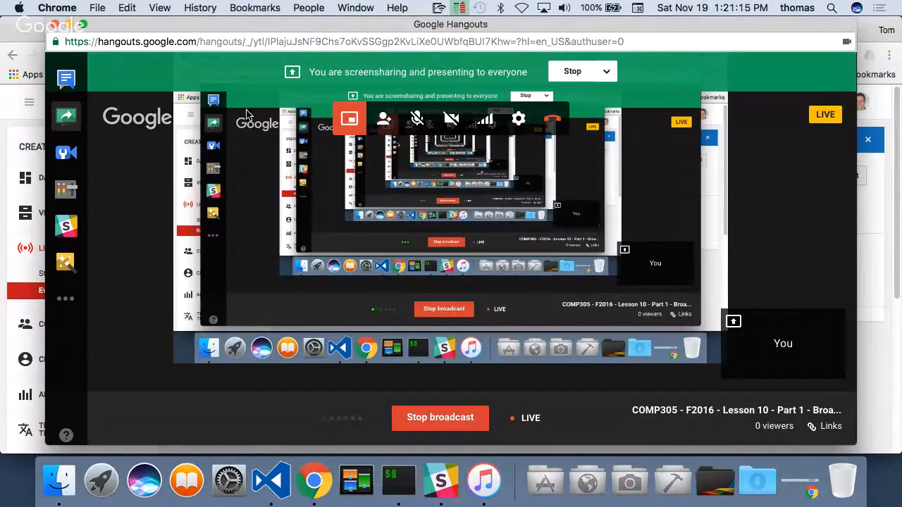
- Minimize the Google Hangouts and YouTube browser windows to clear the desktop
click(69, 24)
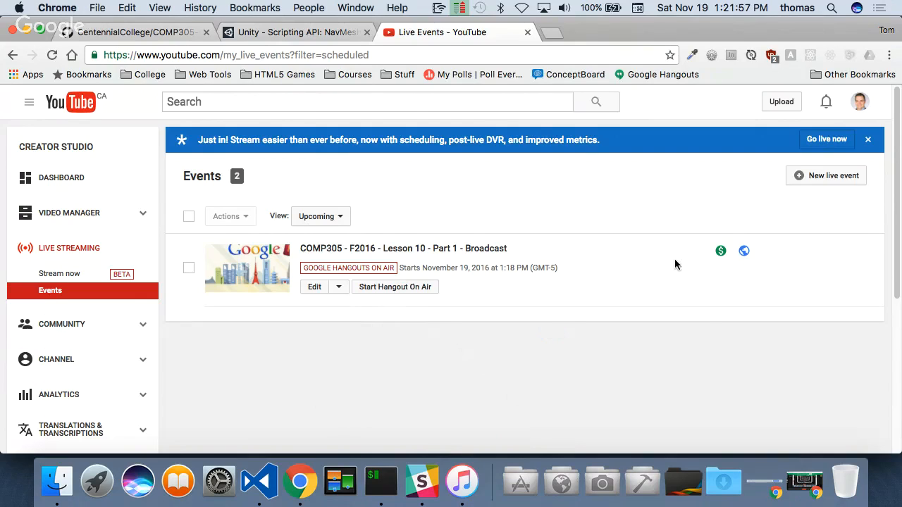
click(29, 30)
click(204, 32)
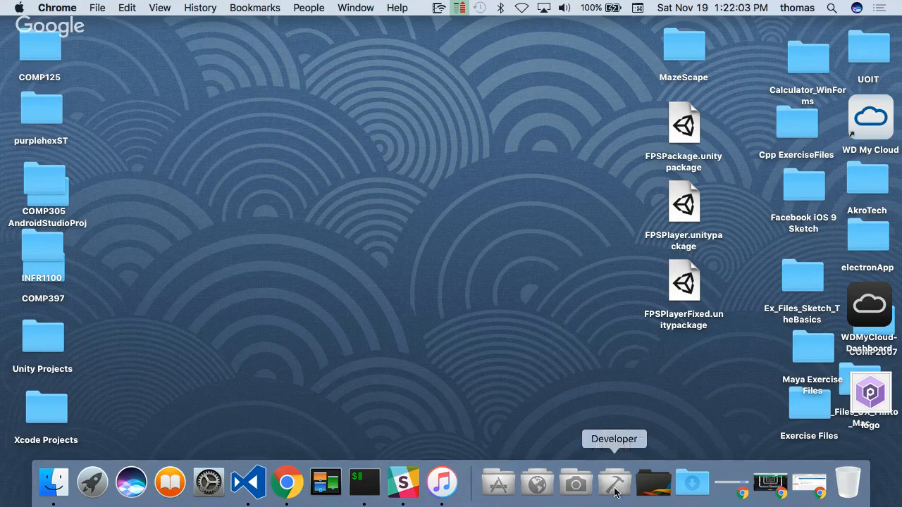
- Launch ScreenFlow from the Design applications folder and start recording the desktop with built-in microphone and computer audio
click(575, 489)
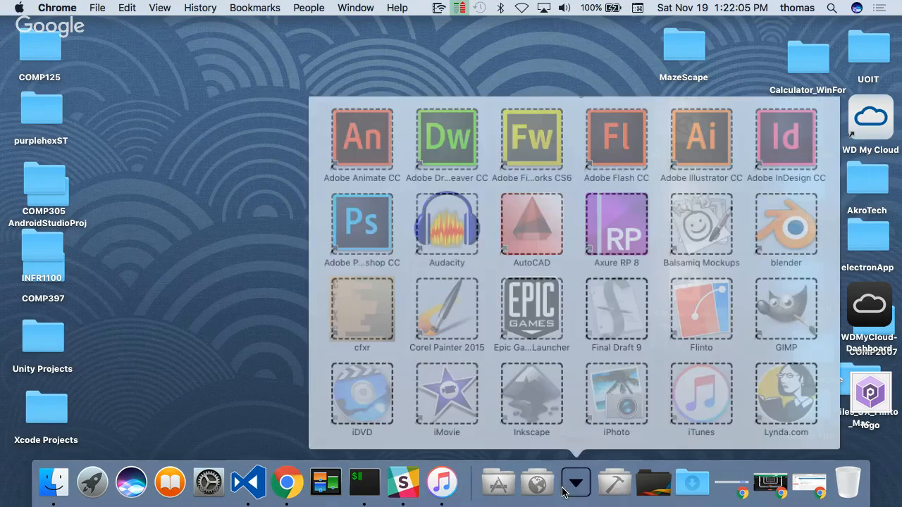
scroll(624, 427, down, 10)
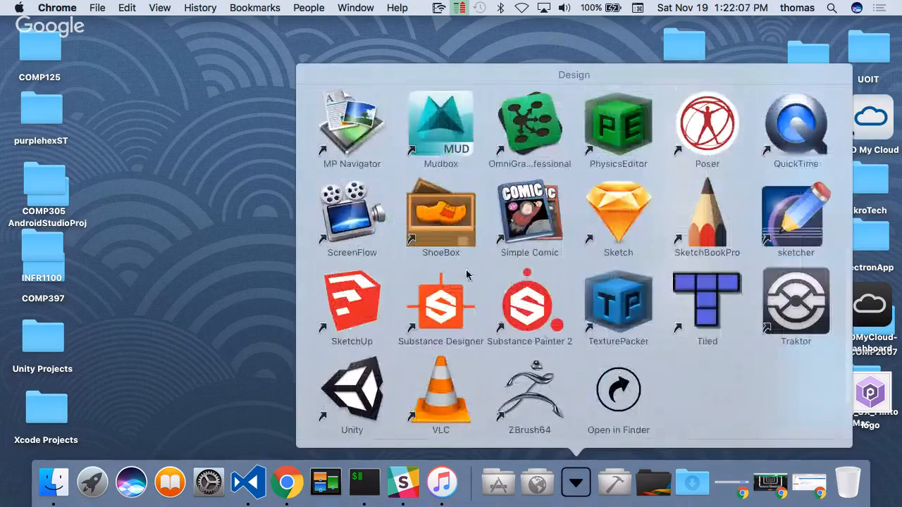
click(348, 215)
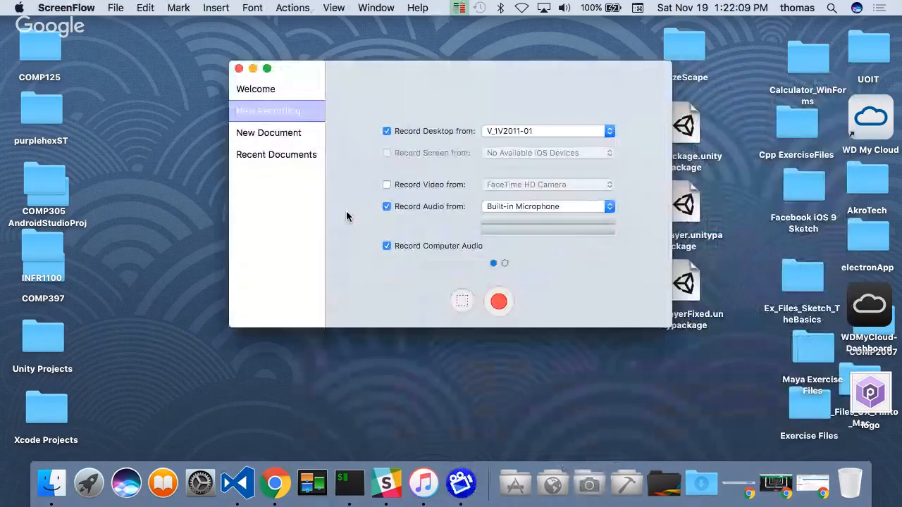
click(499, 302)
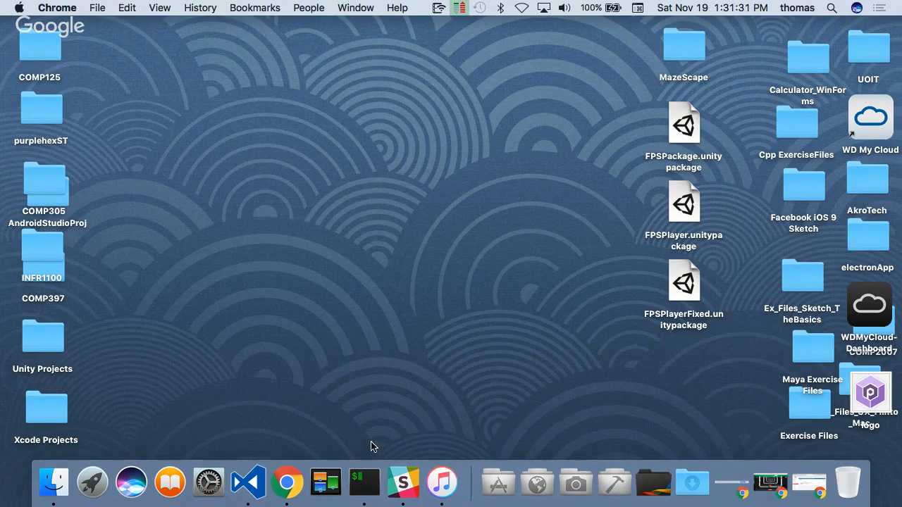
- Launch Unity from the Design applications folder and look through the list of existing projects
click(578, 485)
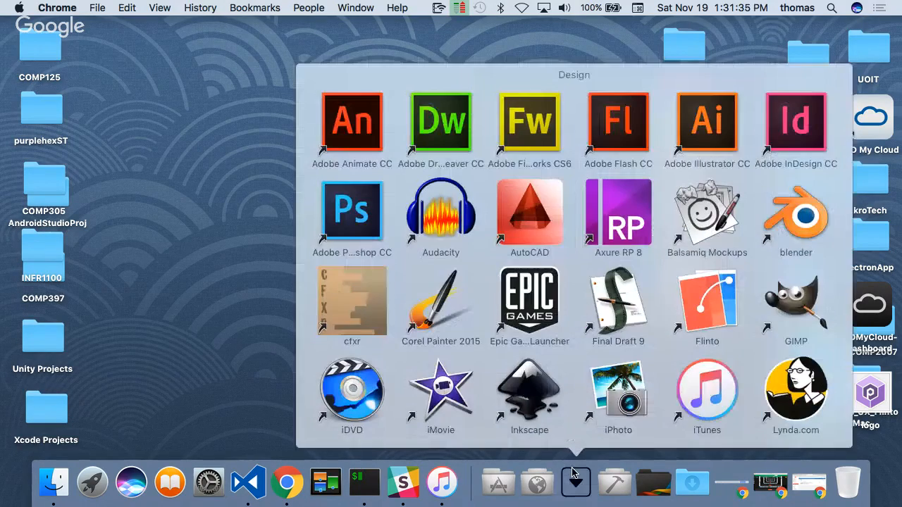
scroll(360, 387, down, 3)
click(354, 390)
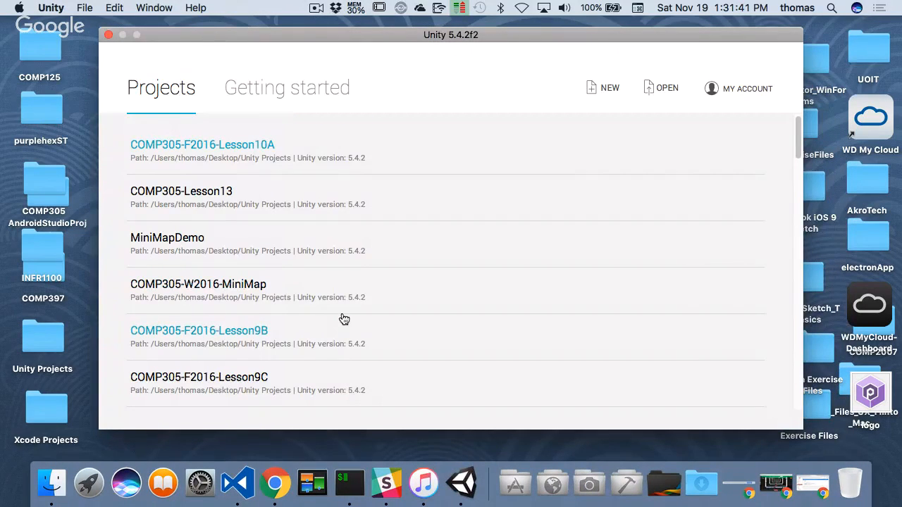
scroll(341, 315, down, 3)
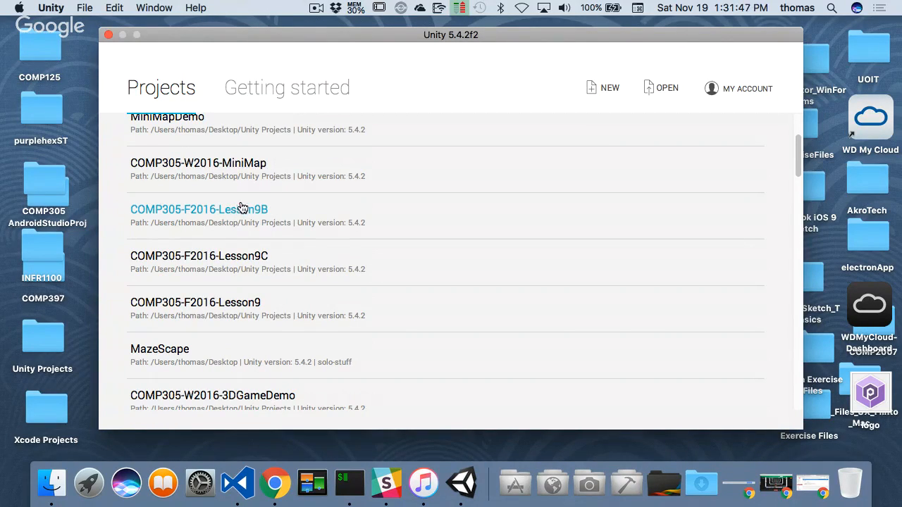
scroll(258, 225, up, 5)
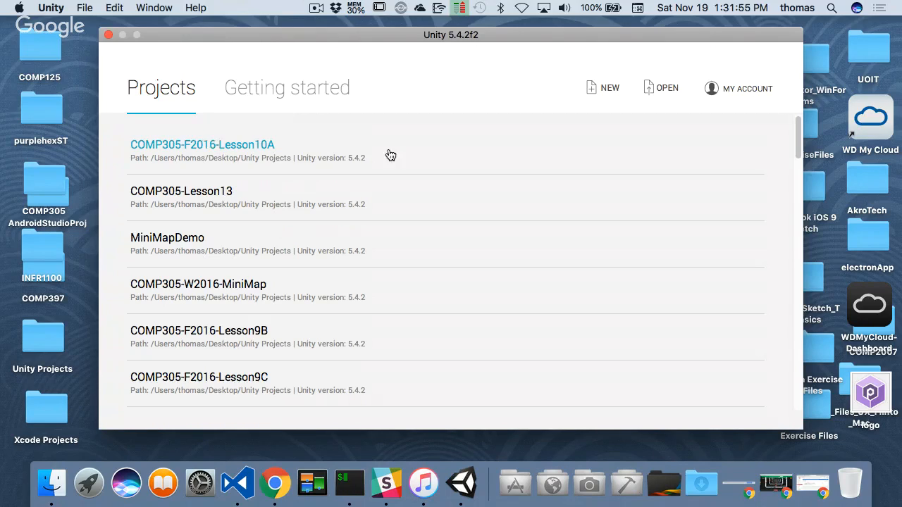
- Set up a new 3D Unity project and name it COMP305-F2016-Lesson10B
click(597, 91)
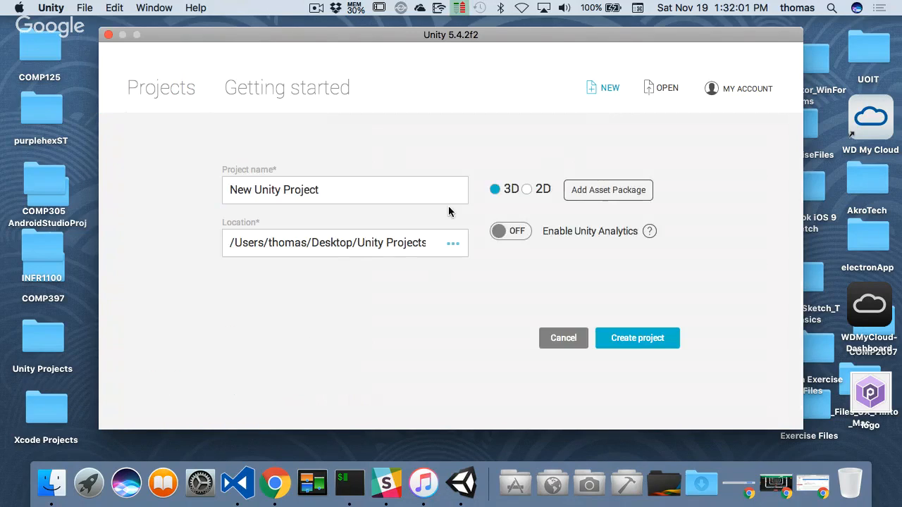
click(413, 188)
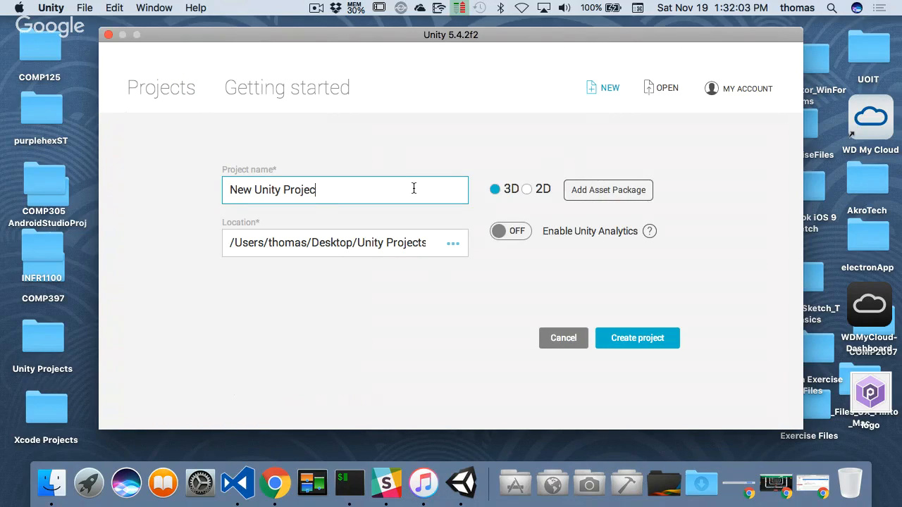
key(BackSpace)
key(BackSpace)
key(BackSpace)
key(BackSpace)
key(BackSpace)
key(BackSpace)
key(BackSpace)
key(BackSpace)
key(BackSpace)
key(BackSpace)
key(BackSpace)
key(BackSpace)
key(BackSpace)
key(BackSpace)
key(BackSpace)
key(BackSpace)
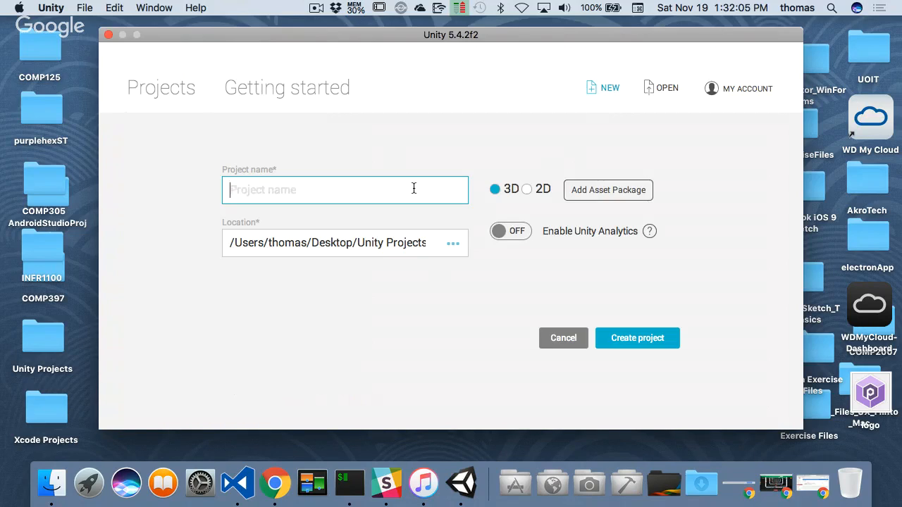
text(COMP305)
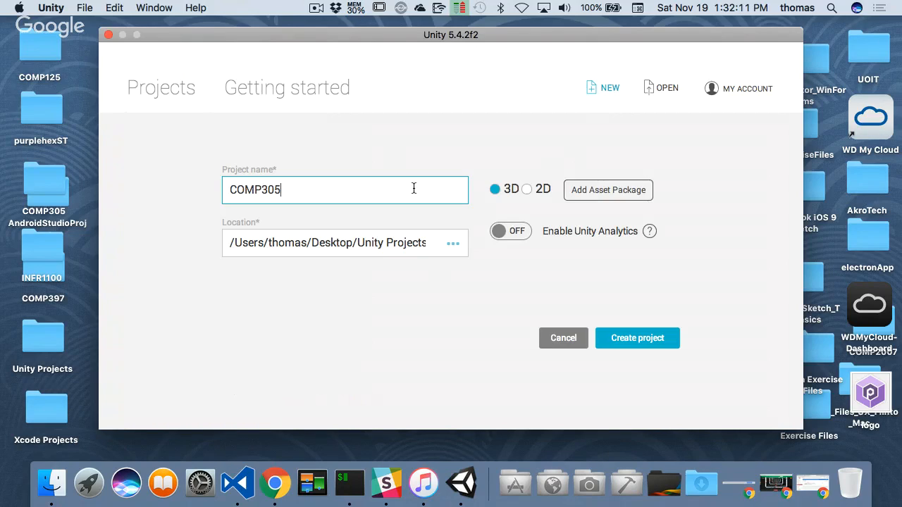
text(-F2016-Lesson10B)
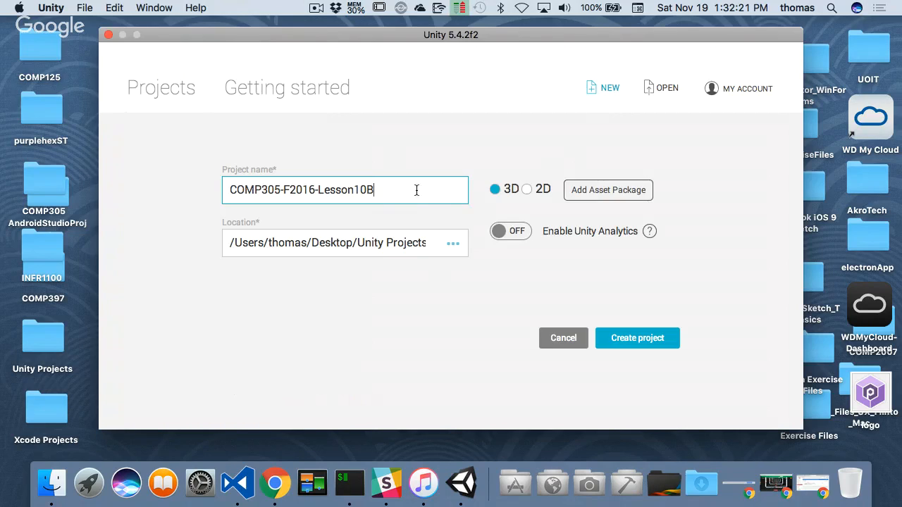
- Check the available asset packages without adding any, and create the project
click(615, 191)
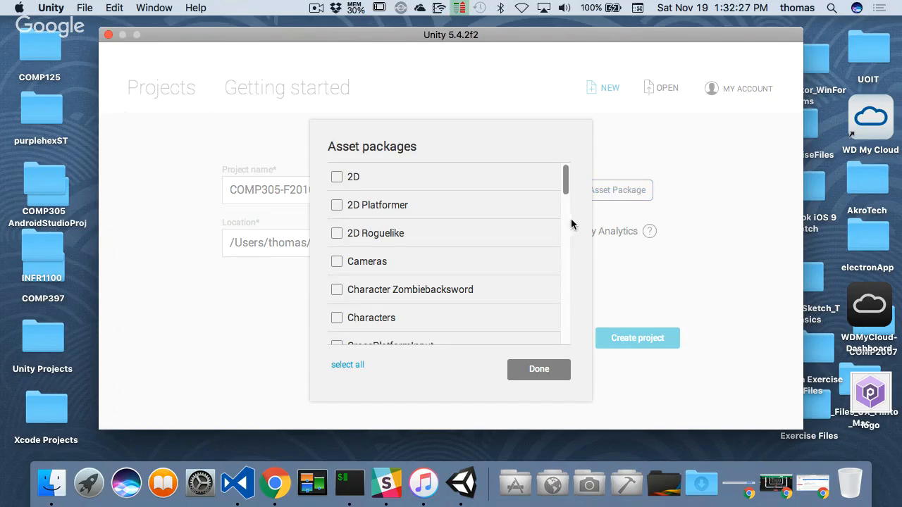
mouse_move(568, 188)
mouse_down()
mouse_move(562, 268)
mouse_move(571, 203)
mouse_up()
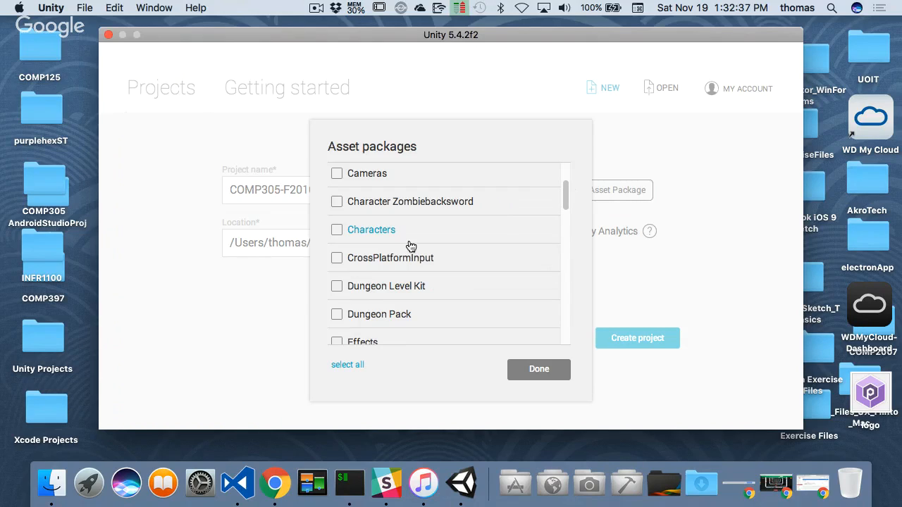
click(535, 374)
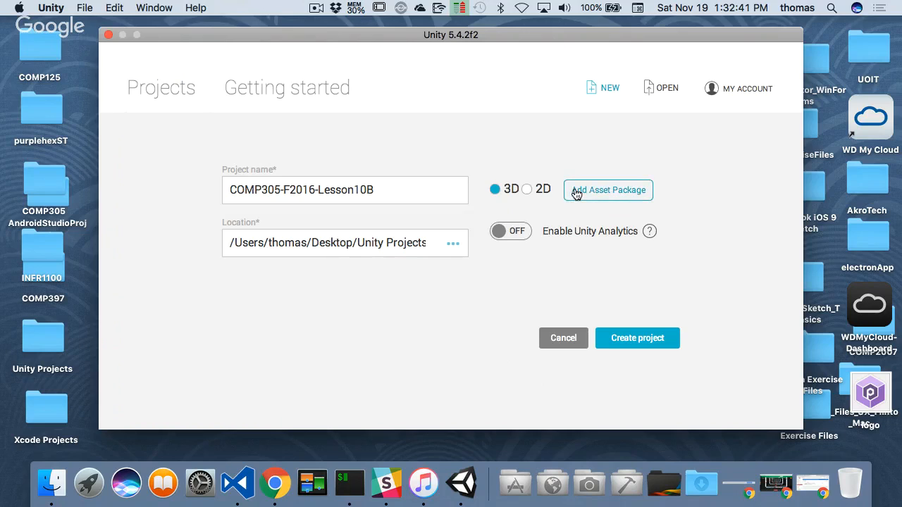
click(654, 344)
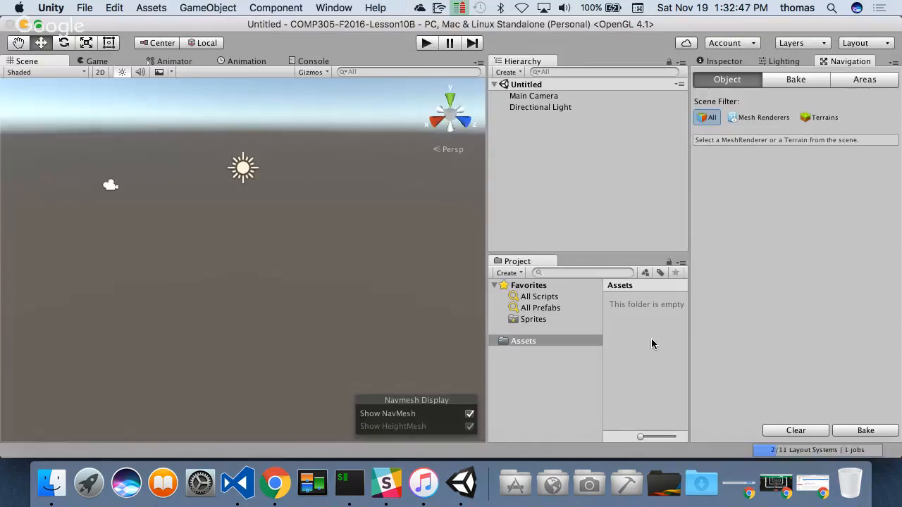
- Widen the Scene view and bring up the Inspector after viewing the Navigation settings
drag(488, 225, 566, 232)
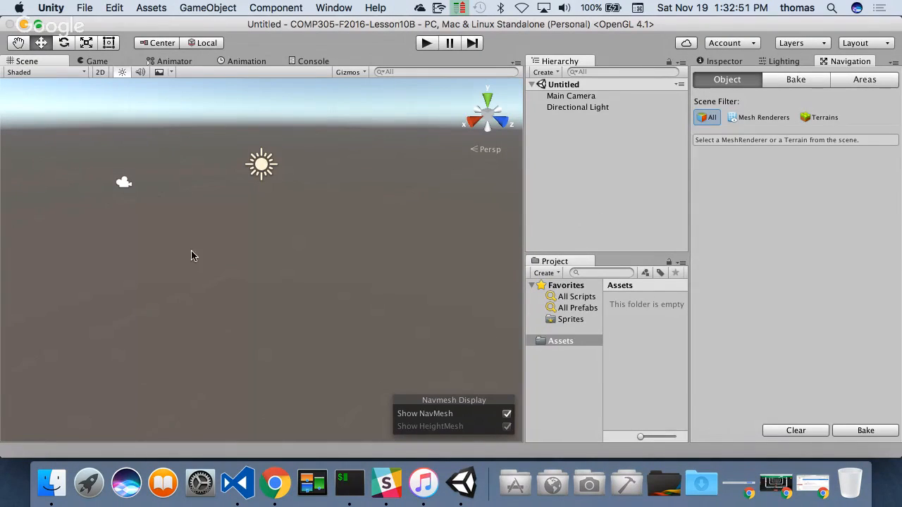
click(741, 62)
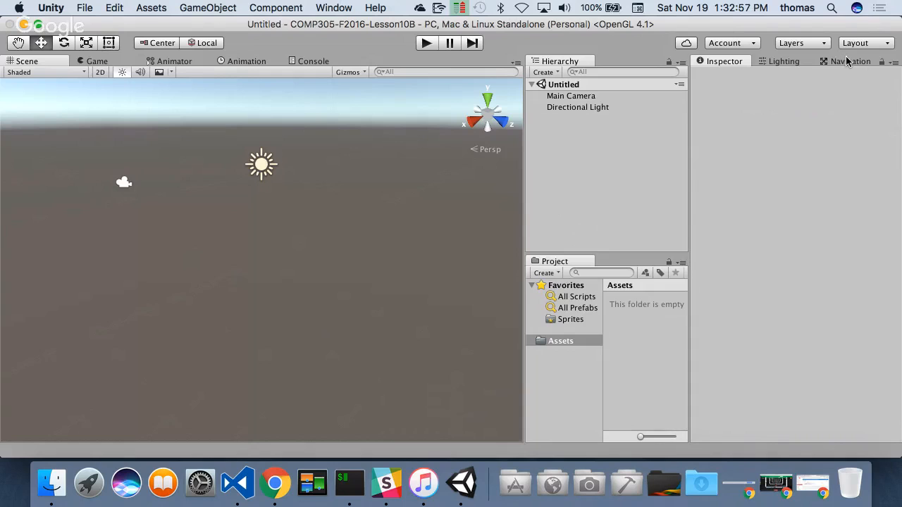
click(846, 62)
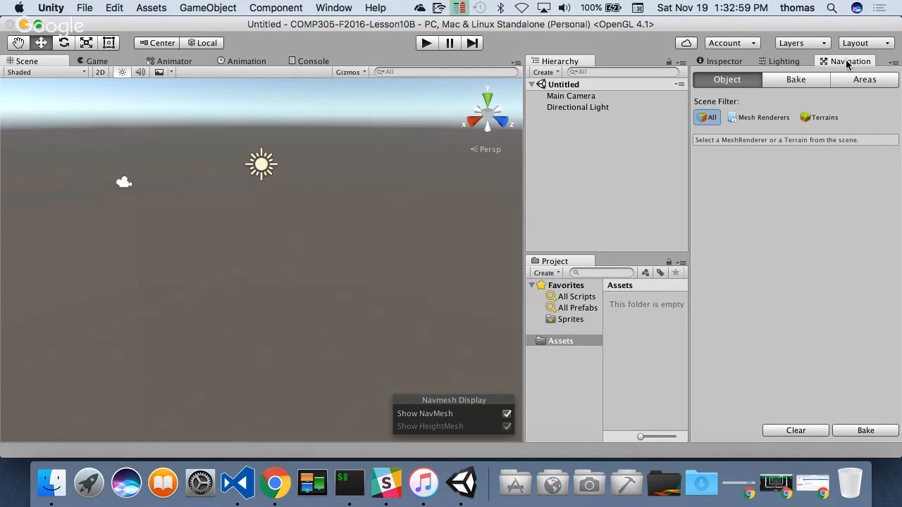
click(333, 8)
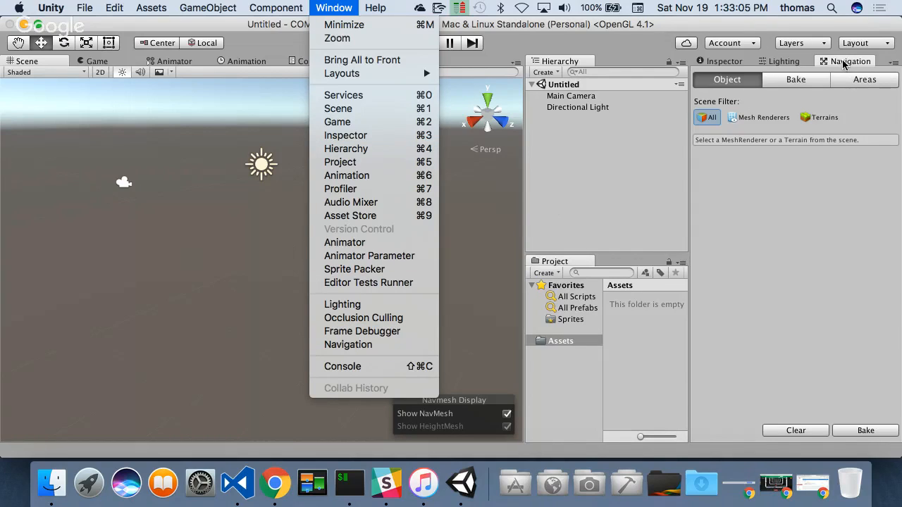
click(802, 147)
click(733, 62)
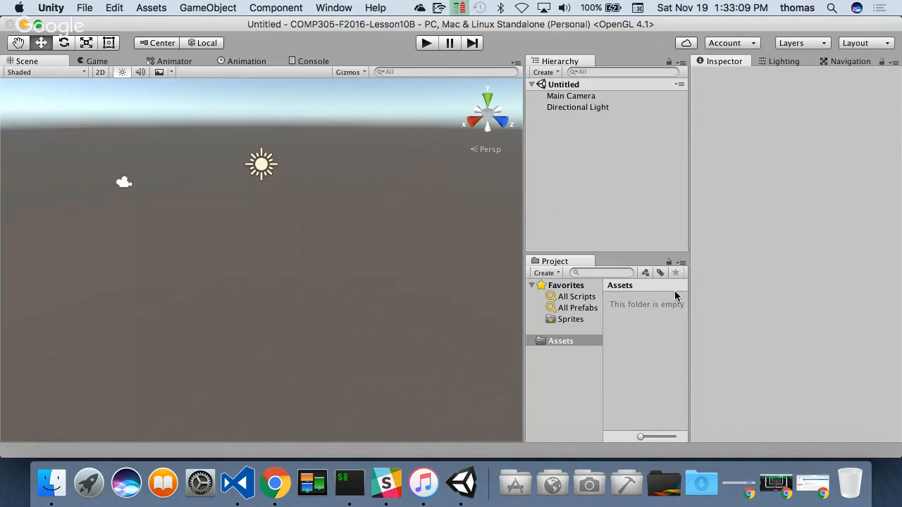
- Create a folder named _Scenes in the project's Assets folder and open it
right_click(634, 311)
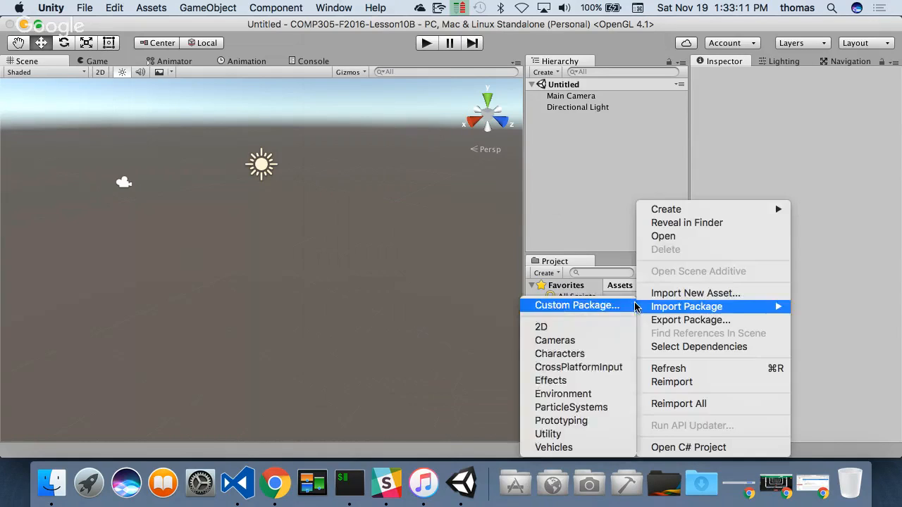
mouse_move(662, 215)
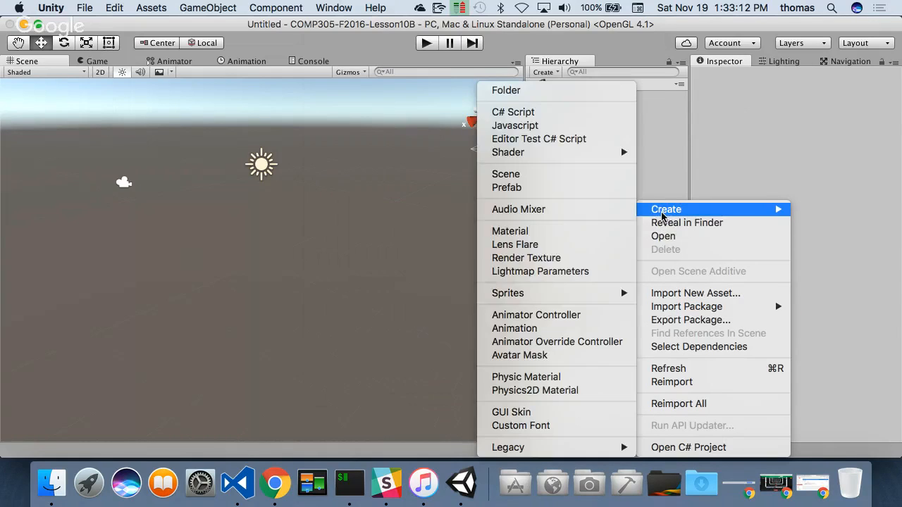
click(514, 91)
text(_Sce)
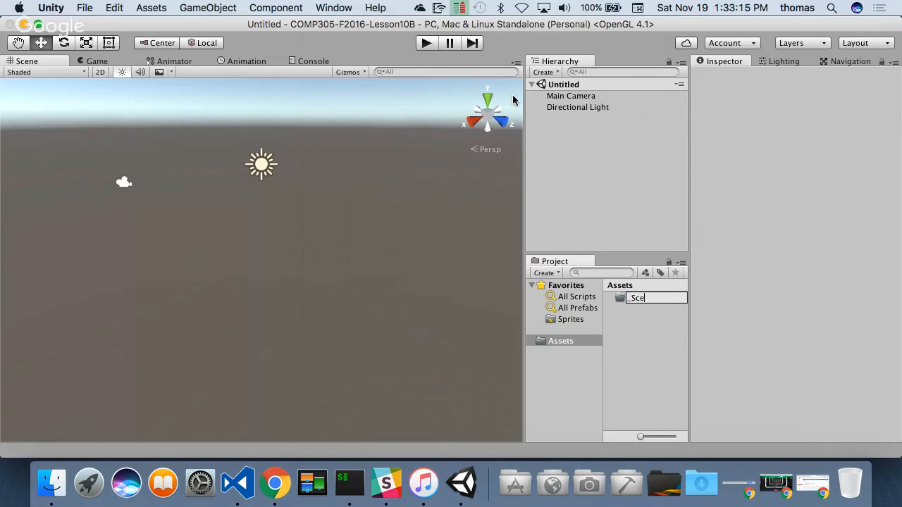
text(nes)
key(Return)
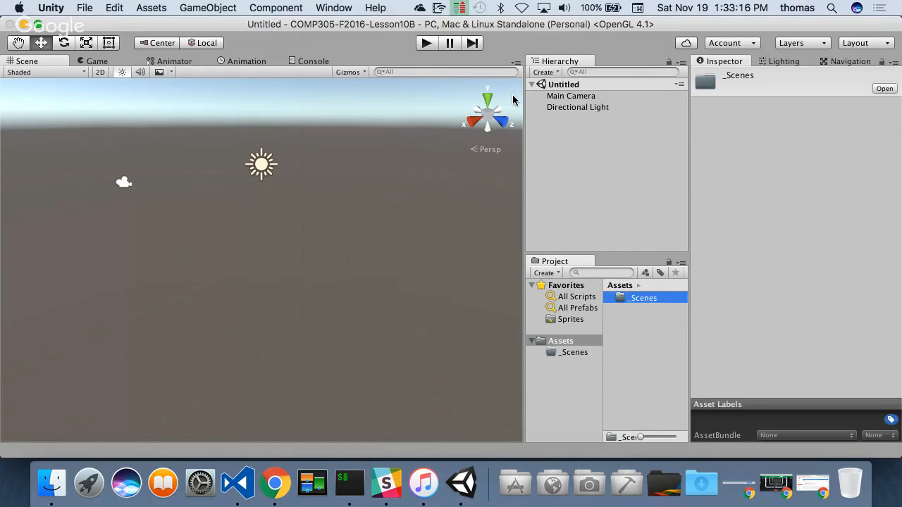
double_click(643, 299)
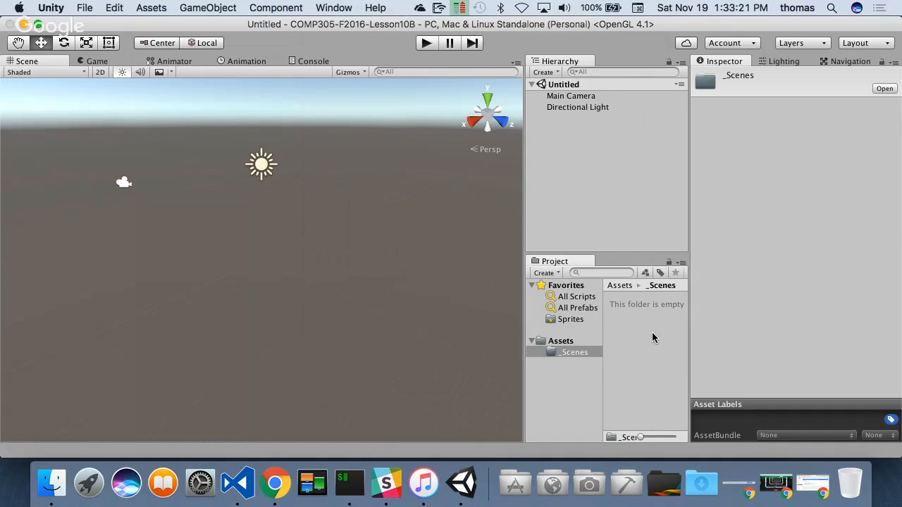
right_click(622, 305)
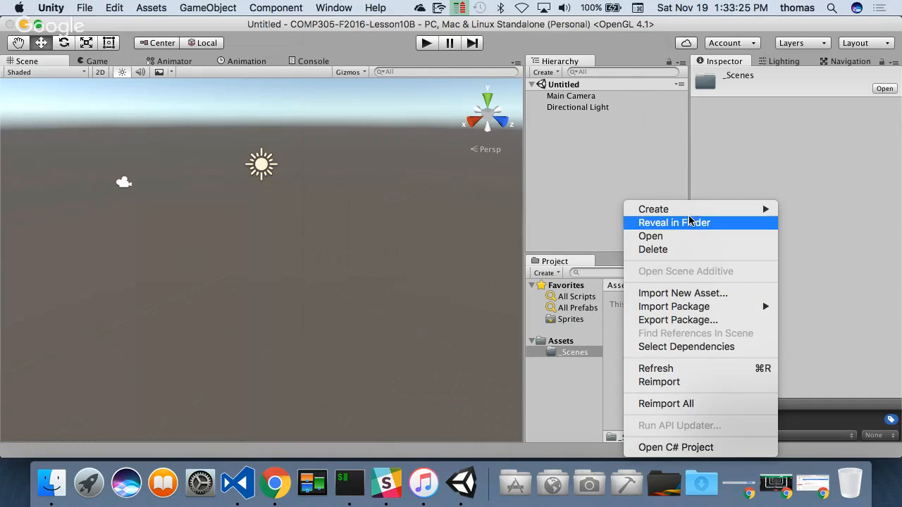
mouse_move(662, 209)
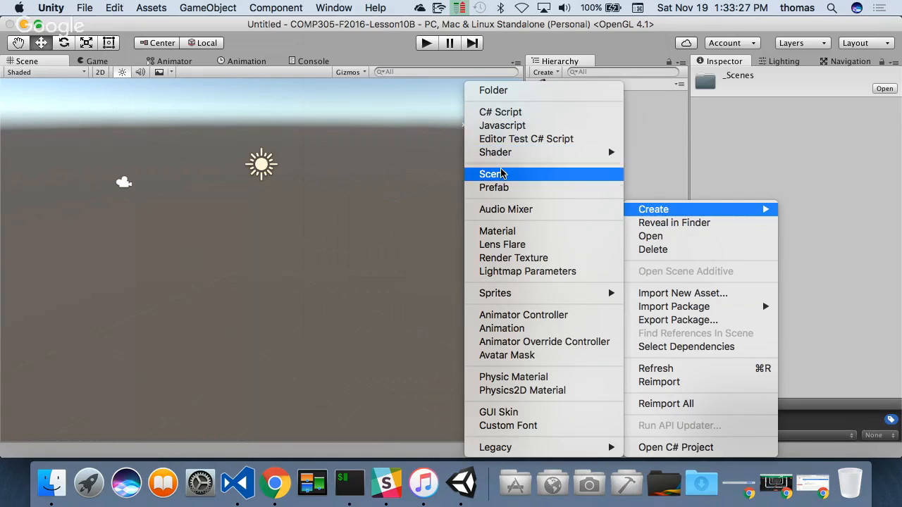
key(Escape)
- Save the current scene as InDoor in the _Scenes folder and select the saved scene asset
key(super+s)
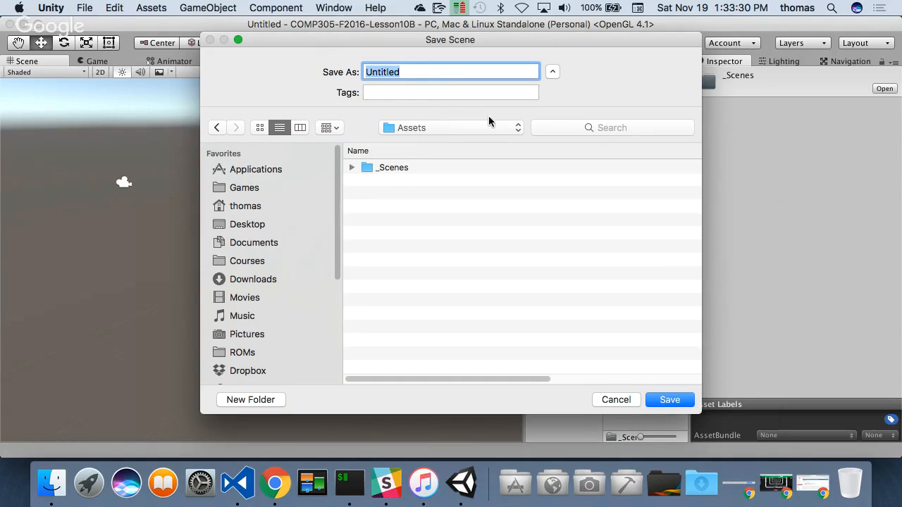
double_click(389, 168)
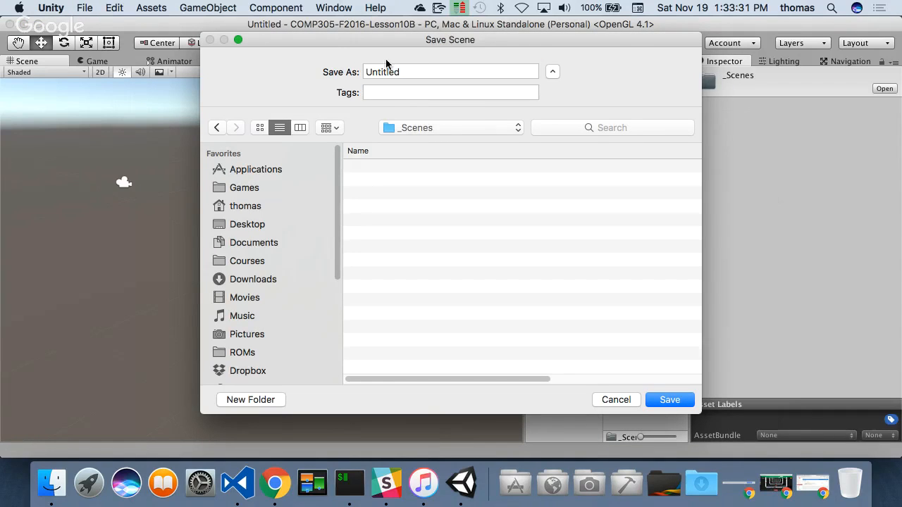
click(421, 74)
key(super+a)
text(in)
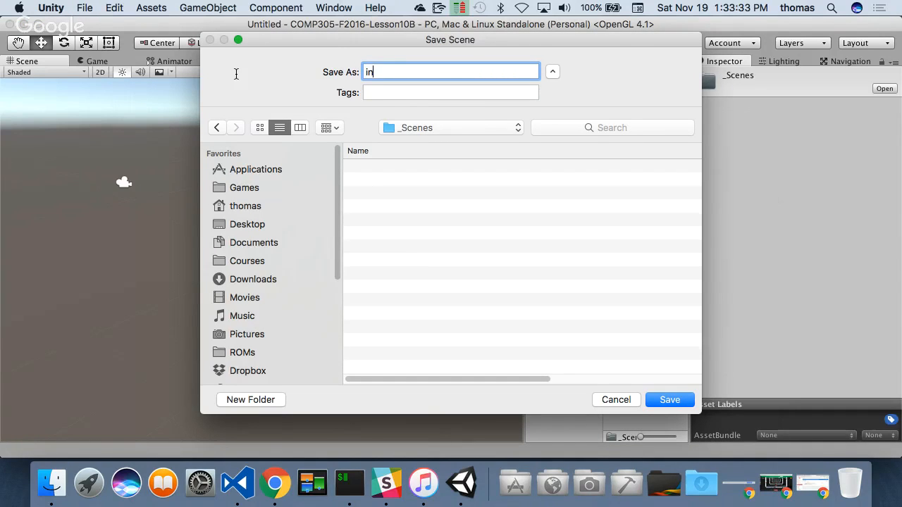
key(BackSpace)
text(InDoor)
click(670, 400)
click(637, 301)
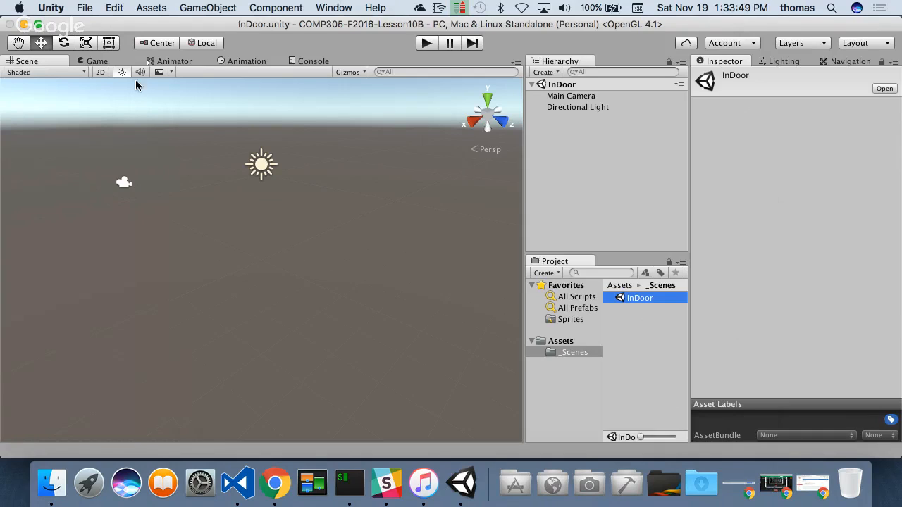
- Quit Unity and select the COMP305-F2016-Lesson10B folder inside Unity Projects on the Desktop, using Finder
click(53, 9)
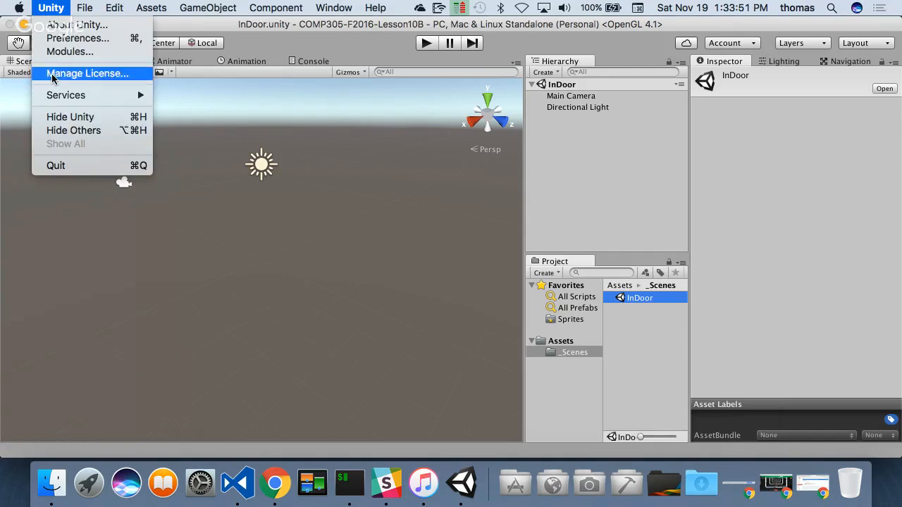
click(59, 167)
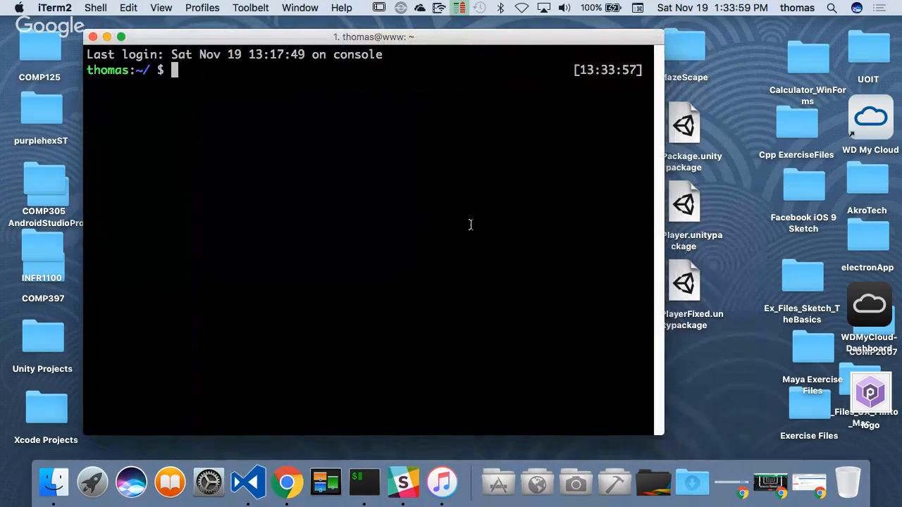
click(53, 490)
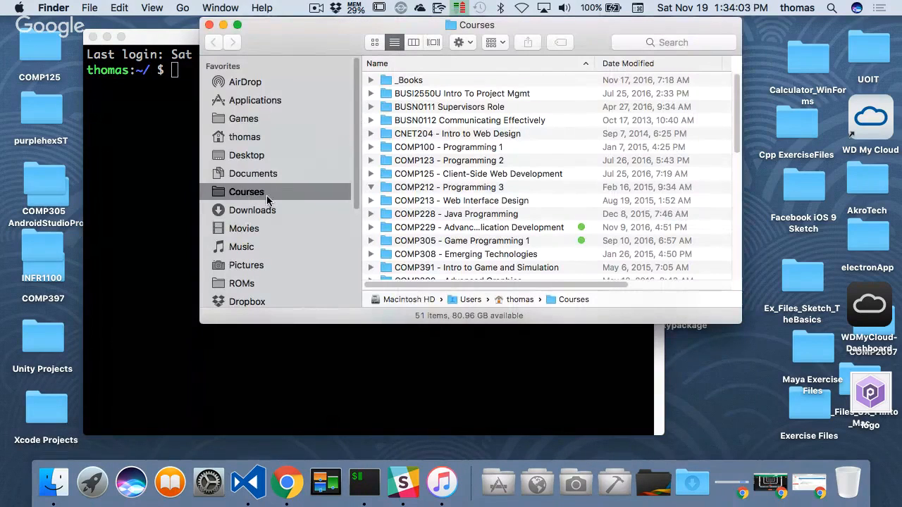
click(246, 155)
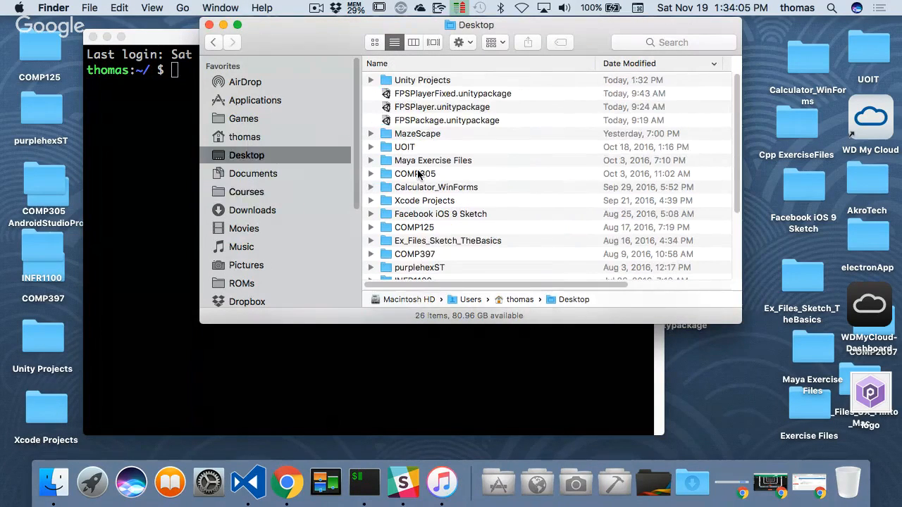
double_click(435, 81)
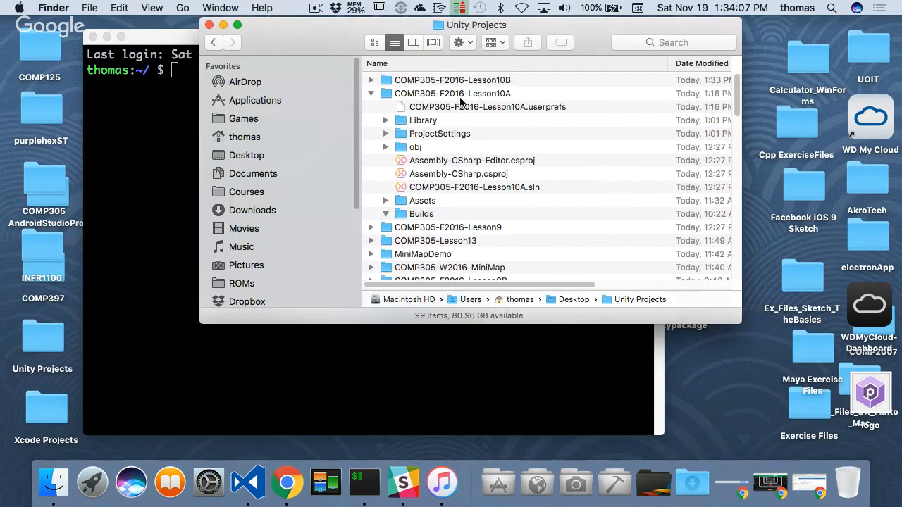
click(370, 93)
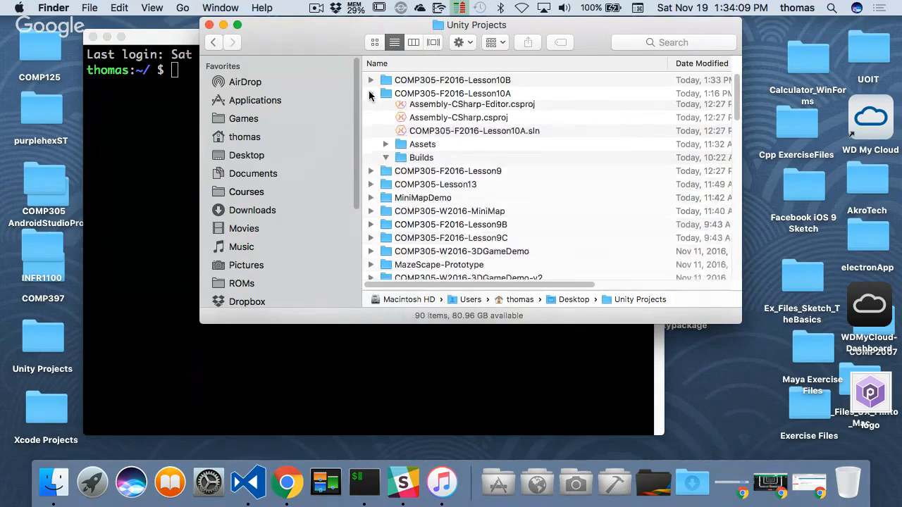
click(455, 82)
- Switch to iTerm2 and use cd to change the working directory to the COMP305-F2016-Lesson10B folder
drag(338, 26, 549, 54)
click(261, 124)
text(cd)
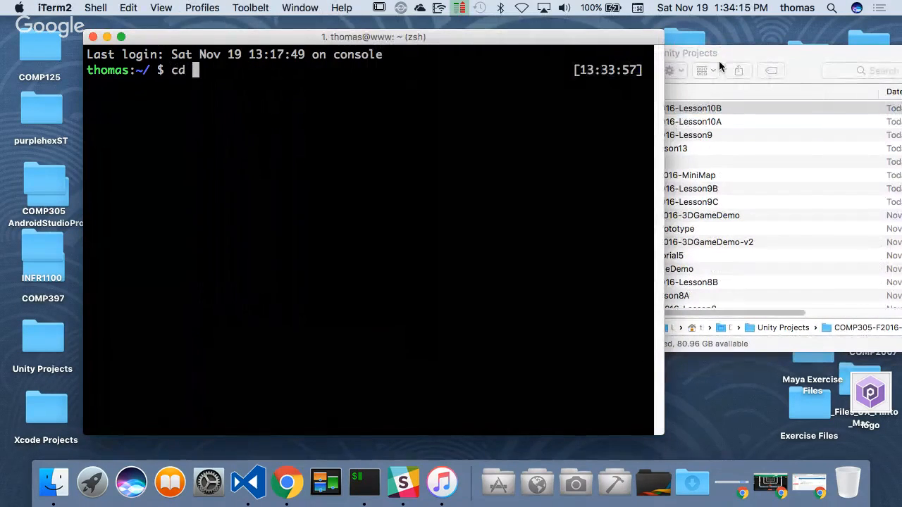
click(709, 69)
click(661, 107)
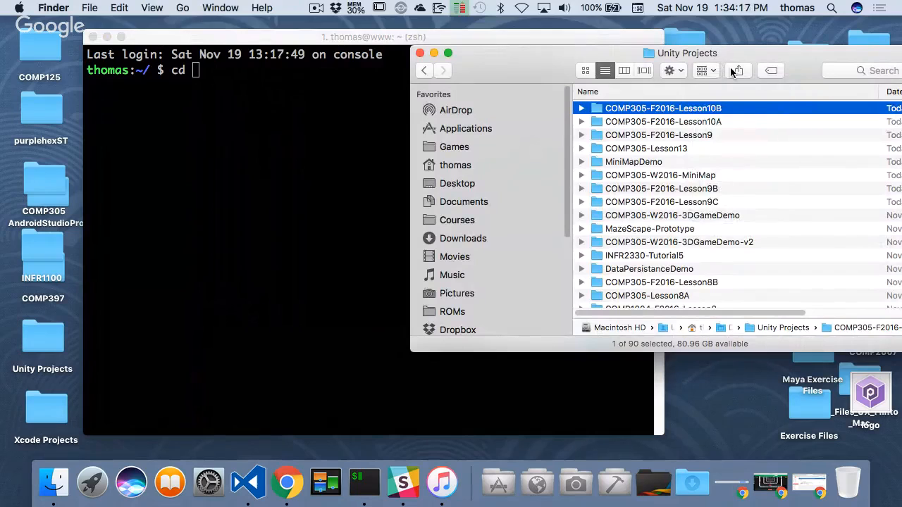
drag(525, 64, 678, 59)
drag(787, 104, 317, 124)
click(334, 115)
key(Return)
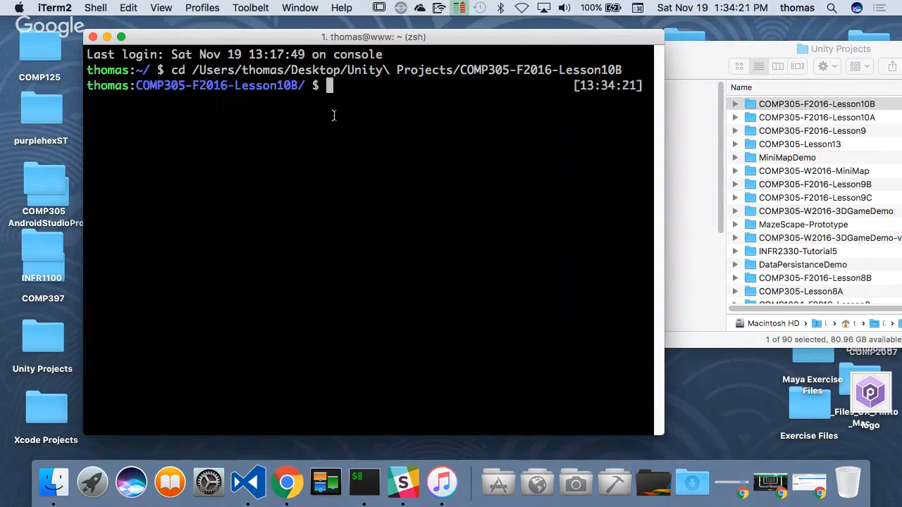
- Clear the terminal and list the contents of the project folder with ls
text(cleea)
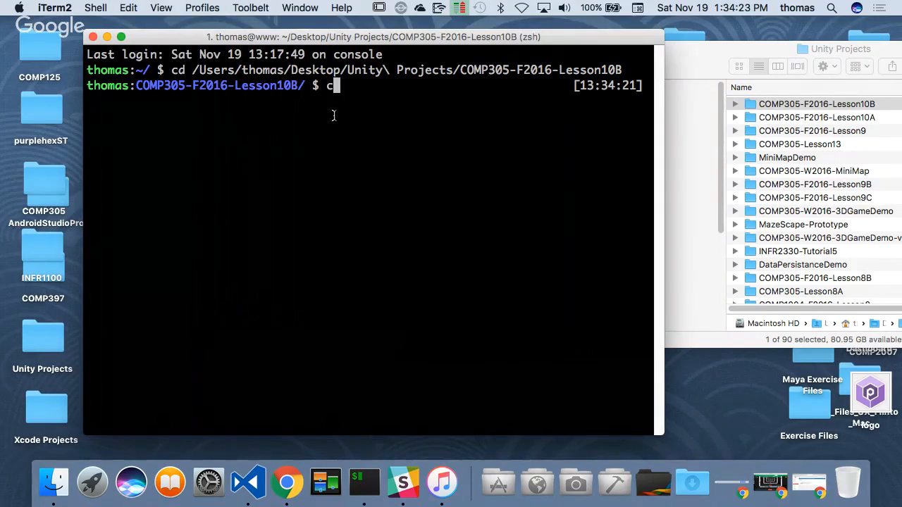
key(BackSpace)
key(BackSpace)
text(ar)
key(Return)
text(ls)
key(Return)
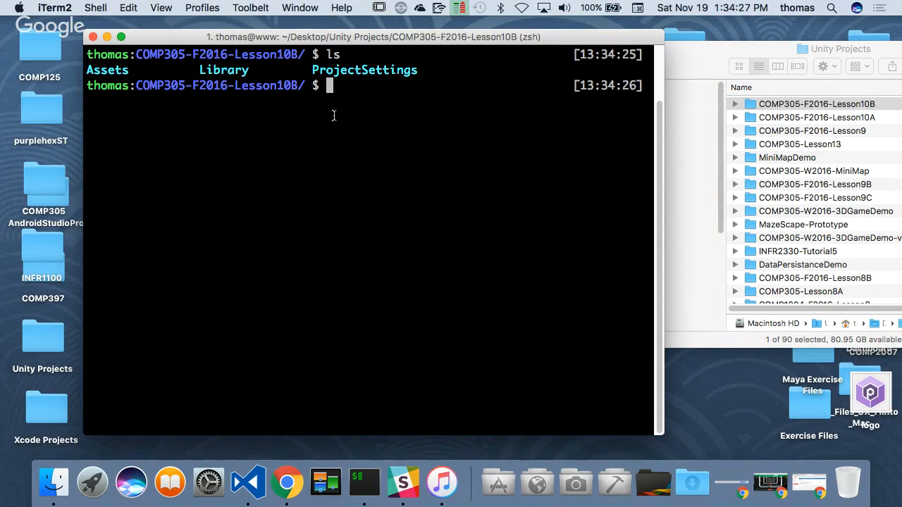
- Try staging all files with git add ., and initialize a Git repository in the project folder with git init
text(git add .)
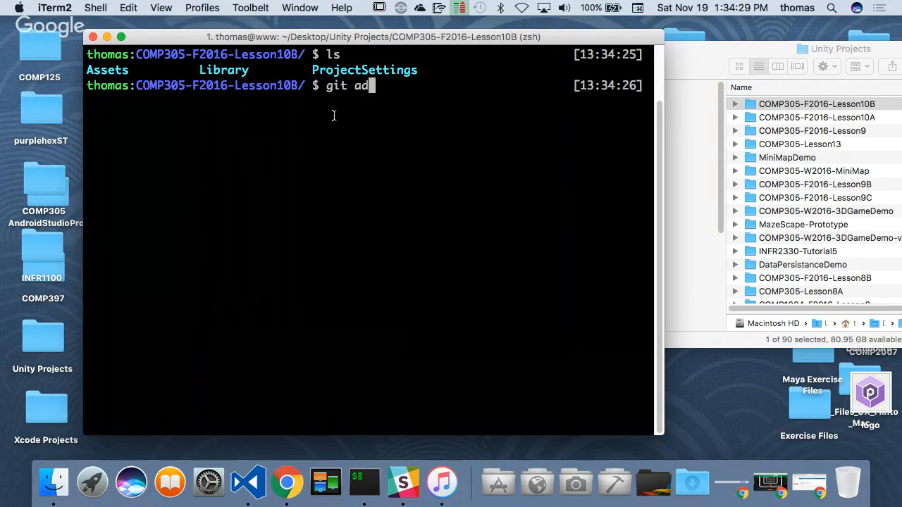
key(Return)
text(gi tin)
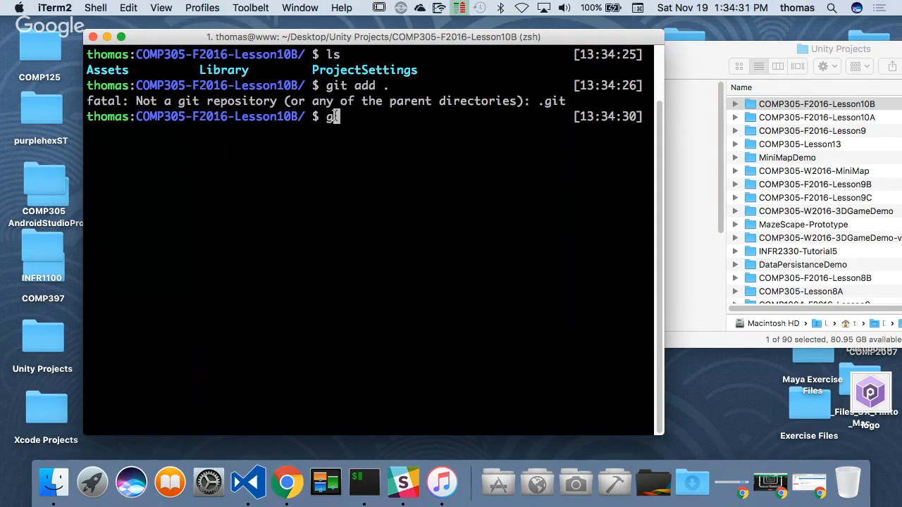
key(BackSpace)
key(BackSpace)
text(init)
key(Return)
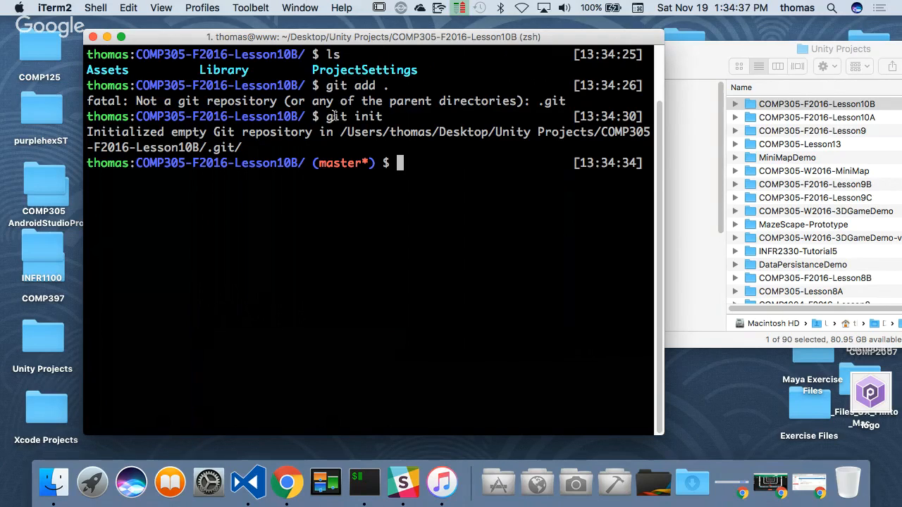
- Clear the terminal and create an empty .gitignore file in the project folder with touch
text(clear)
key(Return)
text(g)
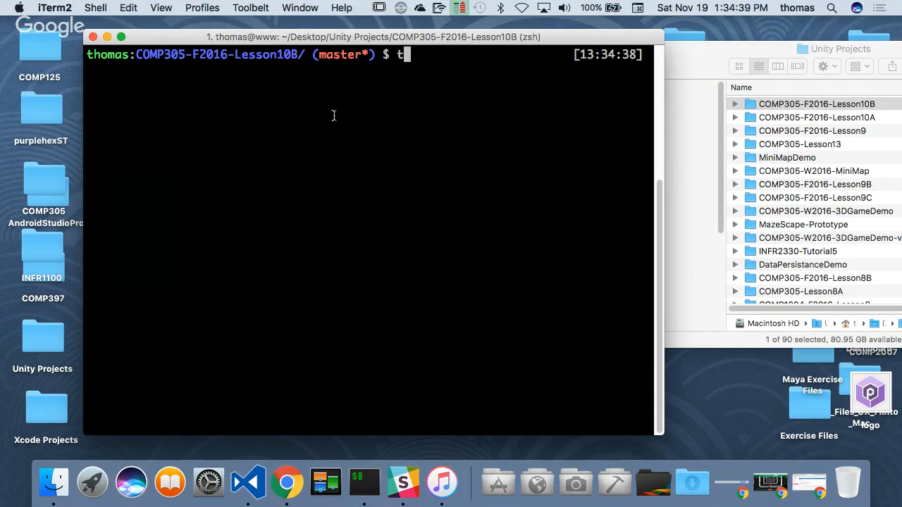
text(ouch .git)
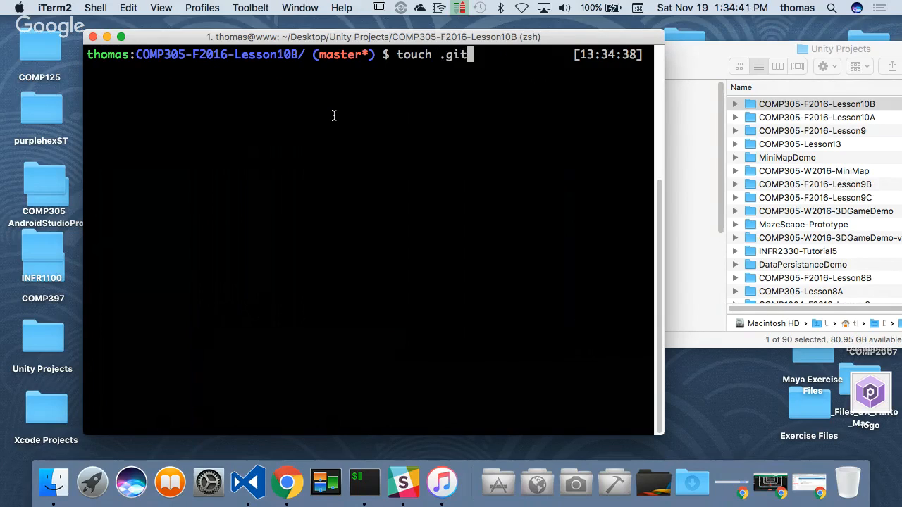
text(ignore)
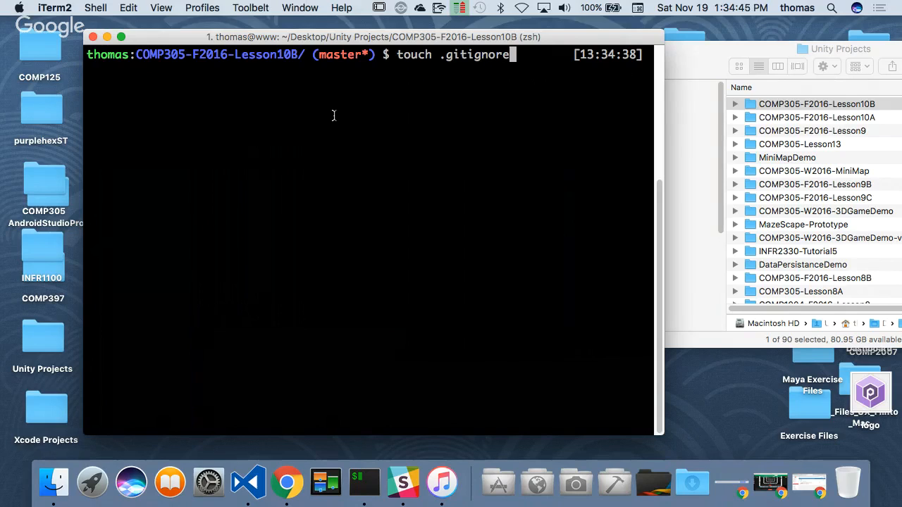
key(Return)
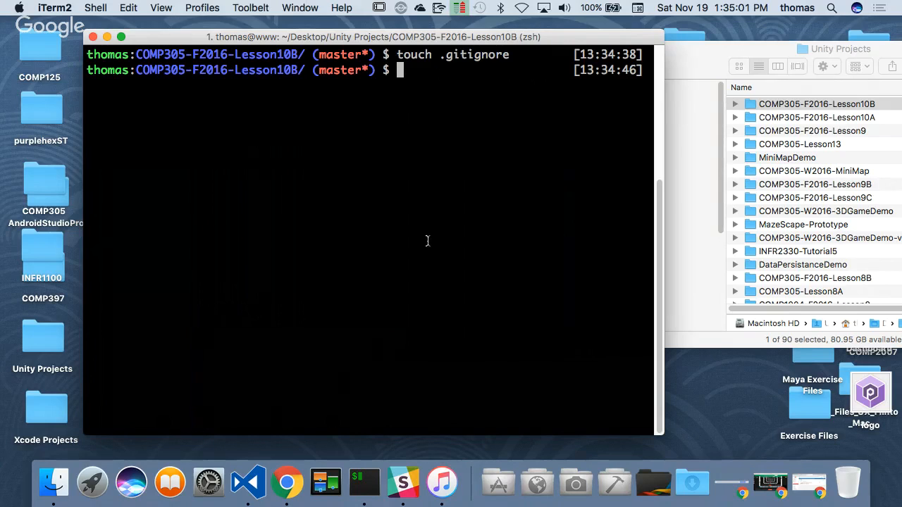
- Switch to Visual Studio Code, load the COMP305-F2016-Lesson10B folder from Finder, and open its .gitignore file
click(256, 487)
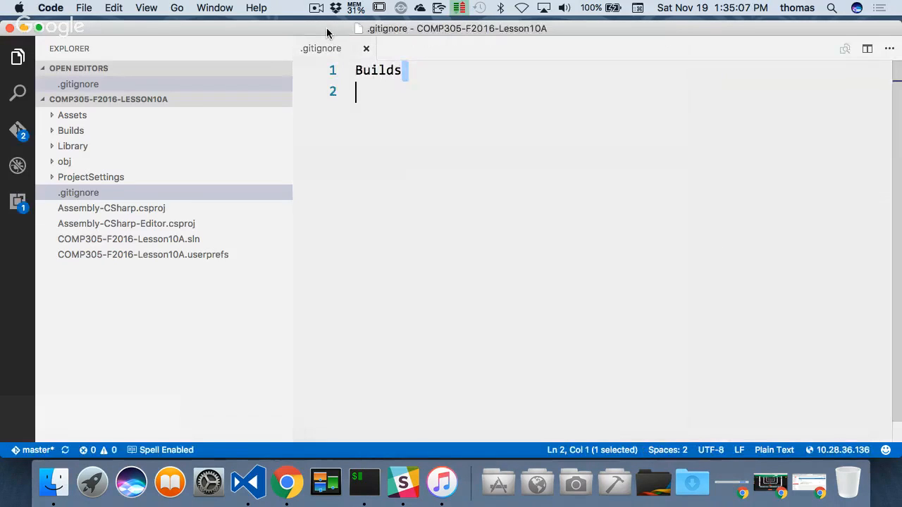
double_click(328, 32)
click(719, 46)
drag(804, 105, 454, 327)
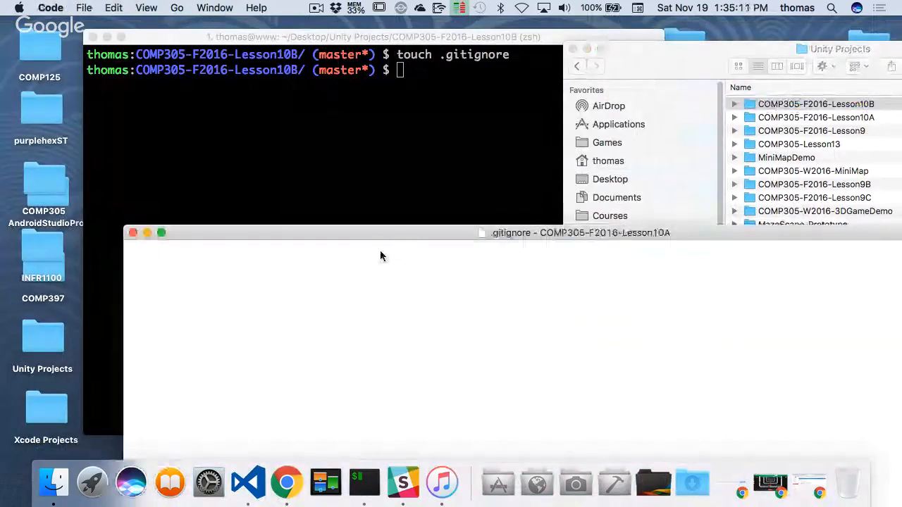
drag(370, 236, 330, 54)
click(199, 170)
- Add a Builds line to .gitignore, save the file and close the editor window
click(454, 98)
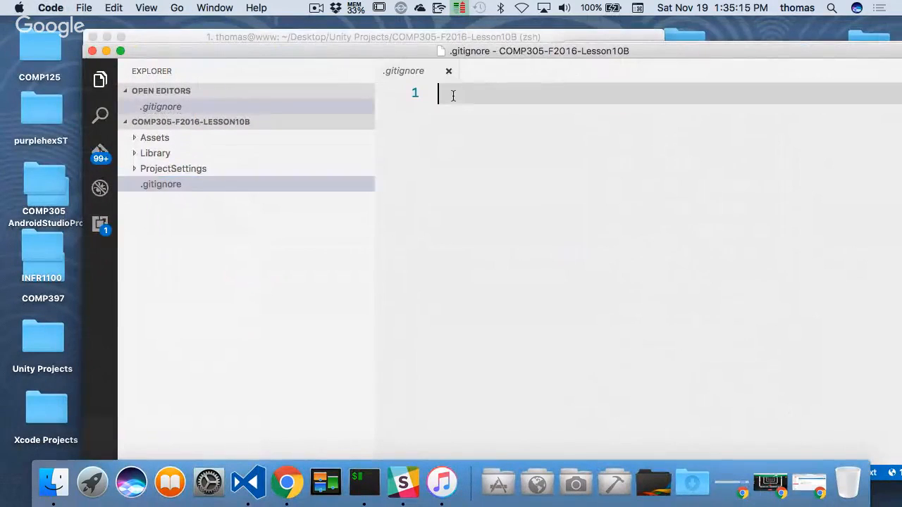
text(Builds)
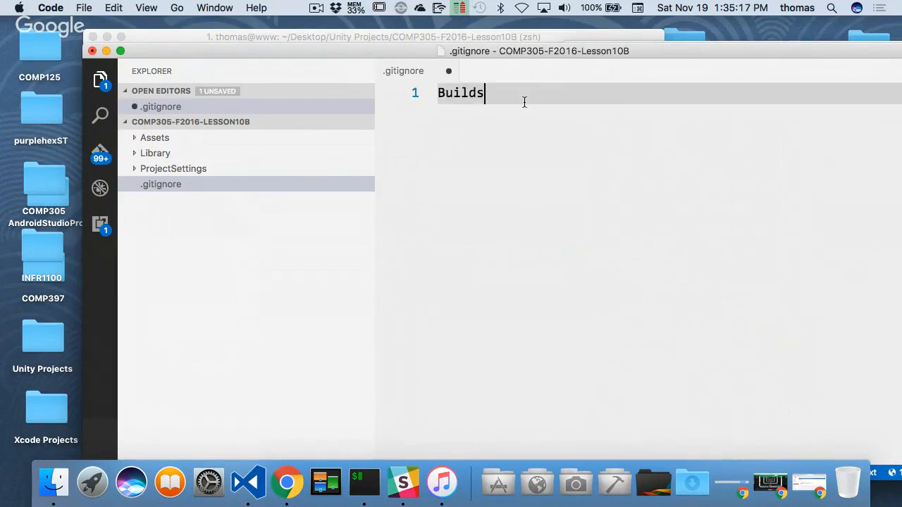
key(Return)
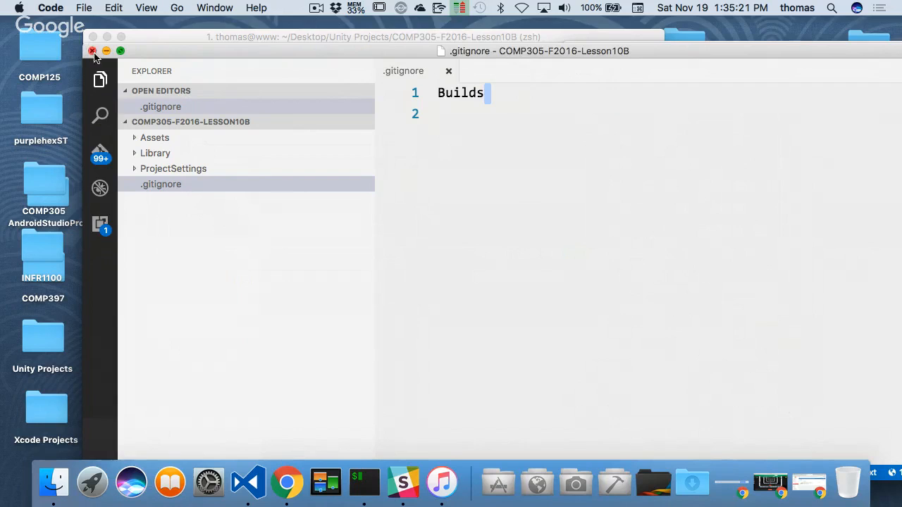
drag(130, 54, 157, 80)
click(119, 76)
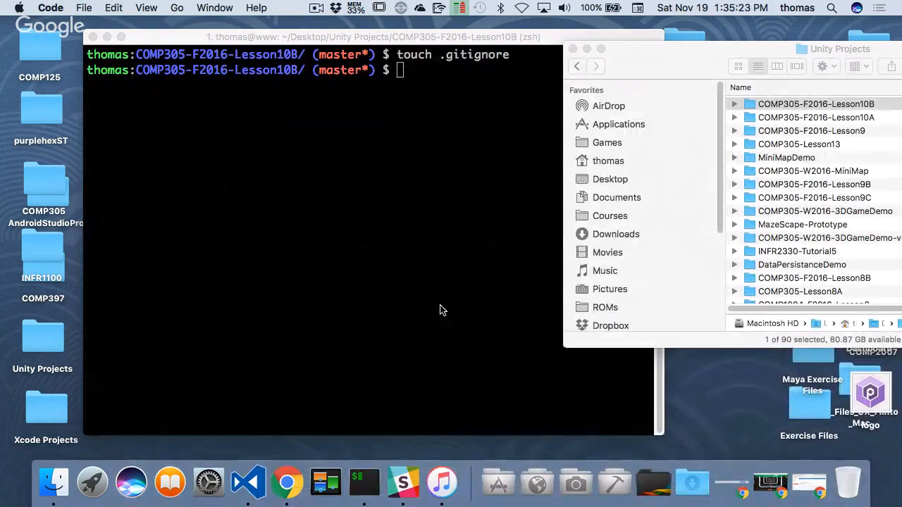
- Switch to iTerm2 and stage all project files with git add
click(449, 93)
text(git )
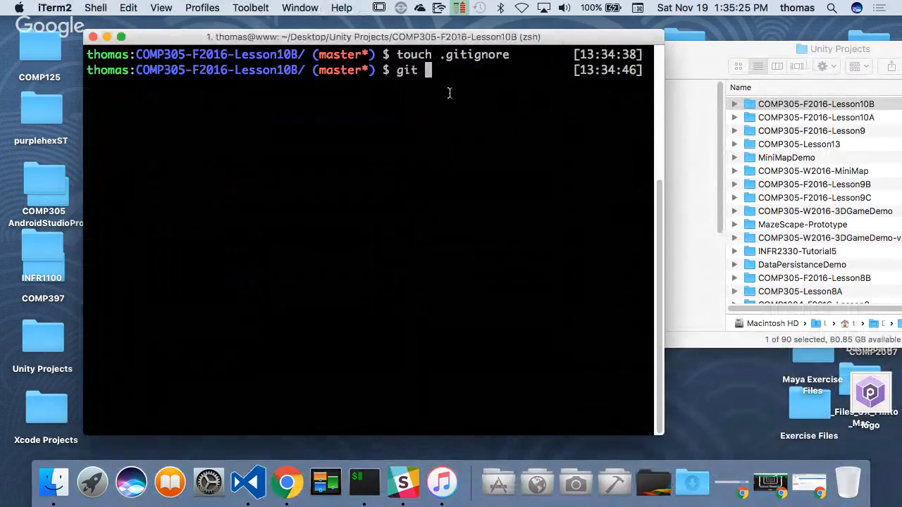
text(add .)
key(Return)
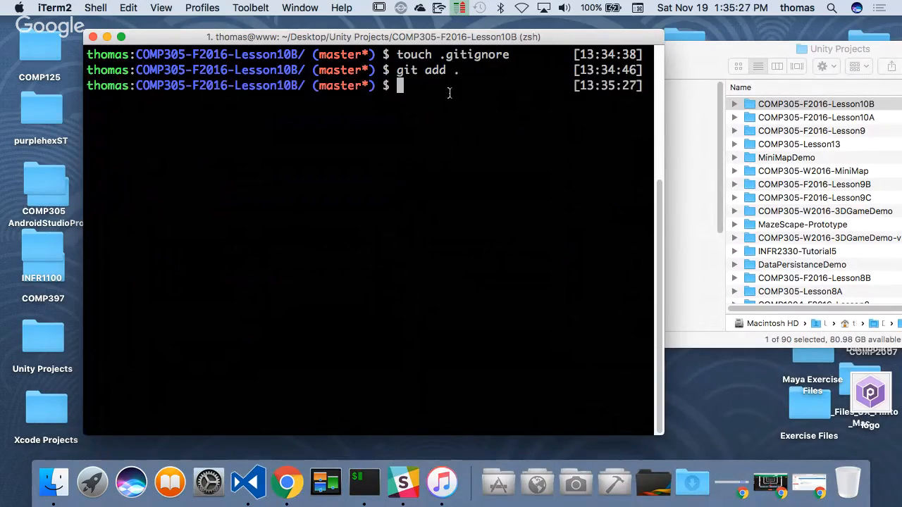
- Commit the staged files with the message "Initial Commit" and clear the terminal
text(git commit -)
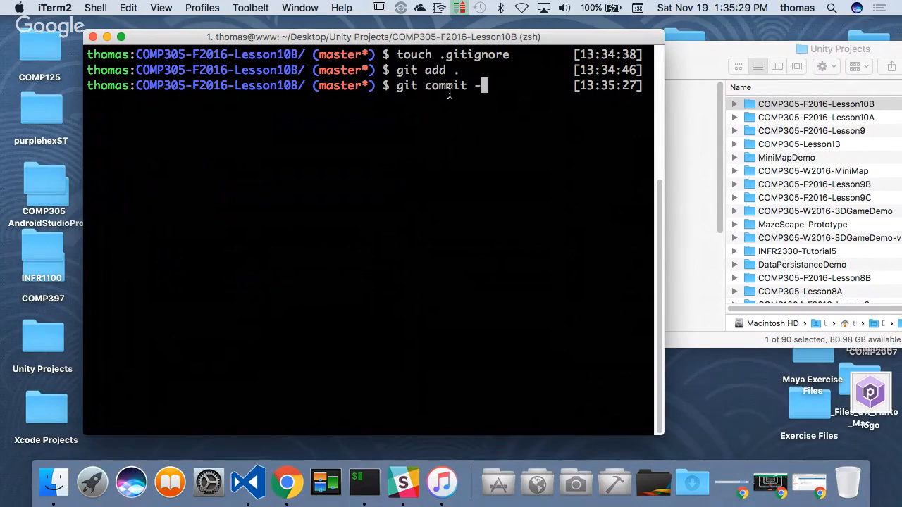
text(m "Initial Co)
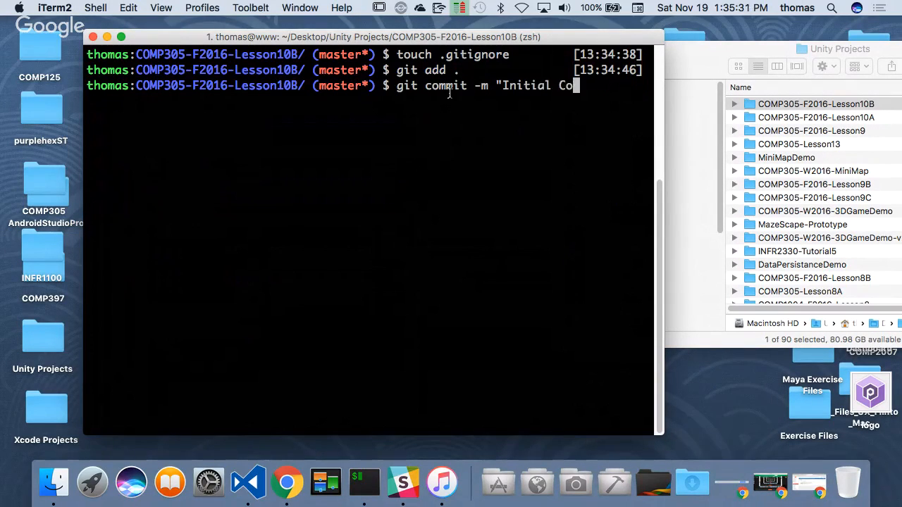
text(mmit")
key(Return)
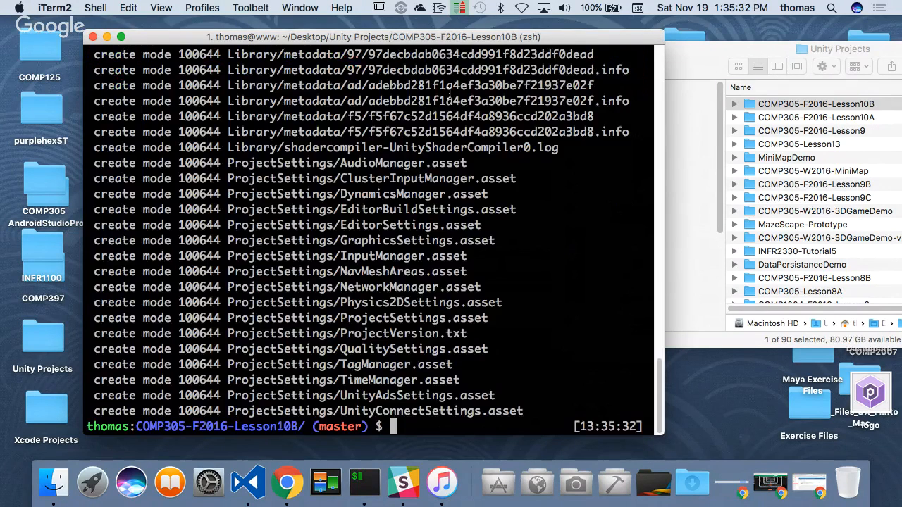
text(clear)
key(Return)
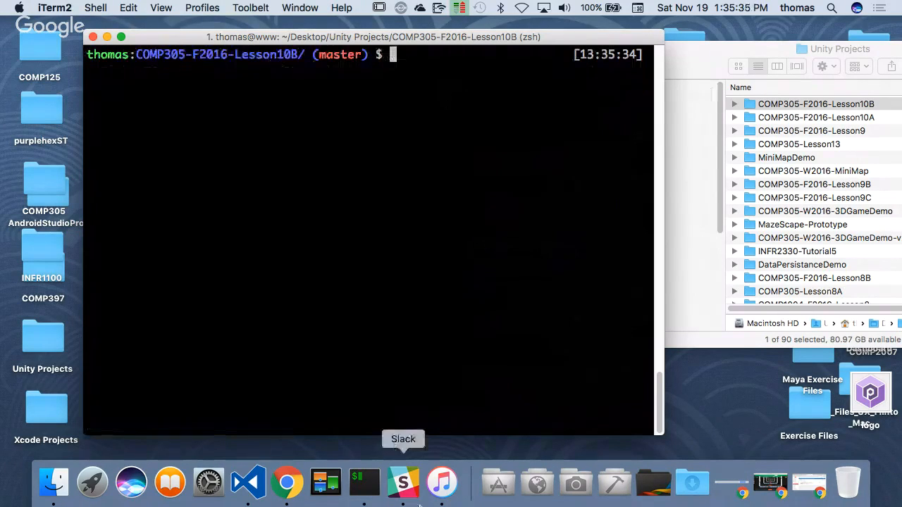
- Switch to Chrome and open GitHub's form for creating a new repository
click(287, 482)
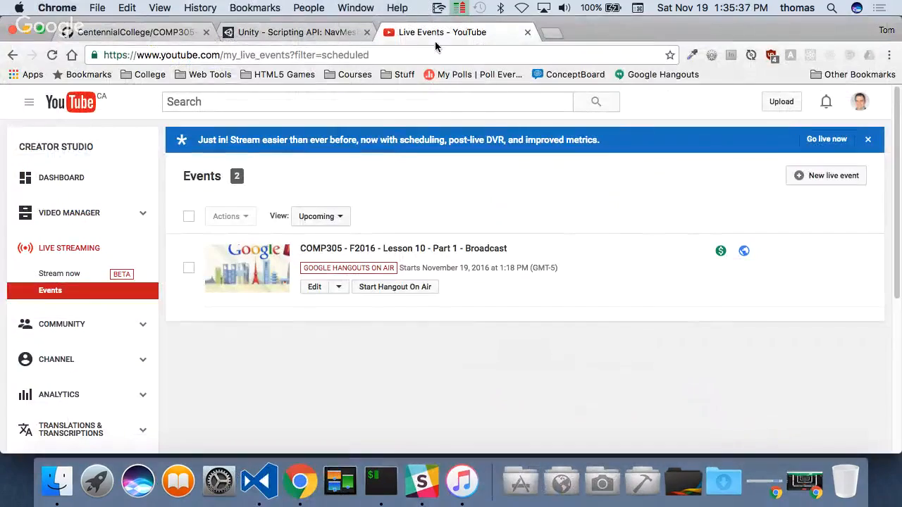
click(94, 33)
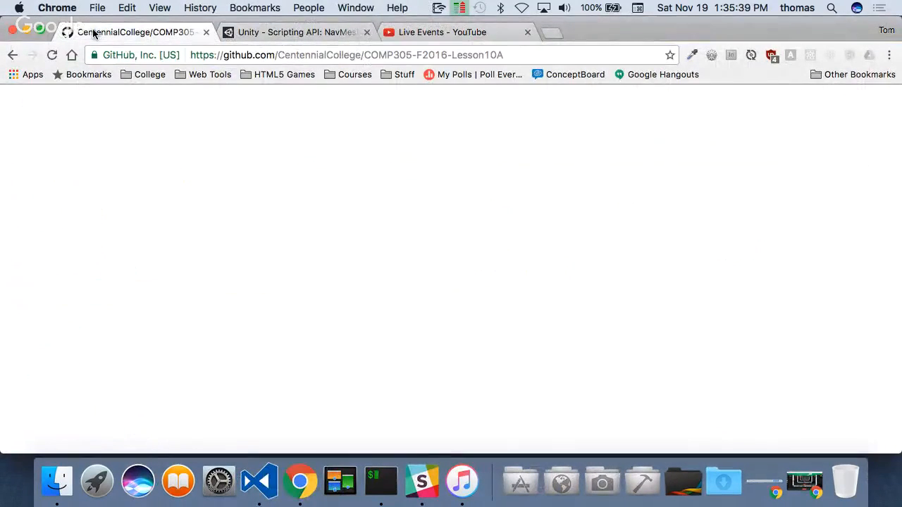
scroll(487, 212, up, 3)
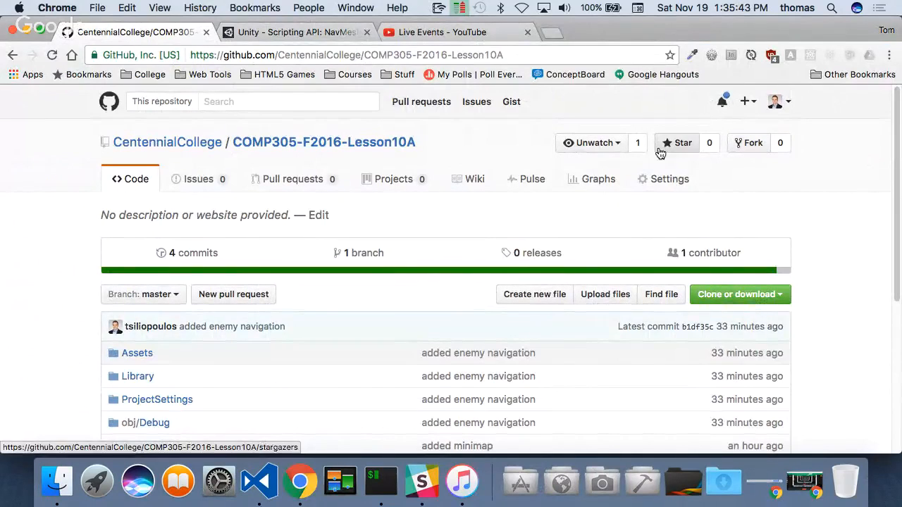
click(747, 101)
click(714, 135)
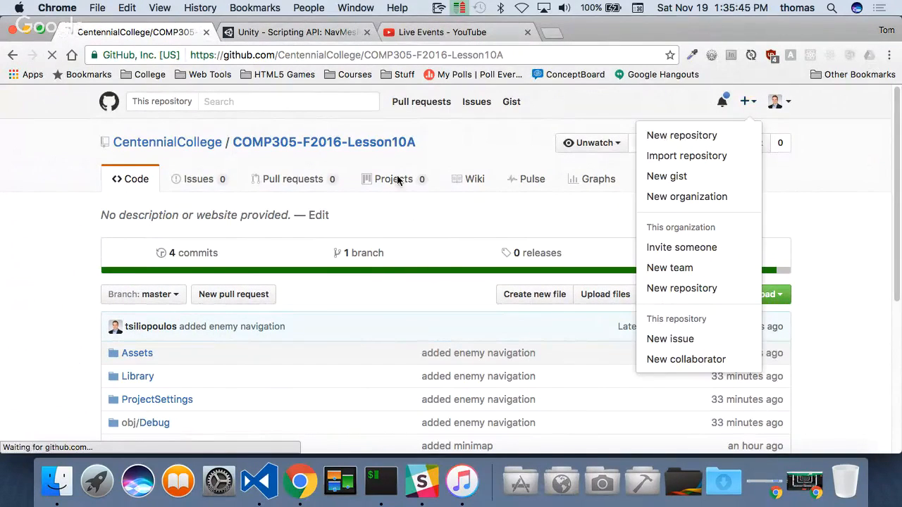
- Create a public GitHub repository named COMP305-F2016-Lesson10B
text(COMP305)
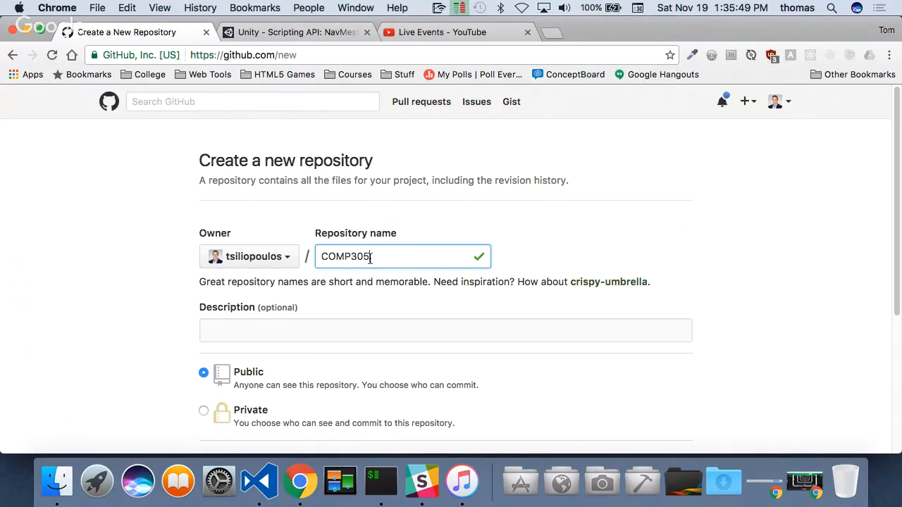
text(F2016-Lesson10B)
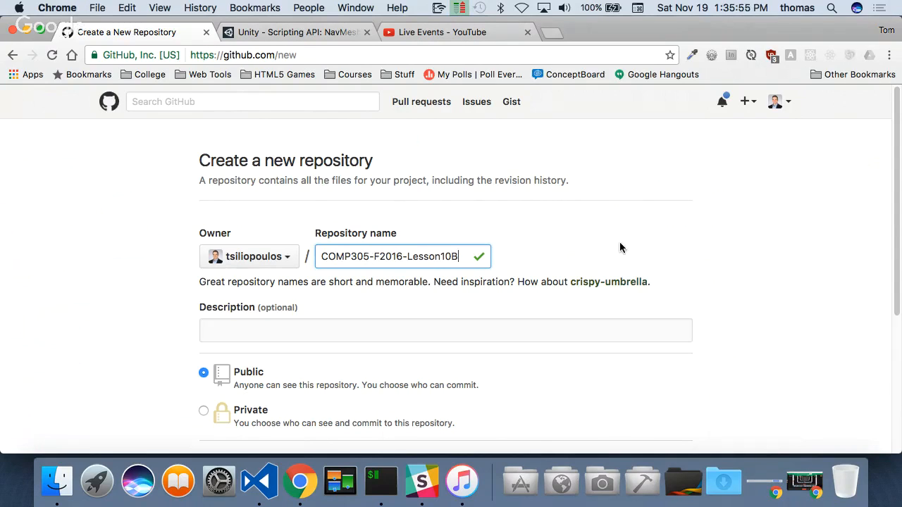
scroll(620, 242, down, 5)
click(276, 344)
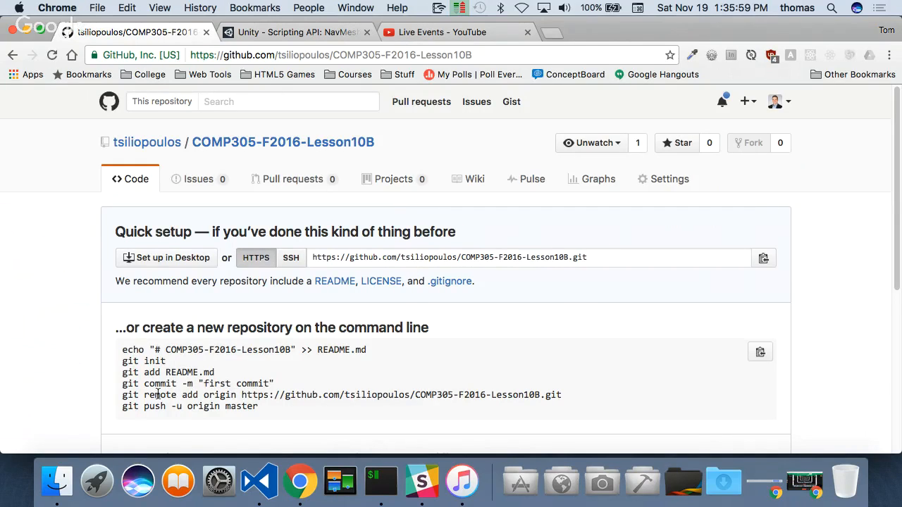
- Copy GitHub's git remote add origin and git push -u origin master commands, run them in iTerm2, and clear the terminal
scroll(158, 395, down, 3)
drag(122, 294, 261, 313)
key(super+c)
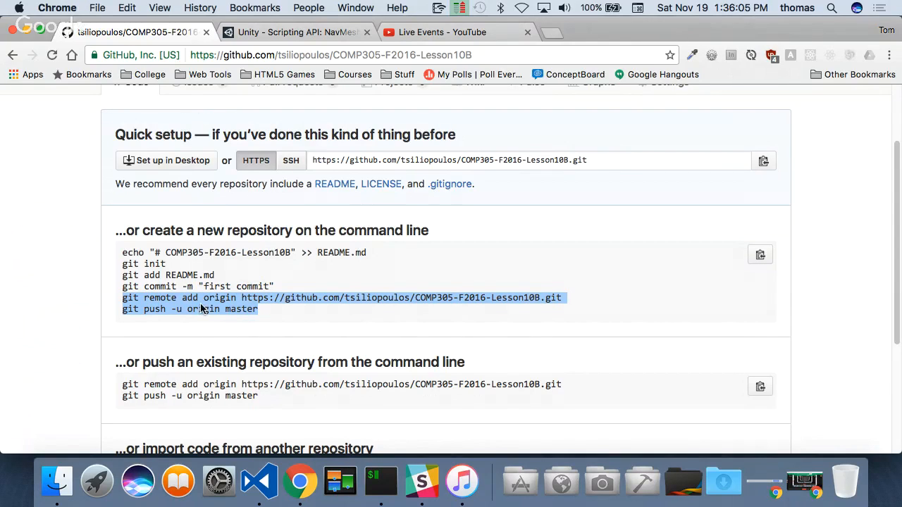
click(382, 481)
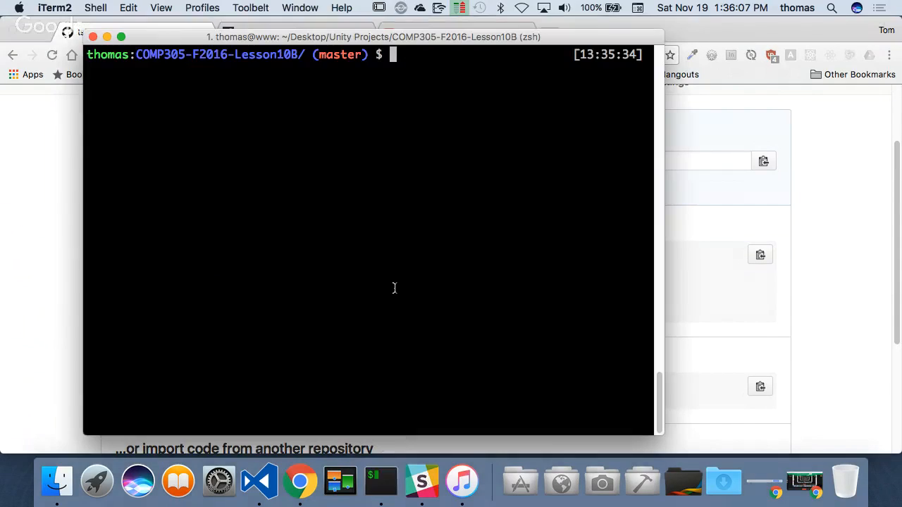
key(super+v)
key(Return)
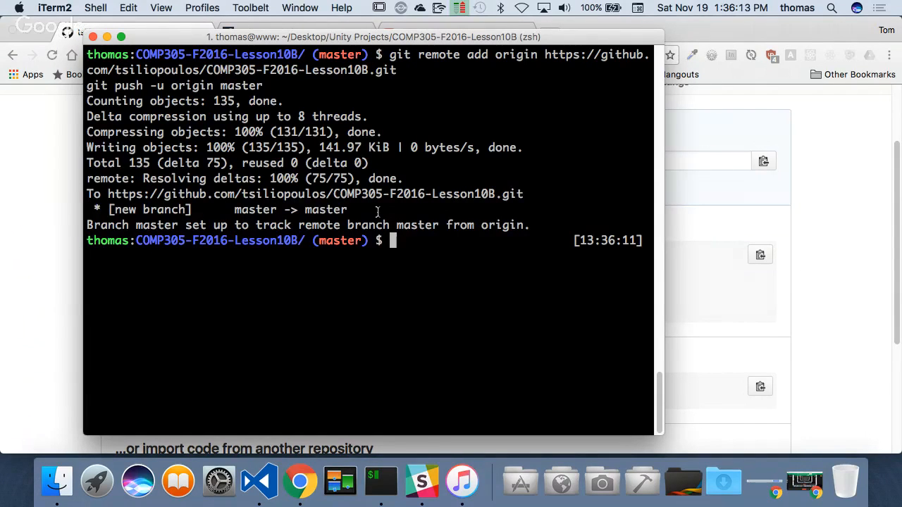
text(clear)
key(Return)
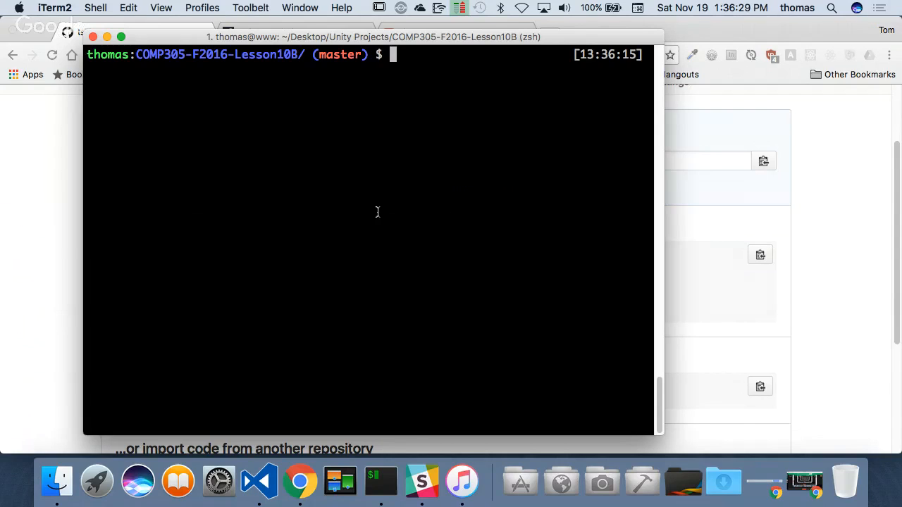
- Launch Unity from the Design applications folder and browse its recent projects
click(604, 482)
scroll(660, 387, down, 3)
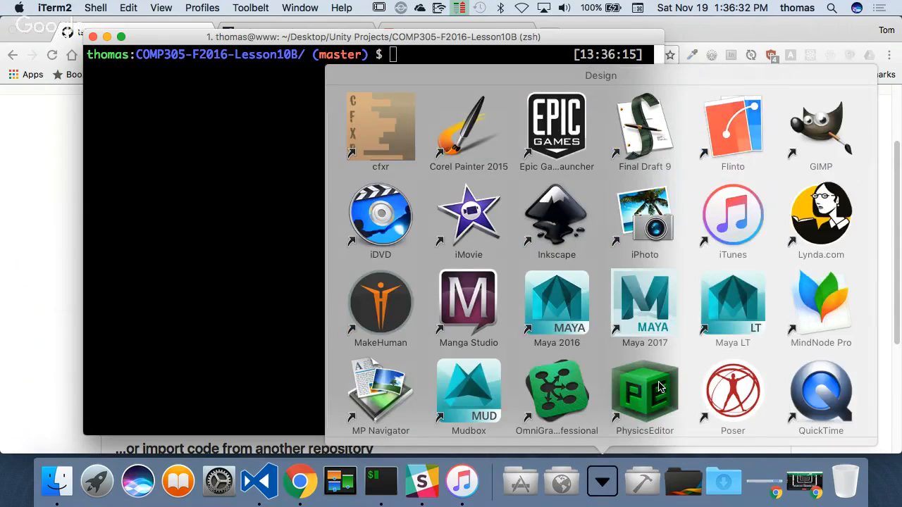
scroll(660, 387, down, 3)
click(384, 392)
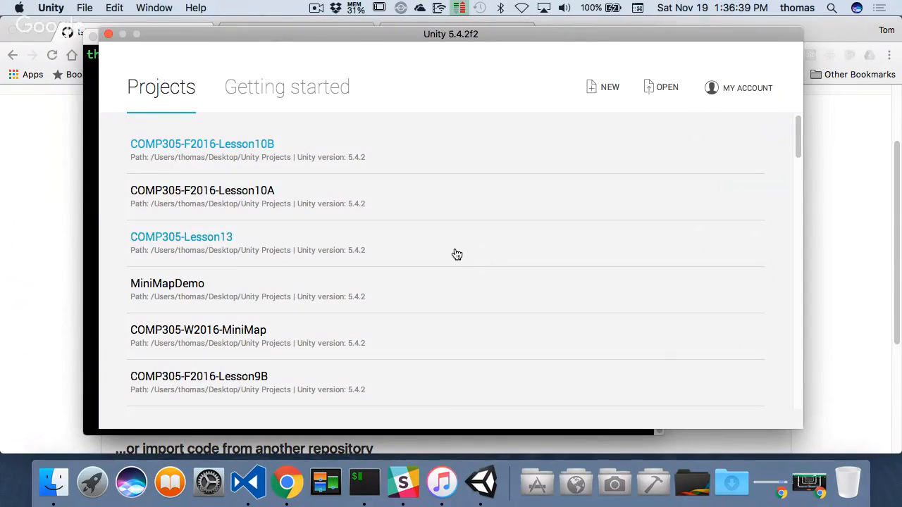
scroll(371, 297, down, 3)
scroll(370, 296, down, 3)
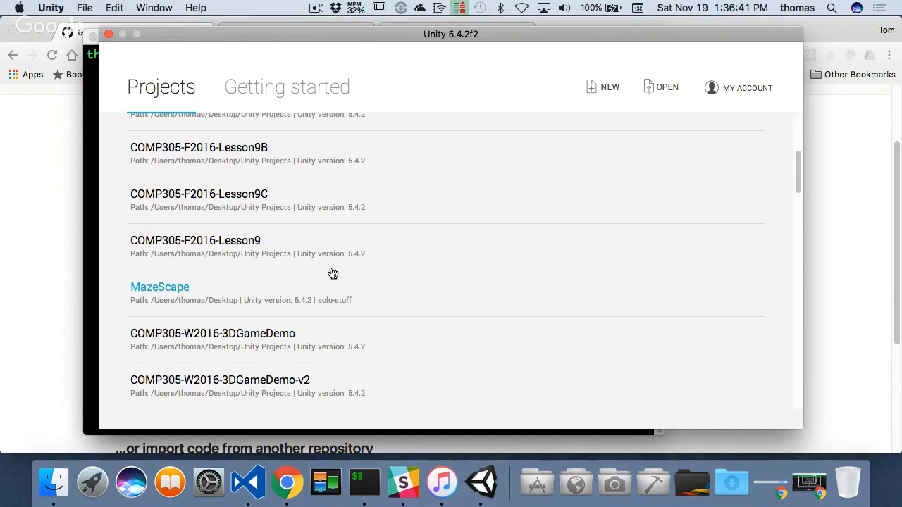
scroll(317, 281, up, 4)
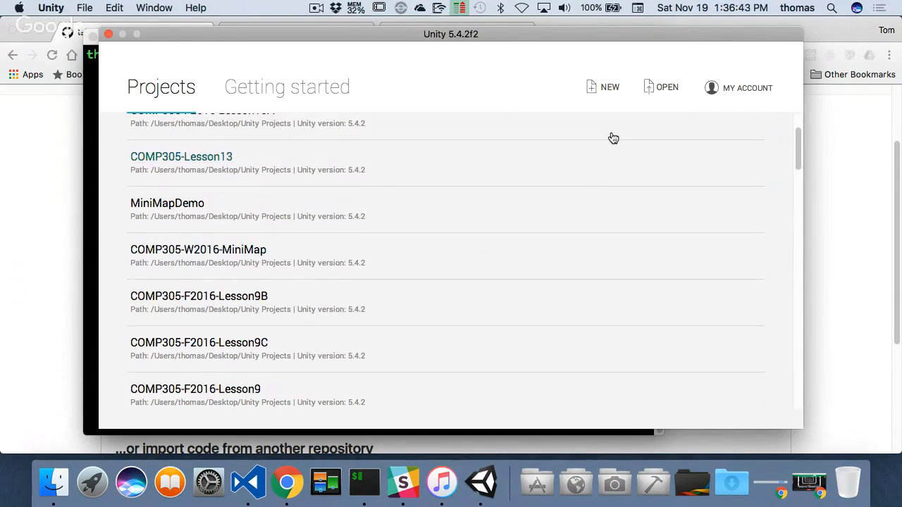
- Minimize the Chrome, iTerm2 and Finder windows to uncover the desktop
click(38, 22)
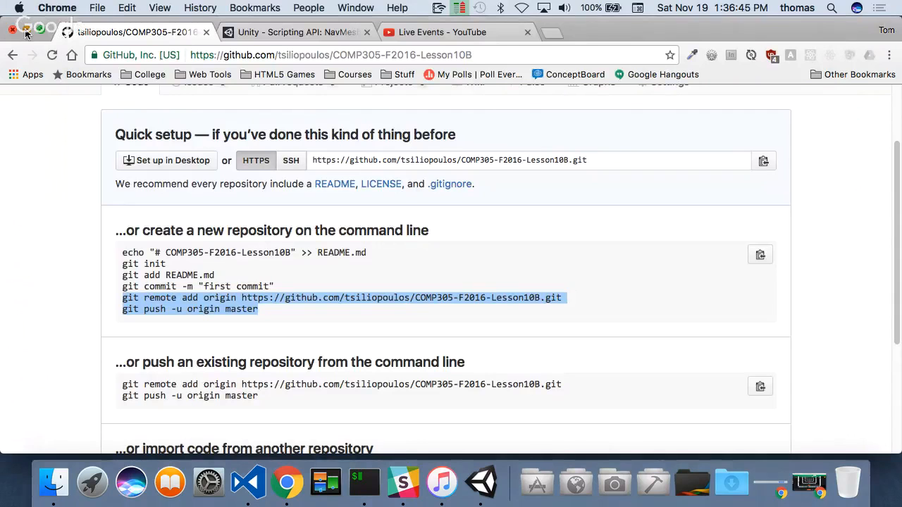
click(26, 31)
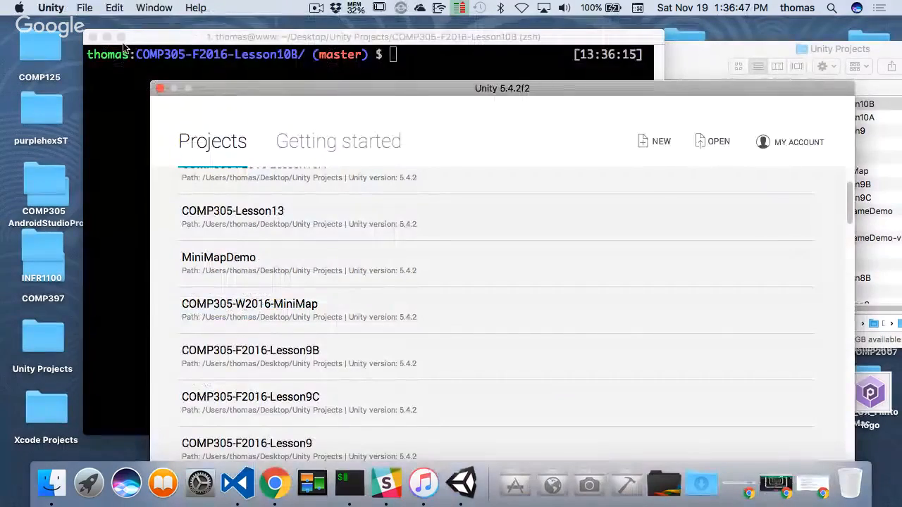
click(589, 46)
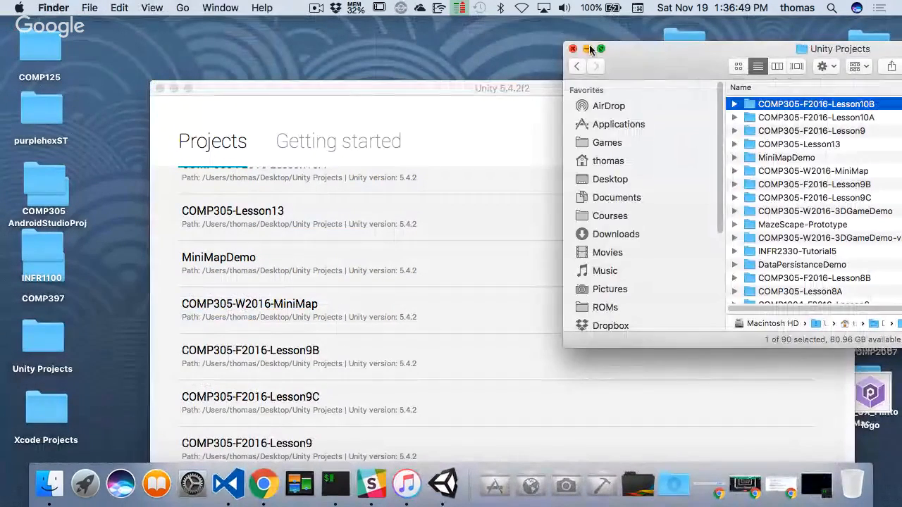
click(587, 48)
- Move the FPSPackage, FPSPlayer and FPSPlayerFixed unitypackage files from the desktop to the Trash, keeping the Unity launcher window accessible
drag(600, 88, 368, 300)
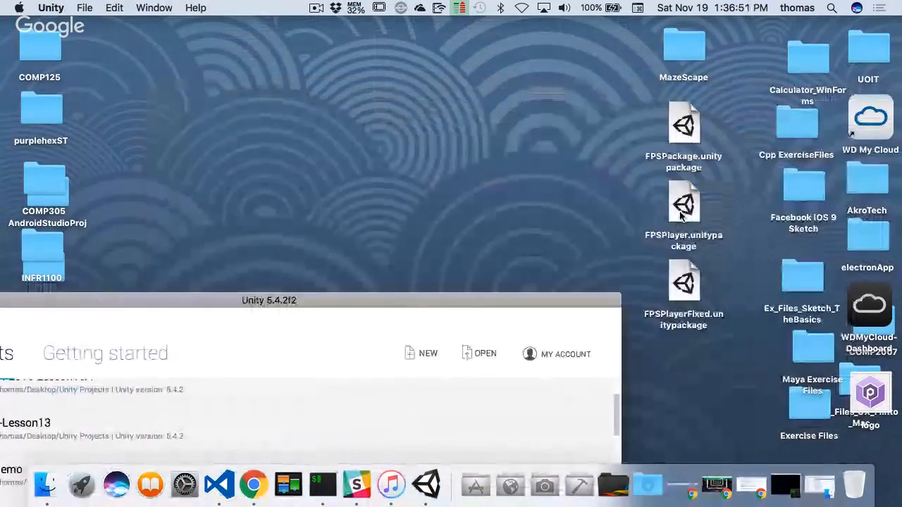
drag(738, 339, 673, 129)
right_click(673, 129)
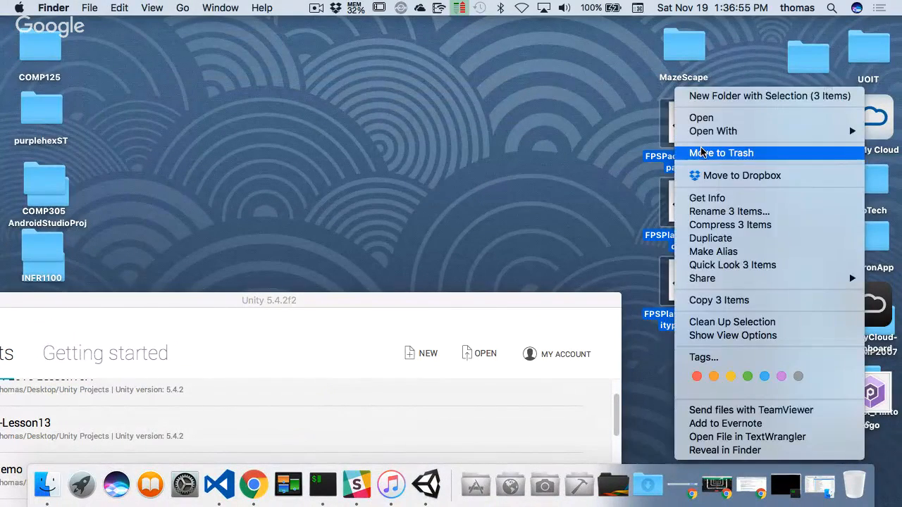
click(720, 152)
drag(377, 300, 545, 24)
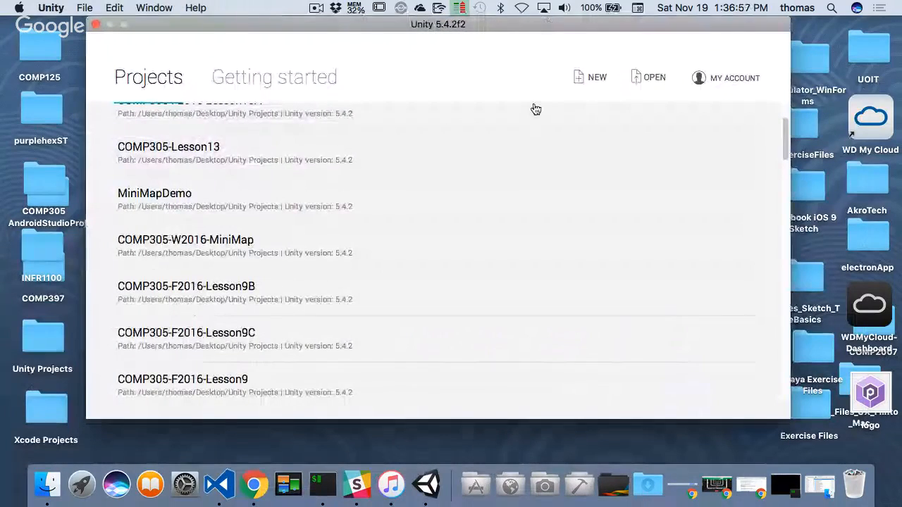
- Open the existing COMP305-F2016-Lesson9B project from the Unity Projects folder
scroll(254, 224, up, 3)
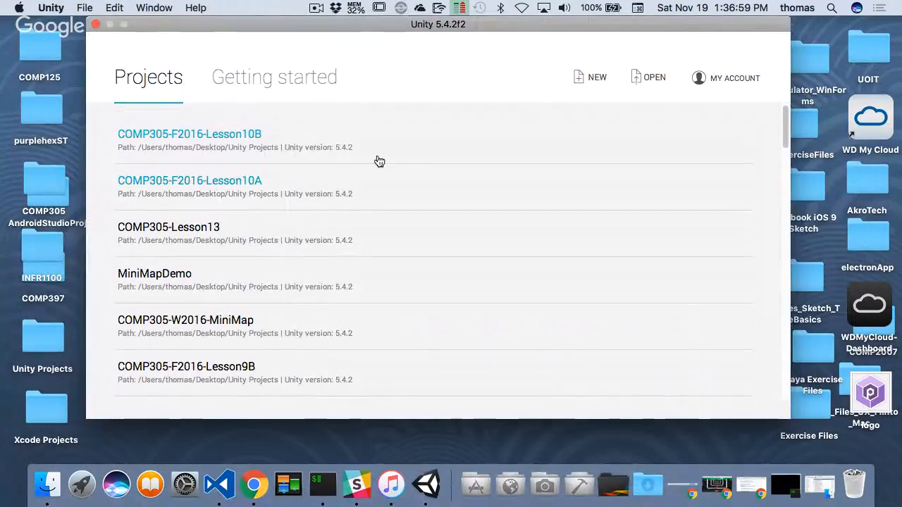
scroll(374, 244, down, 3)
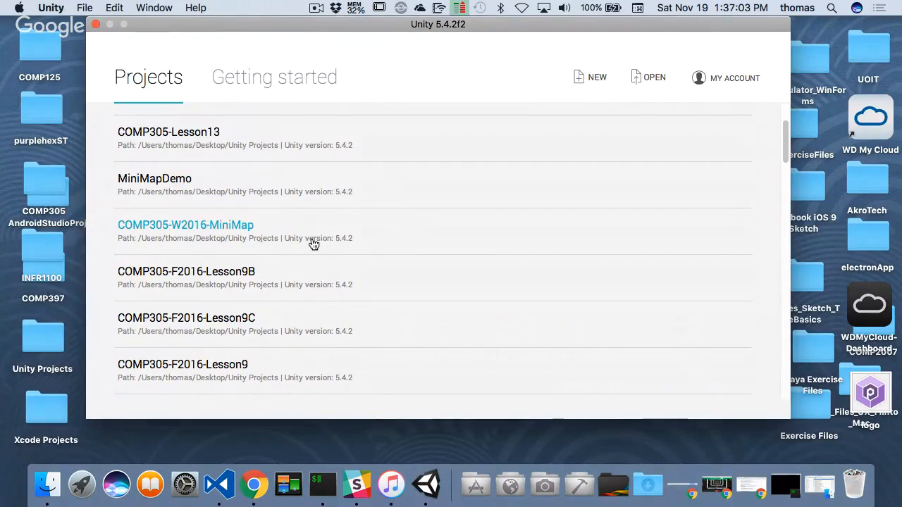
scroll(310, 243, up, 3)
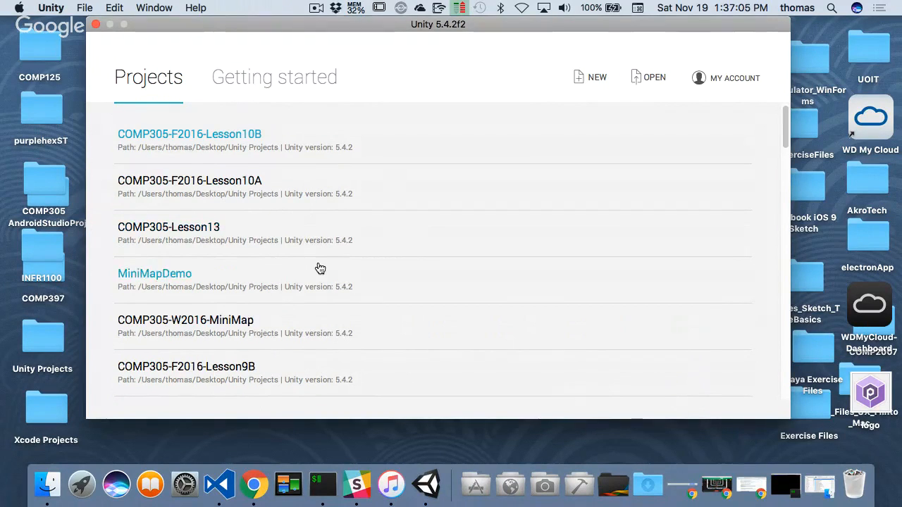
scroll(320, 266, down, 5)
scroll(336, 268, down, 8)
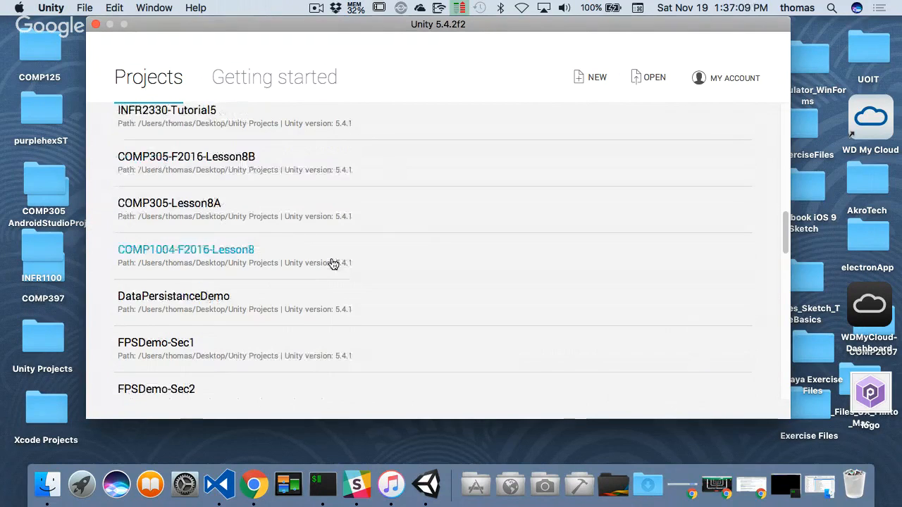
scroll(333, 265, down, 10)
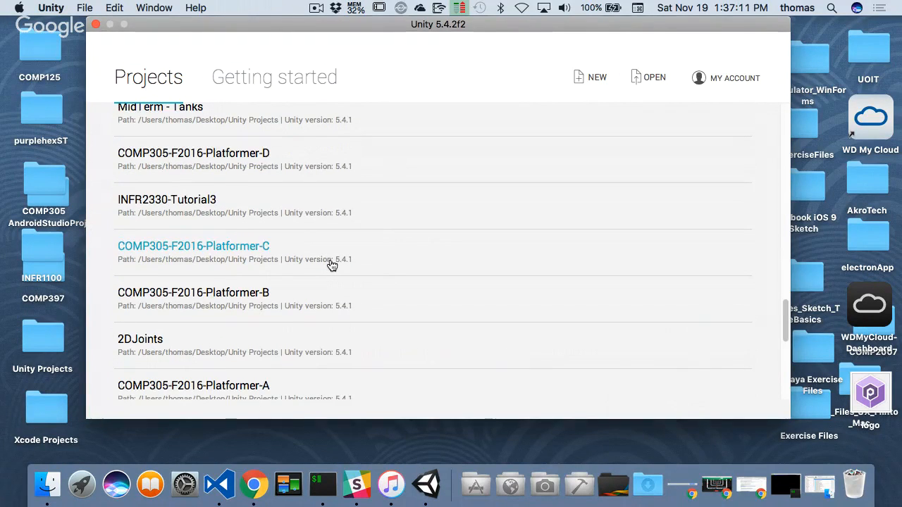
scroll(332, 265, down, 5)
click(645, 78)
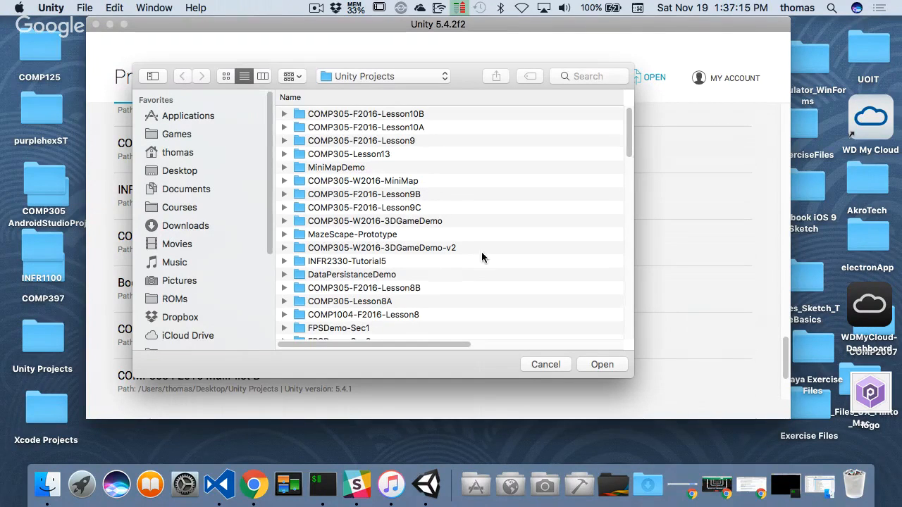
click(394, 195)
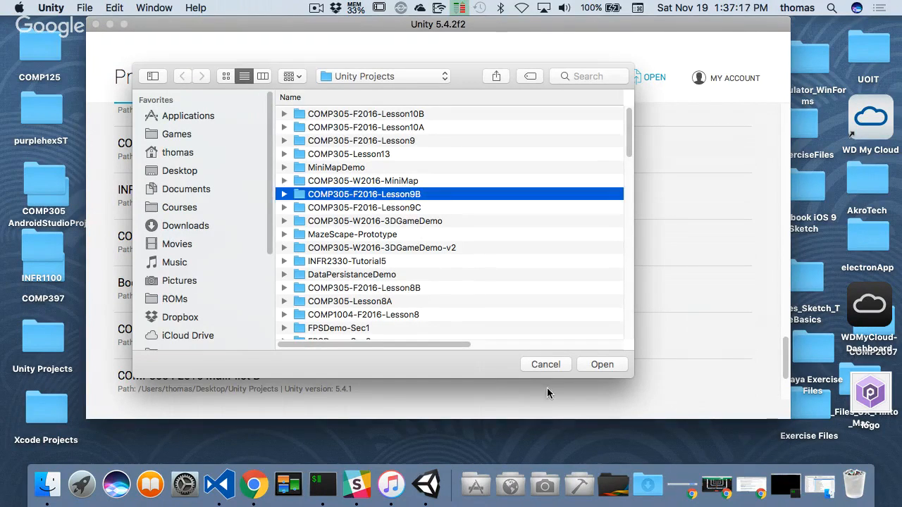
click(603, 364)
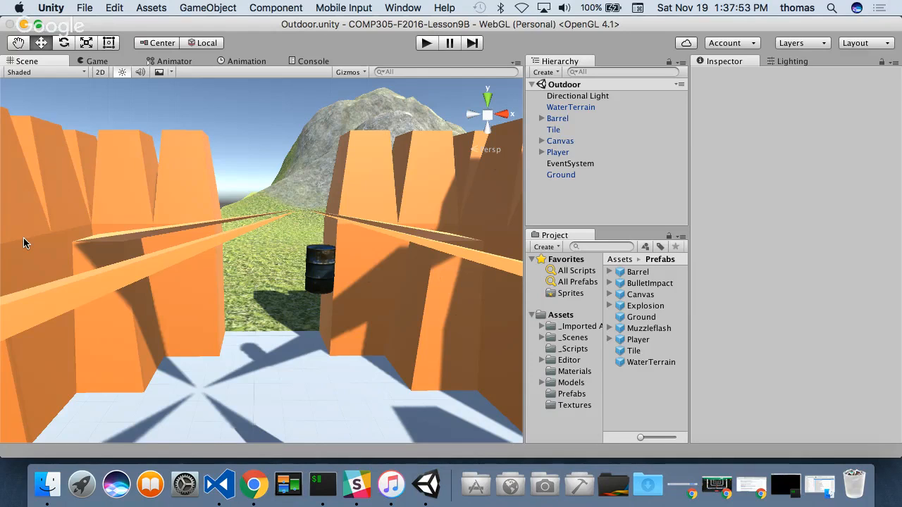
- Examine the contents of the project's _Scripts, Materials, Models, Prefabs and Textures folders, and return to the Assets root
click(579, 349)
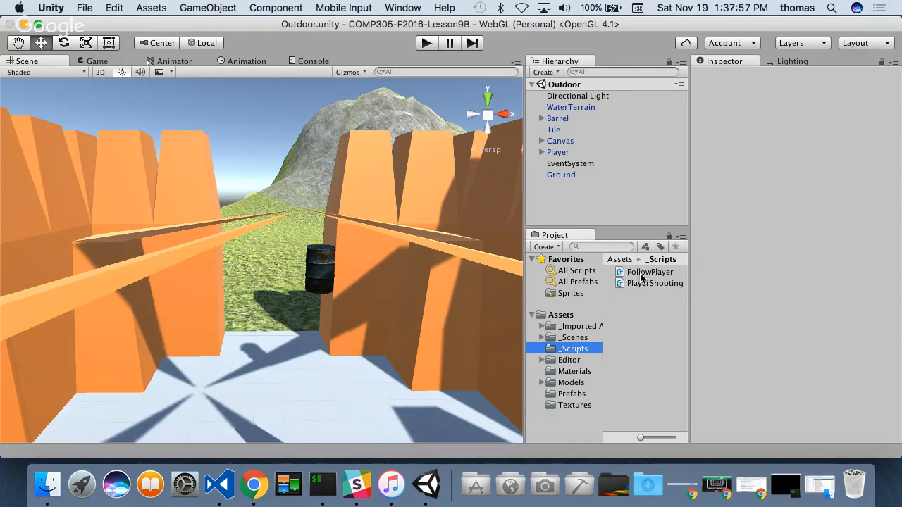
click(576, 373)
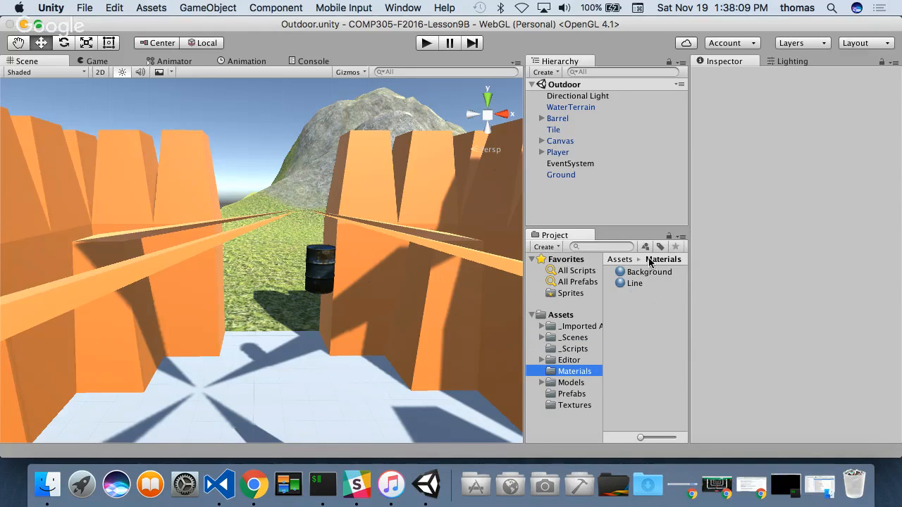
click(575, 349)
click(572, 383)
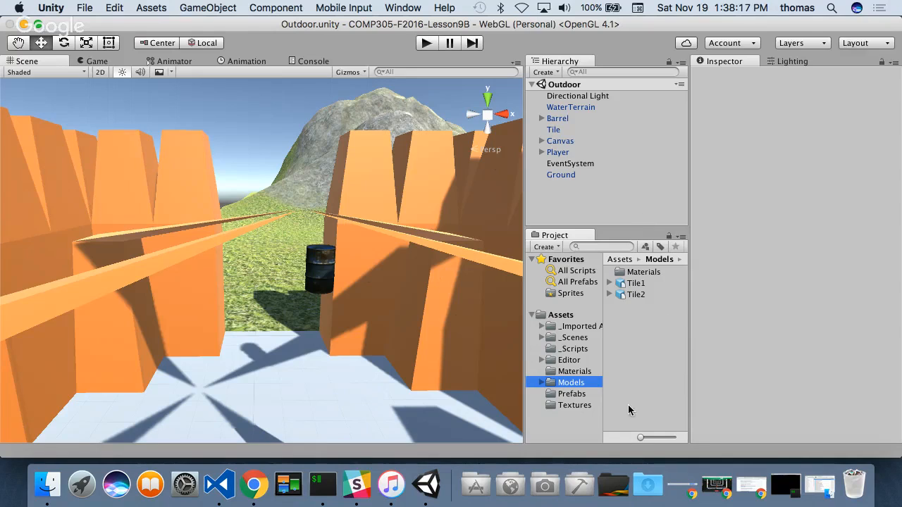
click(575, 395)
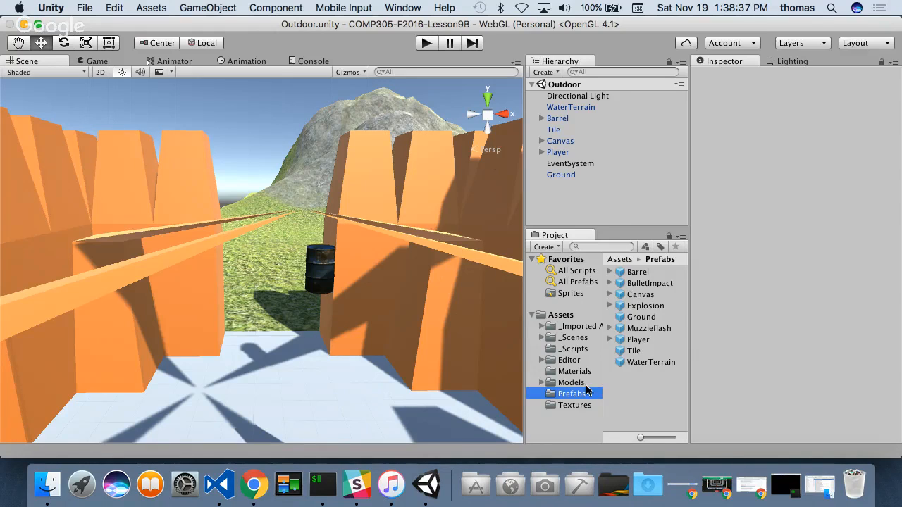
click(576, 406)
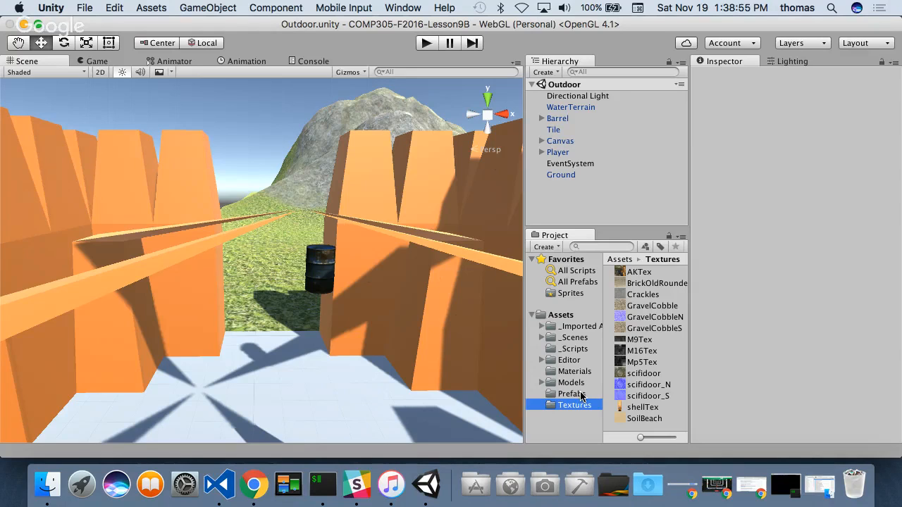
click(561, 317)
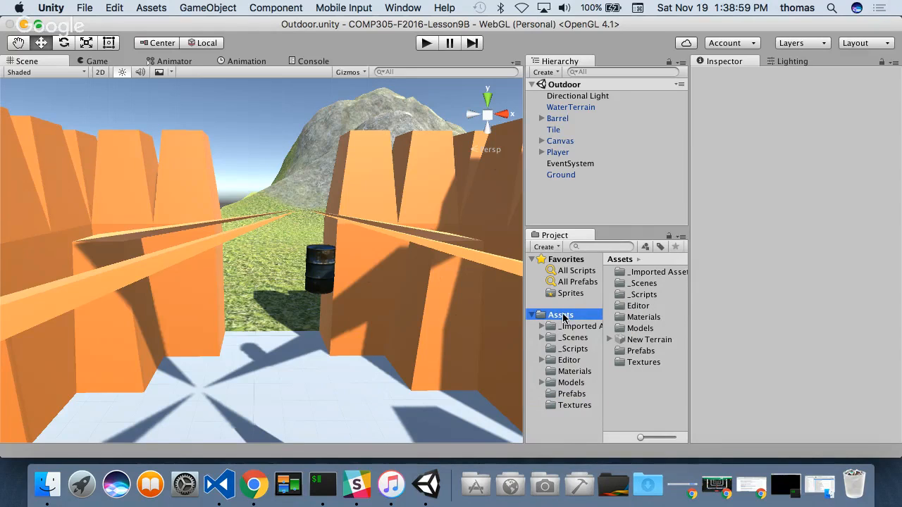
right_click(562, 318)
click(620, 324)
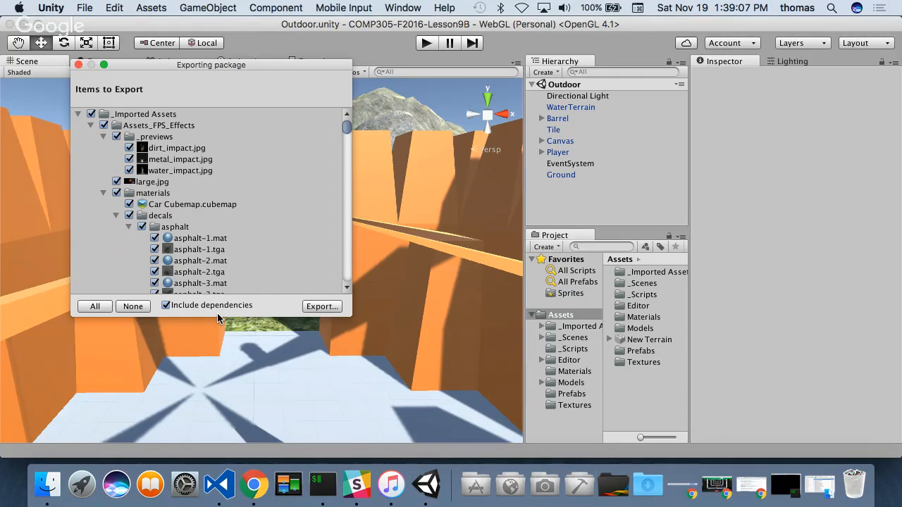
drag(217, 318, 215, 430)
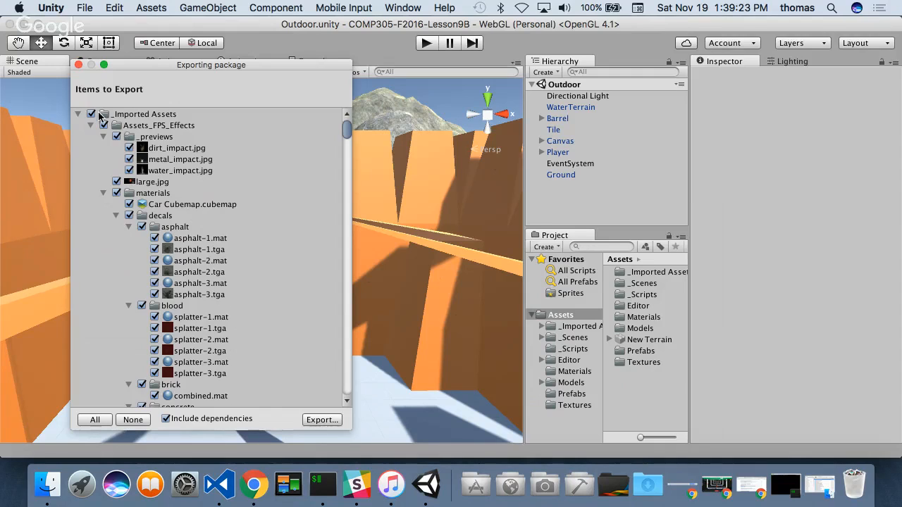
click(78, 64)
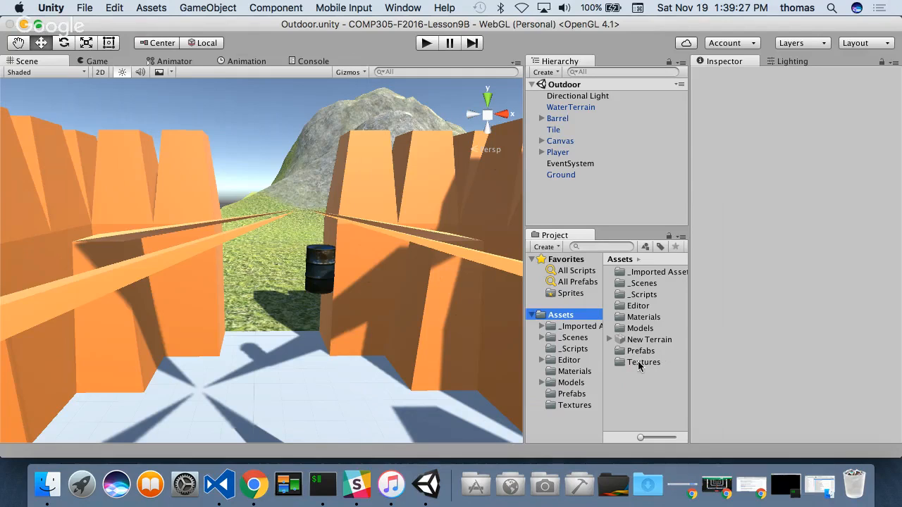
- Start a package export of the _Scripts, Materials, Models and Textures folders together with the New Terrain asset
click(641, 295)
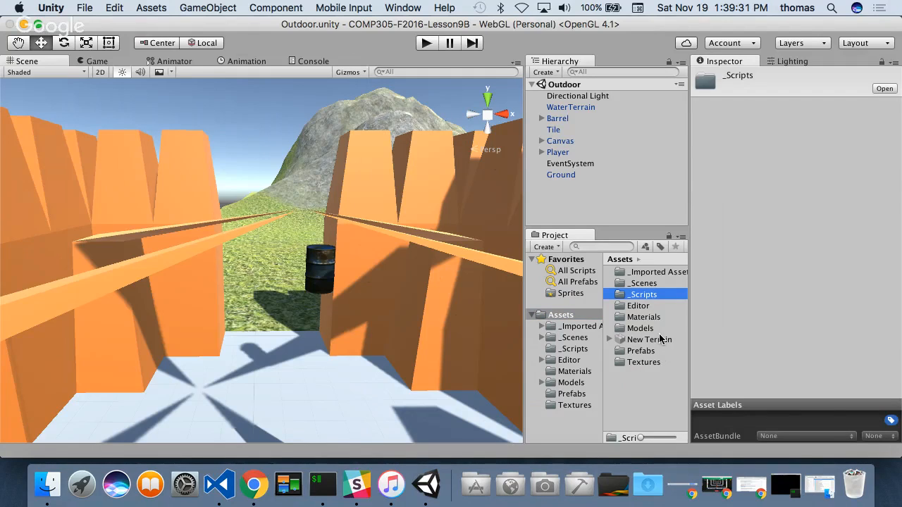
super+click(642, 319)
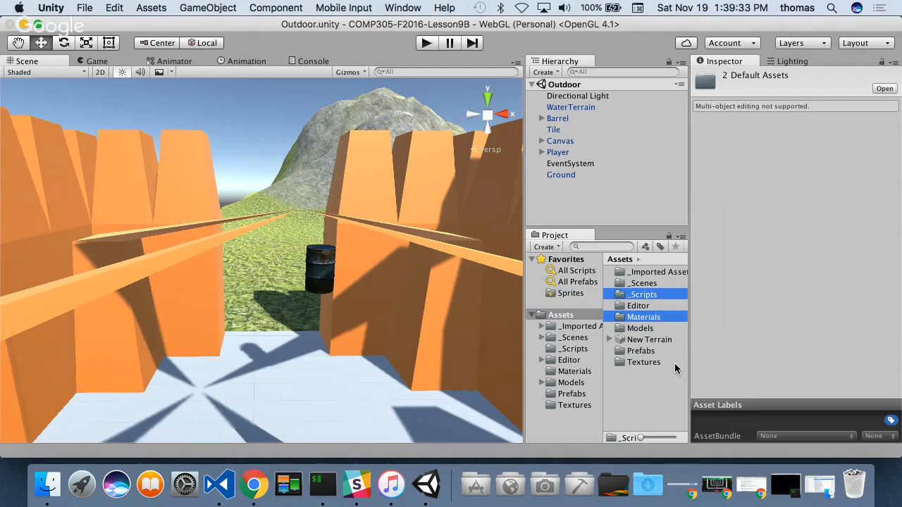
super+click(641, 328)
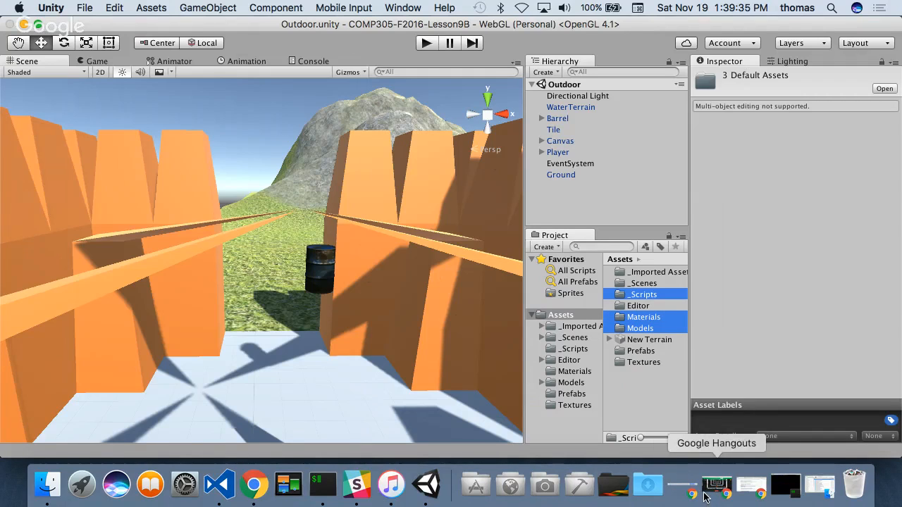
super+click(649, 341)
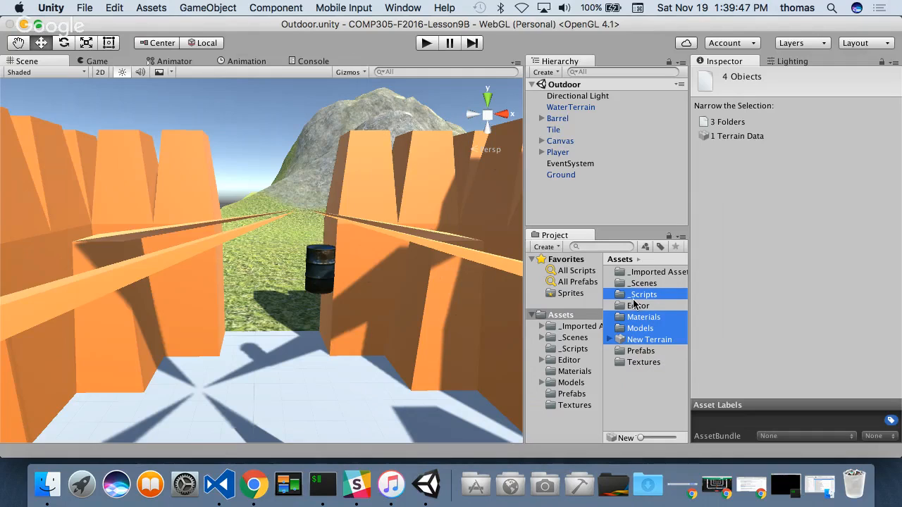
super+click(648, 363)
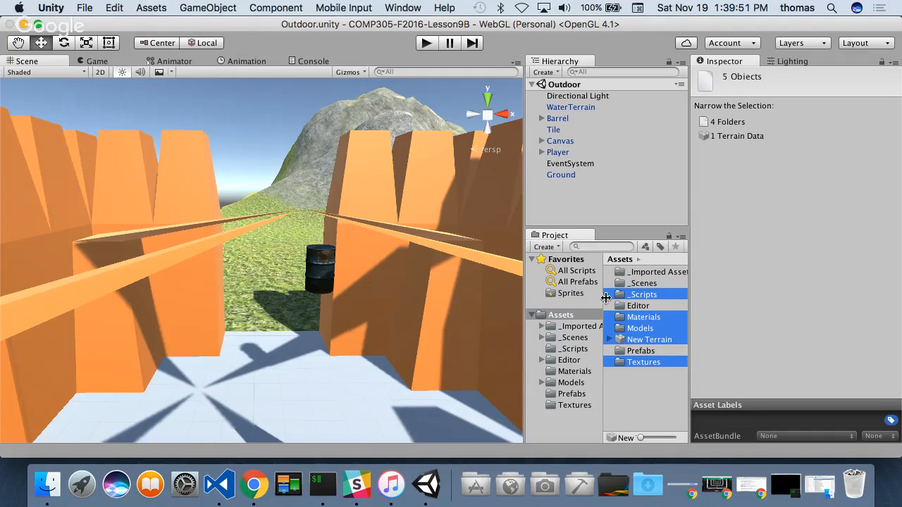
right_click(652, 327)
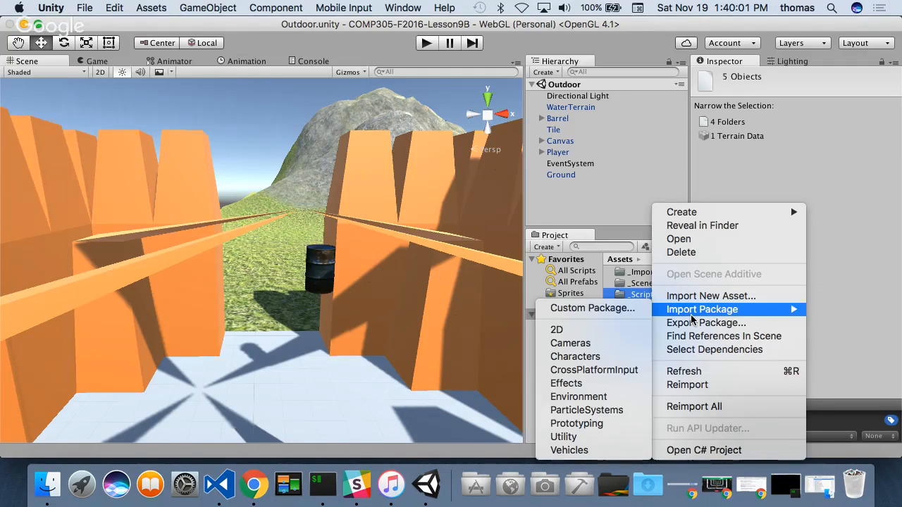
click(706, 324)
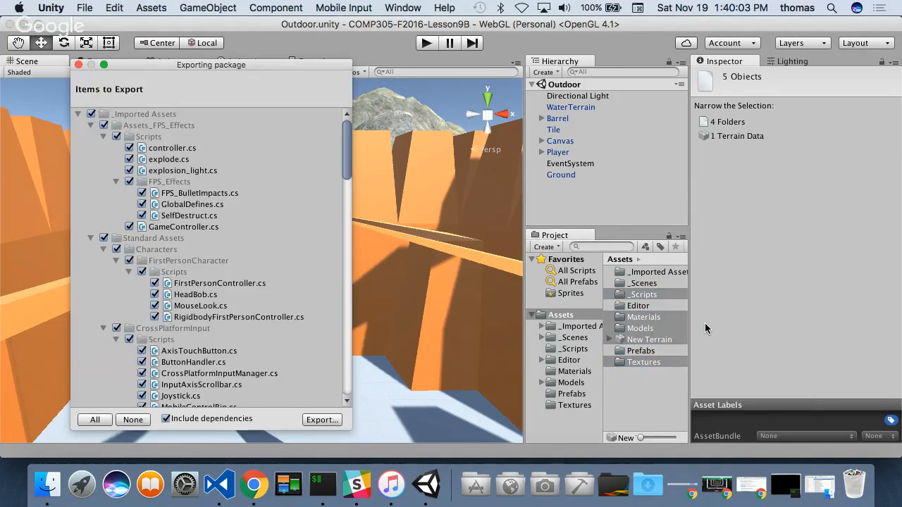
- Review the items to export and leave their dependencies out of the package
scroll(223, 237, down, 10)
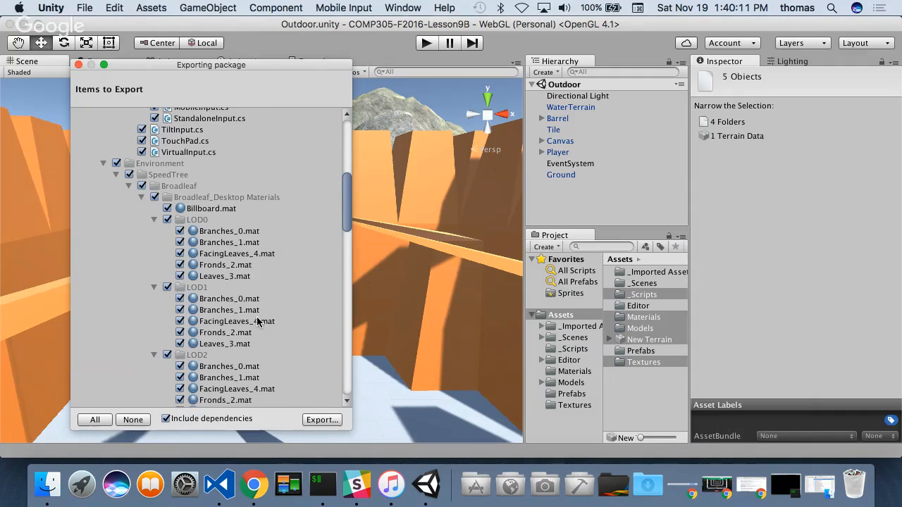
scroll(256, 317, down, 10)
scroll(248, 305, up, 10)
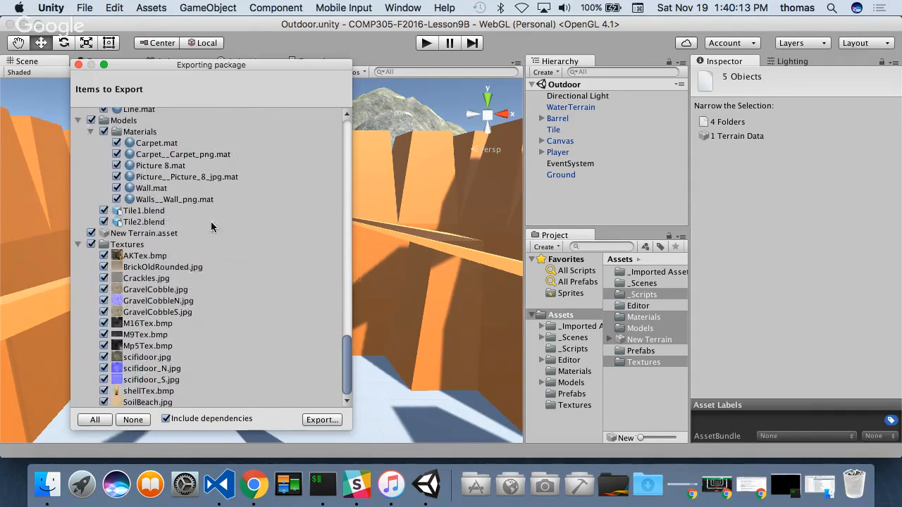
scroll(218, 247, down, 10)
scroll(215, 244, up, 15)
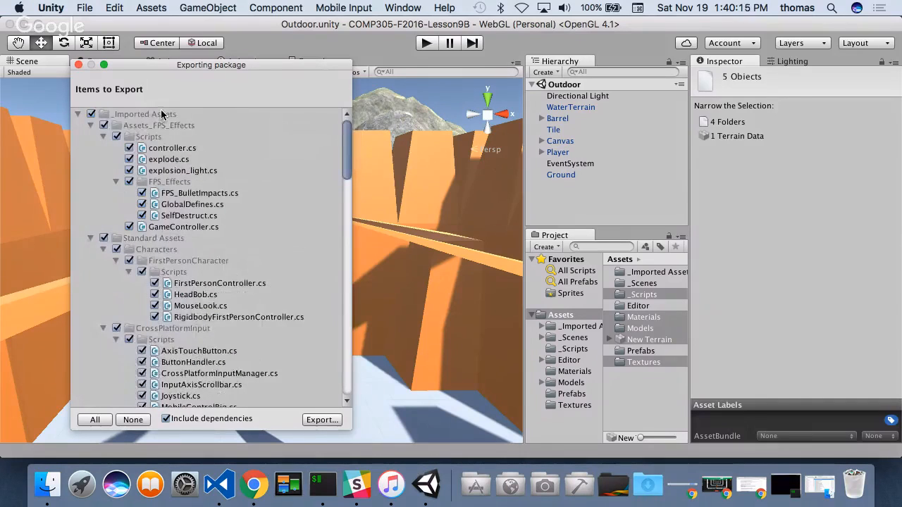
scroll(224, 344, down, 5)
scroll(232, 342, up, 5)
click(130, 182)
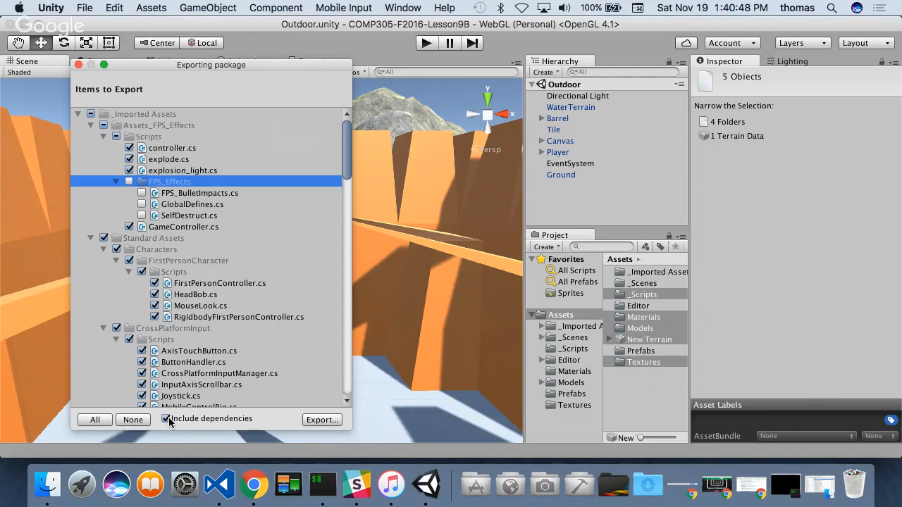
click(129, 182)
click(167, 419)
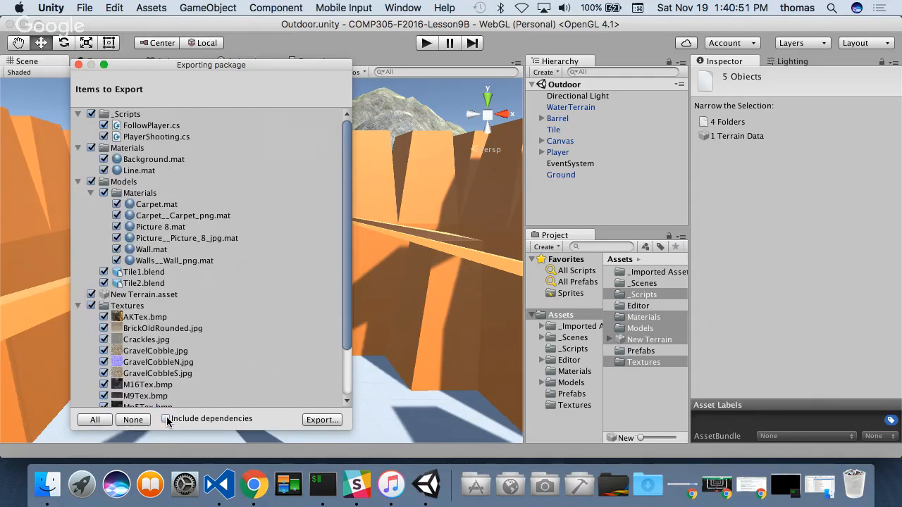
- Exclude New Terrain.asset from the items to export
scroll(212, 201, down, 3)
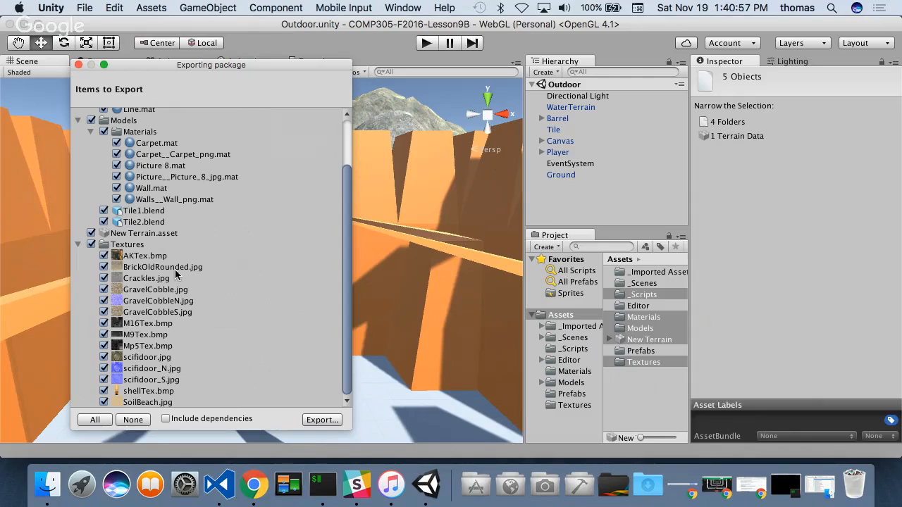
scroll(203, 263, up, 3)
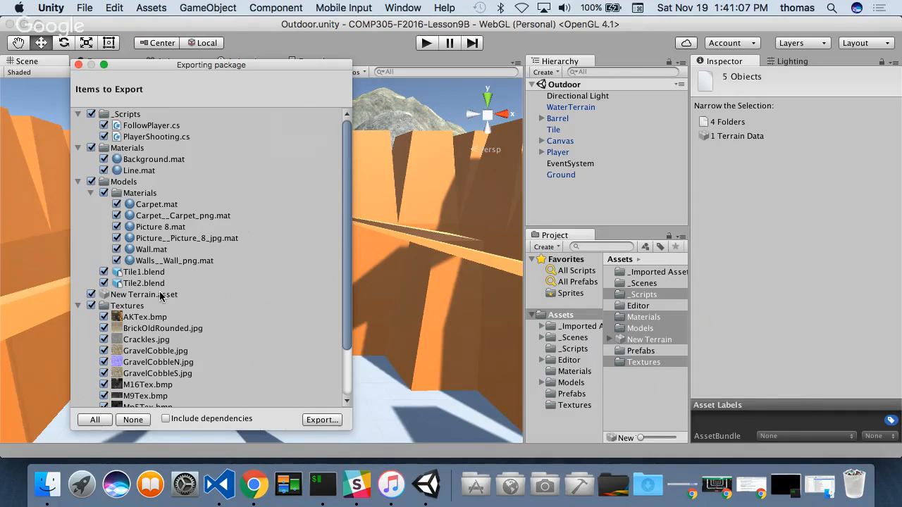
click(93, 295)
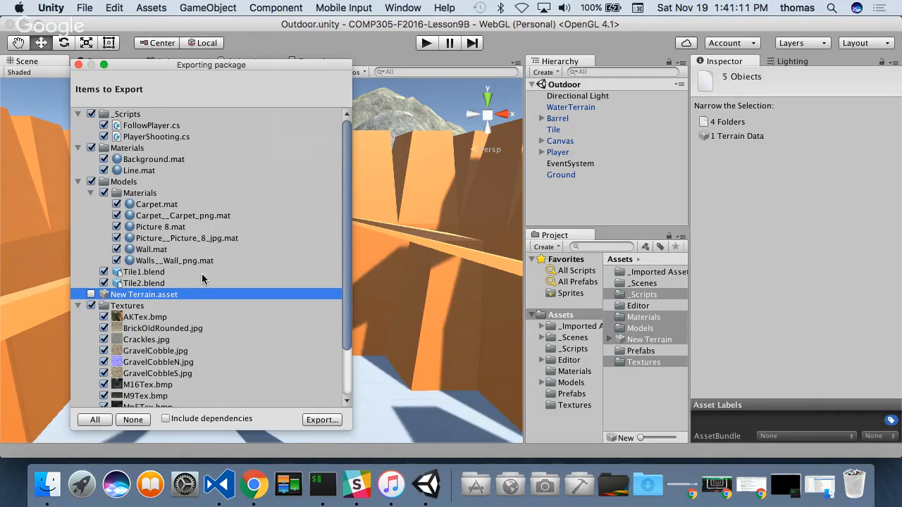
scroll(149, 141, down, 3)
- Export the package to the Desktop as InitialAssets and close the Finder window that shows the file
click(325, 420)
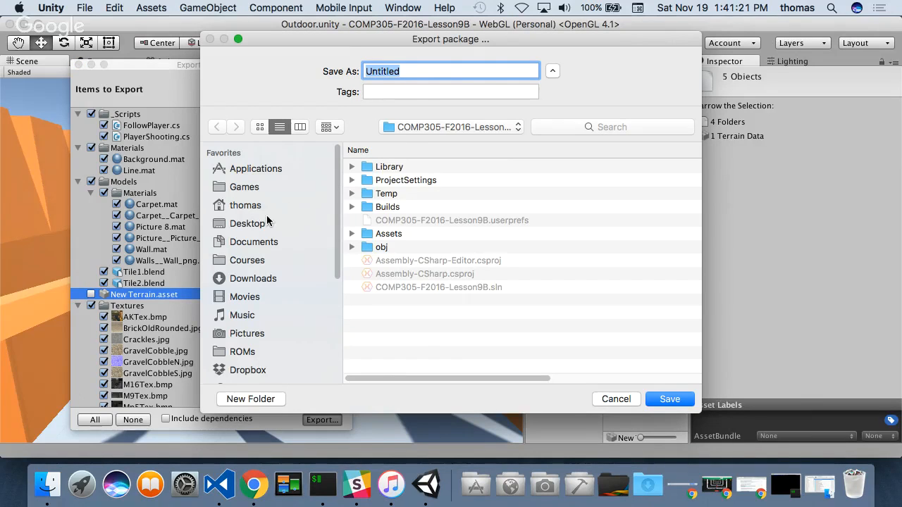
click(248, 224)
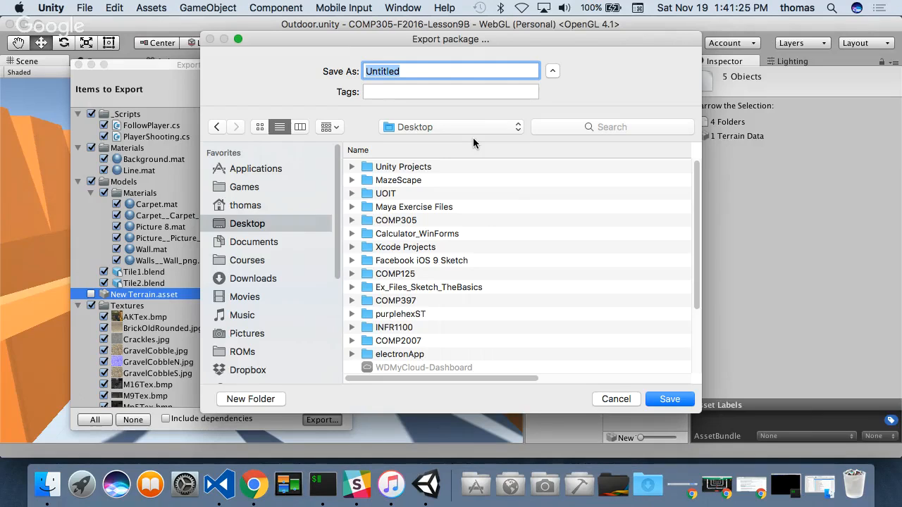
text(Init)
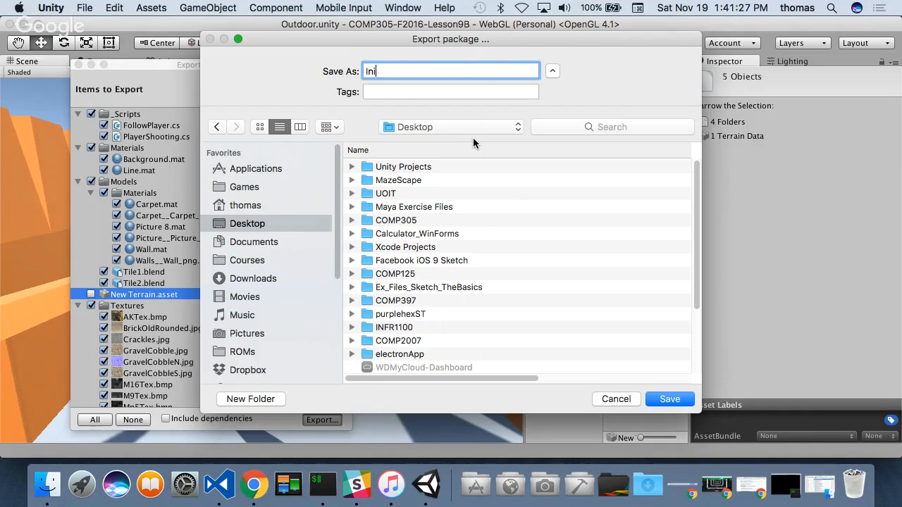
text(ialAssets)
click(662, 399)
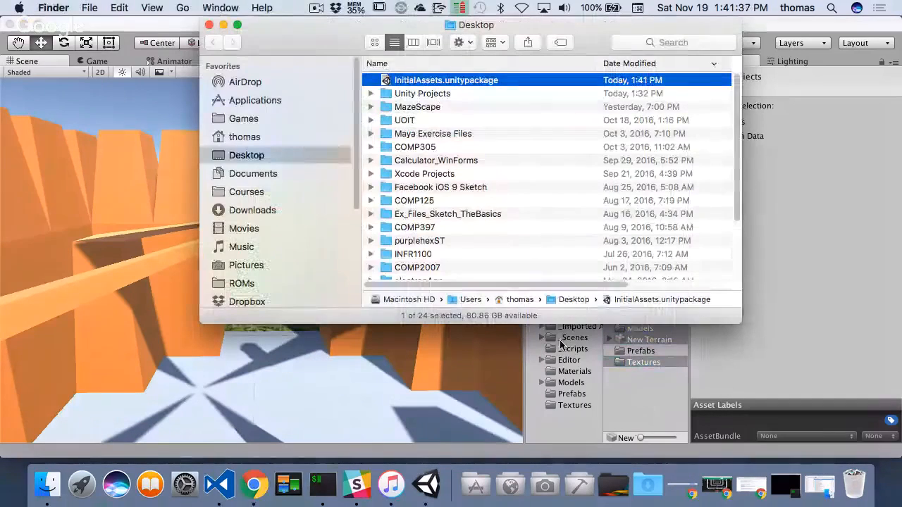
click(210, 26)
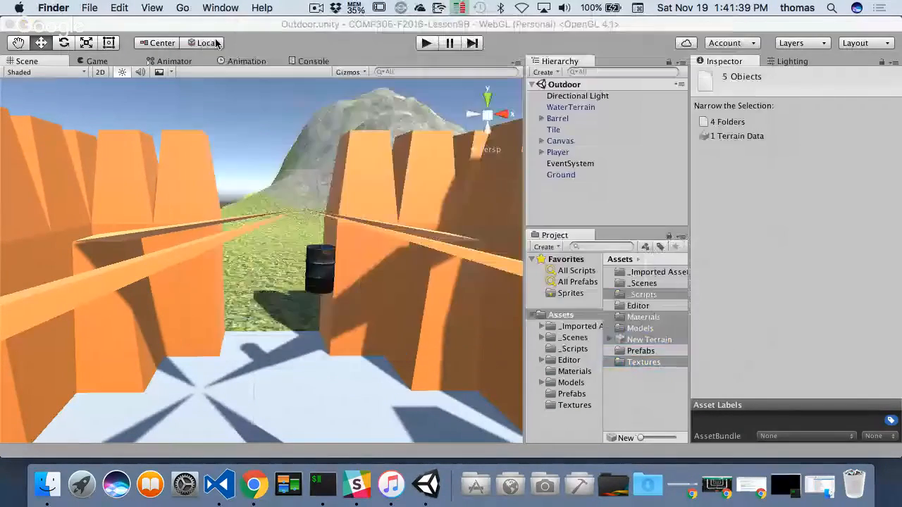
- Start a package export of the WaterTerrain, Tile and Ground prefabs from the Prefabs folder
click(641, 397)
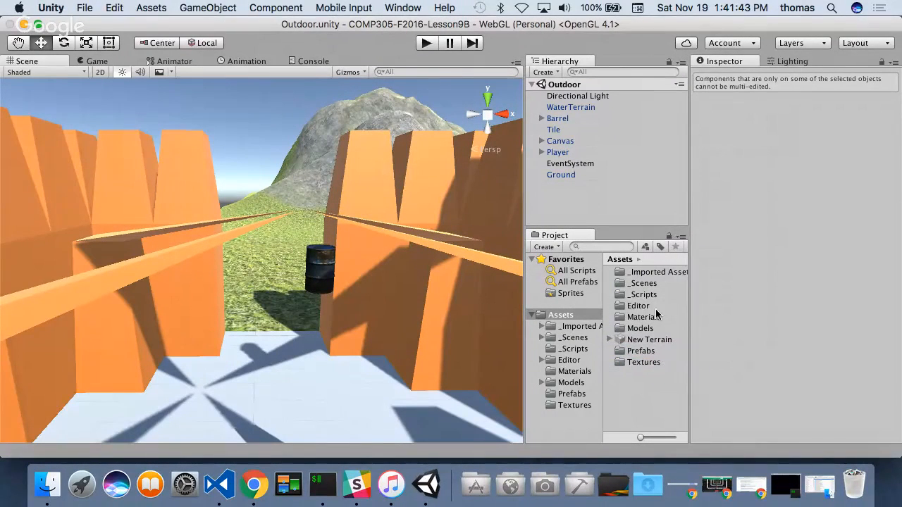
double_click(643, 352)
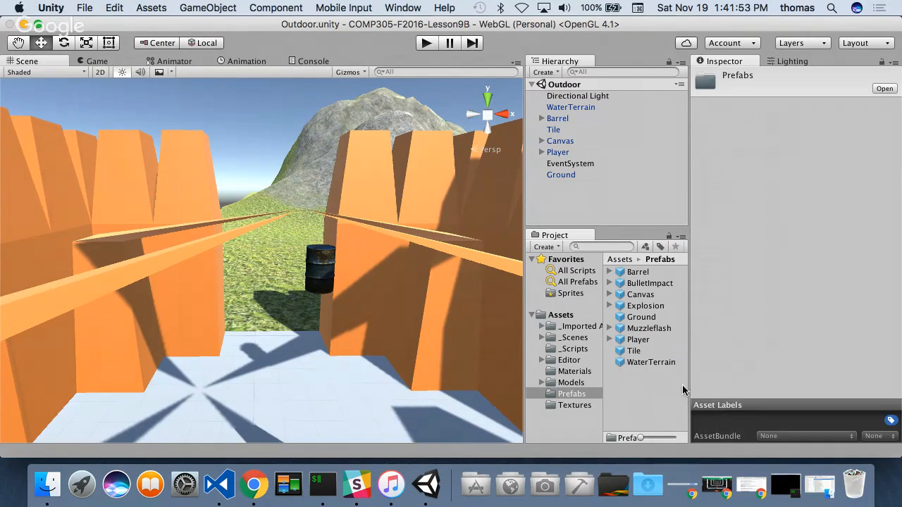
click(651, 366)
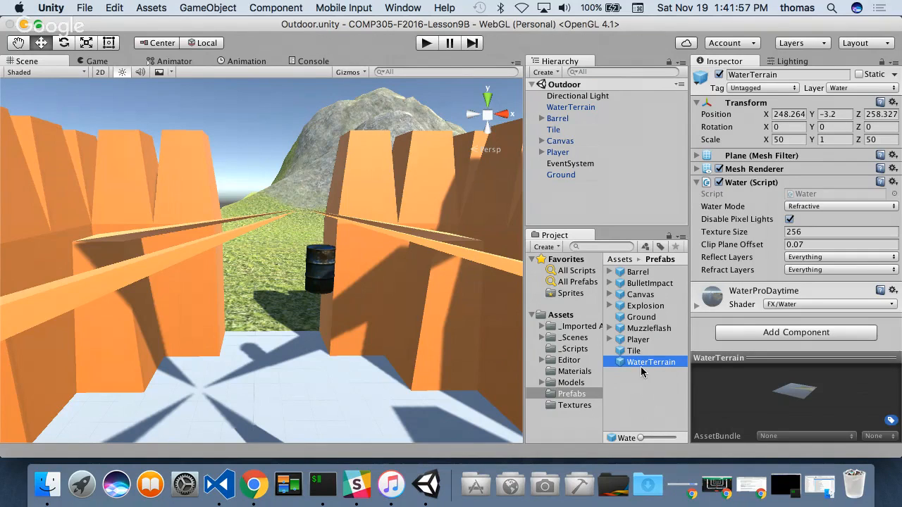
shift+click(637, 351)
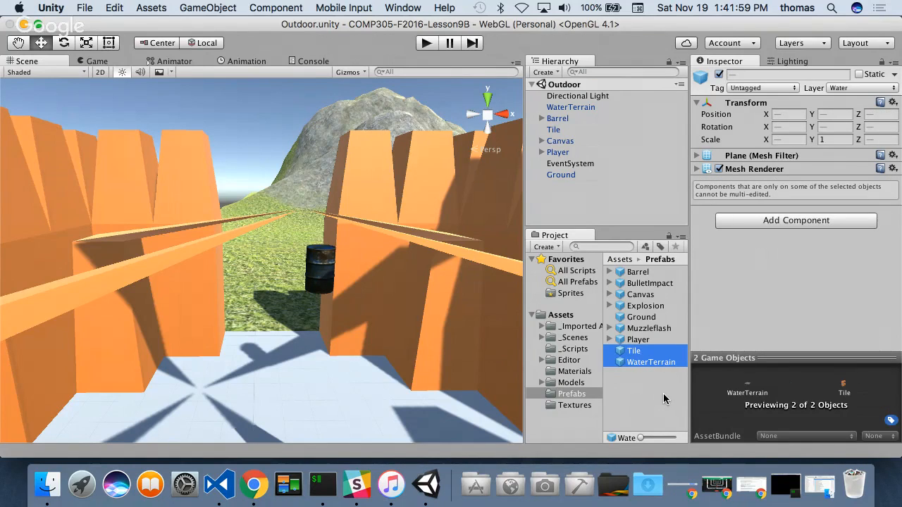
super+click(670, 317)
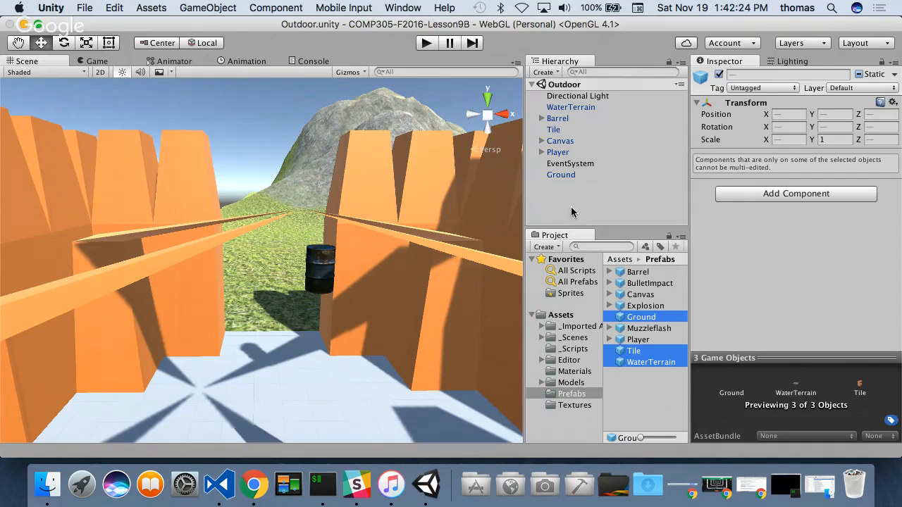
right_click(628, 318)
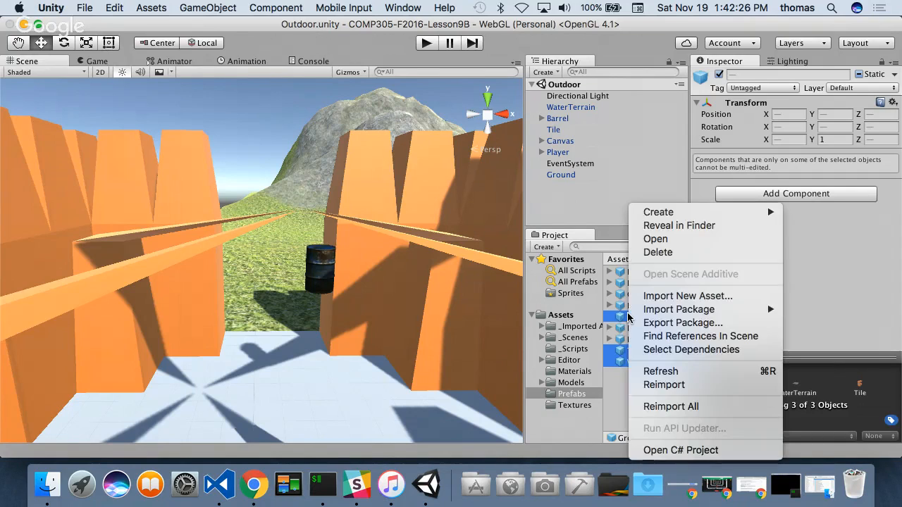
click(676, 325)
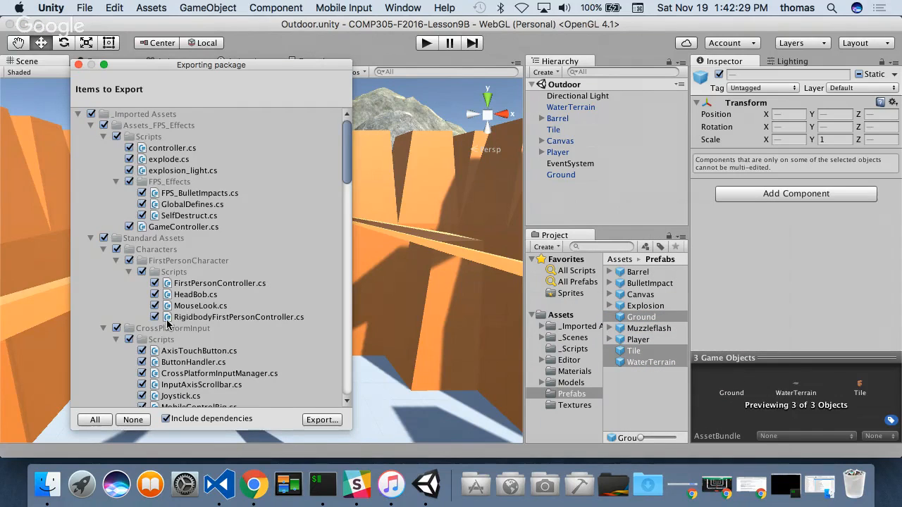
- Exclude the Assets_FPS_Effects and Standard Assets folders from the prefab package's items to export
scroll(167, 324, down, 3)
scroll(172, 324, down, 3)
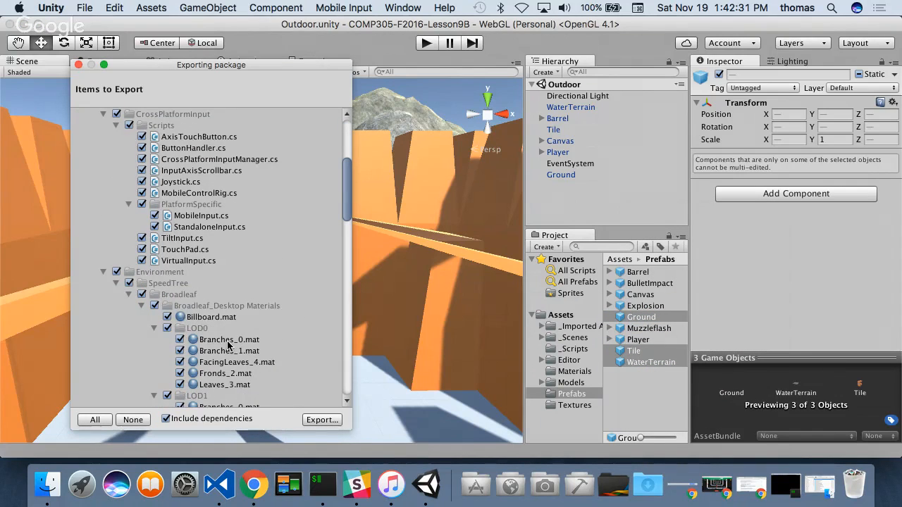
scroll(182, 321, up, 6)
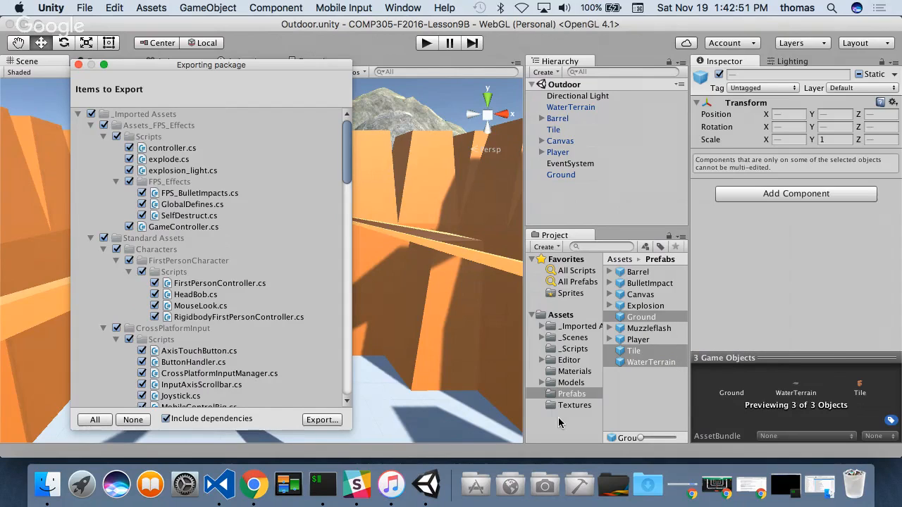
click(104, 125)
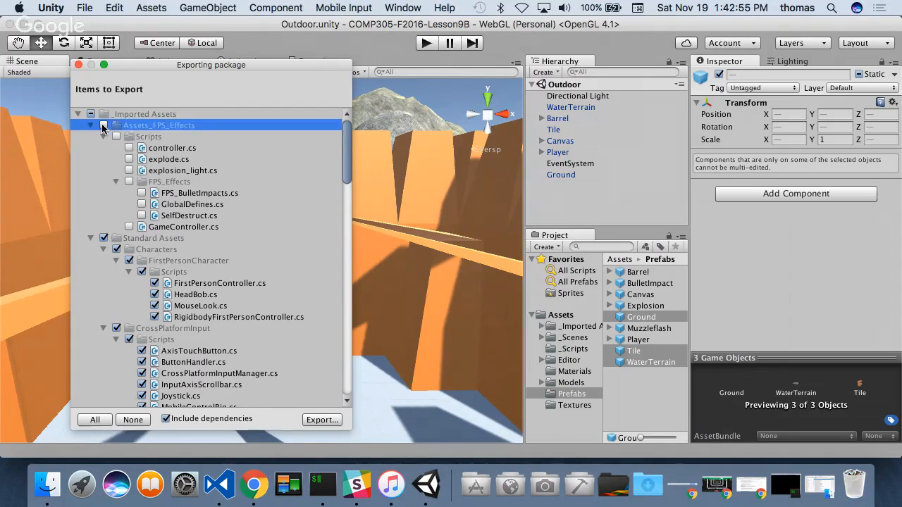
scroll(183, 262, down, 3)
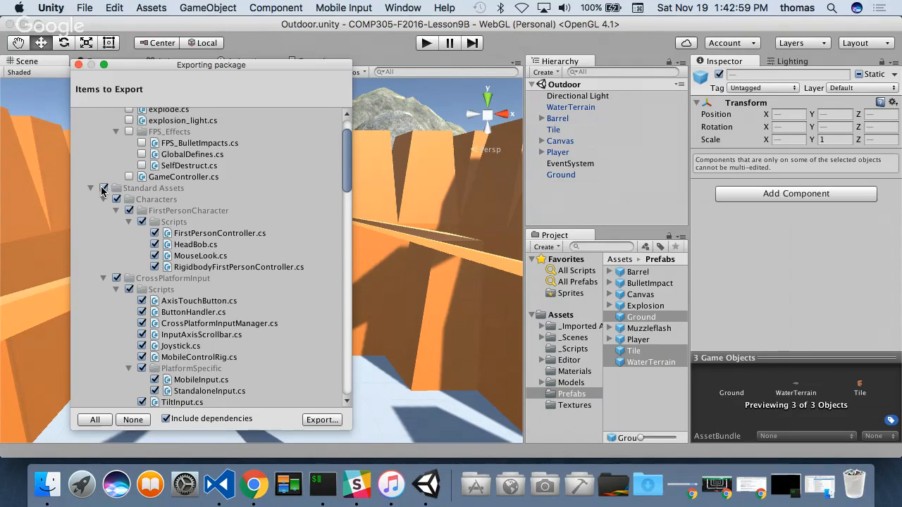
click(103, 188)
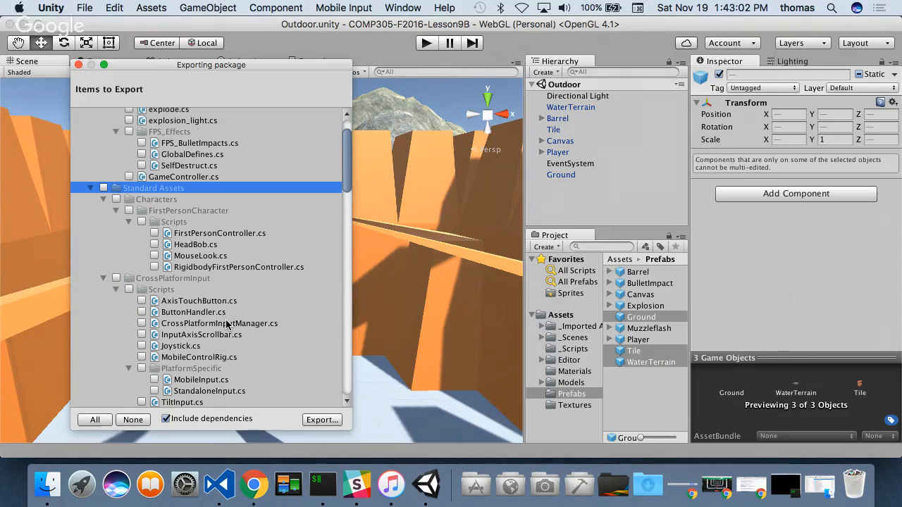
- Include the Standard Assets folder in the items to export again, but exclude its Characters subfolder
click(104, 188)
scroll(251, 332, down, 3)
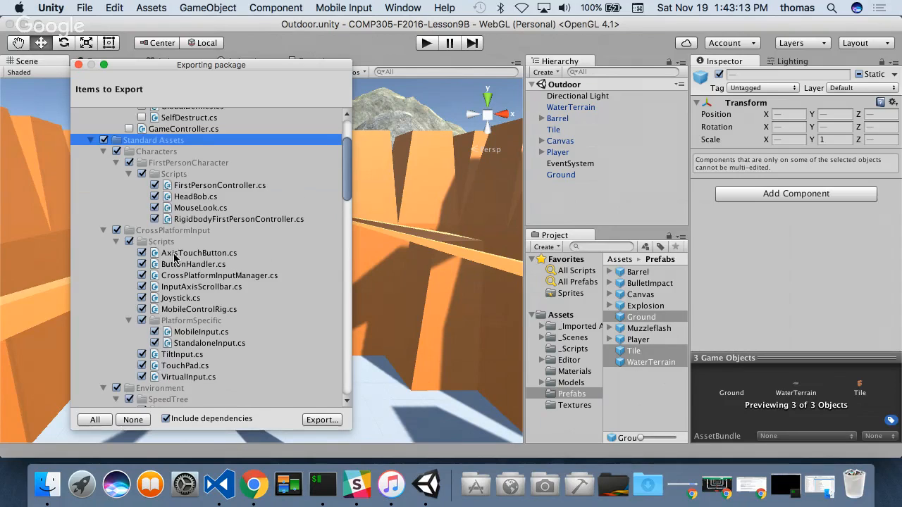
scroll(173, 243, down, 2)
click(117, 130)
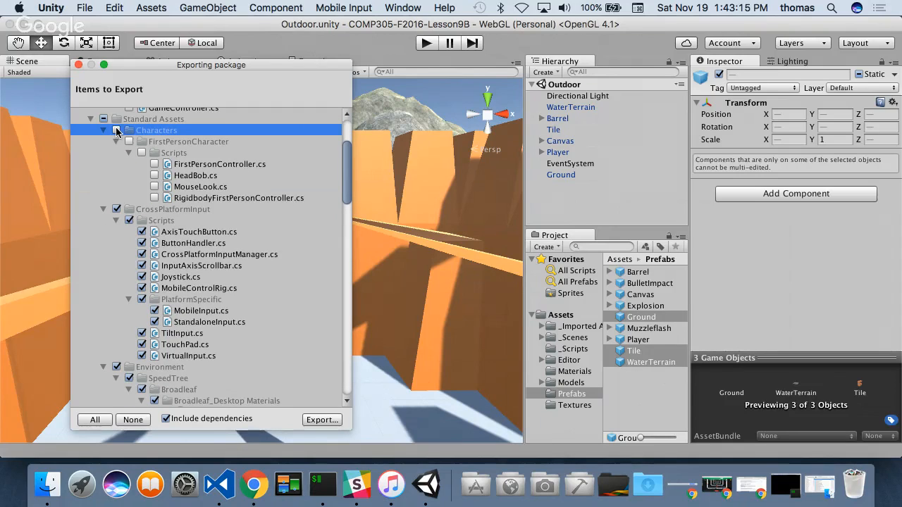
- Review the remaining items to export, from the CrossPlatformInput scripts down to the Prefabs folder
scroll(251, 311, down, 3)
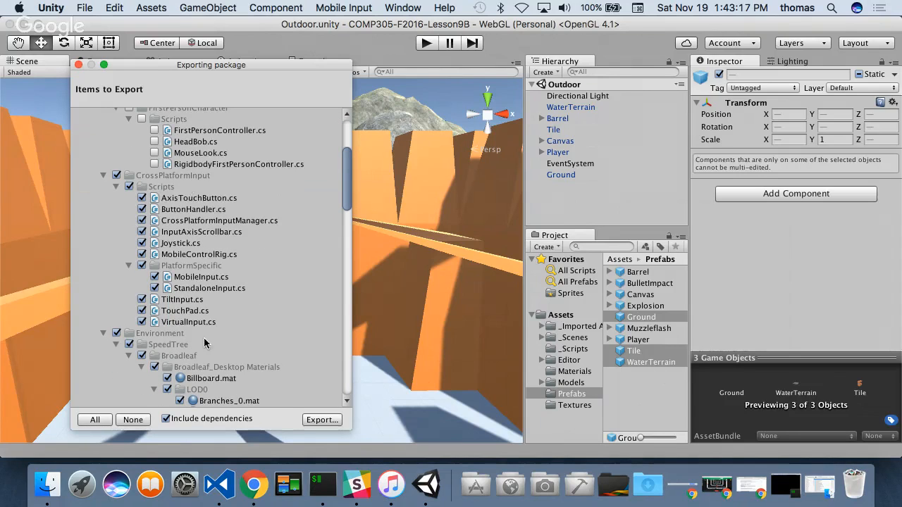
scroll(272, 331, down, 13)
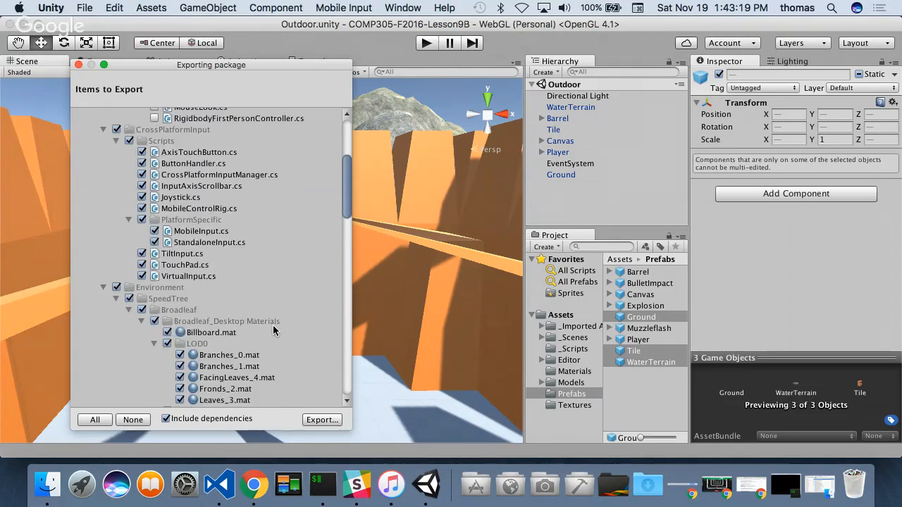
scroll(273, 331, down, 4)
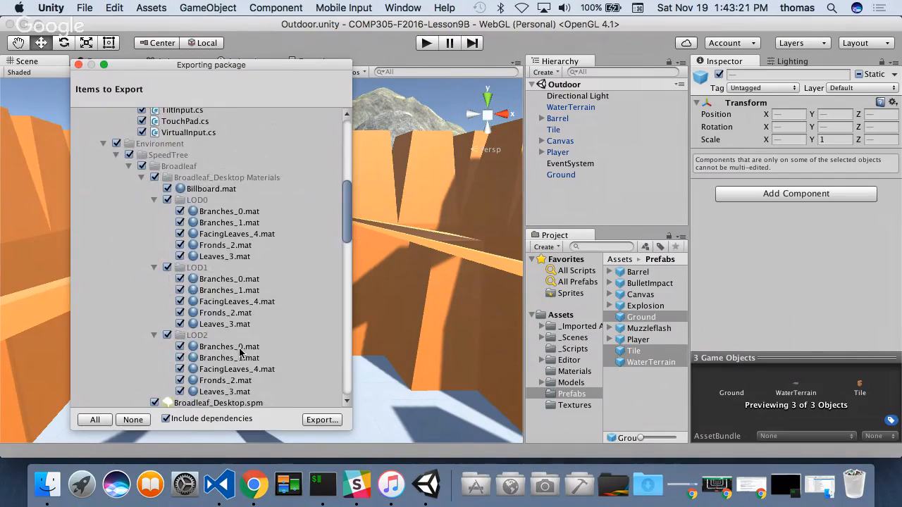
scroll(243, 346, down, 11)
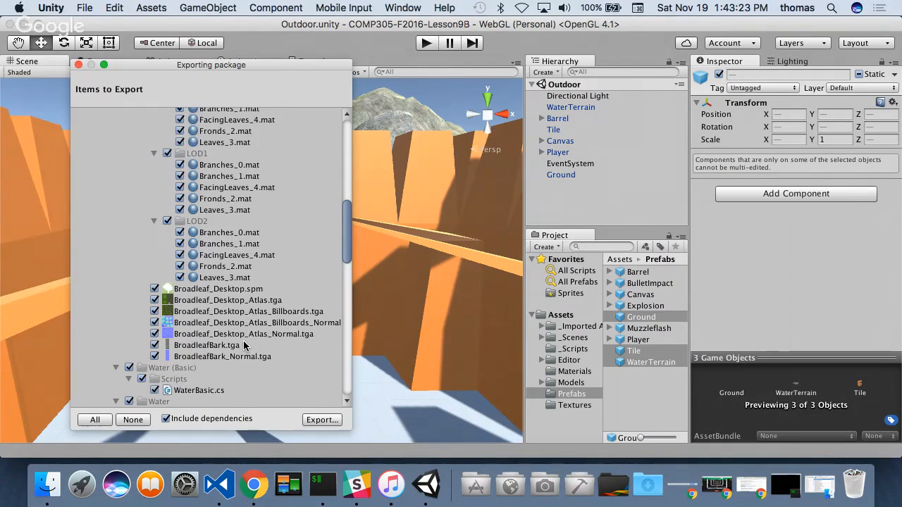
scroll(245, 346, down, 6)
scroll(244, 343, down, 6)
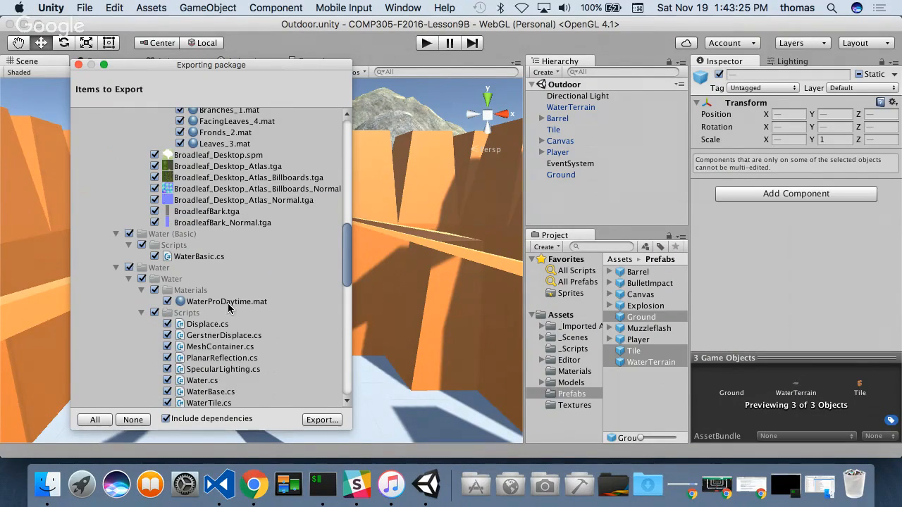
scroll(185, 319, down, 18)
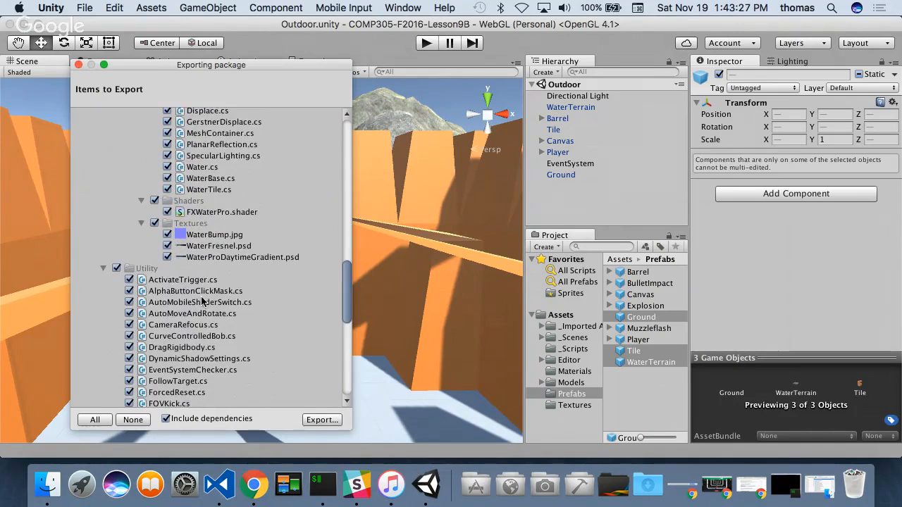
scroll(173, 287, down, 11)
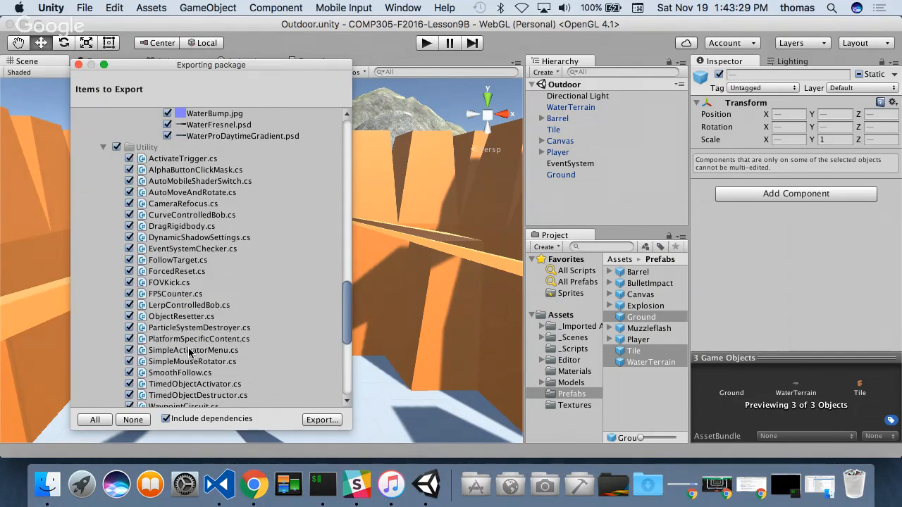
scroll(191, 354, down, 17)
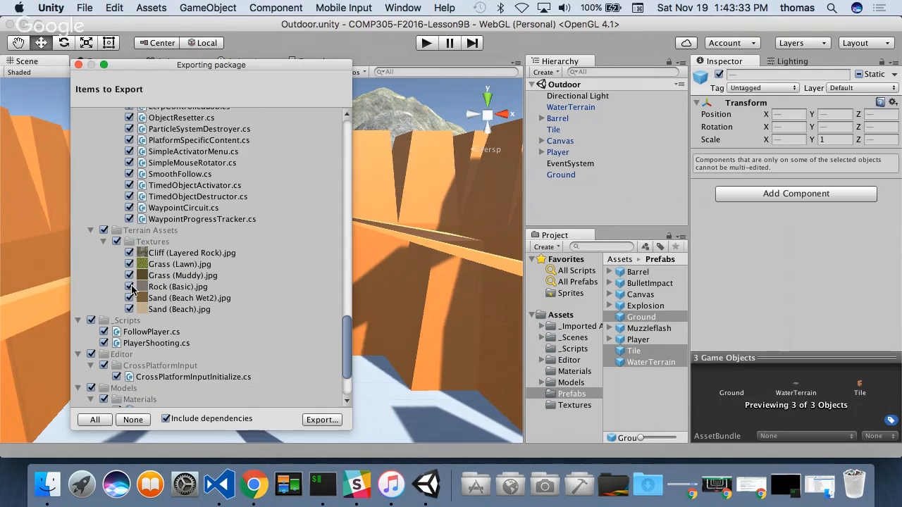
scroll(210, 325, down, 8)
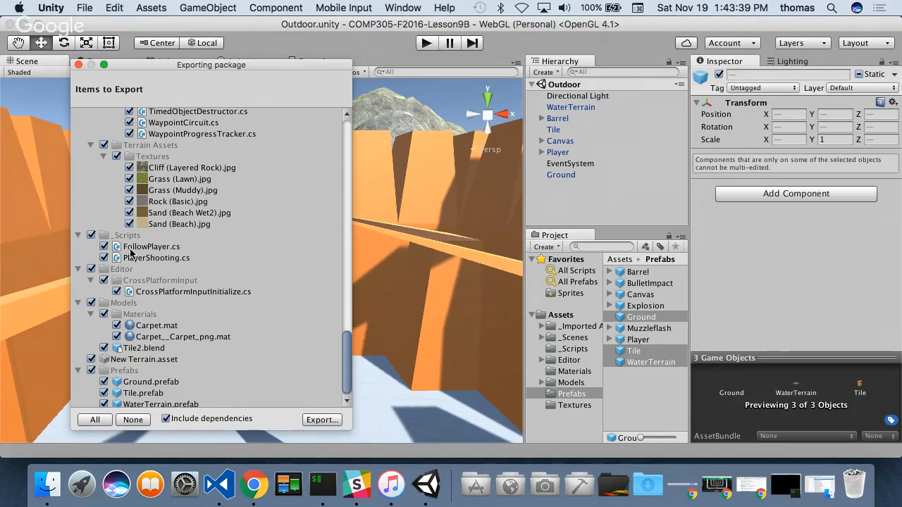
scroll(211, 356, down, 1)
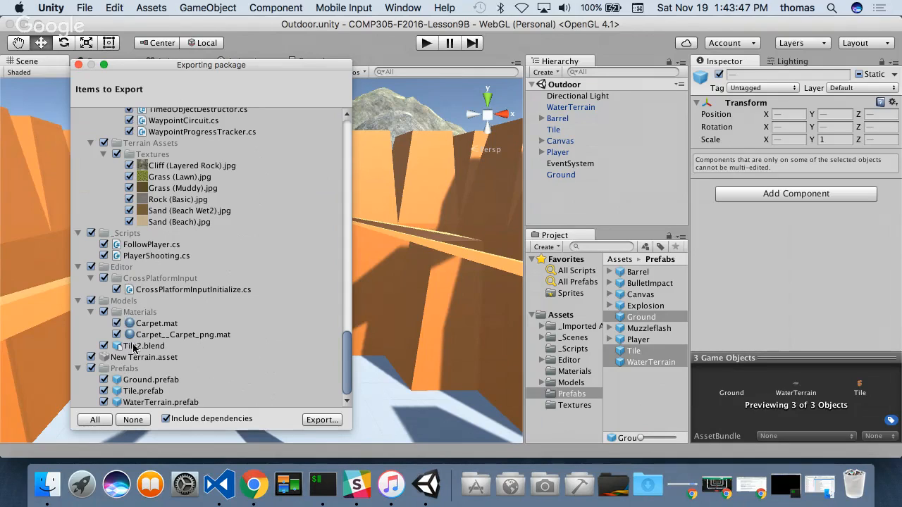
- Exclude the _Scripts folder from the items to export while keeping the Models folder included
click(91, 301)
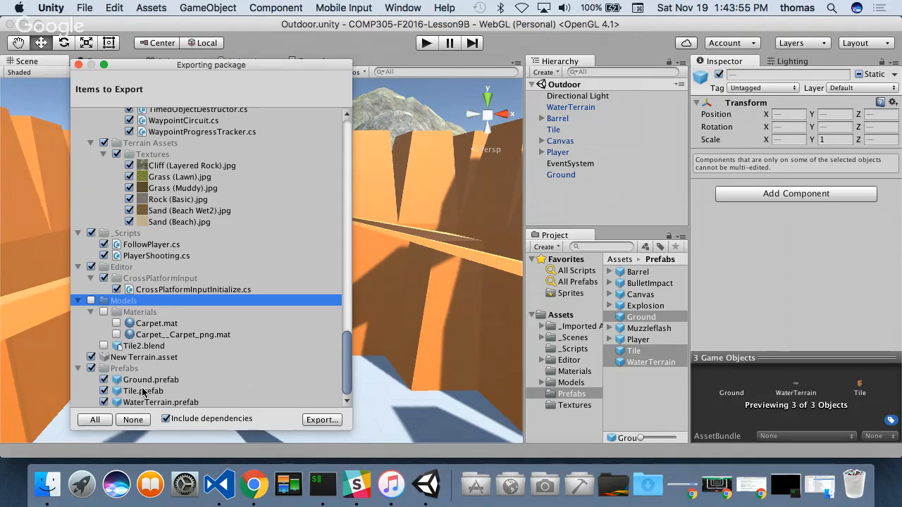
click(91, 301)
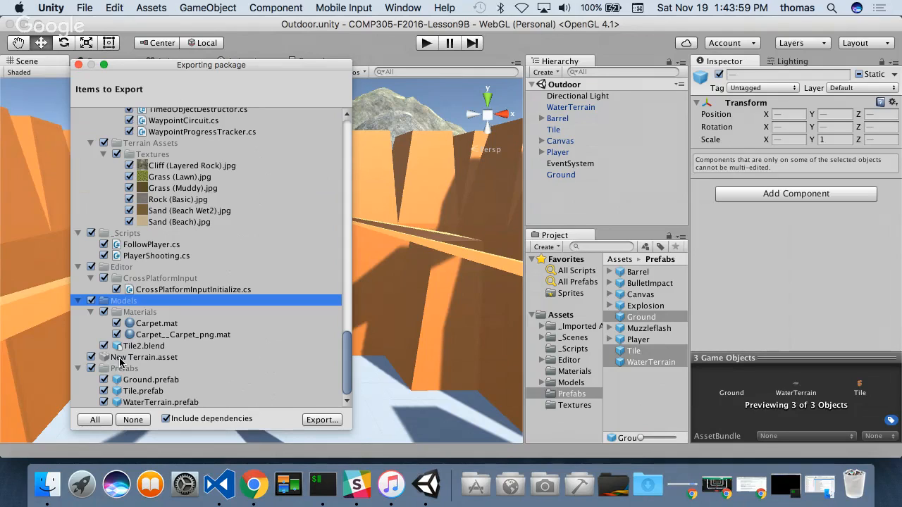
click(91, 234)
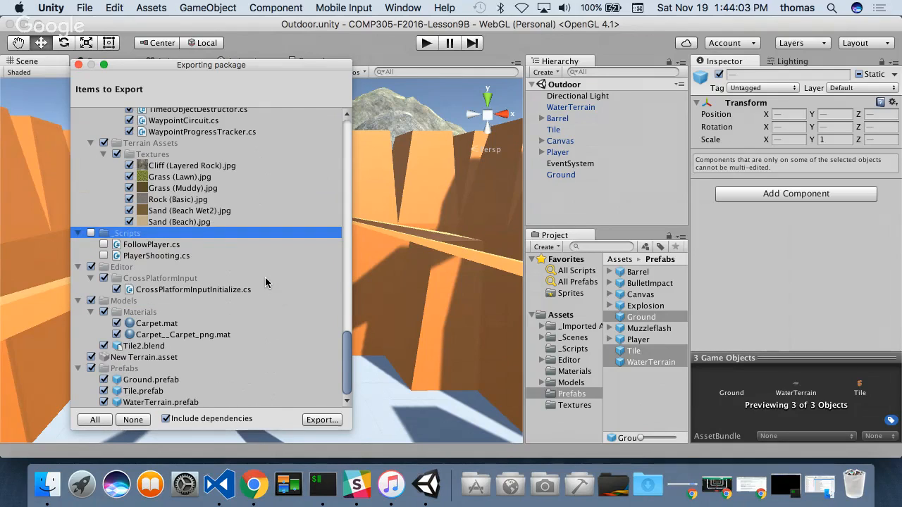
scroll(265, 279, up, 15)
scroll(269, 286, up, 8)
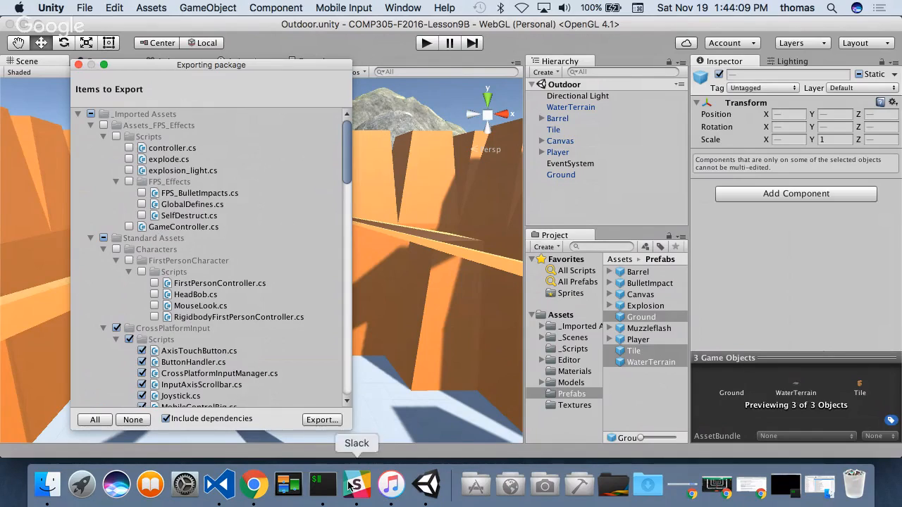
- Export the package to the Desktop as SelectedPrefabs and close the Finder window that shows the file
click(321, 421)
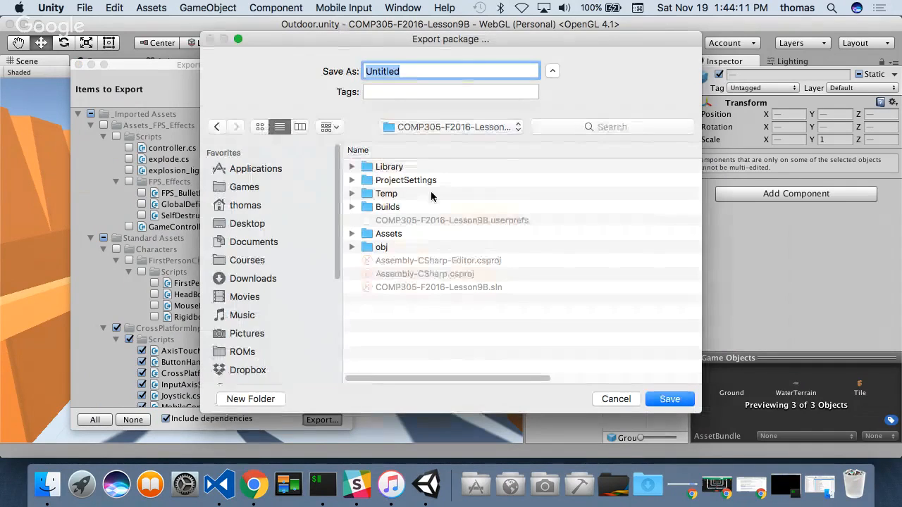
text(Selecte)
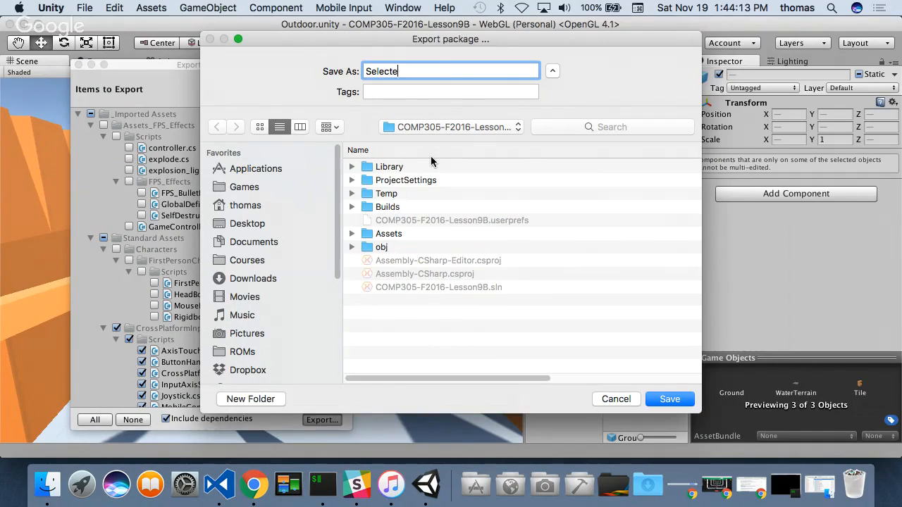
text(dPerefabs)
click(252, 222)
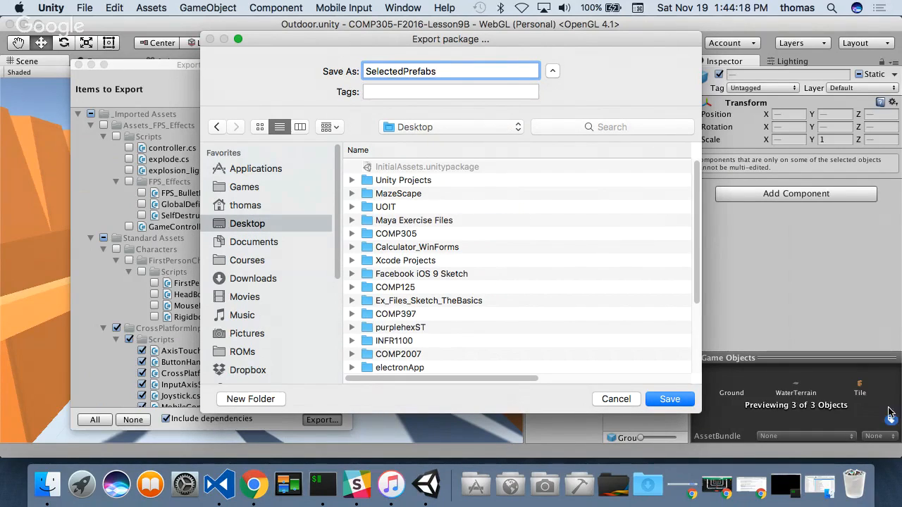
click(670, 399)
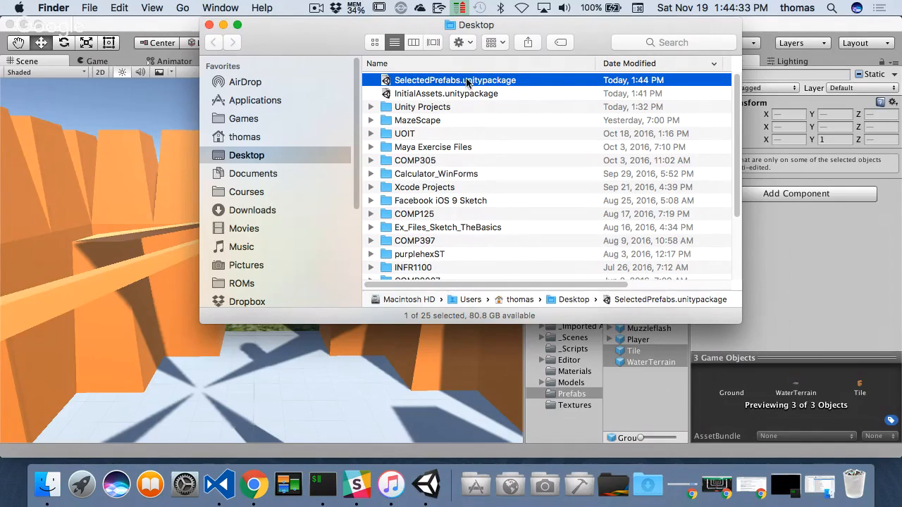
click(208, 26)
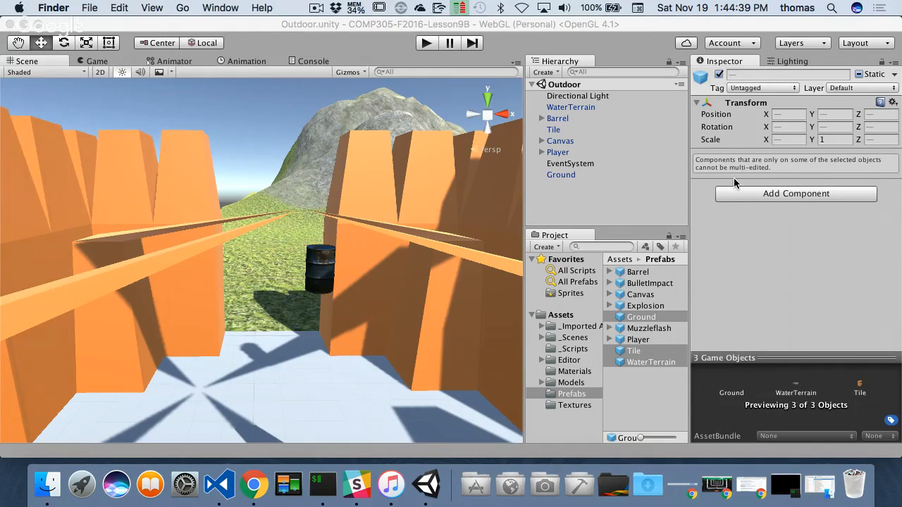
- Quit Unity with the Lesson9B project and relaunch it from the Design applications folder
click(19, 84)
click(51, 8)
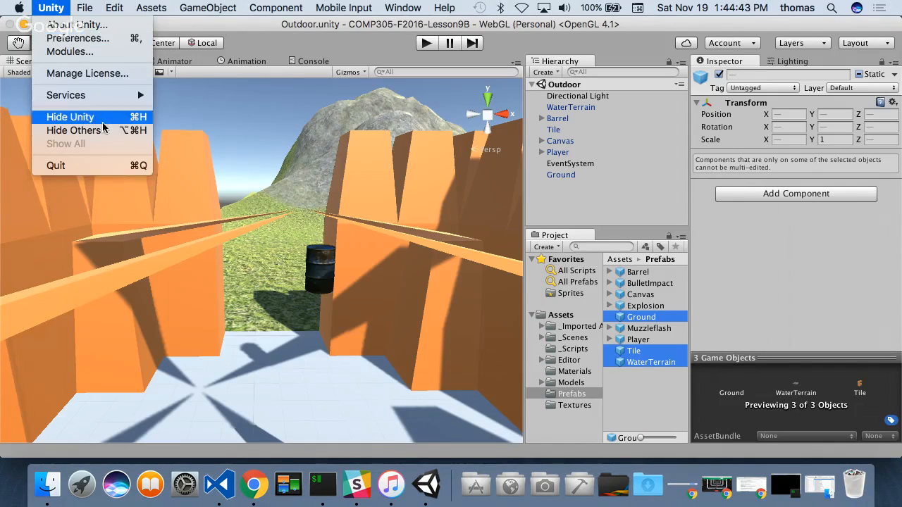
click(80, 166)
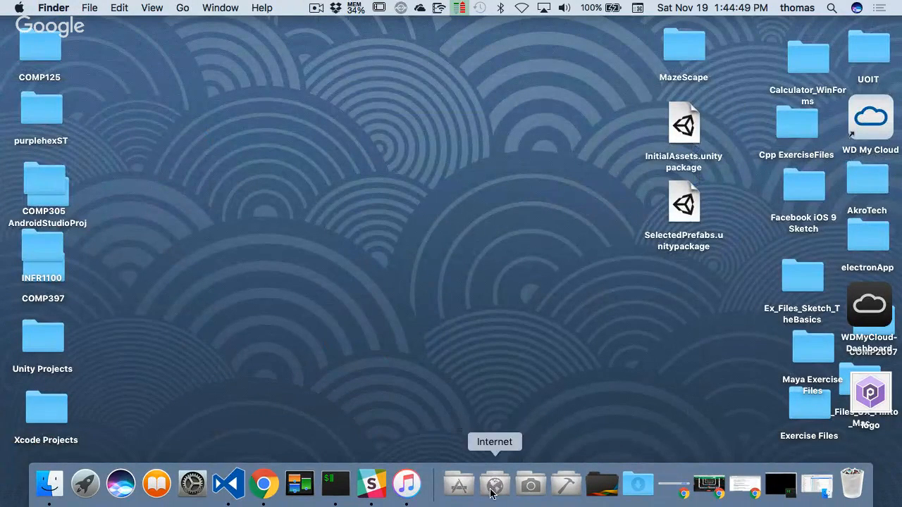
click(534, 485)
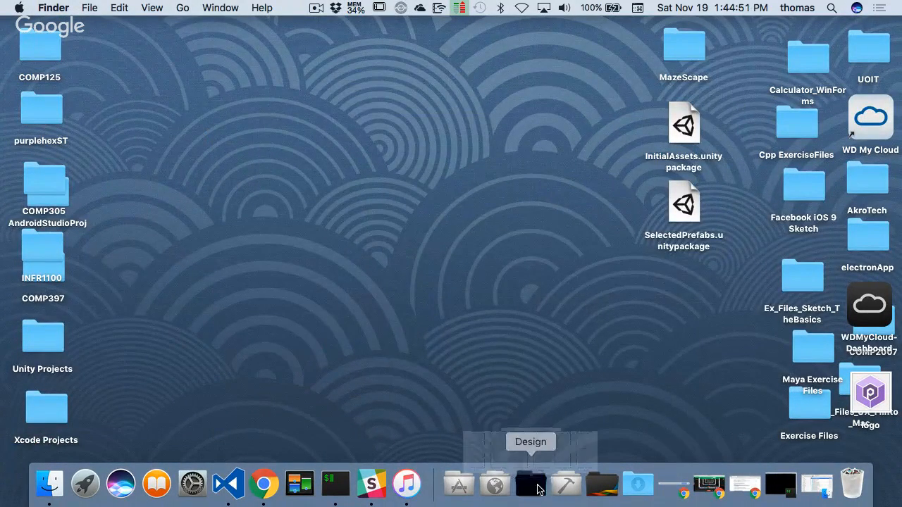
scroll(443, 313, down, 5)
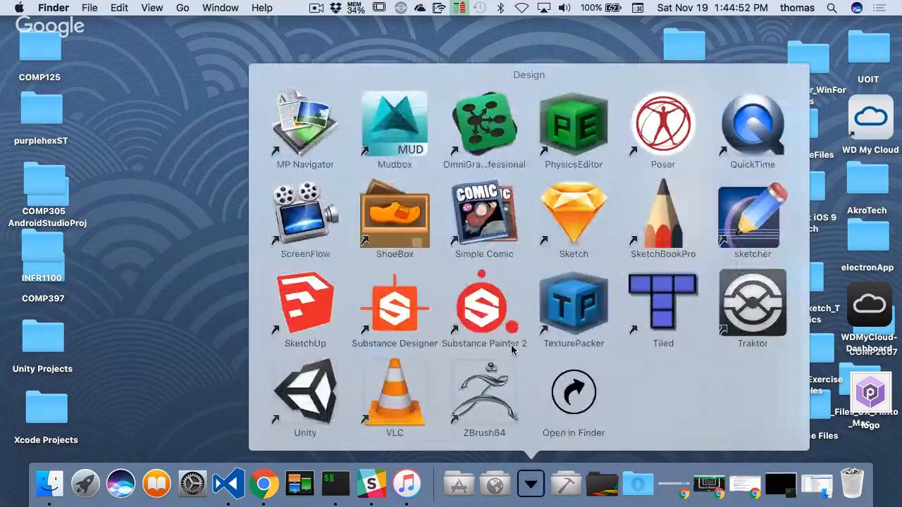
click(315, 398)
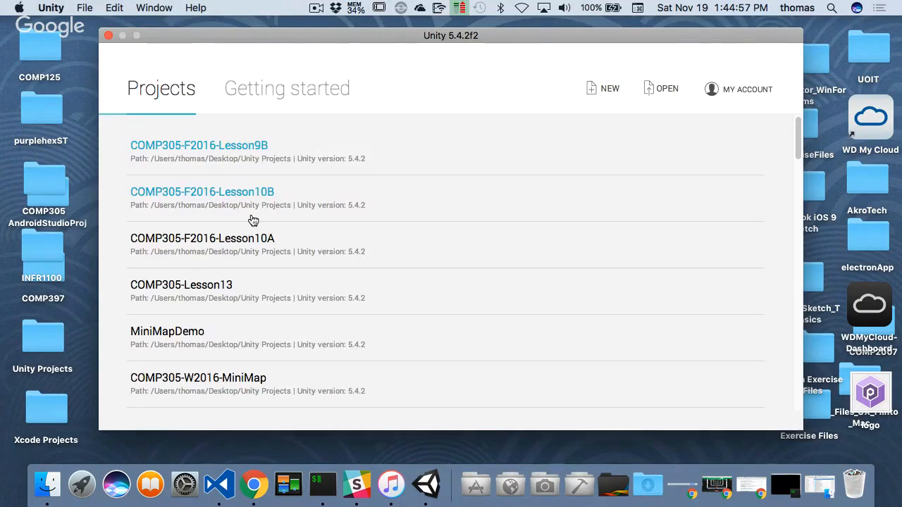
- Open the COMP305-F2016-Lesson9C project from the Unity Projects folder
scroll(392, 293, down, 10)
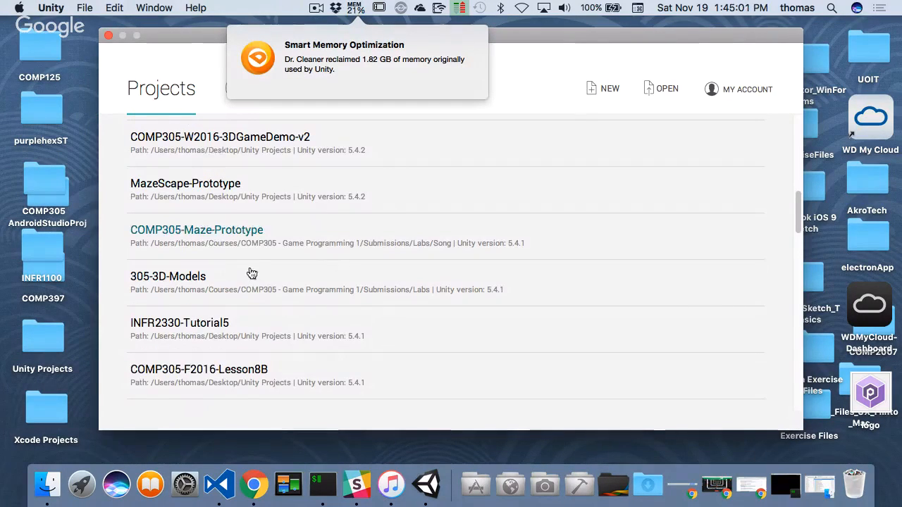
scroll(308, 301, down, 3)
scroll(226, 219, up, 15)
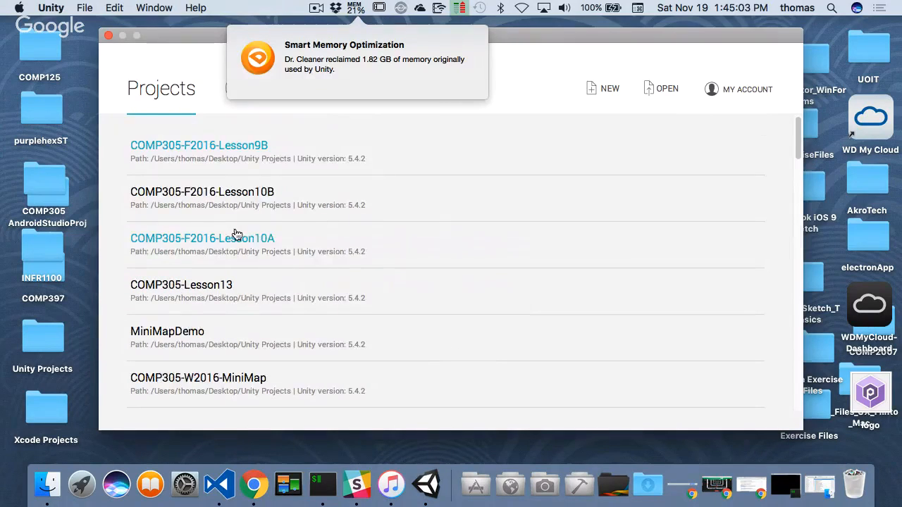
click(666, 89)
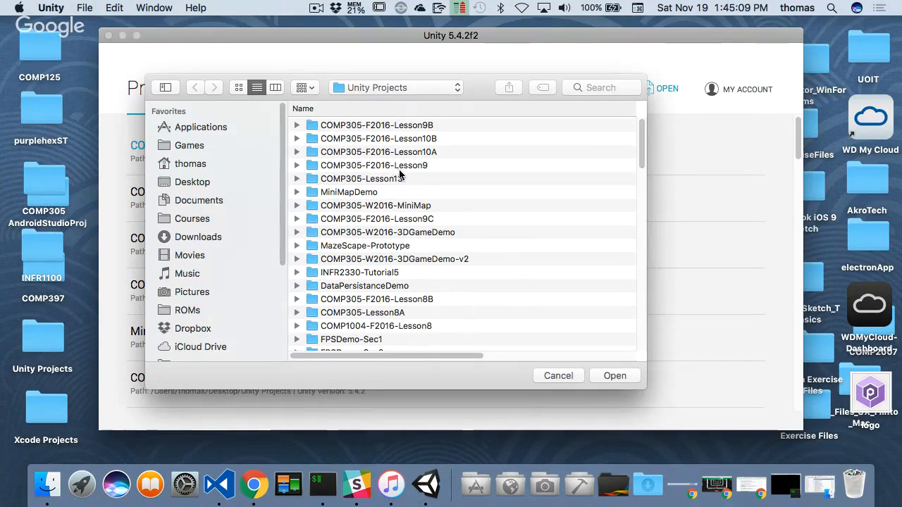
click(425, 220)
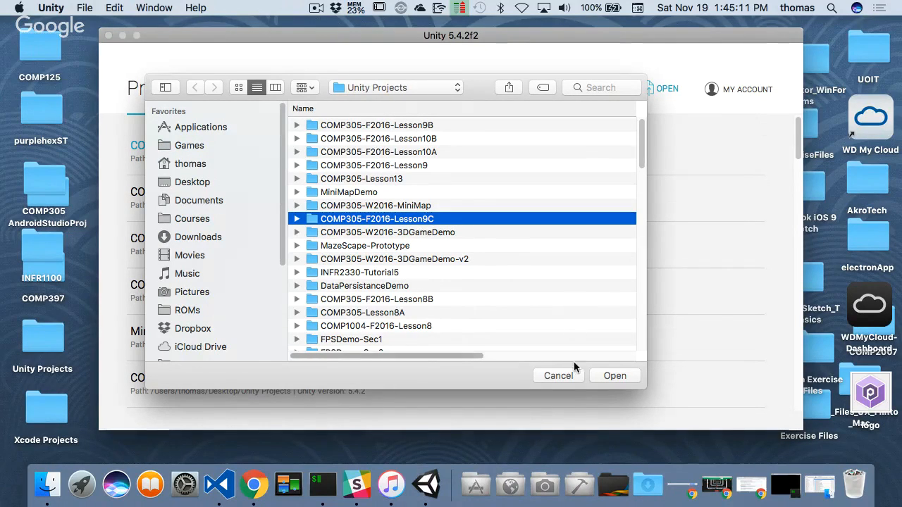
click(614, 375)
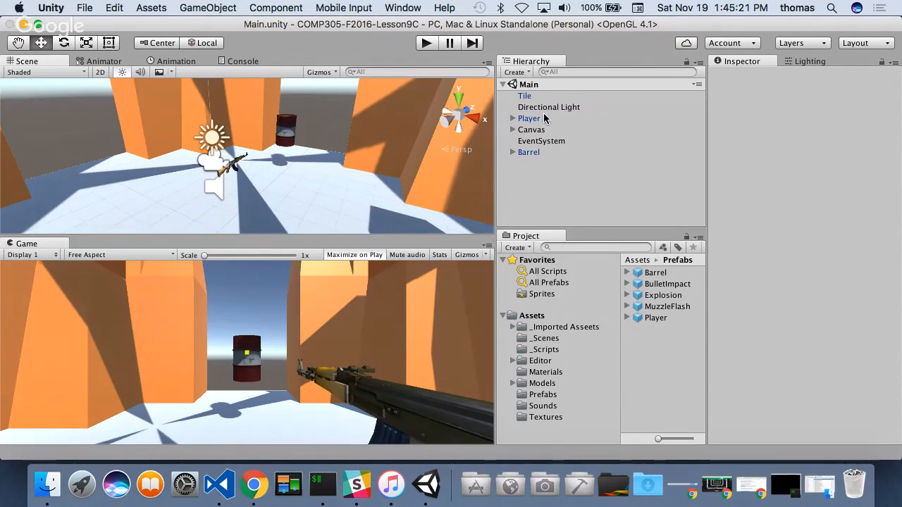
- Create a prefab from the Main scene's Canvas object in the Prefabs folder and save the scene
click(553, 399)
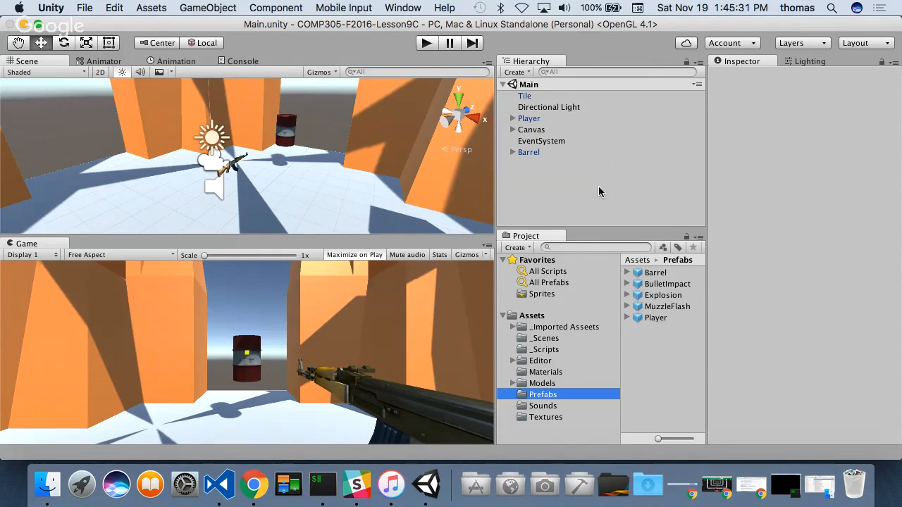
click(513, 130)
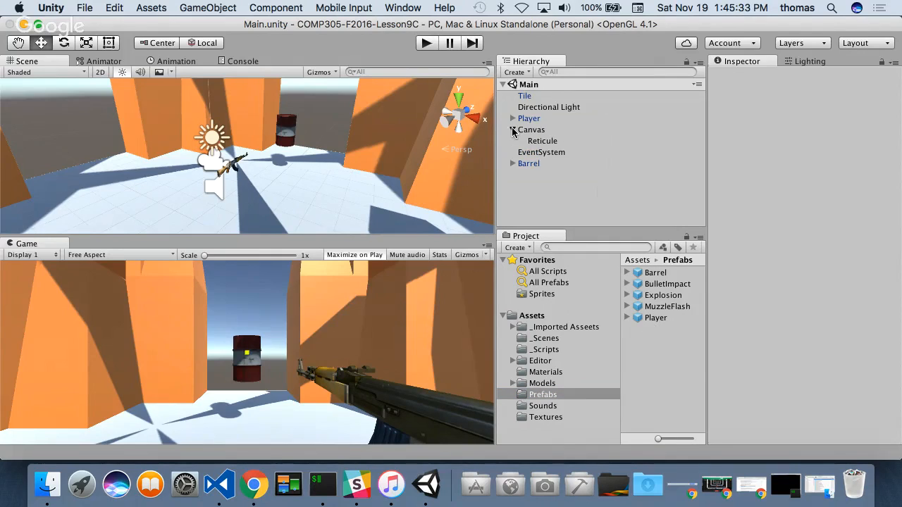
click(513, 130)
drag(534, 131, 658, 290)
key(super+s)
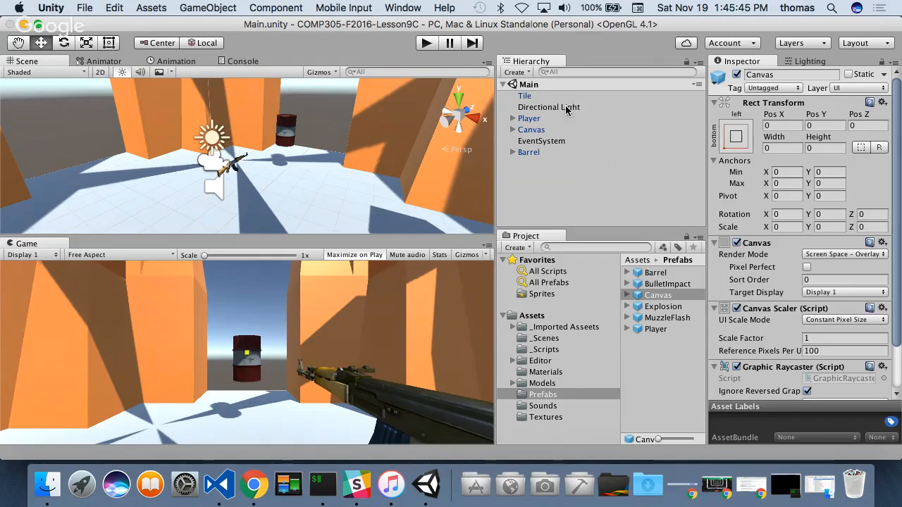
- Create a prefab from the Tile object in the Prefabs folder and set up a package export of all the folder's prefabs with dependencies
drag(534, 97, 638, 352)
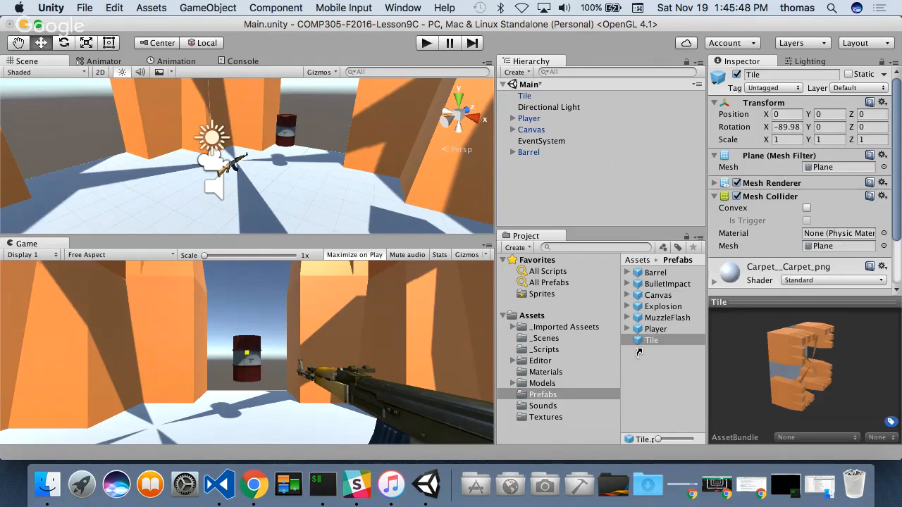
shift+click(655, 275)
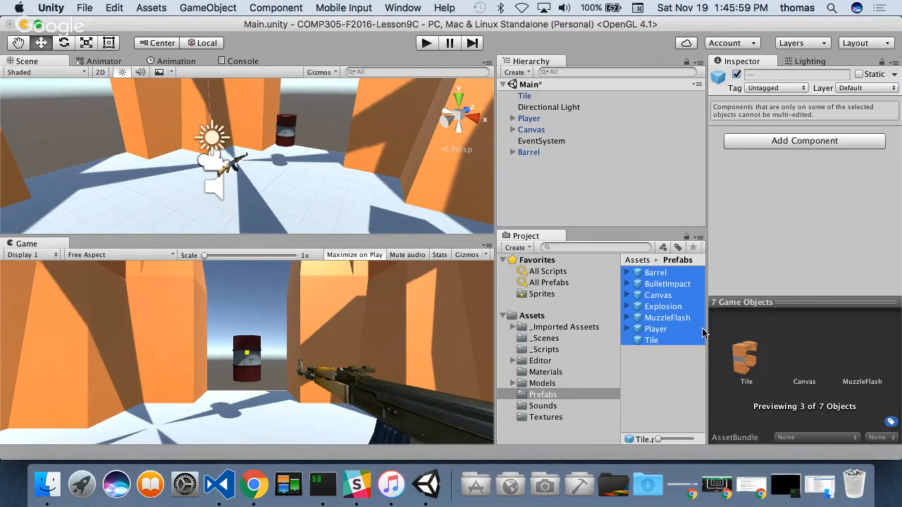
right_click(657, 295)
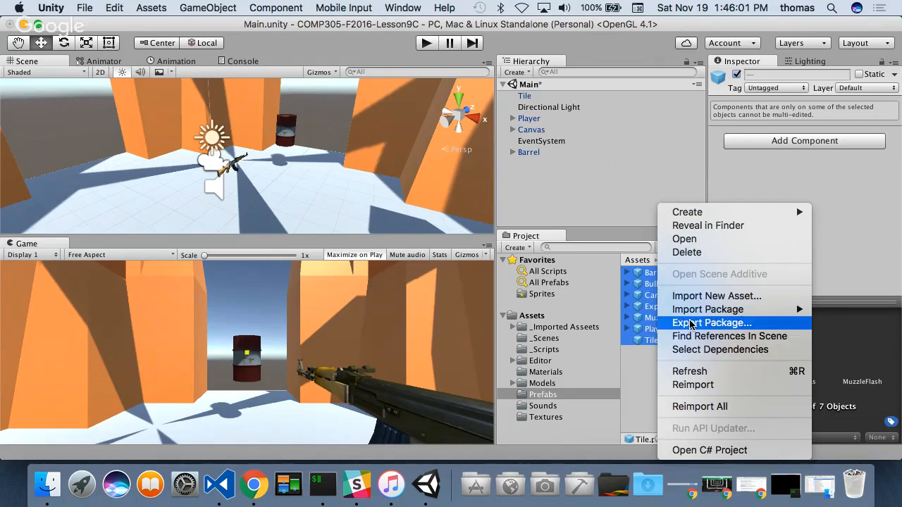
click(736, 322)
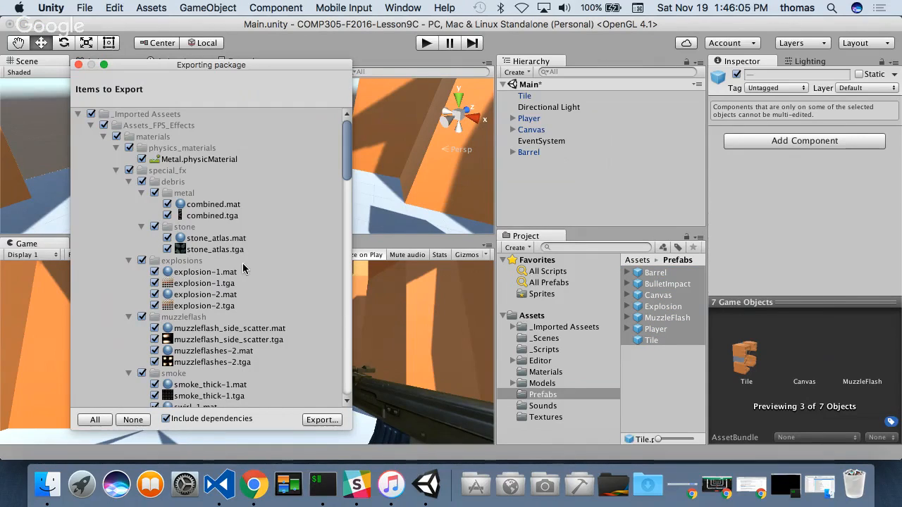
drag(348, 131, 330, 364)
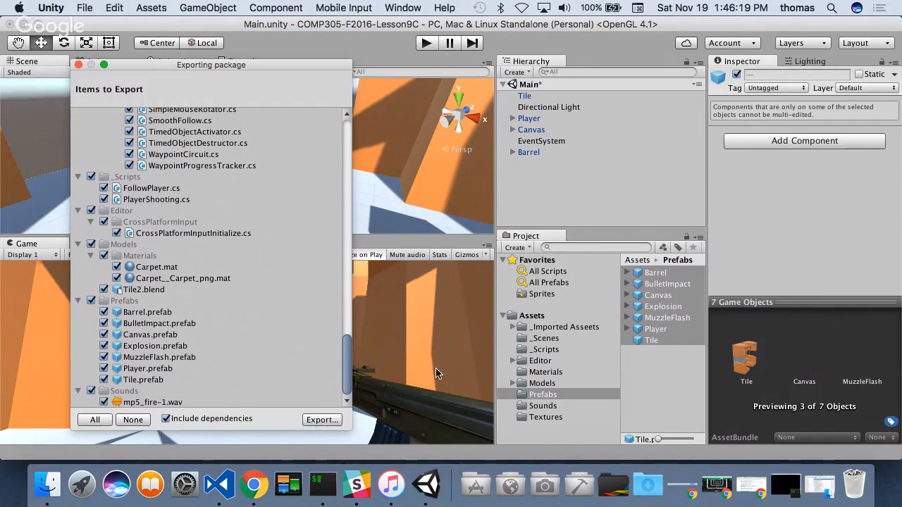
- Export the package to the Desktop as PlayerPrefabs, return to the Unity window and save the Main scene
click(322, 420)
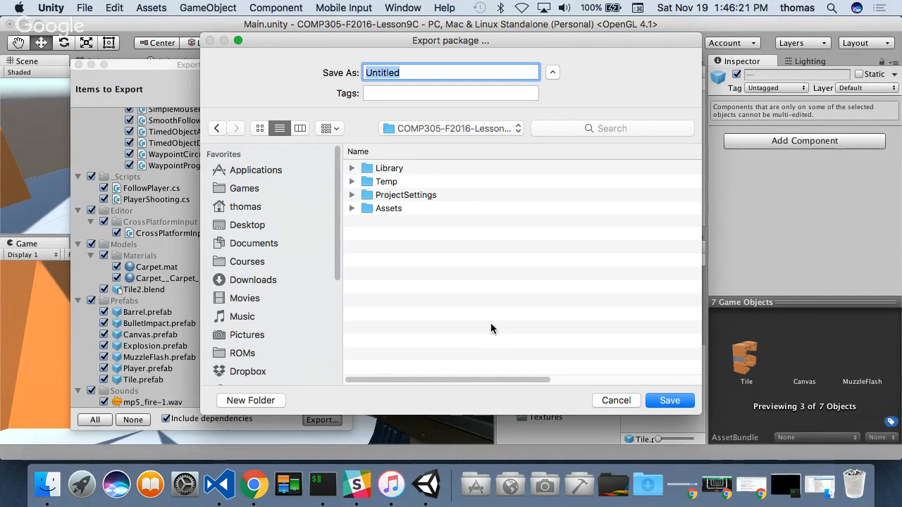
click(257, 228)
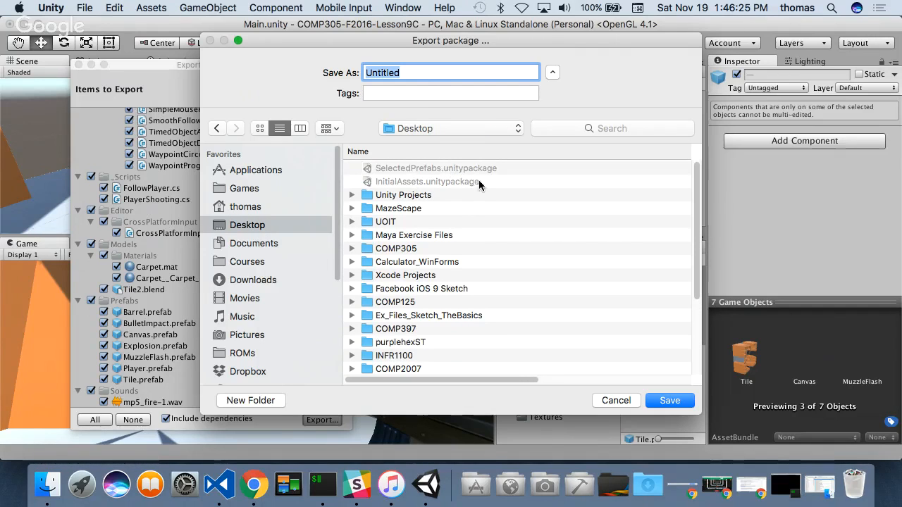
drag(421, 74, 216, 59)
text(Plan)
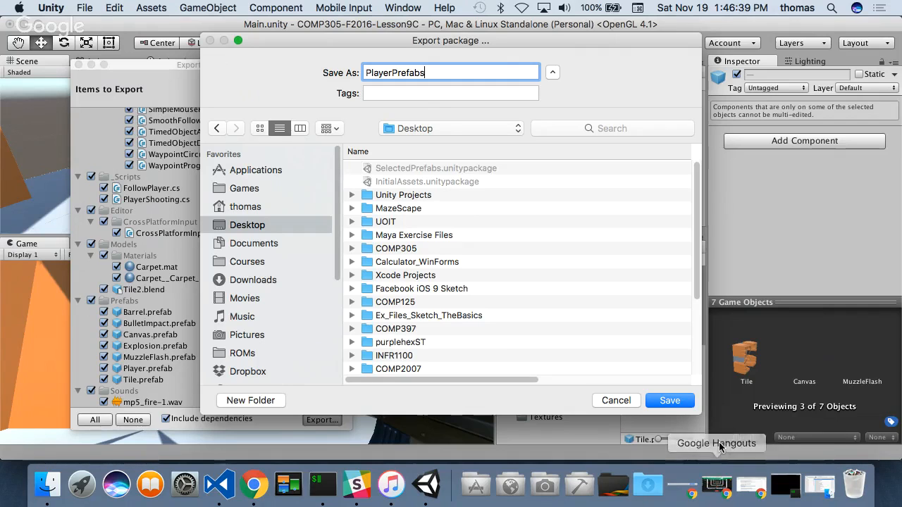
click(668, 400)
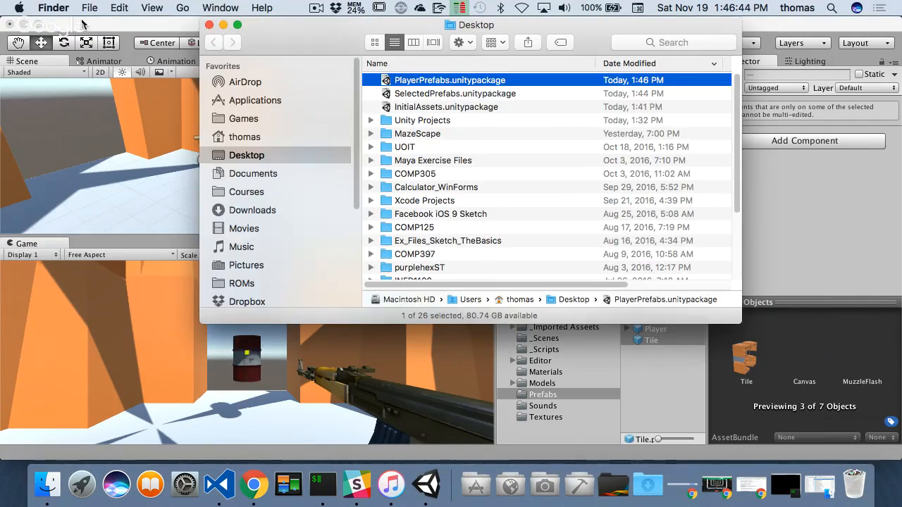
click(83, 24)
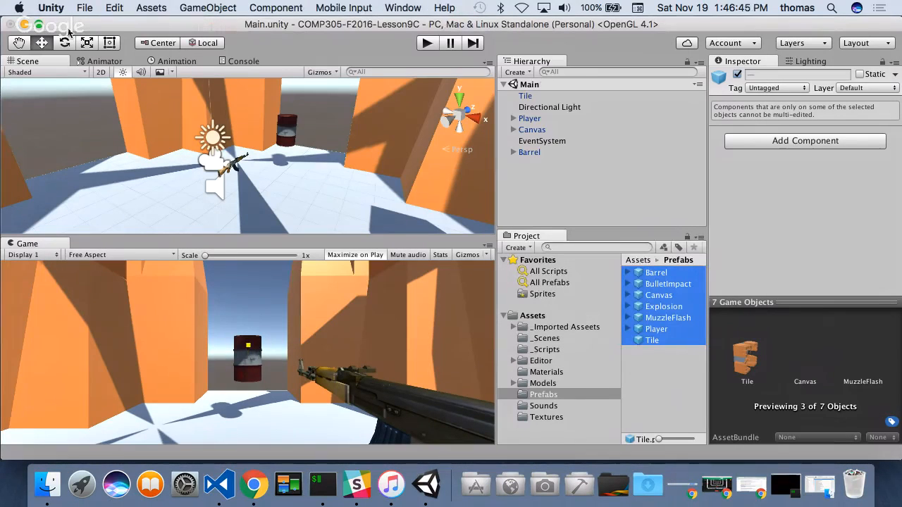
- Quit Unity and relaunch it from the Design applications folder with the COMP305-F2016-Lesson10B project
click(52, 7)
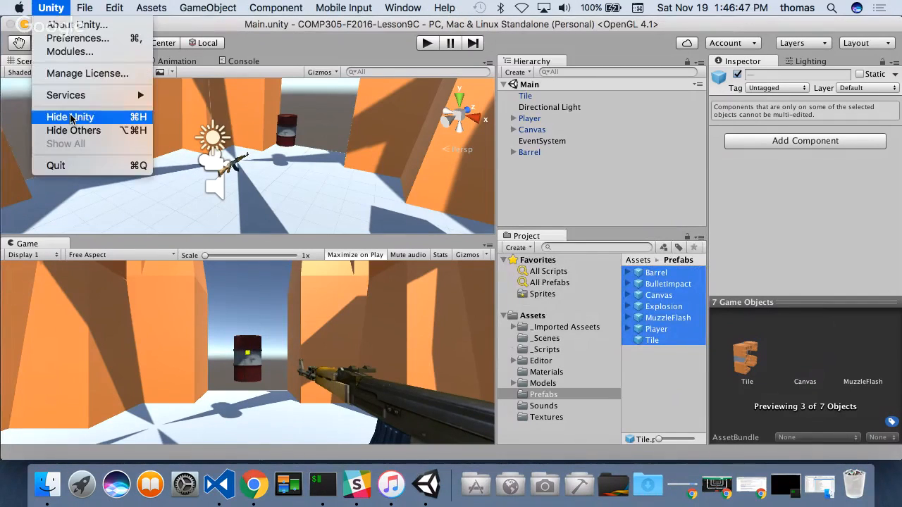
click(74, 166)
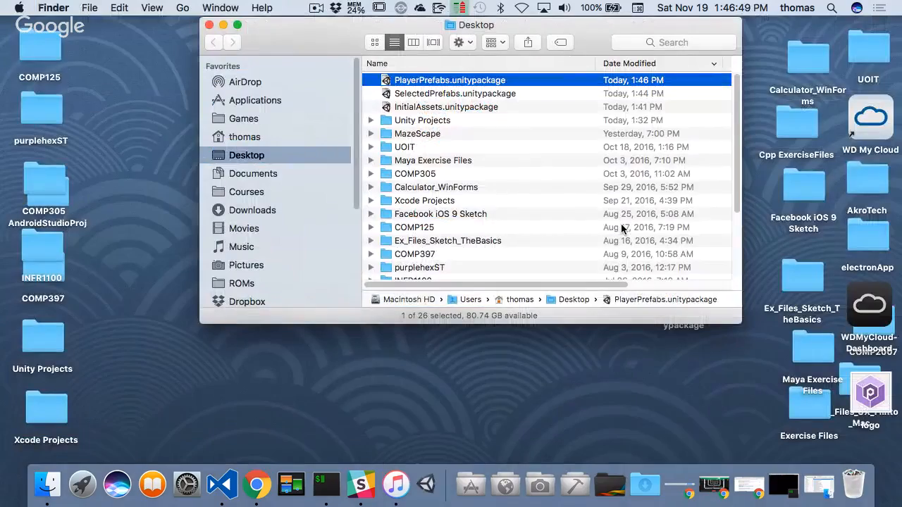
click(534, 487)
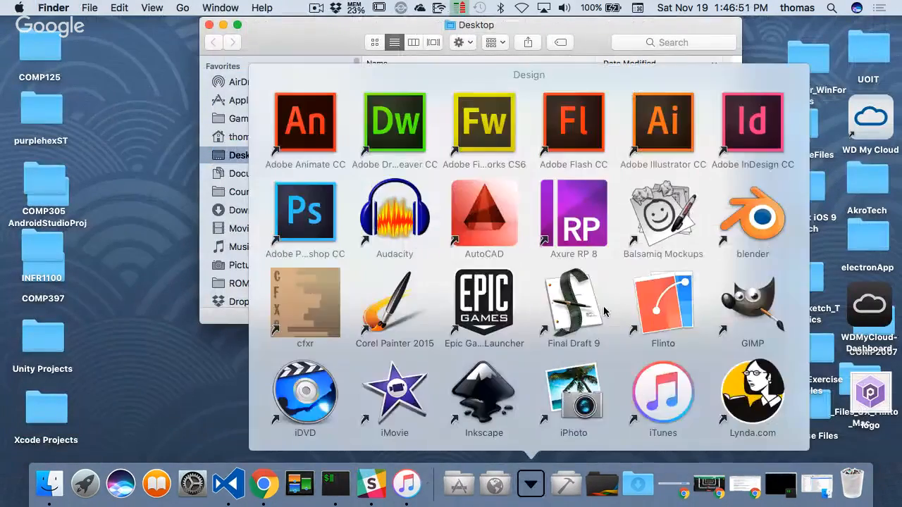
scroll(614, 310, down, 10)
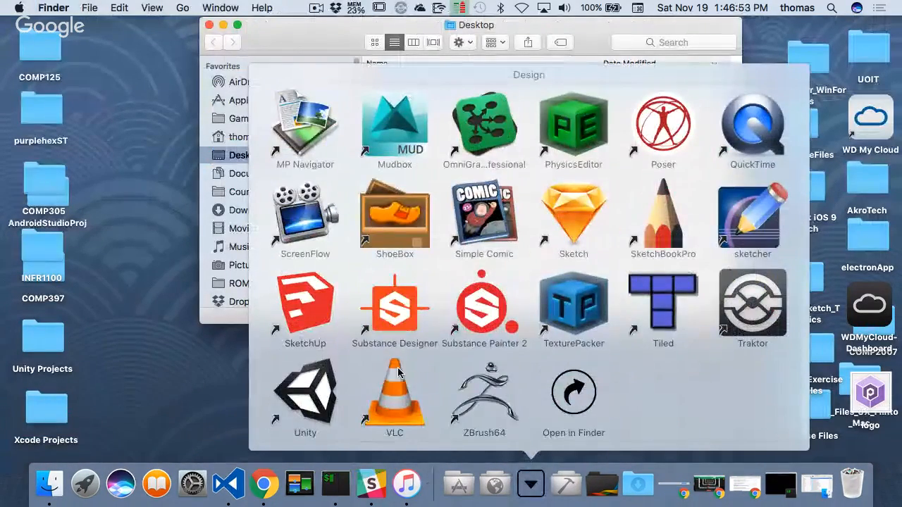
click(311, 398)
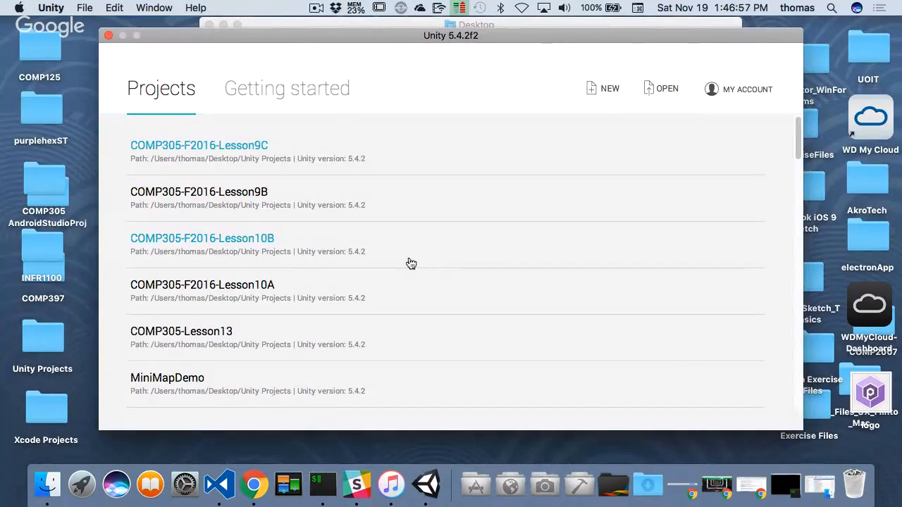
click(257, 242)
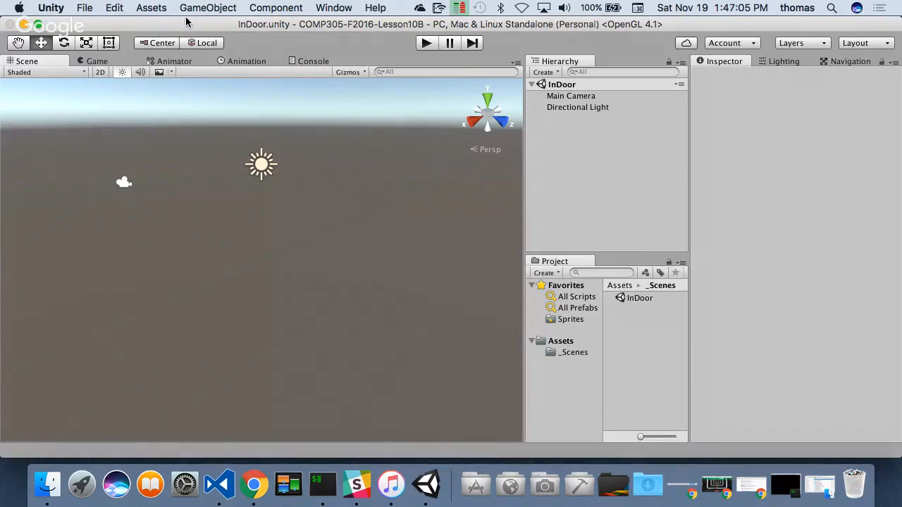
- Import the custom package PlayerPrefabs.unitypackage from the Desktop with all of its items
click(160, 8)
mouse_move(177, 122)
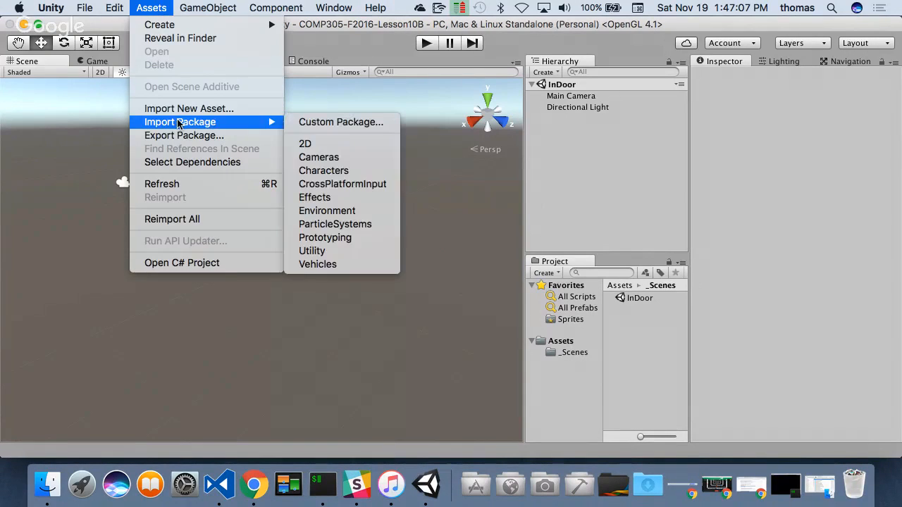
click(338, 123)
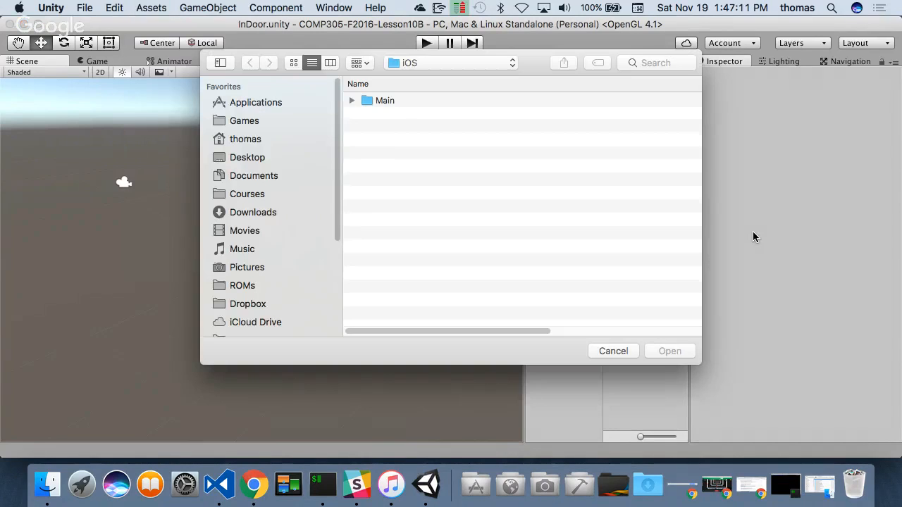
click(258, 159)
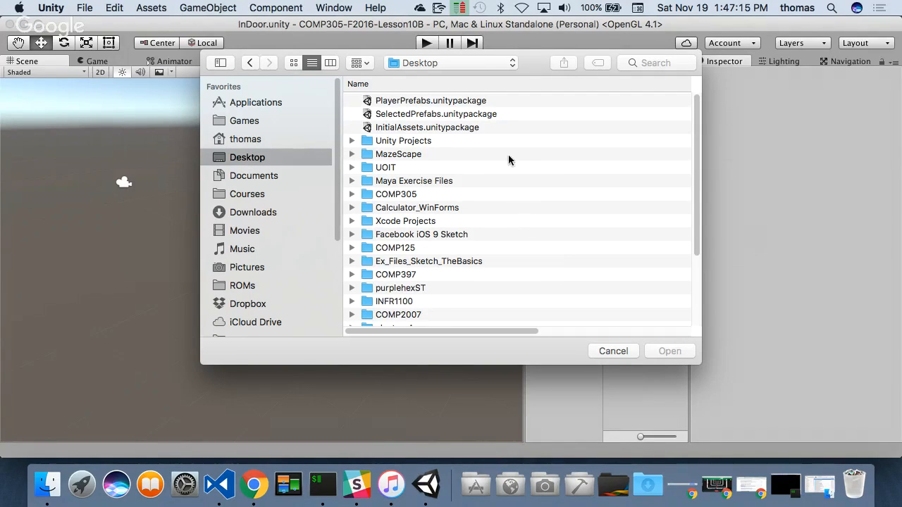
click(405, 102)
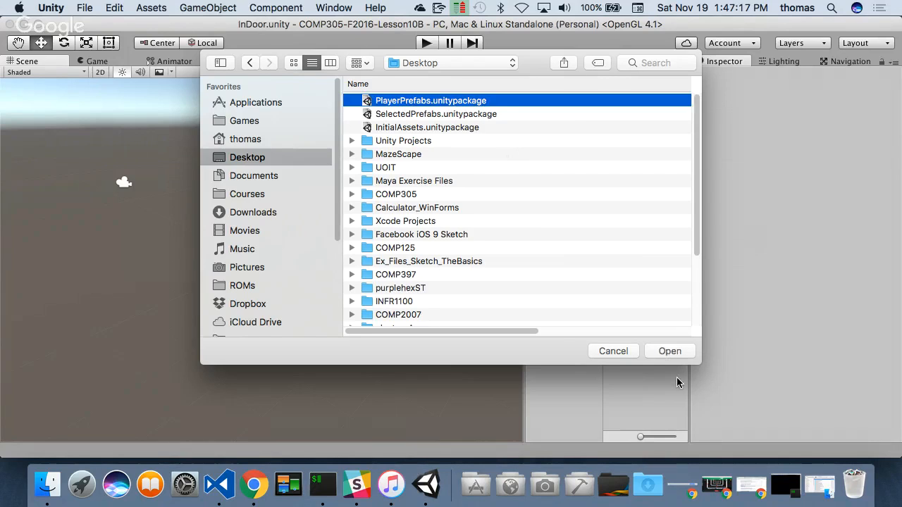
click(670, 351)
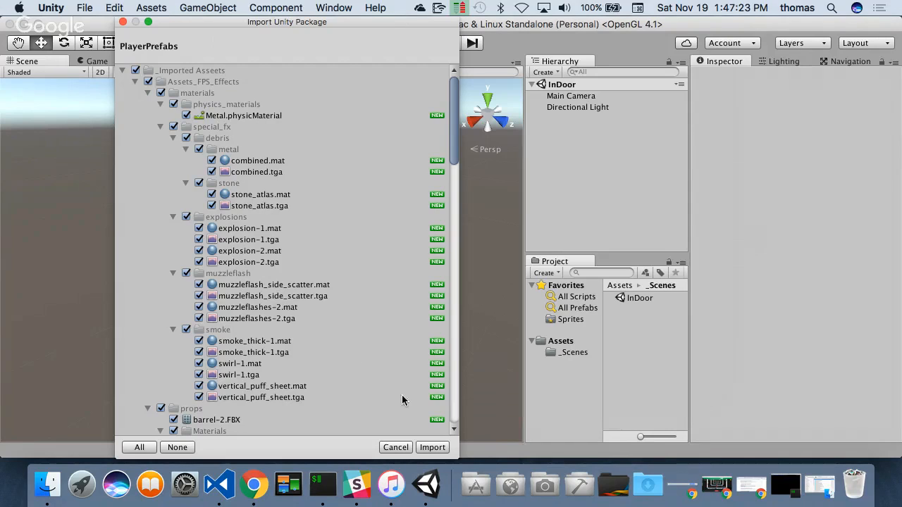
click(433, 447)
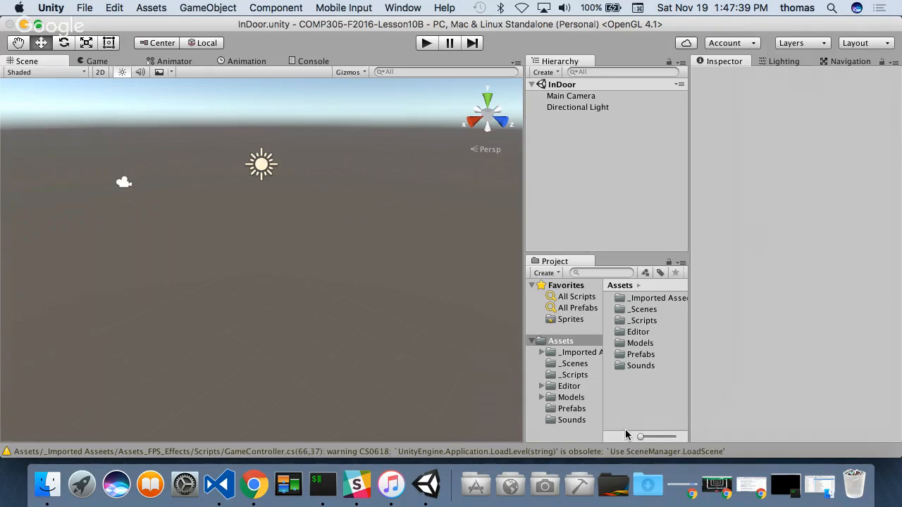
- Correct the spelling of the imported assets folder's name to _Imported Assets
click(659, 298)
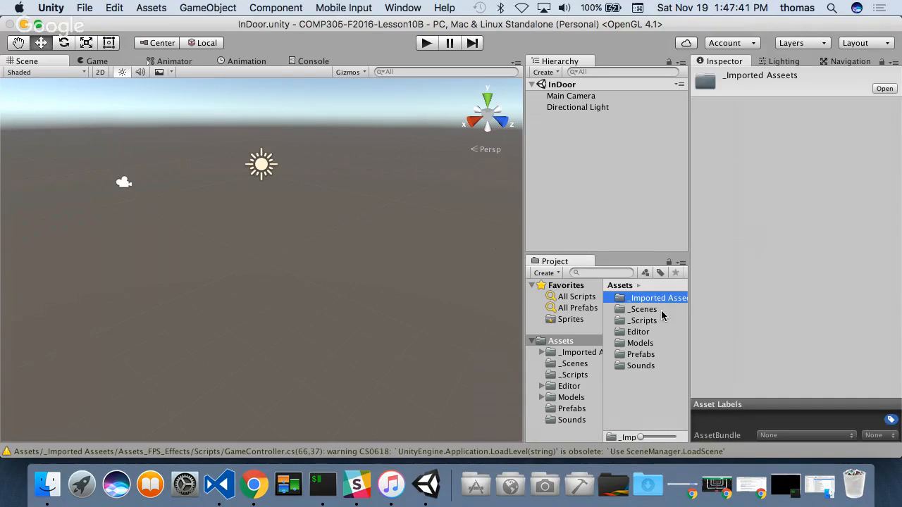
click(663, 298)
click(670, 298)
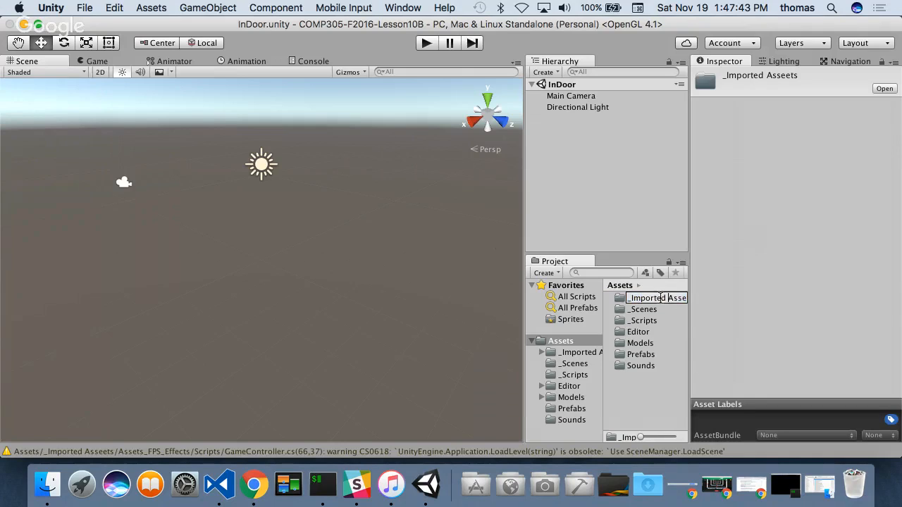
drag(661, 298, 709, 299)
key(Right)
key(Left)
key(Left)
key(BackSpace)
key(Return)
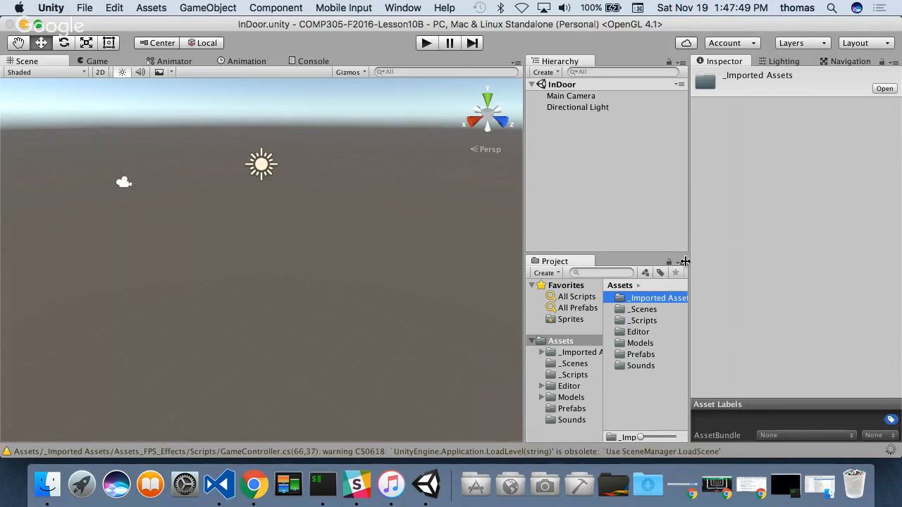
click(610, 399)
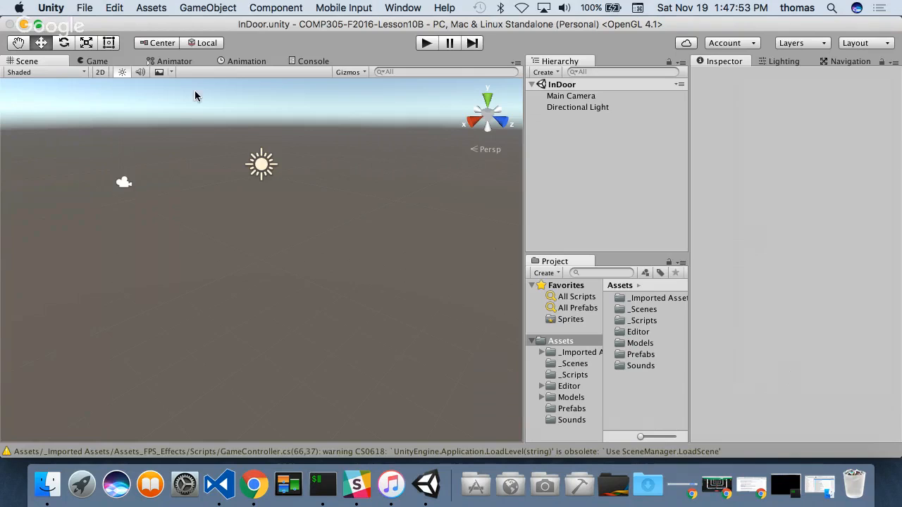
- Import the custom package SelectedPrefabs.unitypackage from the Desktop, keeping the preselected items
click(163, 8)
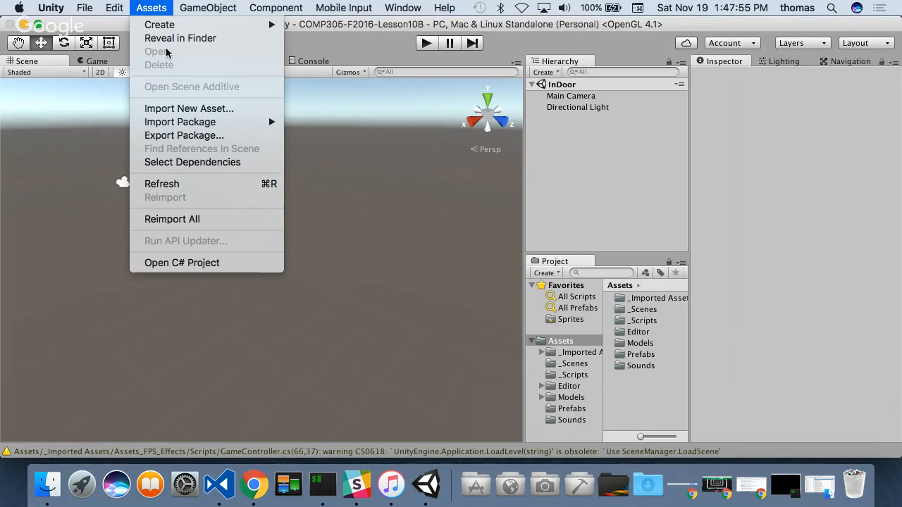
mouse_move(193, 126)
click(331, 122)
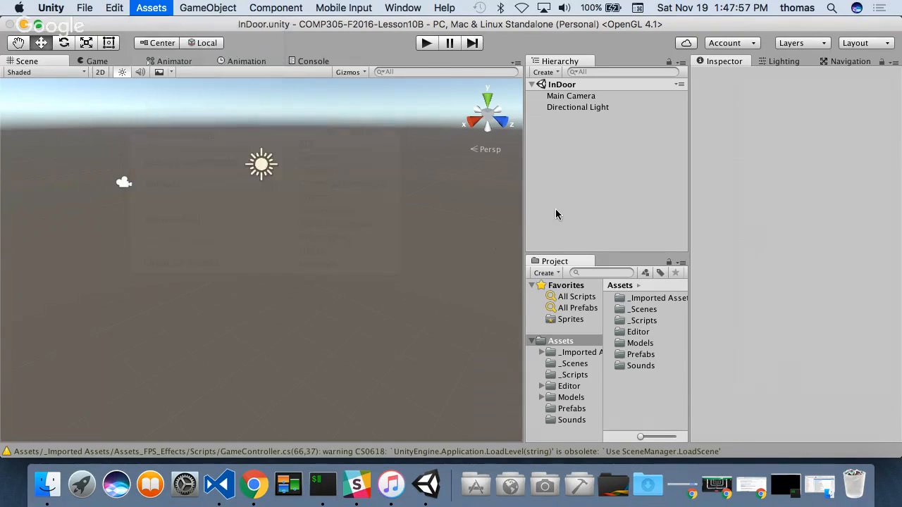
click(426, 115)
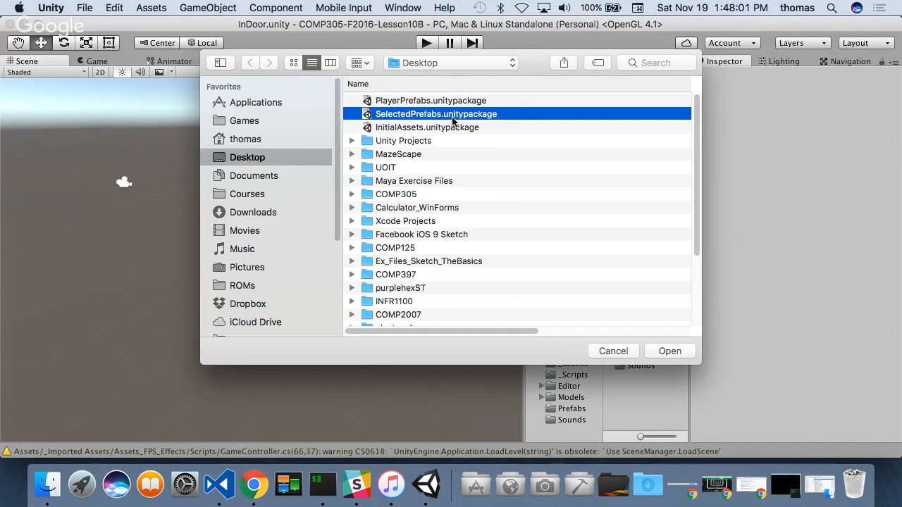
click(680, 355)
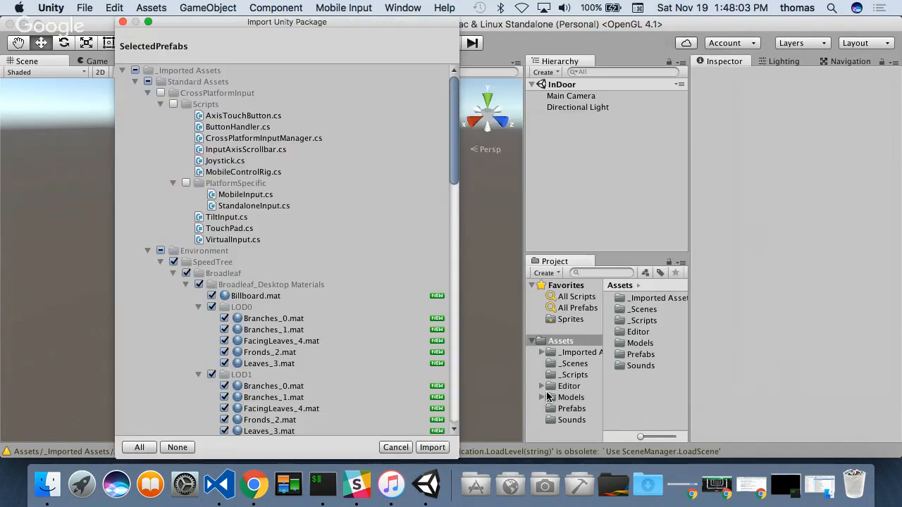
click(433, 447)
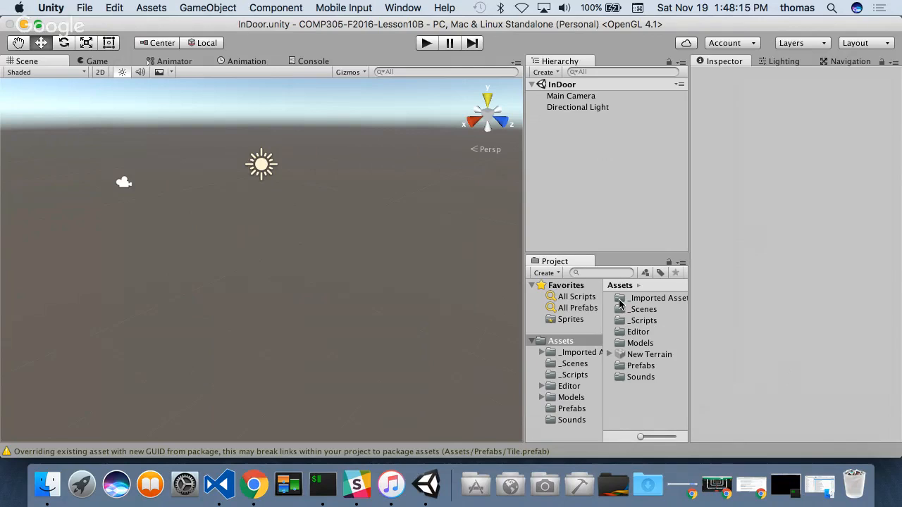
- Import the custom package InitialAssets.unitypackage from the Desktop, keeping the preselected items
click(152, 8)
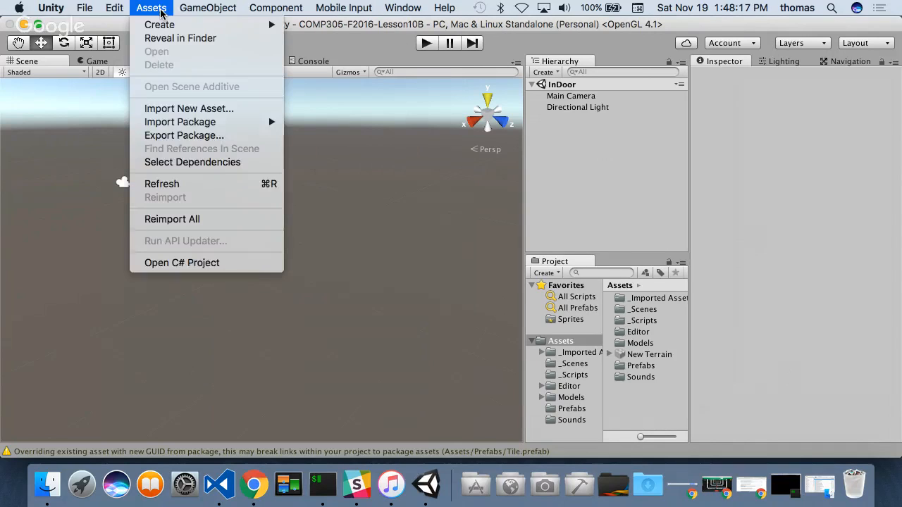
mouse_move(184, 122)
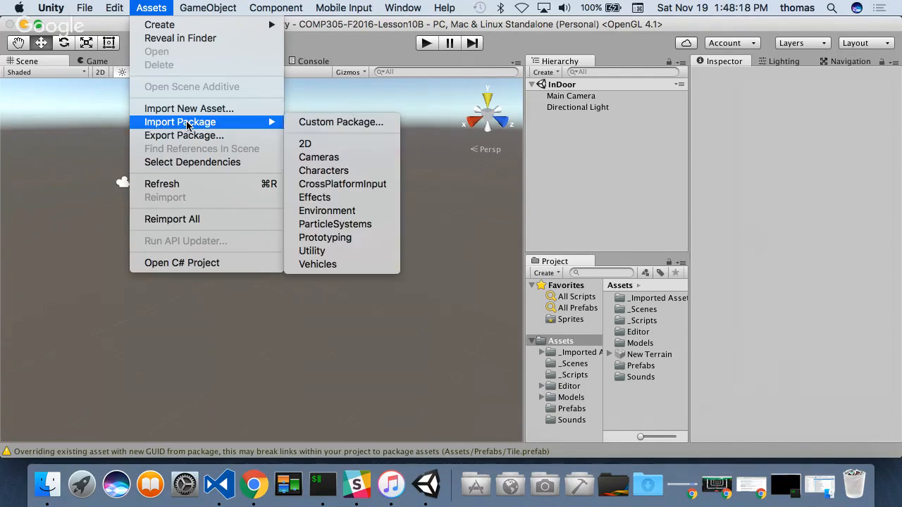
click(352, 123)
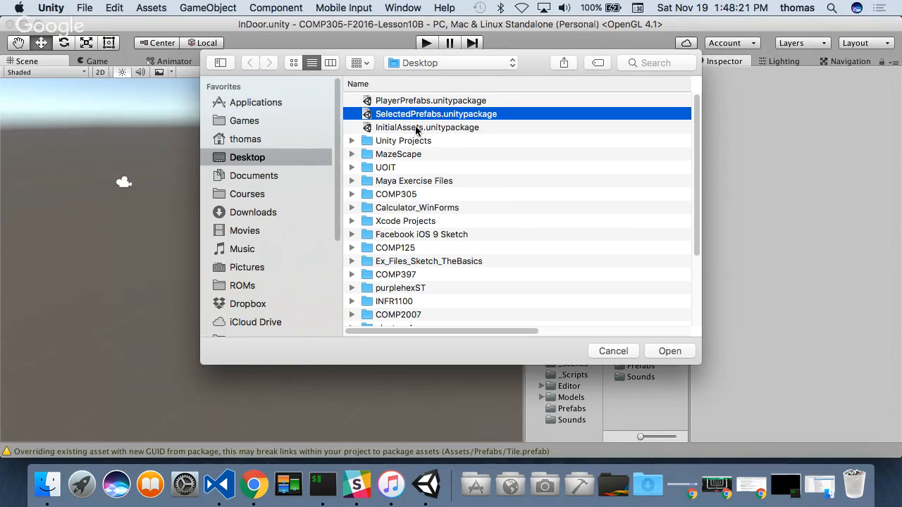
click(417, 128)
click(670, 351)
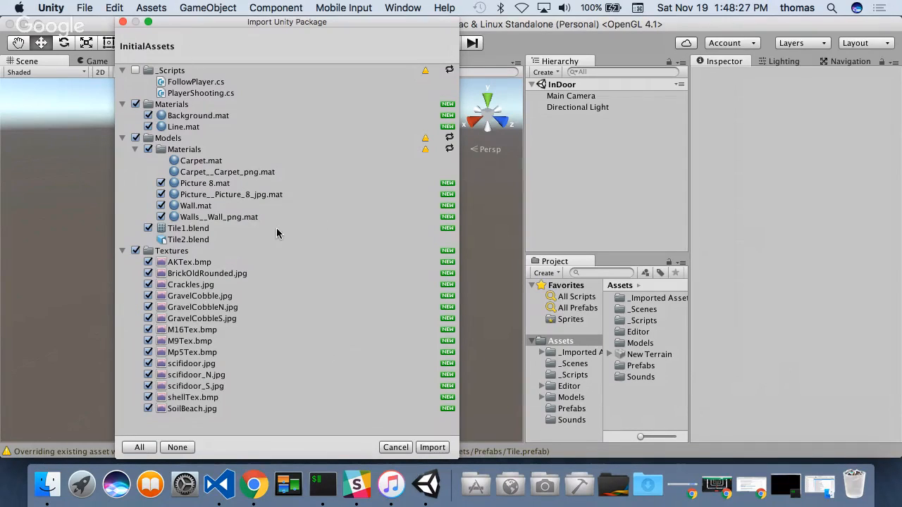
click(432, 447)
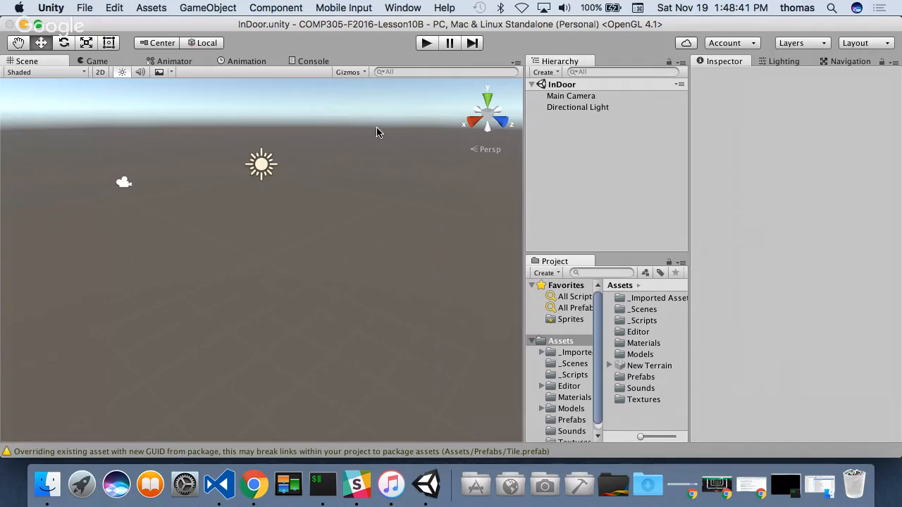
- Open the project's Textures folder and look through the imported textures
click(638, 399)
double_click(639, 399)
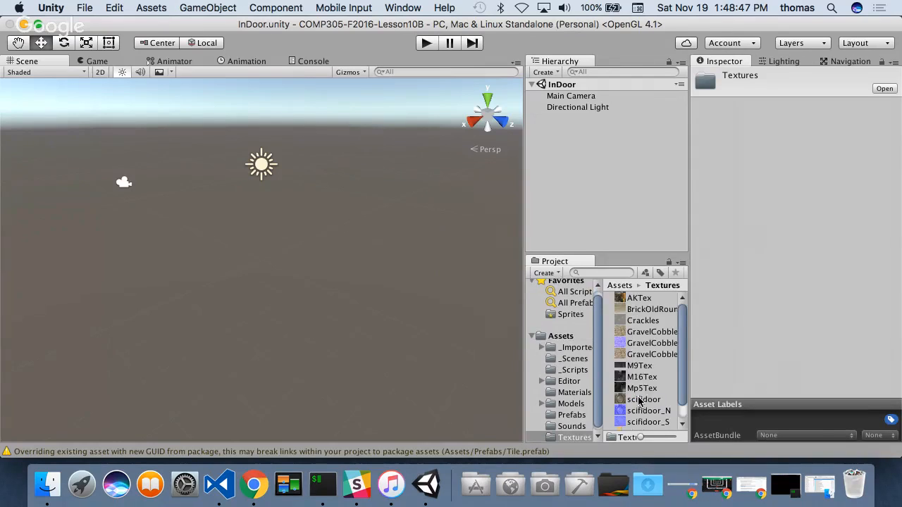
scroll(641, 394, down, 2)
scroll(656, 348, up, 2)
- Save the InDoor scene and quit Unity
click(81, 8)
click(106, 60)
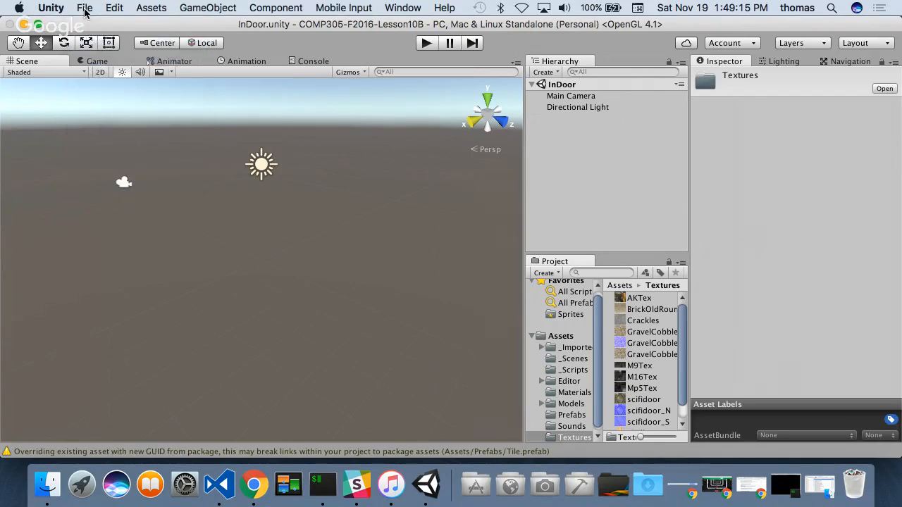
click(83, 9)
mouse_move(53, 12)
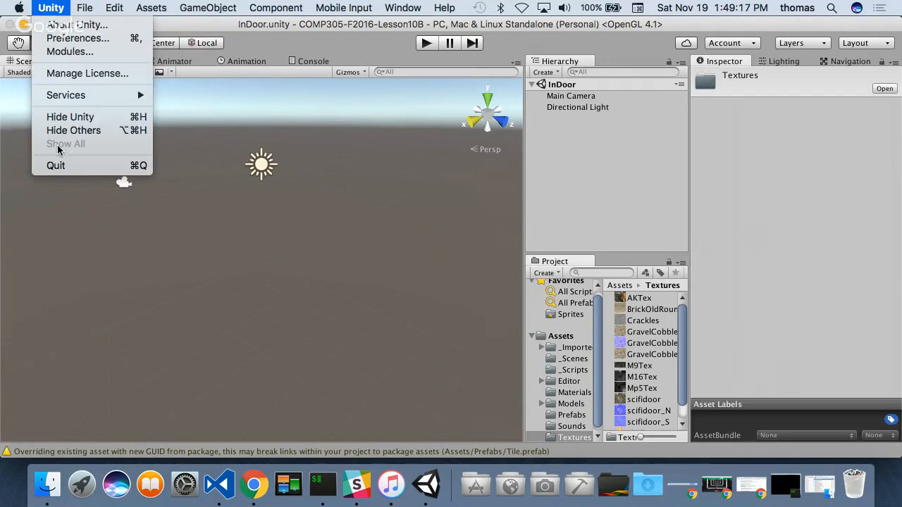
click(60, 165)
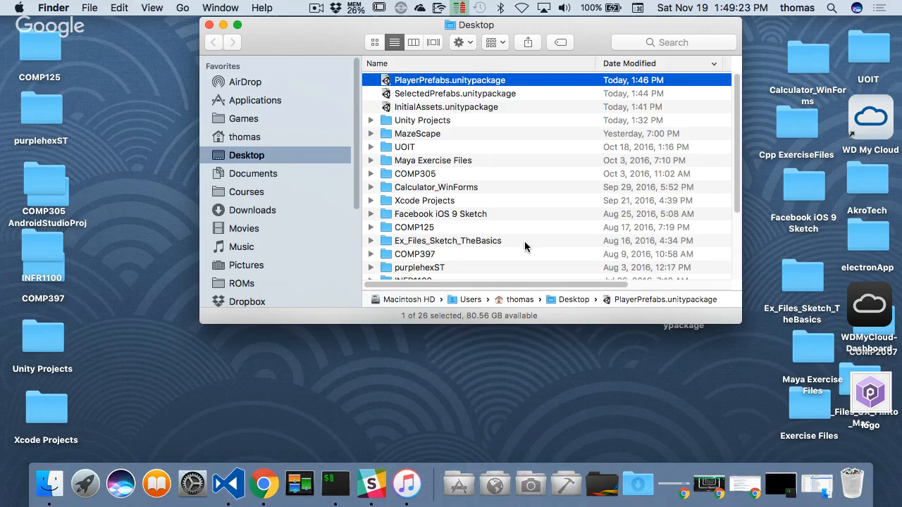
- Relaunch Unity from the Design applications folder and open the COMP305-F2016-Lesson10B project
click(566, 484)
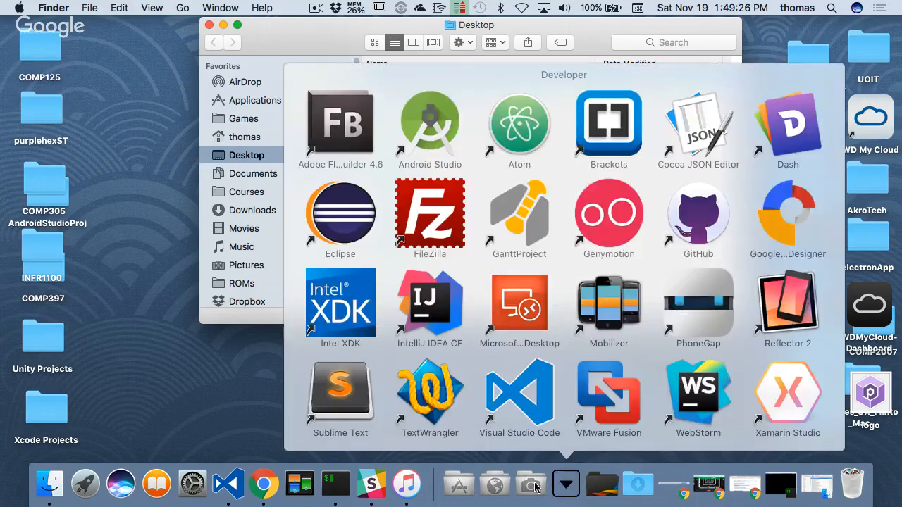
click(533, 485)
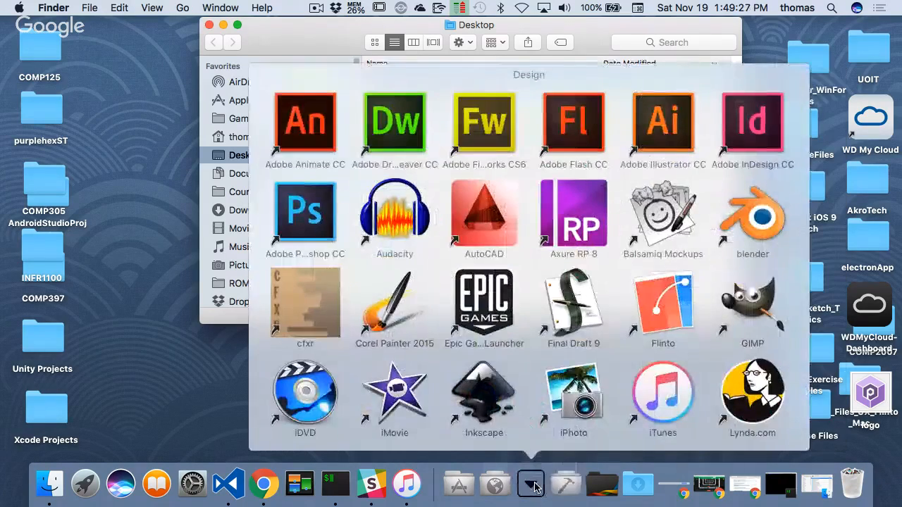
click(534, 485)
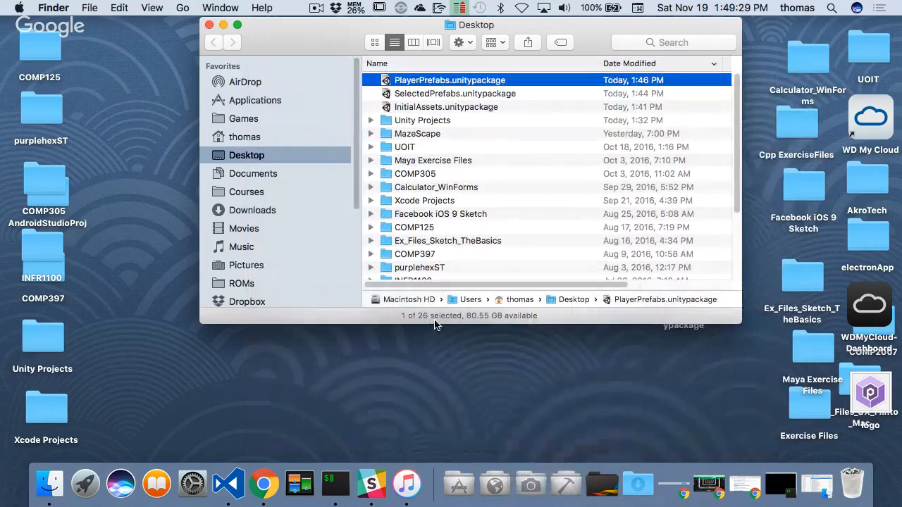
click(531, 487)
scroll(570, 415, down, 6)
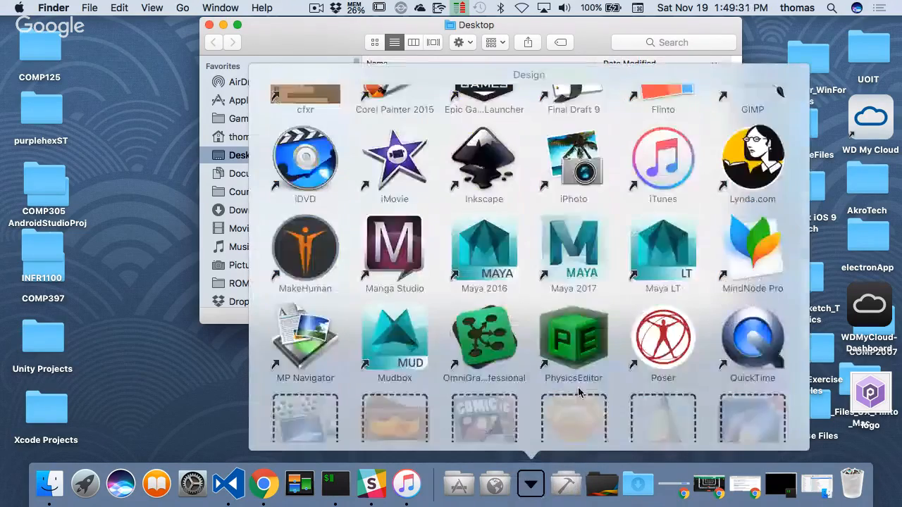
click(305, 392)
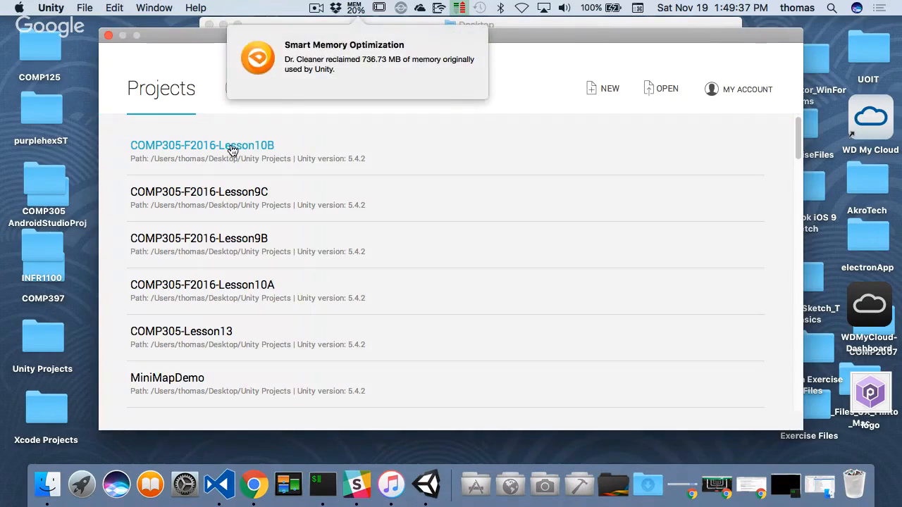
click(232, 147)
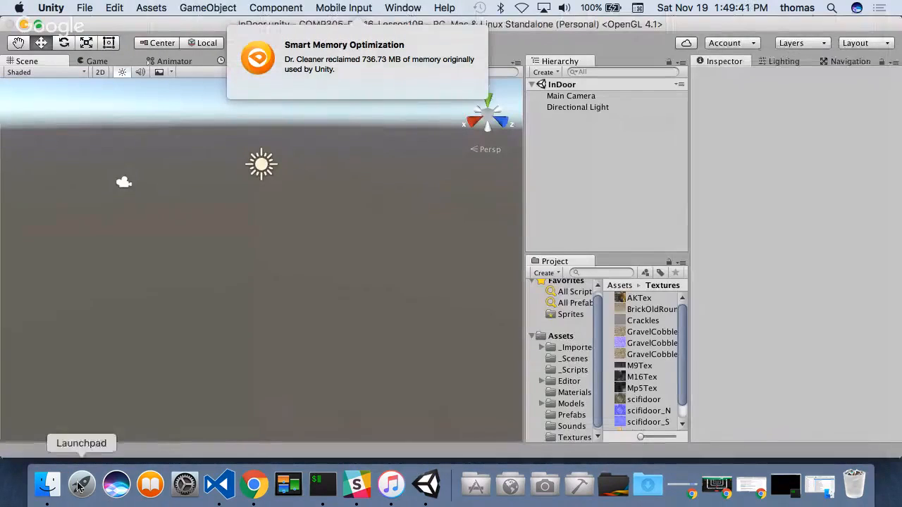
- Copy enemy.png and player.png from the Textures assets of COMP305-F2016-Lesson10A, in the Desktop's Unity Projects folder, into this project's Textures folder
click(47, 485)
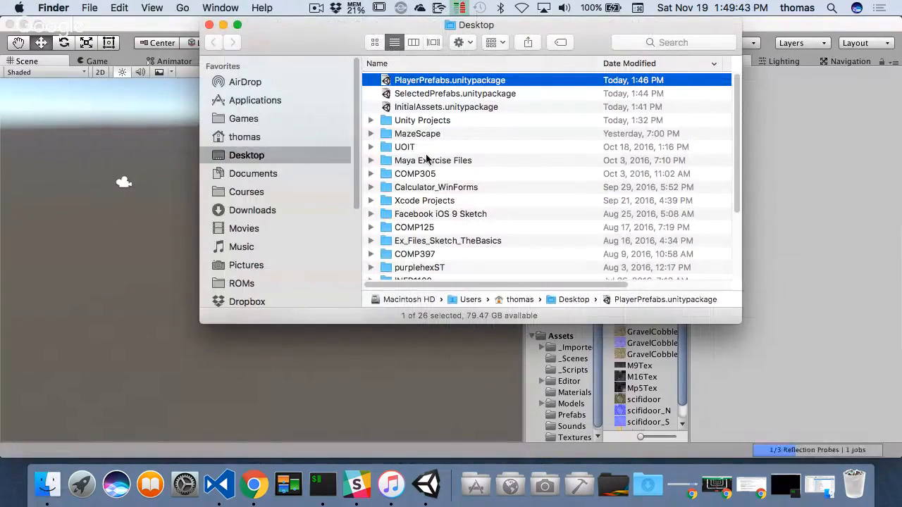
double_click(421, 121)
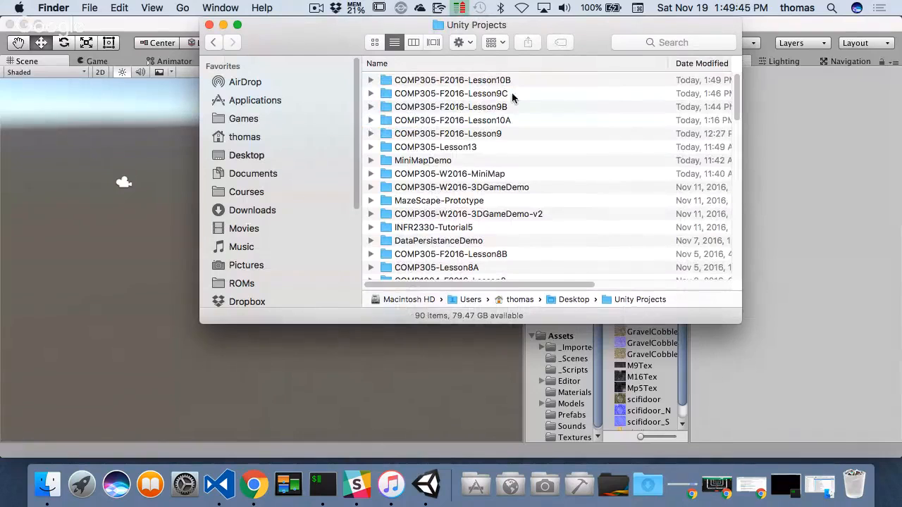
double_click(502, 121)
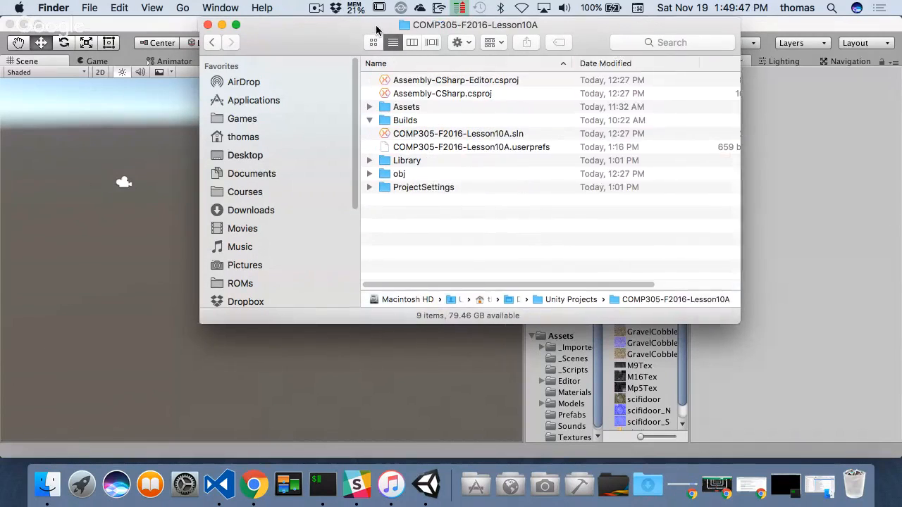
drag(375, 24, 102, 69)
double_click(123, 151)
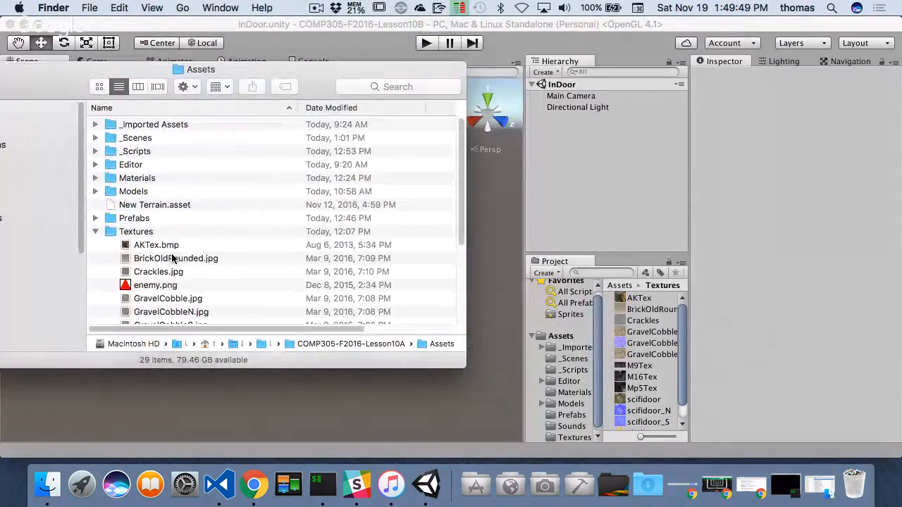
scroll(177, 275, down, 5)
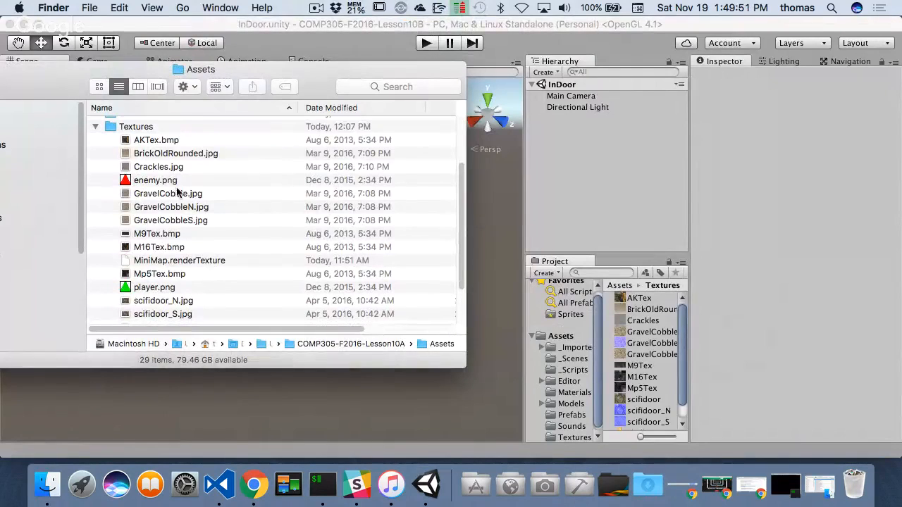
click(171, 289)
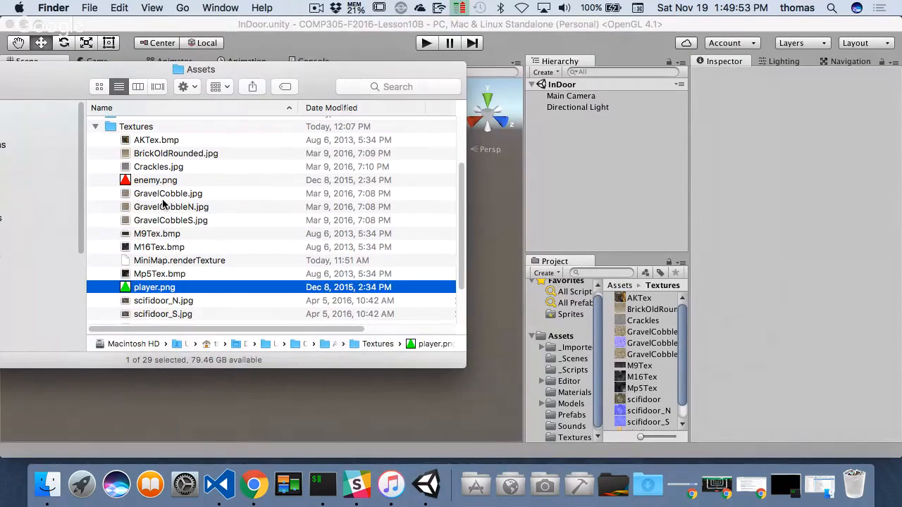
super+click(160, 183)
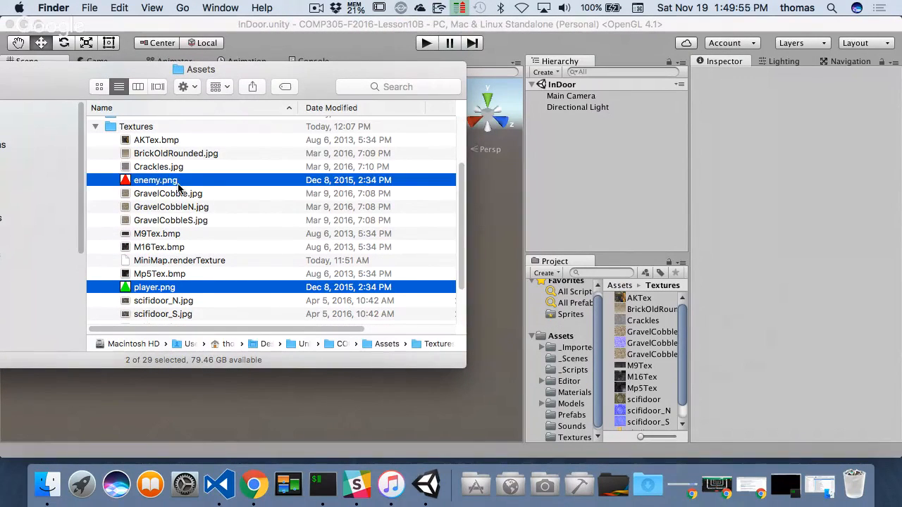
drag(183, 182, 651, 360)
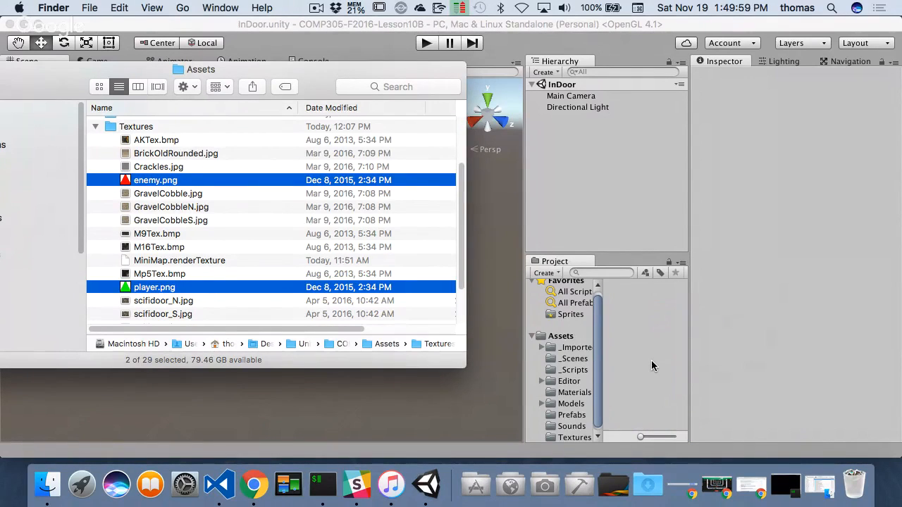
click(574, 437)
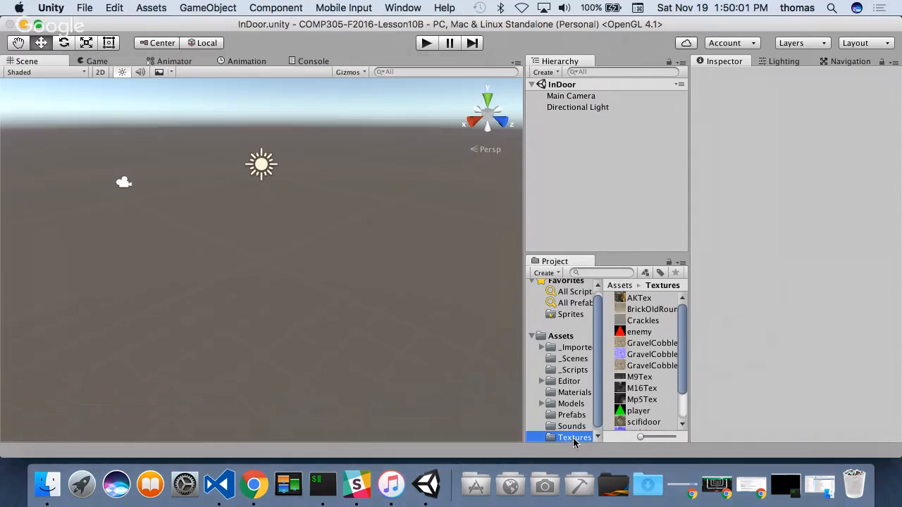
- Apply Alpha Is Transparency to the enemy texture and change its texture type to Sprite (2D and UI)
click(640, 331)
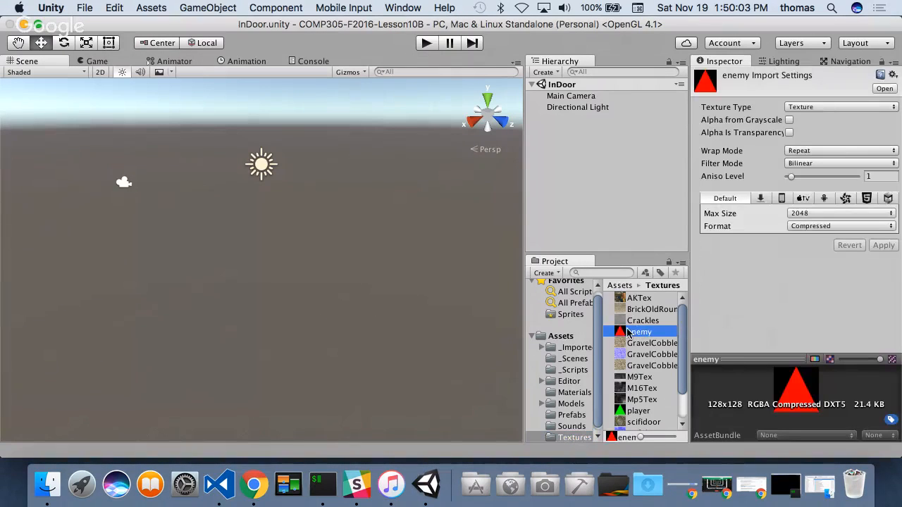
click(807, 109)
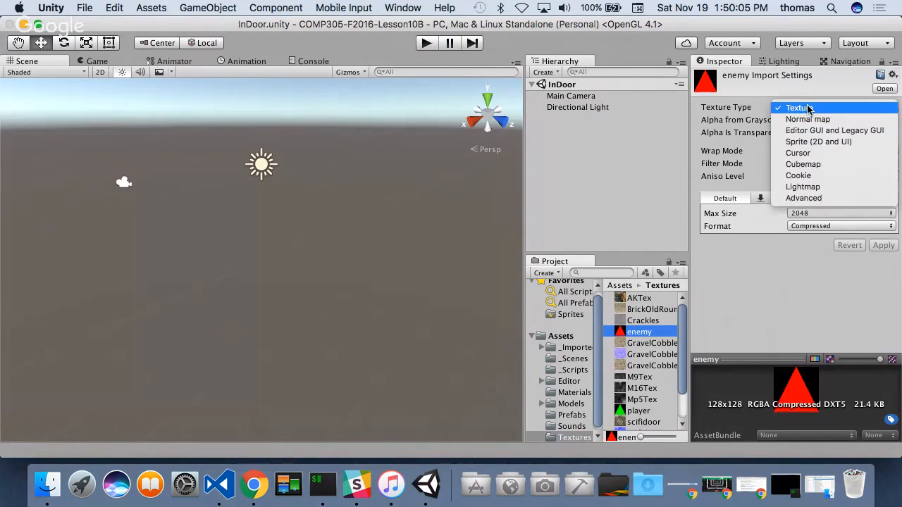
click(747, 147)
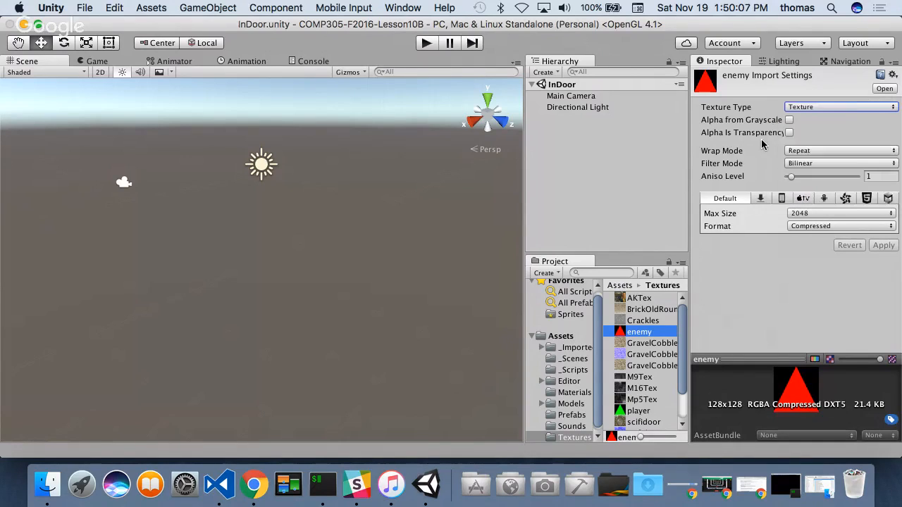
click(790, 134)
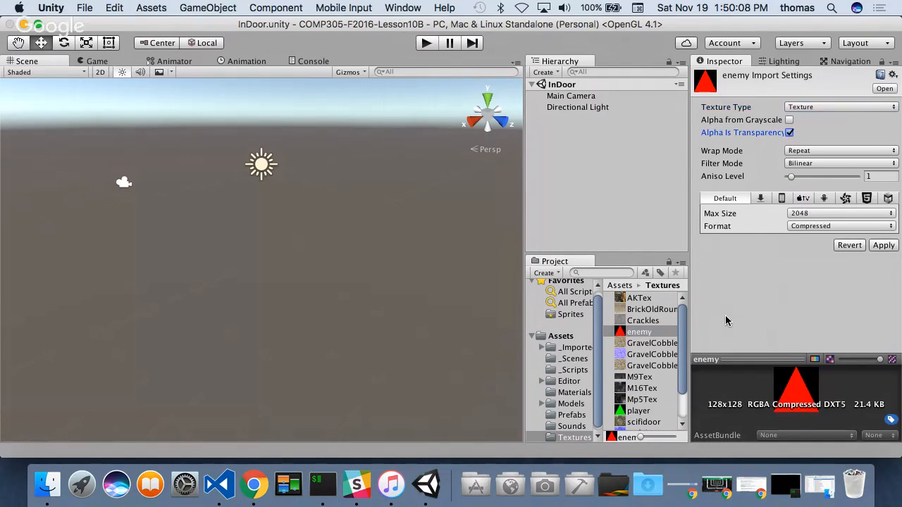
click(884, 246)
click(810, 108)
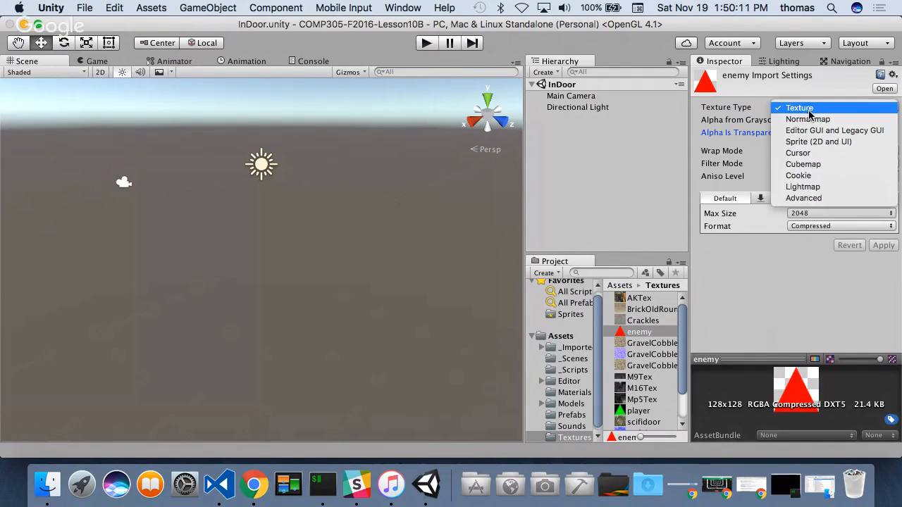
click(811, 141)
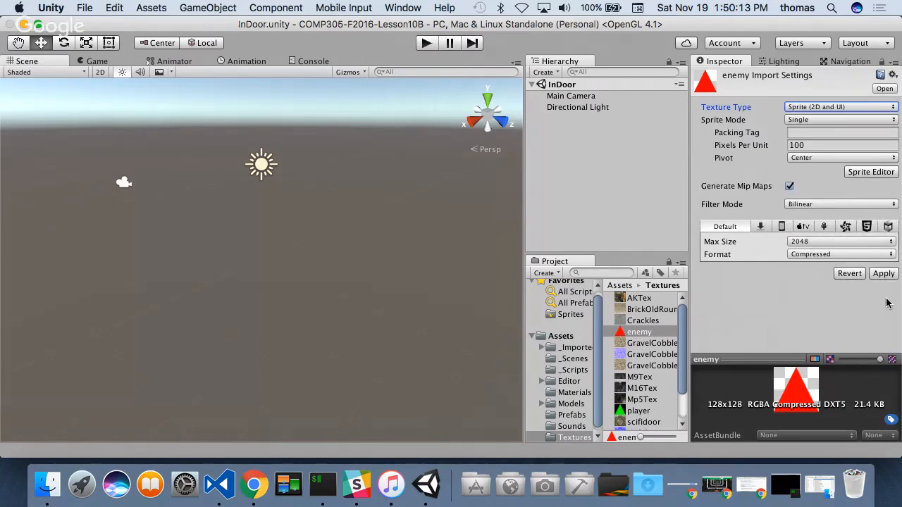
click(884, 274)
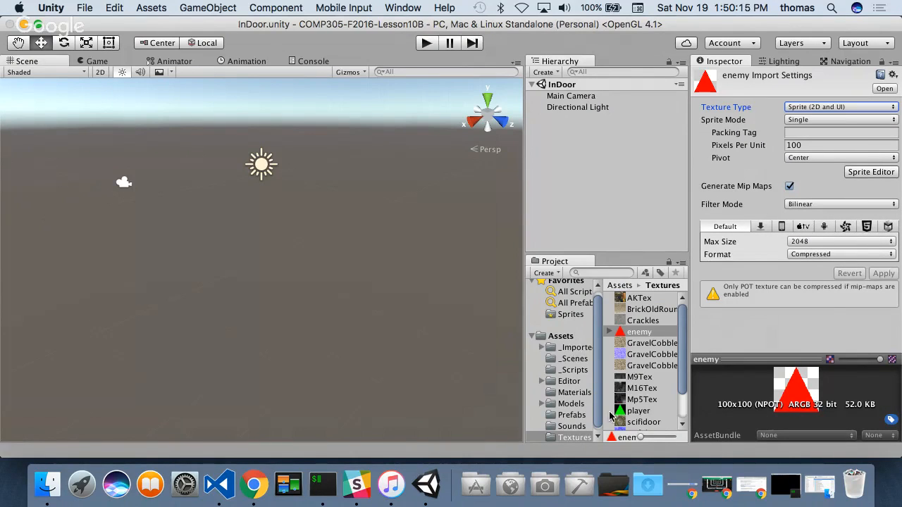
- Apply Alpha Is Transparency to the player texture and change its texture type to Sprite (2D and UI)
click(638, 412)
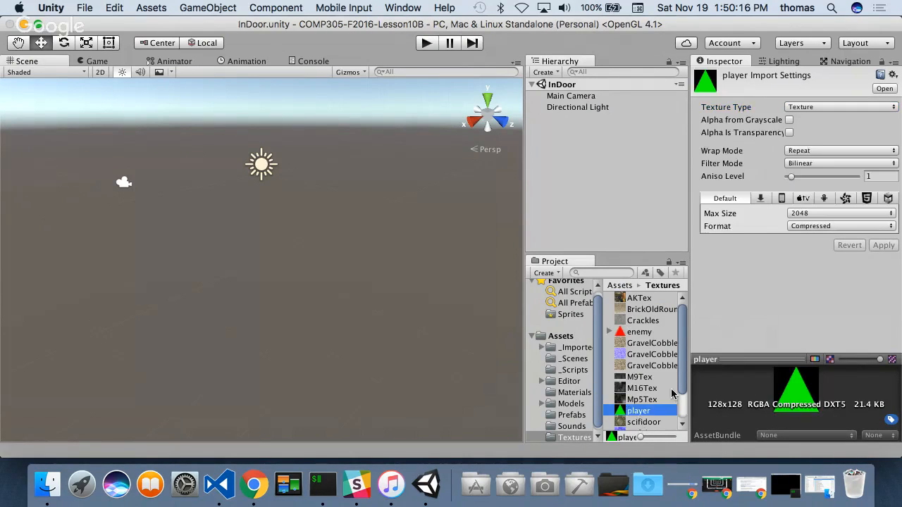
click(809, 110)
click(709, 126)
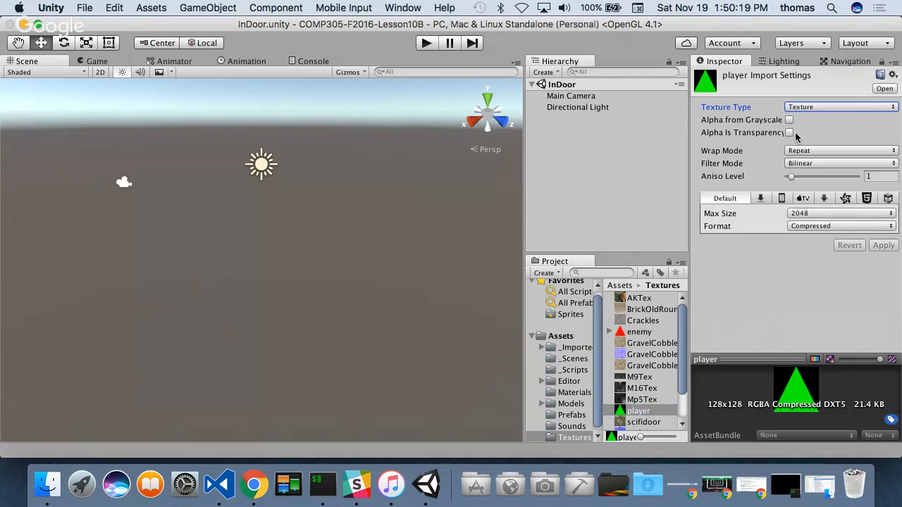
click(790, 133)
click(882, 246)
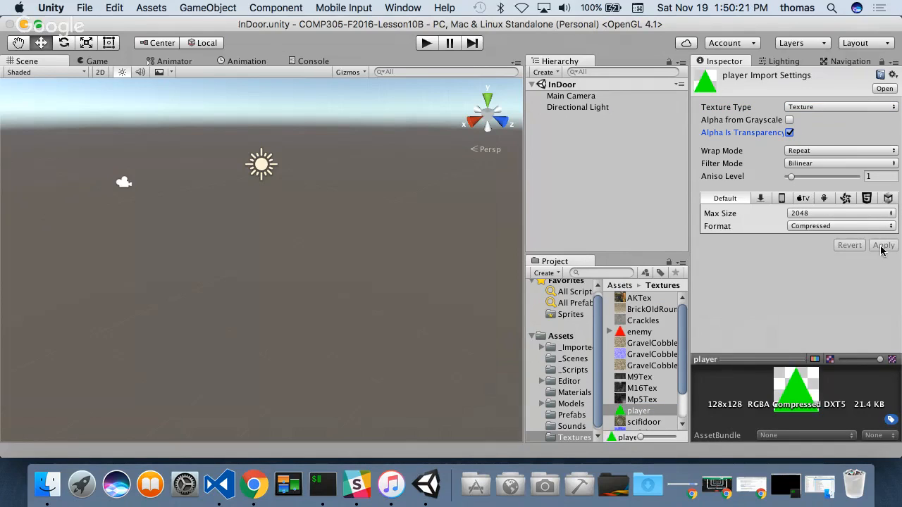
click(809, 107)
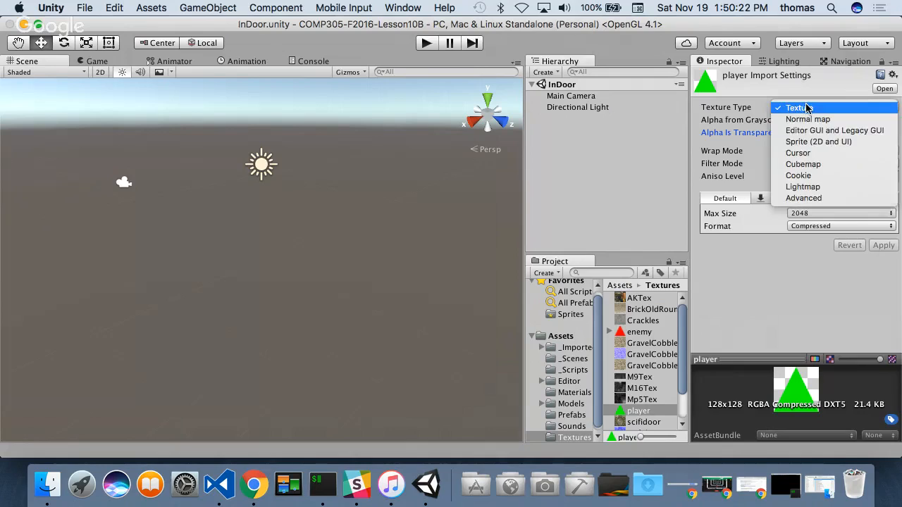
click(818, 142)
click(883, 272)
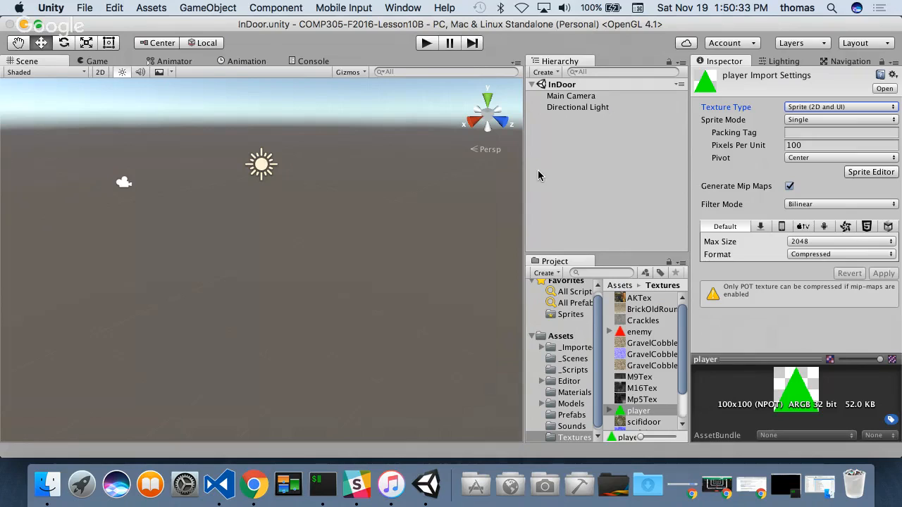
- Save the InDoor scene with the prepared player and enemy sprites and quit Unity
key(super+s)
click(84, 8)
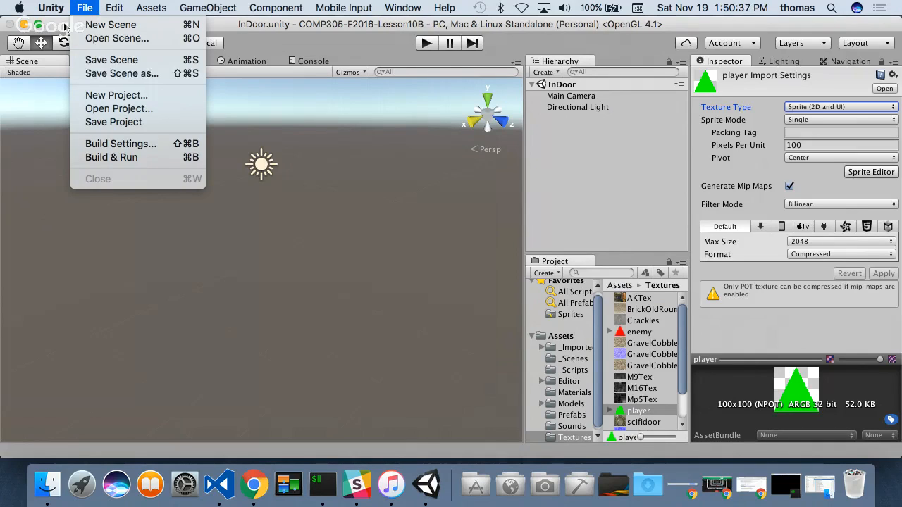
mouse_move(50, 10)
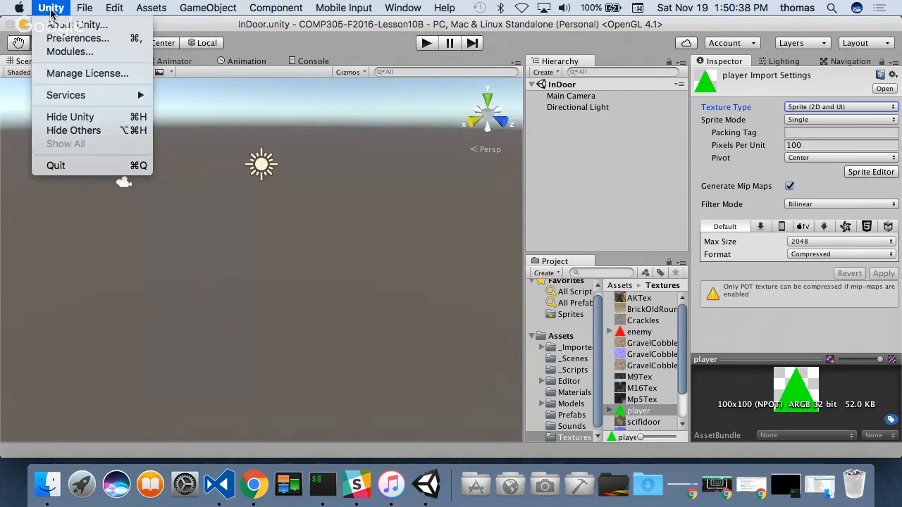
click(60, 165)
- Switch to iTerm2 and stage all changes in the COMP305-F2016-Lesson10B repository with git add
click(335, 483)
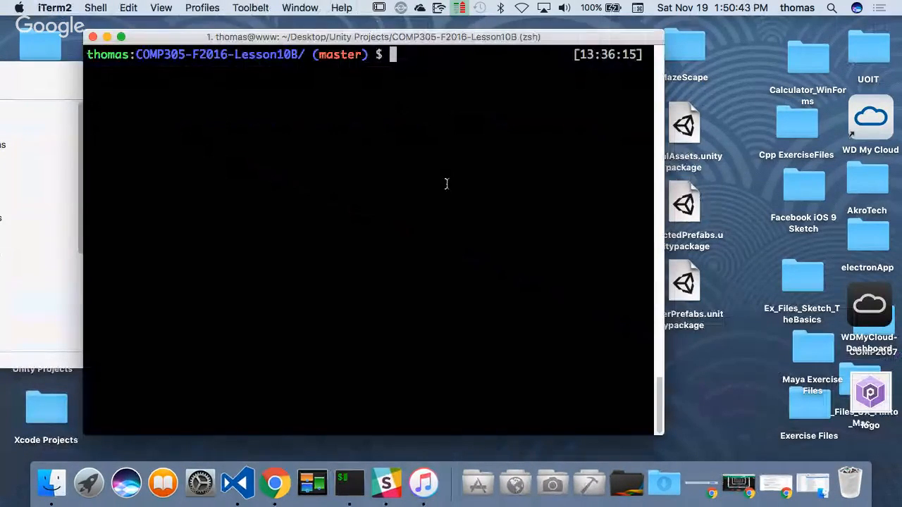
text(git add)
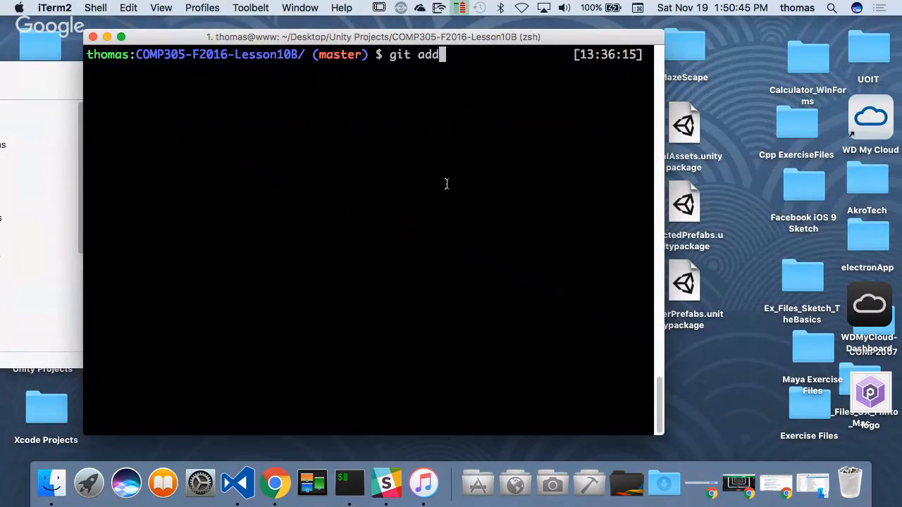
text( .)
key(Return)
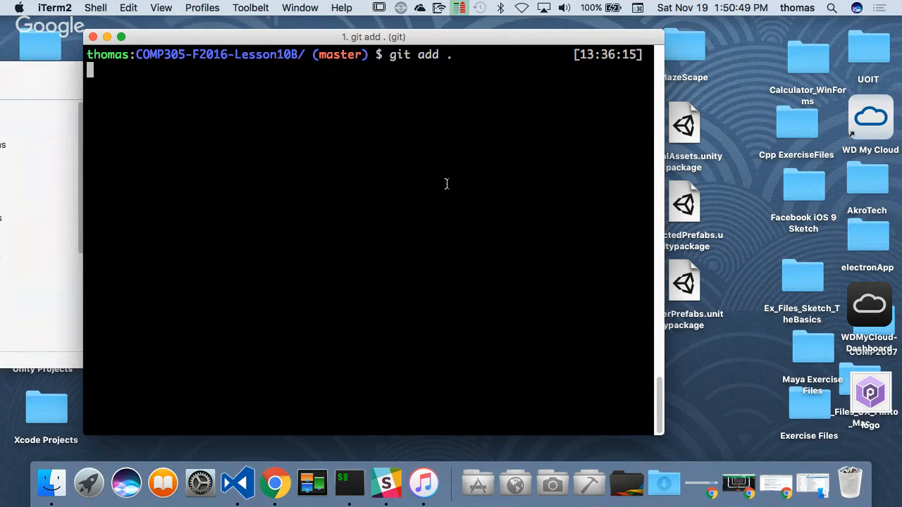
- Commit the staged changes with git using the message "added assets"
text(git commit)
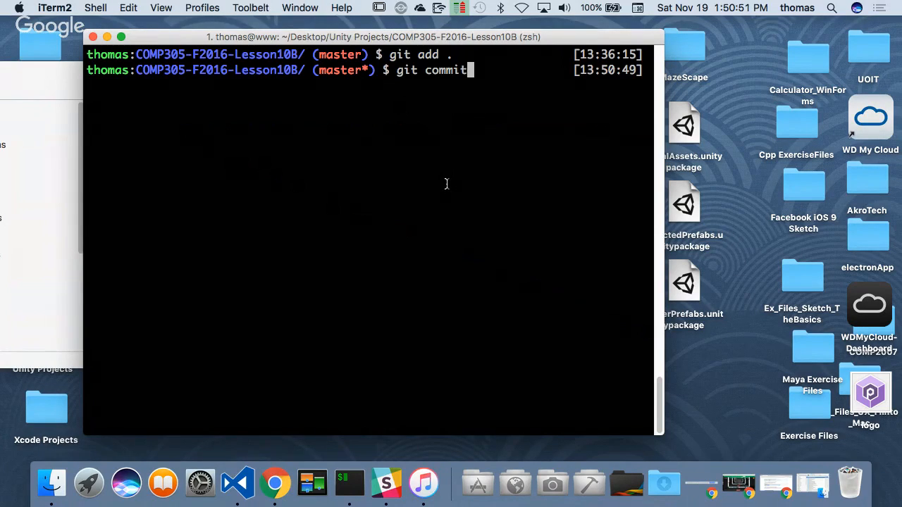
text( -m "added A)
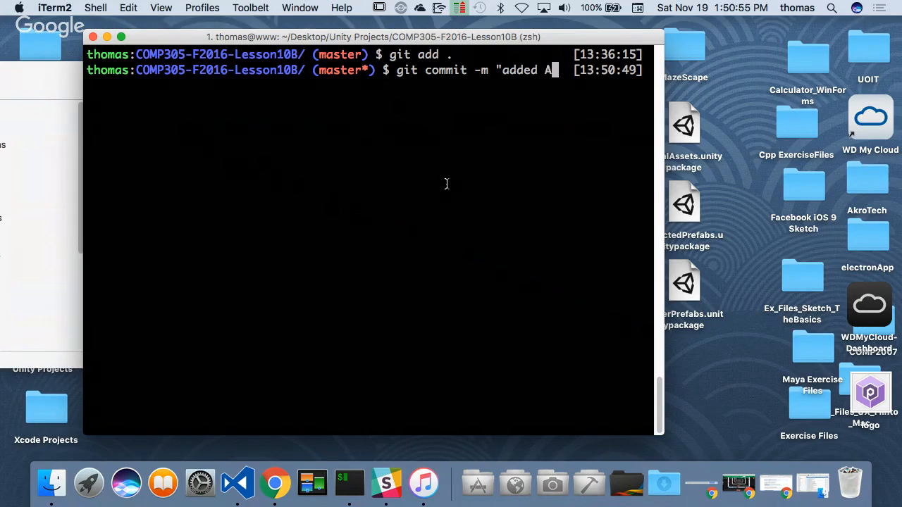
key(BackSpace)
text(assets")
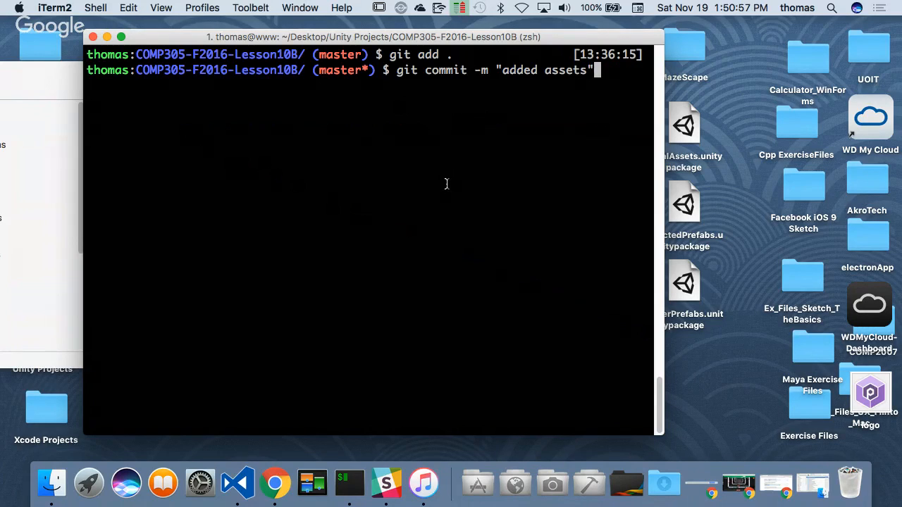
key(Return)
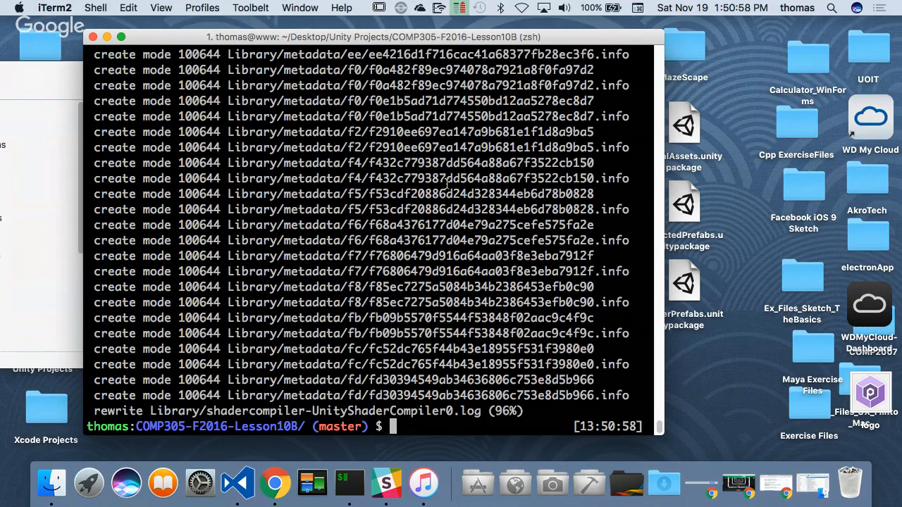
- Push the commit to the remote repository with git push origin master
text(git push origi)
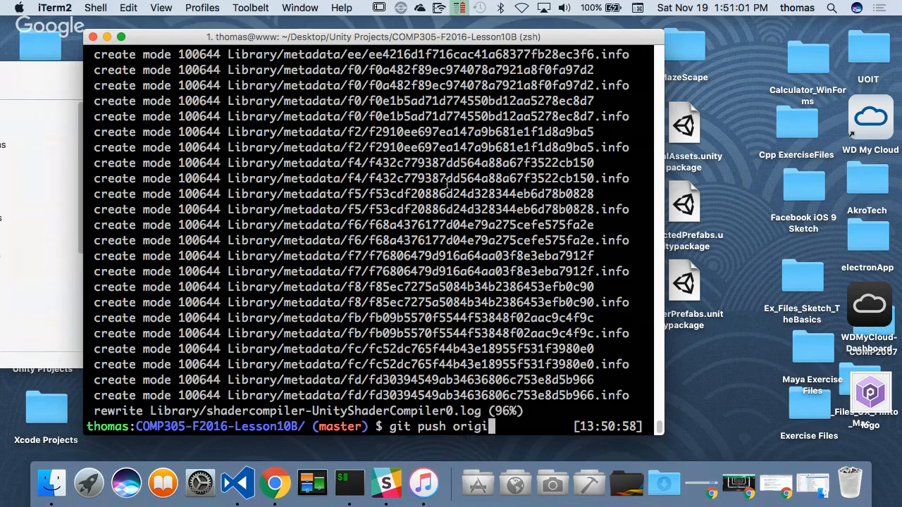
text(n master)
key(Return)
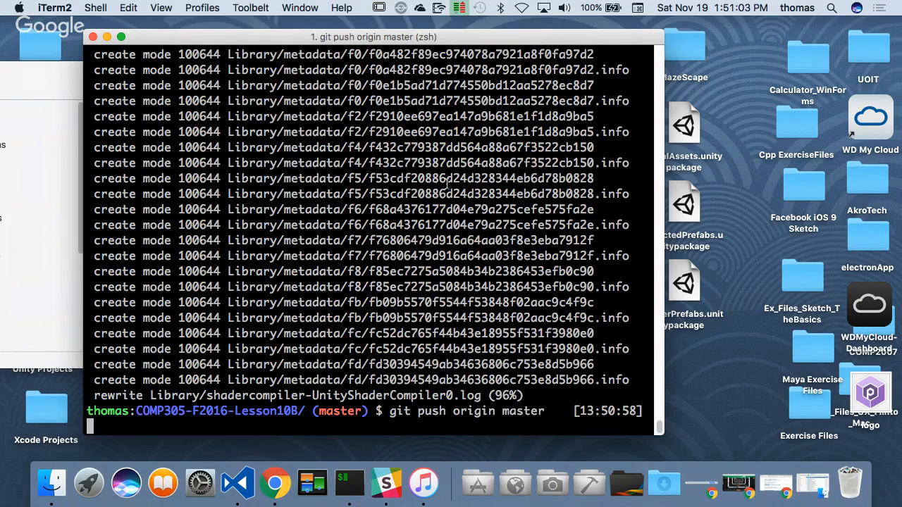
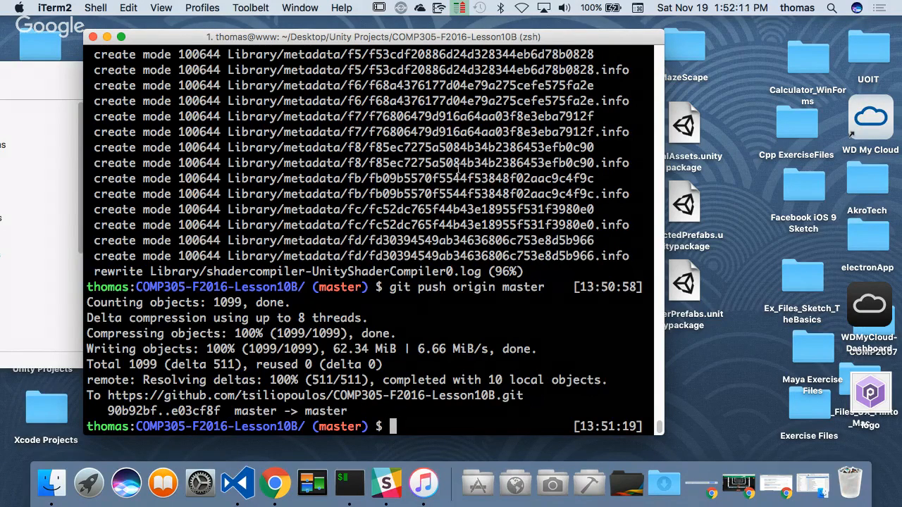
- Launch Unity from the Design applications folder and open the COMP305-F2016-Lesson10B project
click(41, 111)
drag(78, 78, 187, 67)
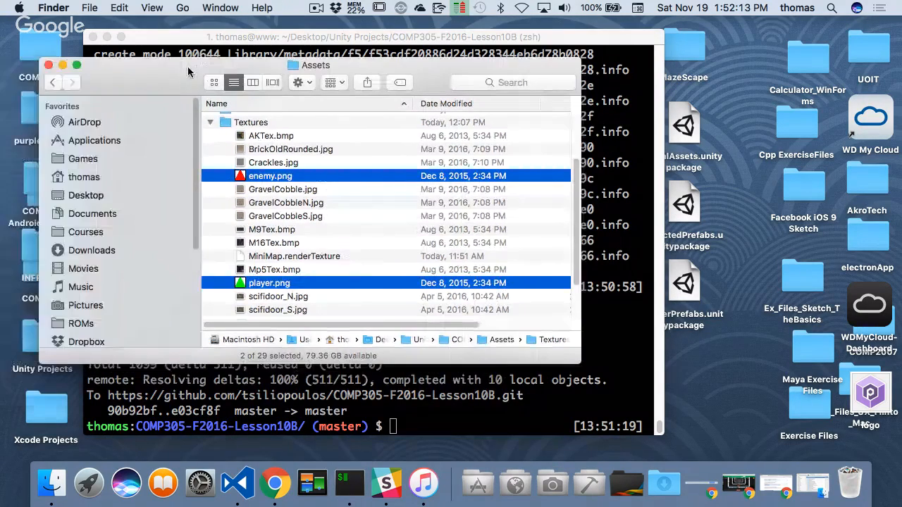
click(553, 484)
scroll(553, 403, down, 10)
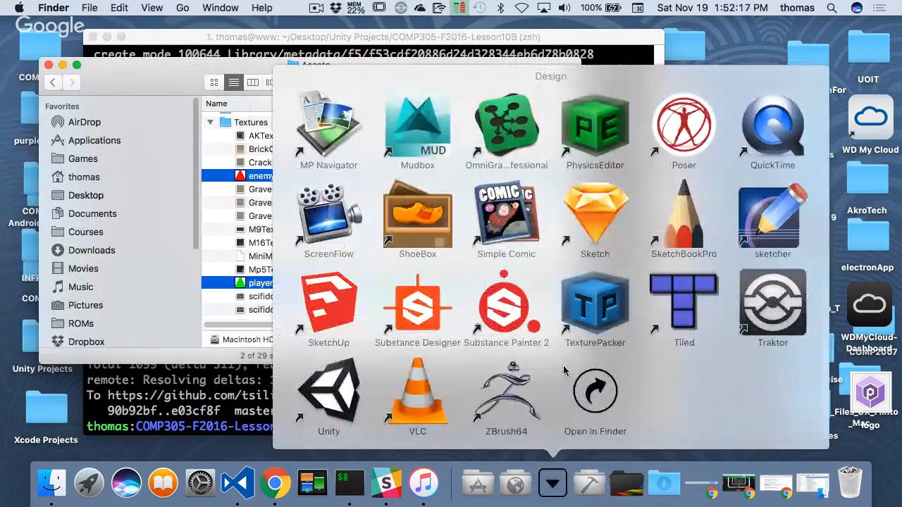
click(354, 384)
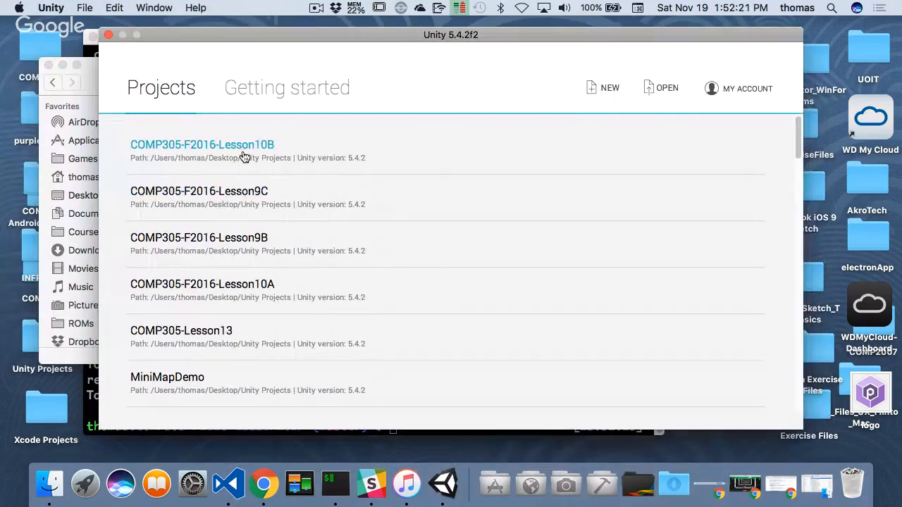
click(240, 147)
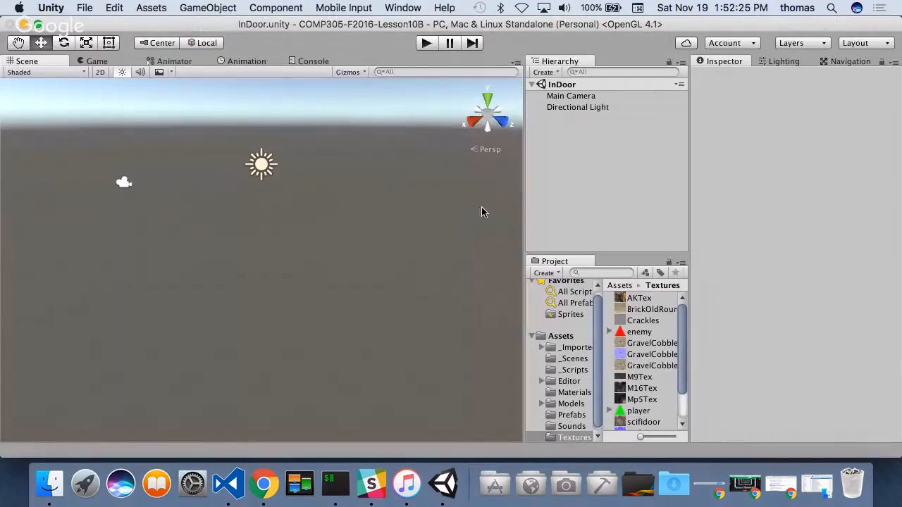
- Widen the Hierarchy and Project area and delete the Main Camera from the InDoor scene
drag(522, 255, 497, 243)
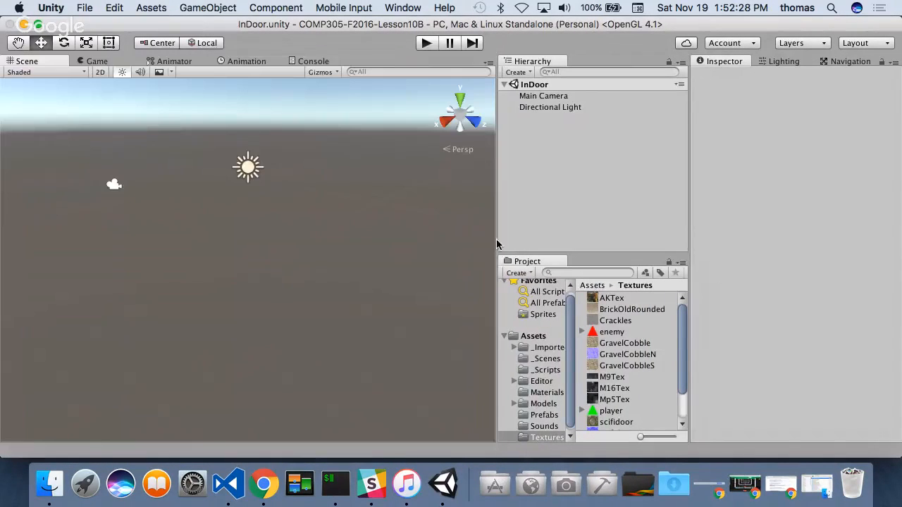
right_click(555, 98)
click(587, 164)
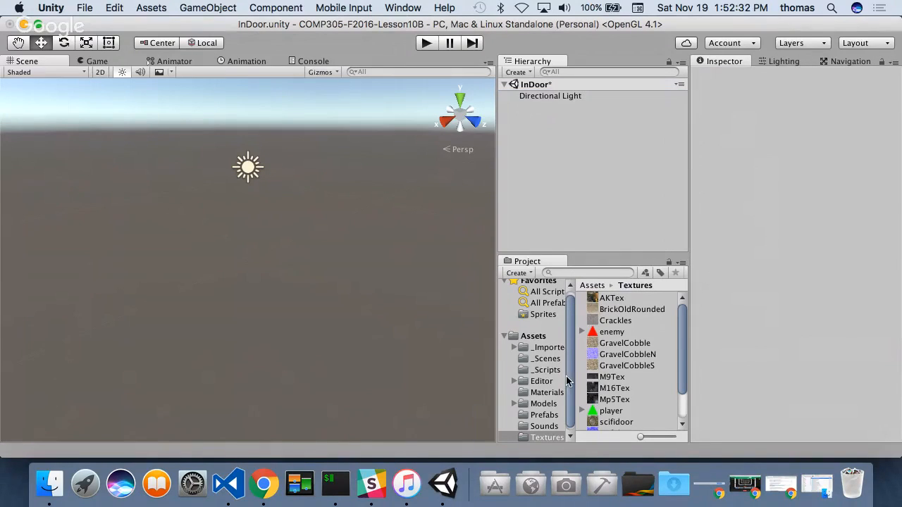
- Add the Player prefab from the Prefabs folder to the InDoor scene and review its components
click(551, 415)
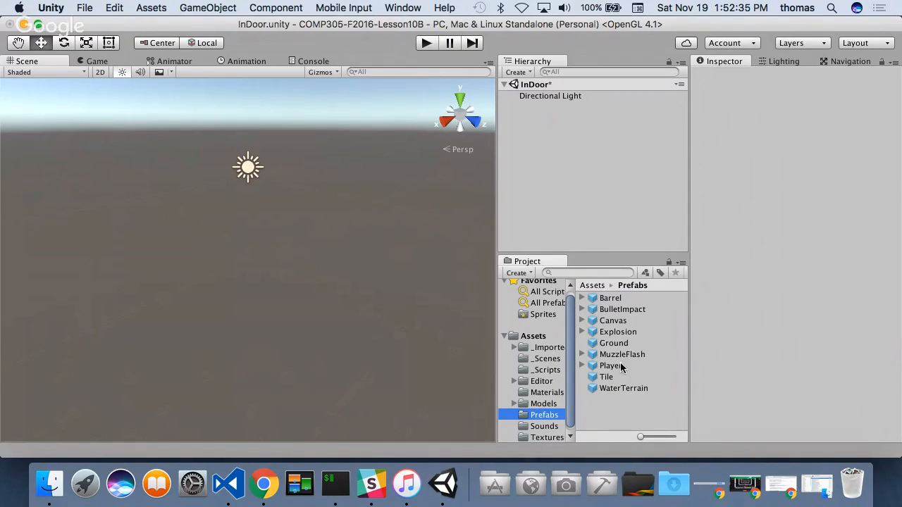
drag(613, 368, 515, 124)
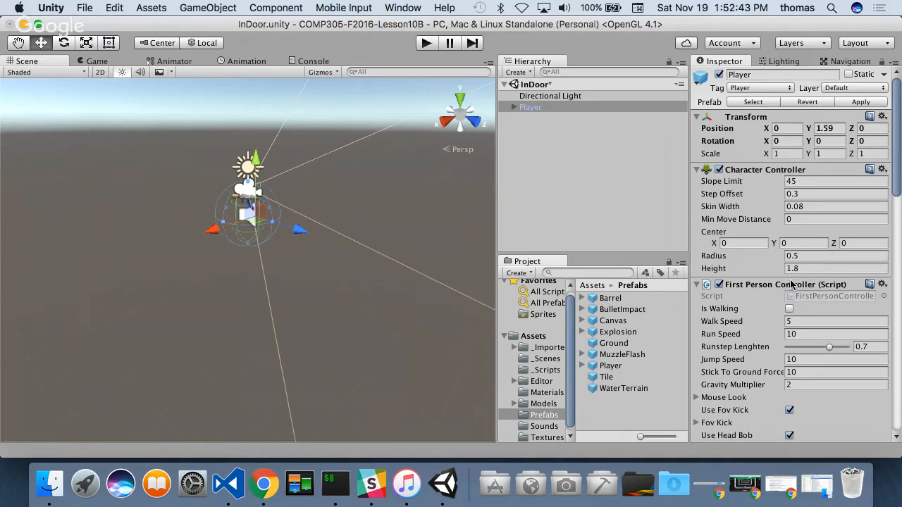
scroll(793, 271, down, 10)
scroll(793, 272, down, 4)
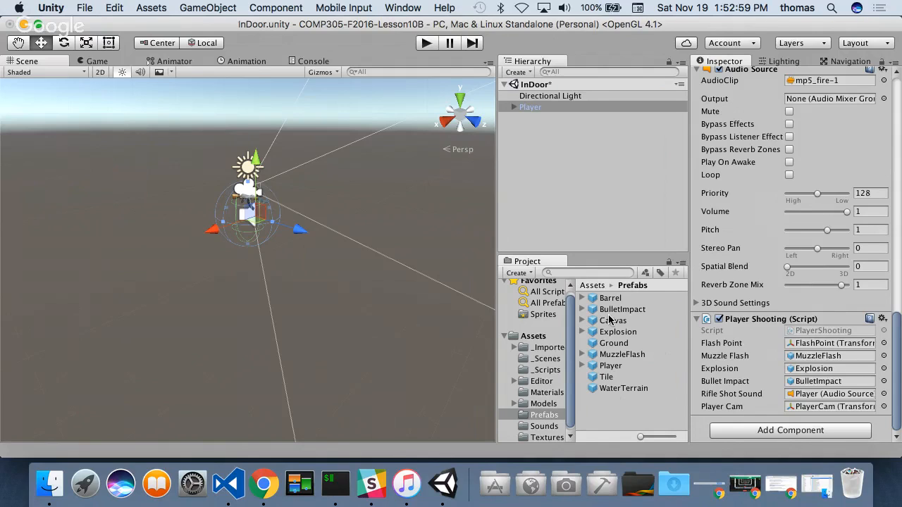
- Add the Canvas prefab to the InDoor scene and check its child objects
drag(612, 322, 518, 125)
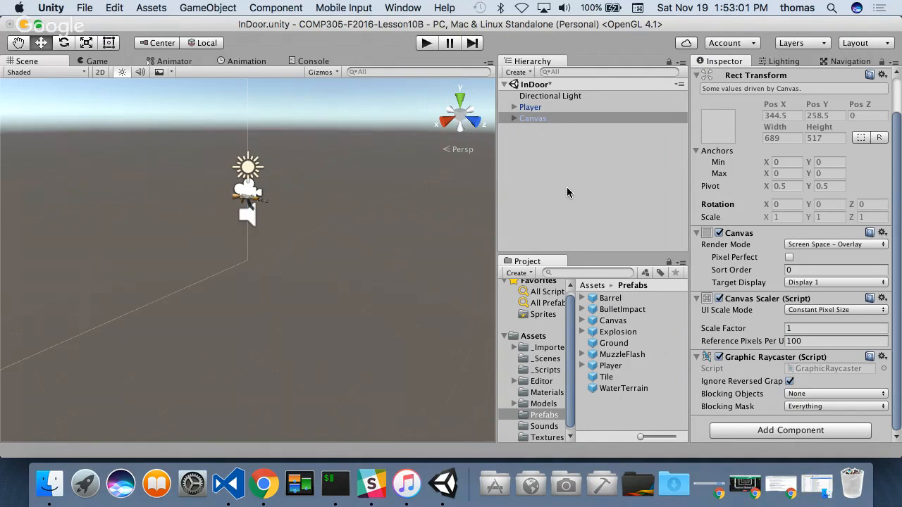
click(514, 119)
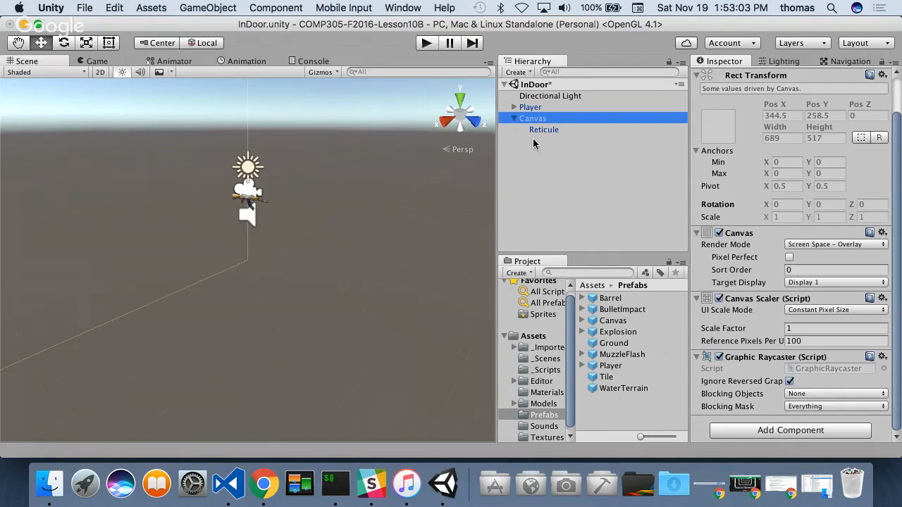
click(513, 119)
- Add the Tile prefab to the InDoor scene and inspect its whole shape in the Scene view
drag(609, 378, 513, 148)
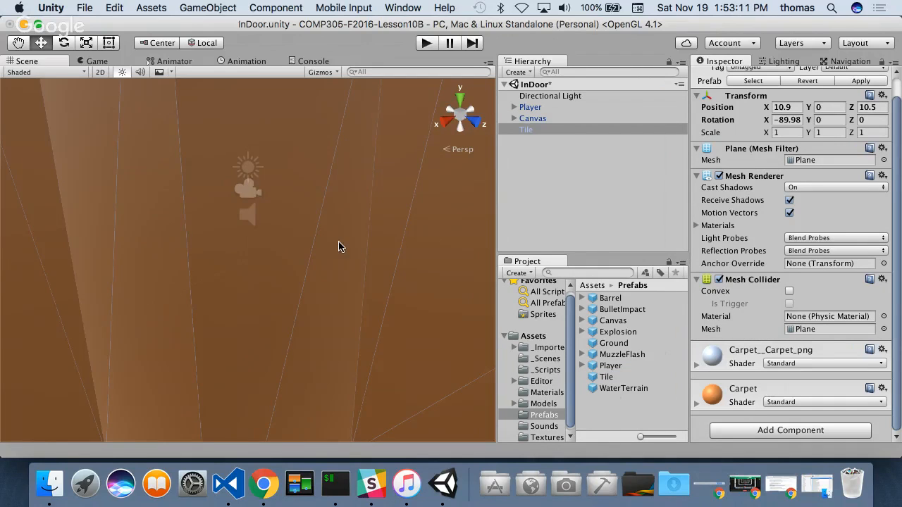
key(f)
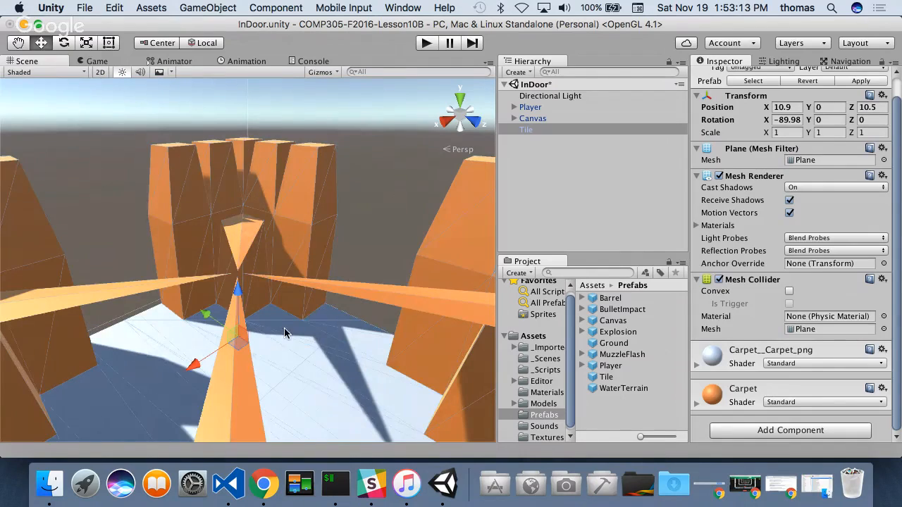
alt+drag(202, 252, 224, 231)
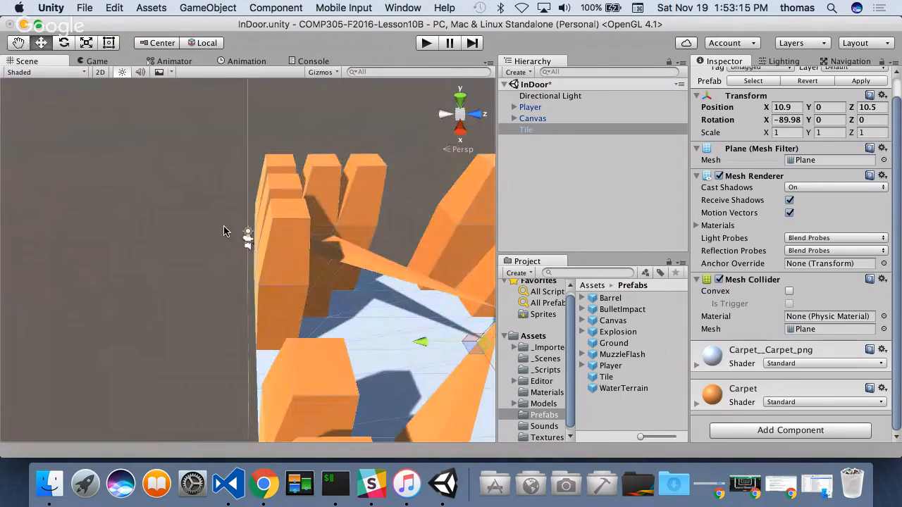
alt+drag(389, 320, 393, 334)
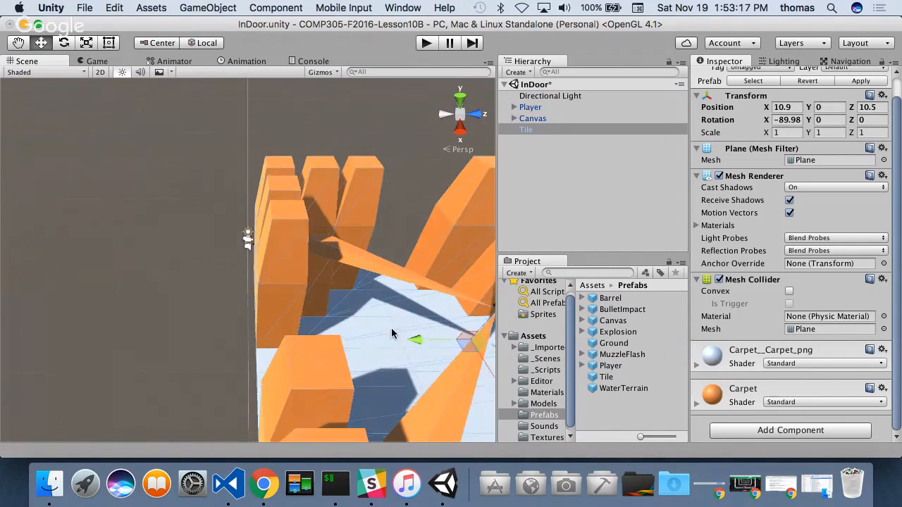
scroll(389, 330, down, 10)
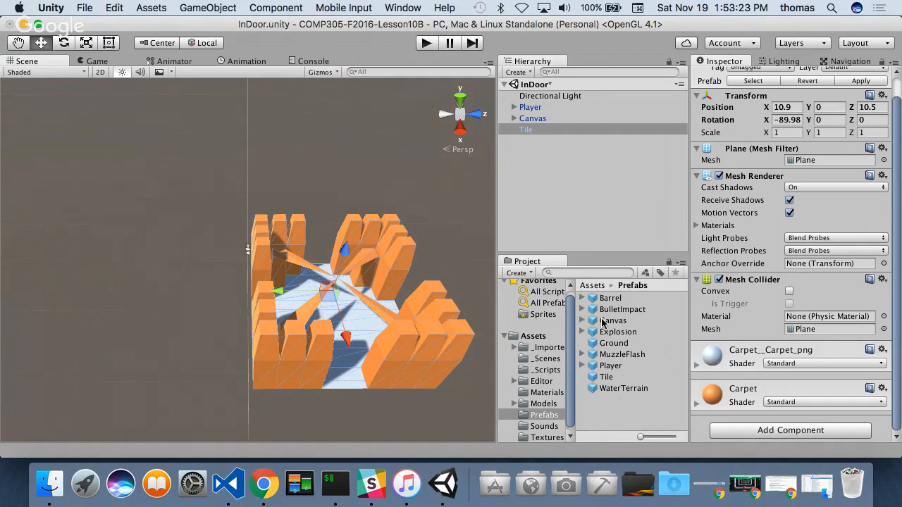
- Add the Ground and WaterTerrain prefabs to the InDoor scene and inspect the terrain around the tile
drag(619, 344, 520, 192)
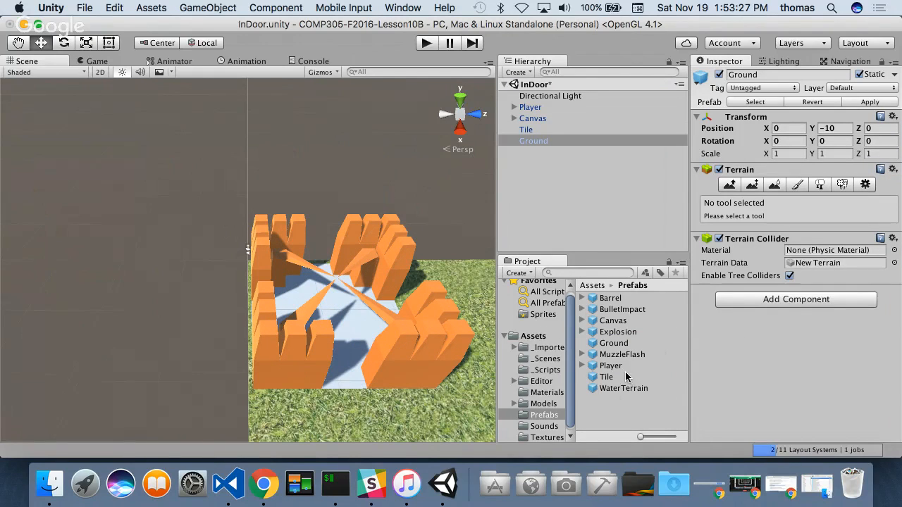
drag(636, 389, 527, 184)
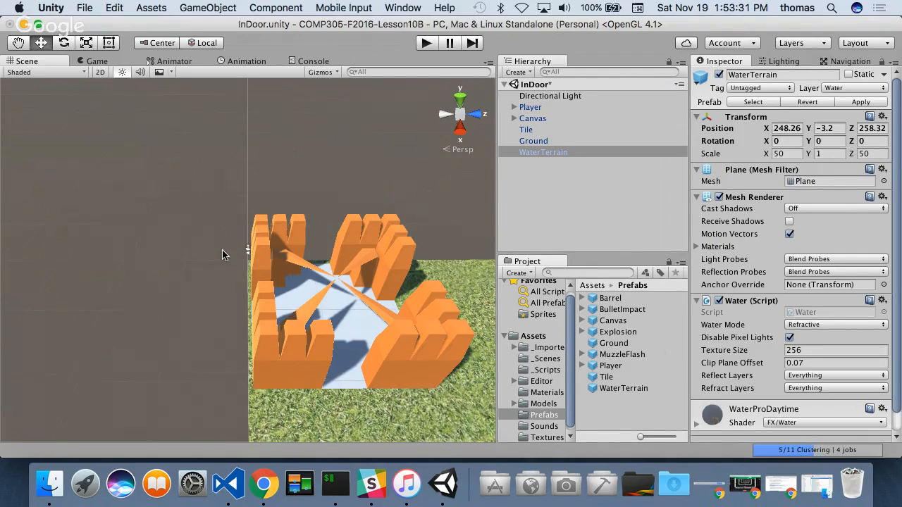
key(f)
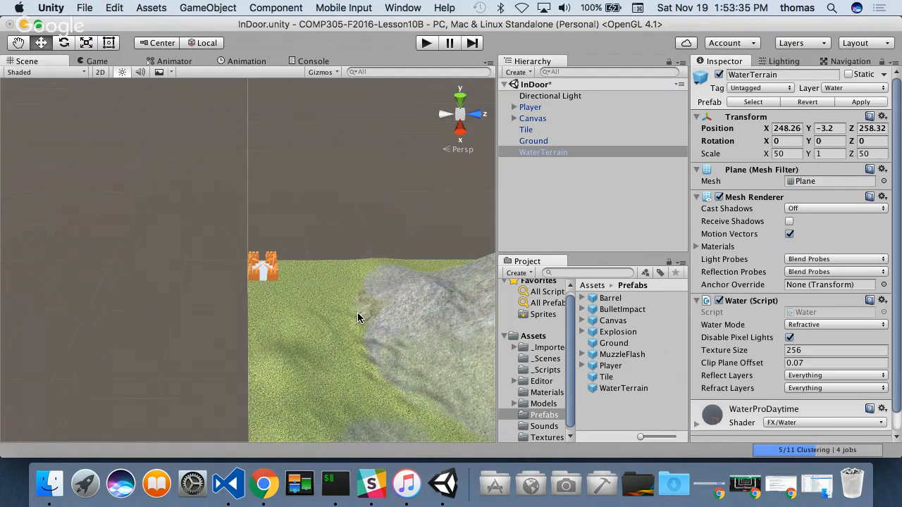
scroll(357, 312, down, 3)
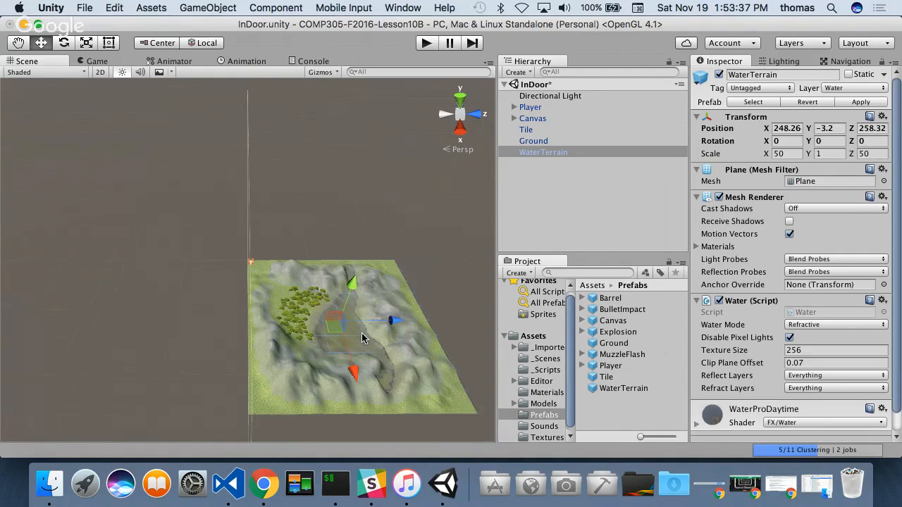
scroll(364, 339, up, 5)
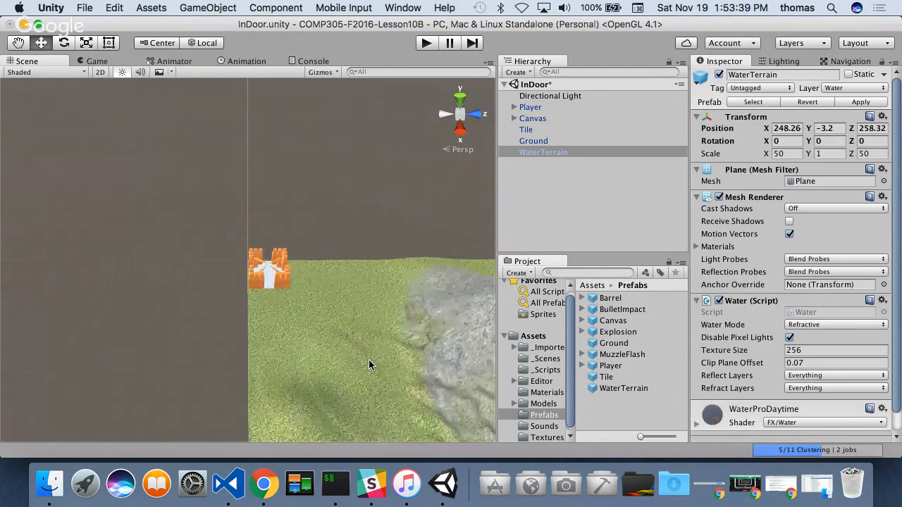
scroll(369, 359, up, 5)
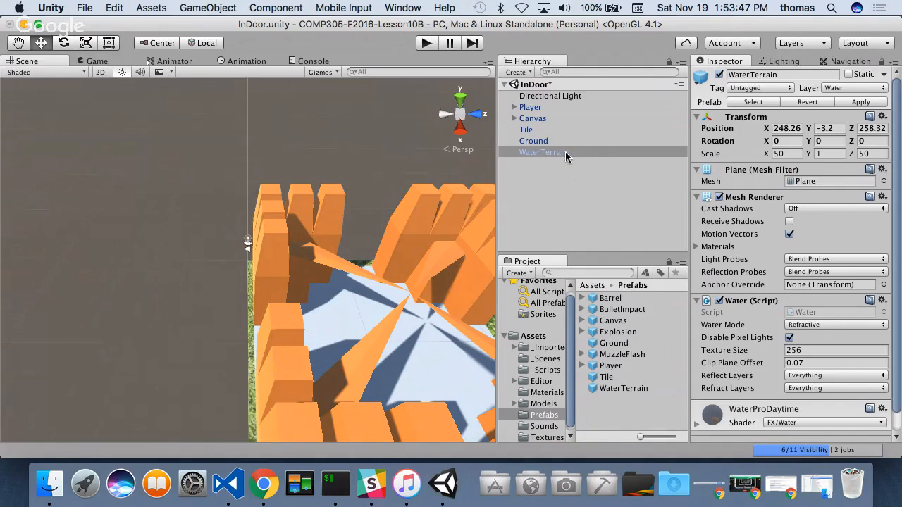
- Delete the Ground and WaterTerrain objects together from the InDoor scene
click(546, 175)
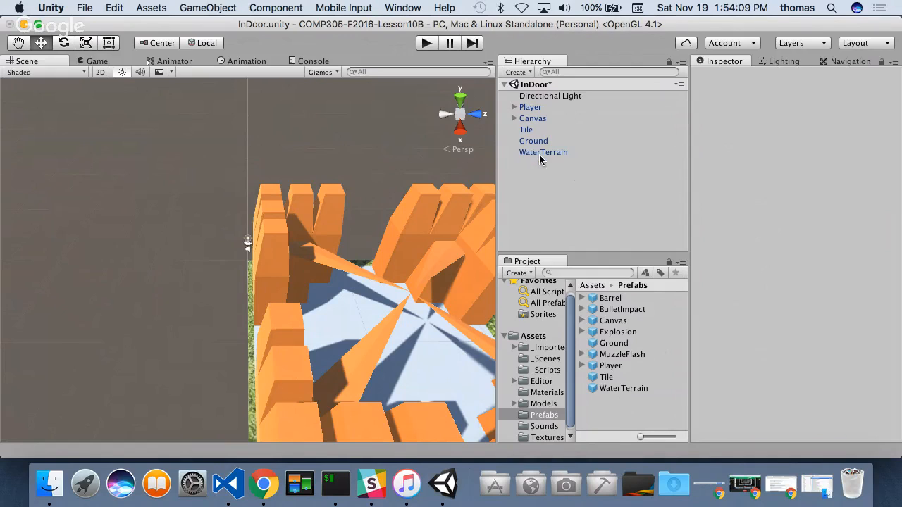
click(547, 152)
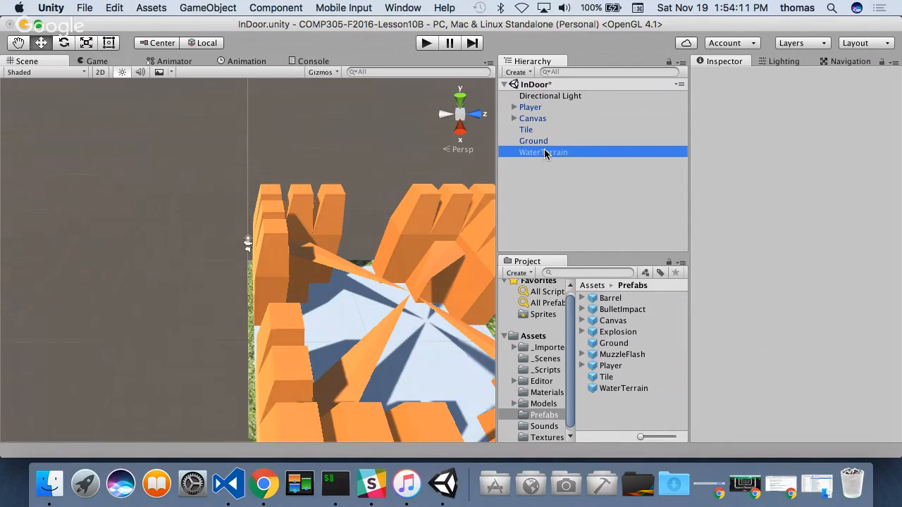
shift+click(540, 142)
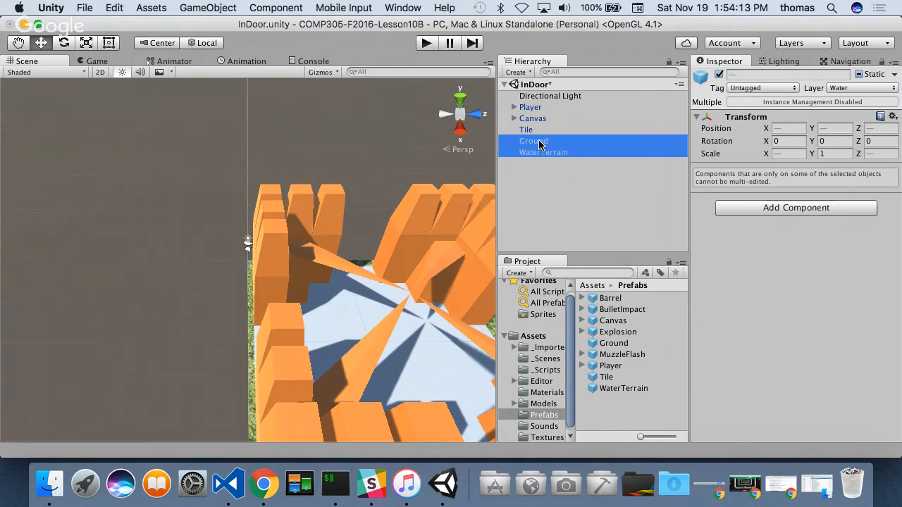
right_click(540, 144)
click(581, 210)
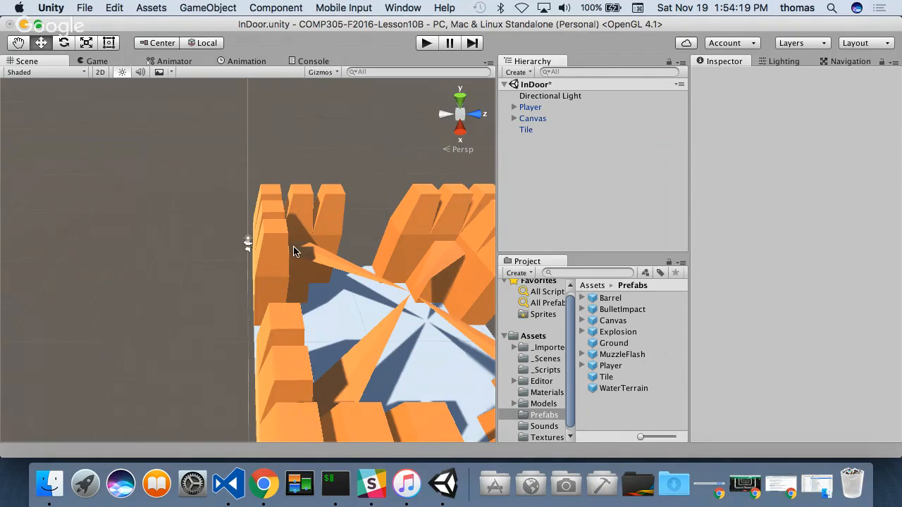
- Set the Tile object's position to 0 on both the X and Z axes
click(288, 218)
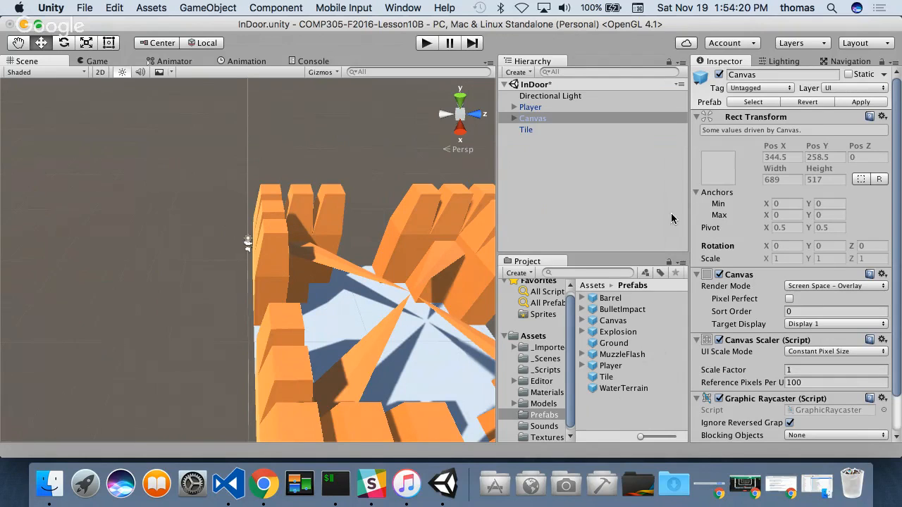
click(528, 130)
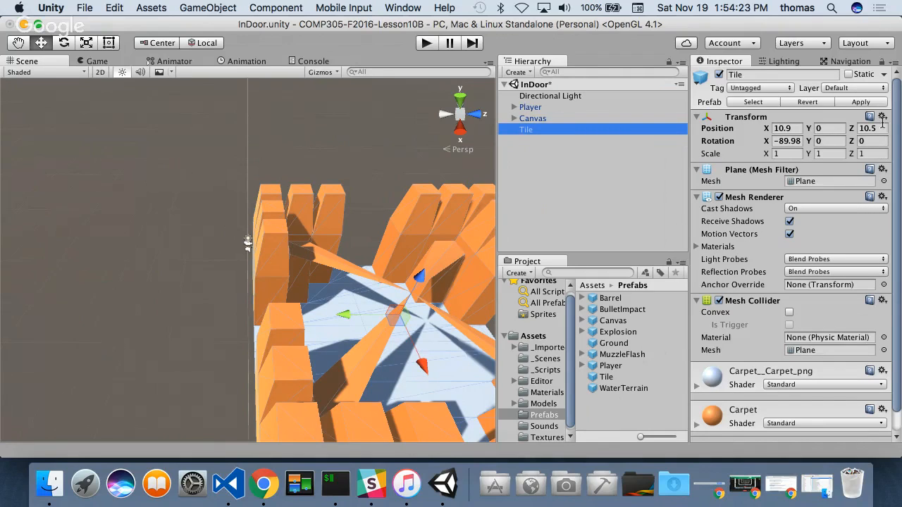
click(795, 128)
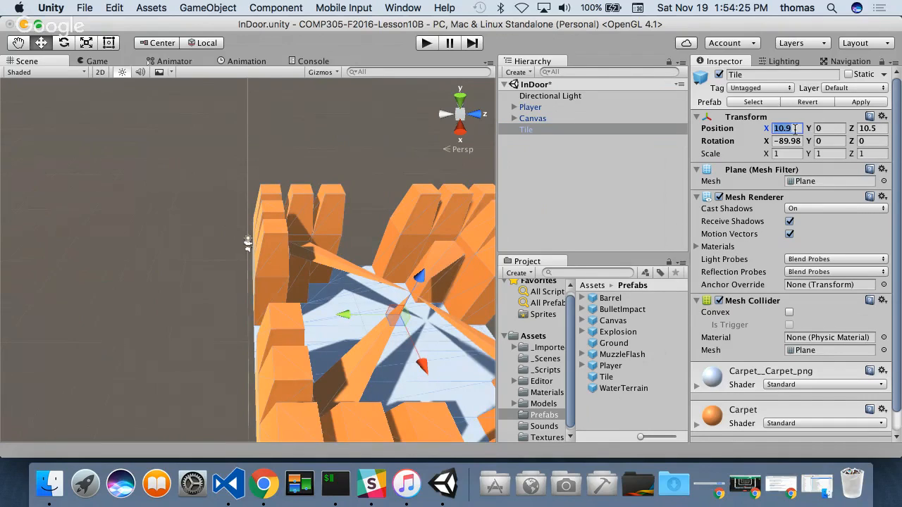
text(0)
click(863, 128)
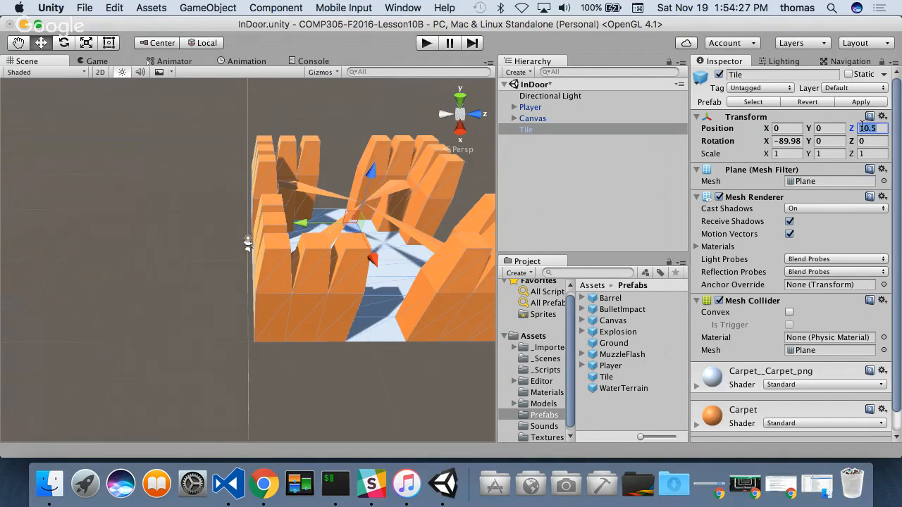
text(0)
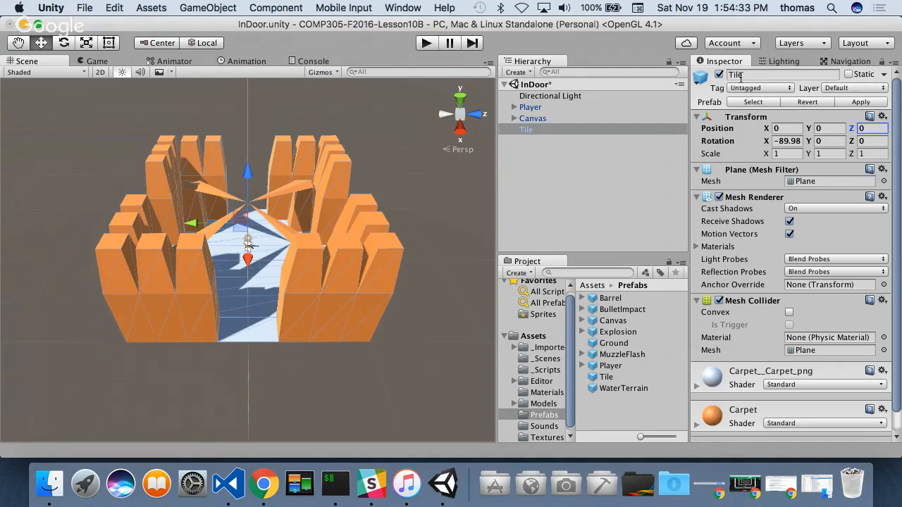
- Look through the available layers and tags for the Tile object without changing either one
click(848, 88)
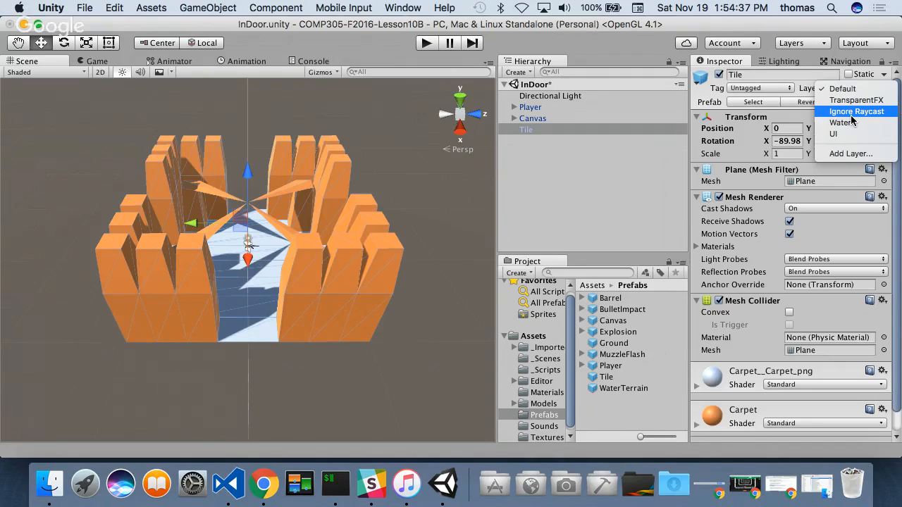
click(775, 91)
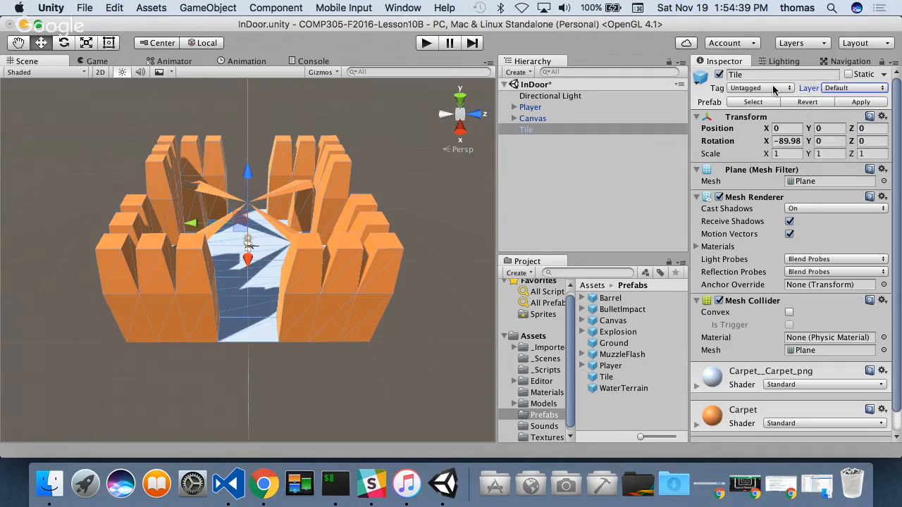
click(774, 90)
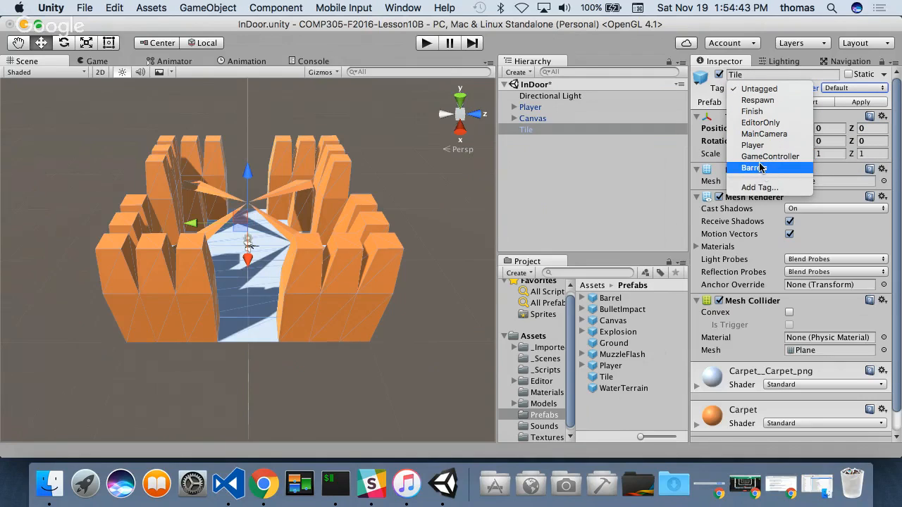
click(592, 198)
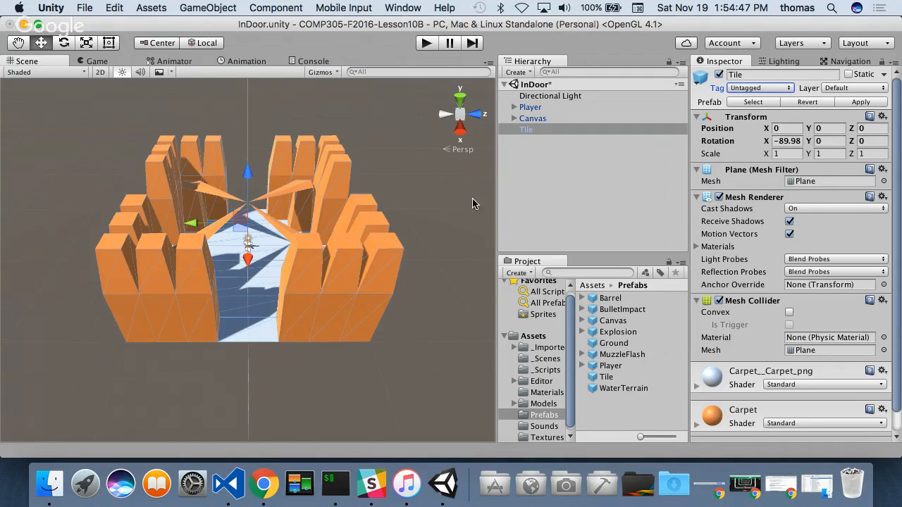
- Define a new layer named Gun in User Layer 8 of the project's layer list
click(871, 90)
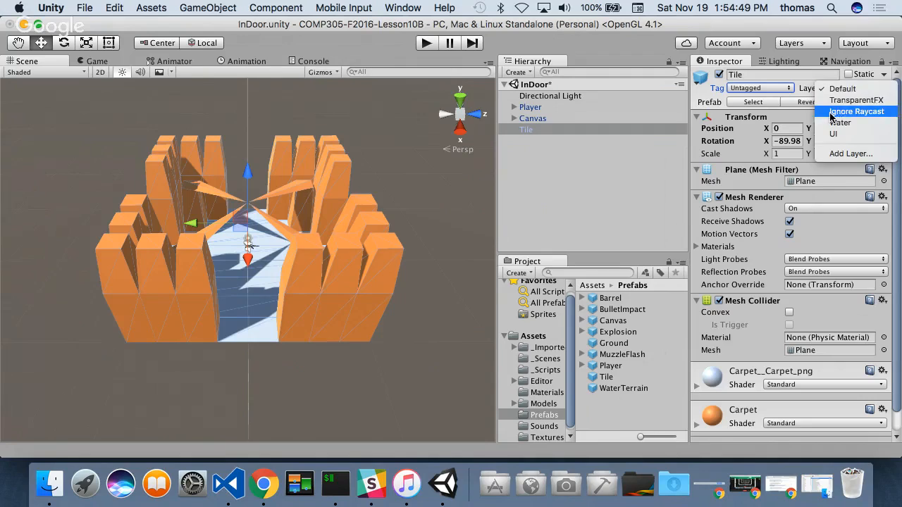
click(831, 153)
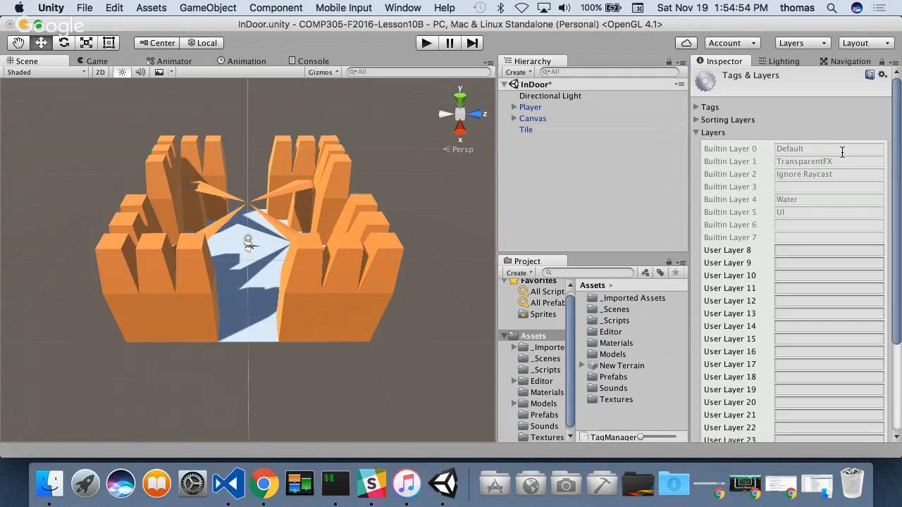
click(794, 250)
text(Gun)
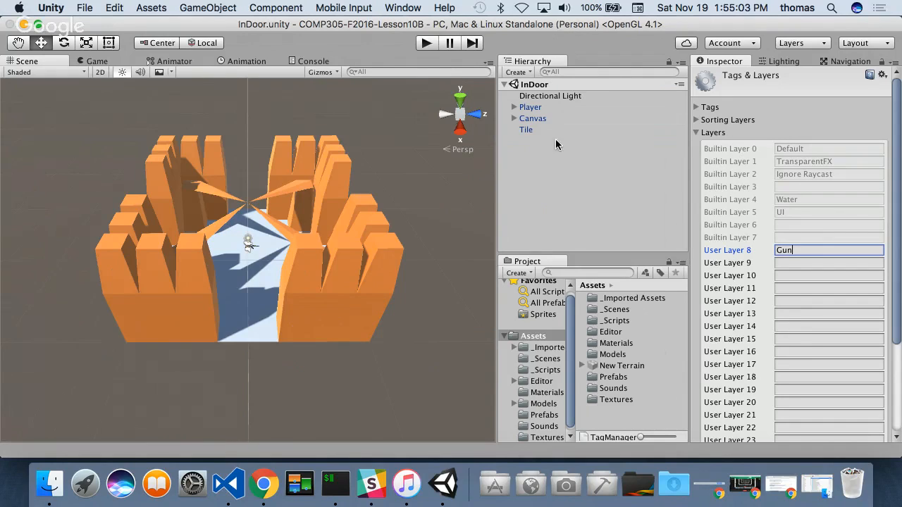
- Check the layer assignments of the GunCam, Rifle, FlashPoint and PlayerCam objects nested under Player
click(513, 107)
click(524, 118)
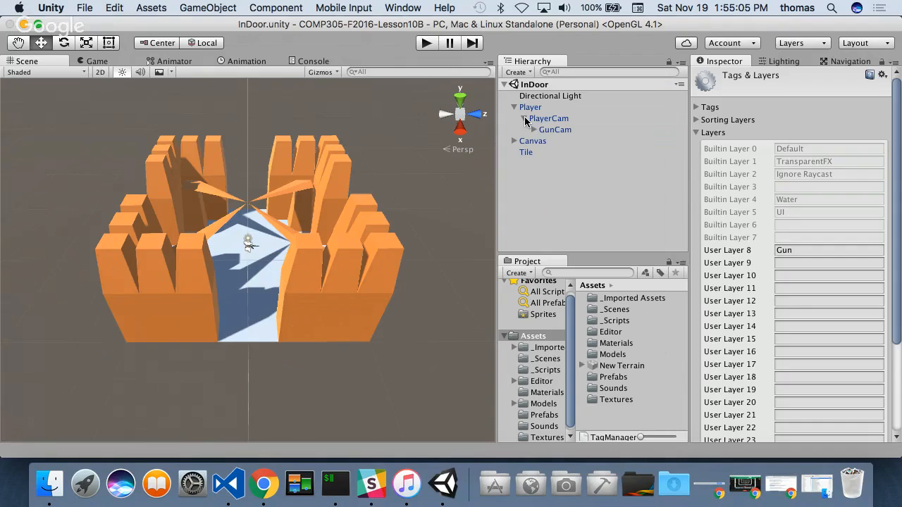
click(546, 132)
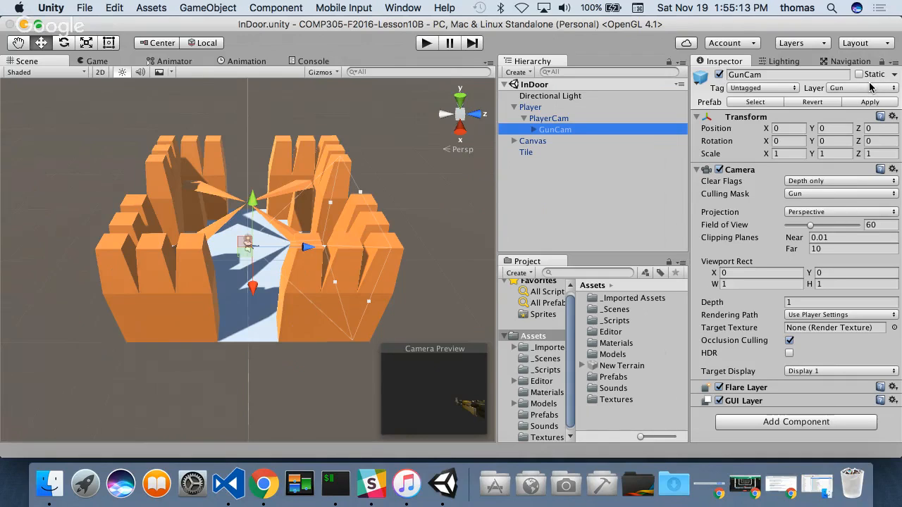
click(532, 129)
click(560, 141)
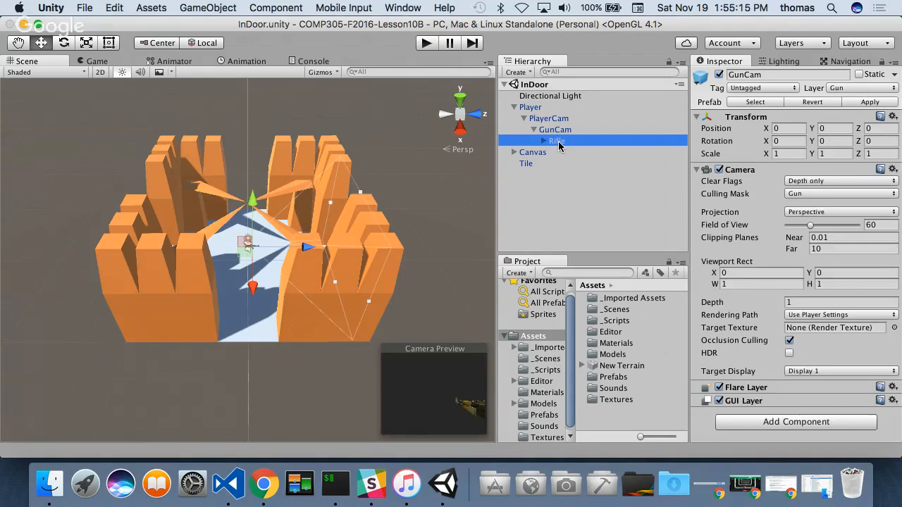
click(543, 141)
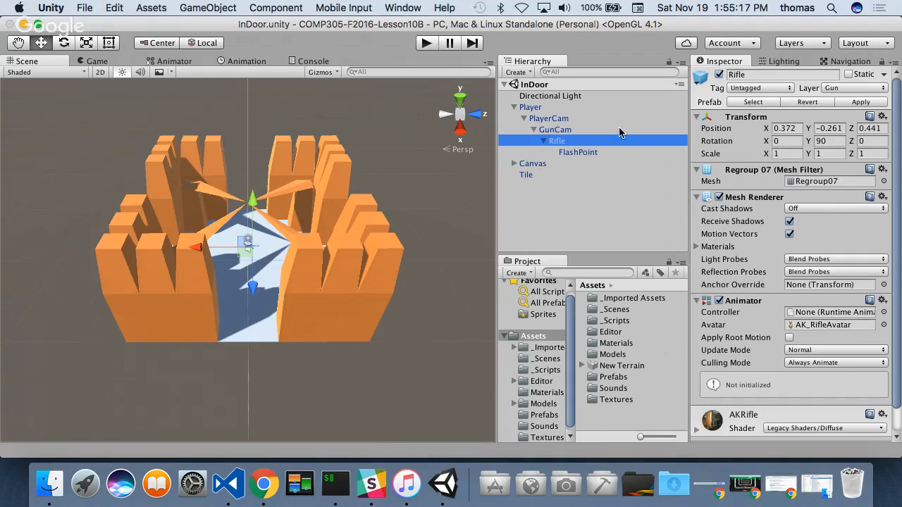
click(581, 153)
click(542, 119)
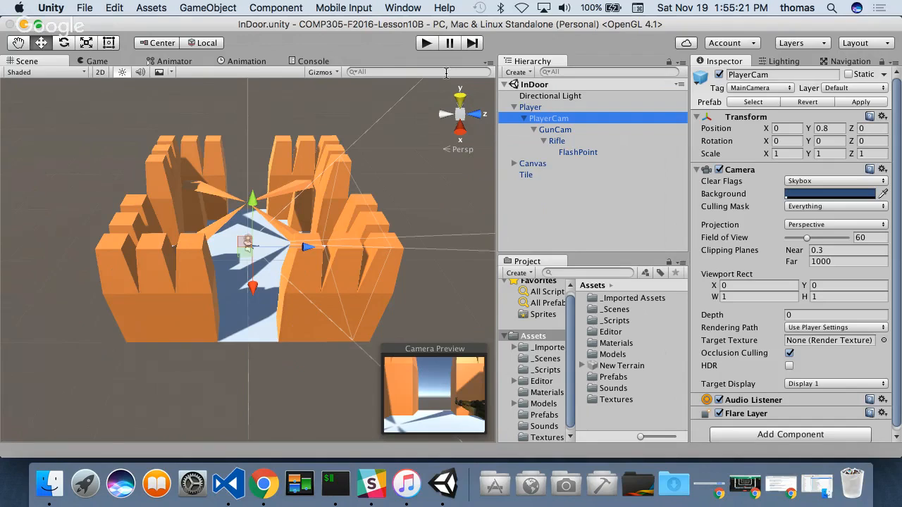
- Play-test the InDoor scene by looking around and firing the rifle, and stop the game
click(435, 45)
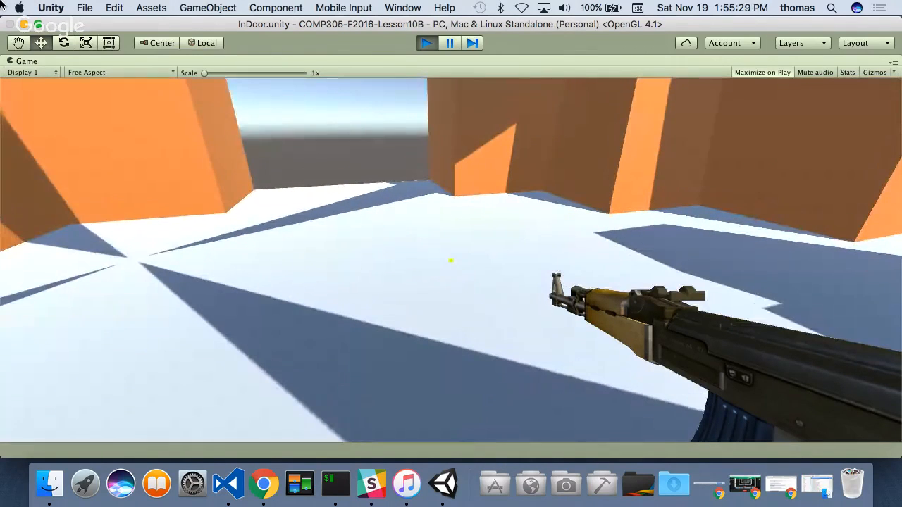
click(2, 5)
click(1, 4)
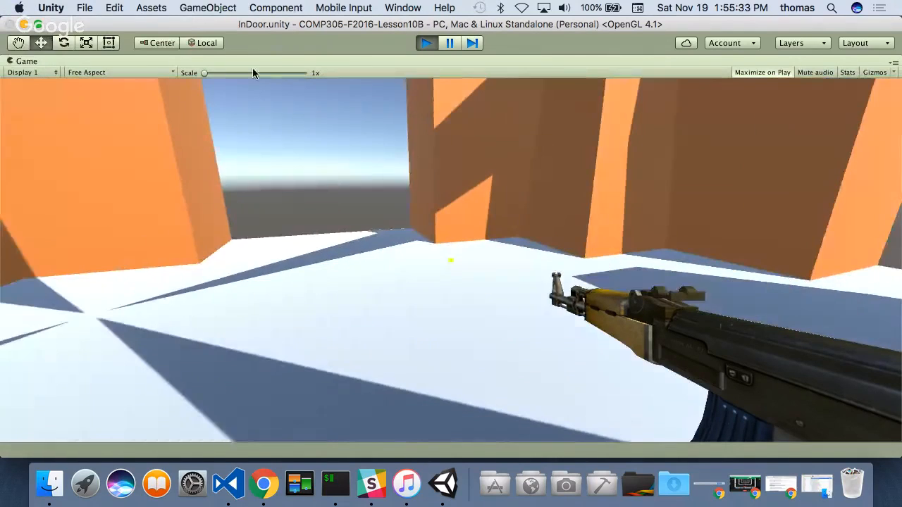
click(451, 240)
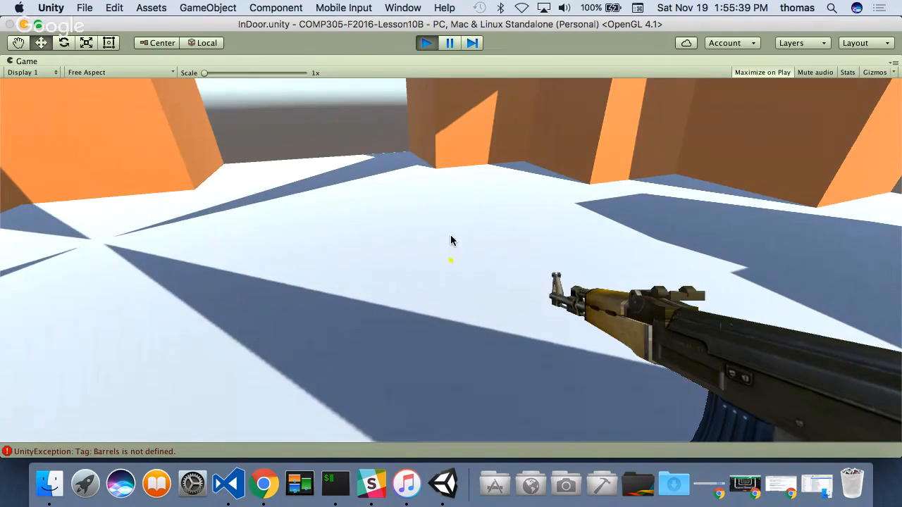
key(super+p)
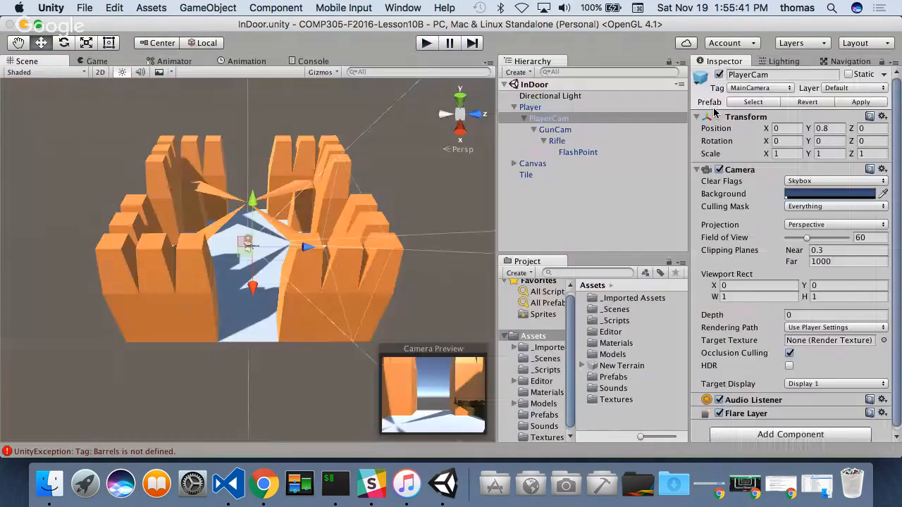
- Add a new tag named Barrels to the project's tag list
click(780, 89)
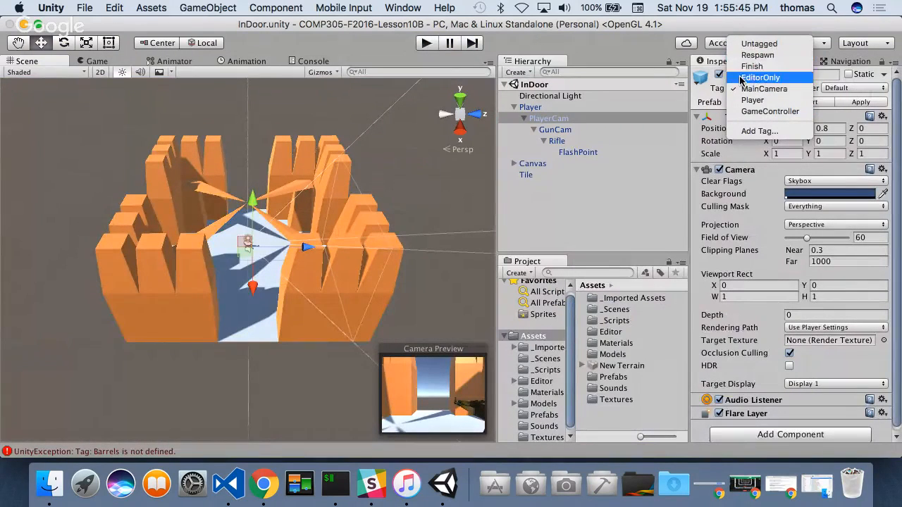
click(611, 212)
click(751, 89)
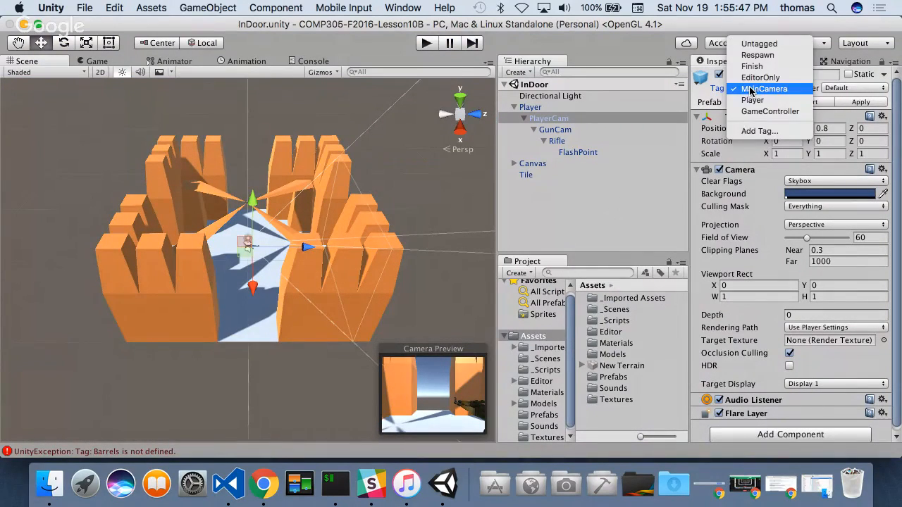
click(761, 131)
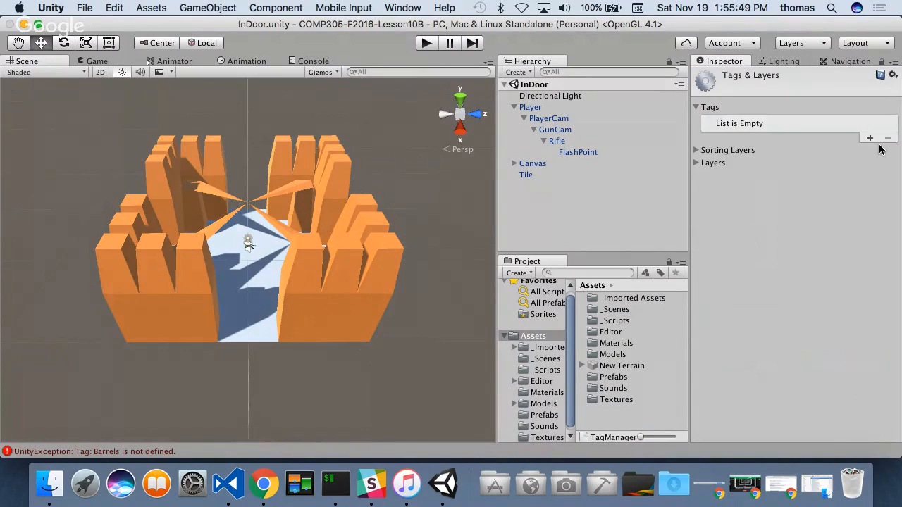
click(869, 138)
click(738, 124)
text(Barre)
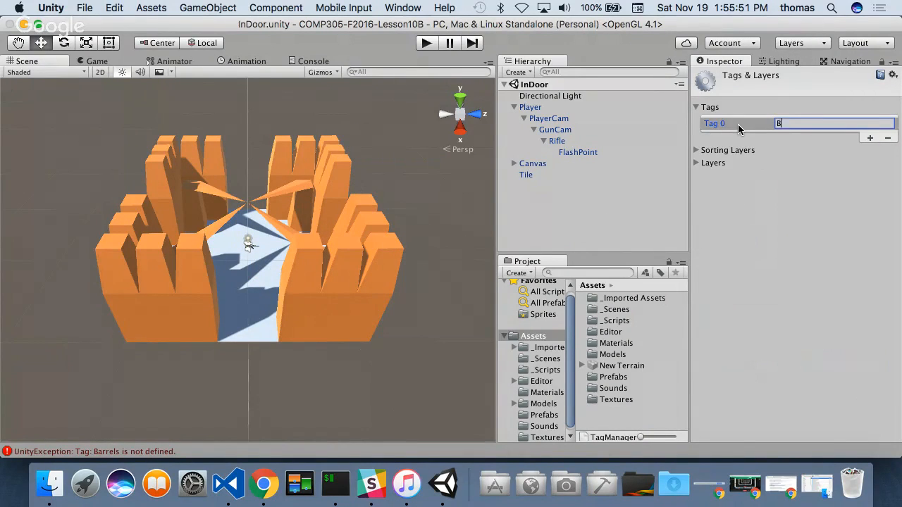
text(ls)
- Run the InDoor scene again, fire the rifle at the floor and walls, and stop play mode
click(427, 43)
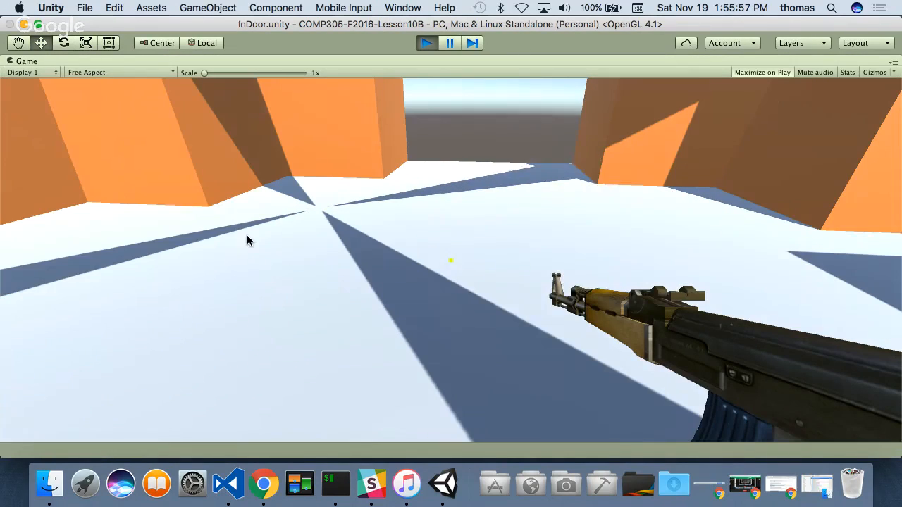
click(246, 236)
click(246, 236)
click(246, 236)
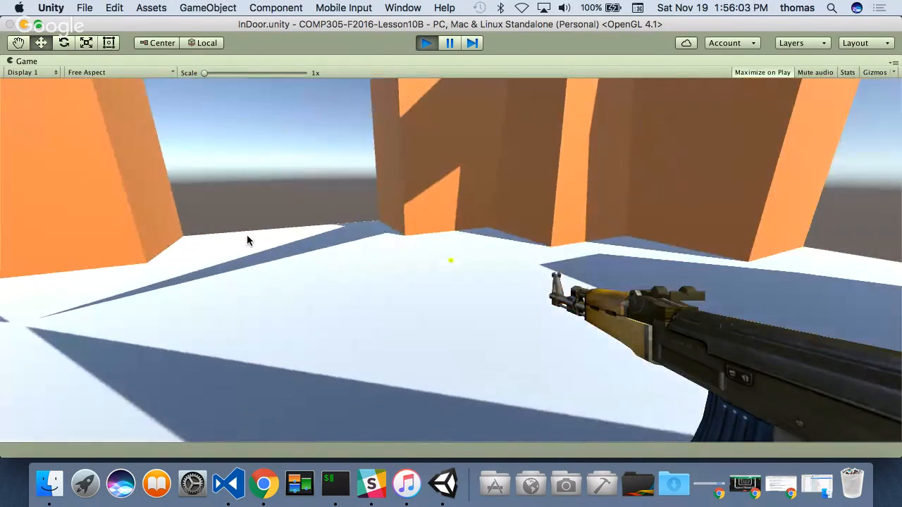
click(247, 236)
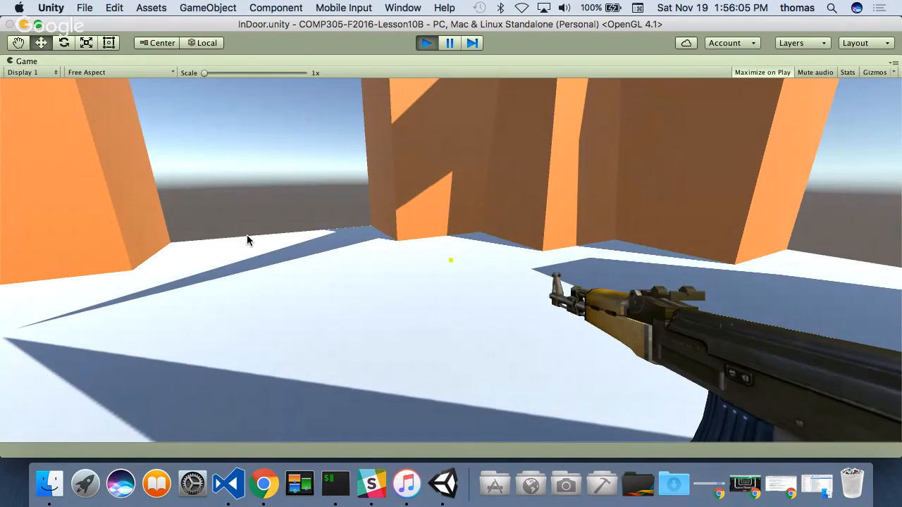
click(247, 236)
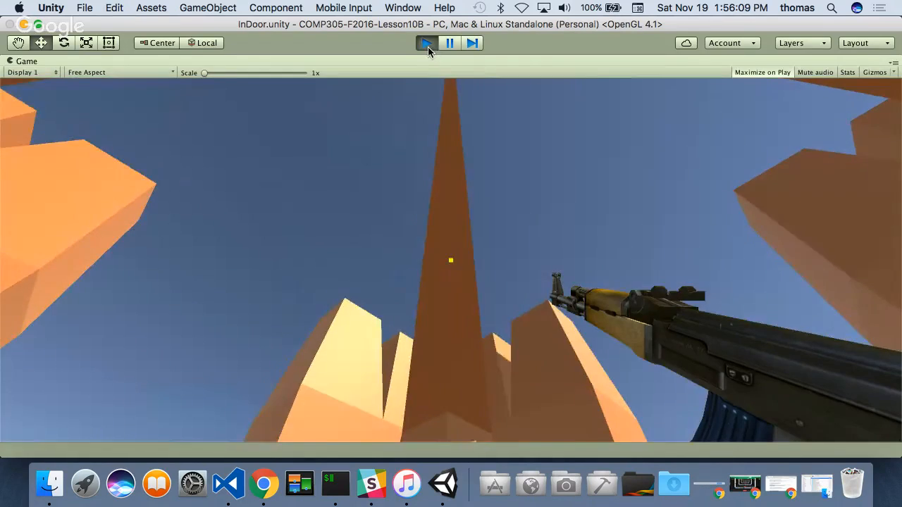
click(427, 43)
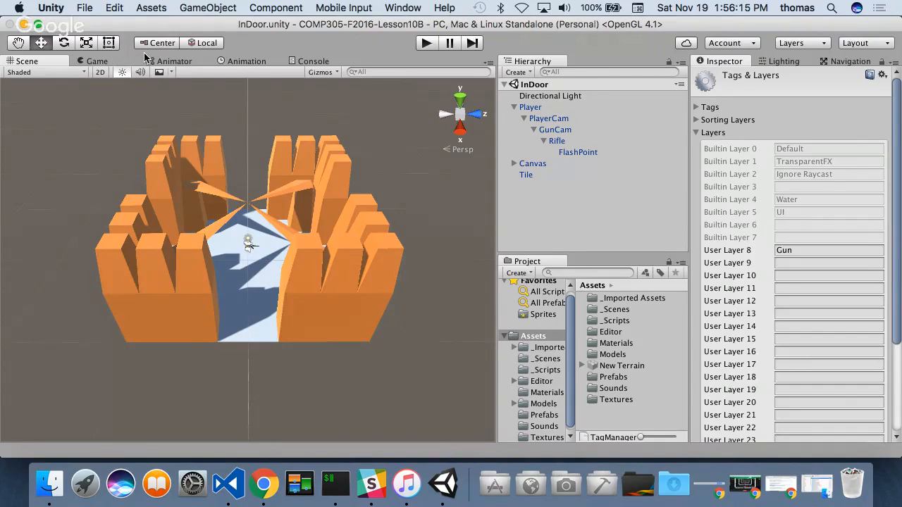
- Select WebGL as the platform in the build settings and add the open InDoor scene to the build
click(86, 9)
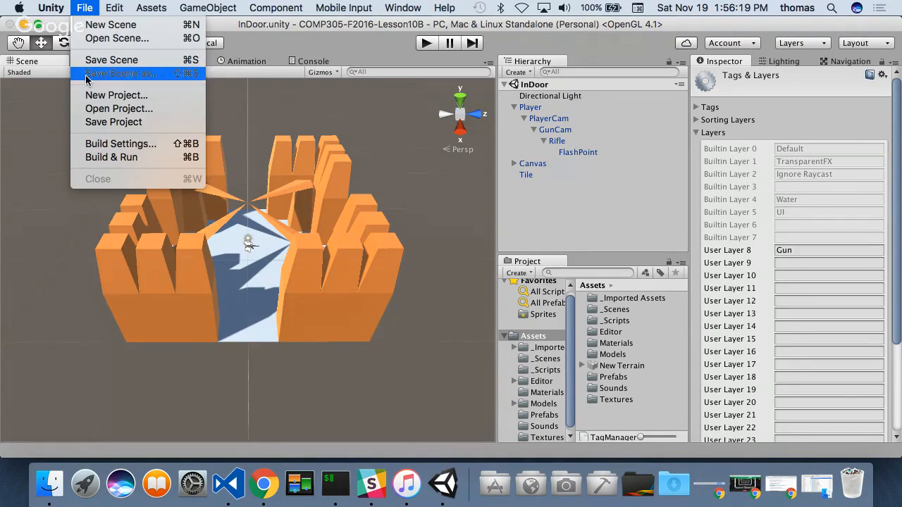
click(101, 158)
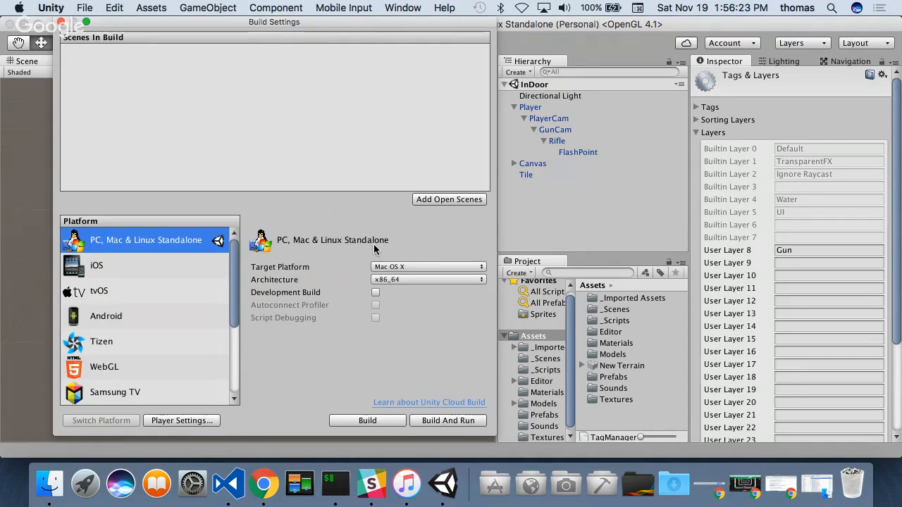
click(109, 368)
click(455, 200)
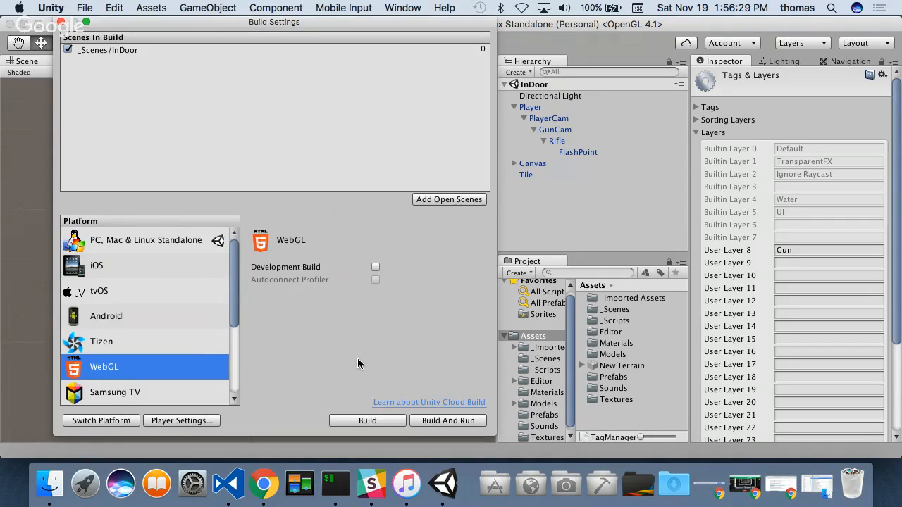
- Build and run the WebGL version, saving it as WebGL inside a new Builds folder in the project directory
click(445, 421)
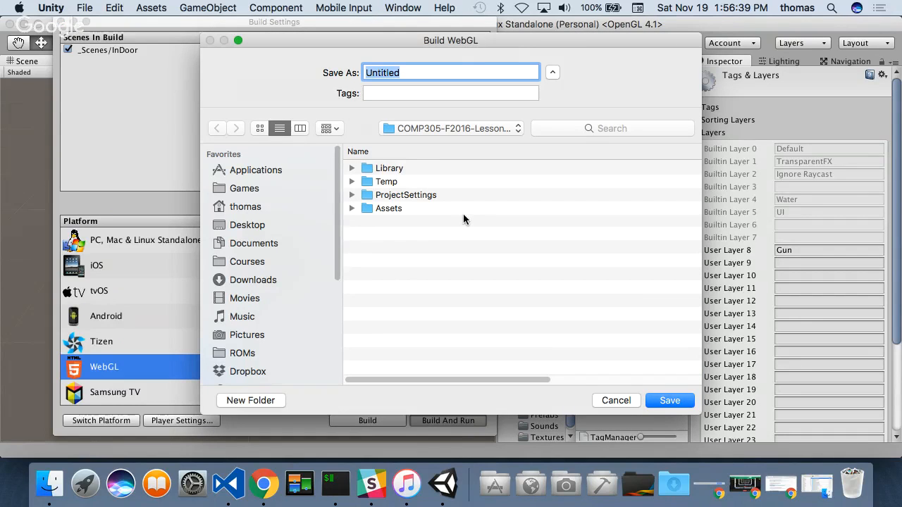
click(269, 400)
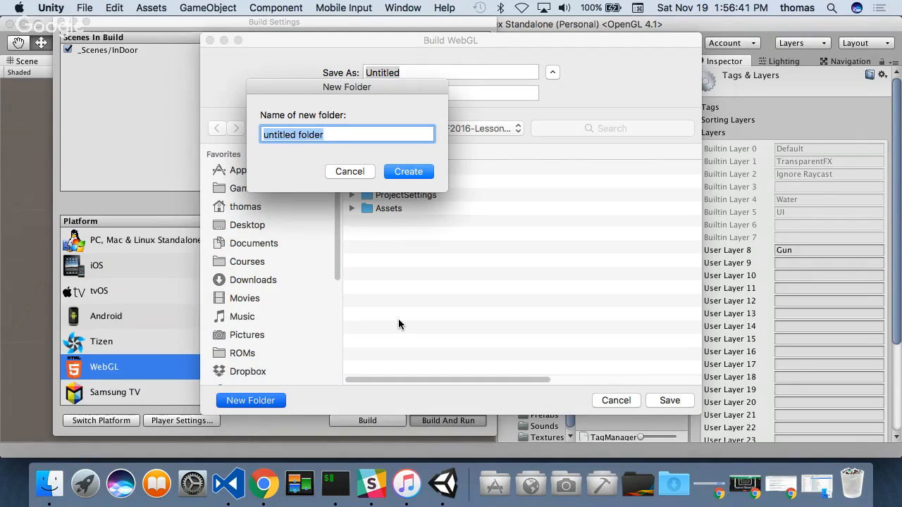
text(Builds)
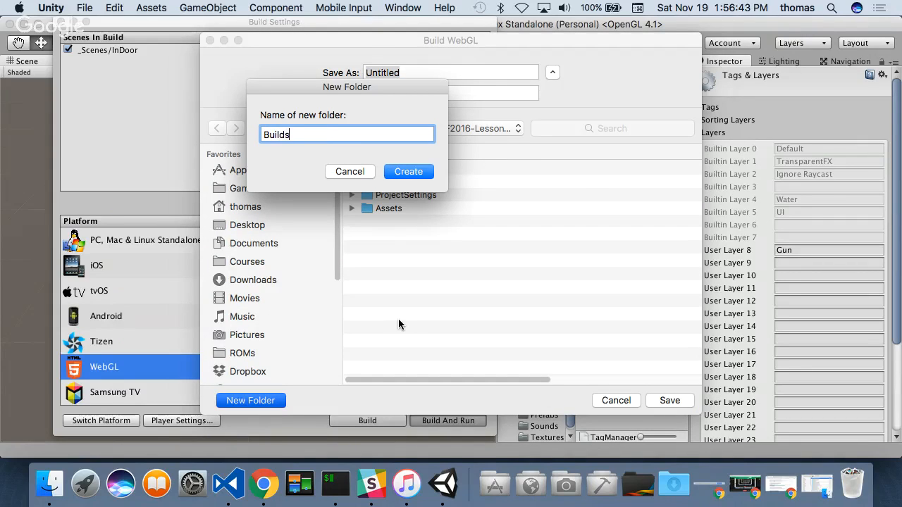
click(406, 172)
text(WebGL)
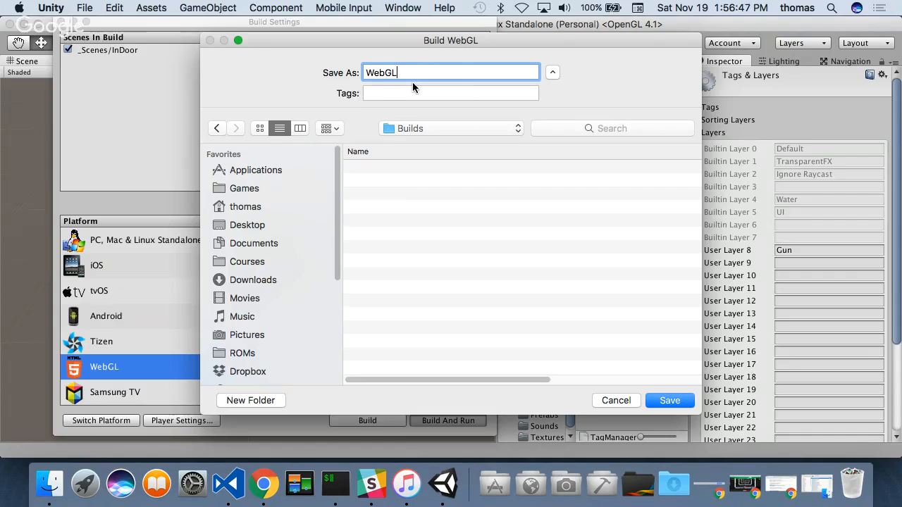
key(Return)
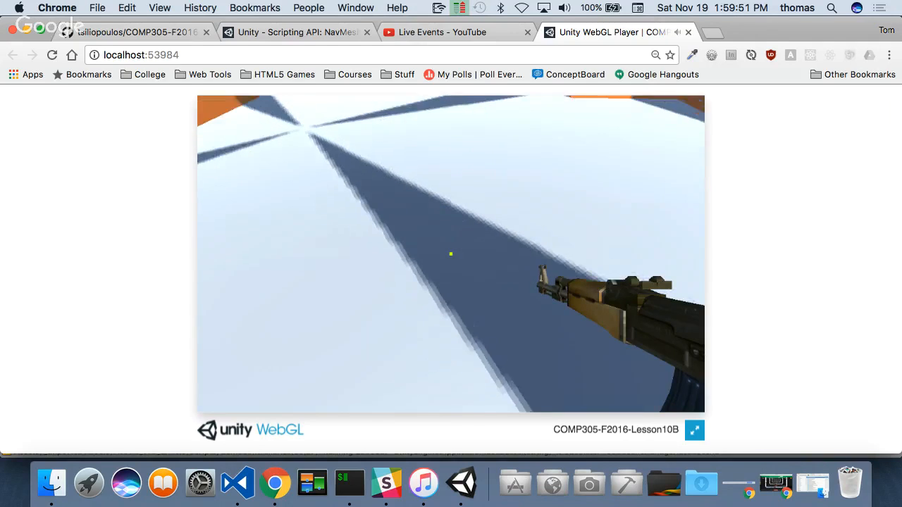
- Try out the WebGL build in the browser by looking around and firing, and close its page
click(451, 254)
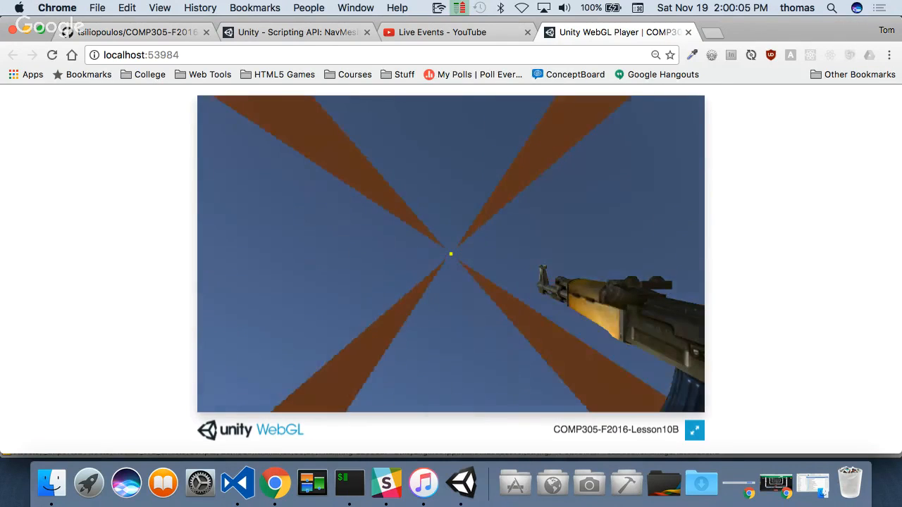
key(Escape)
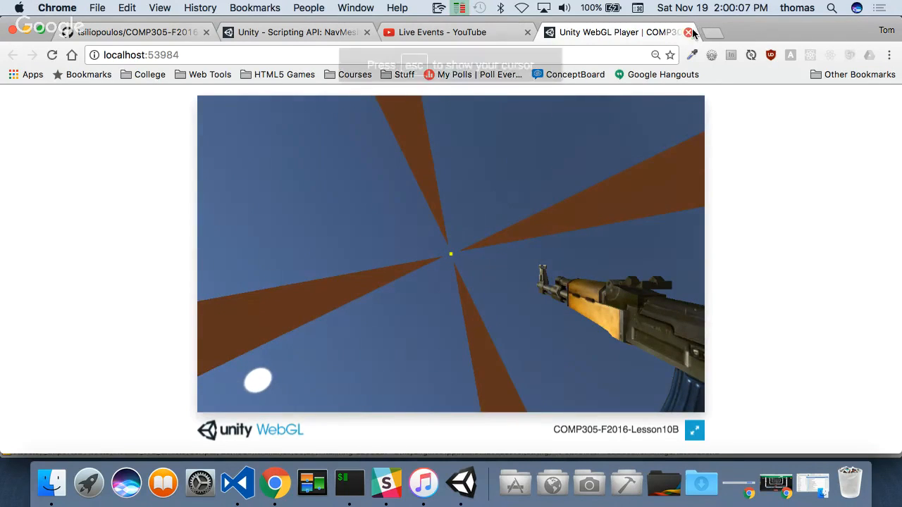
click(688, 32)
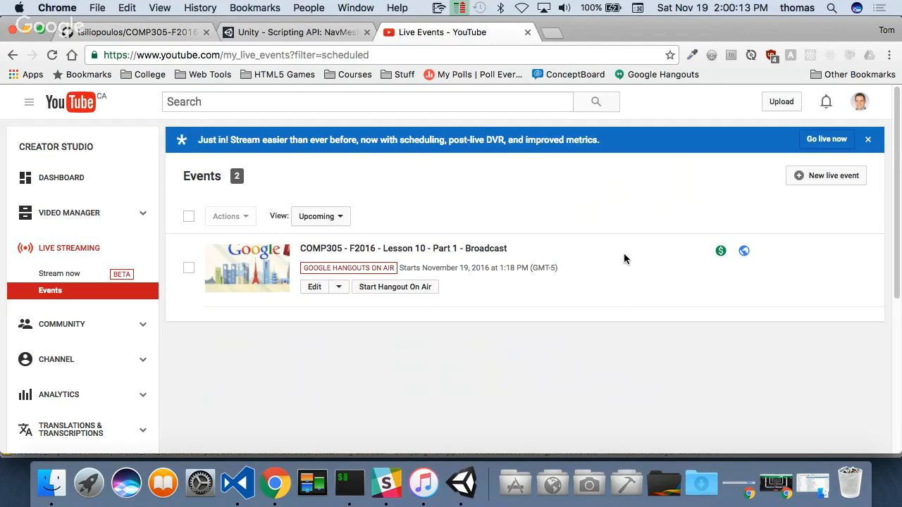
- Switch back to Unity, close the build settings and save the project
click(462, 483)
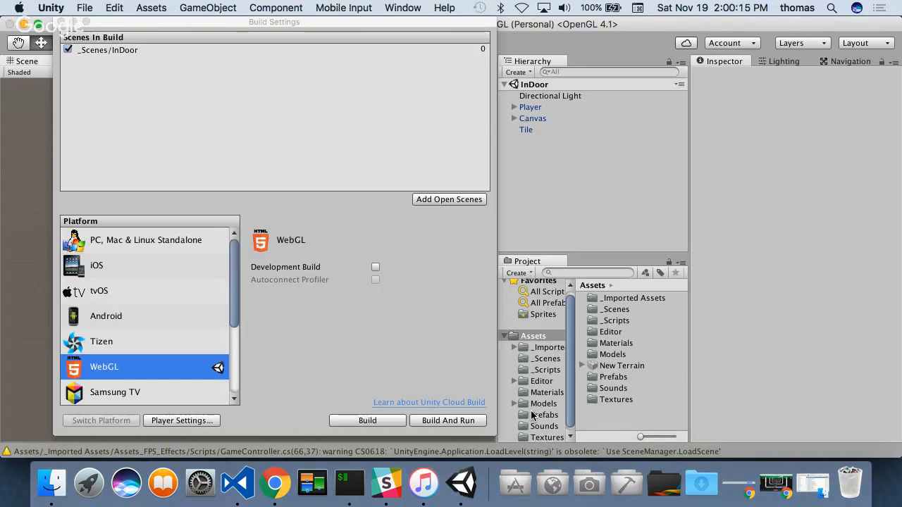
click(60, 22)
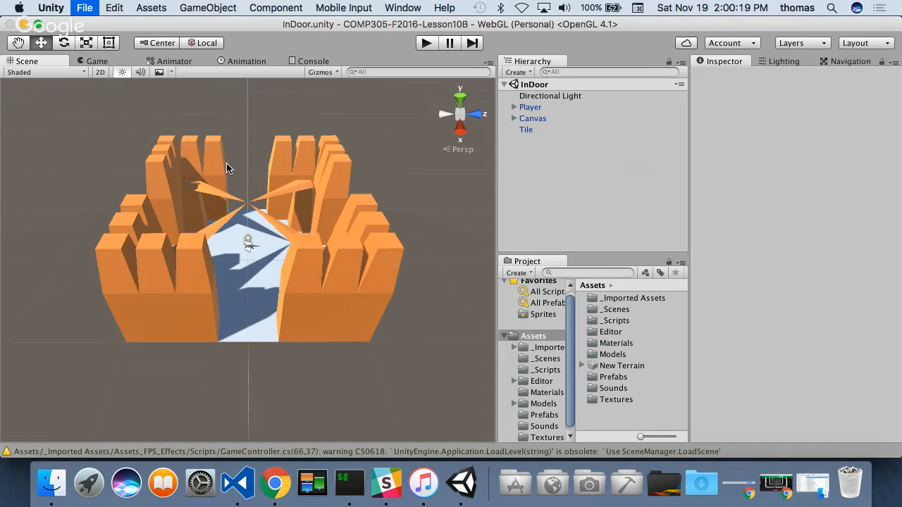
click(85, 9)
click(113, 122)
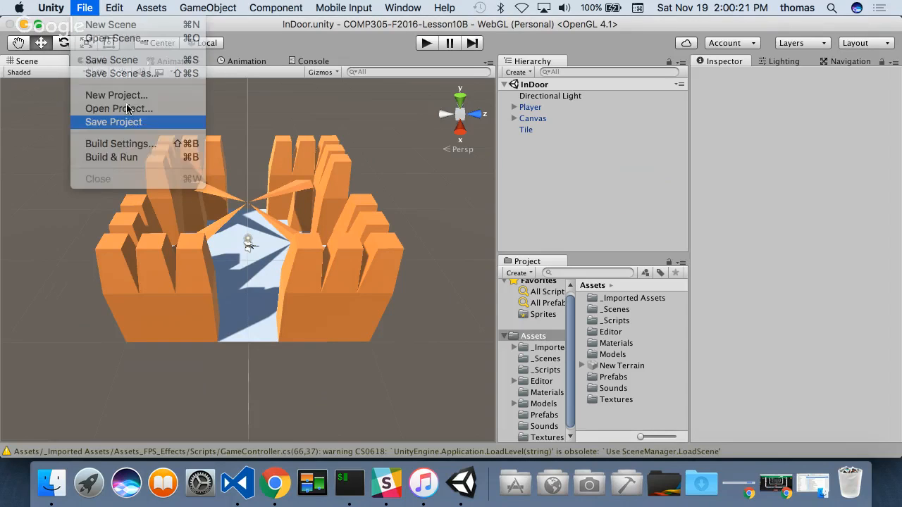
- Quit Unity and stage all changes of the COMP305-F2016-Lesson10B project in iTerm with git add
click(55, 8)
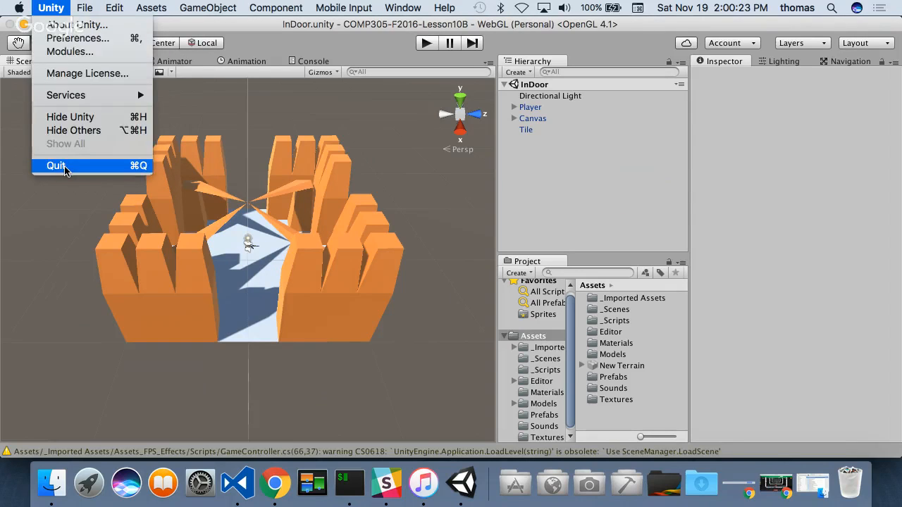
click(66, 167)
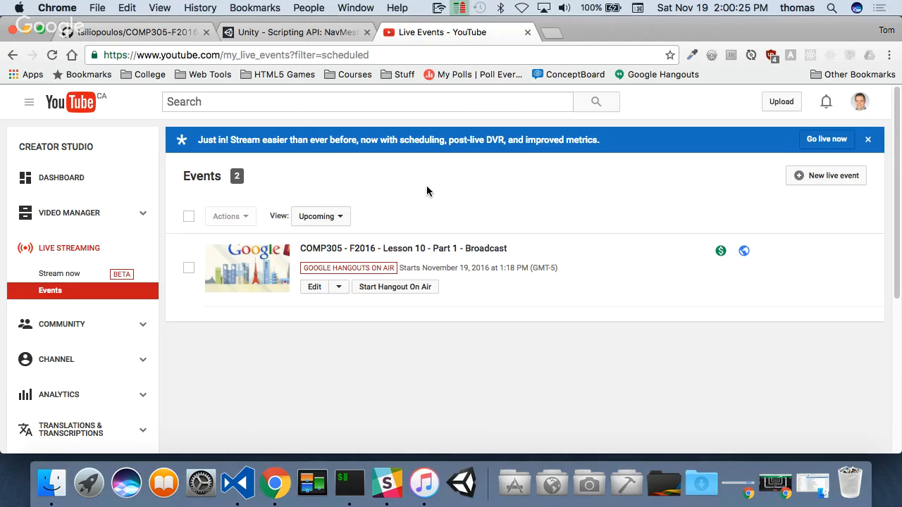
click(368, 493)
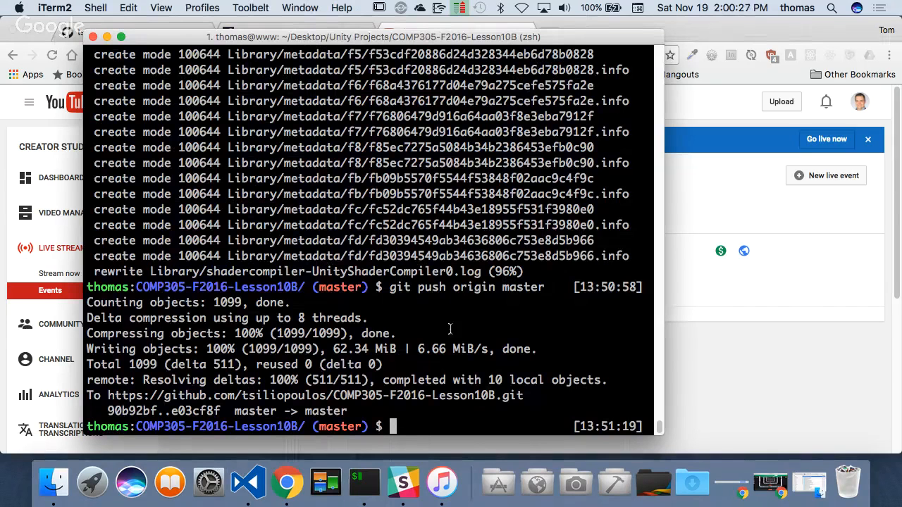
key(ctrl+l)
text(git add .)
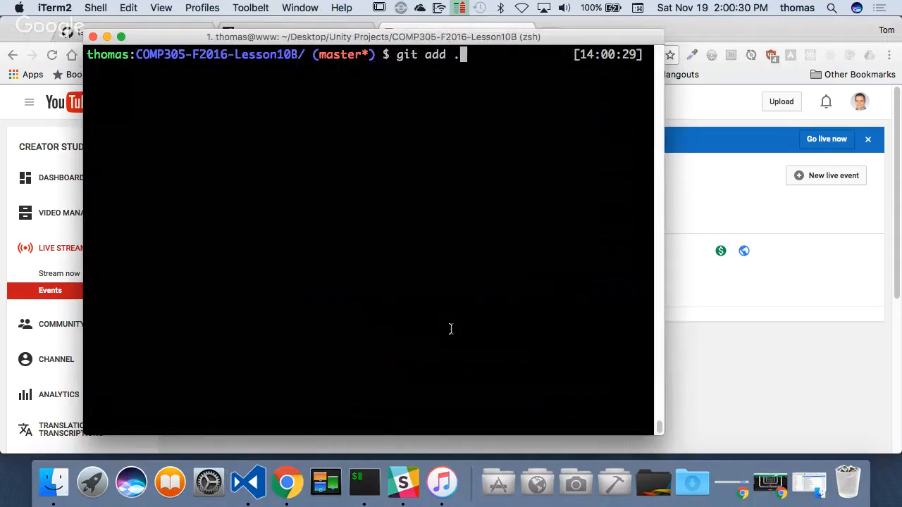
key(Return)
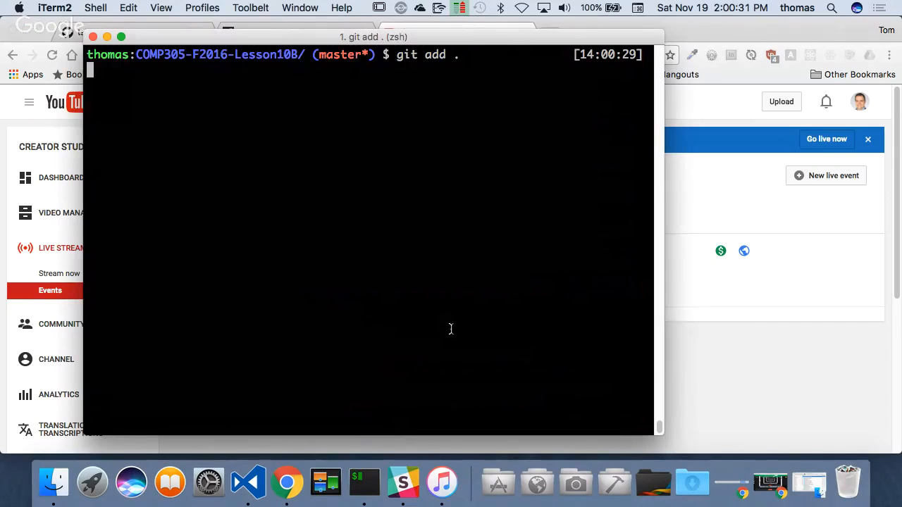
- Commit the staged changes with the message "updated outdoor scene" and push the master branch to origin
text(g)
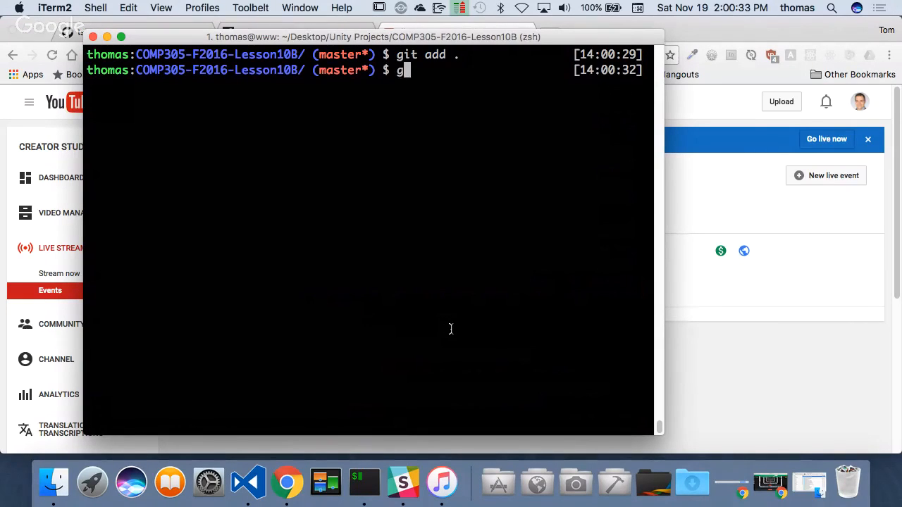
text(it commit -m ")
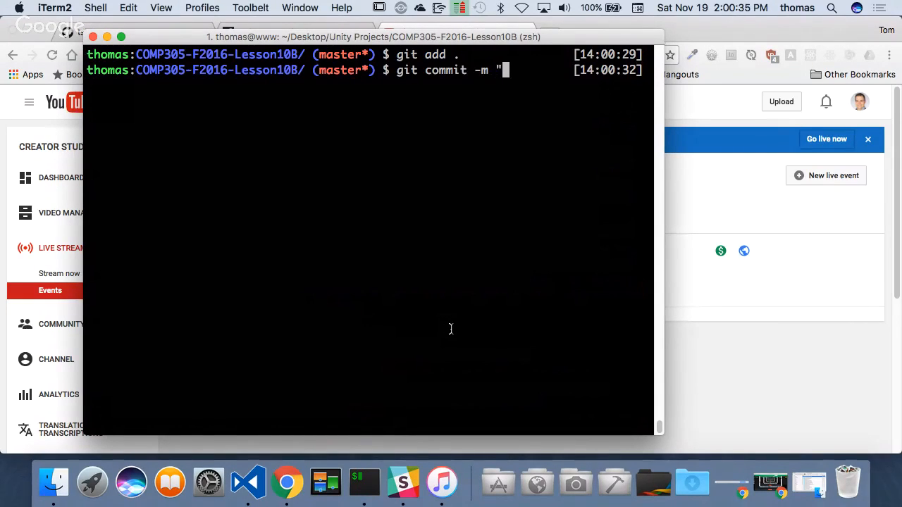
text(upd)
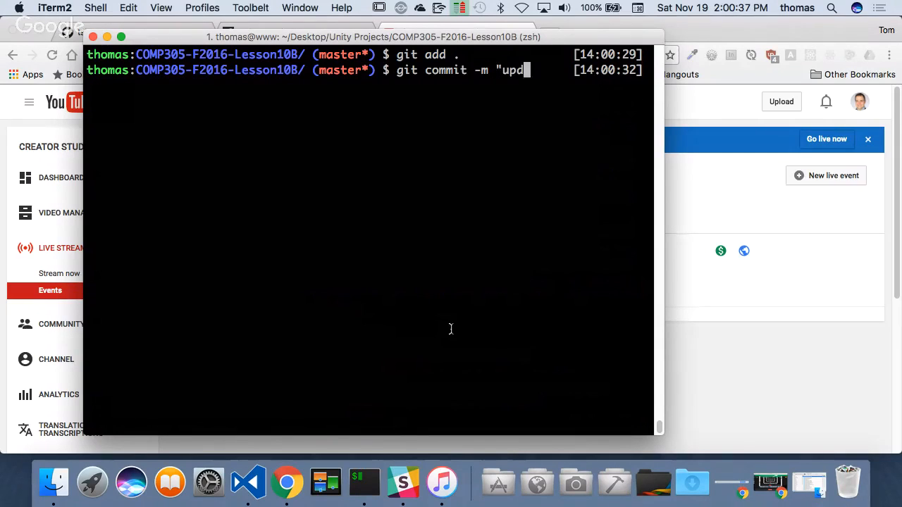
text(ated outdoor)
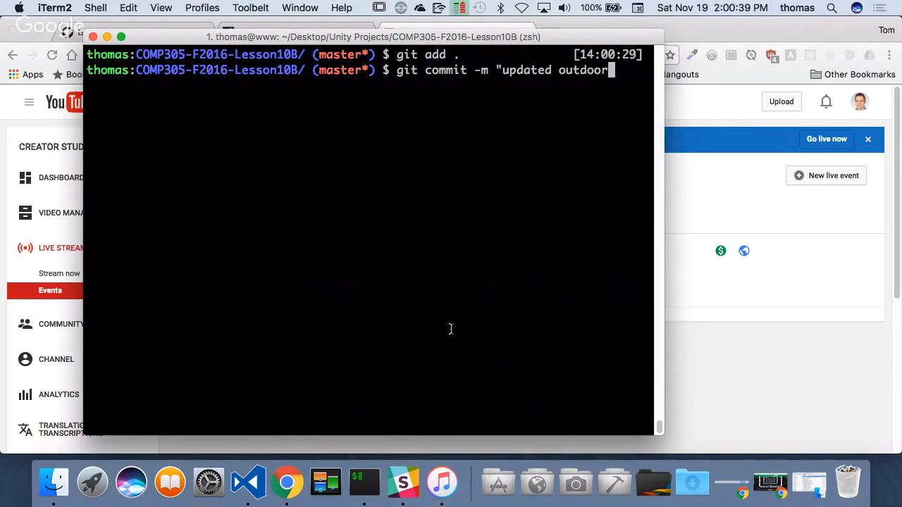
text( scene")
key(Return)
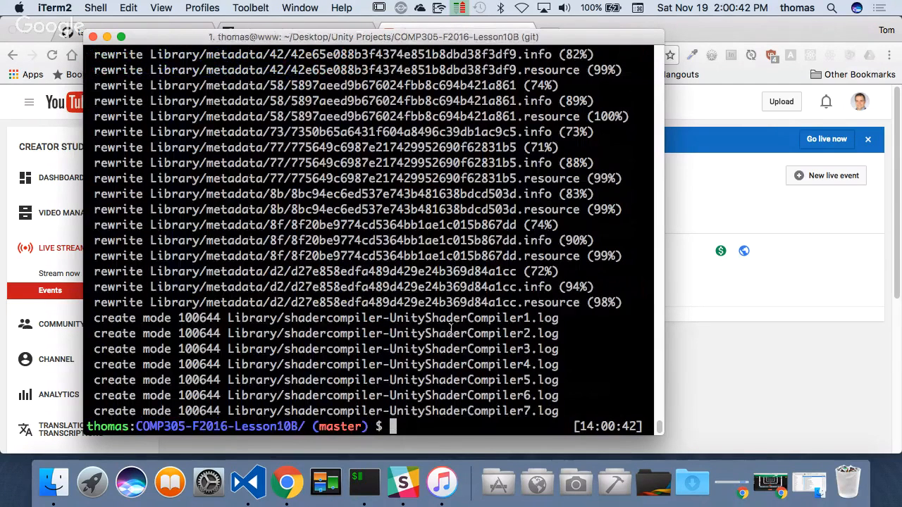
text(git push origin master)
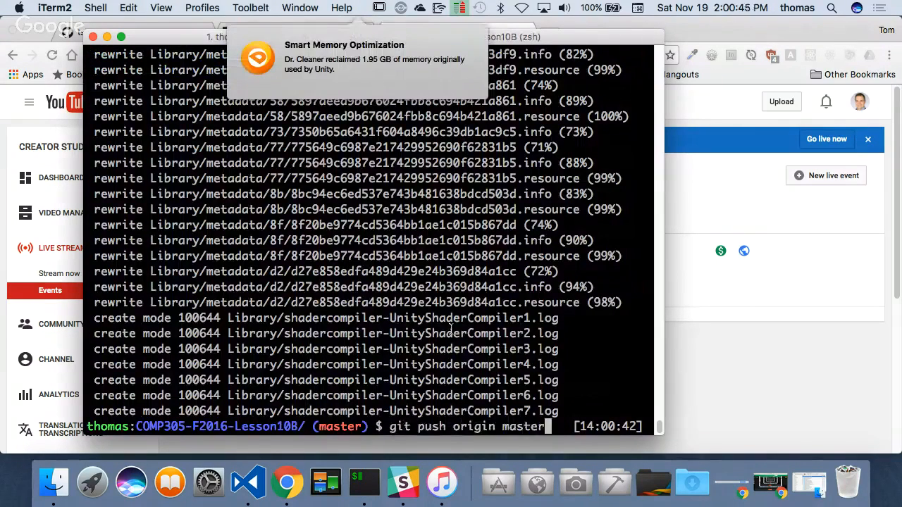
key(Return)
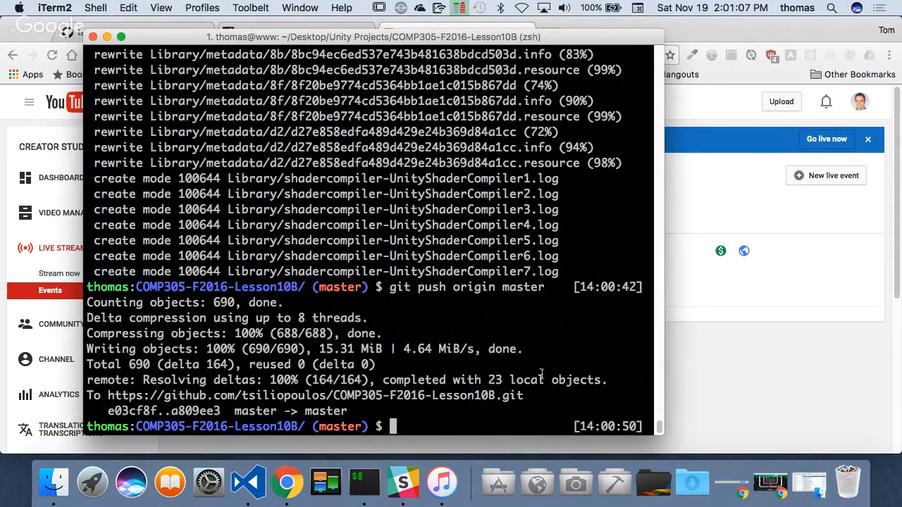
- Switch to Chrome and reload the COMP305-F2016-Lesson10B repository page on GitHub to check the pushed commit
click(721, 175)
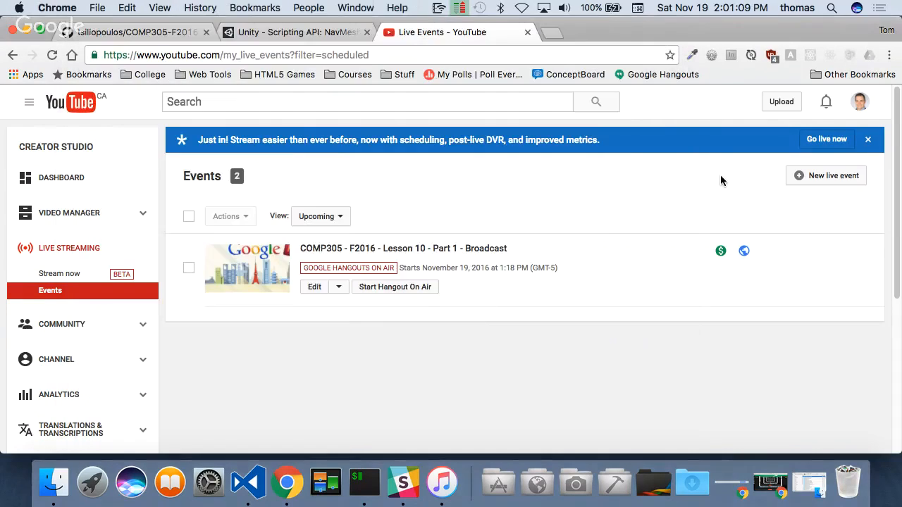
click(131, 32)
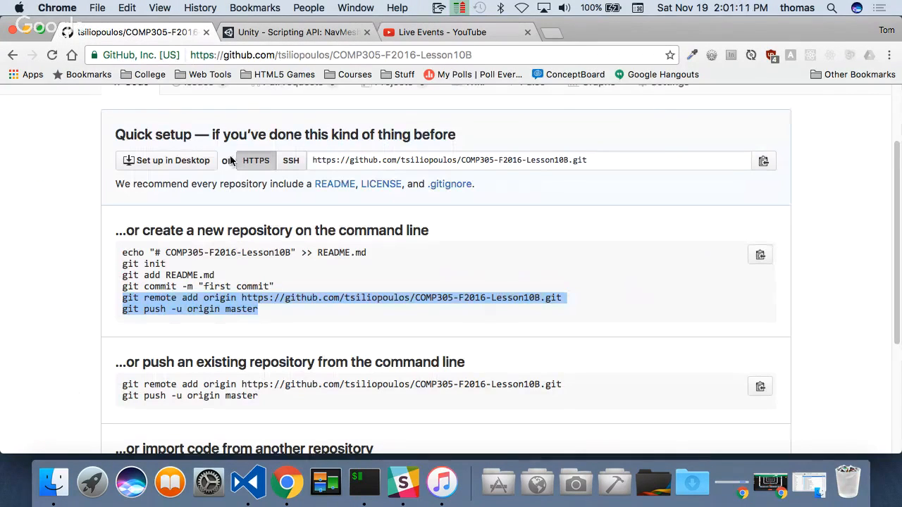
click(53, 56)
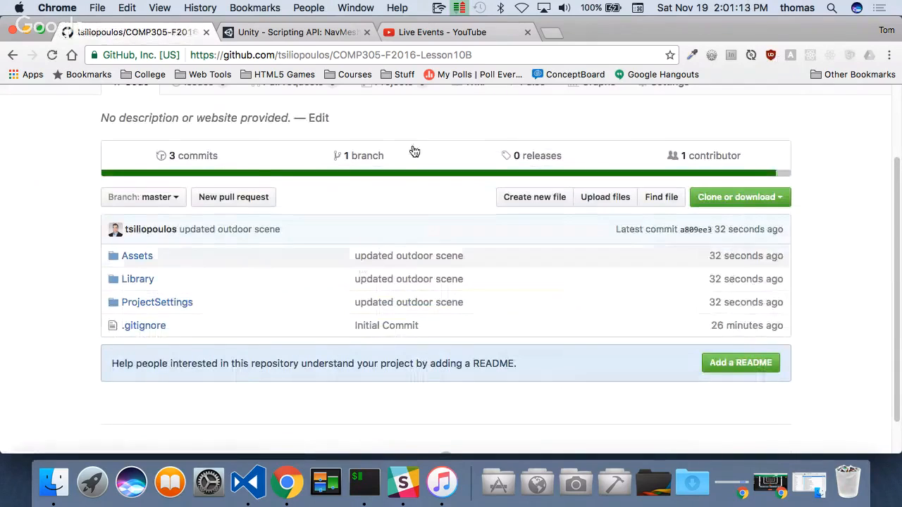
scroll(413, 151, up, 3)
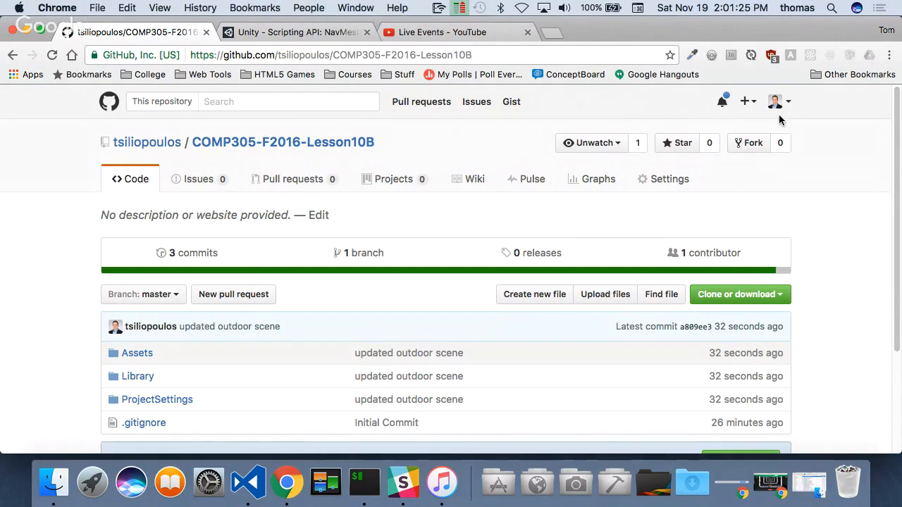
- Delete the COMP305-F2016-Lesson10B repository from its settings, confirming with the repository name
click(678, 179)
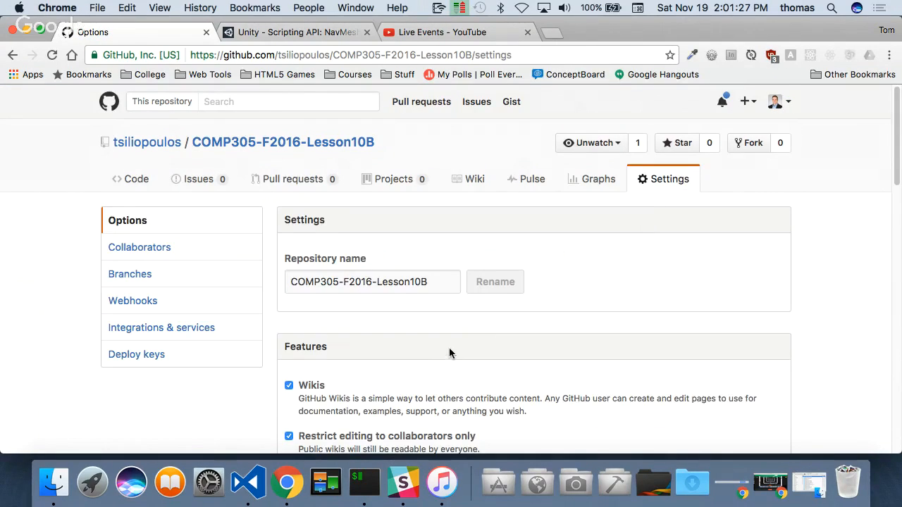
scroll(449, 348, down, 20)
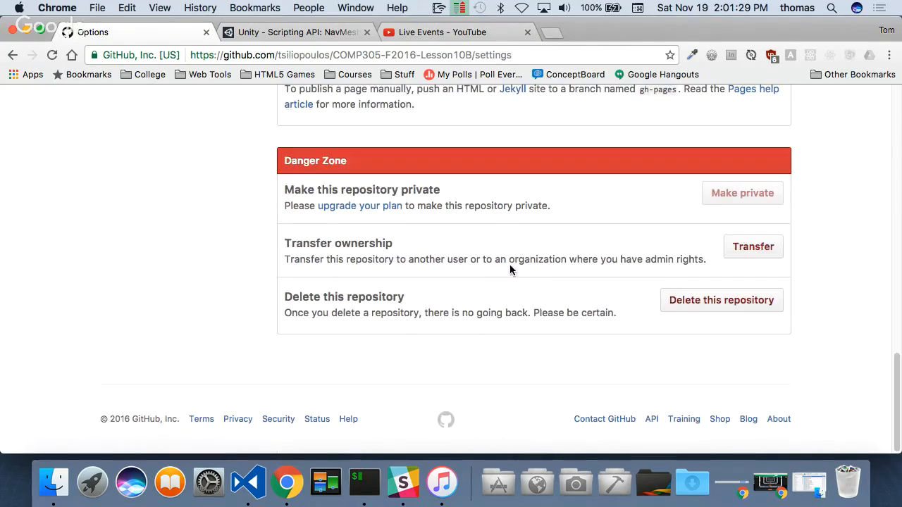
click(725, 303)
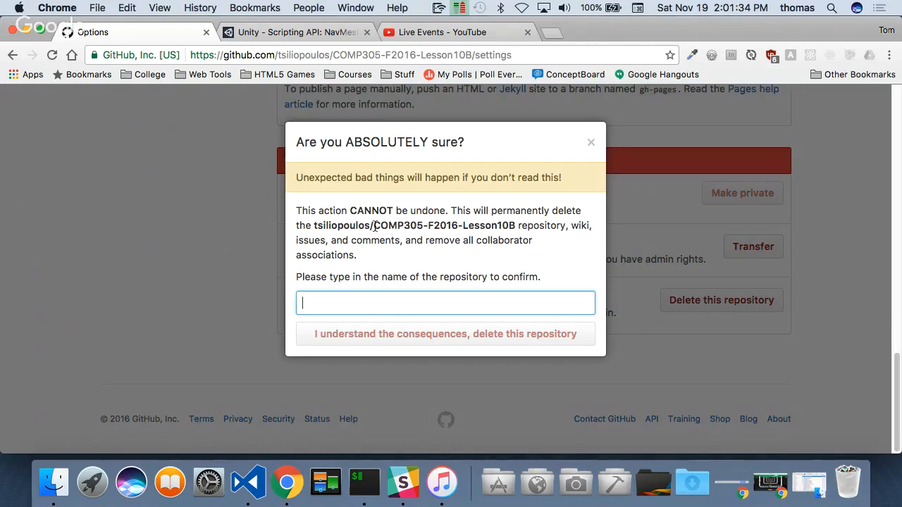
drag(373, 226, 517, 225)
key(super+c)
click(362, 304)
key(super+v)
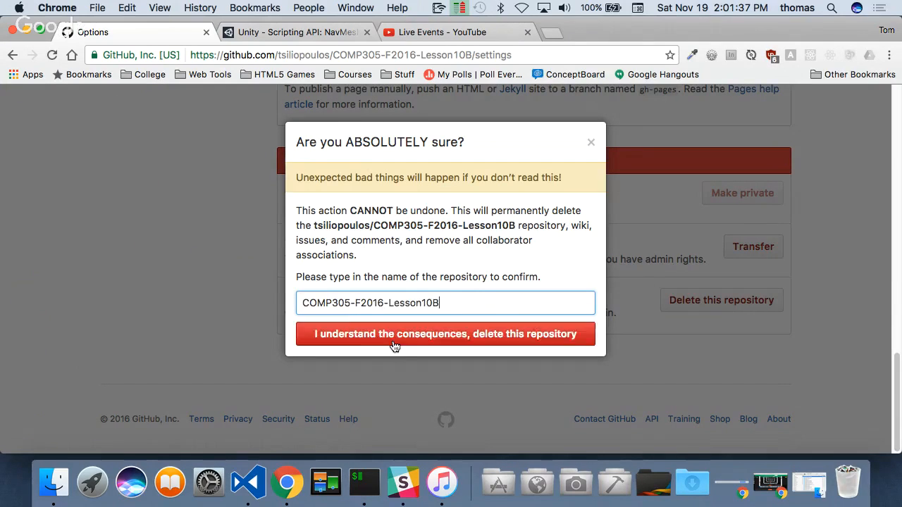
click(394, 338)
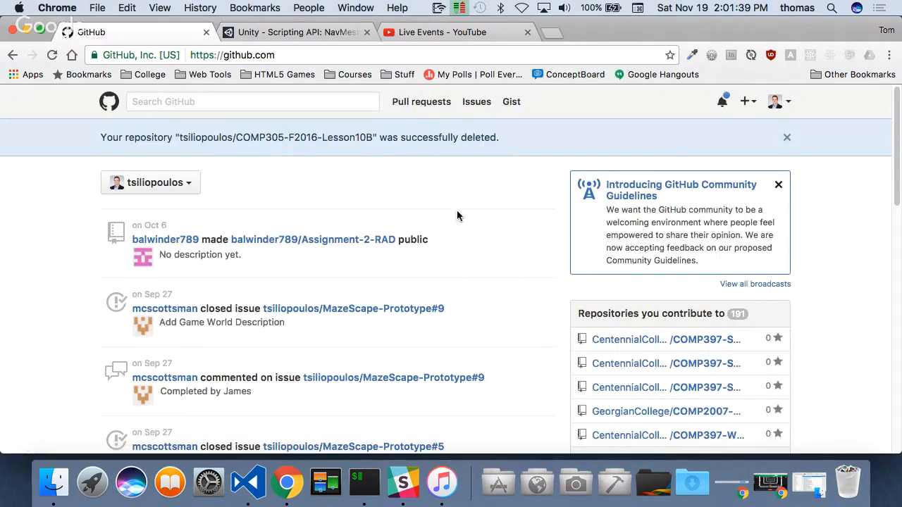
- Start a new GitHub repository and choose CentennialCollege as its owner
click(747, 102)
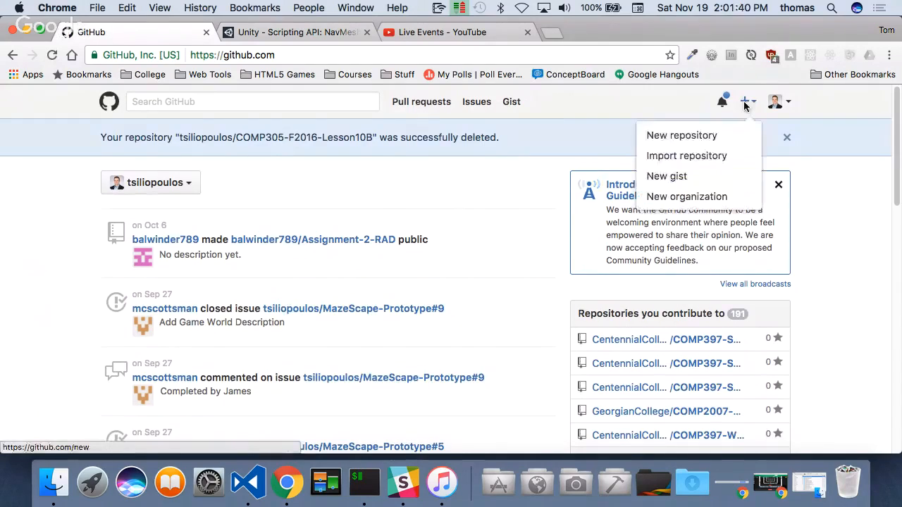
click(686, 136)
click(276, 259)
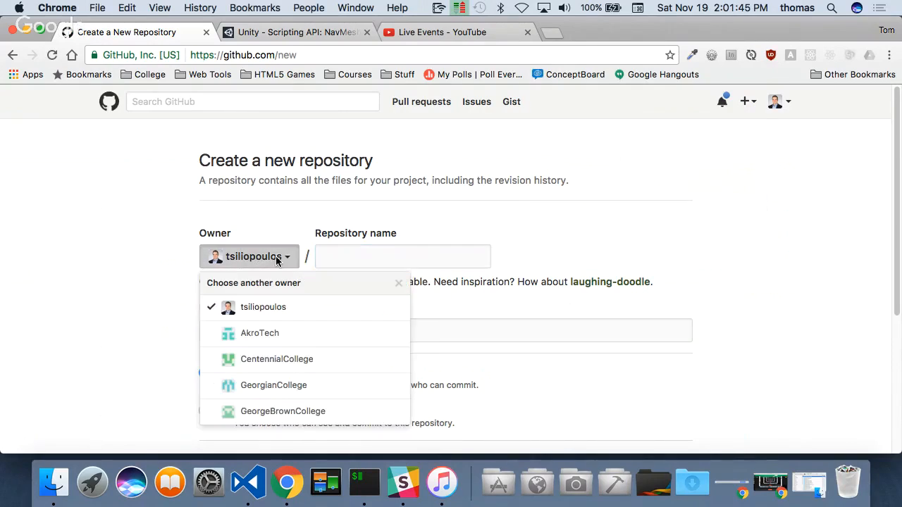
click(286, 361)
- Name the new repository COMP305-F2016-Lesson10B and create it as a public repository
click(373, 260)
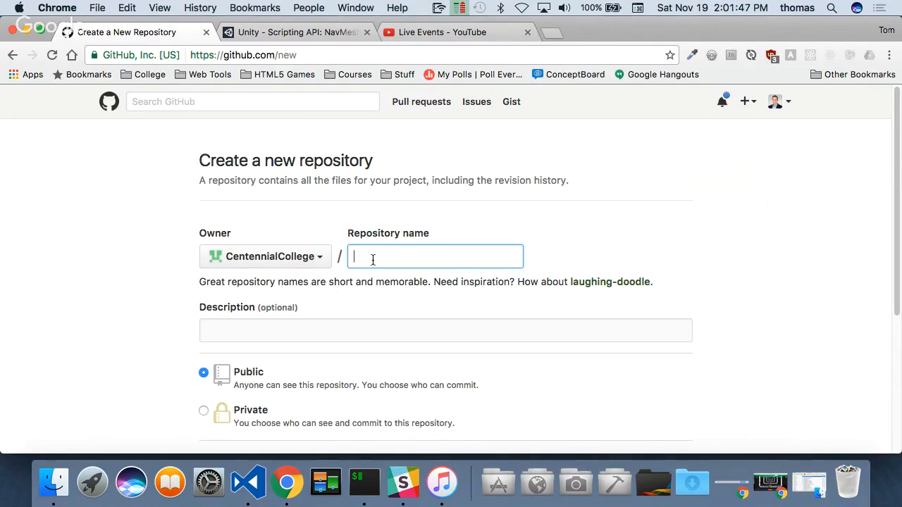
text(COMP305-)
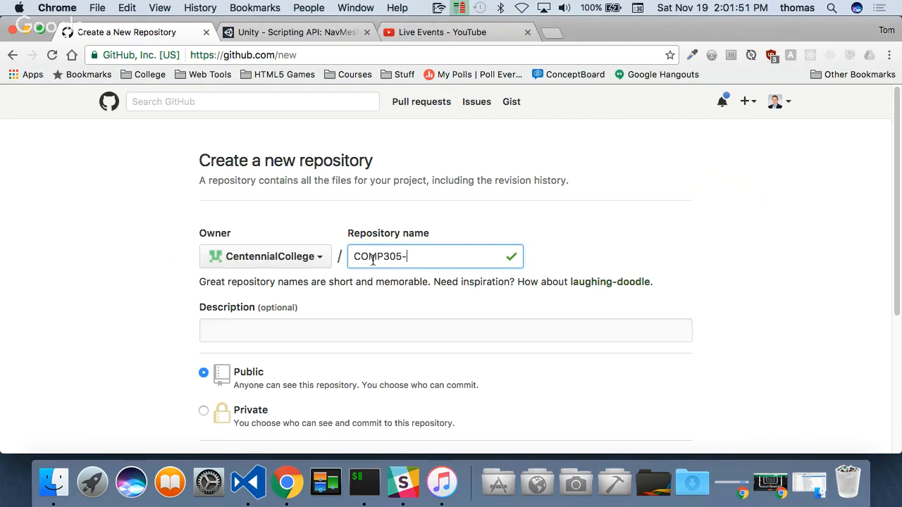
text(F2016-Lesson)
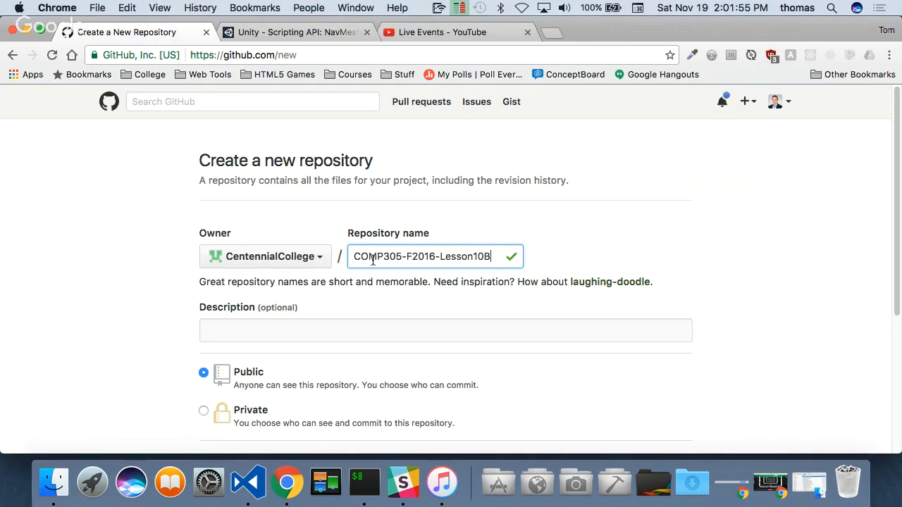
text(10B)
key(Return)
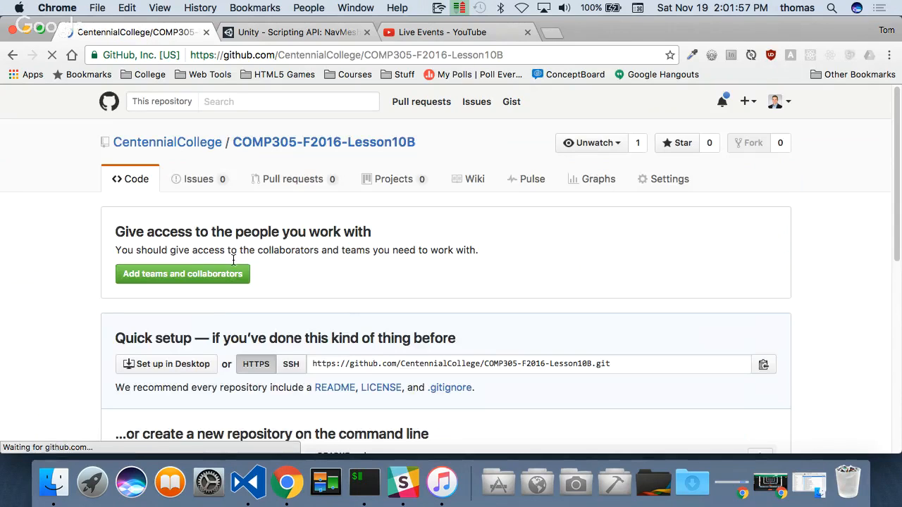
- Select the git remote add origin and git push -u origin master commands in the new-repository instructions
scroll(353, 271, down, 2)
scroll(354, 276, down, 3)
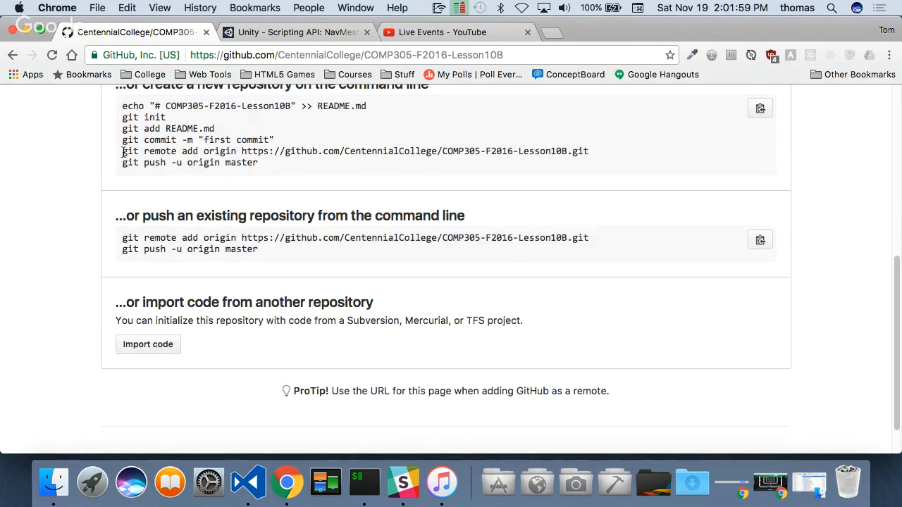
drag(123, 152, 263, 165)
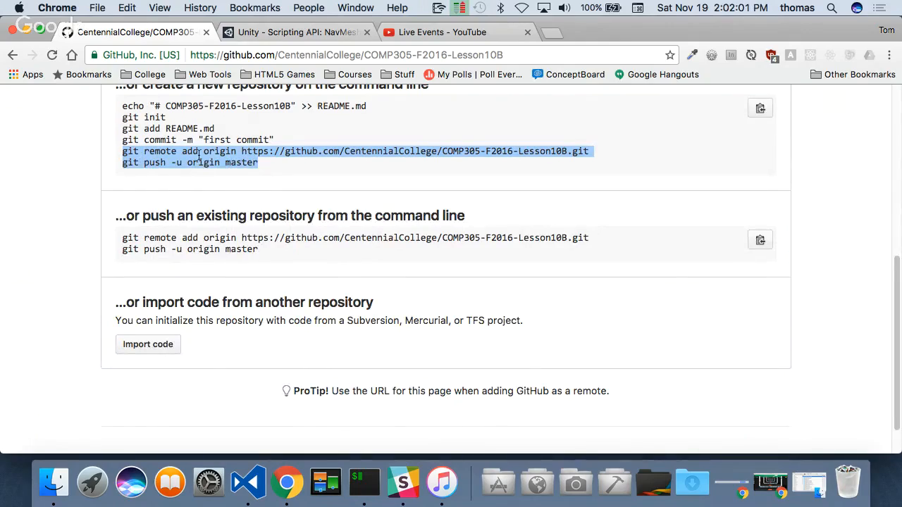
- Switch to iTerm, remove the old remote with git remote rm origin and list the remaining remotes
click(365, 482)
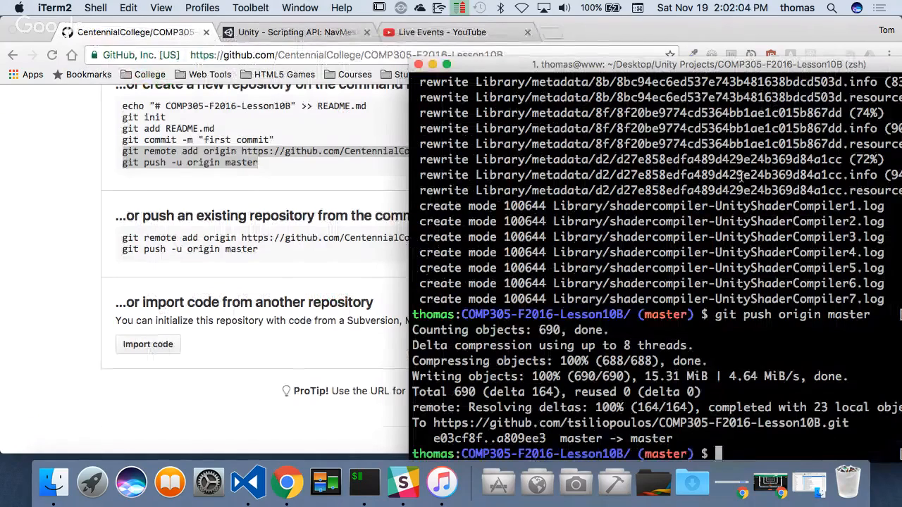
text(clear)
key(Return)
text(git )
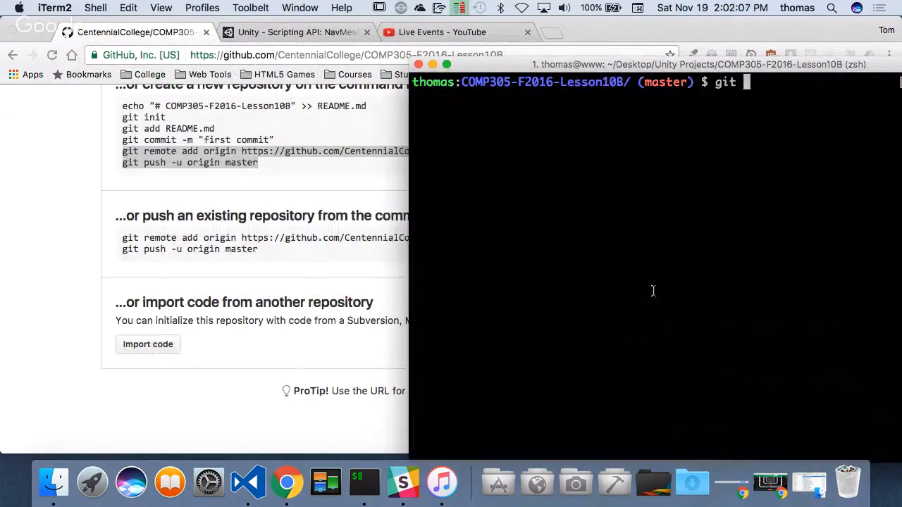
text(remote )
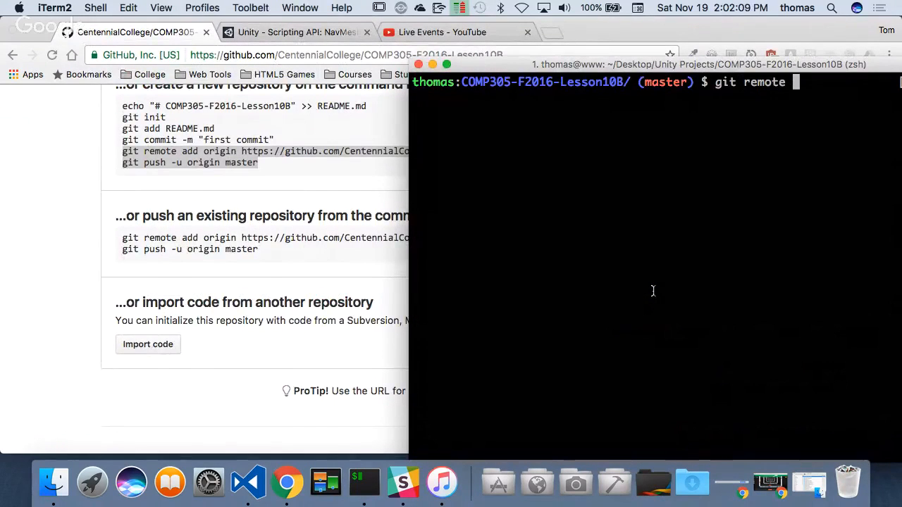
text(rm origin)
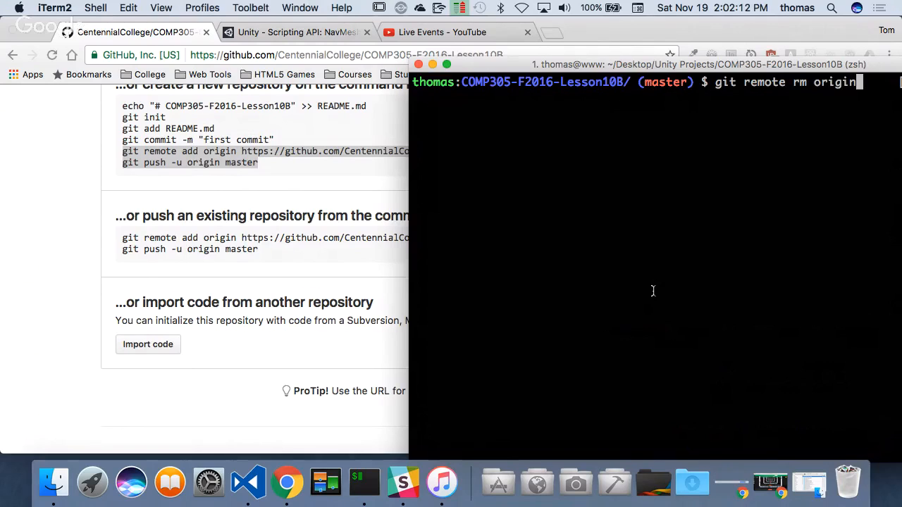
key(Return)
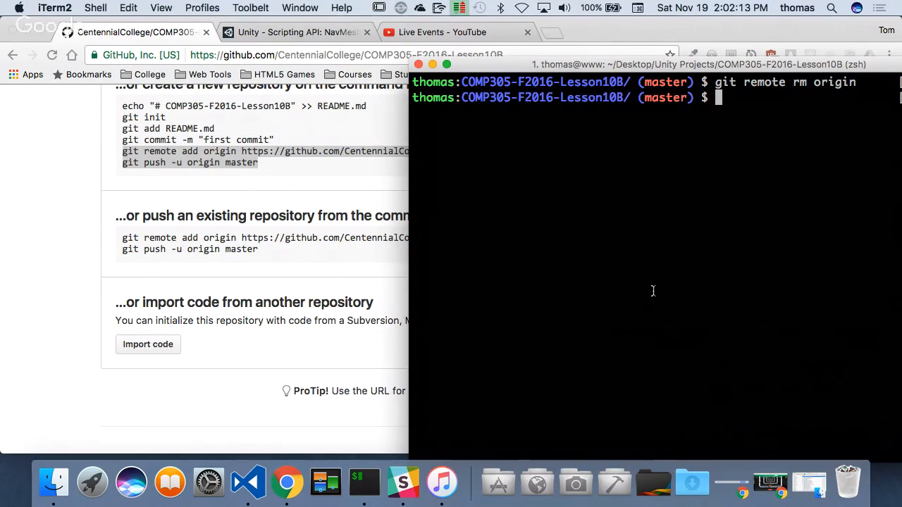
text(git remote)
key(Return)
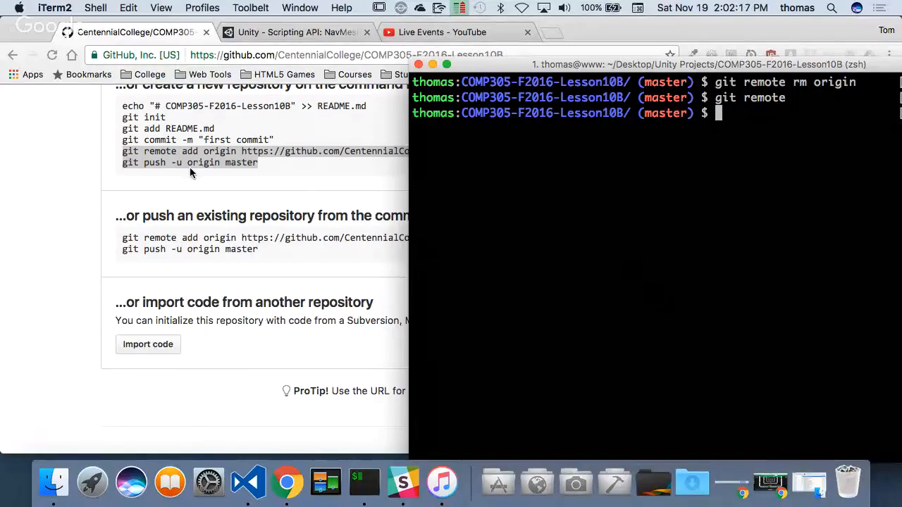
- Copy the git remote add origin and git push -u origin master commands from Chrome and run them in iTerm
key(super+Tab)
drag(280, 166, 120, 153)
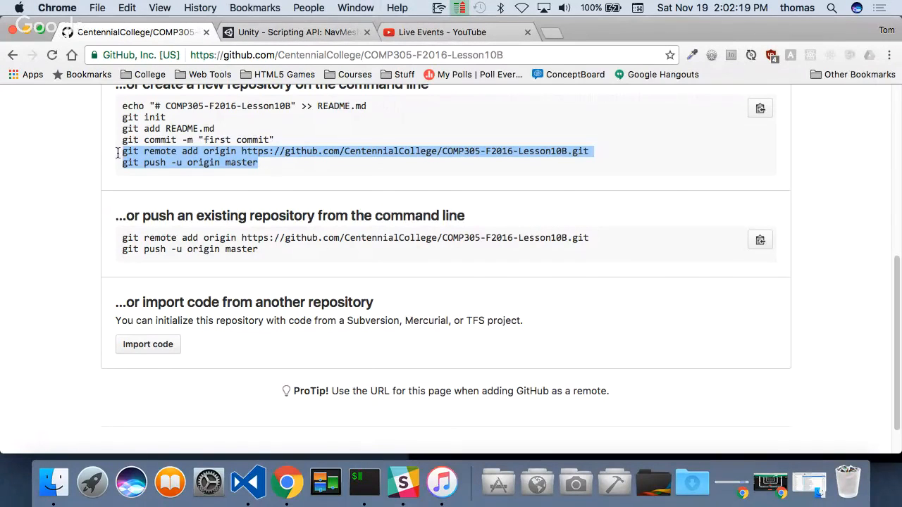
key(super+Tab)
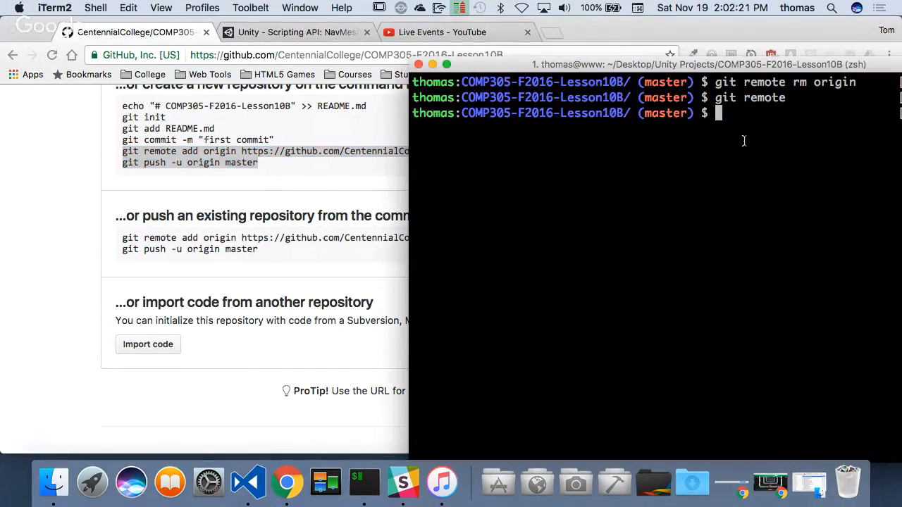
key(super+v)
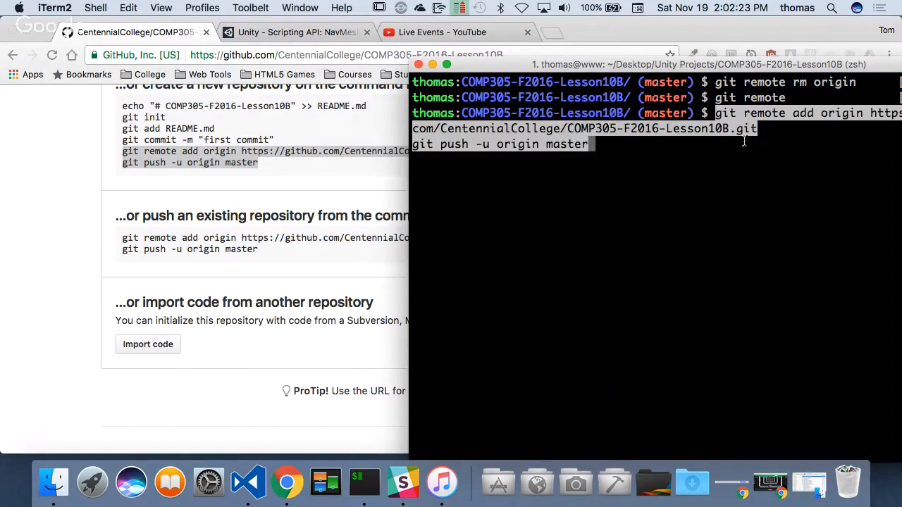
key(Return)
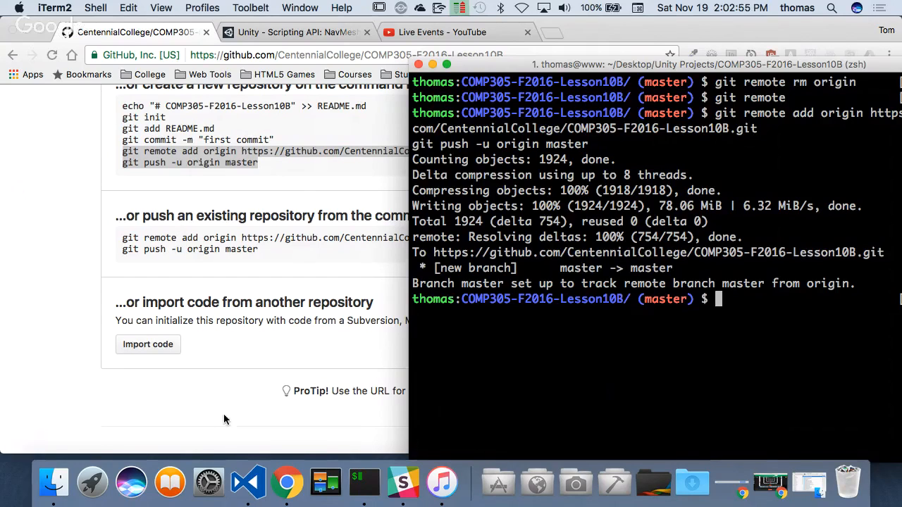
- Switch back to Chrome, reload the COMP305-F2016-Lesson10B repository page and review its pushed files
click(77, 201)
key(super+r)
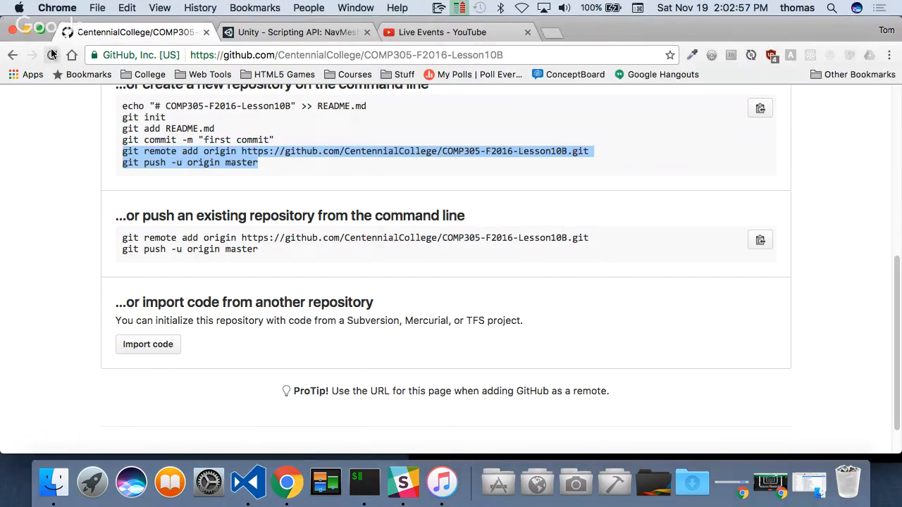
scroll(189, 251, down, 3)
scroll(185, 248, up, 3)
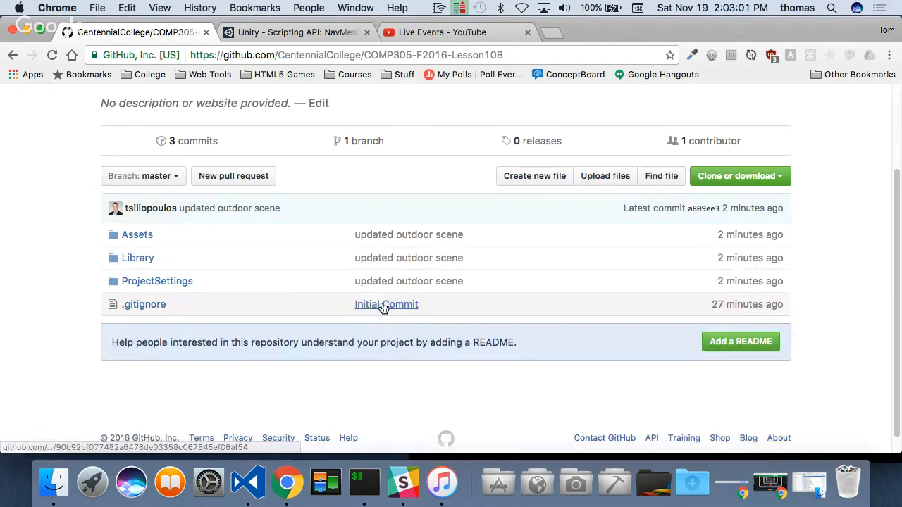
scroll(370, 240, down, 2)
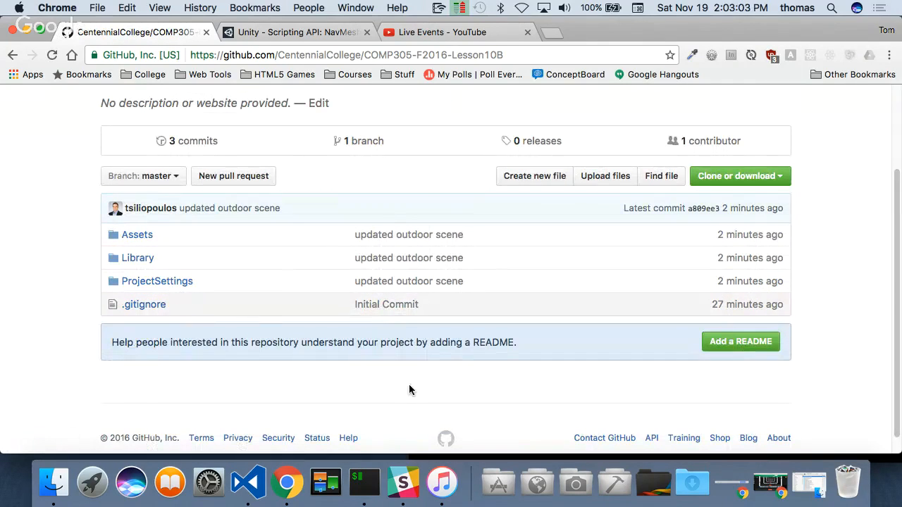
- Switch to Finder, go back to the Unity Projects folder and open COMP305-F2016-Lesson10B
click(55, 482)
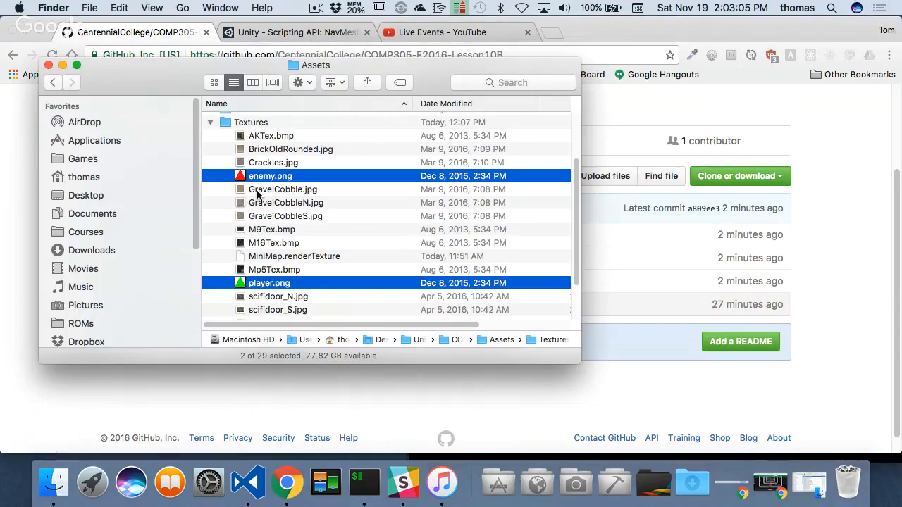
scroll(215, 175, up, 3)
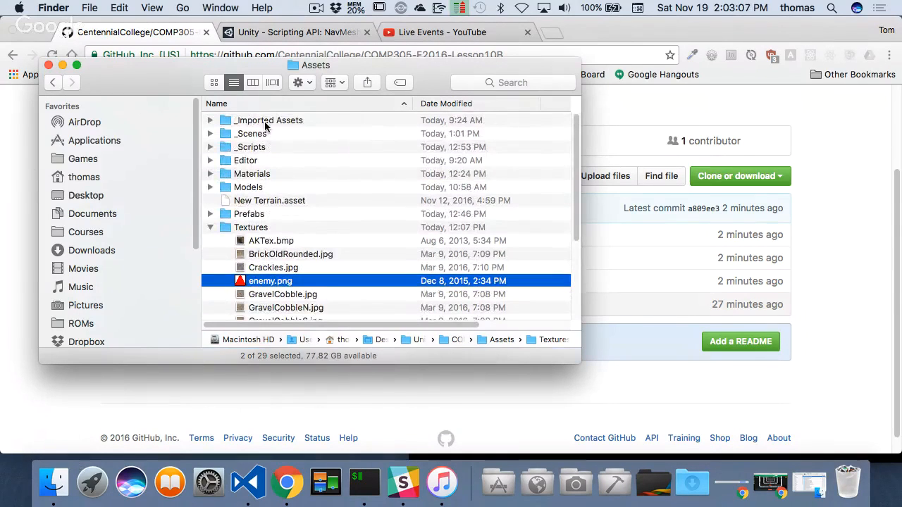
click(52, 84)
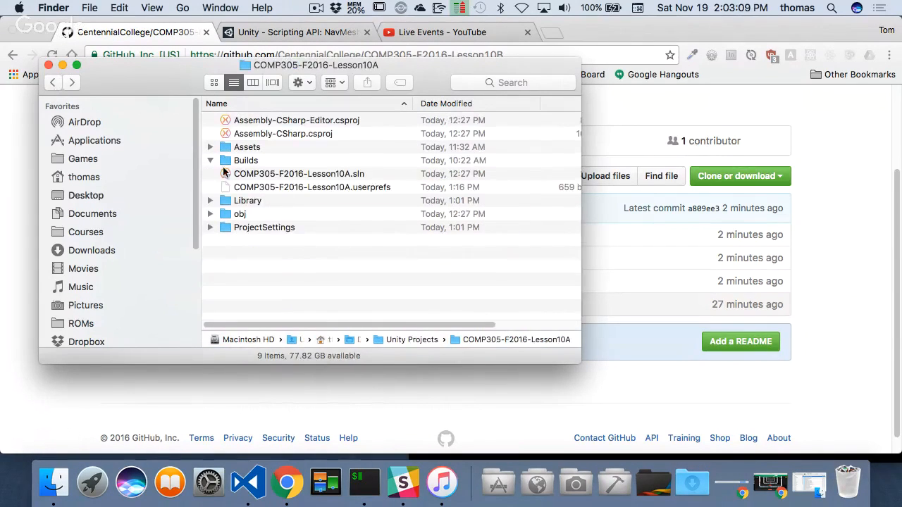
click(52, 82)
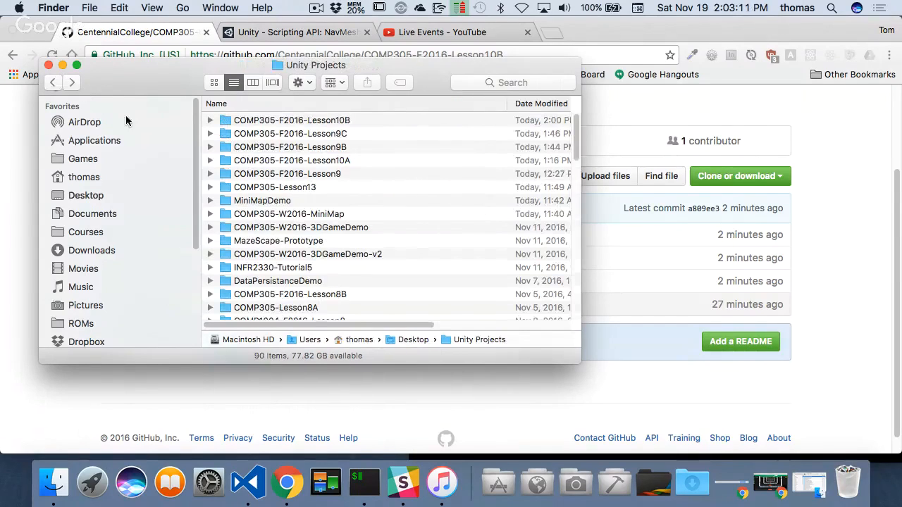
double_click(321, 123)
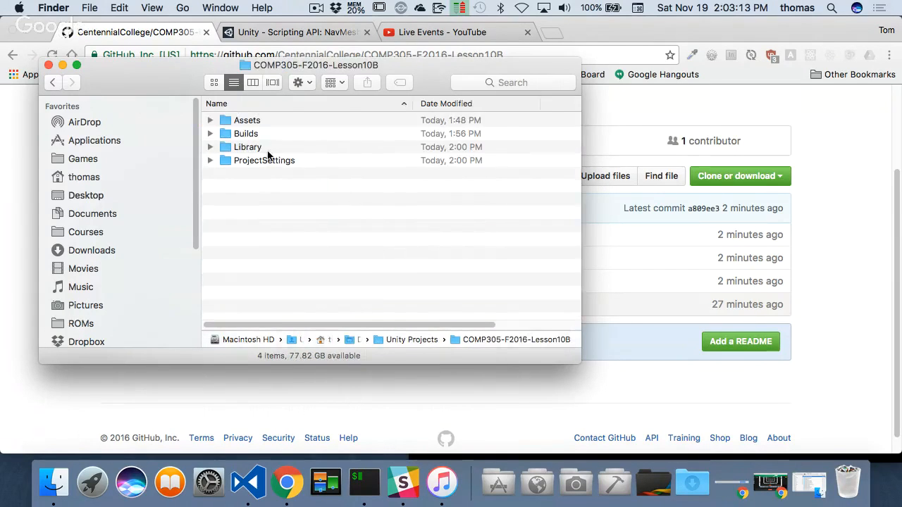
- Return to Unity Projects, check the size information of the COMP305-F2016-Lesson10B folder and close it
right_click(248, 137)
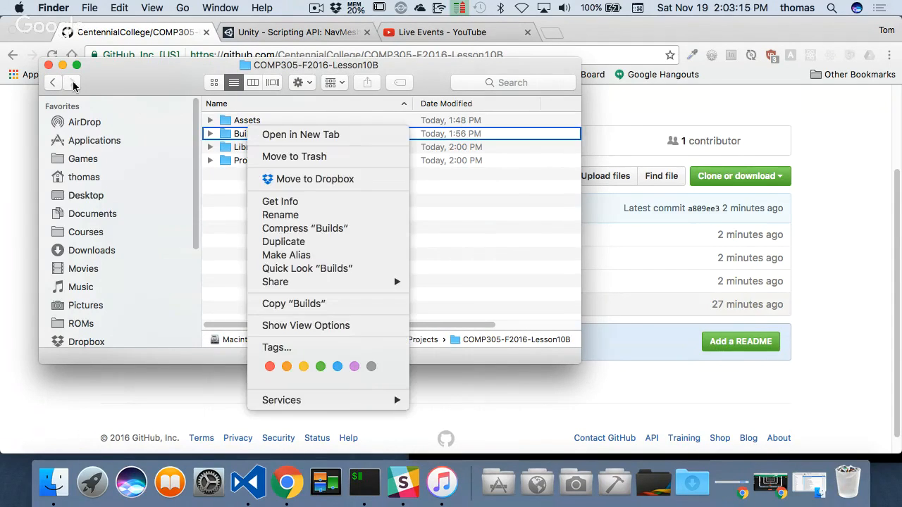
click(52, 82)
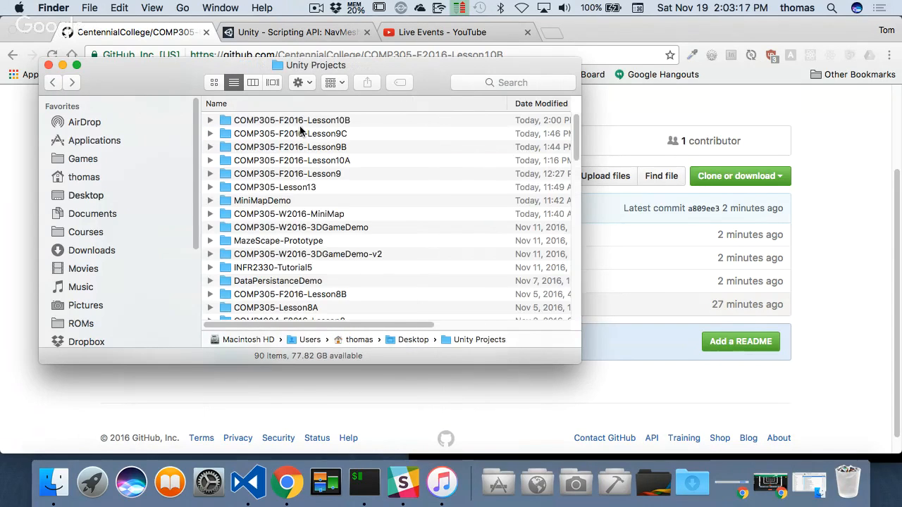
right_click(308, 124)
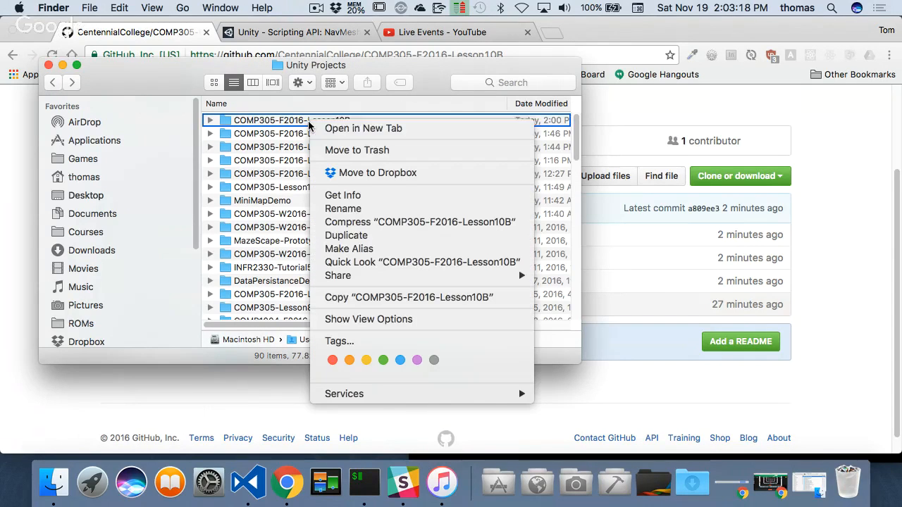
click(351, 198)
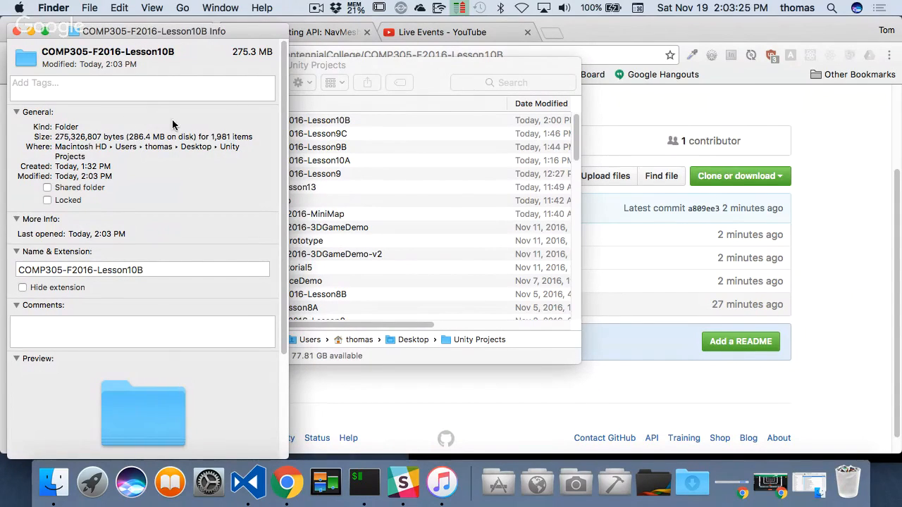
click(16, 32)
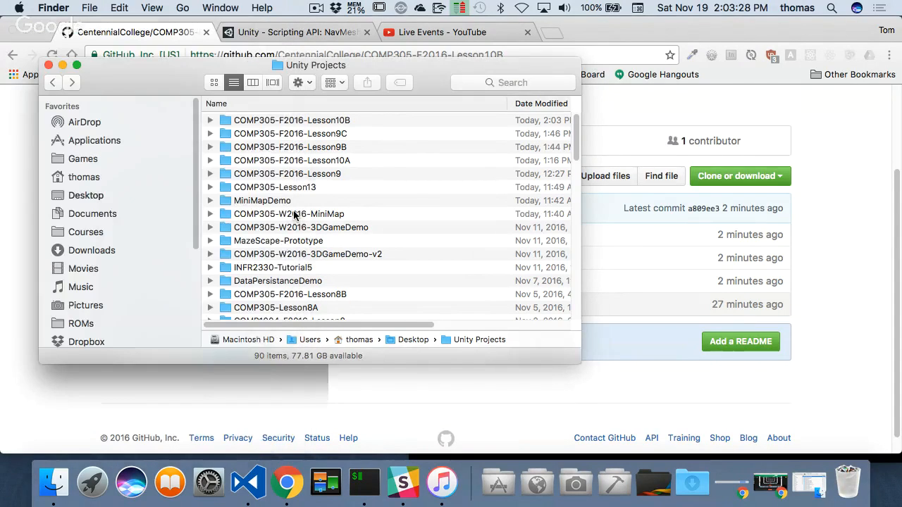
- Expand the COMP305-F2016-Lesson10B folder and check the size information of its Builds subfolder
click(210, 120)
right_click(261, 151)
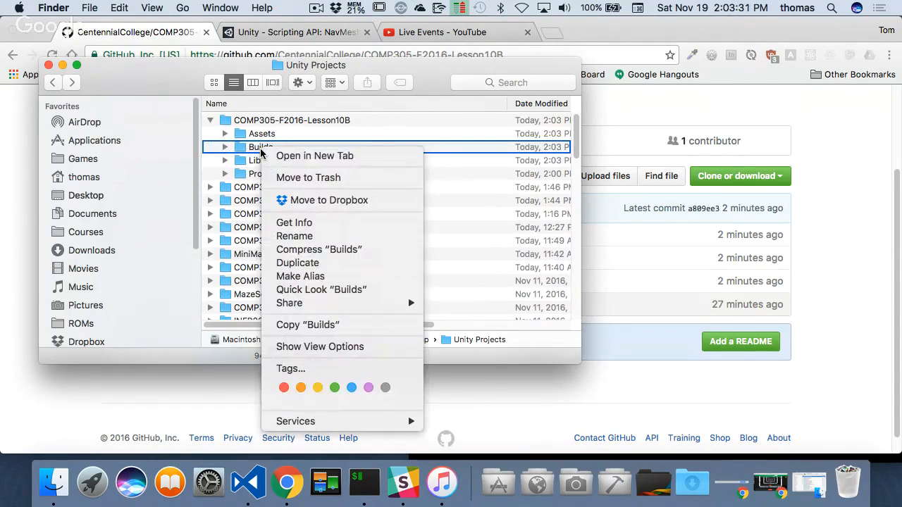
click(314, 223)
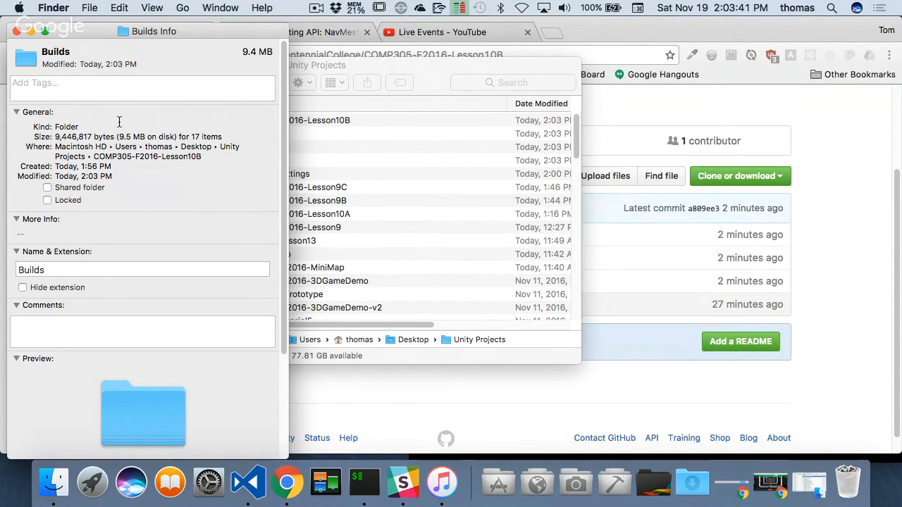
click(16, 31)
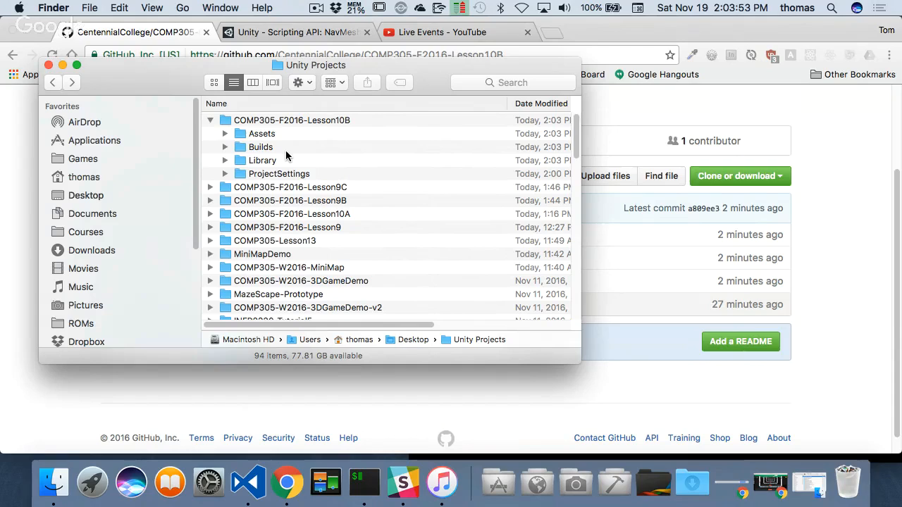
- Switch to Chrome and bring up the Unity Scripting API page on NavMeshAgent.SetDestination
click(339, 383)
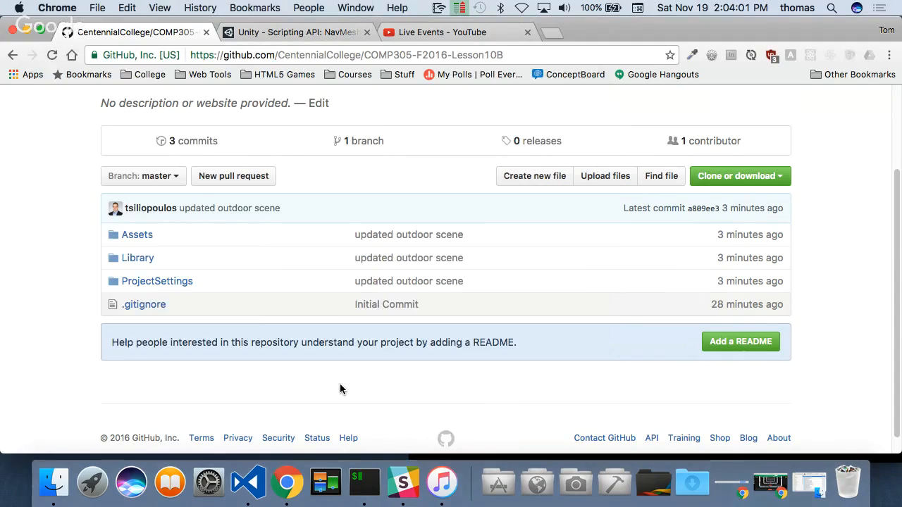
click(465, 33)
click(326, 32)
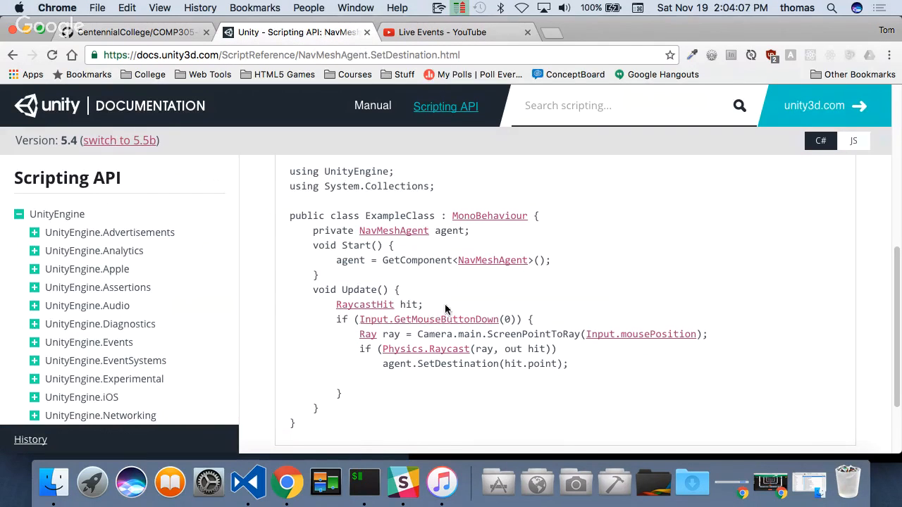
- Launch Unity from the Design applications folder and open the COMP305-F2016-Lesson10B project
key(super+Tab)
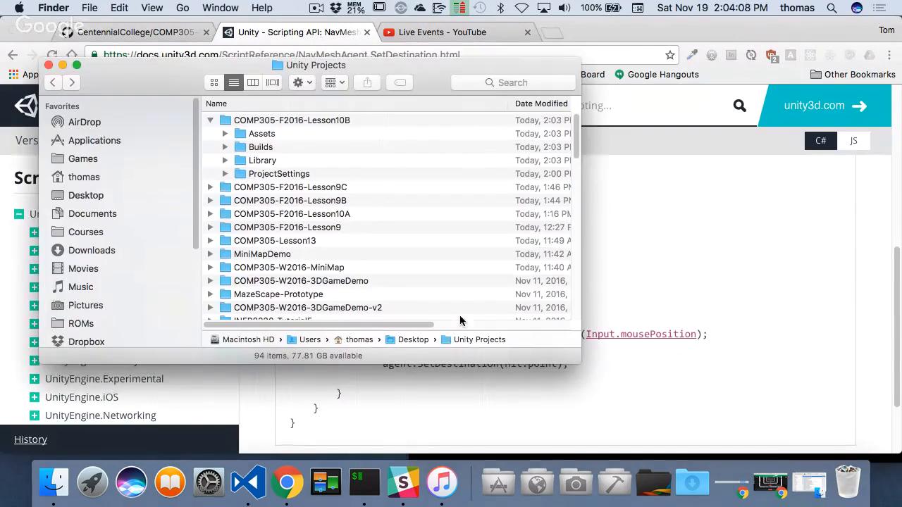
click(577, 484)
scroll(443, 298, down, 5)
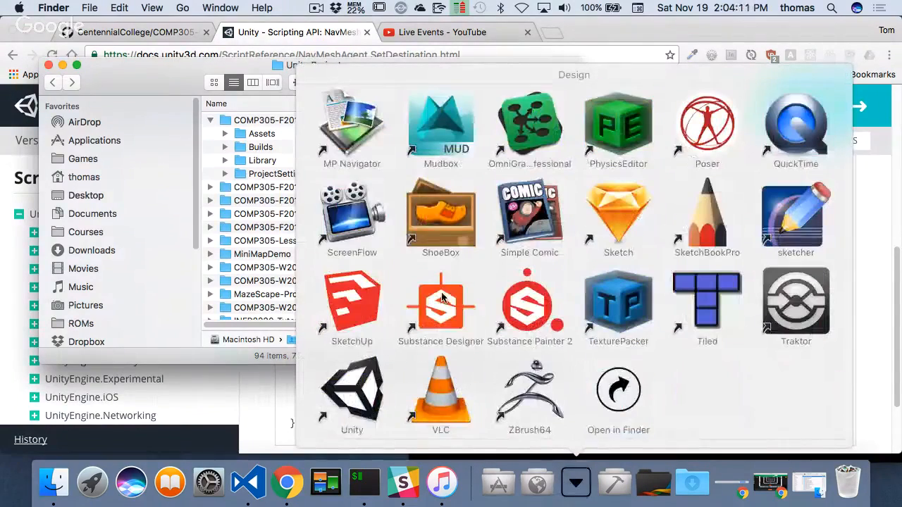
click(356, 384)
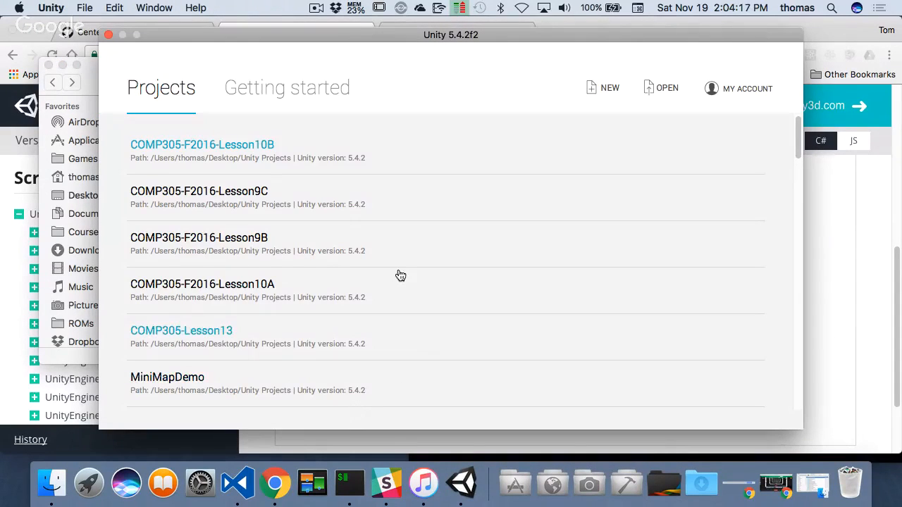
click(367, 204)
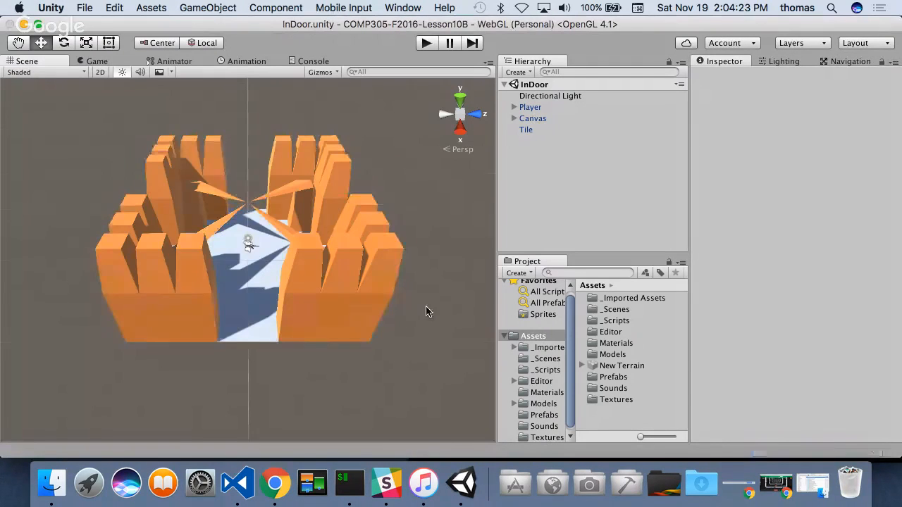
- Look through the project's Prefabs and Models folders, select the Tile1 model and enlarge its preview
alt+drag(421, 279, 203, 327)
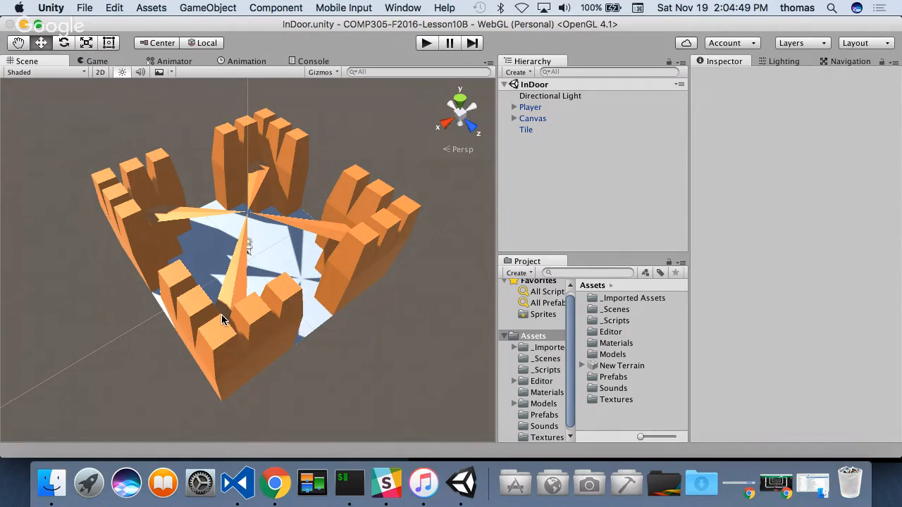
click(615, 379)
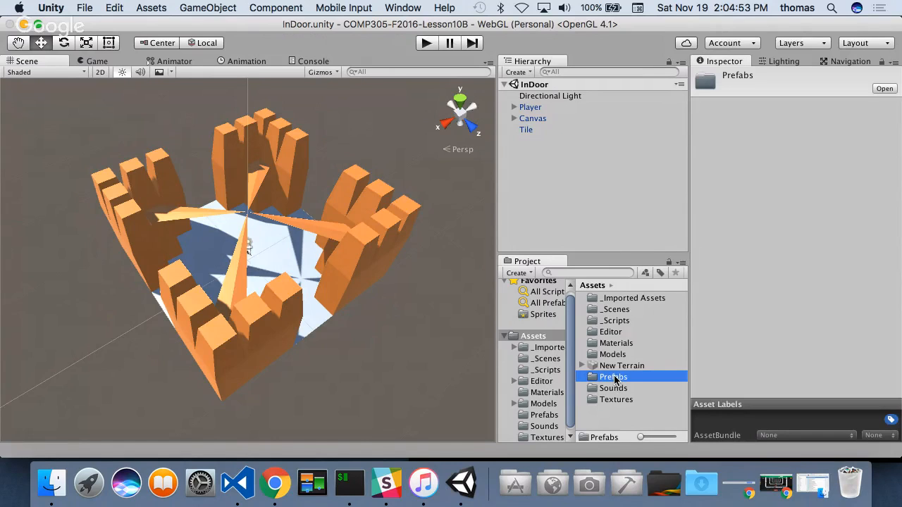
double_click(616, 379)
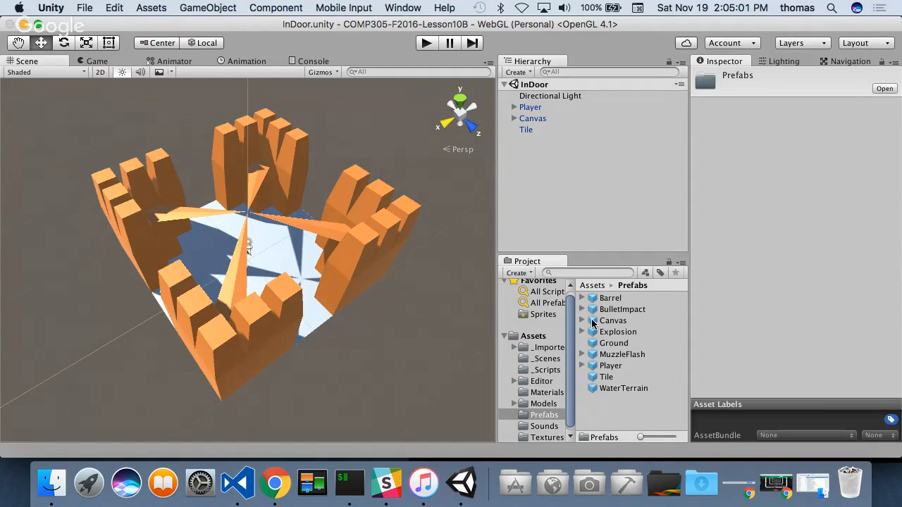
click(547, 404)
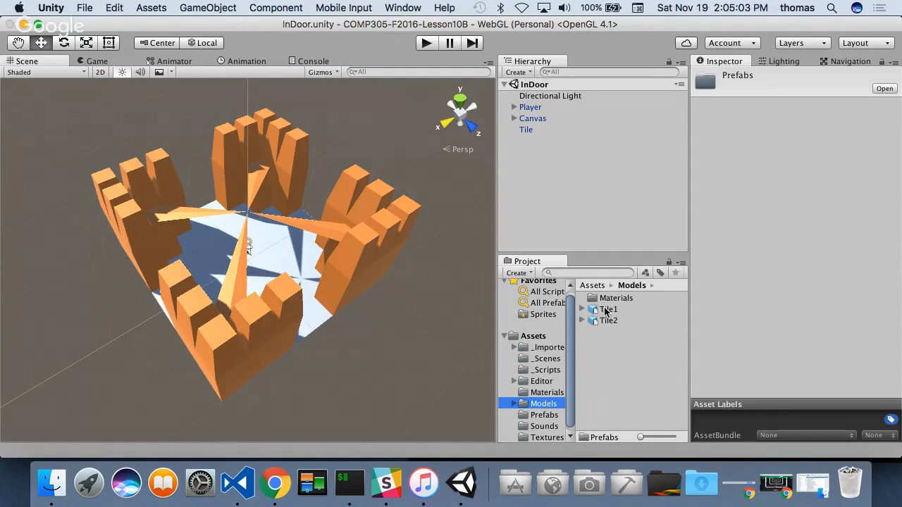
click(604, 311)
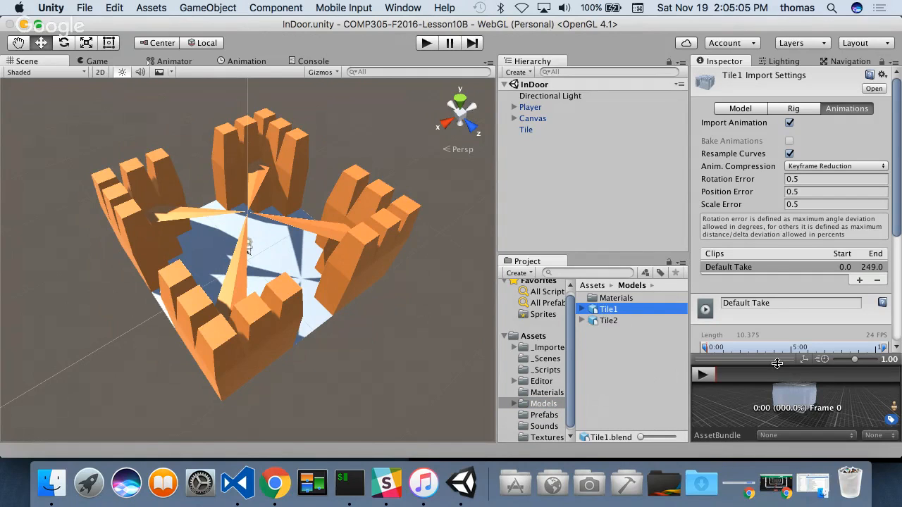
drag(776, 363, 775, 248)
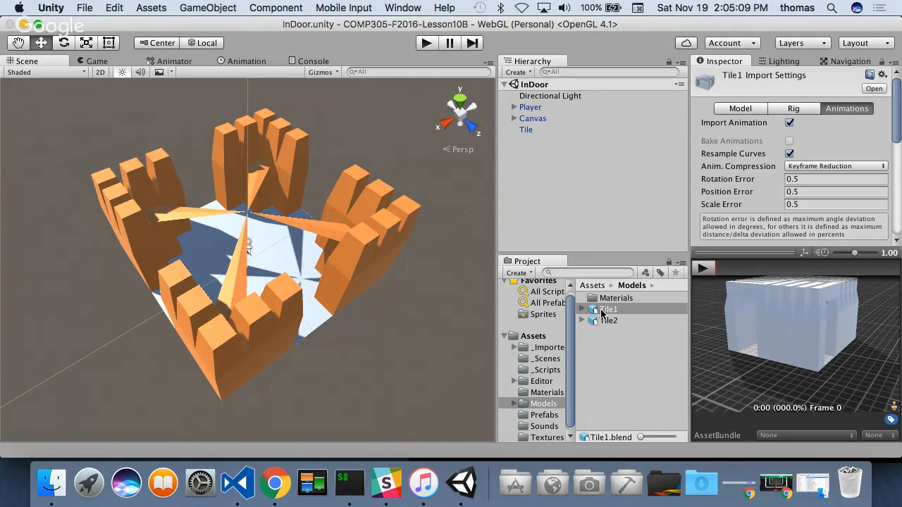
- Add the Tile1 model to the InDoor scene and move it along the X axis beside the orange tile
drag(603, 311, 534, 145)
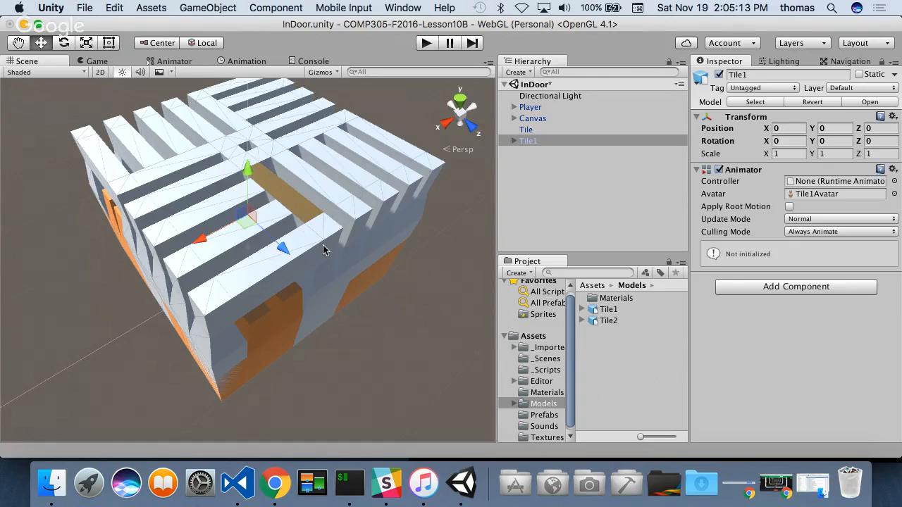
drag(197, 239, 374, 270)
click(376, 316)
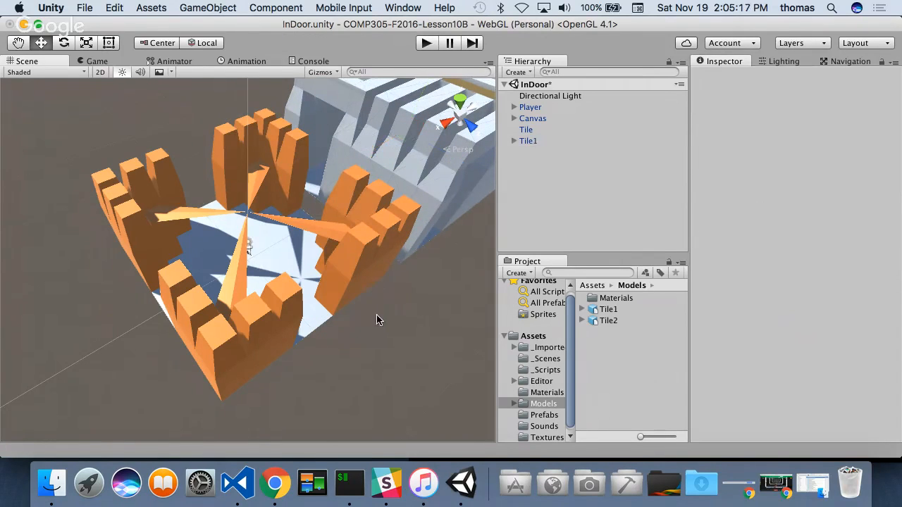
alt+drag(377, 316, 332, 161)
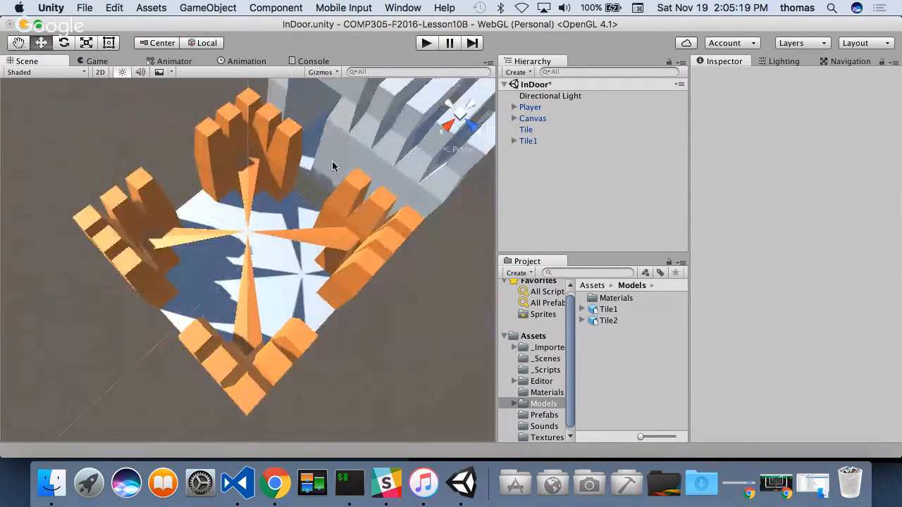
- Vertex-snap the Tile1 object against the orange tile at X -20, and offset it along Z to about 4.82
alt+drag(76, 346, 279, 296)
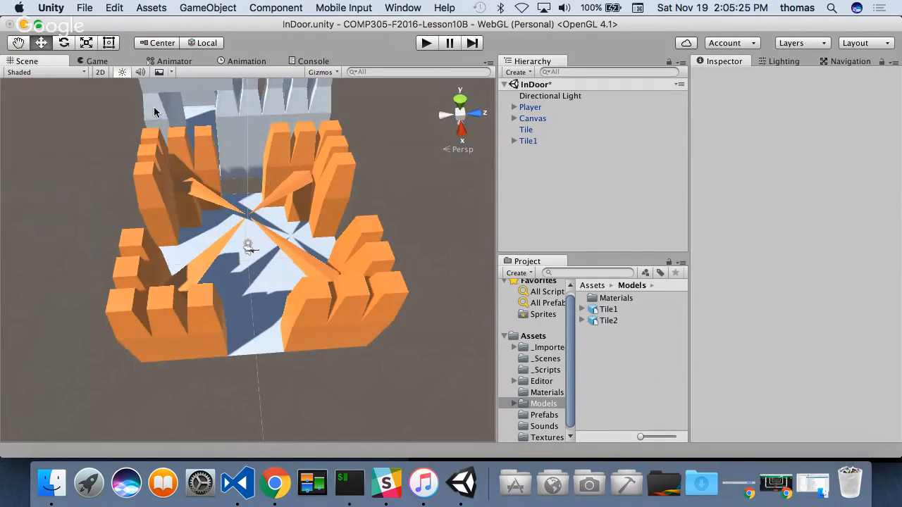
click(246, 115)
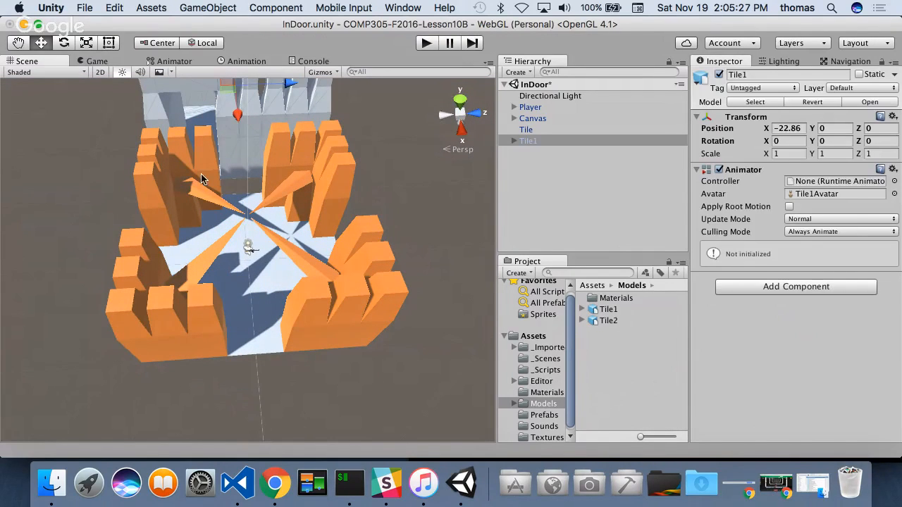
alt+drag(64, 185, 113, 332)
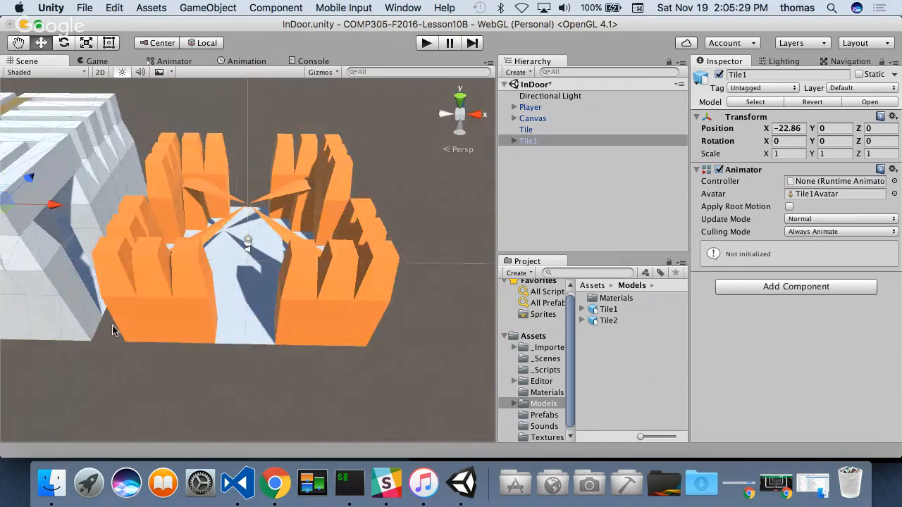
alt+drag(318, 166, 216, 224)
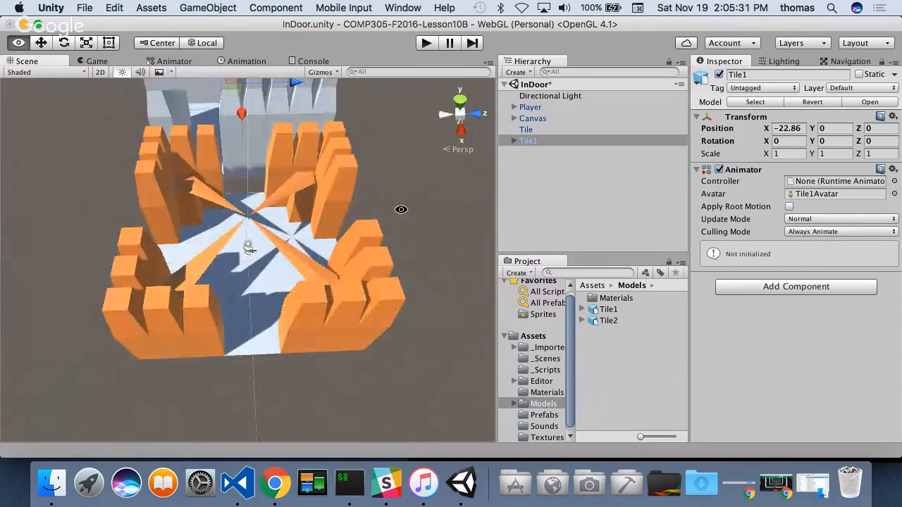
alt+drag(401, 209, 239, 378)
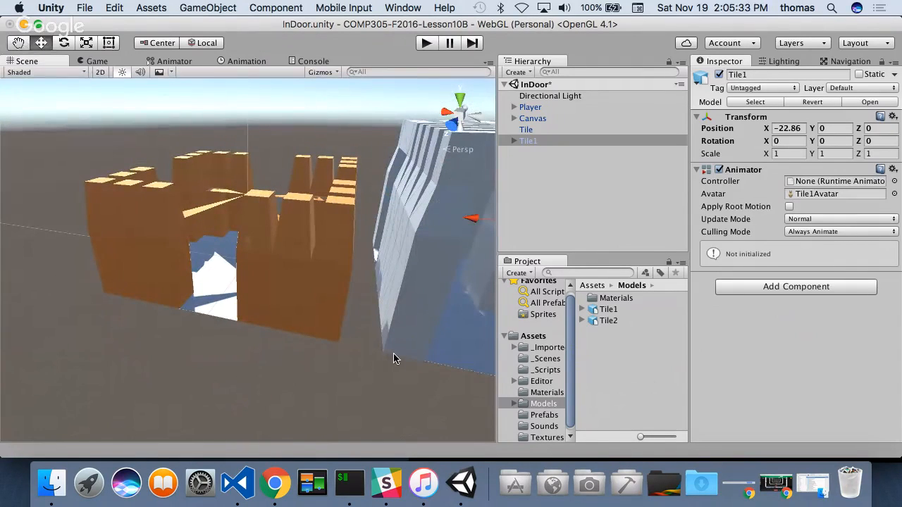
key(v)
drag(385, 351, 363, 348)
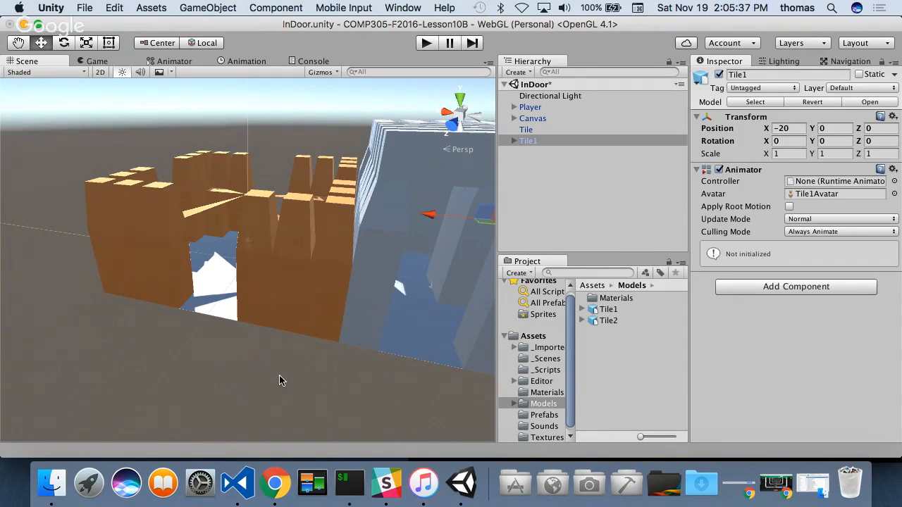
alt+drag(270, 372, 365, 221)
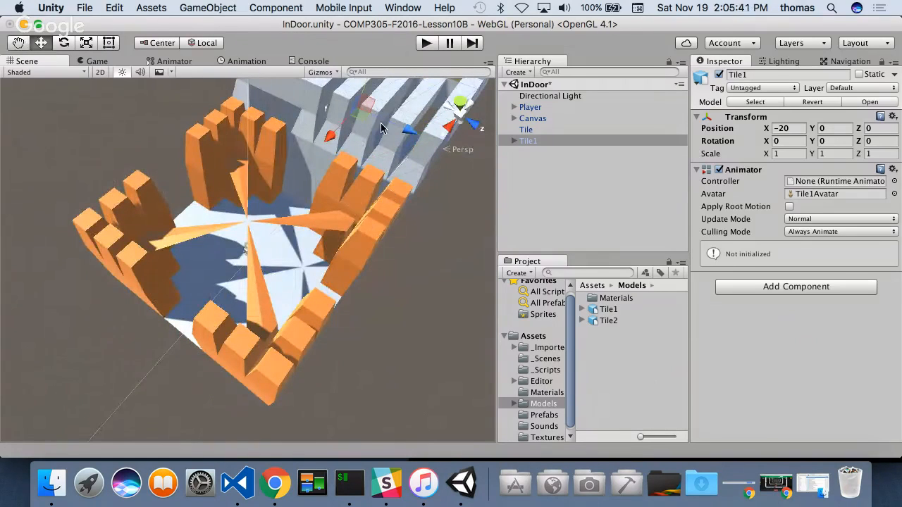
drag(410, 135, 440, 164)
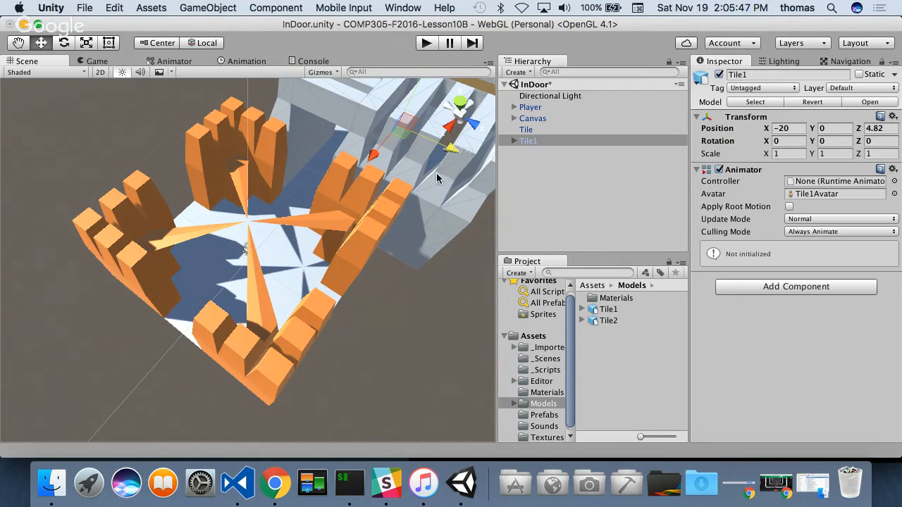
- Duplicate Tile1 and move the copy to about X 7.6, Z 29, off the orange tile's positive Z side
alt+drag(402, 272, 296, 251)
scroll(339, 276, down, 5)
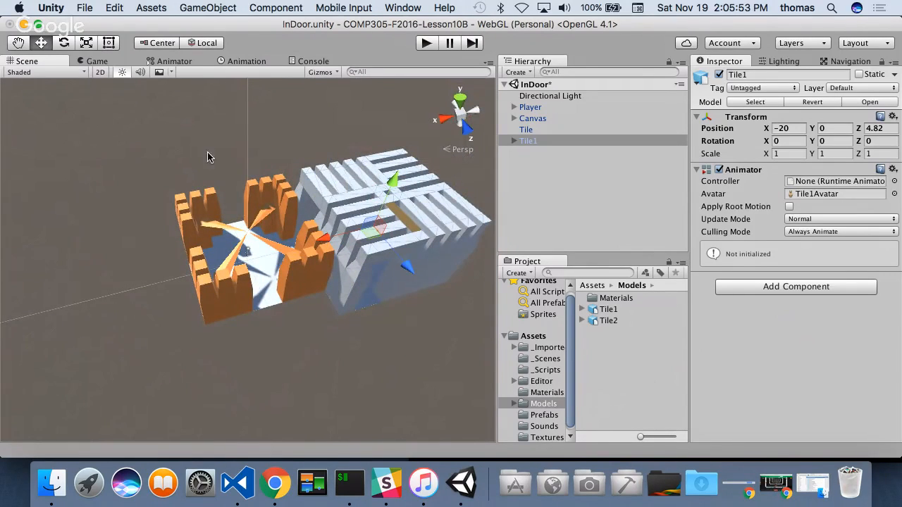
alt+drag(258, 248, 374, 143)
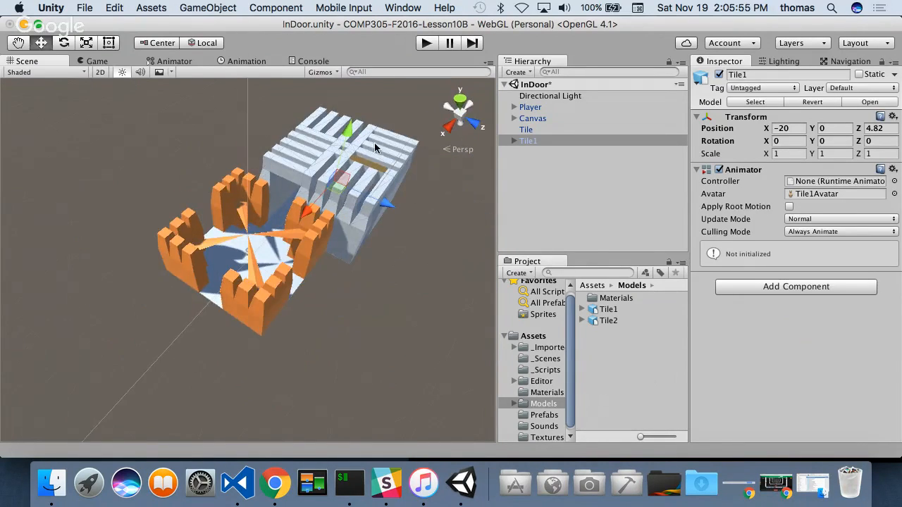
key(super+d)
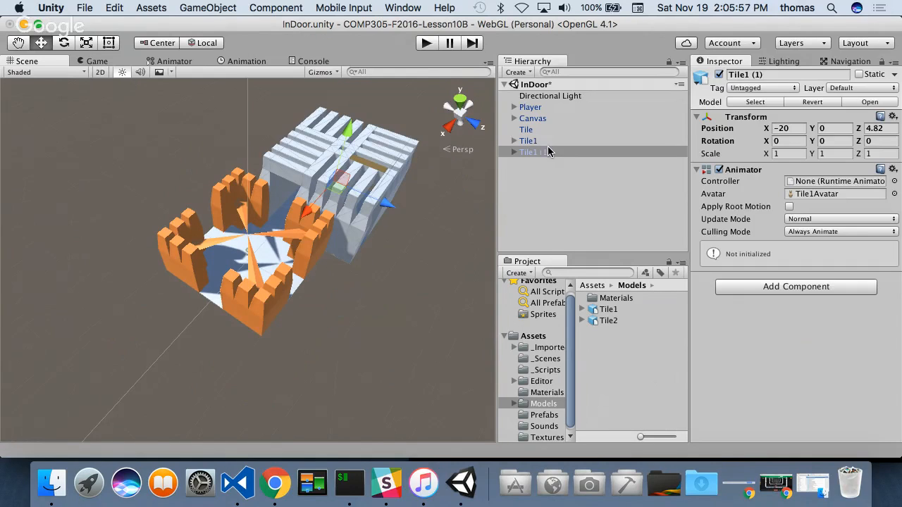
drag(392, 210, 498, 258)
drag(451, 280, 319, 382)
alt+drag(275, 362, 543, 404)
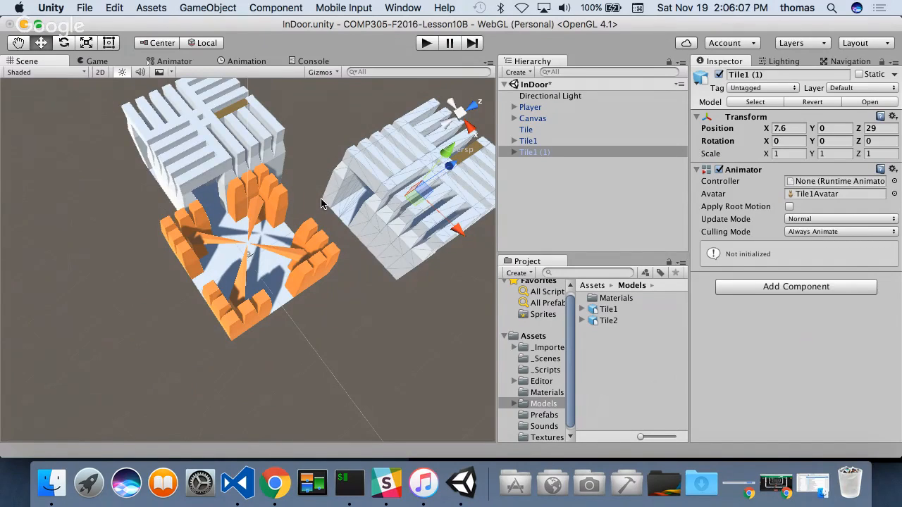
- Vertex-snap the Tile1 (1) copy against the orange tile at Z 20, and shift it along X to about 5.3
key(v)
drag(322, 203, 273, 207)
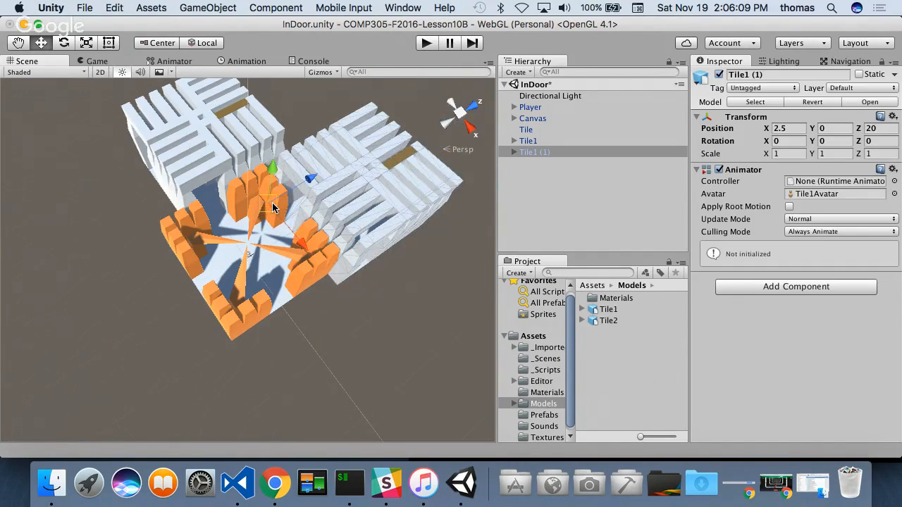
drag(395, 246, 401, 246)
alt+drag(228, 215, 398, 130)
drag(343, 177, 336, 224)
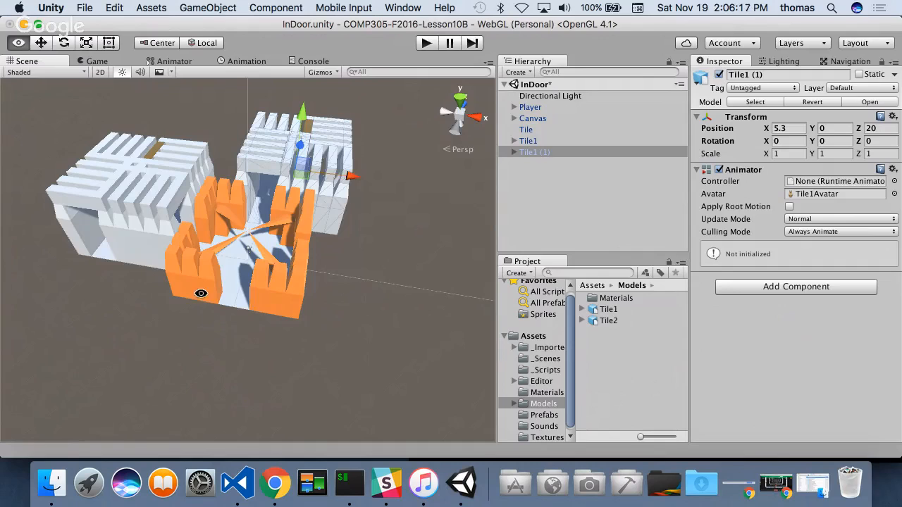
- Duplicate Tile1 (1) and move the new copy to about X 28.7, Z 0.6, opposite the original Tile1
alt+drag(208, 310, 241, 344)
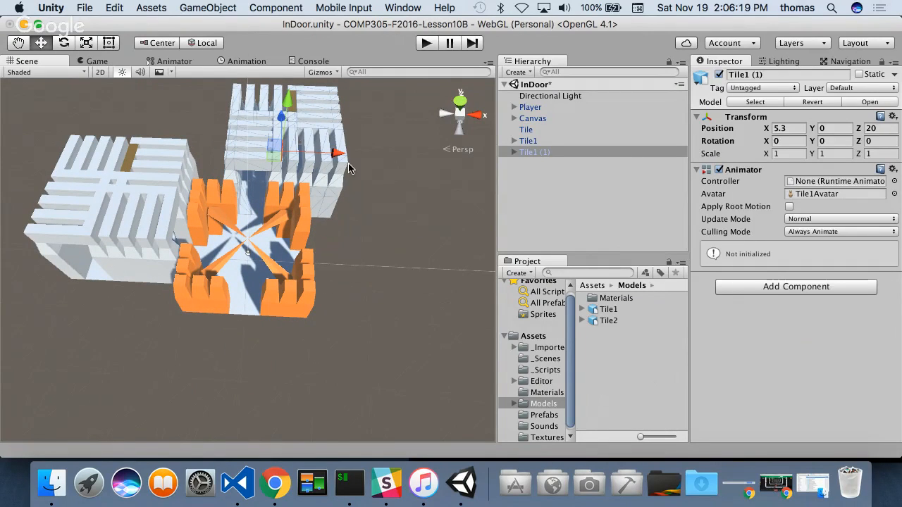
click(327, 138)
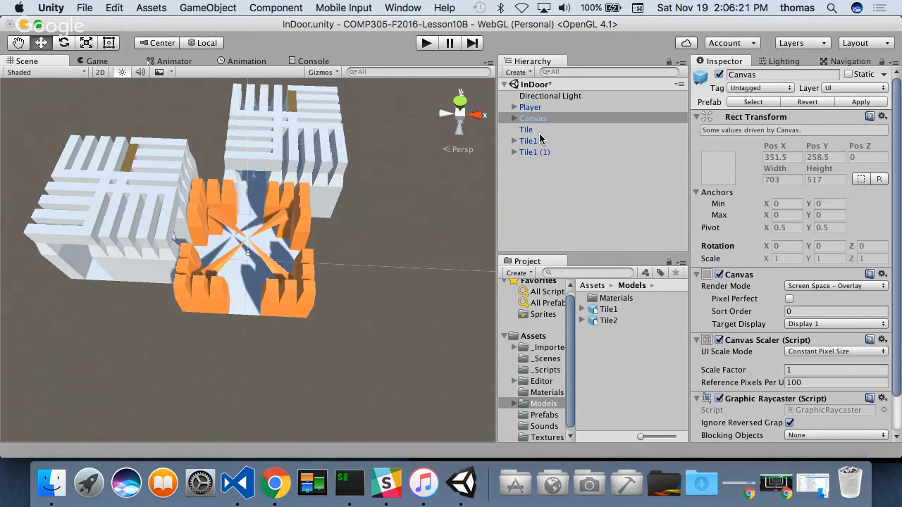
click(532, 151)
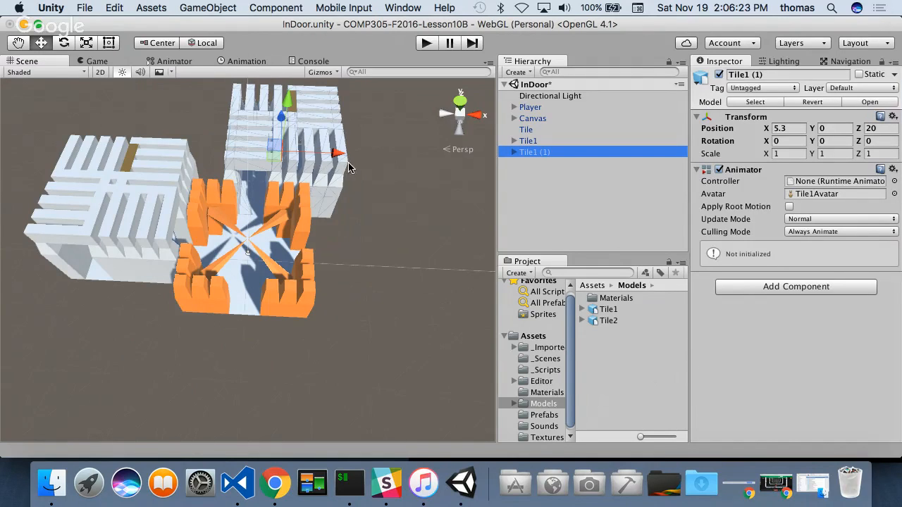
key(super+d)
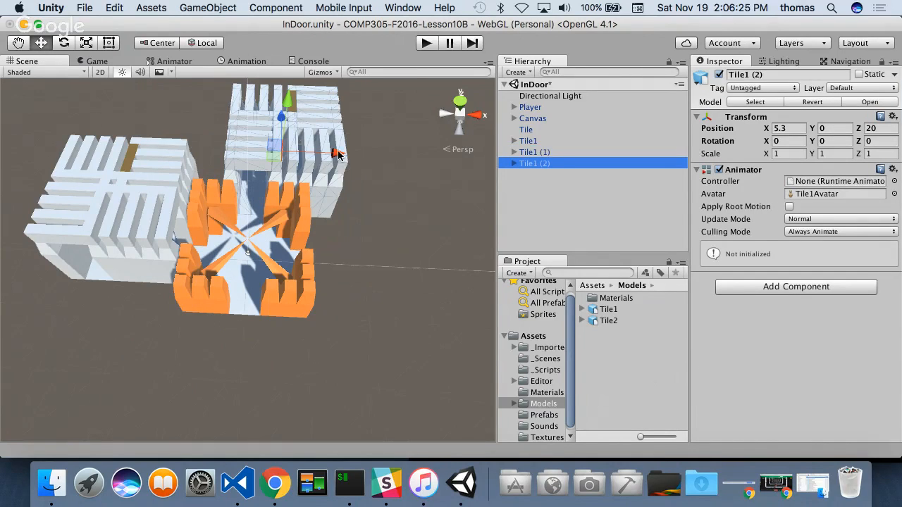
drag(340, 154, 468, 156)
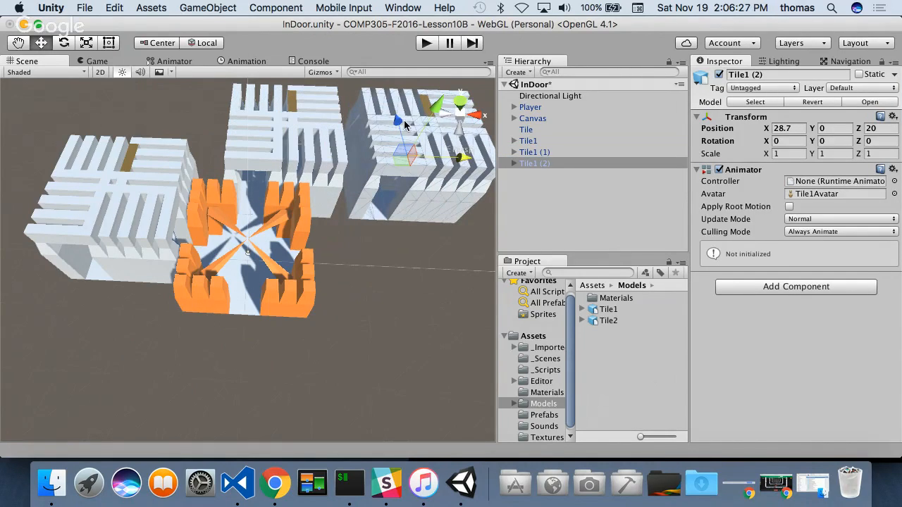
drag(398, 120, 451, 240)
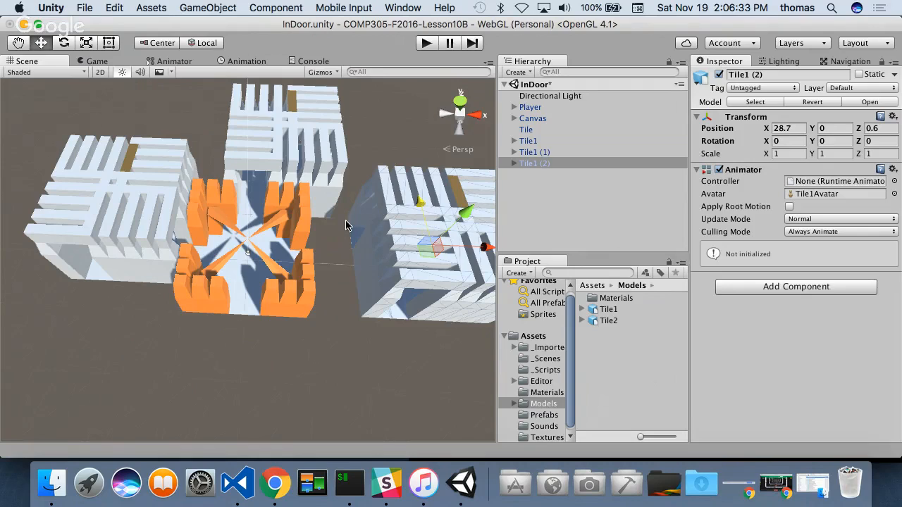
- Vertex-snap the Tile1 (2) copy against the orange tile at X 20, and shift it along Z to about -5
drag(347, 212, 368, 211)
alt+drag(292, 224, 452, 191)
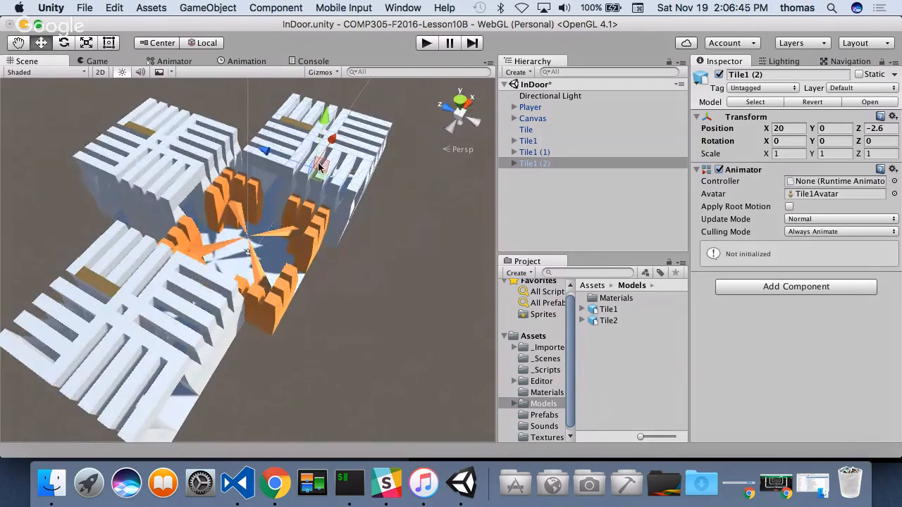
drag(263, 150, 267, 157)
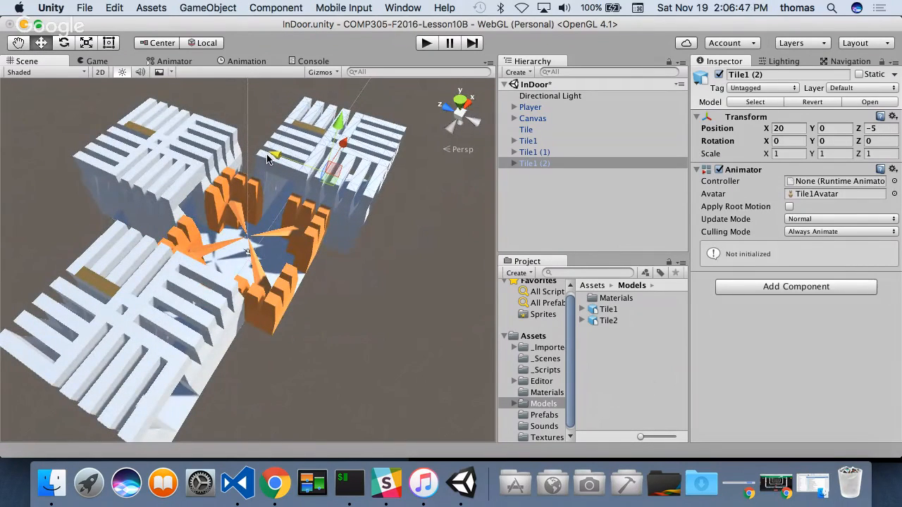
- Duplicate Tile1 (2) and move the new copy to about Z -33, then along X toward the orange tile's remaining open side
alt+drag(274, 211, 377, 248)
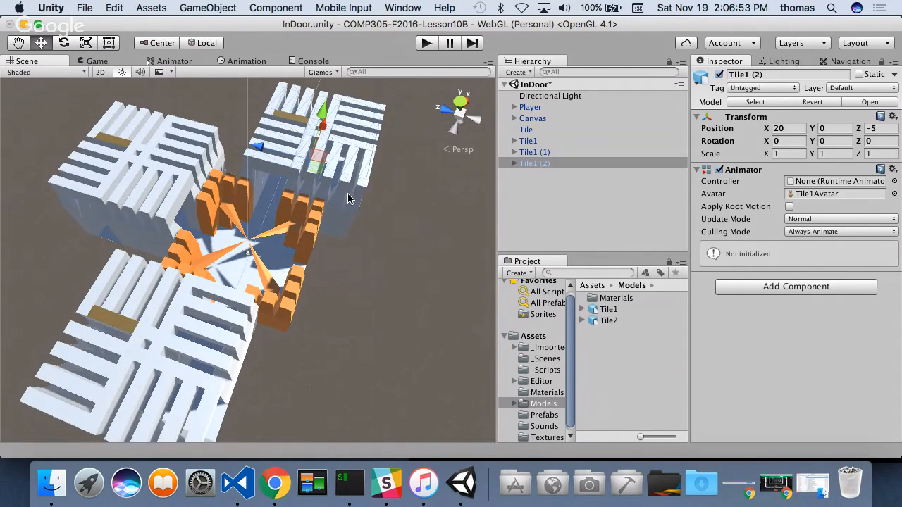
alt+drag(286, 253, 371, 269)
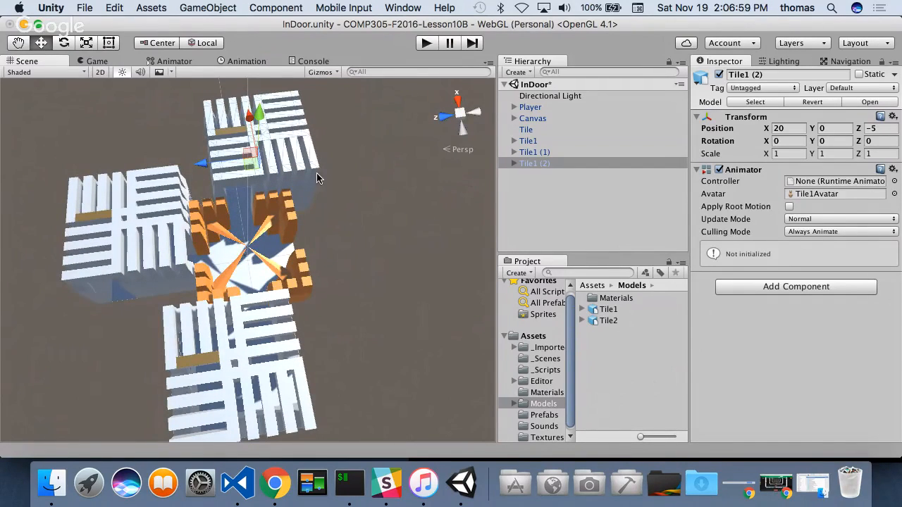
key(super+d)
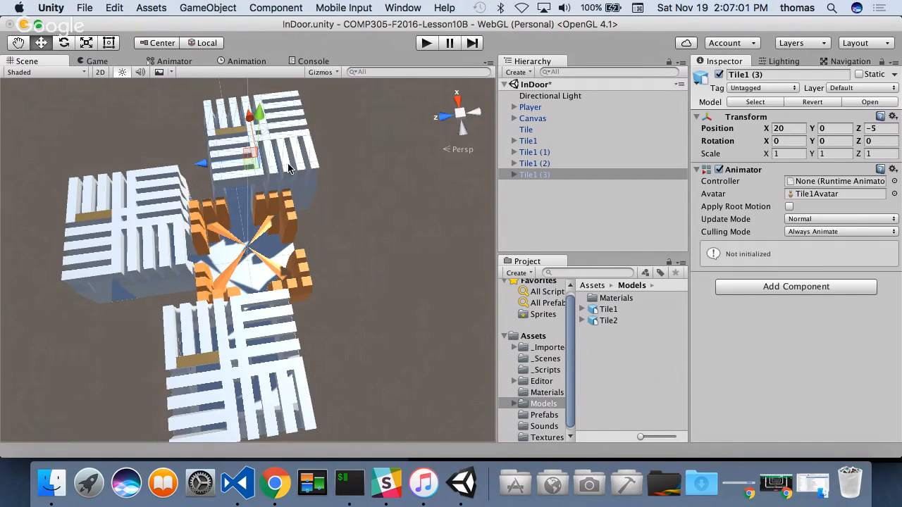
drag(211, 167, 332, 163)
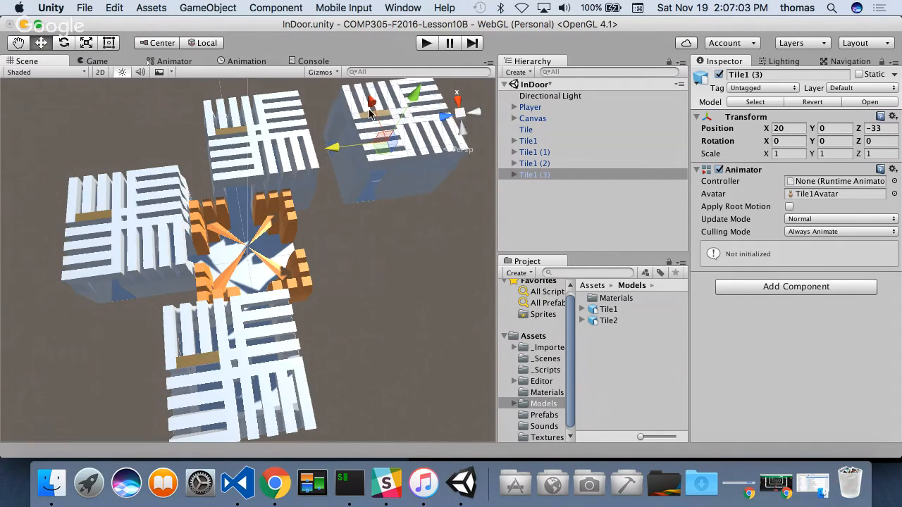
drag(369, 113, 250, 190)
- Vertex-snap the Tile1 (3) copy against the orange tile at Z -20, and shift it along X to about -5.4
key(v)
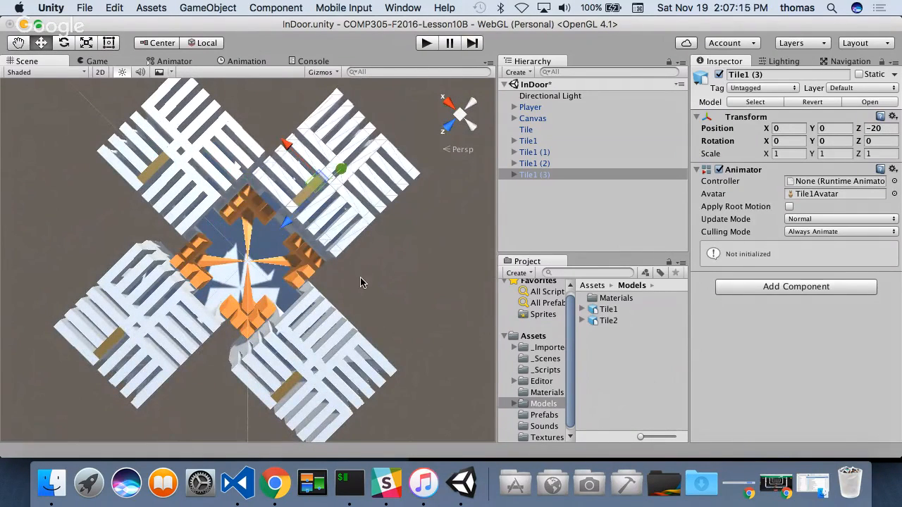
alt+drag(360, 283, 454, 115)
drag(227, 167, 250, 170)
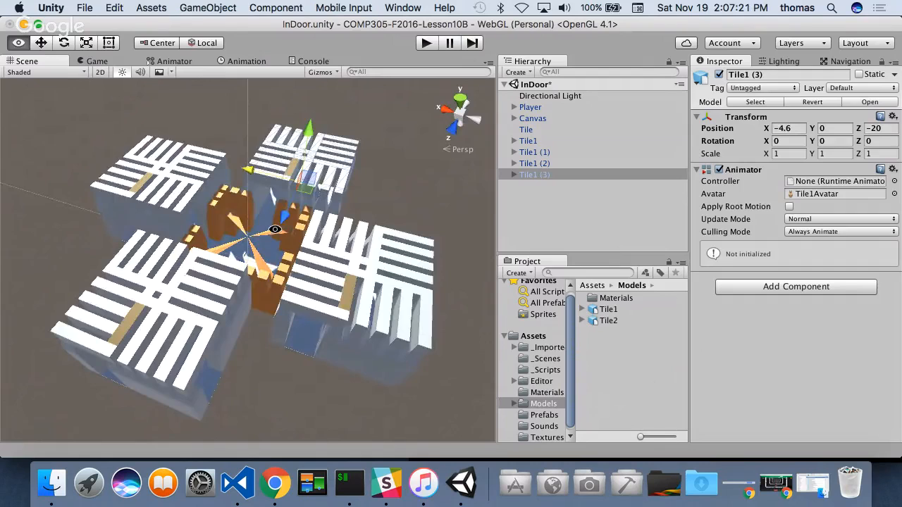
alt+drag(274, 229, 373, 263)
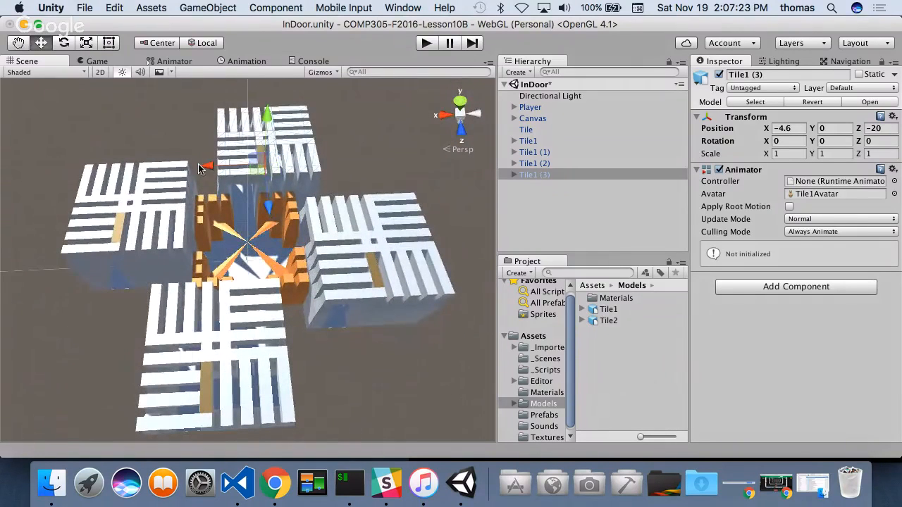
drag(199, 168, 156, 506)
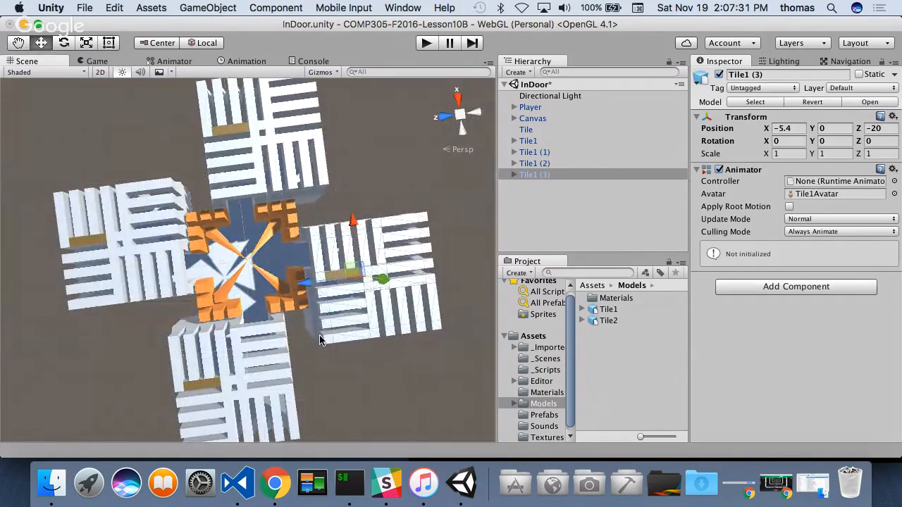
- Select Tile1 and its three copies together and remove their Animator component
scroll(313, 319, down, 3)
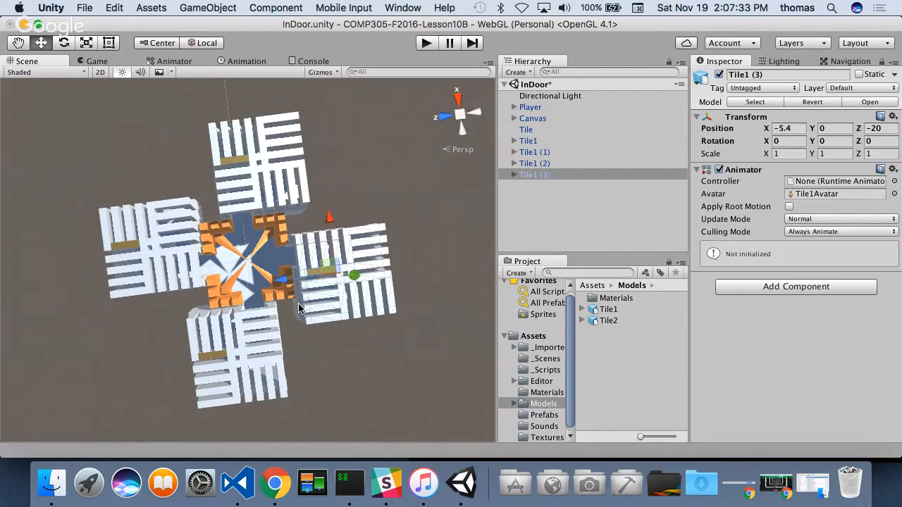
click(536, 153)
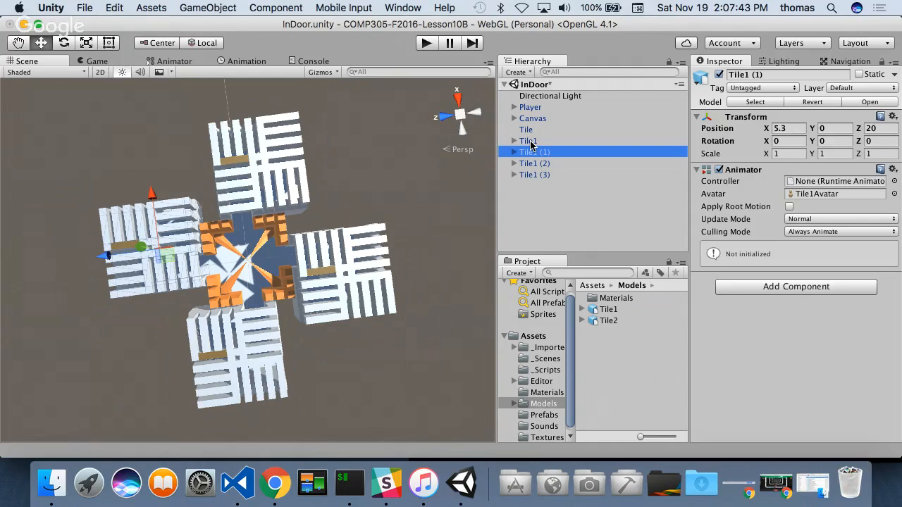
click(530, 142)
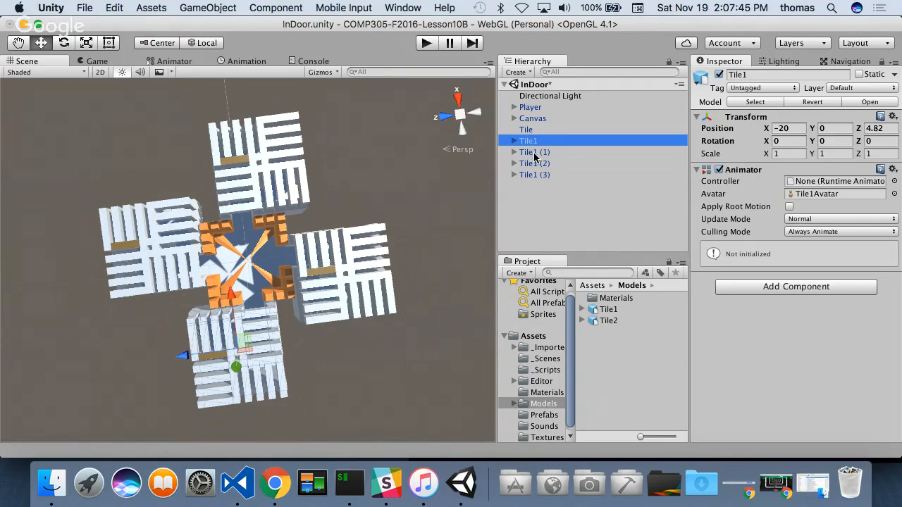
shift+click(533, 152)
shift+click(535, 164)
shift+click(537, 175)
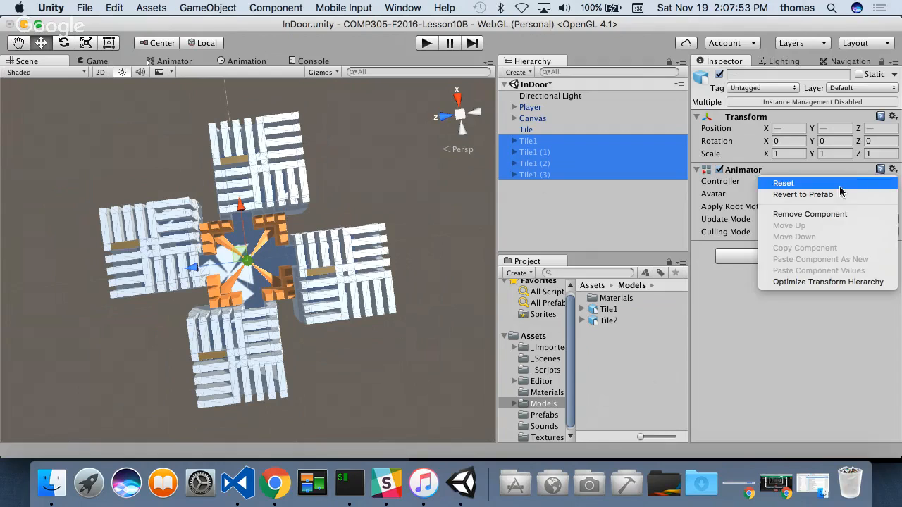
click(811, 214)
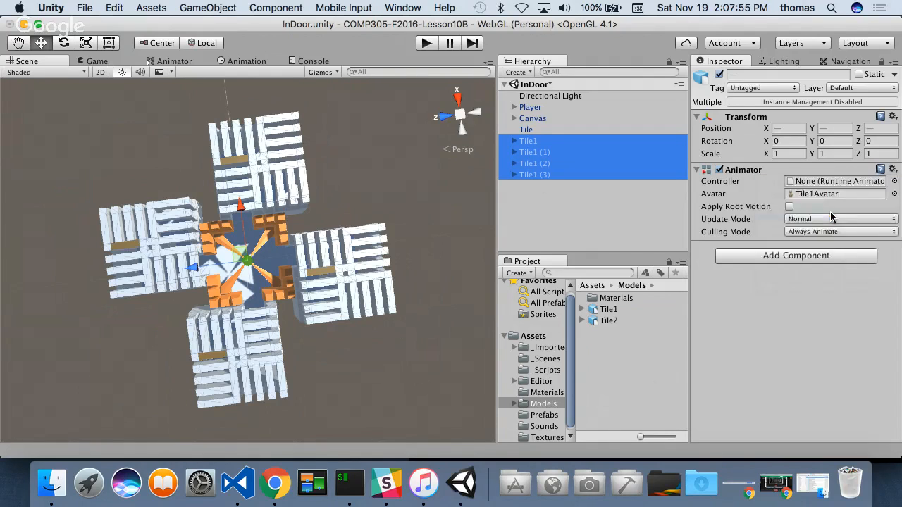
- Expand Tile1 and its three copies in the scene hierarchy to examine their Cube and Plane children
click(638, 196)
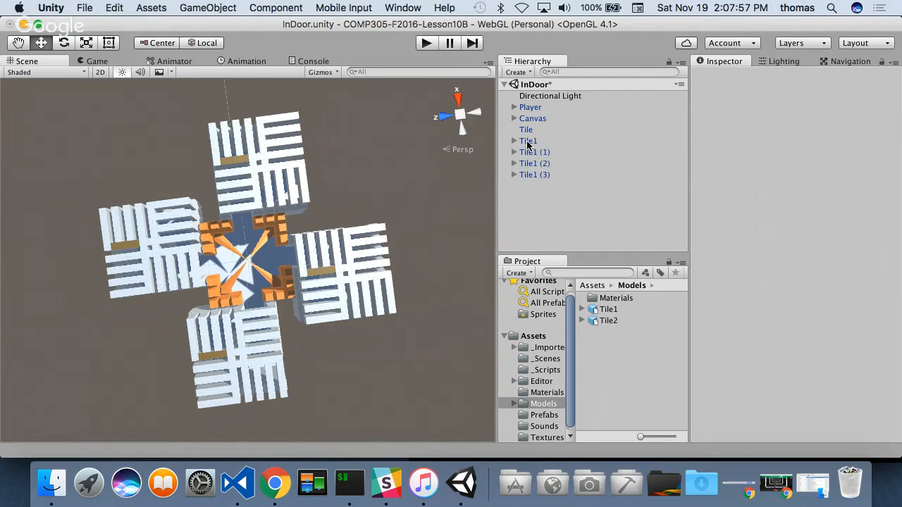
click(514, 141)
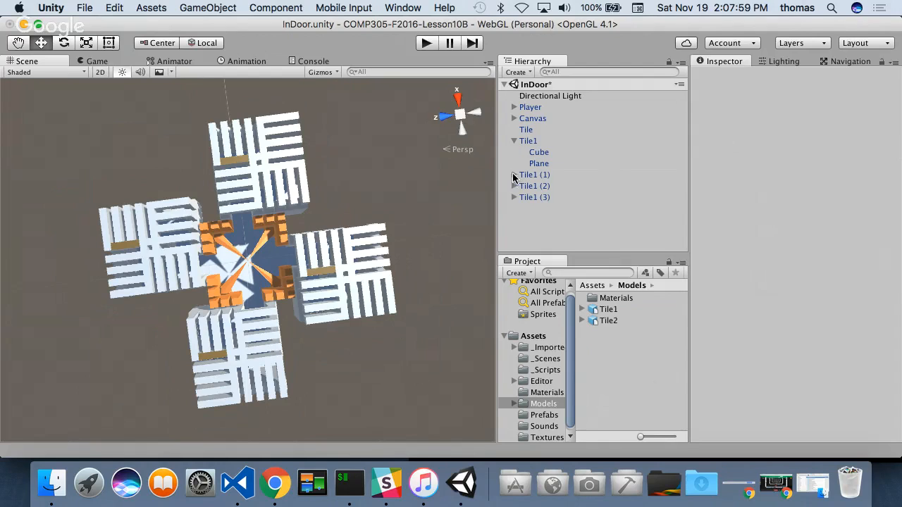
click(514, 175)
click(515, 209)
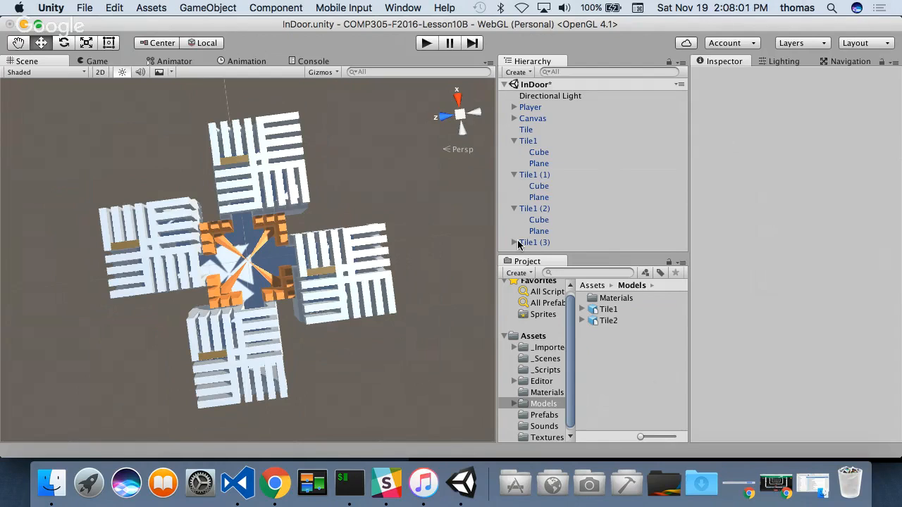
click(514, 243)
scroll(580, 216, down, 2)
scroll(578, 204, up, 2)
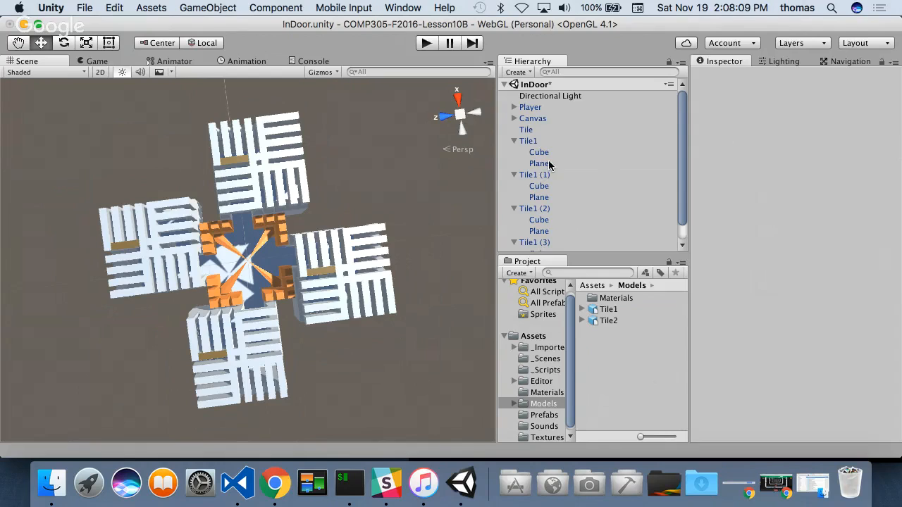
- Show the project's Prefabs folder and inspect the components of Tile1 and its Cube child
click(526, 142)
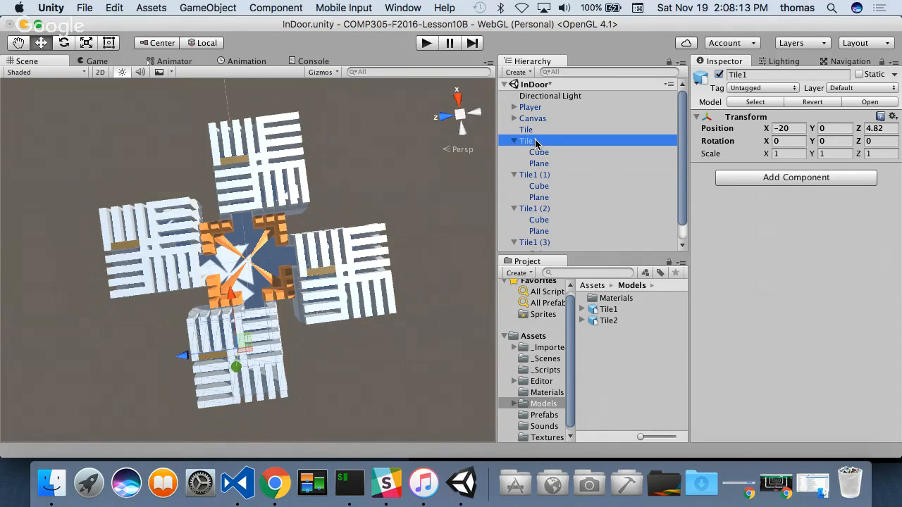
click(554, 417)
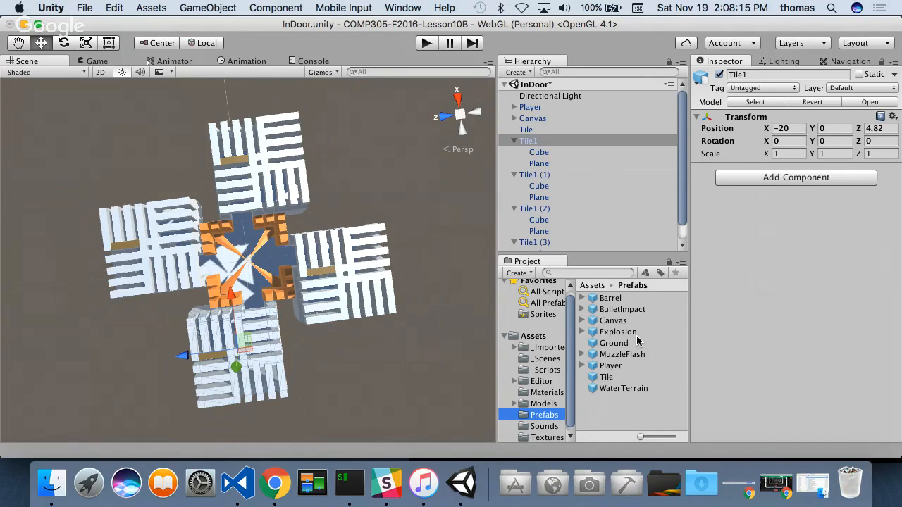
click(536, 155)
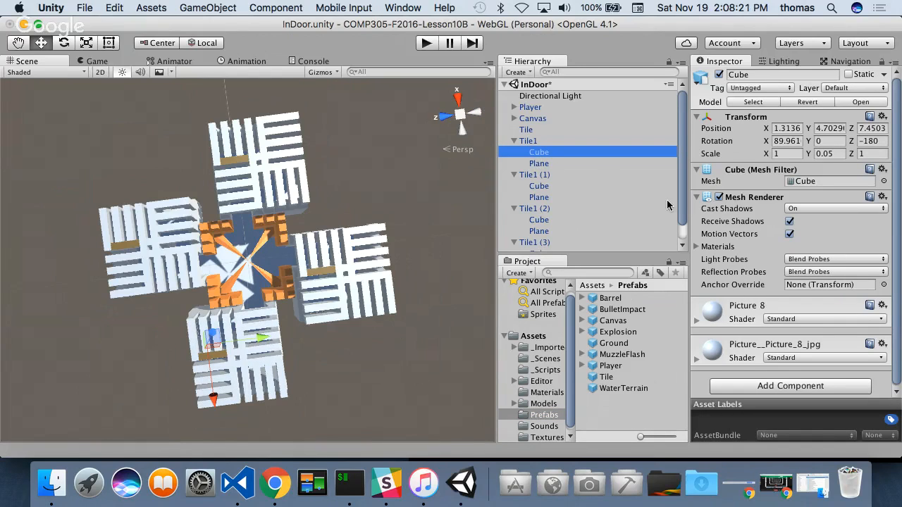
click(529, 142)
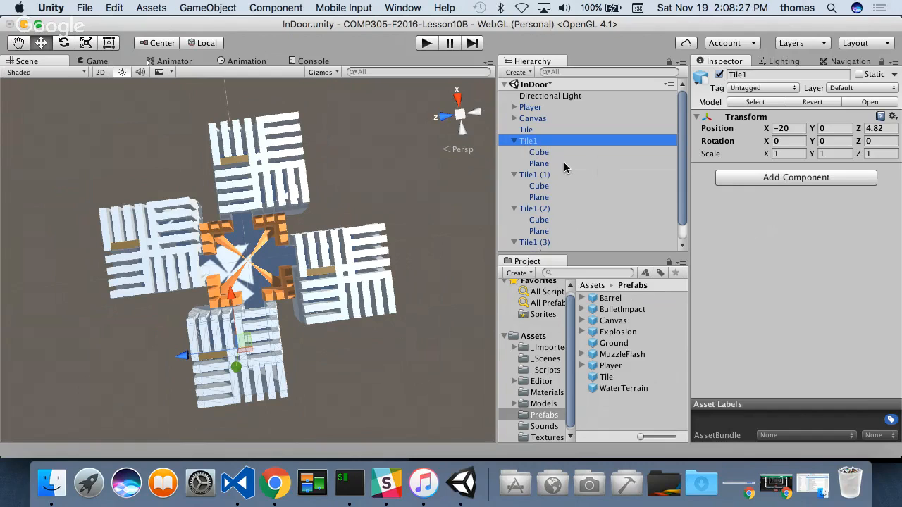
- Add a Mesh Collider to Tile1's Cube and Plane children together, and collapse the collider and Mesh Renderer settings
click(537, 152)
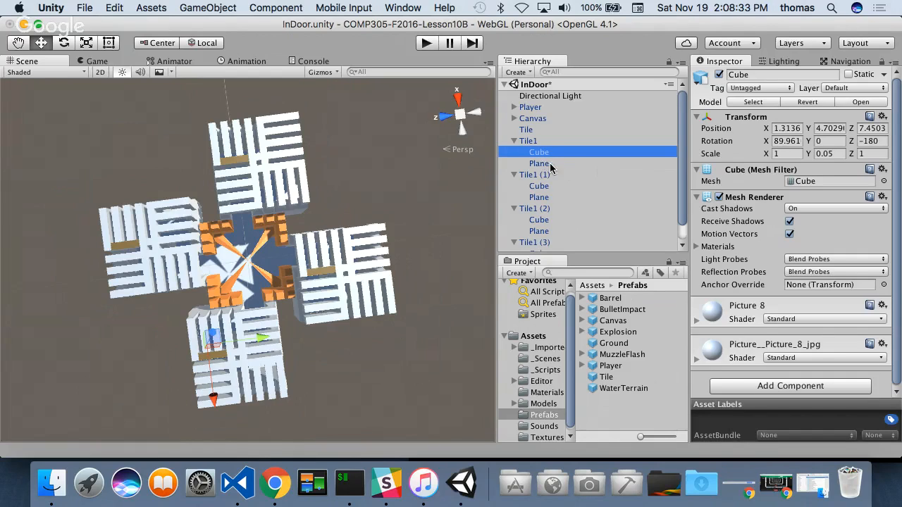
shift+click(544, 164)
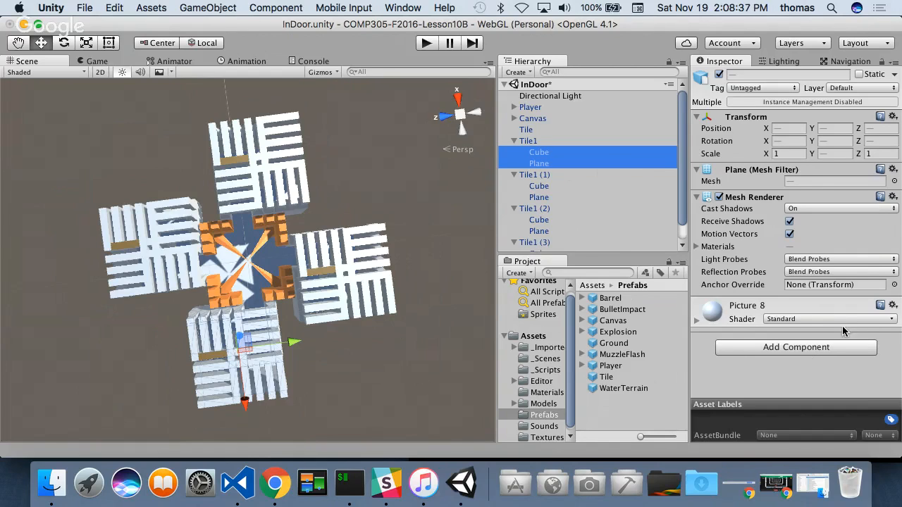
click(800, 353)
click(747, 189)
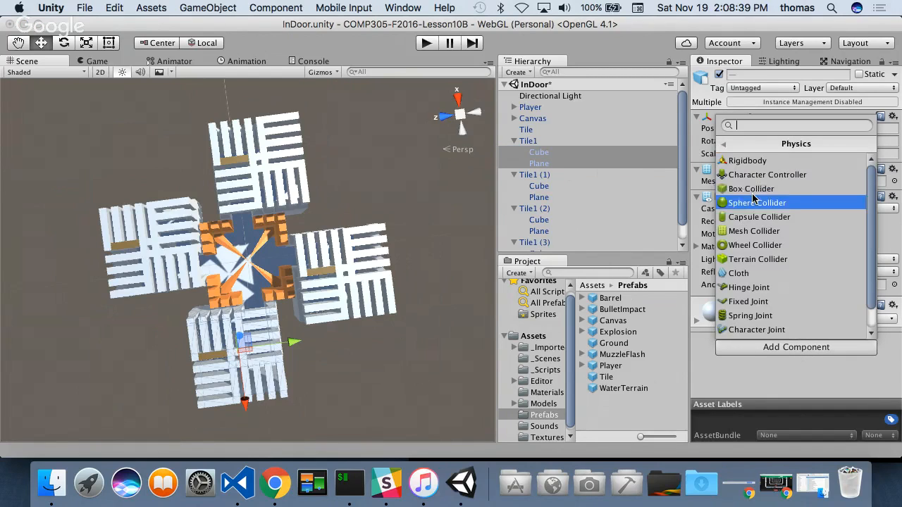
click(755, 233)
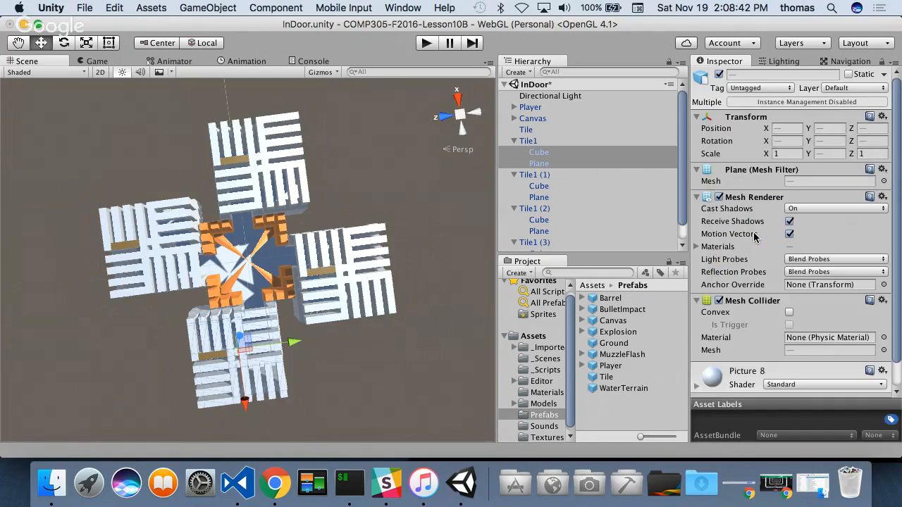
click(696, 301)
click(697, 197)
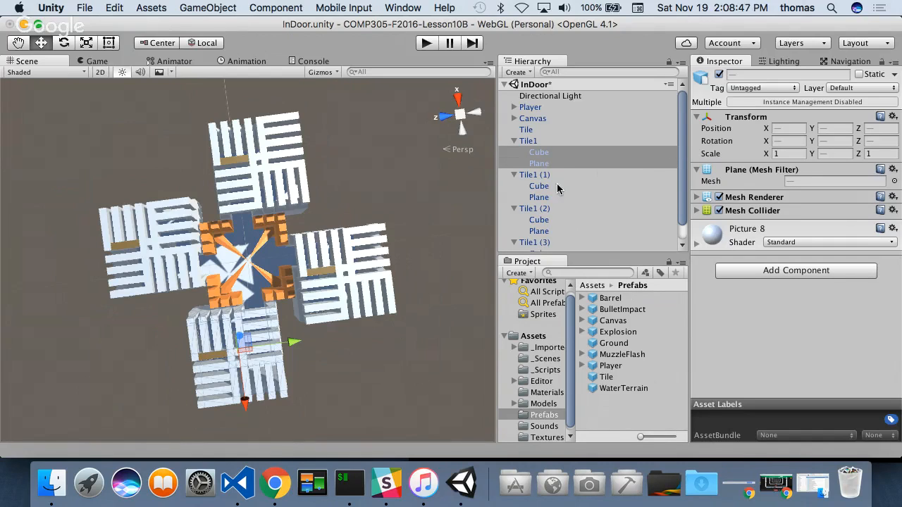
- Save Tile1 as a prefab in the Prefabs folder, and delete its copies Tile1 (1), (2) and (3) from the scene
click(514, 141)
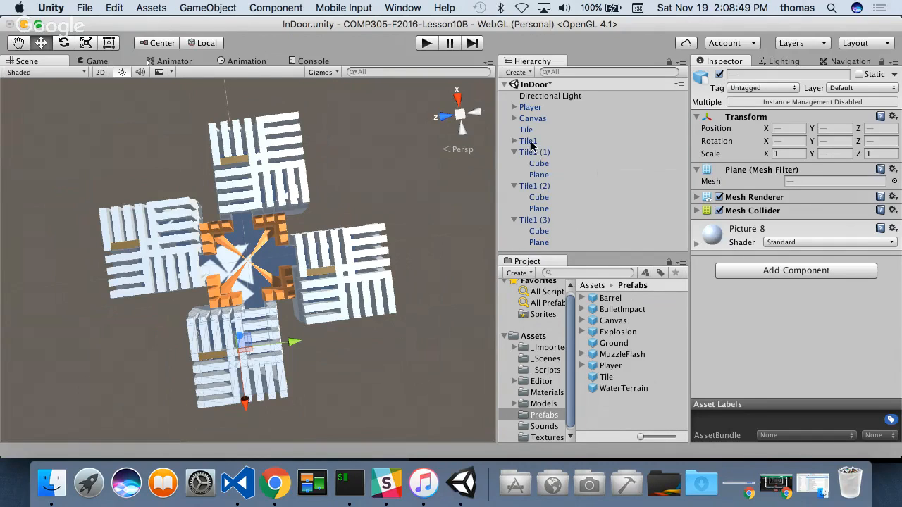
drag(529, 141, 594, 419)
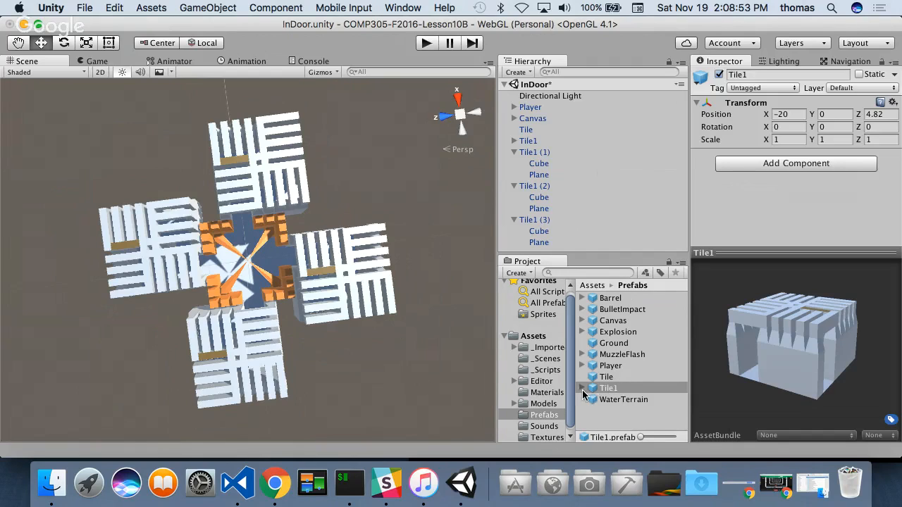
click(538, 189)
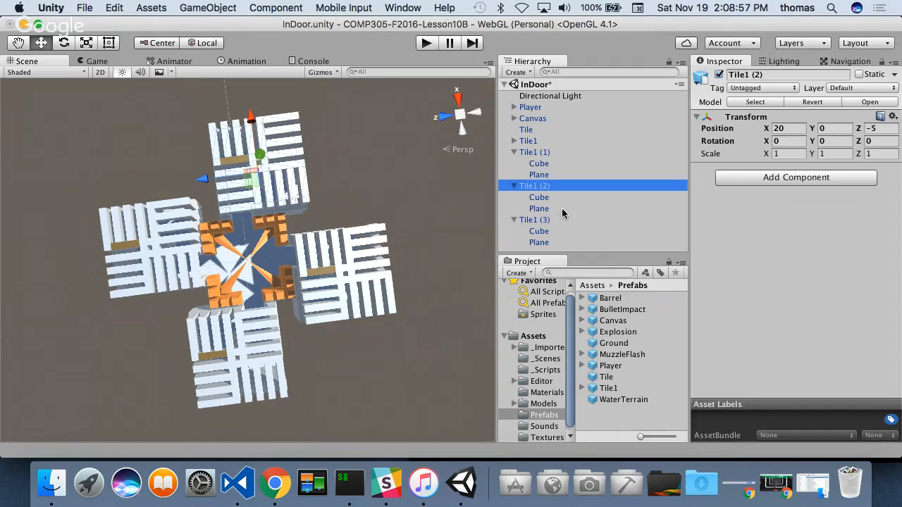
click(534, 153)
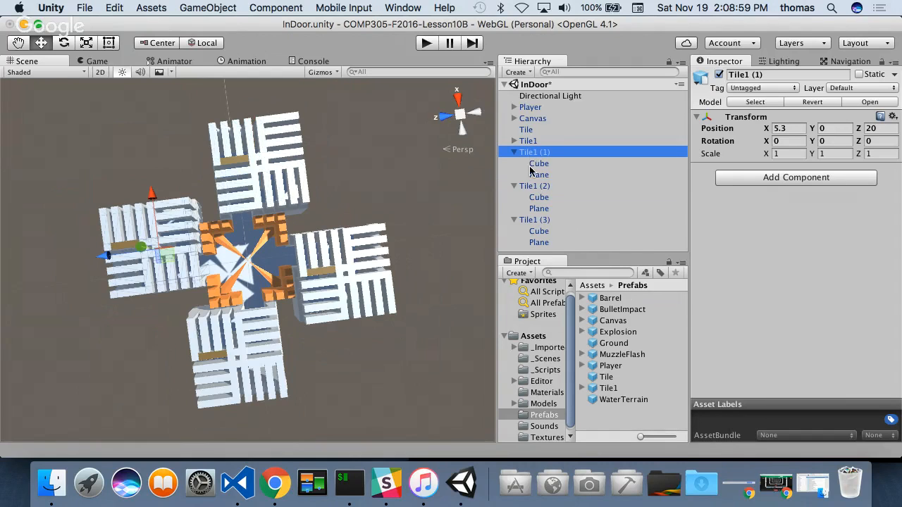
shift+click(520, 219)
right_click(520, 218)
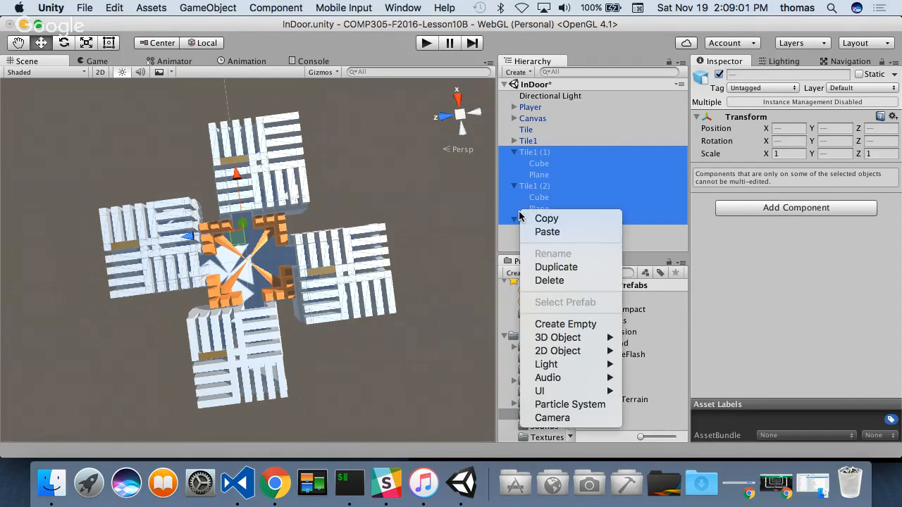
click(549, 280)
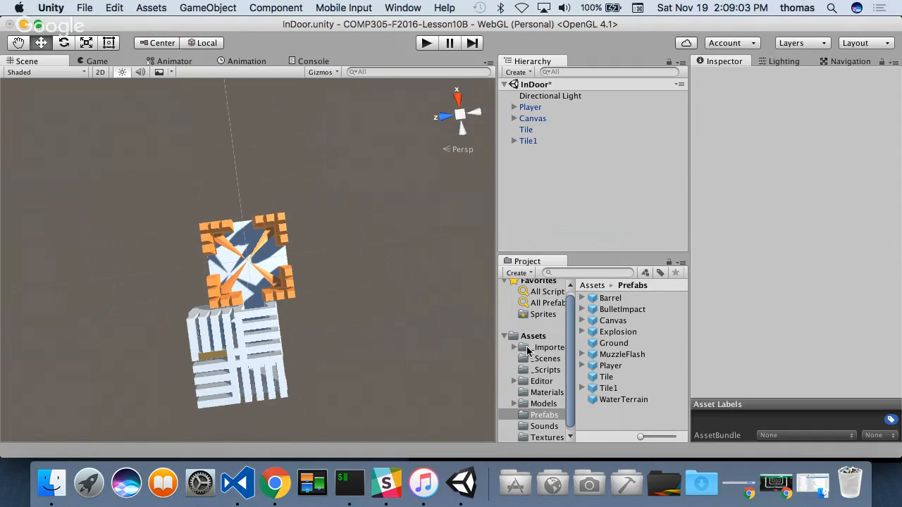
- Add three instances of the Tile1 prefab to the InDoor scene
drag(609, 389, 510, 164)
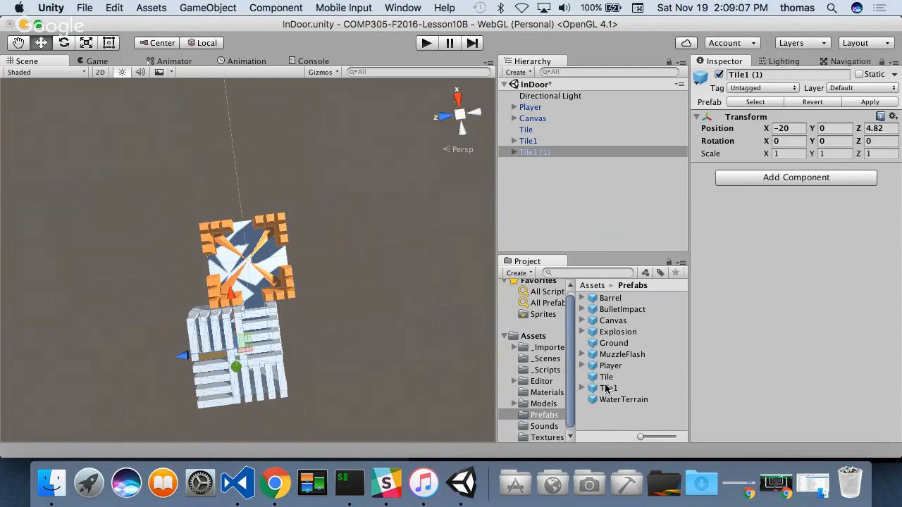
drag(606, 389, 511, 170)
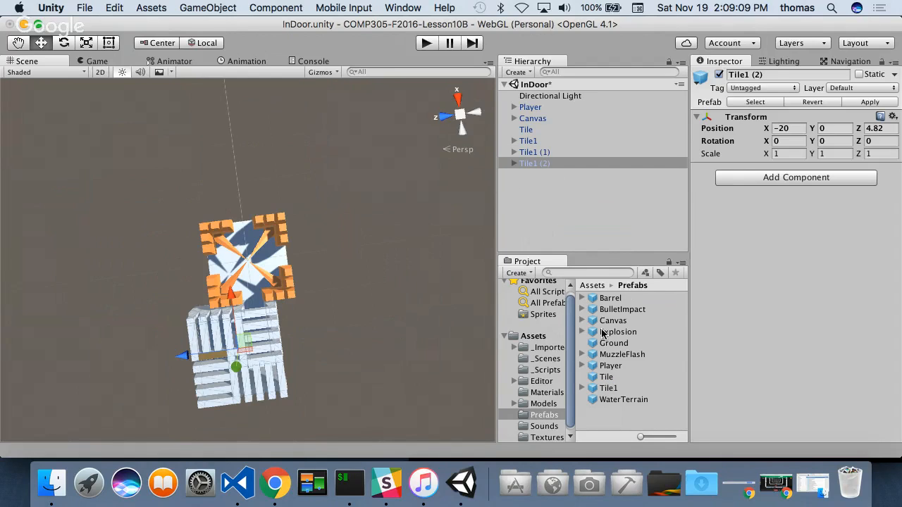
drag(610, 390, 523, 194)
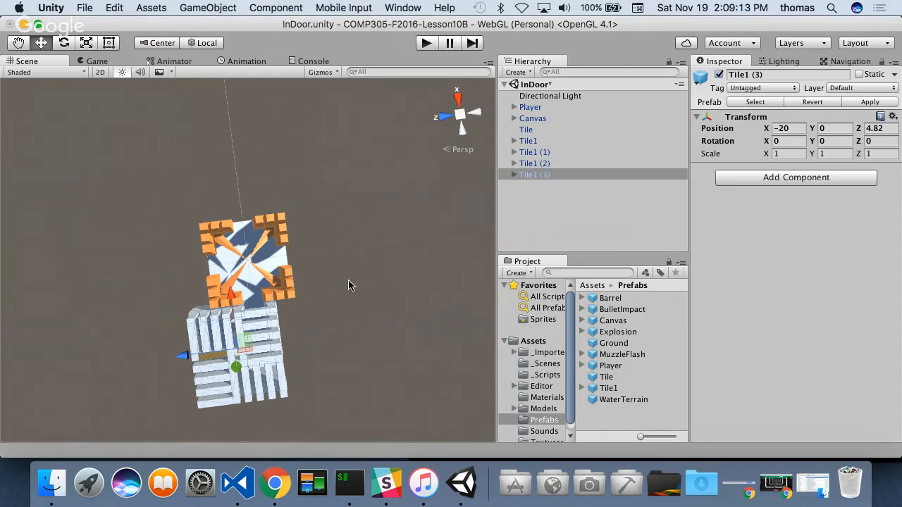
- Move Tile1 (3) to the orange tile's positive-Z side and vertex-snap it in place at X 5, Y 0, Z 20
alt+drag(353, 294, 168, 148)
drag(220, 194, 225, 215)
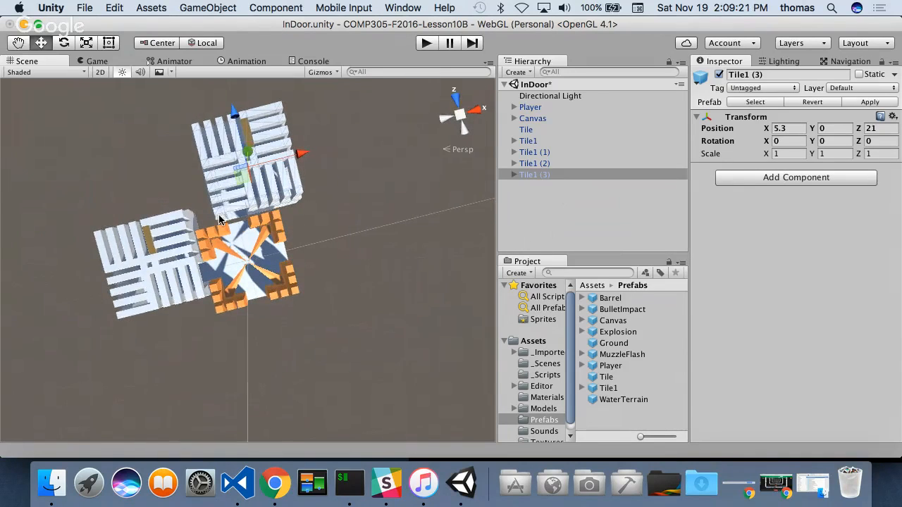
scroll(199, 204, up, 6)
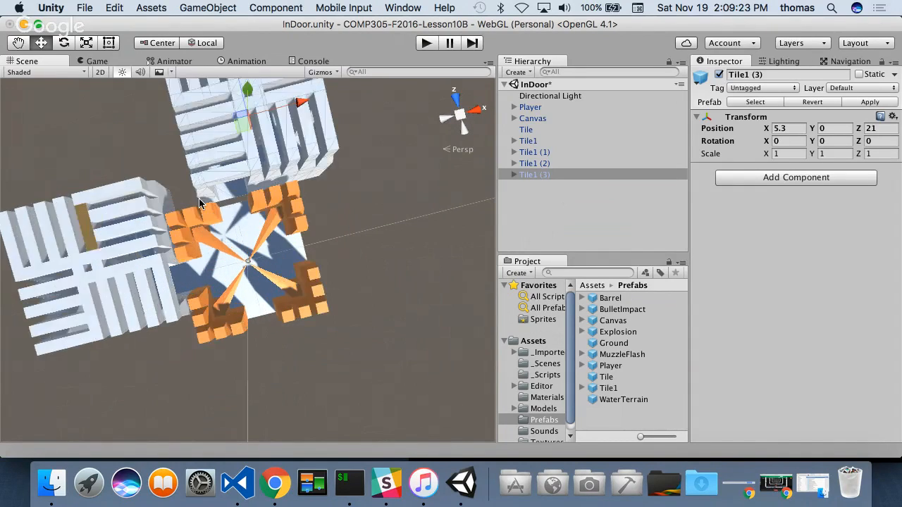
alt+drag(201, 184, 155, 134)
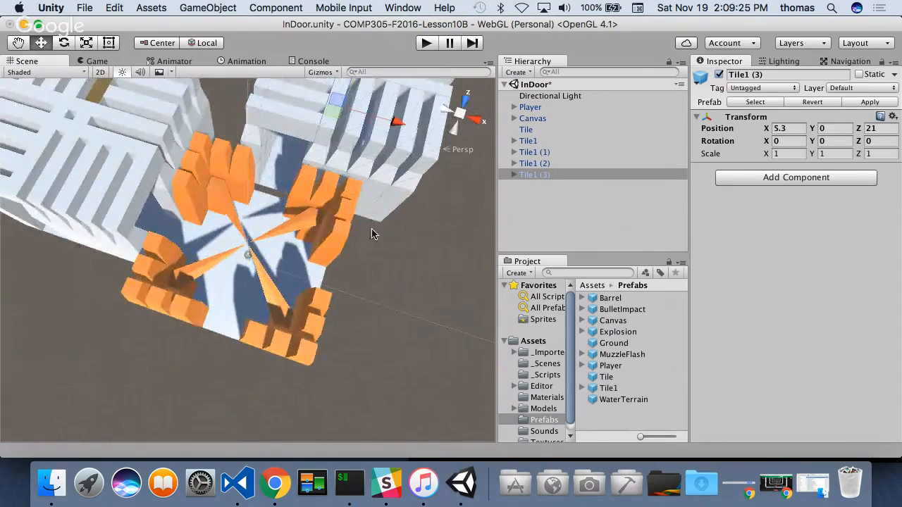
alt+drag(373, 232, 321, 258)
drag(464, 192, 300, 195)
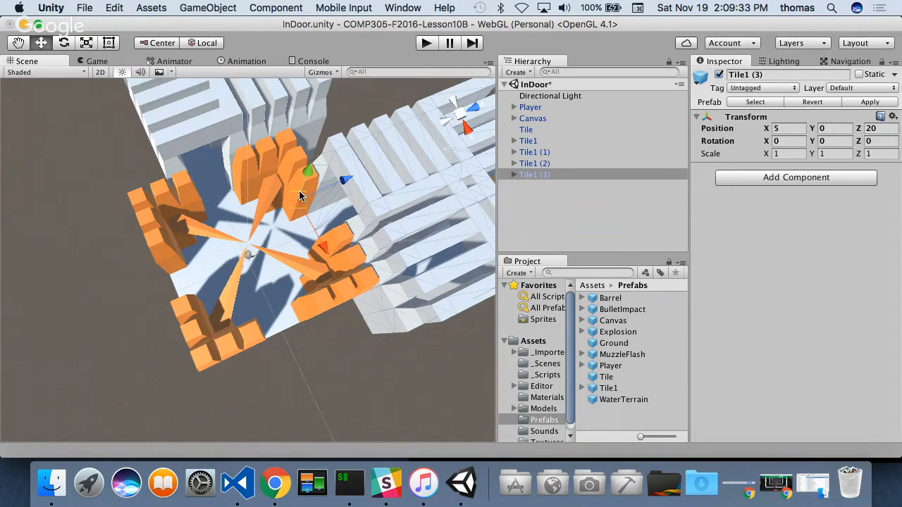
- Move Tile1 (2) to about X 4.55, Z -21.63, and vertex-snap it against the orange tile's negative-Z side
alt+drag(232, 282, 385, 153)
click(139, 124)
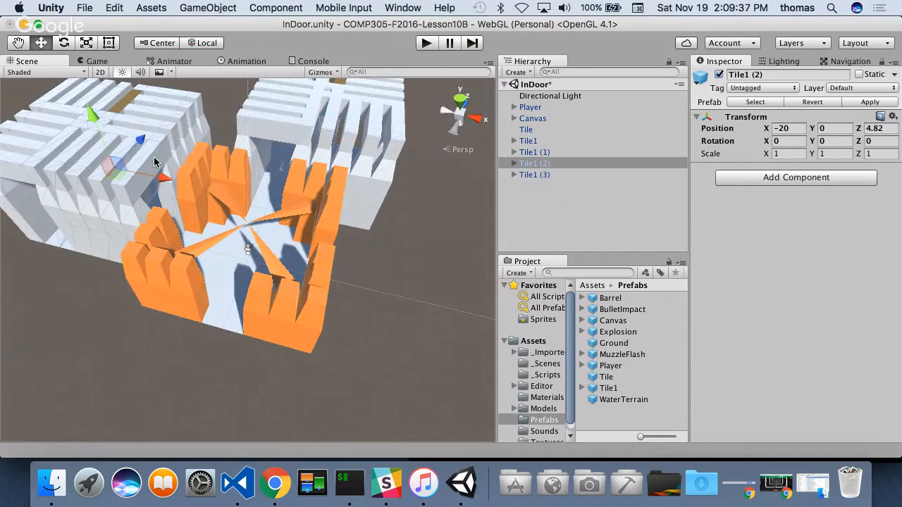
drag(143, 143, 247, 219)
scroll(240, 303, down, 4)
drag(242, 343, 481, 231)
alt+drag(296, 303, 373, 417)
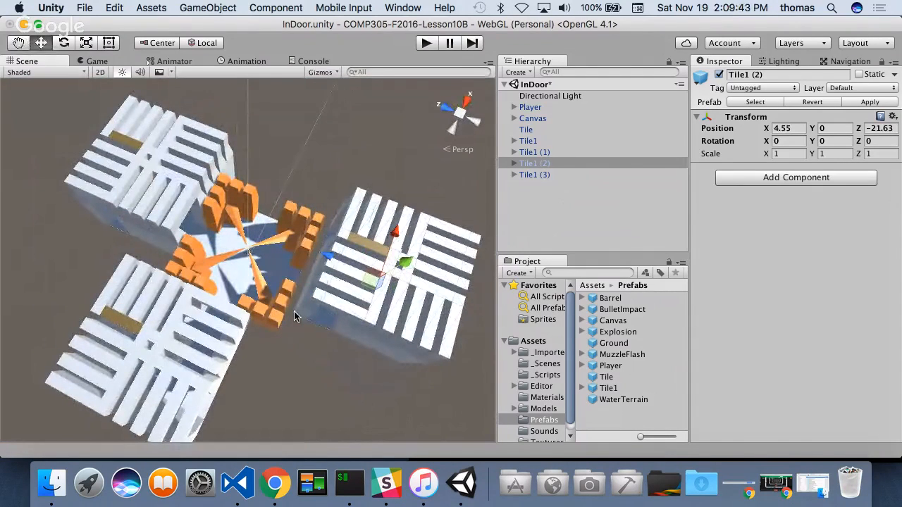
key(v)
drag(295, 315, 246, 162)
- Move Tile1 (1) across to the orange tile's open positive-X side and vertex-snap it in place at X 20, Y 0, Z 0
click(417, 265)
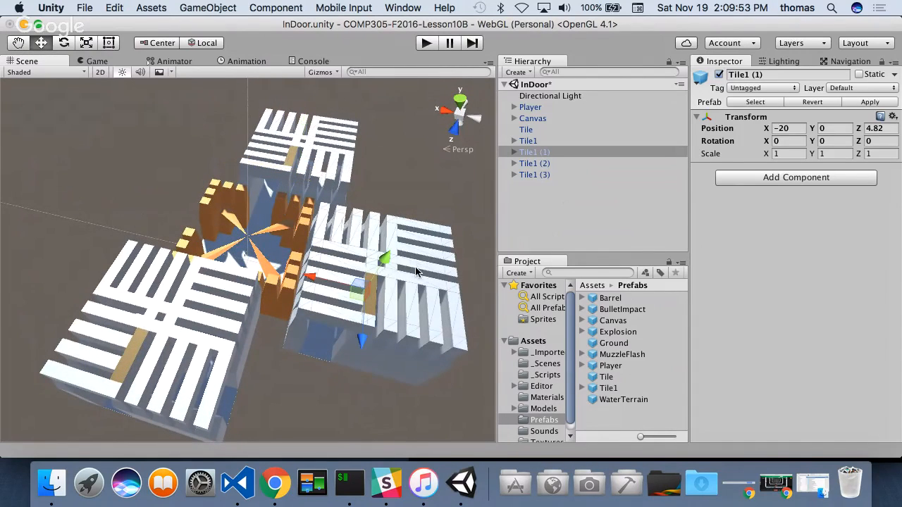
drag(319, 282, 7, 181)
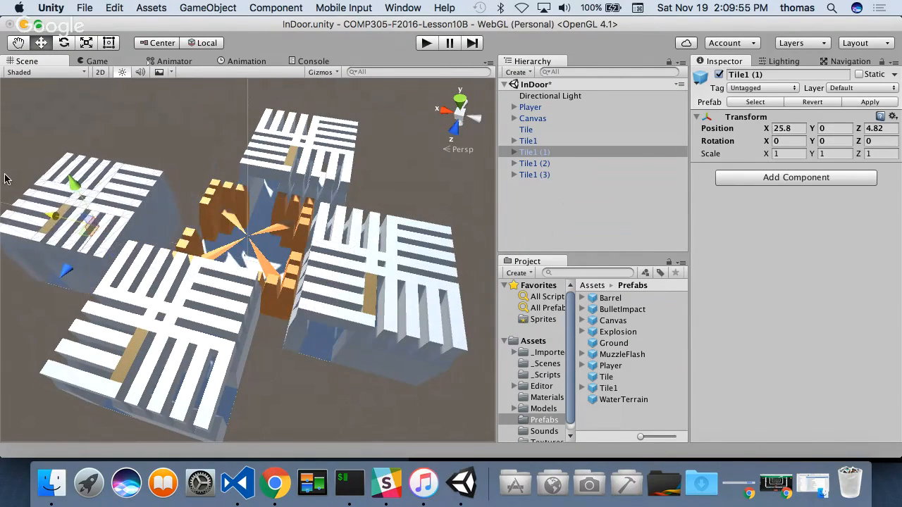
alt+drag(67, 221, 30, 185)
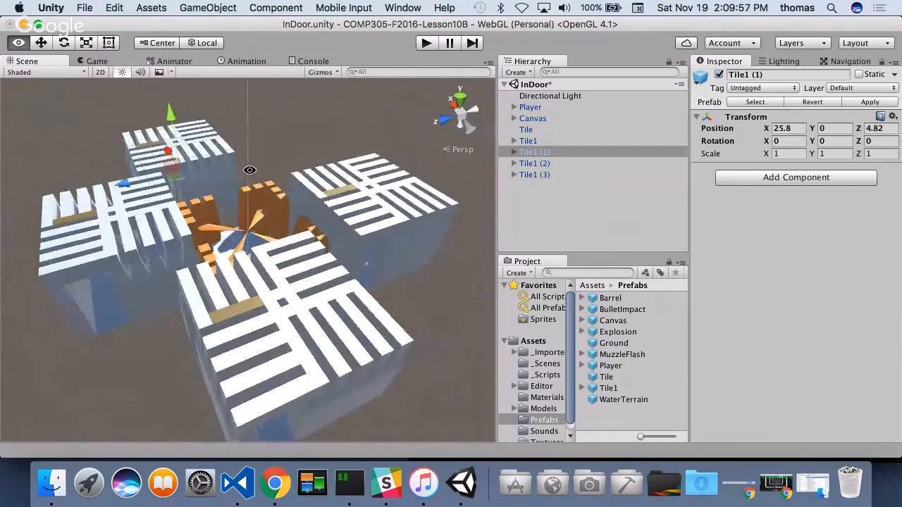
alt+drag(249, 169, 246, 346)
key(v)
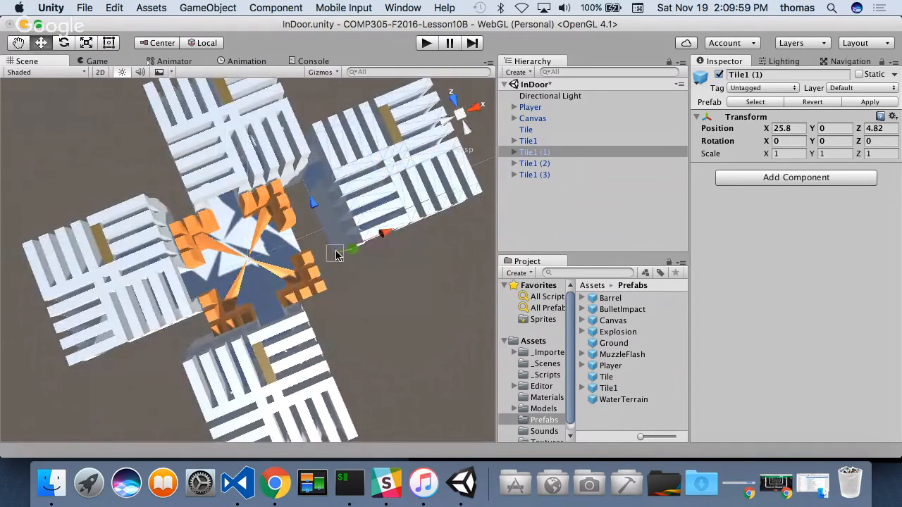
drag(336, 256, 230, 118)
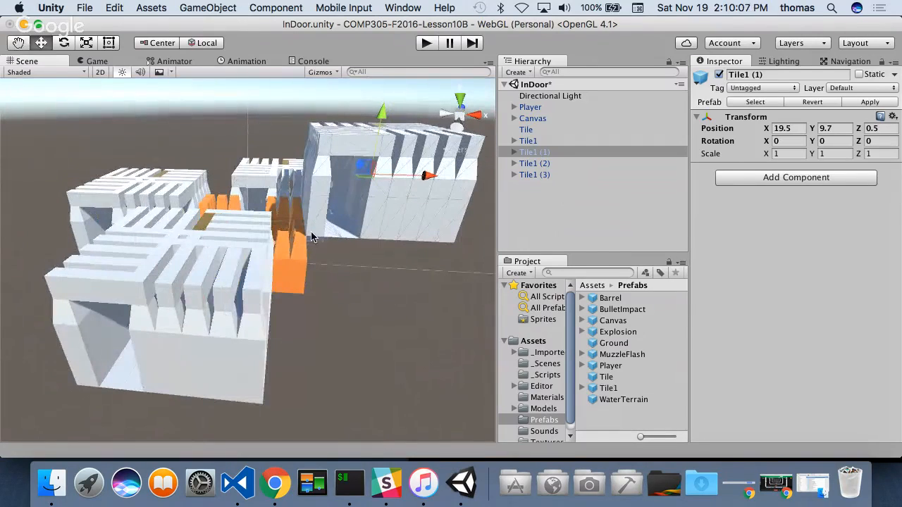
drag(307, 238, 312, 301)
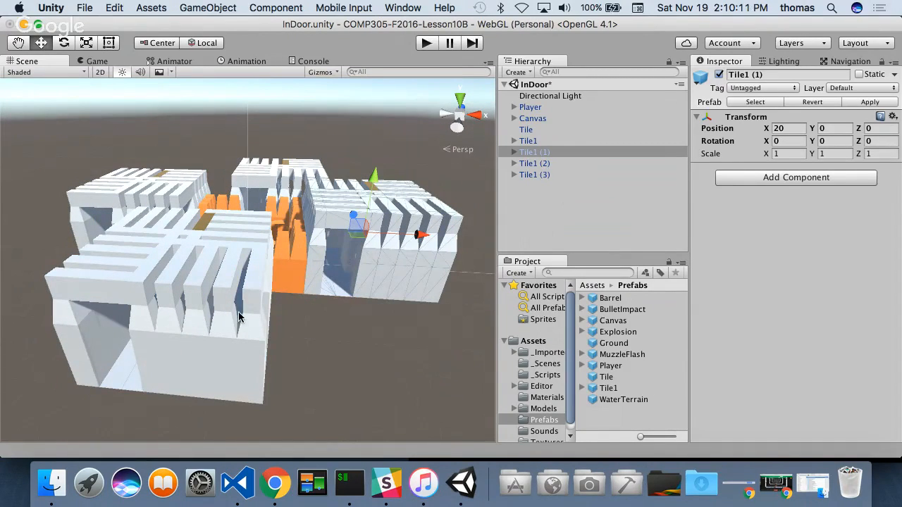
alt+drag(238, 318, 322, 190)
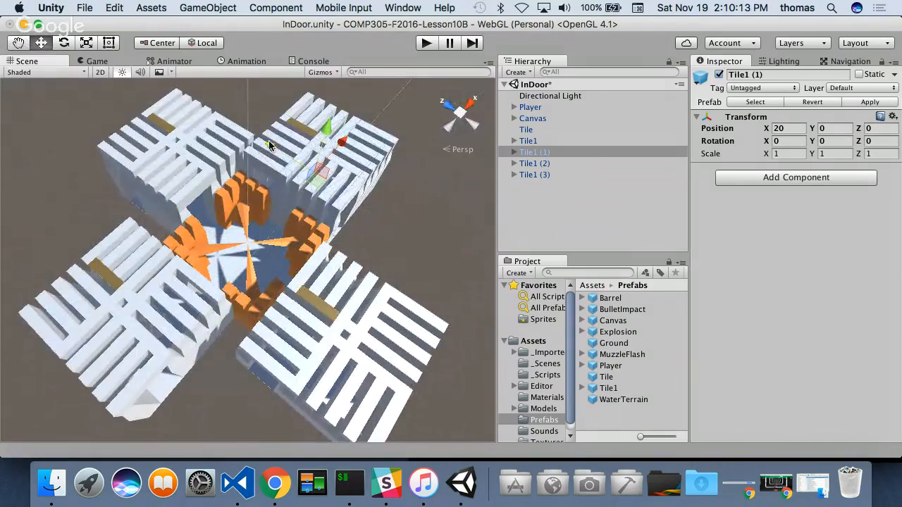
- Move Tile1 (1) along the Z axis to Z -5.3, keeping X 20 and Y 0
drag(268, 145, 289, 164)
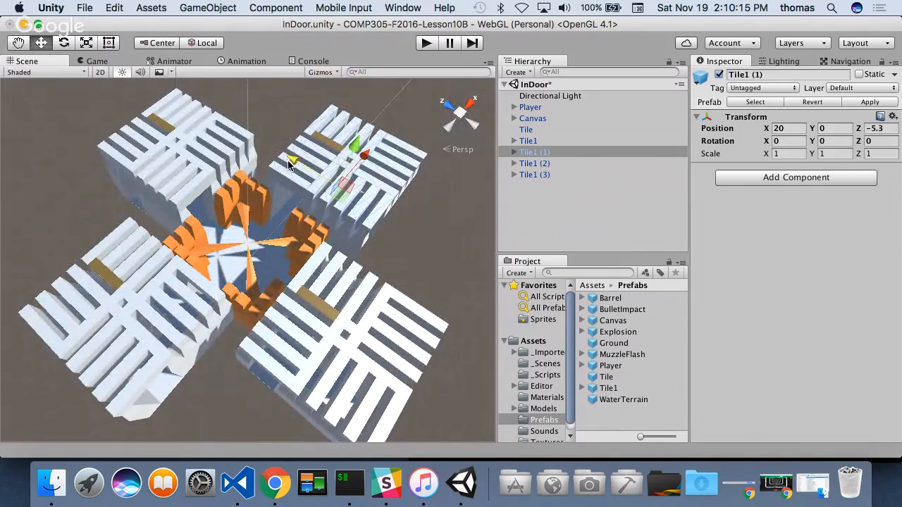
- Switch to Finder, collapse the COMP305-F2016-Lesson10B project folder and open the Courses folder
click(52, 485)
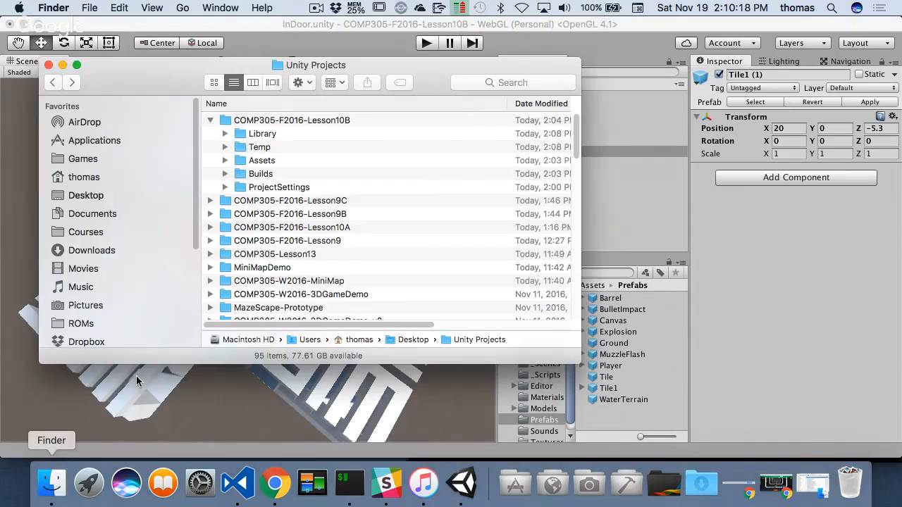
click(209, 120)
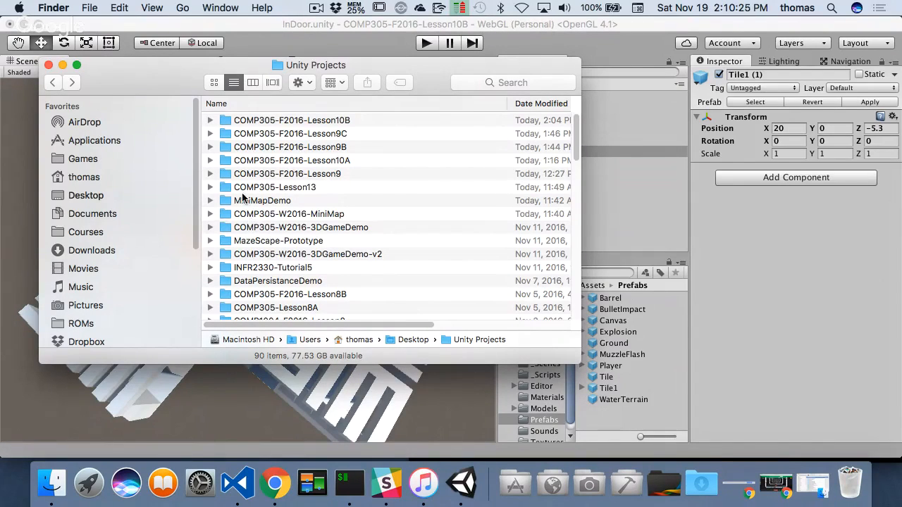
click(85, 233)
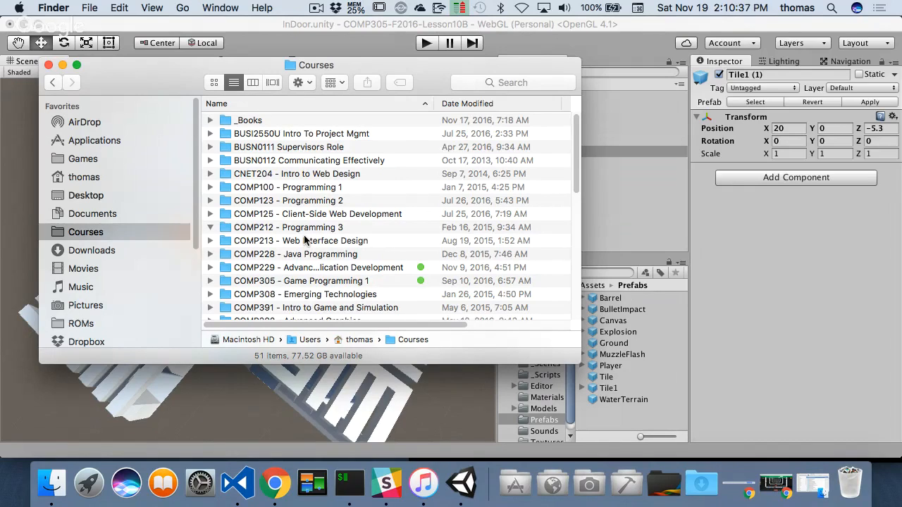
- Switch to Slack's comp305-f2016 workspace, close the downloads list and look through the files shared in the #tiles channel
click(384, 487)
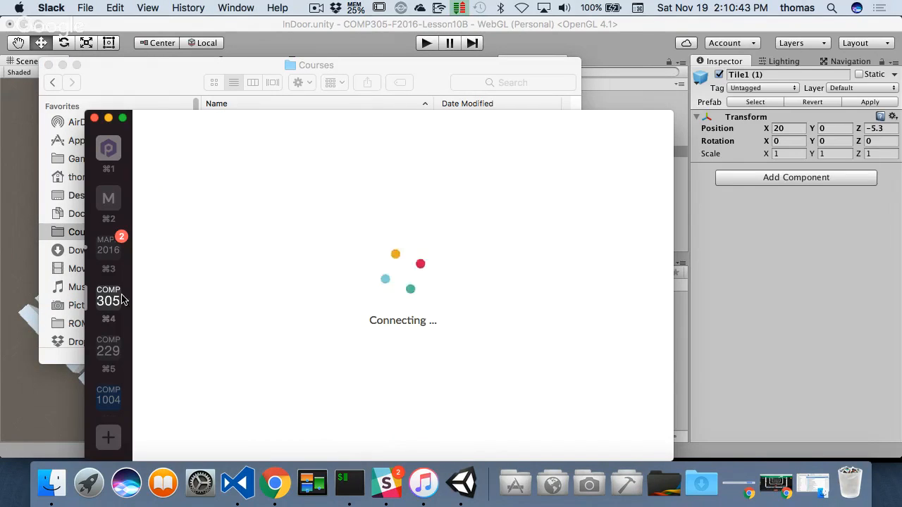
click(119, 299)
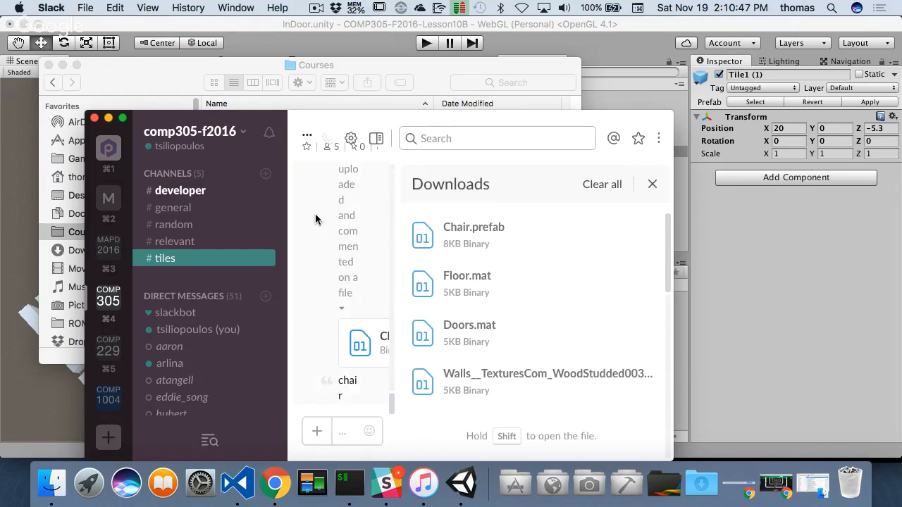
click(176, 193)
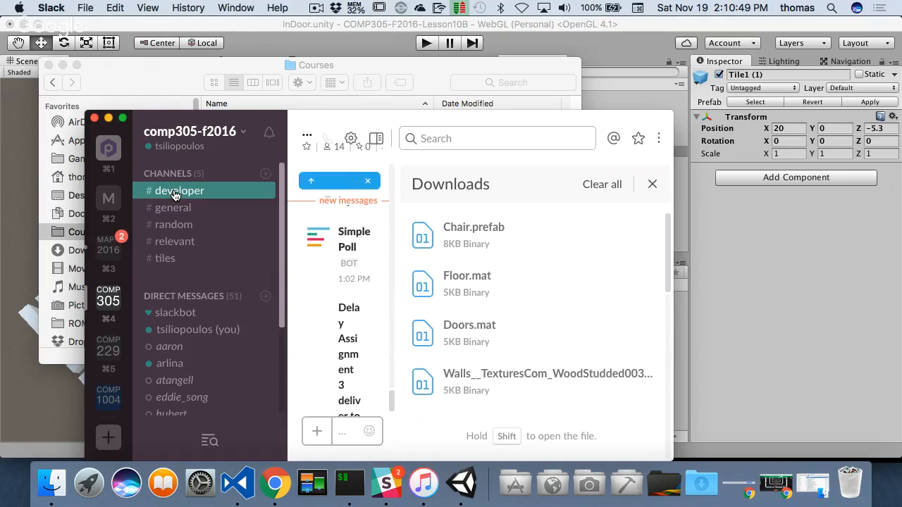
click(162, 260)
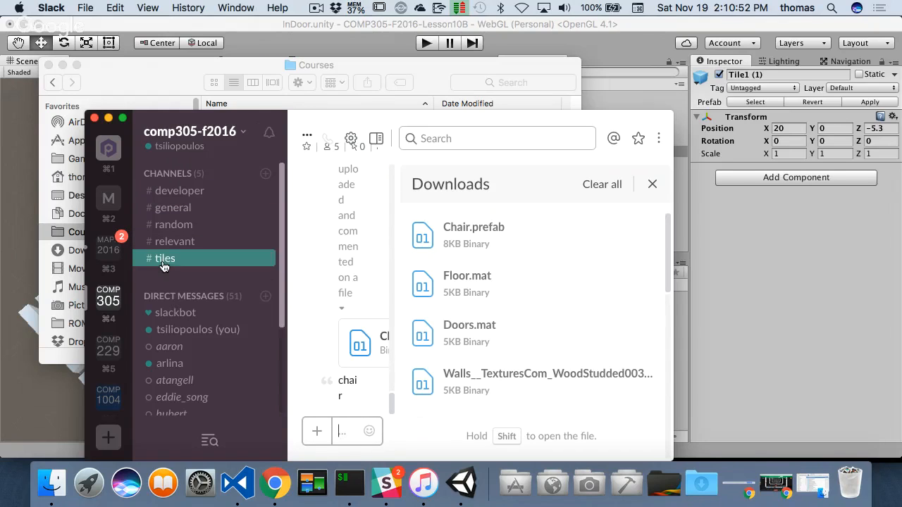
click(652, 184)
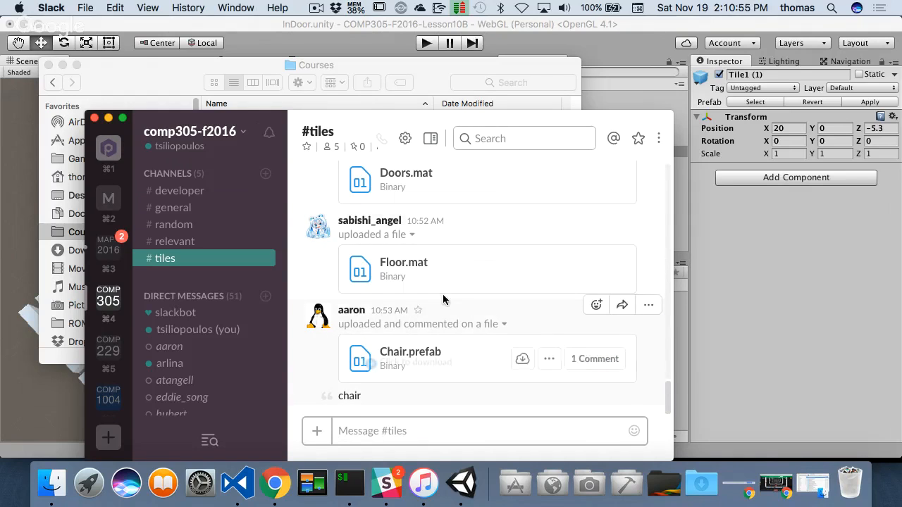
scroll(435, 385, up, 5)
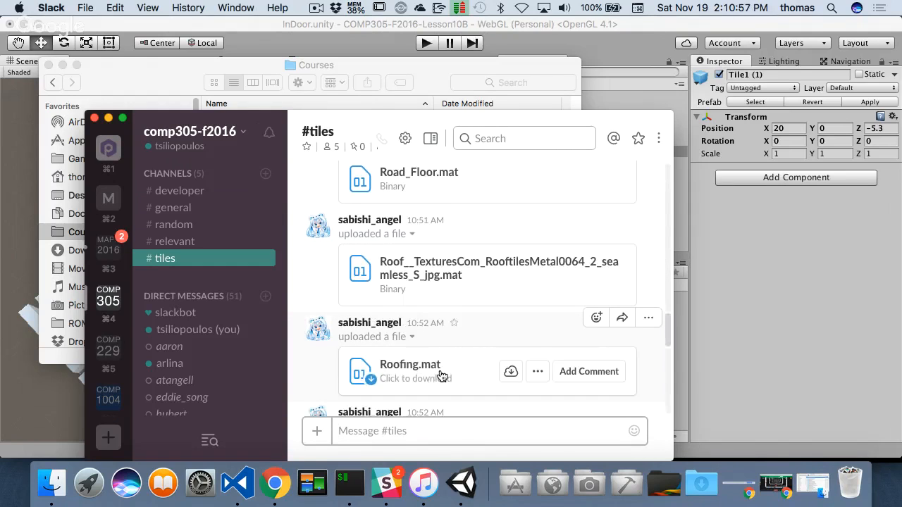
scroll(443, 373, down, 5)
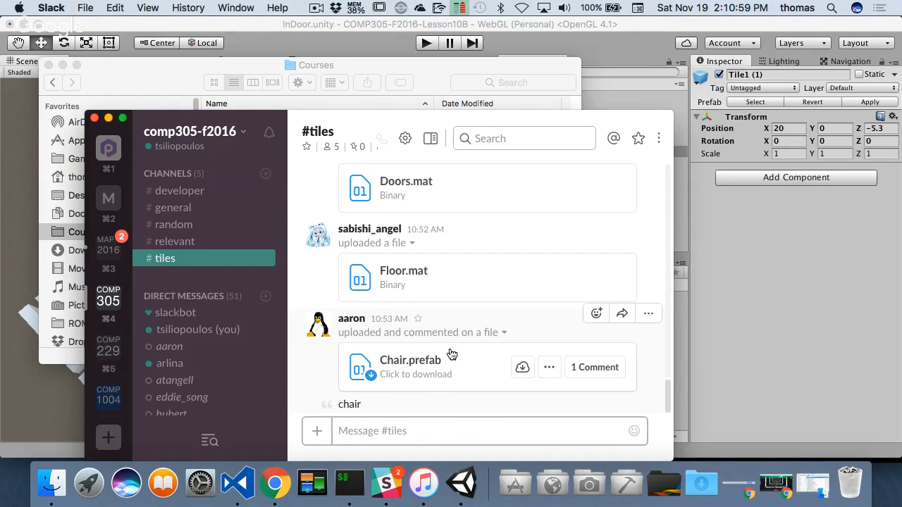
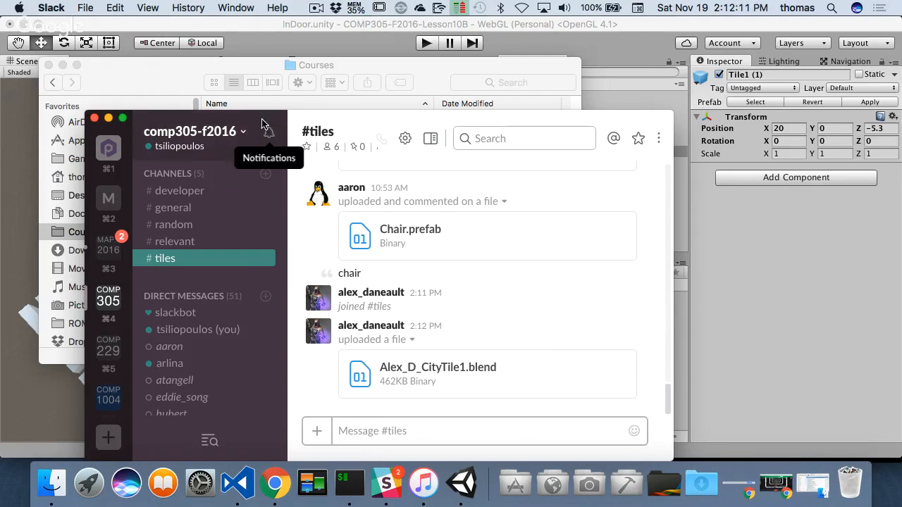
drag(302, 120, 233, 63)
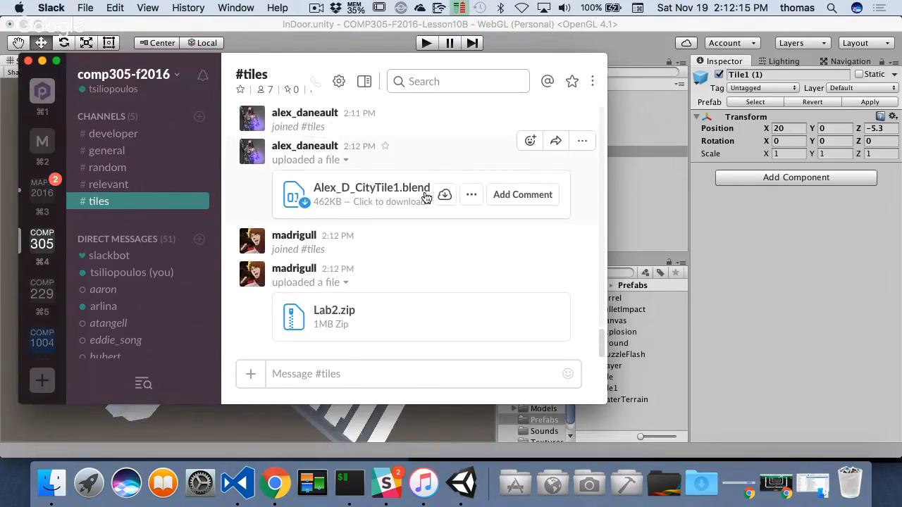
click(444, 194)
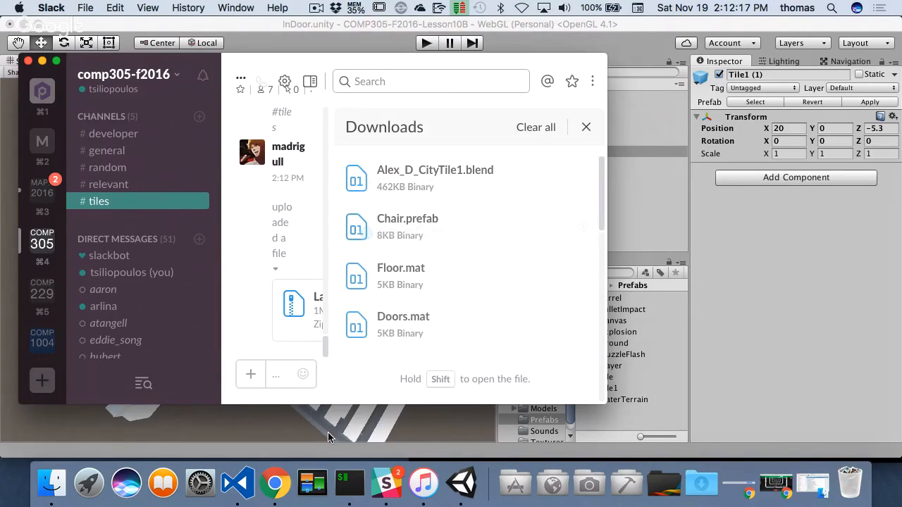
- Switch to Finder and open Desktop > Unity Projects > COMP305-F2016-Lesson10B > Assets > Models, placing the window beside Slack
click(57, 486)
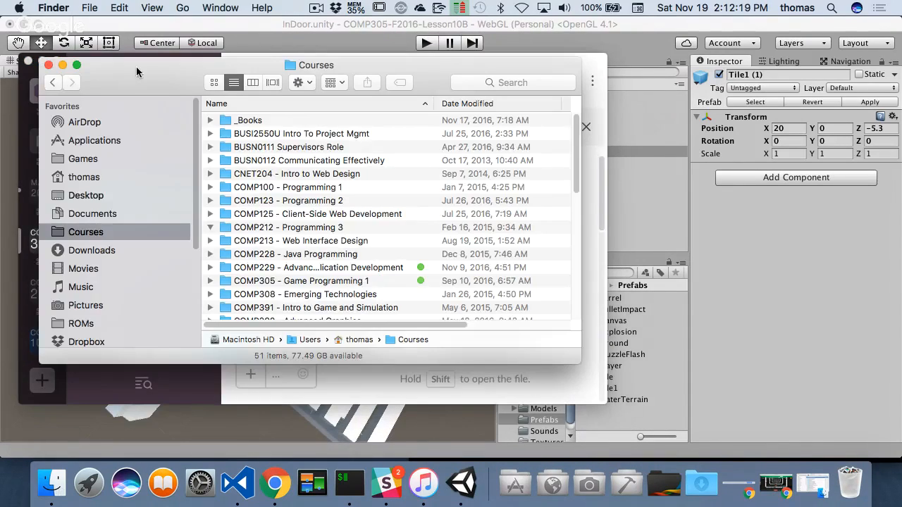
drag(141, 77, 427, 149)
click(392, 268)
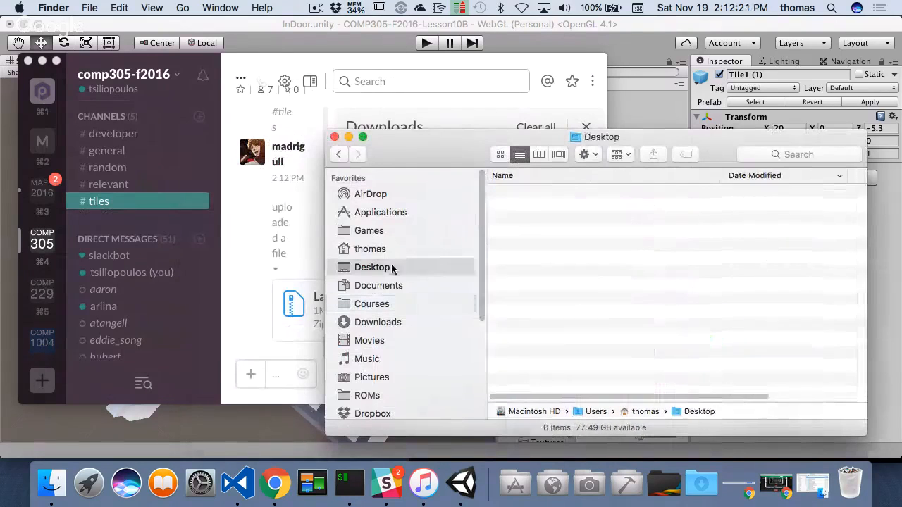
double_click(553, 232)
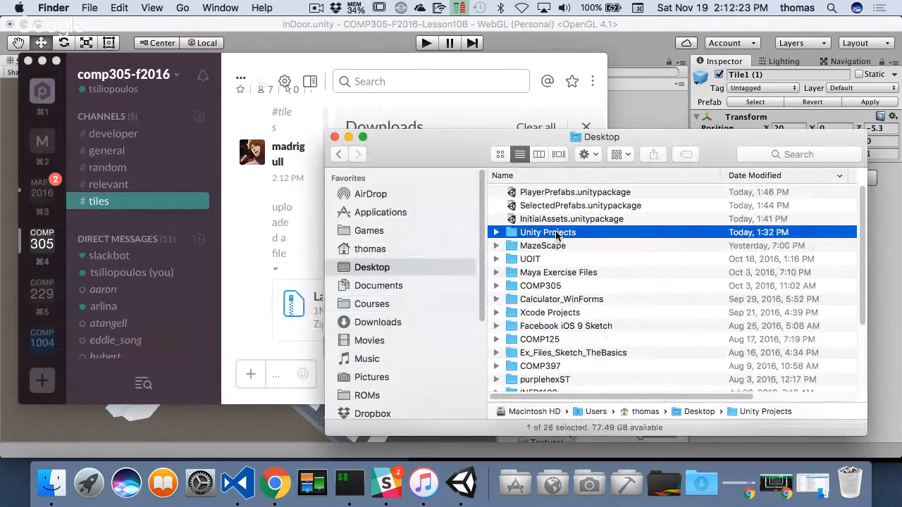
double_click(573, 193)
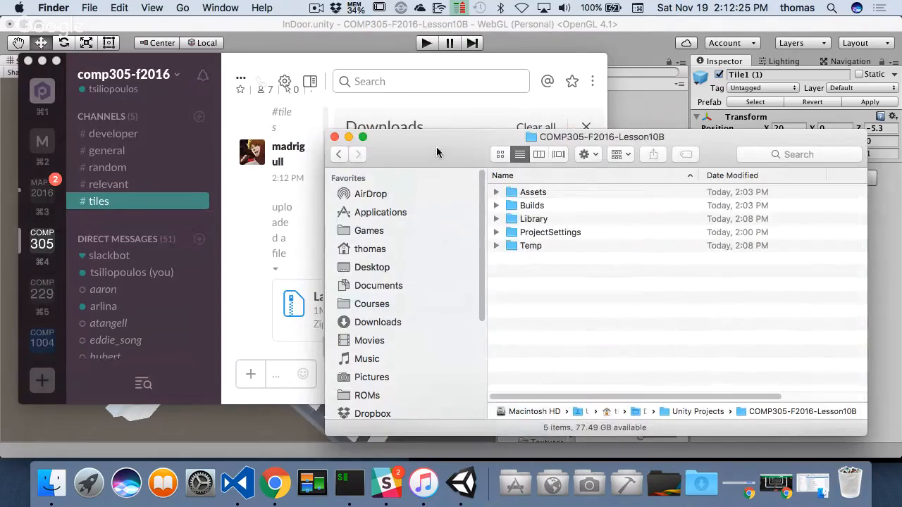
drag(436, 147, 536, 155)
double_click(638, 214)
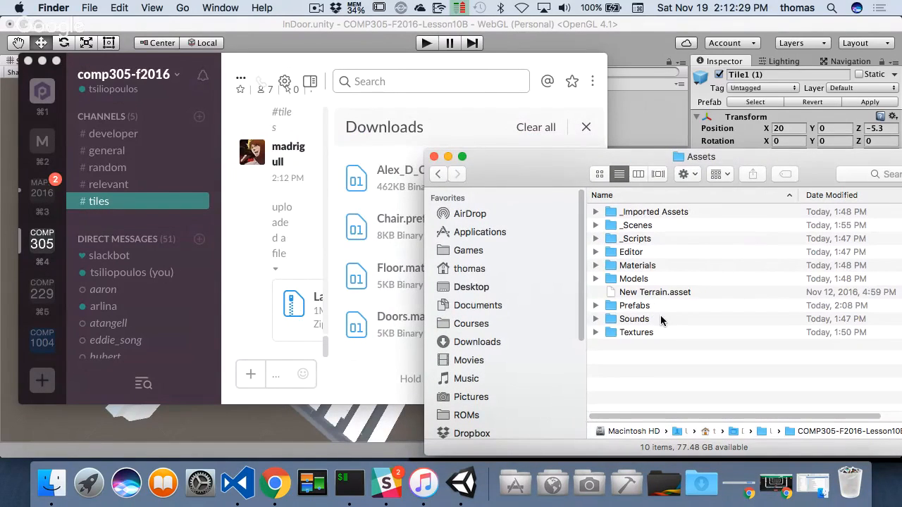
double_click(638, 279)
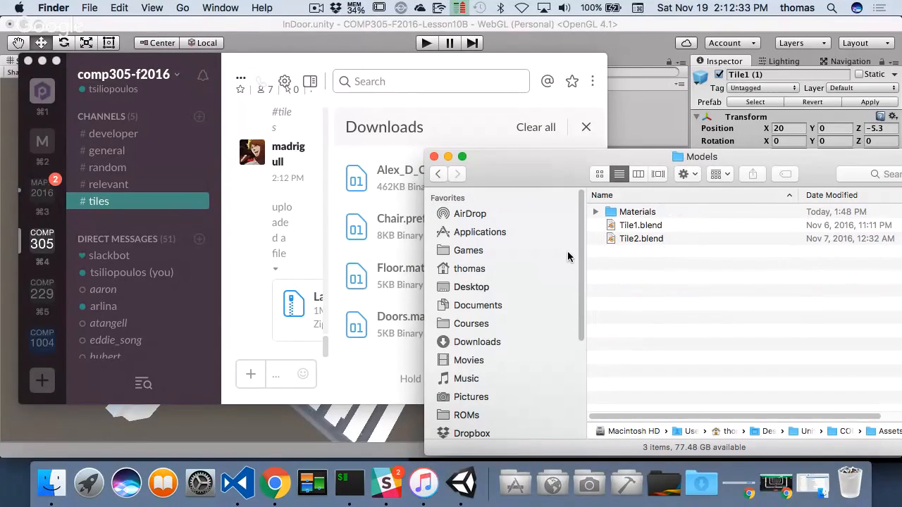
- Open a second Finder window on Downloads, move Alex_D_CityTile1.blend into the project's Models folder, and minimize the Downloads window
right_click(50, 491)
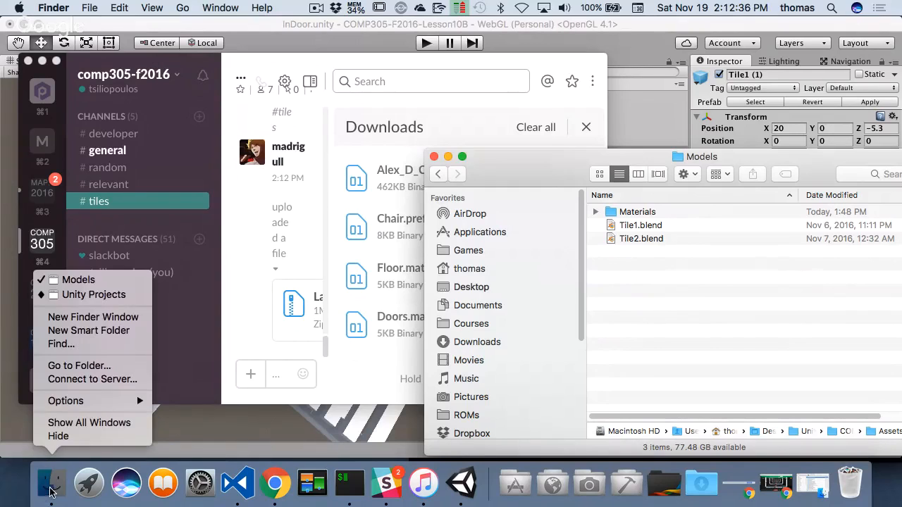
click(87, 321)
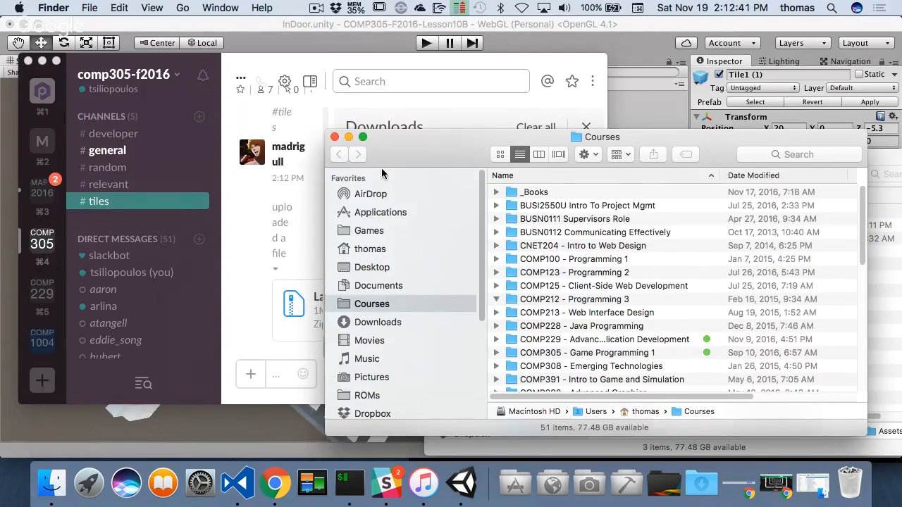
drag(381, 168, 124, 133)
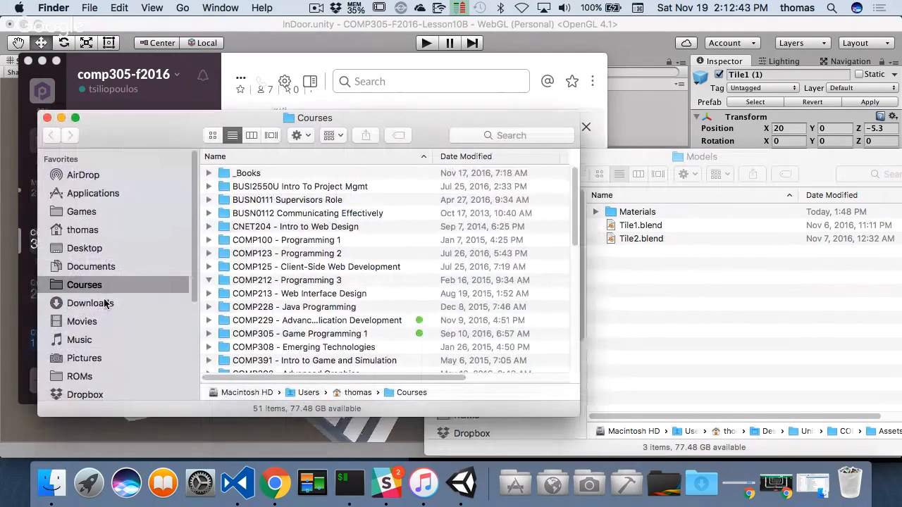
click(102, 303)
drag(262, 176, 680, 295)
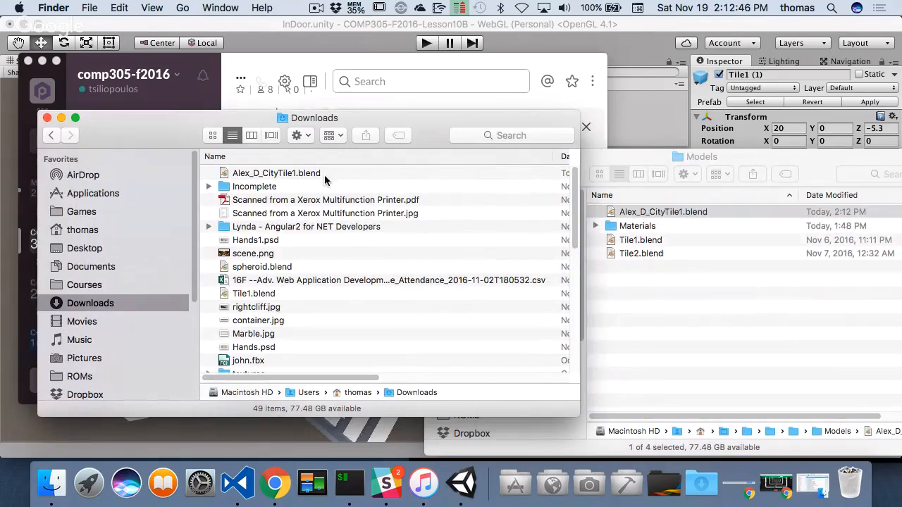
click(61, 119)
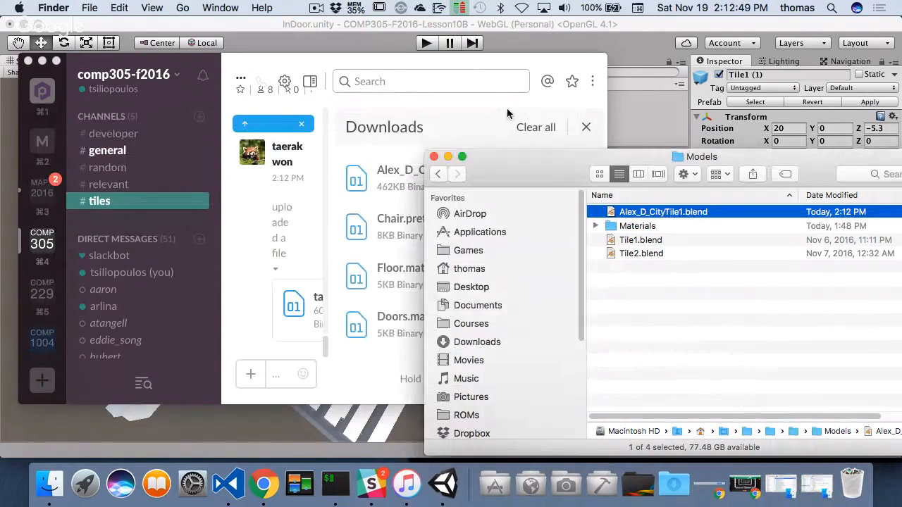
- Switch to Slack, close the downloads list and download Lab2.zip from the files shared in #tiles
click(525, 62)
click(584, 127)
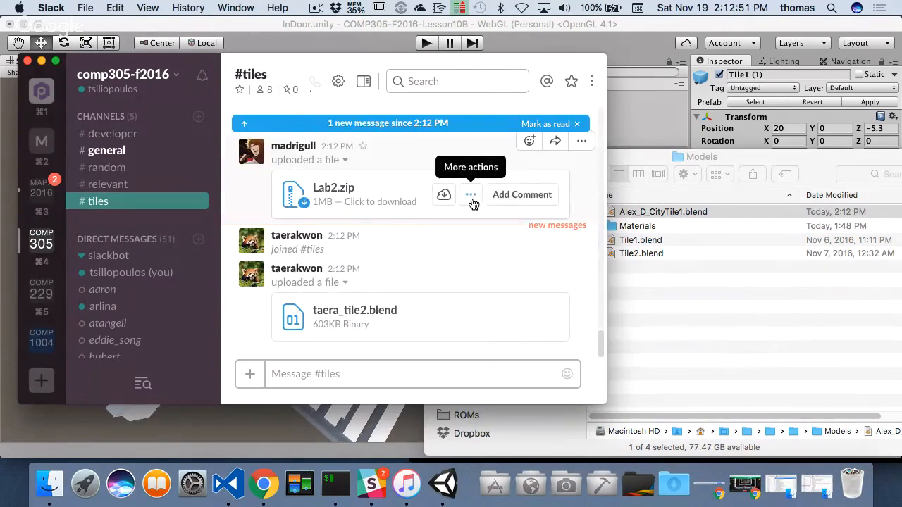
scroll(417, 225, up, 10)
scroll(417, 222, up, 2)
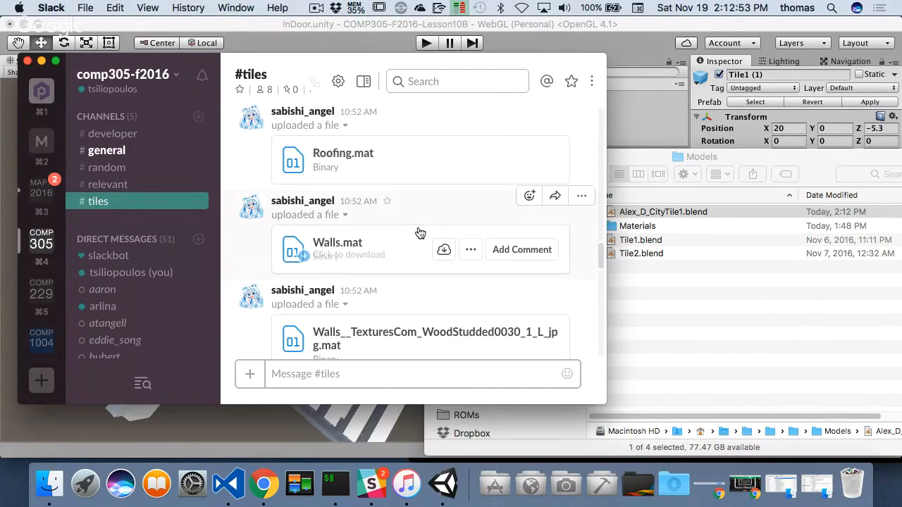
scroll(421, 238, down, 5)
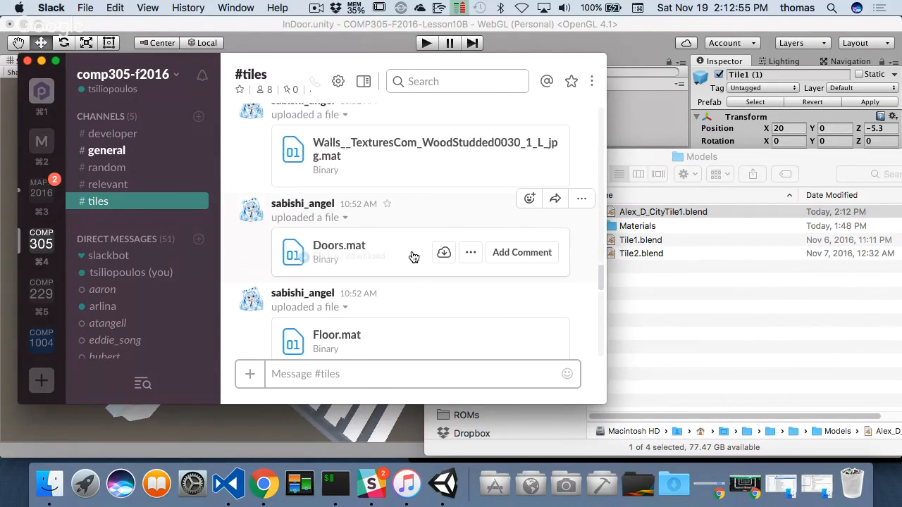
scroll(415, 259, down, 5)
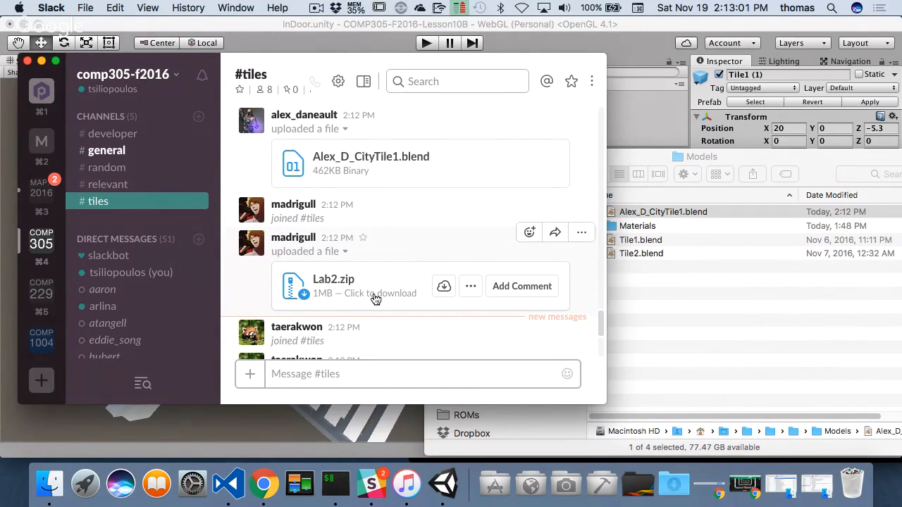
click(445, 289)
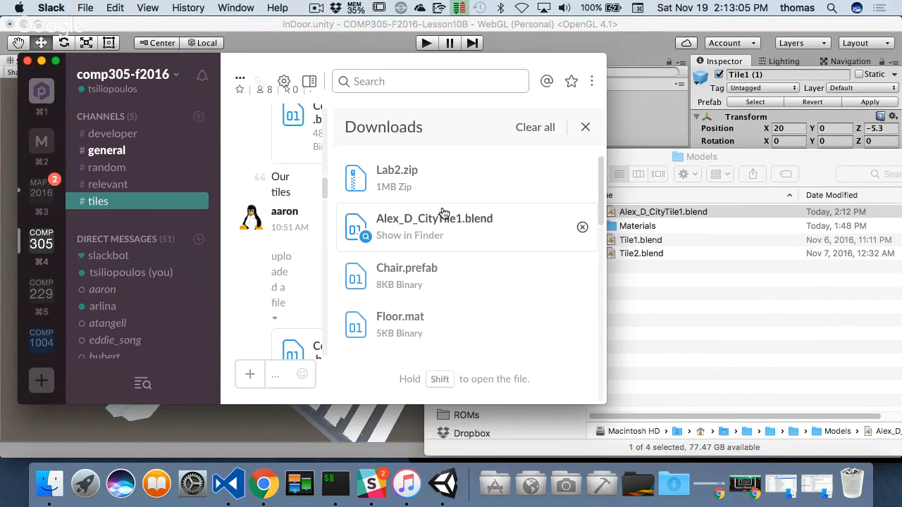
- Switch to Finder, restore the Downloads window and extract Lab2.zip
click(412, 235)
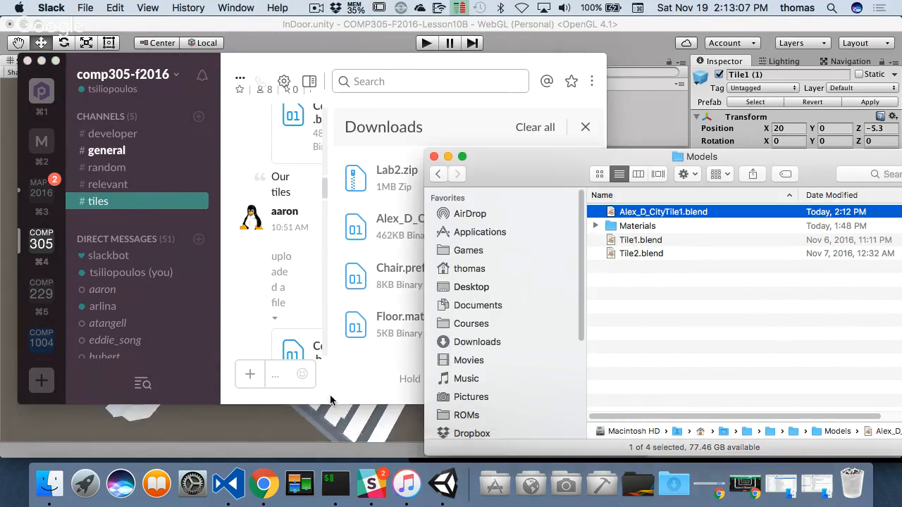
right_click(49, 483)
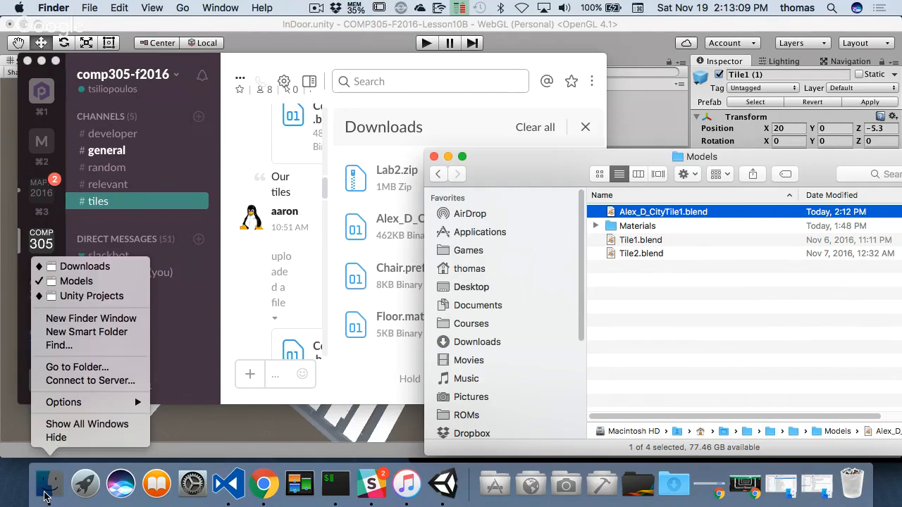
click(88, 272)
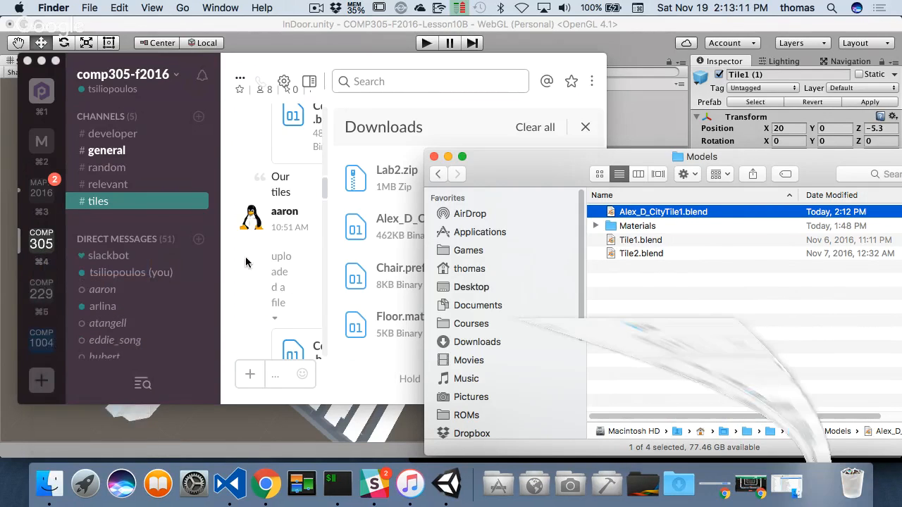
click(258, 175)
double_click(257, 174)
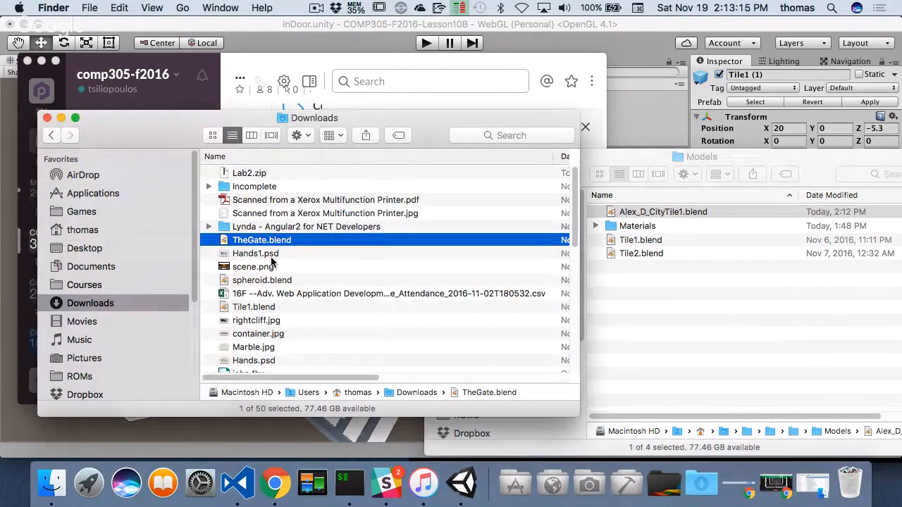
- Delete Lab2.zip from Downloads and move the extracted TheGate.blend into the project's Models folder
click(249, 176)
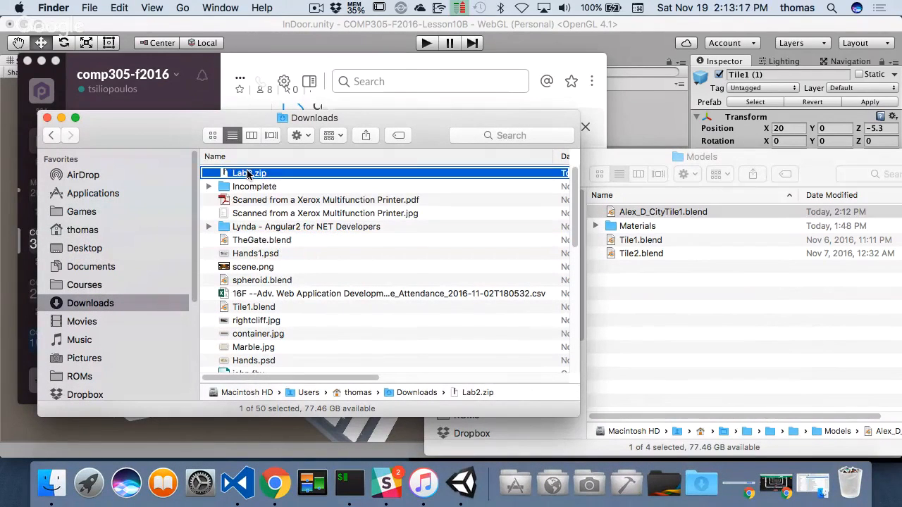
right_click(250, 176)
click(300, 175)
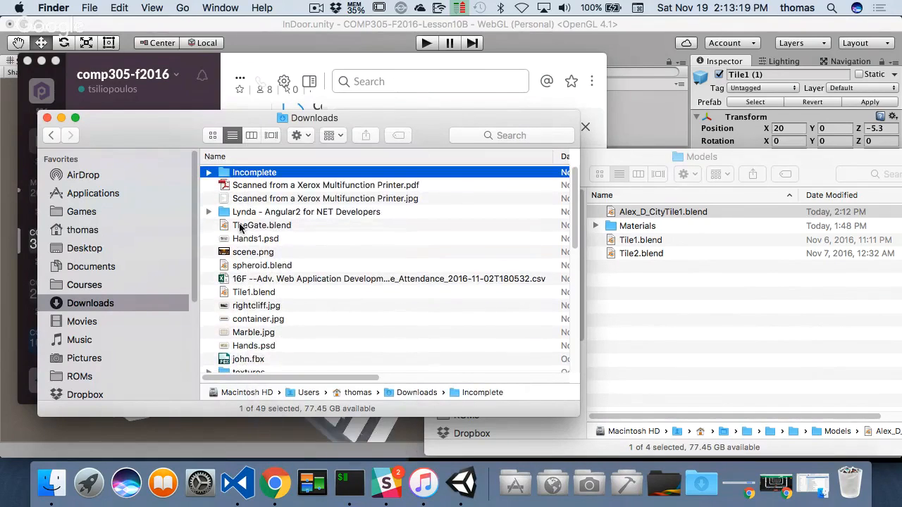
drag(243, 227, 730, 338)
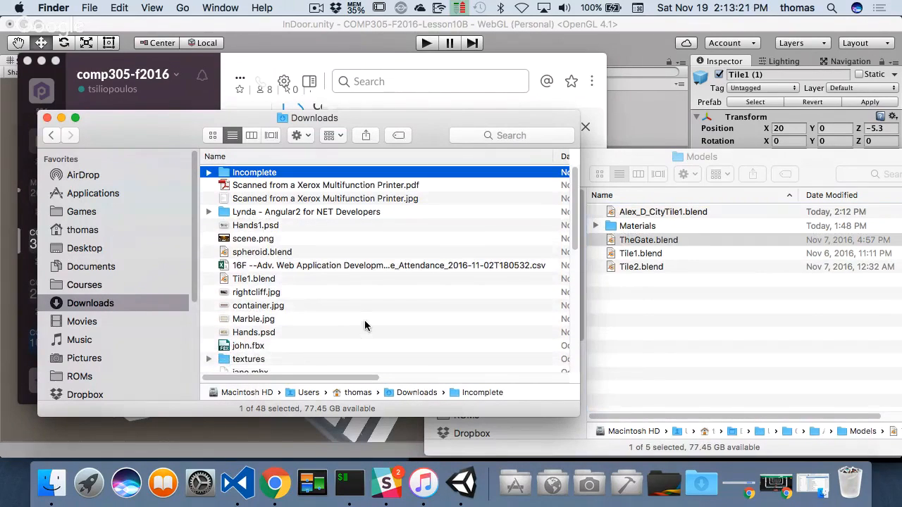
- Switch to Slack, download taera_tile2.blend from the #tiles channel and close the downloads list
key(super+Tab)
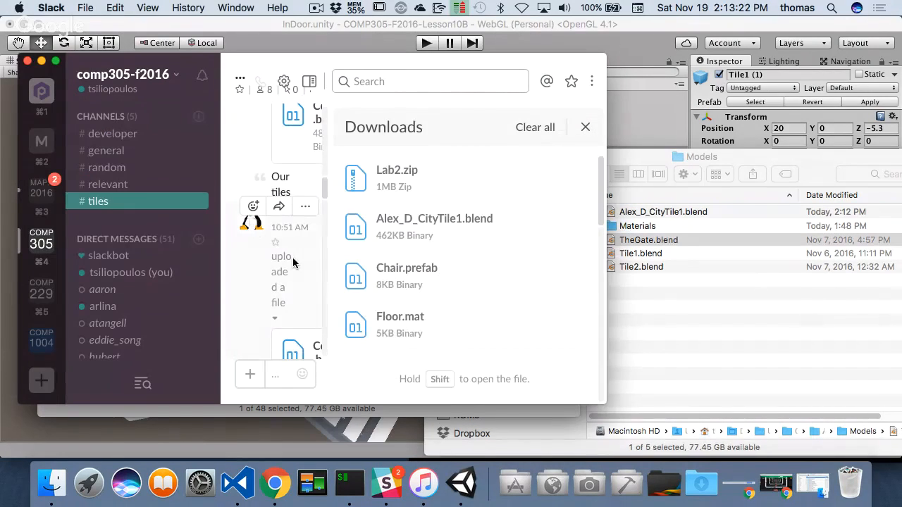
click(585, 126)
scroll(352, 285, down, 5)
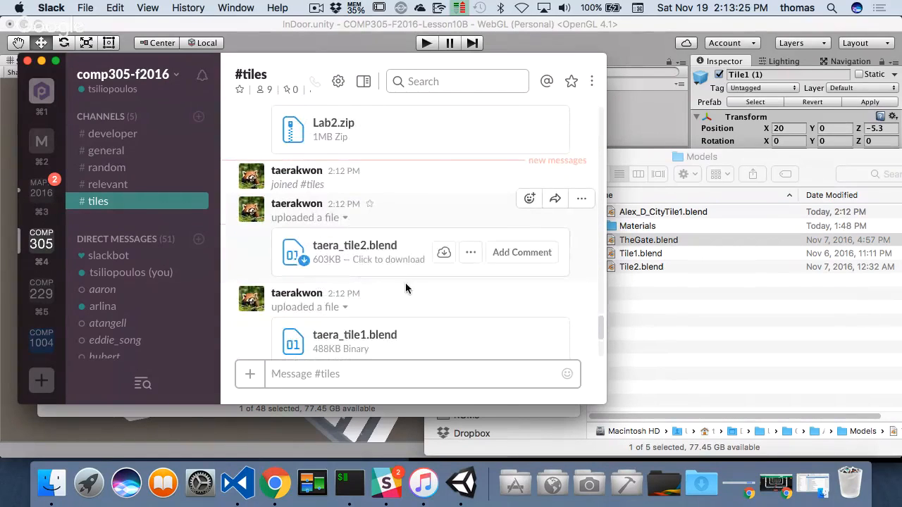
click(446, 250)
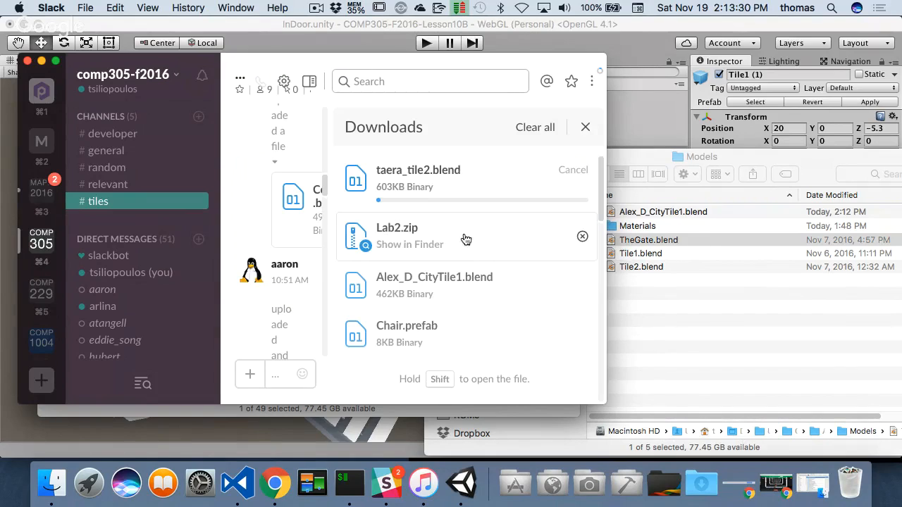
click(587, 129)
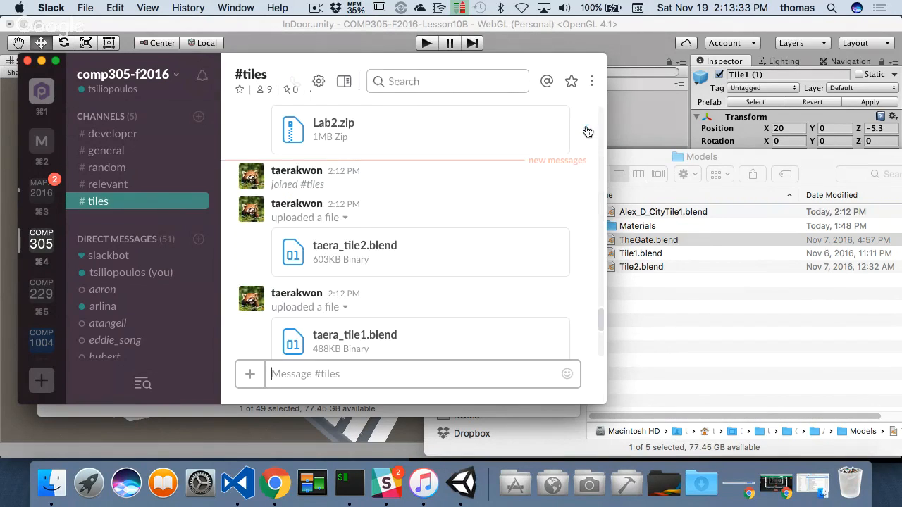
- Bring up Finder's Downloads window and move taera_tile2.blend into the project's Models folder
mouse_move(398, 331)
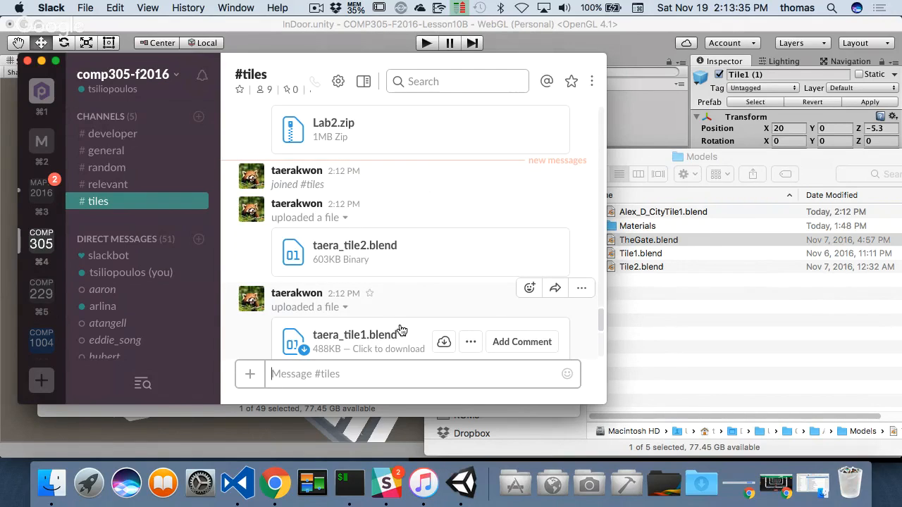
right_click(54, 488)
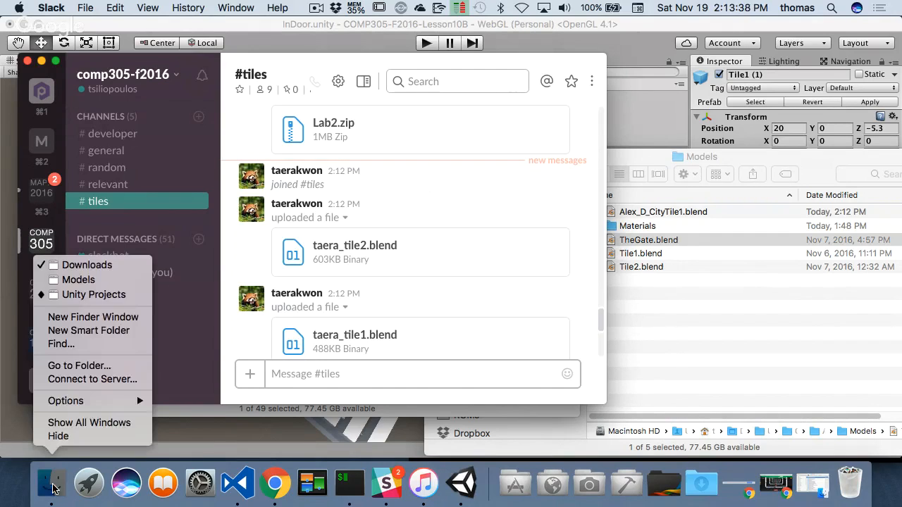
click(95, 270)
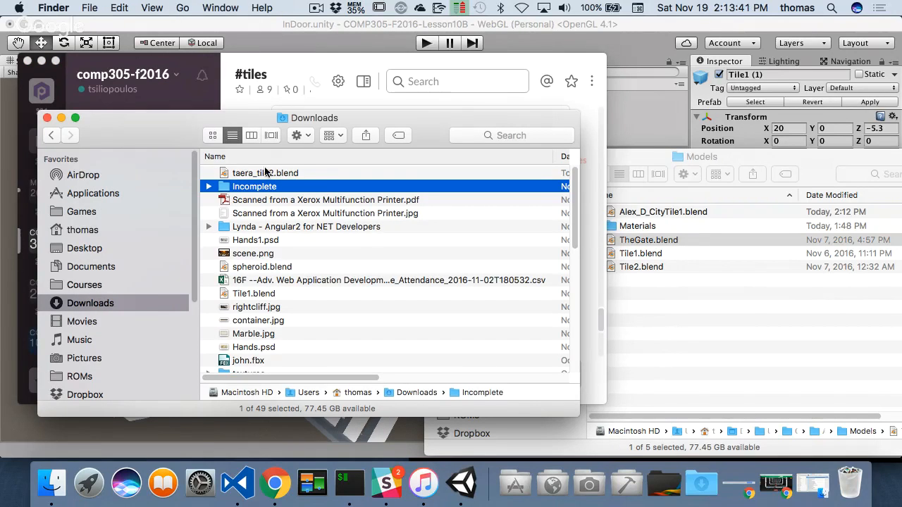
drag(265, 171, 740, 338)
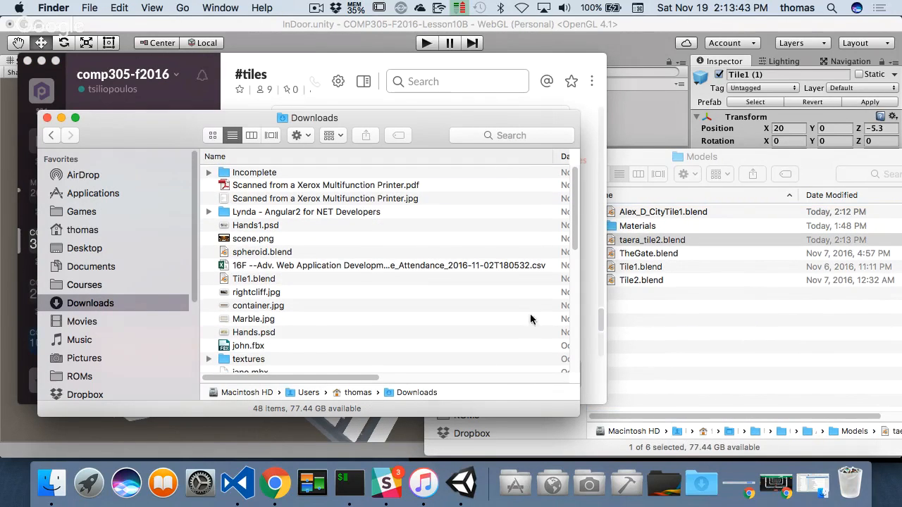
- Switch to Slack, download taera_tile1.blend from the #tiles channel and move it from Downloads into the project's Models folder
click(379, 77)
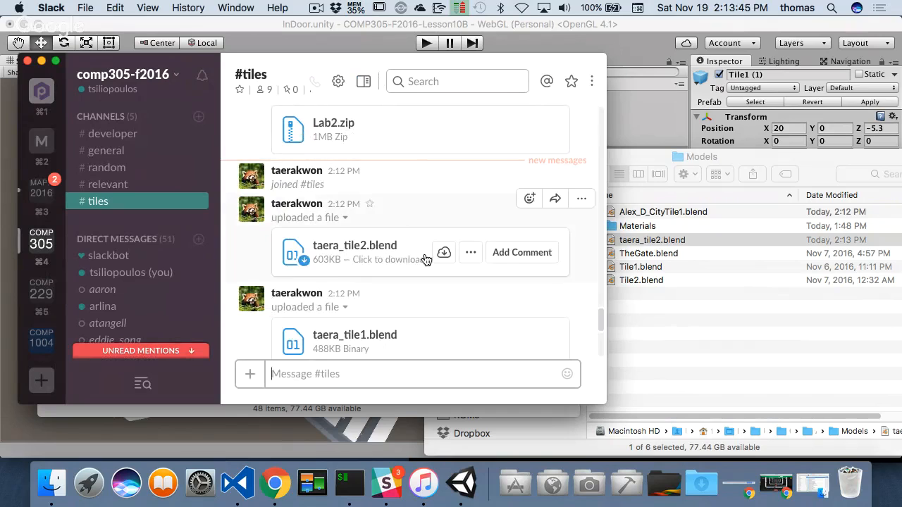
scroll(423, 261, down, 1)
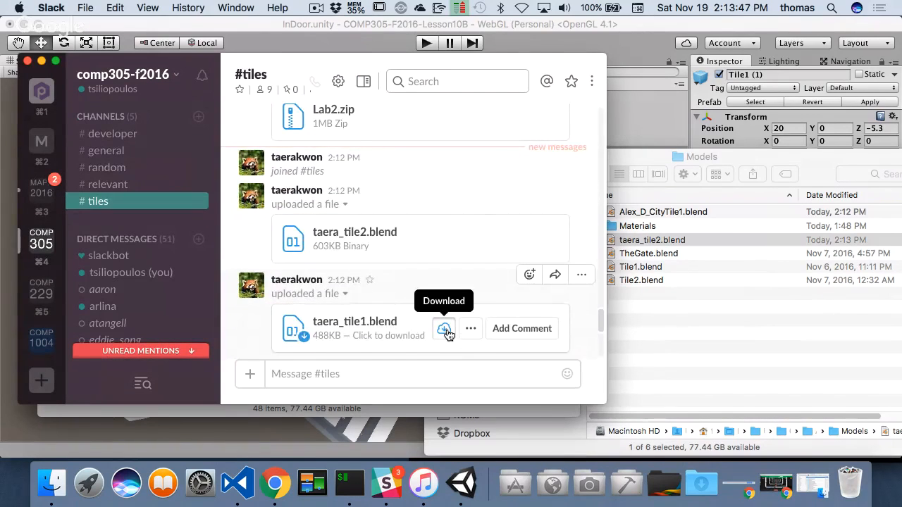
click(445, 330)
click(442, 240)
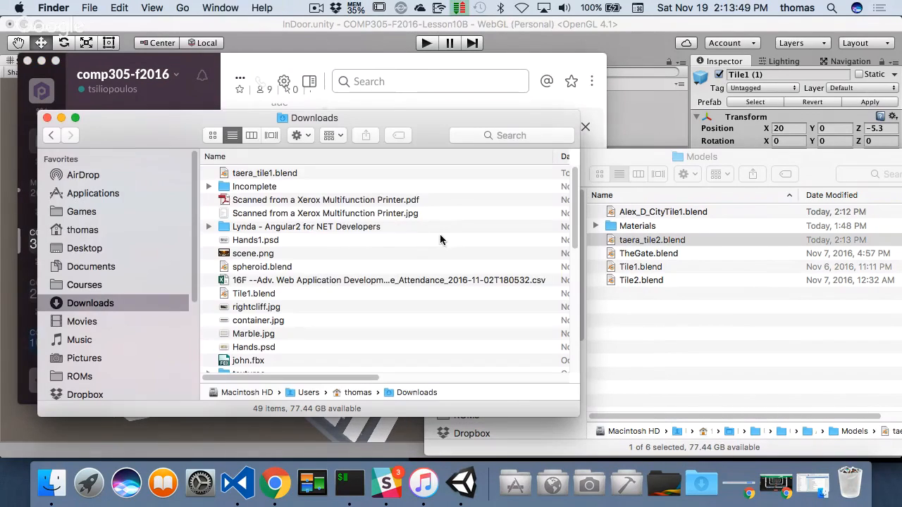
drag(278, 175, 670, 325)
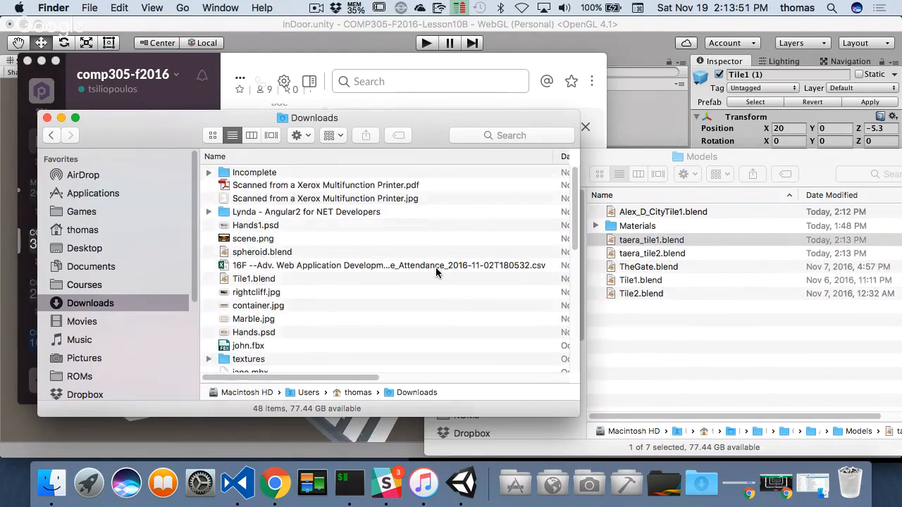
- Return to Slack, download grass_hedgeTile2.blend from the #tiles channel and close the downloads list
key(super+Tab)
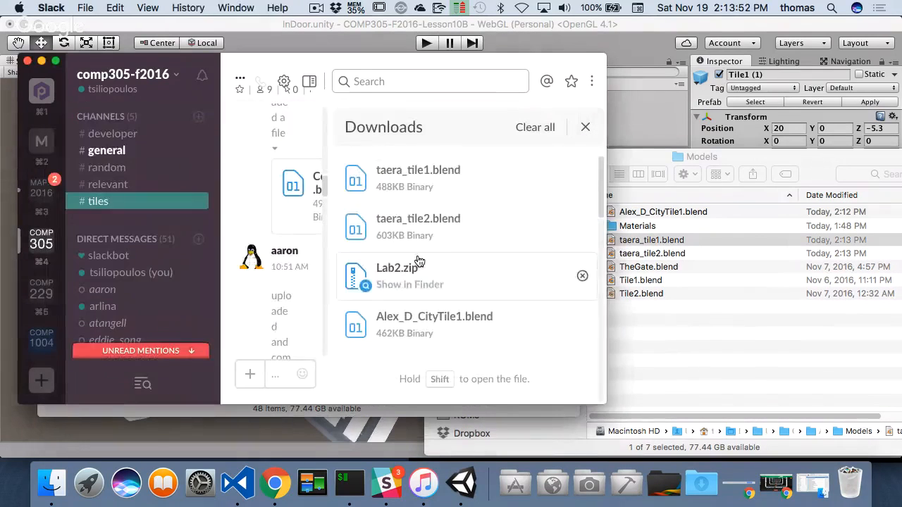
click(587, 129)
scroll(374, 262, down, 5)
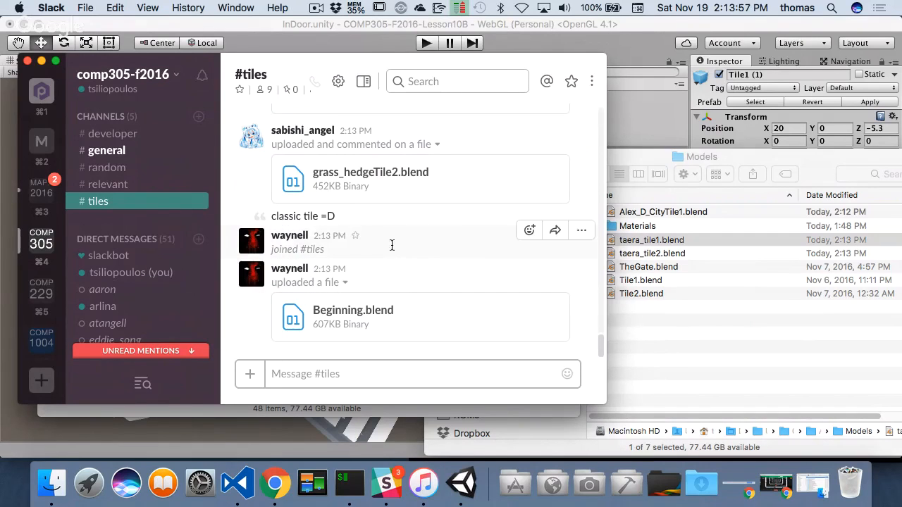
scroll(384, 225, up, 4)
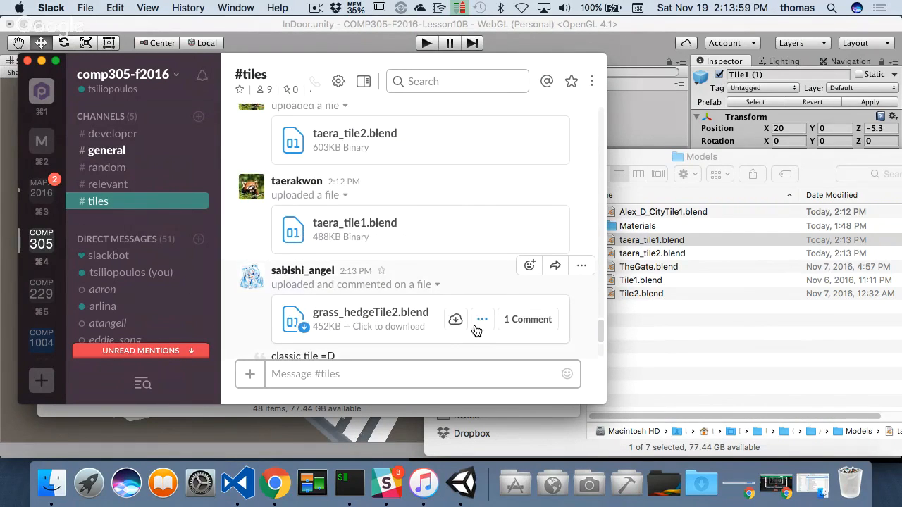
click(457, 321)
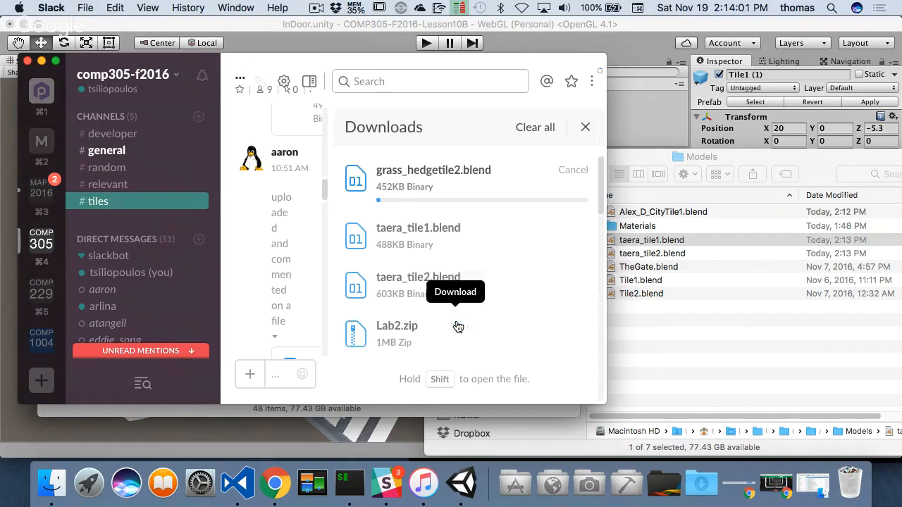
click(585, 127)
- Download Beginning.blend from the #tiles channel and look through the channel for further tile uploads
scroll(440, 293, down, 4)
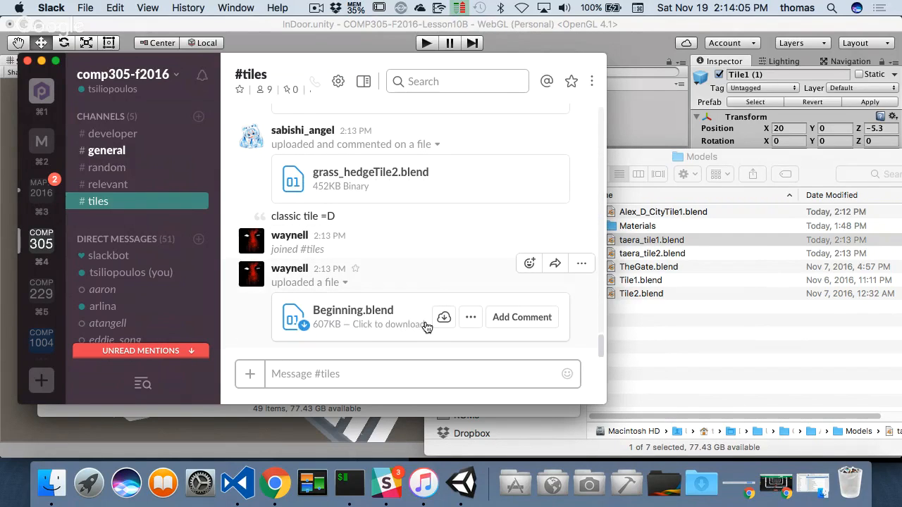
click(445, 321)
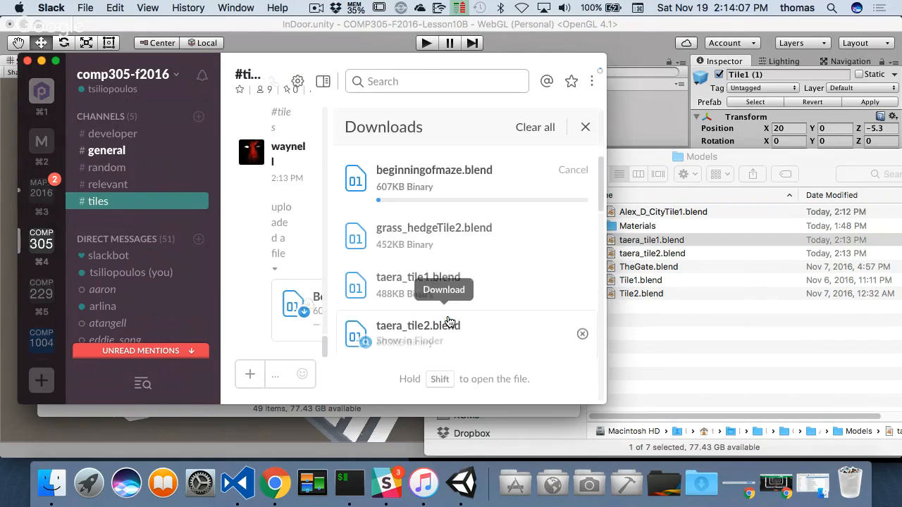
click(585, 128)
scroll(492, 184, up, 5)
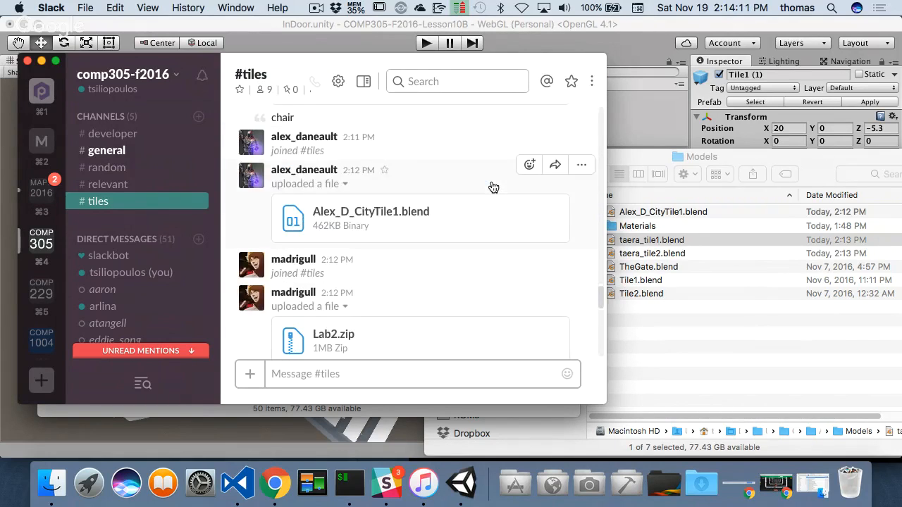
scroll(493, 187, up, 2)
scroll(493, 186, down, 10)
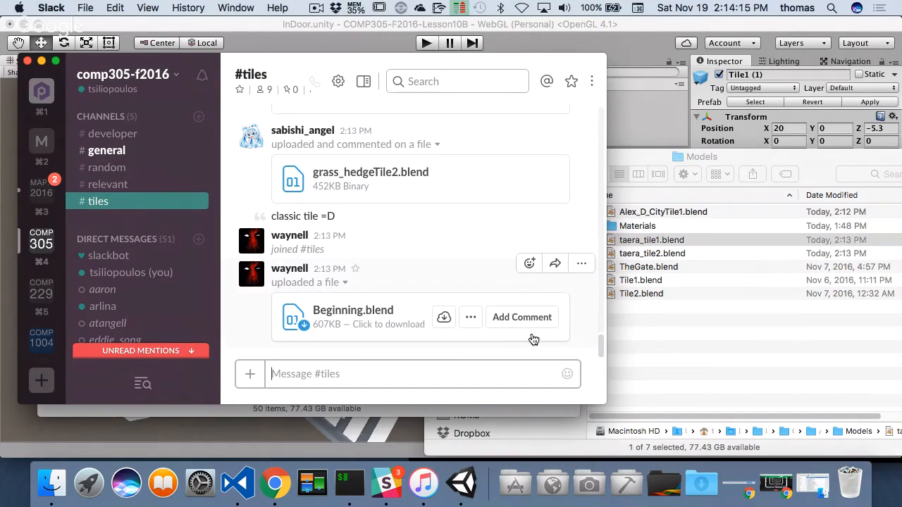
scroll(417, 302, up, 5)
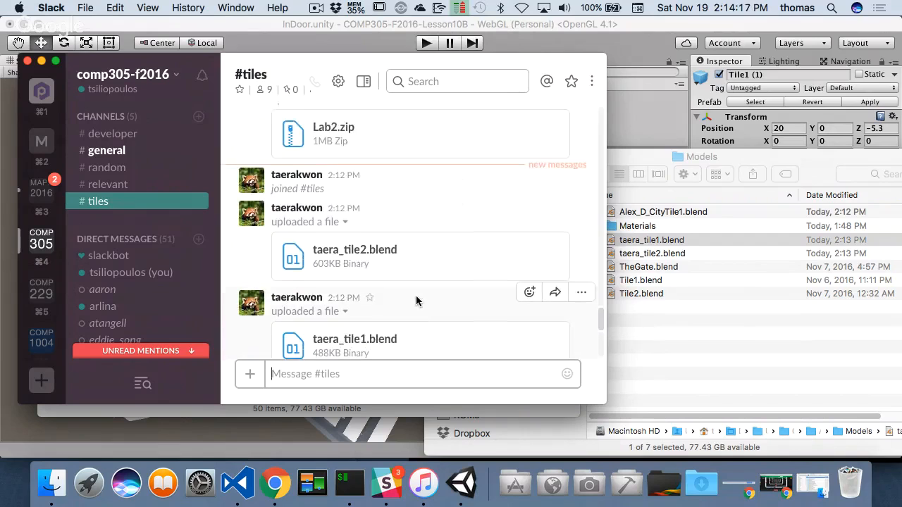
scroll(417, 301, down, 5)
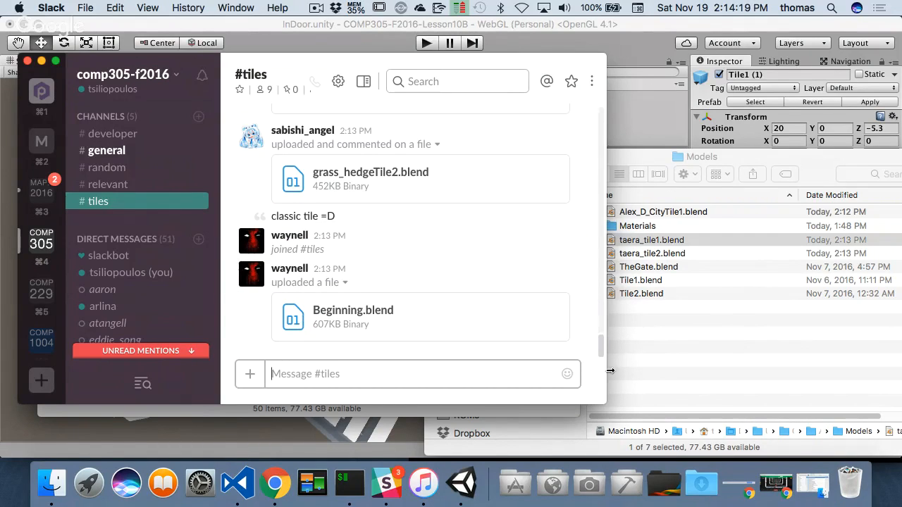
- Switch to Finder and move BeginningOfMaze.blend and grass_hedgeTile2.blend together from Downloads into the project's Models folder
click(695, 366)
key(super+n)
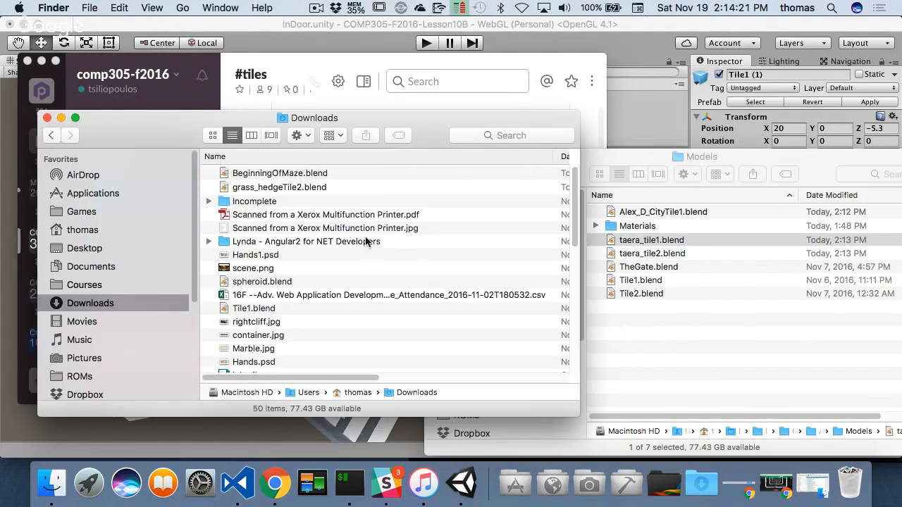
click(268, 175)
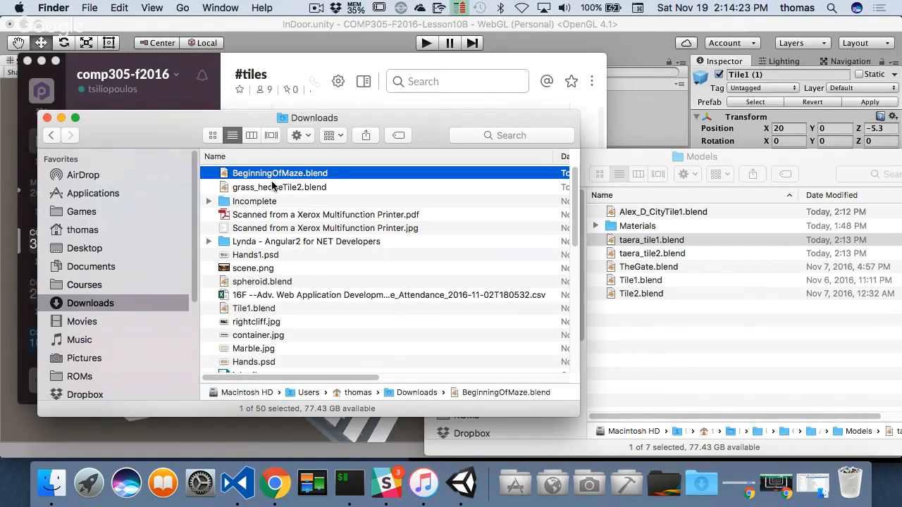
shift+click(277, 188)
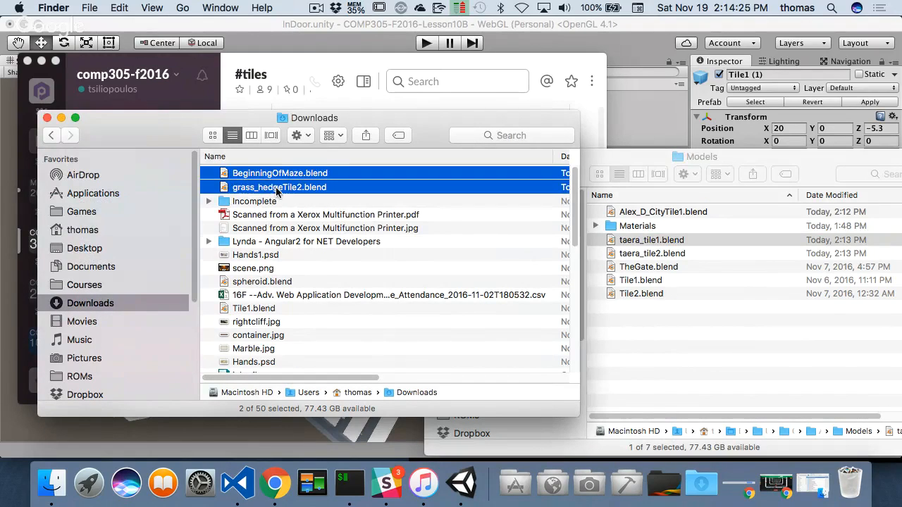
drag(258, 188, 680, 367)
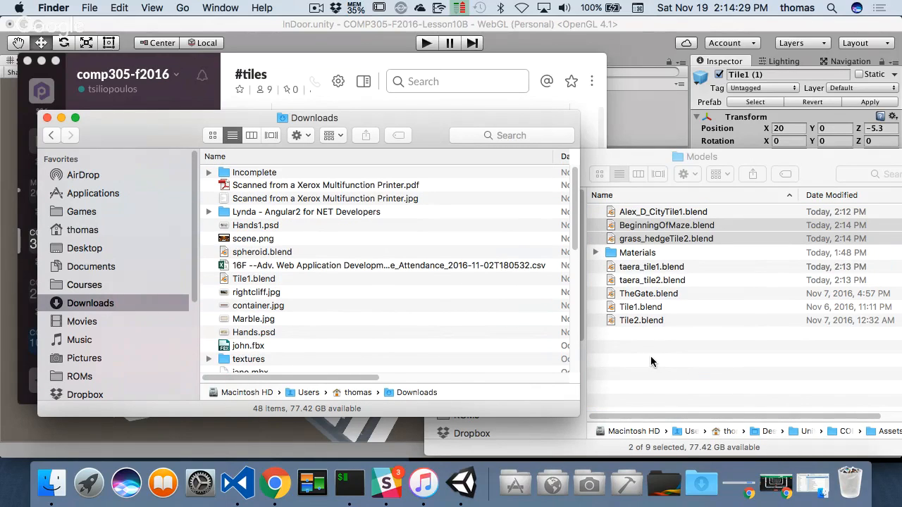
click(651, 356)
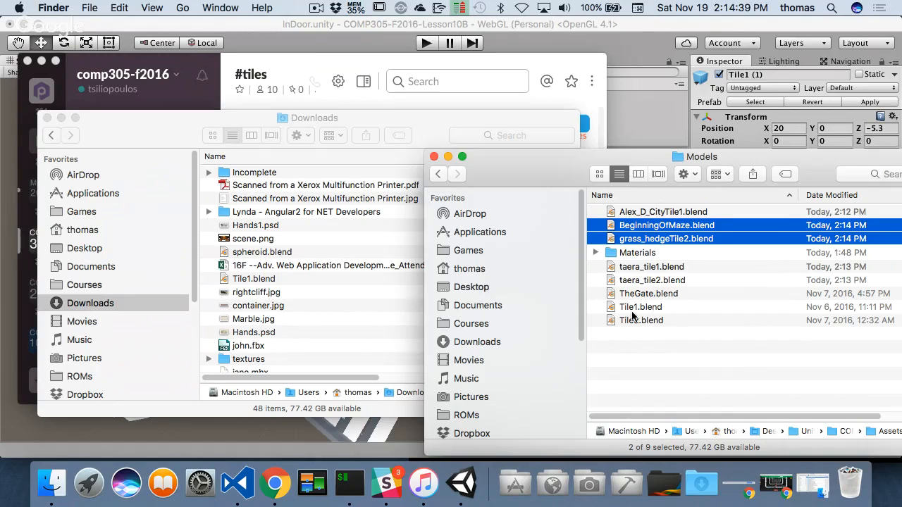
- Switch to Slack, download Ali.blend from the #tiles channel and move it from Downloads into the project's Models folder
click(238, 64)
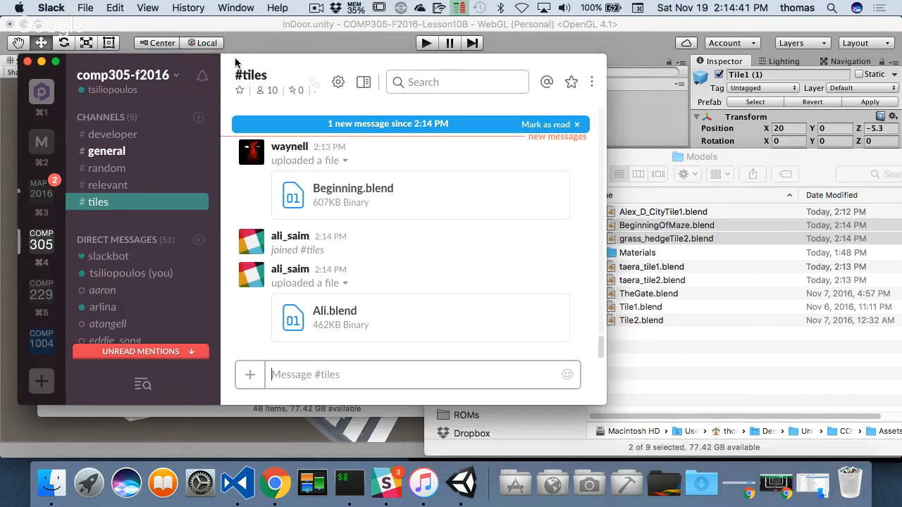
click(576, 124)
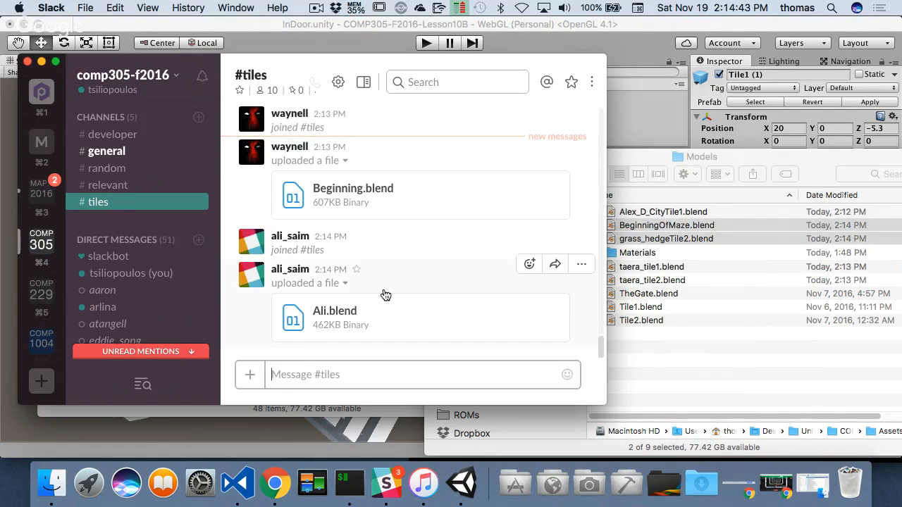
mouse_move(389, 329)
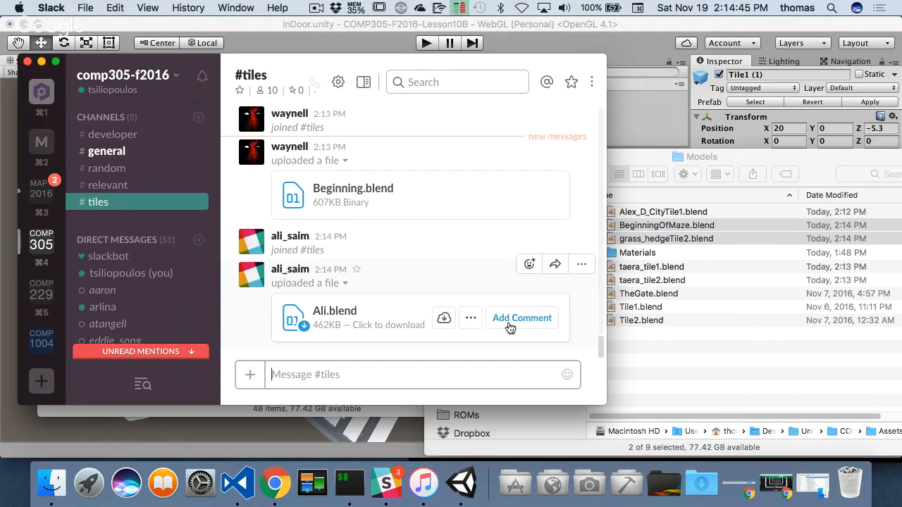
click(445, 319)
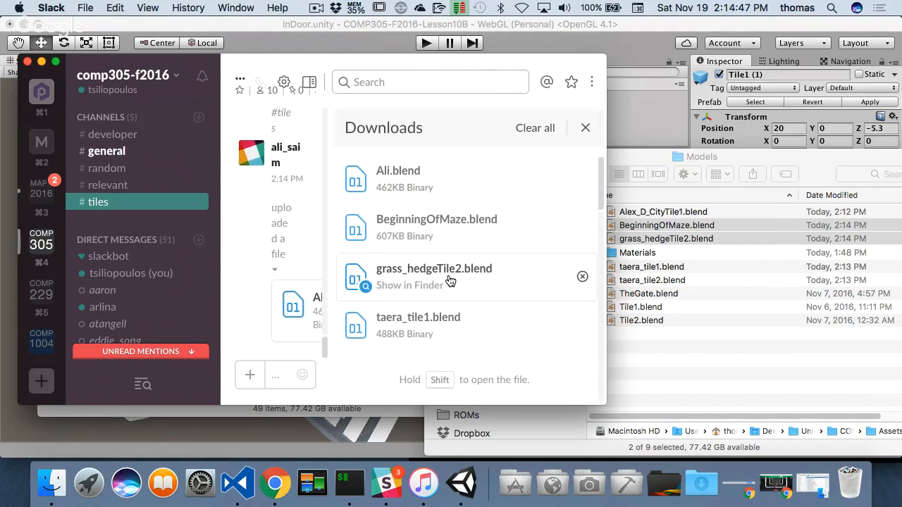
click(429, 243)
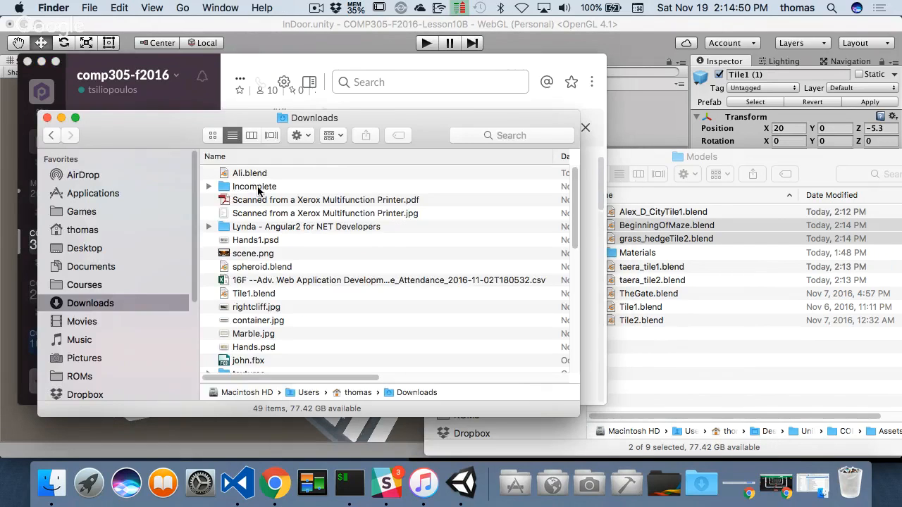
drag(250, 173, 683, 370)
click(688, 372)
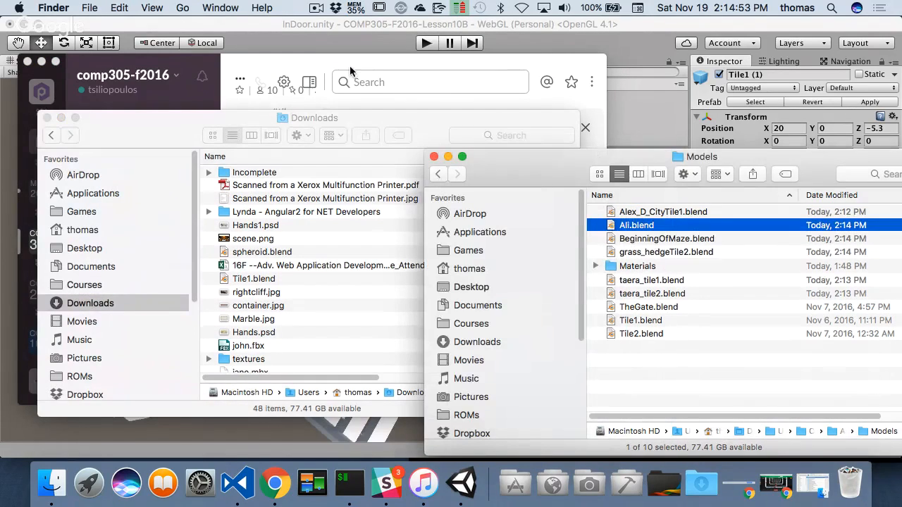
- Close the Slack and Downloads windows and switch to Unity
click(28, 62)
click(46, 117)
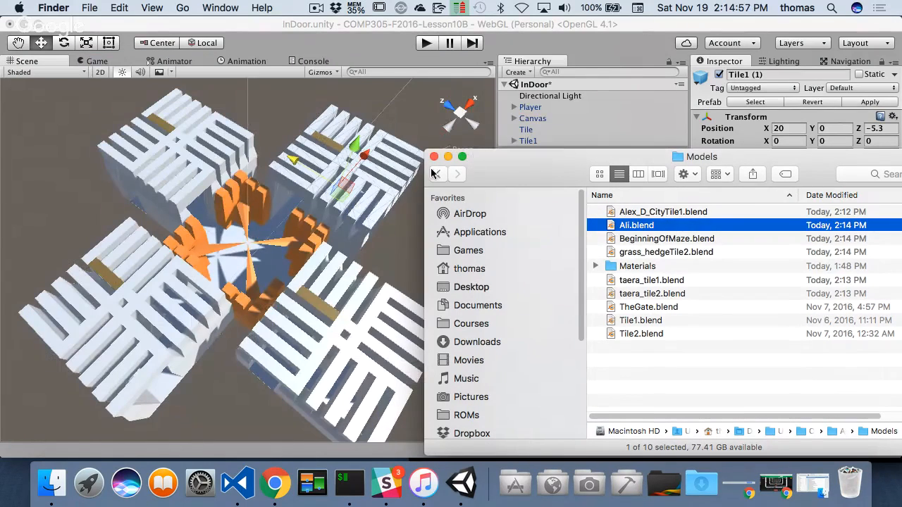
click(593, 134)
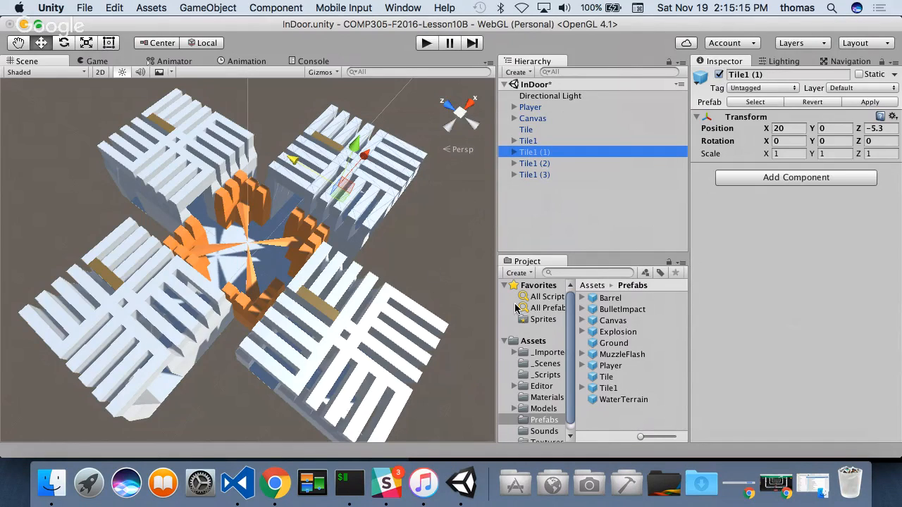
- Add the Alex_D_CityTile1 model from the Models folder to the scene and move it along X to about 28.9
click(544, 409)
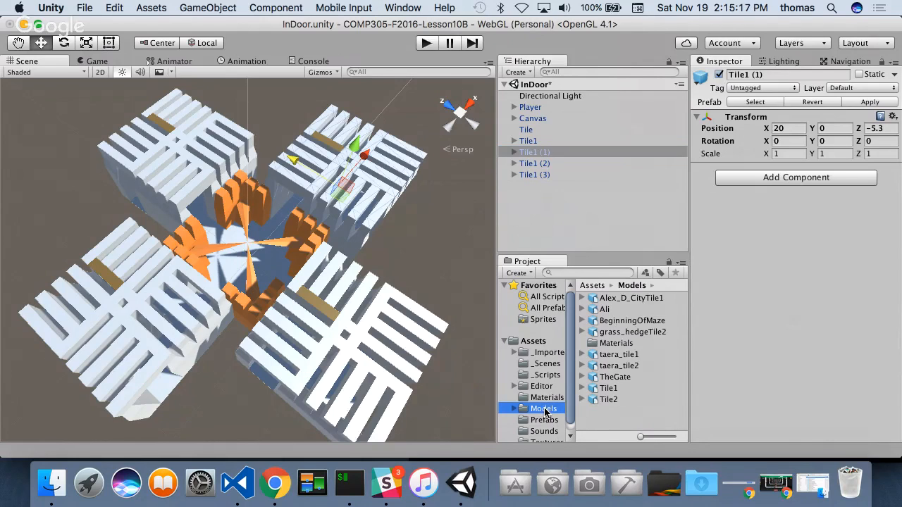
scroll(413, 243, down, 1)
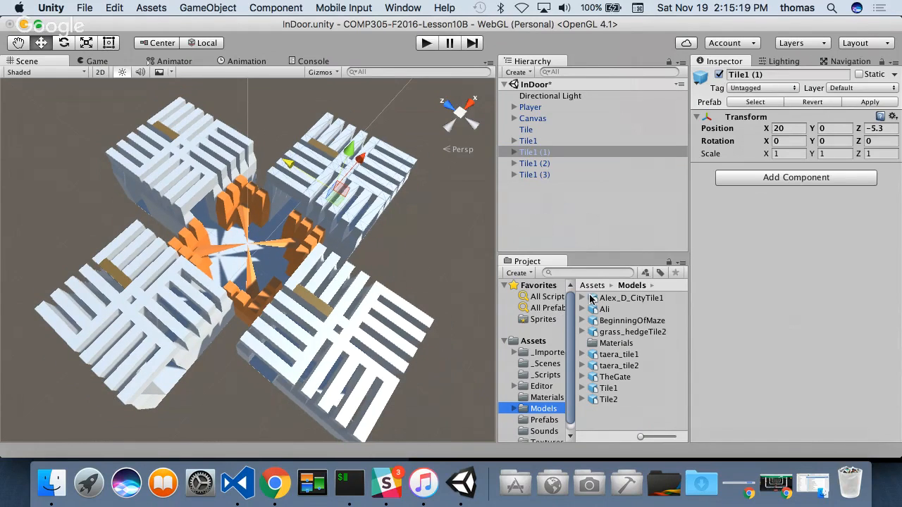
scroll(296, 218, down, 3)
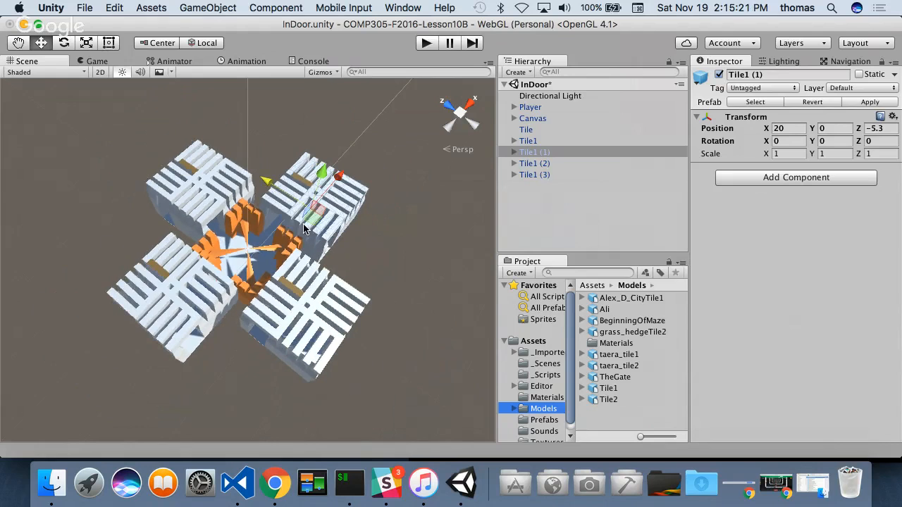
drag(614, 302, 403, 188)
key(f)
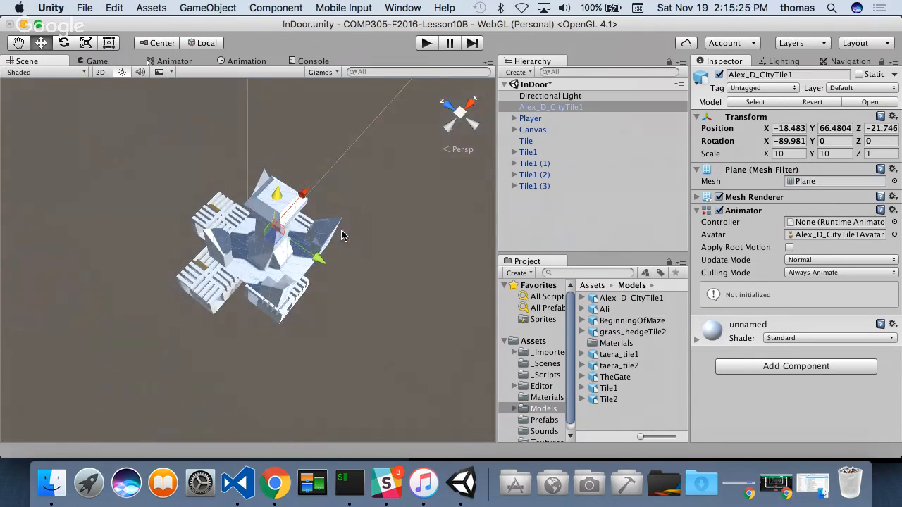
drag(304, 195, 462, 88)
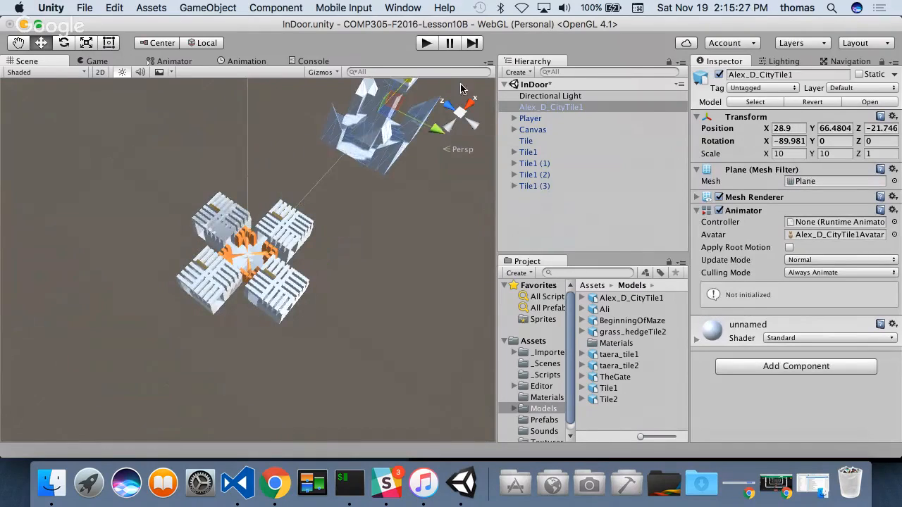
scroll(374, 253, down, 4)
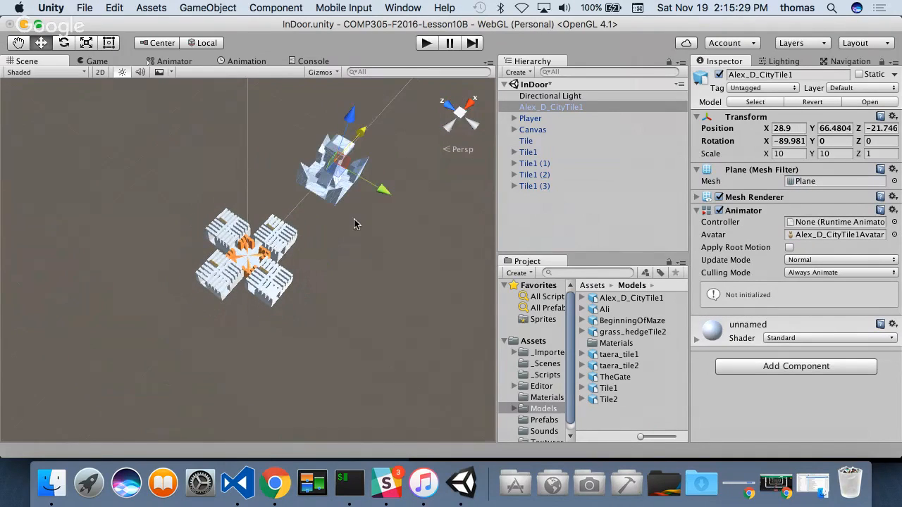
- Set the Alex_D_CityTile1 model's position to X 0, Y 0, Z 0
click(786, 129)
text(0)
click(838, 128)
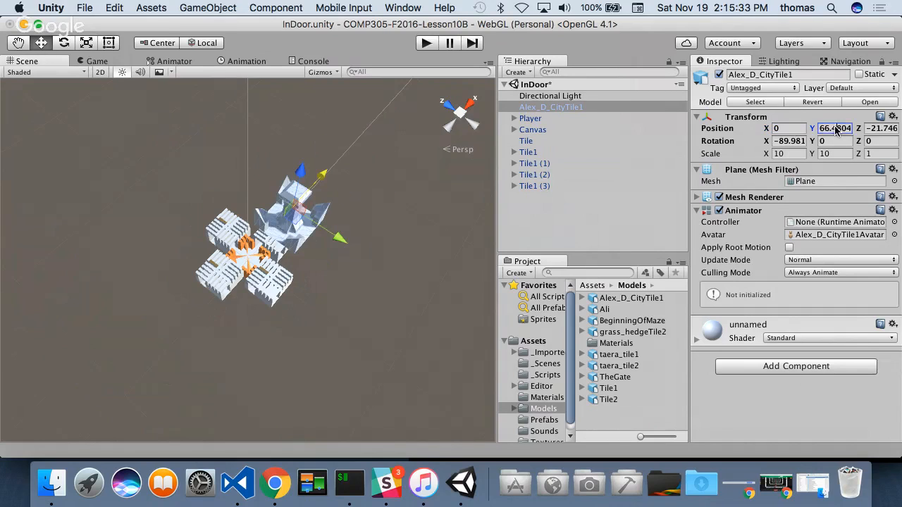
text(0)
click(880, 129)
text(0)
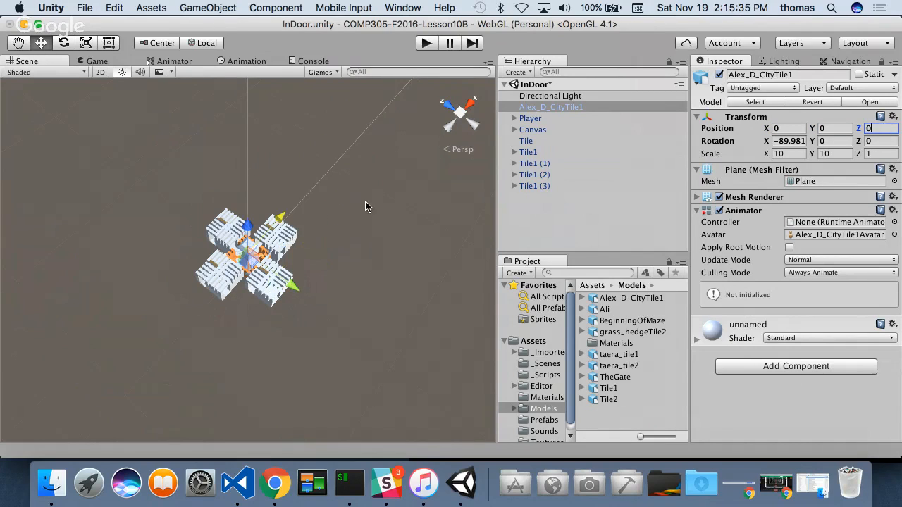
- Move the Alex_D_CityTile1 model along X to about 62.2, clear of the assembled tiles
drag(281, 219, 374, 169)
key(f)
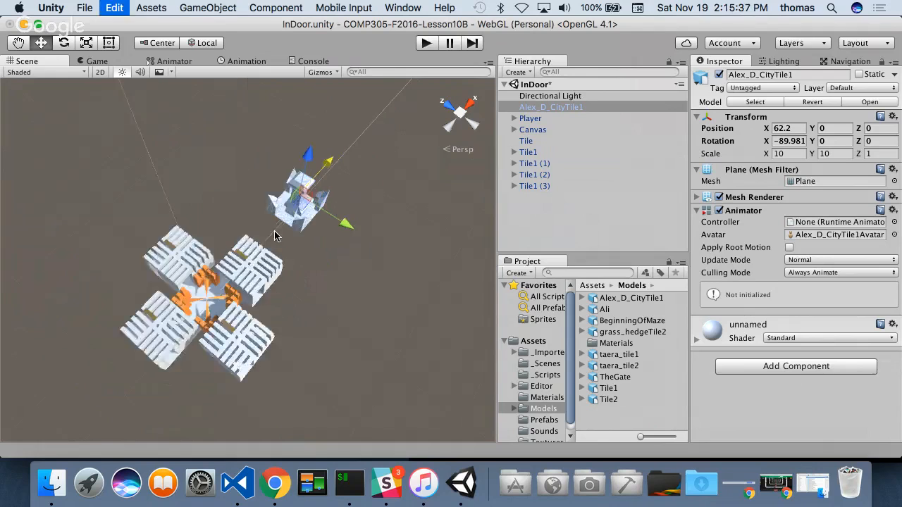
scroll(170, 317, down, 3)
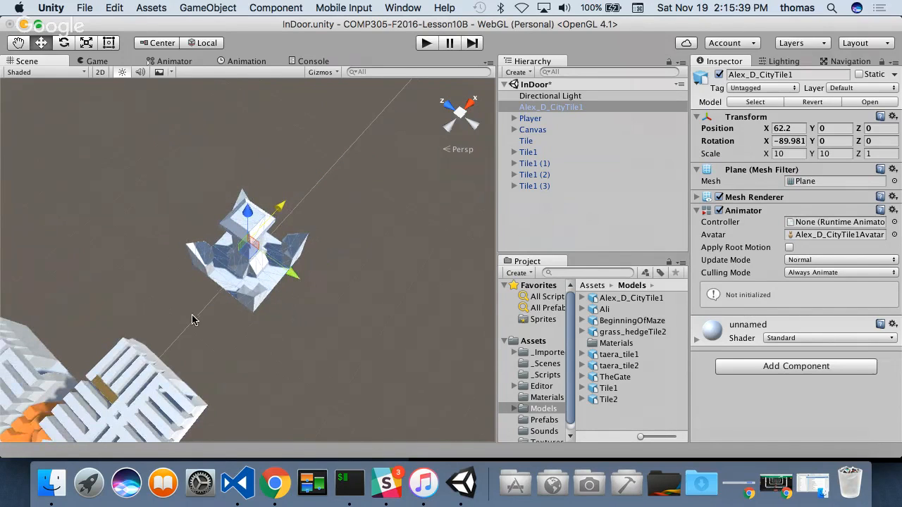
alt+drag(194, 319, 201, 264)
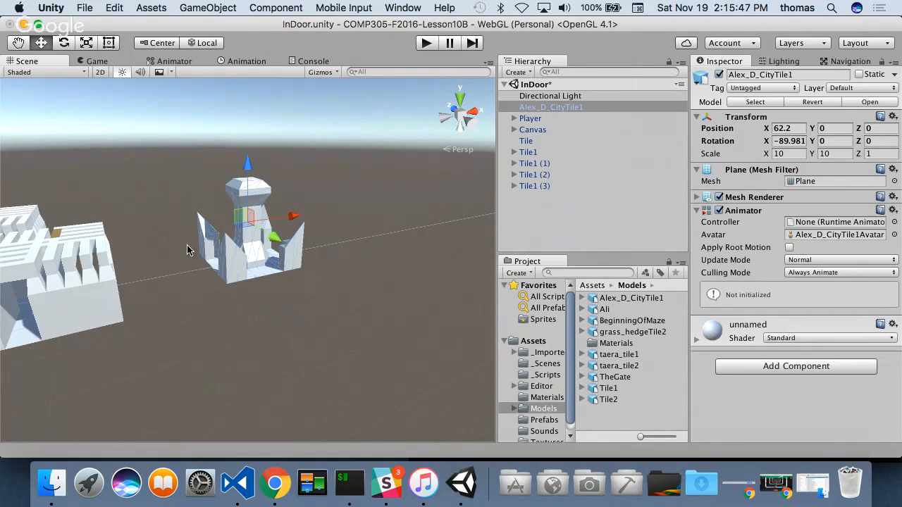
alt+drag(234, 273, 219, 296)
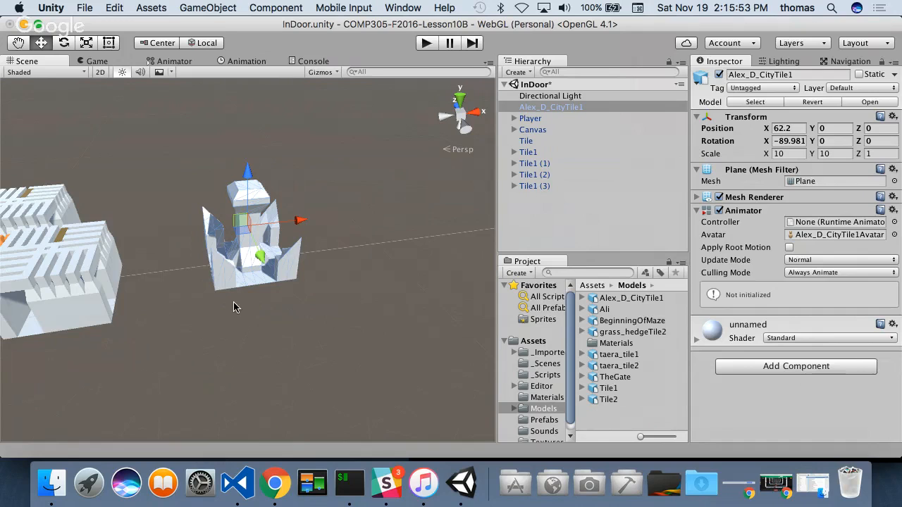
- Snap a corner of the Alex_D_CityTile1 model to the neighbouring maze tile's corner, at about X 40, Z -5.3
drag(214, 288, 126, 329)
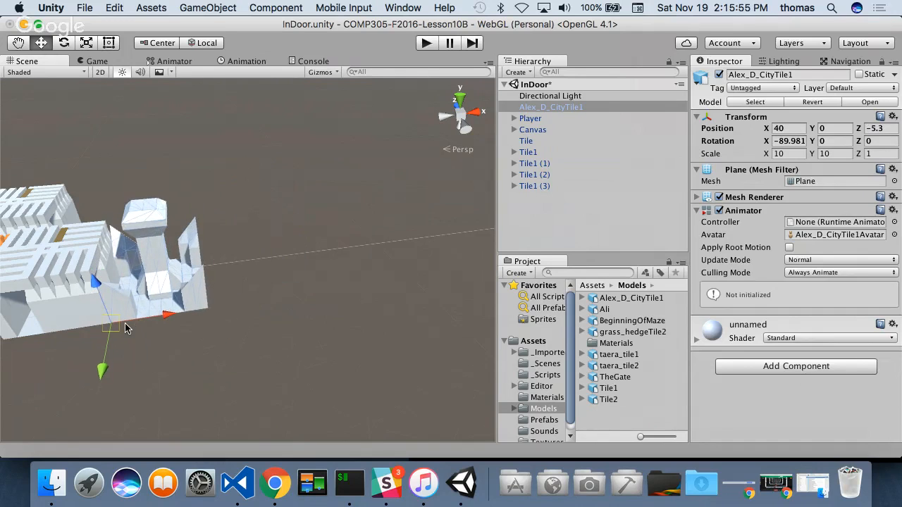
key(f)
alt+drag(204, 232, 218, 279)
scroll(268, 284, up, 10)
alt+drag(154, 263, 388, 282)
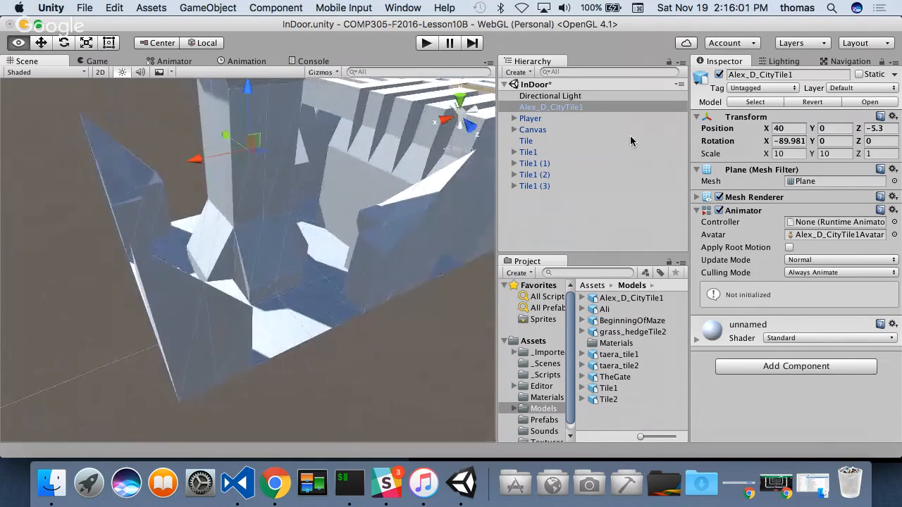
- Move the Alex_D_CityTile1 model along Z to about -9.94 to line it up with the adjoining tile
alt+drag(378, 313, 323, 278)
click(306, 286)
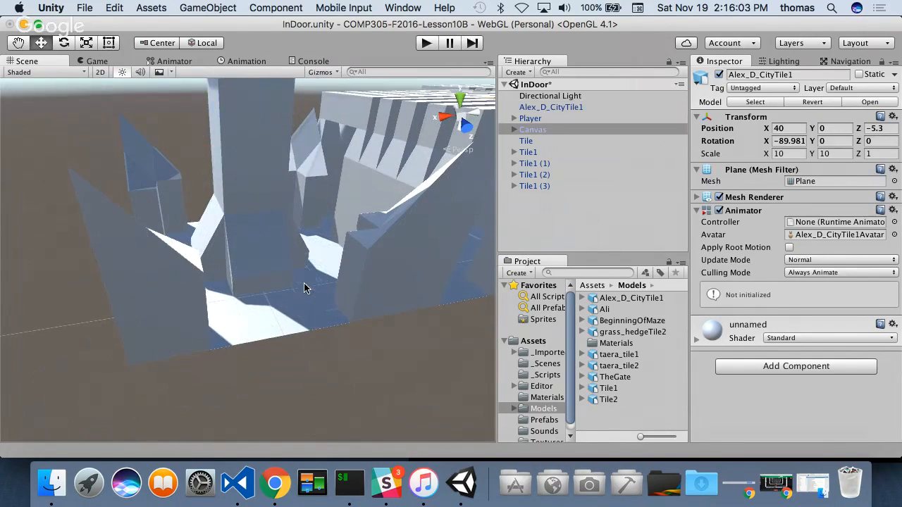
alt+drag(145, 193, 540, 233)
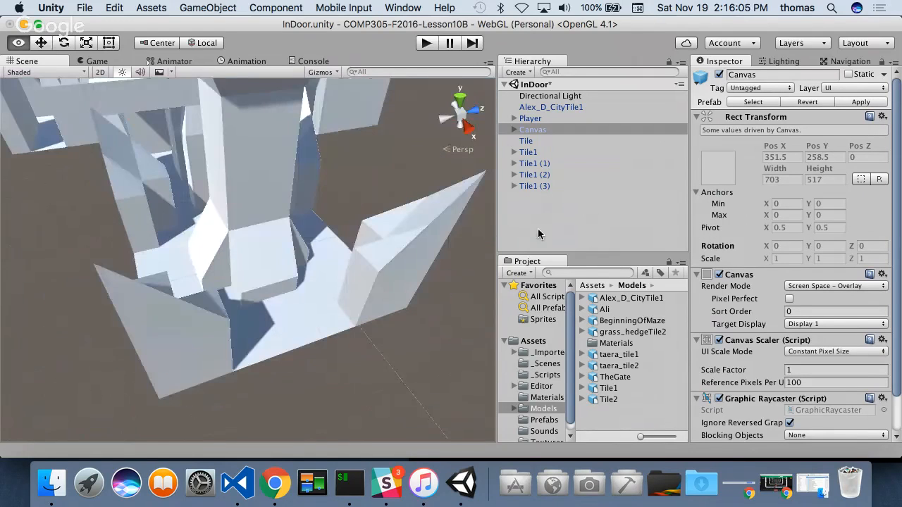
click(246, 192)
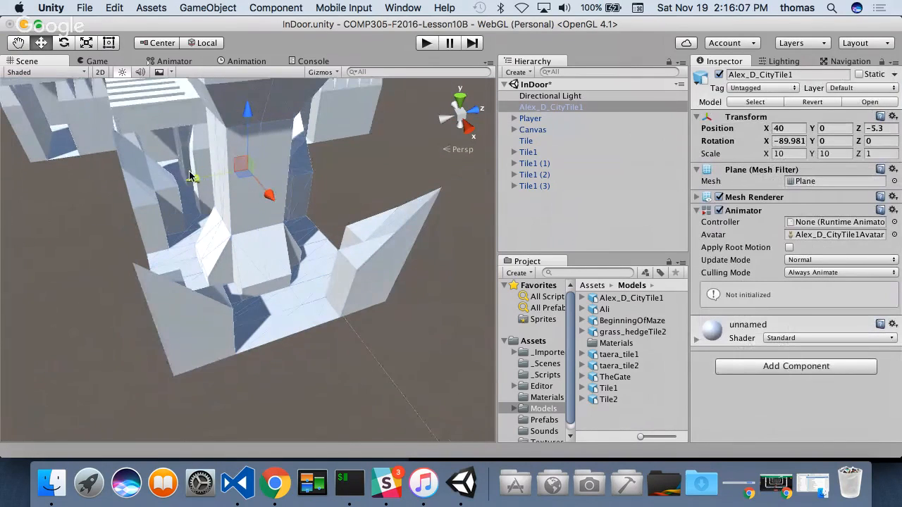
drag(192, 177, 302, 230)
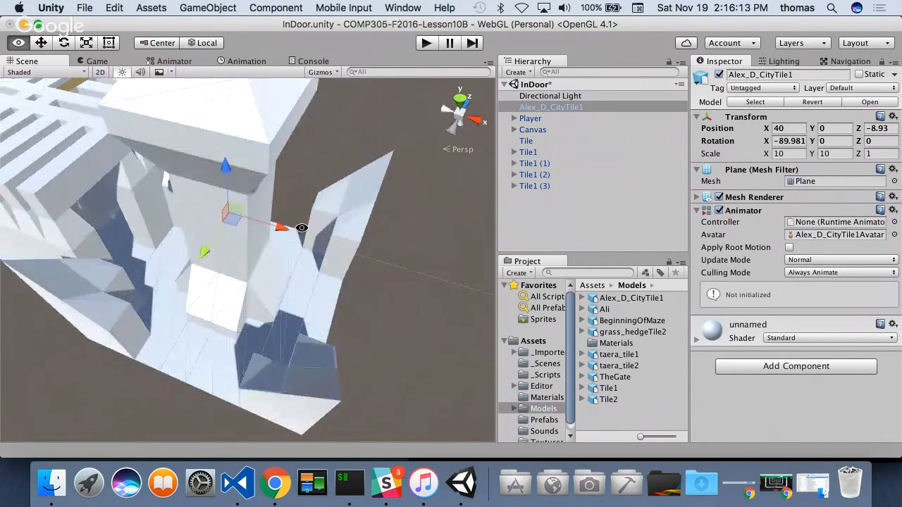
drag(204, 253, 192, 264)
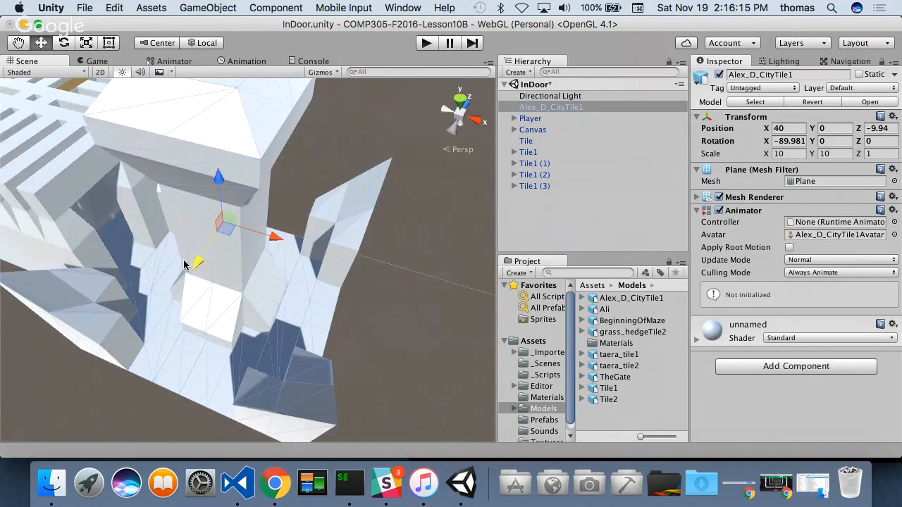
alt+drag(88, 275, 103, 272)
scroll(102, 272, down, 5)
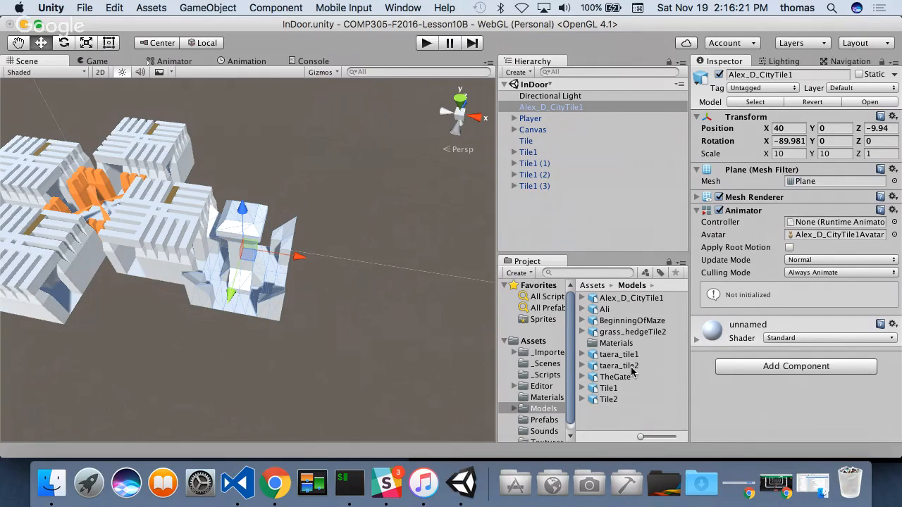
- Add the Ali model from the Models folder to the scene and move it to about X 29.3, Z -26.1
drag(604, 312, 534, 220)
drag(147, 198, 448, 243)
alt+drag(336, 299, 421, 254)
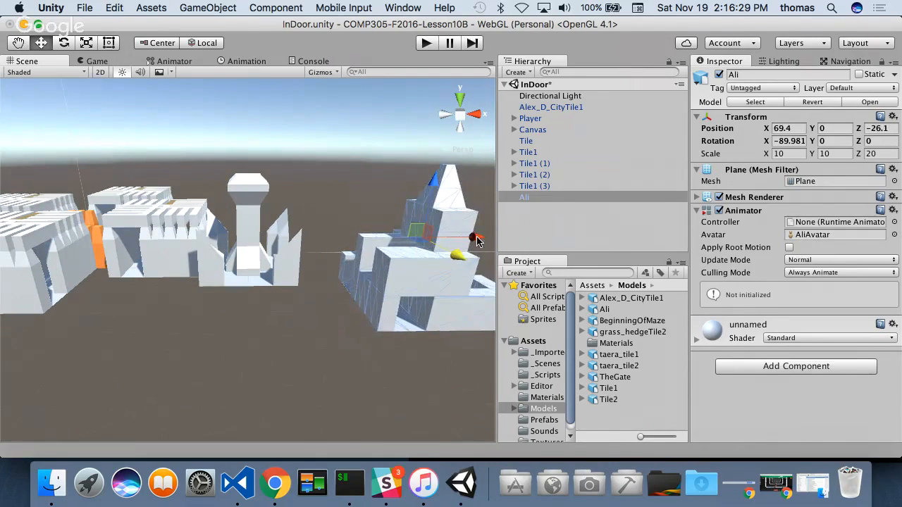
drag(476, 241, 320, 336)
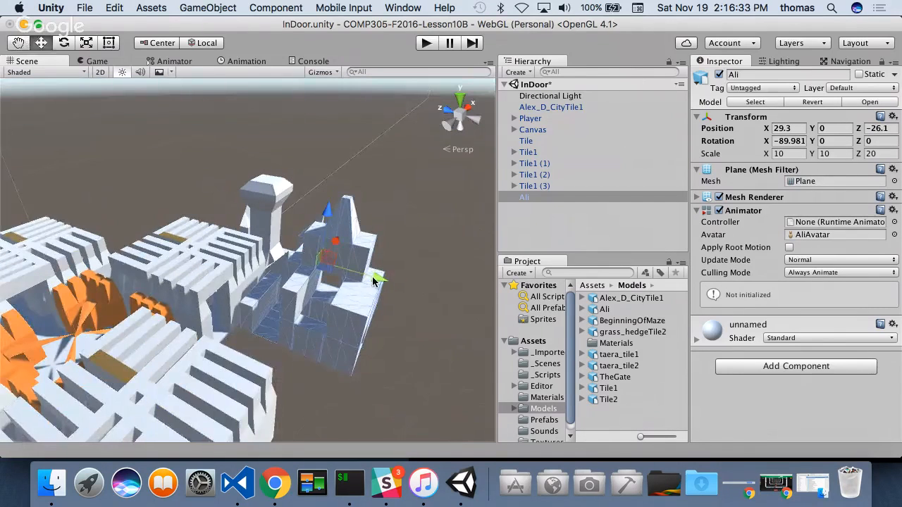
- Move the Ali model to about X -6.4, Z -46.3, in front of the nearest maze tile
drag(374, 281, 402, 286)
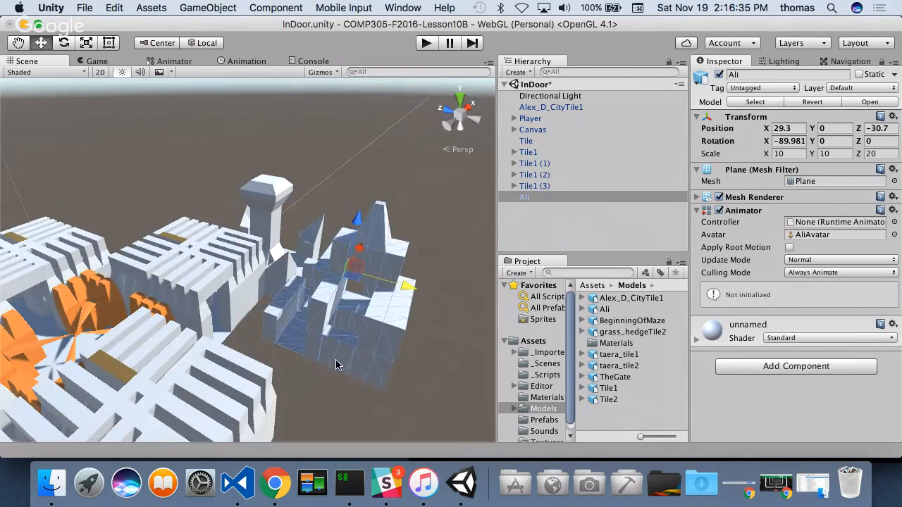
alt+drag(335, 364, 450, 282)
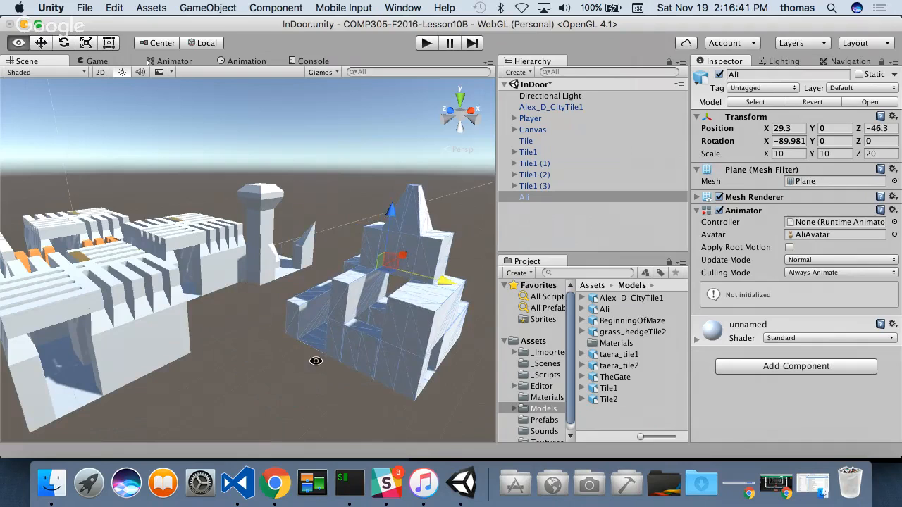
drag(408, 262, 317, 298)
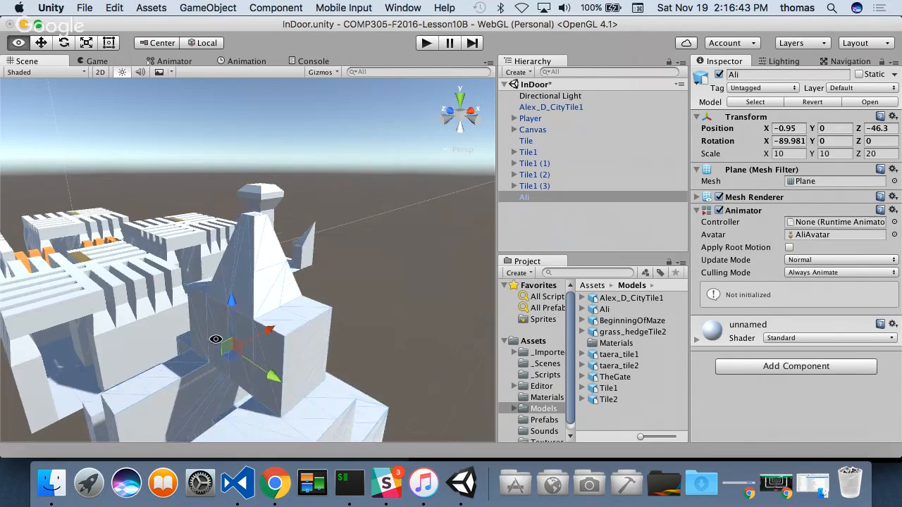
alt+drag(215, 338, 352, 393)
key(super+z)
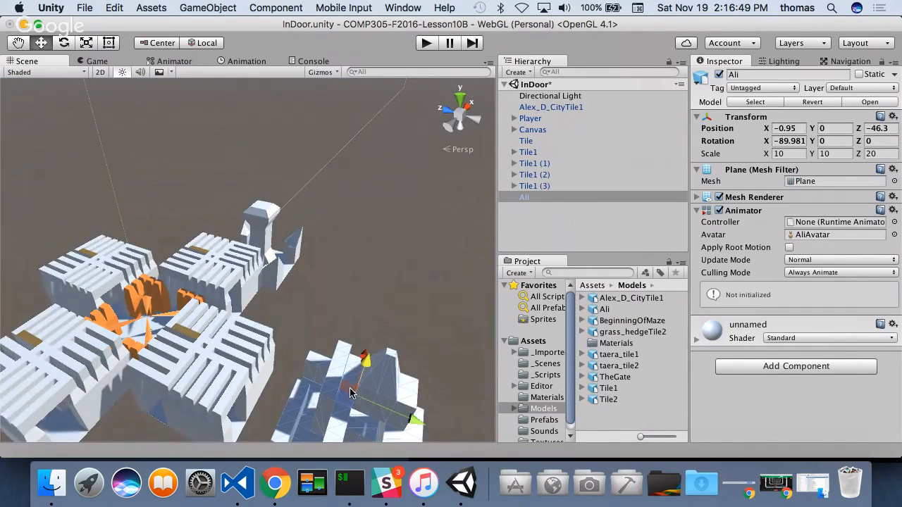
drag(364, 358, 184, 397)
key(super+z)
alt+drag(90, 358, 589, 357)
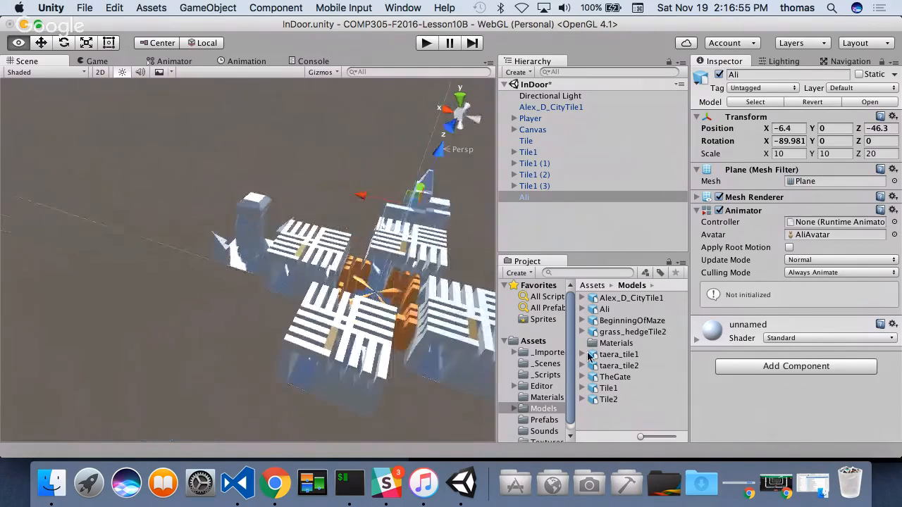
- Snap a bottom corner of the Ali model to the adjacent maze tile so it sits flush at Z -40
scroll(455, 256, up, 5)
click(18, 42)
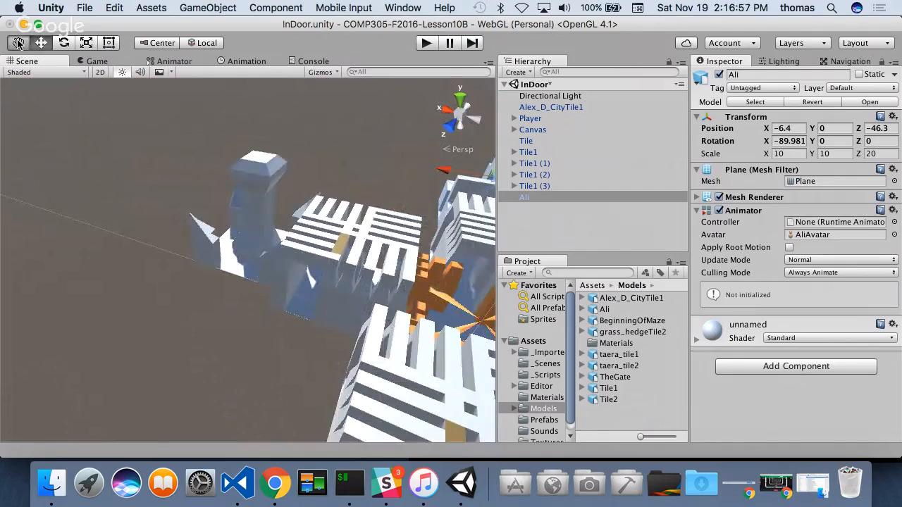
drag(312, 180, 428, 364)
scroll(119, 253, up, 5)
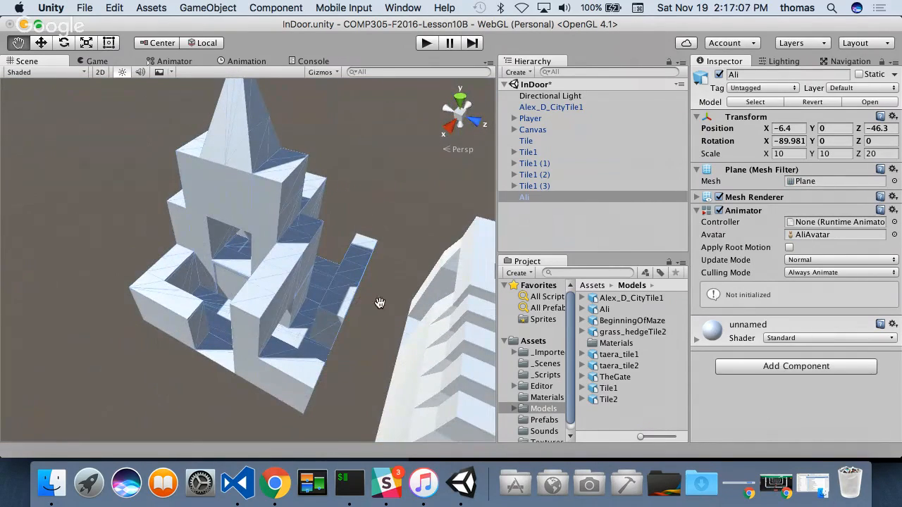
alt+drag(326, 407, 302, 379)
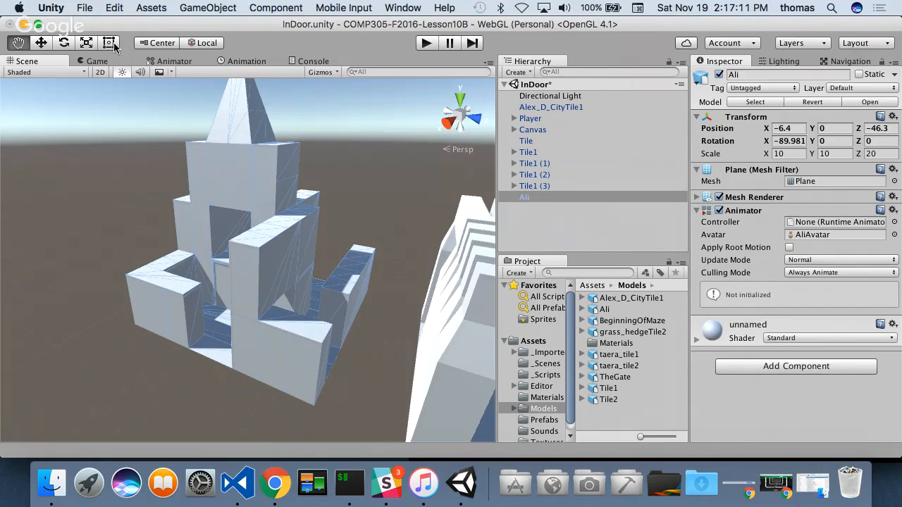
key(w)
key(v)
drag(320, 402, 355, 430)
- Slide the Ali model along X to about -14.77 against the adjoining maze tile
alt+drag(393, 298, 8, 387)
alt+drag(246, 261, 164, 229)
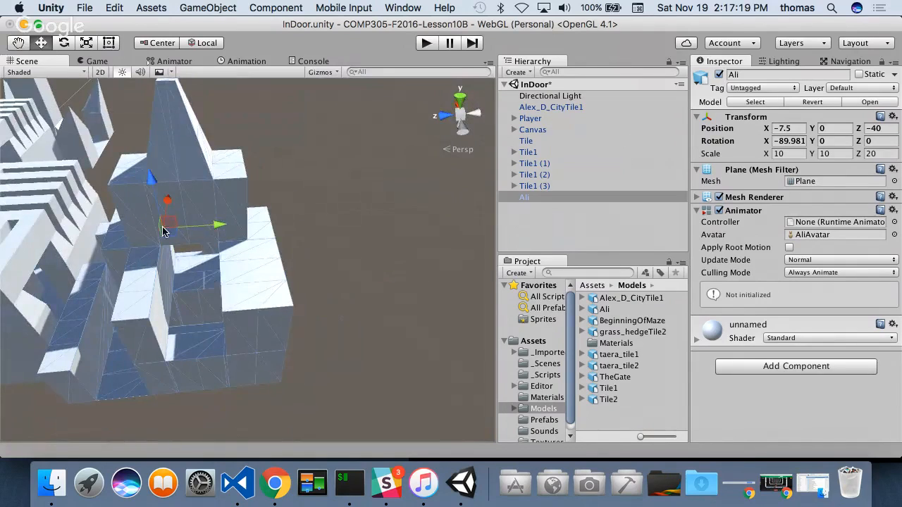
drag(169, 198, 243, 271)
scroll(284, 322, down, 10)
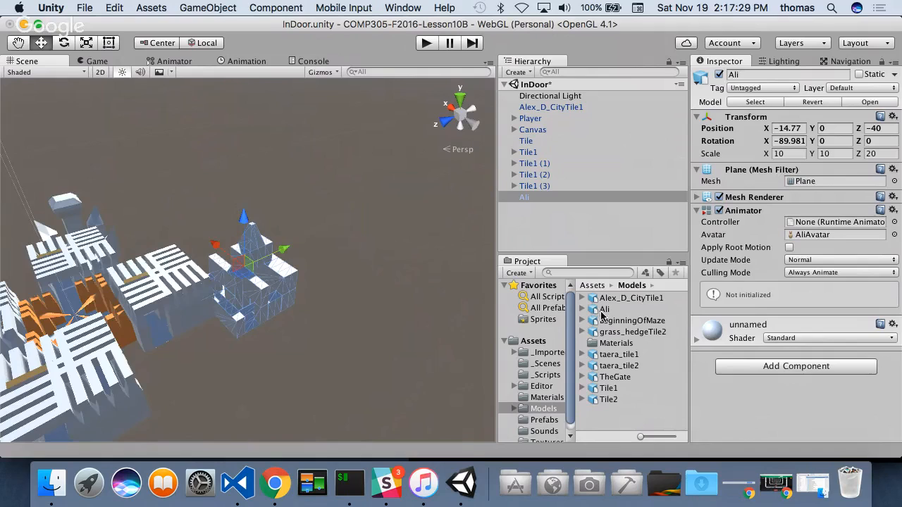
- Add the BeginningOfMaze model from the Models folder to the scene and move it along Z to about -77.6
drag(620, 323, 536, 222)
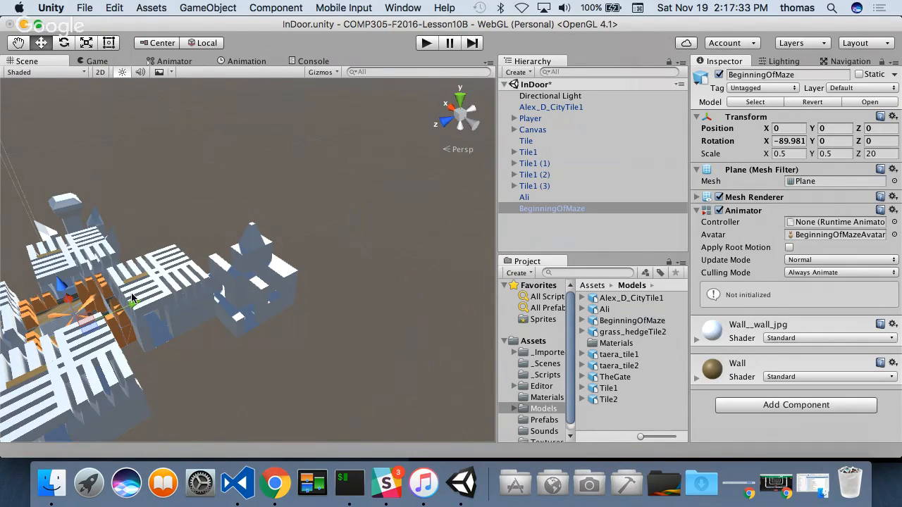
drag(137, 308, 437, 175)
alt+drag(379, 243, 151, 268)
scroll(383, 262, up, 5)
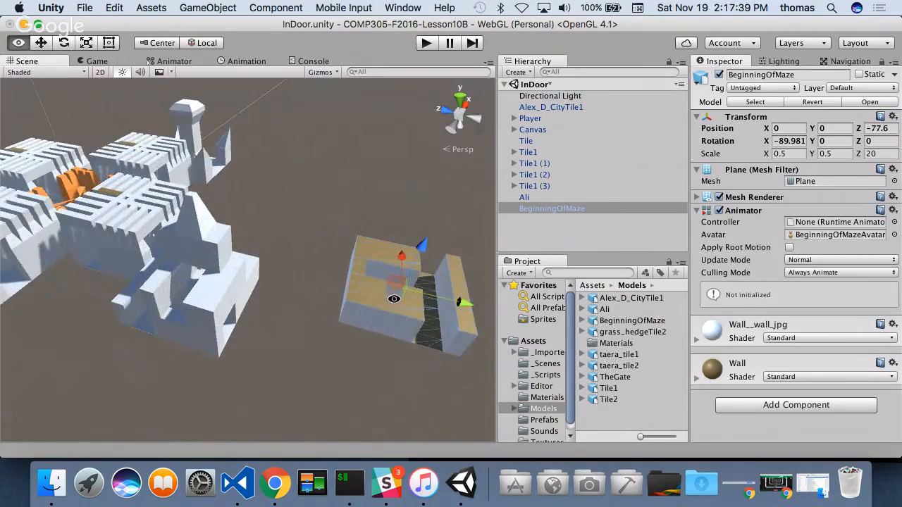
alt+drag(395, 299, 33, 268)
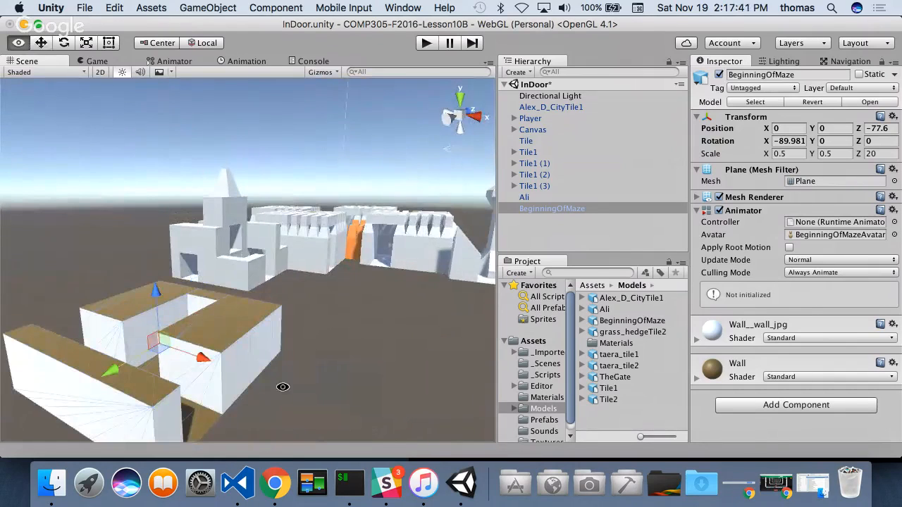
alt+drag(282, 387, 174, 382)
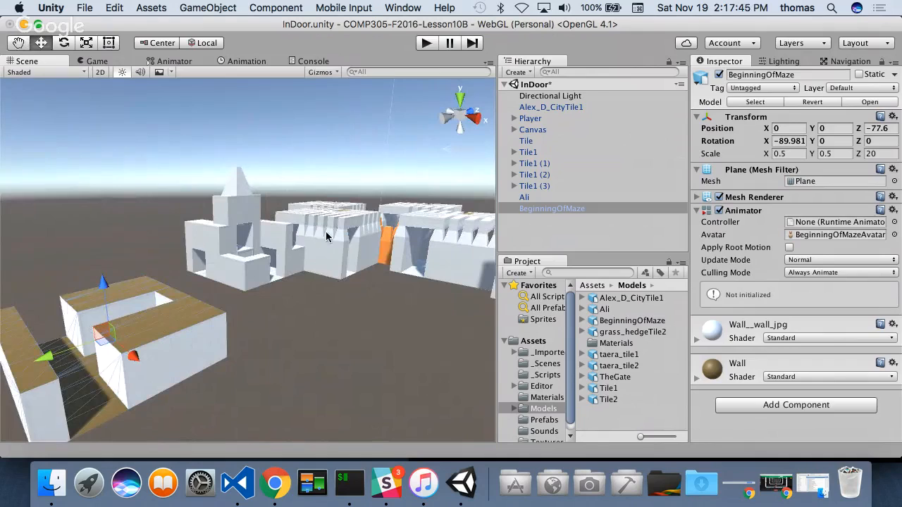
- Set the BeginningOfMaze model's Z scale to 40
click(798, 154)
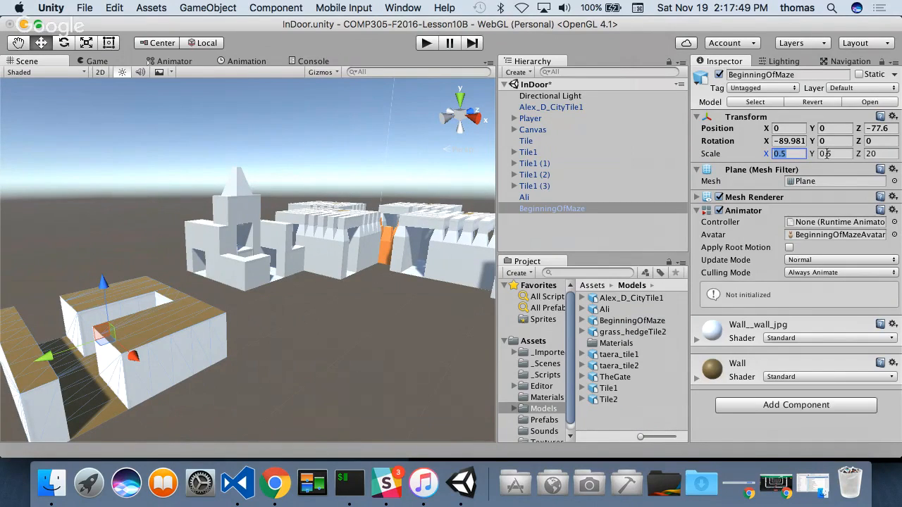
click(828, 153)
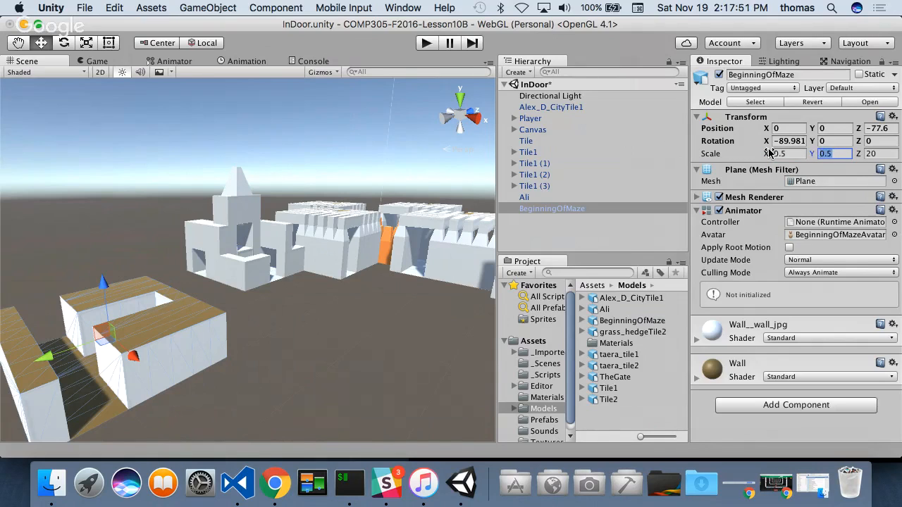
text(1)
click(869, 155)
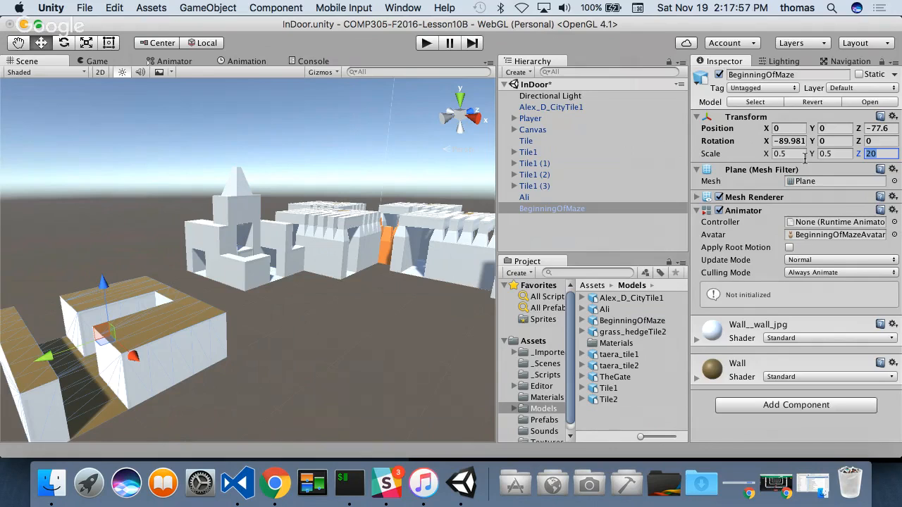
text(40)
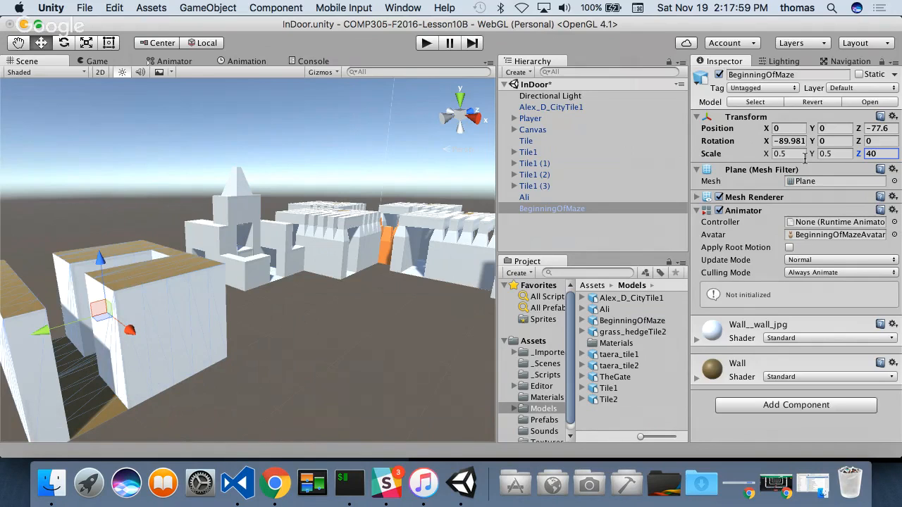
- Set the BeginningOfMaze model's Z rotation to 90
alt+drag(210, 254, 352, 334)
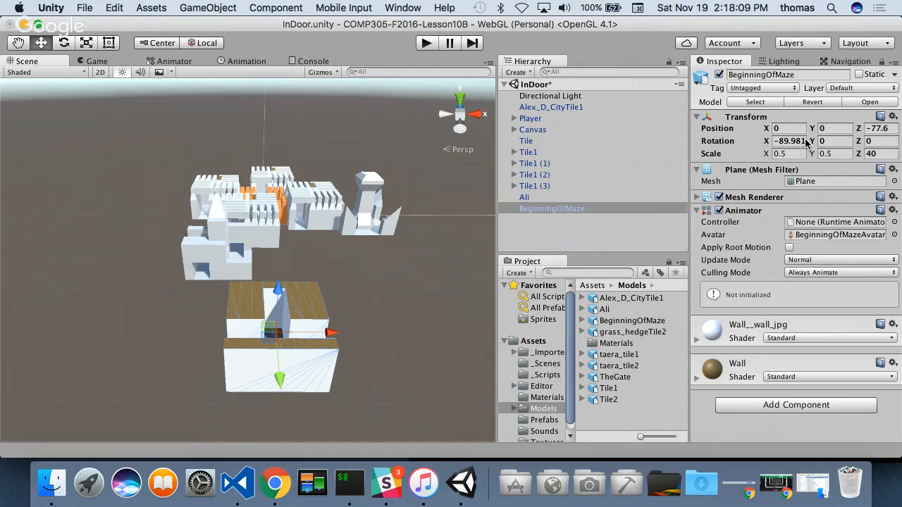
drag(859, 141, 888, 143)
click(884, 143)
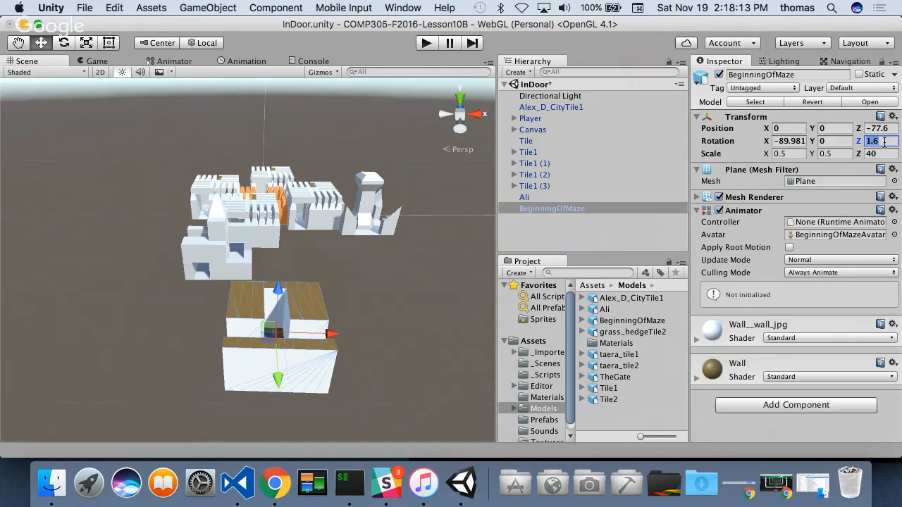
text(90)
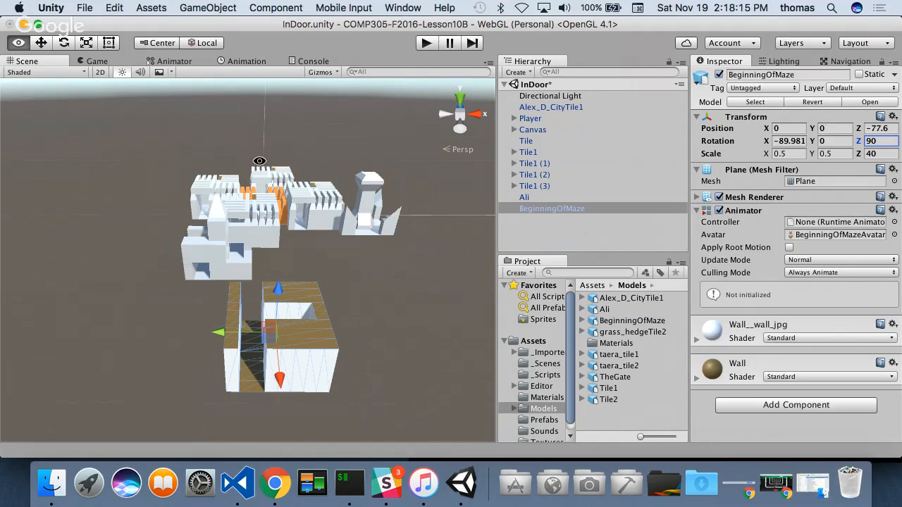
- Move the BeginningOfMaze model against the end of the Ali tile by vertex snapping, to X -14.8 and Z -60
alt+drag(235, 172, 593, 172)
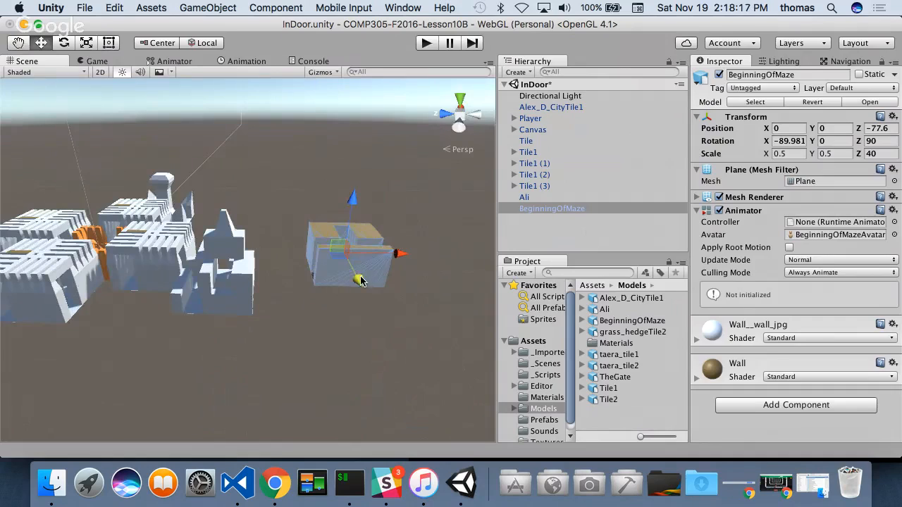
mouse_move(360, 282)
mouse_down()
mouse_move(377, 380)
mouse_move(366, 289)
mouse_up()
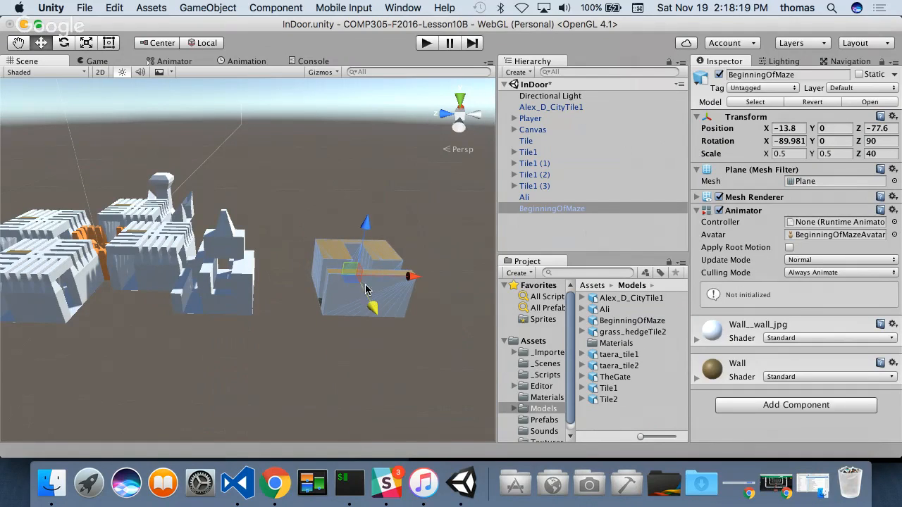
drag(417, 277, 269, 362)
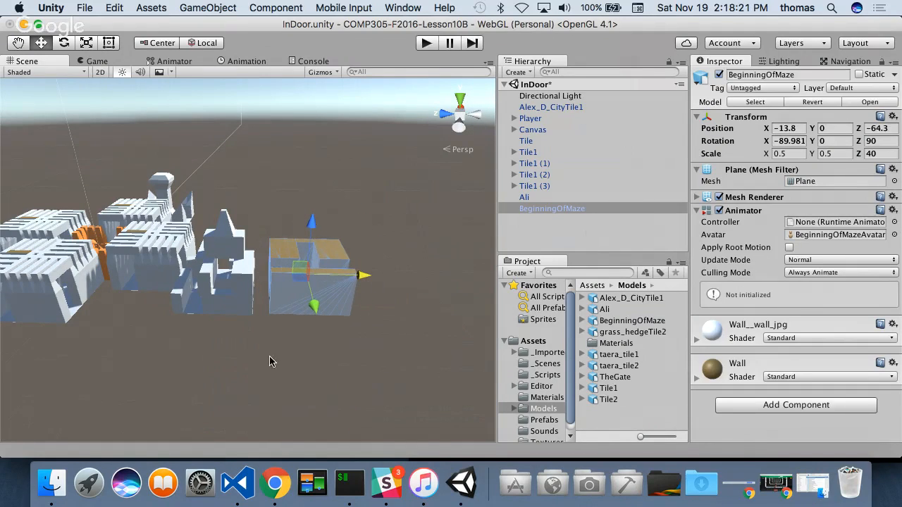
key(v)
drag(271, 315, 259, 315)
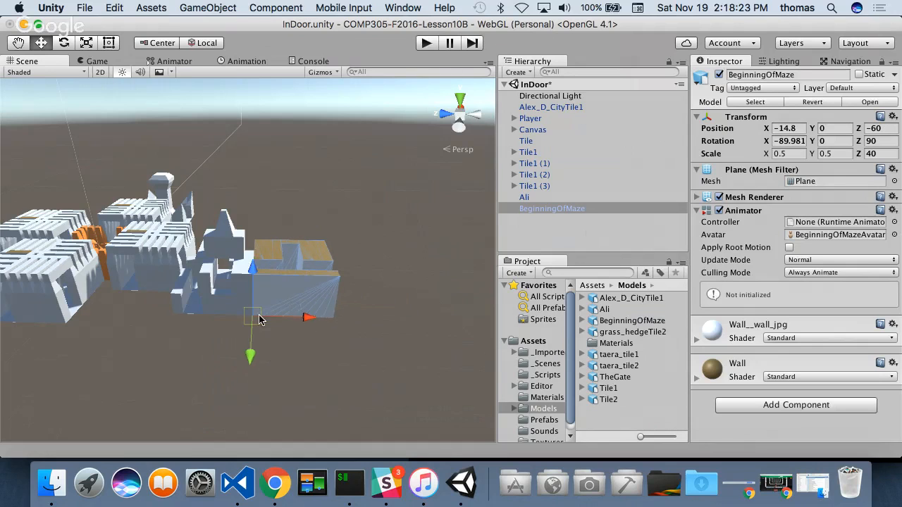
scroll(237, 294, up, 10)
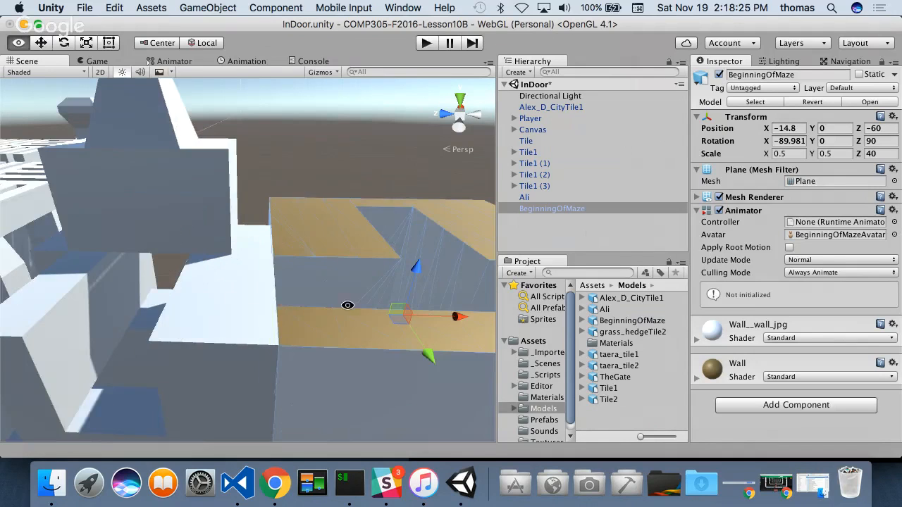
alt+drag(340, 268, 269, 370)
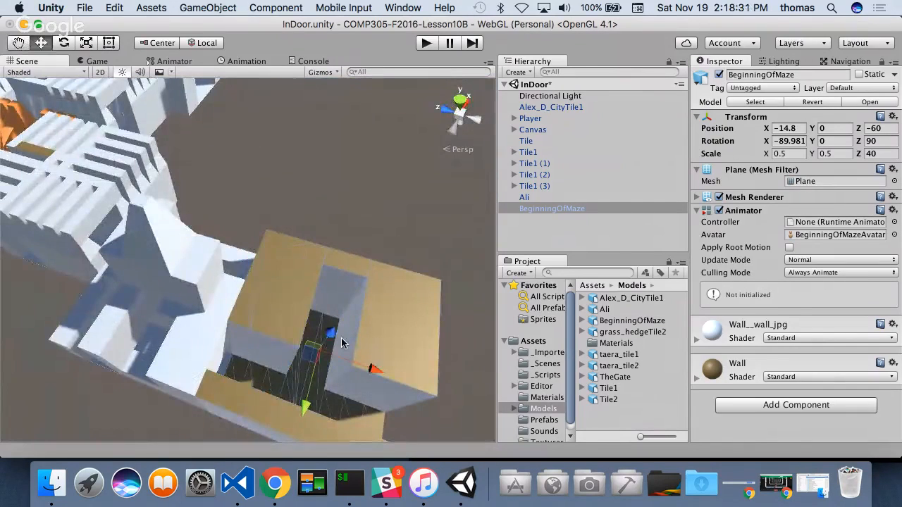
scroll(180, 370, down, 5)
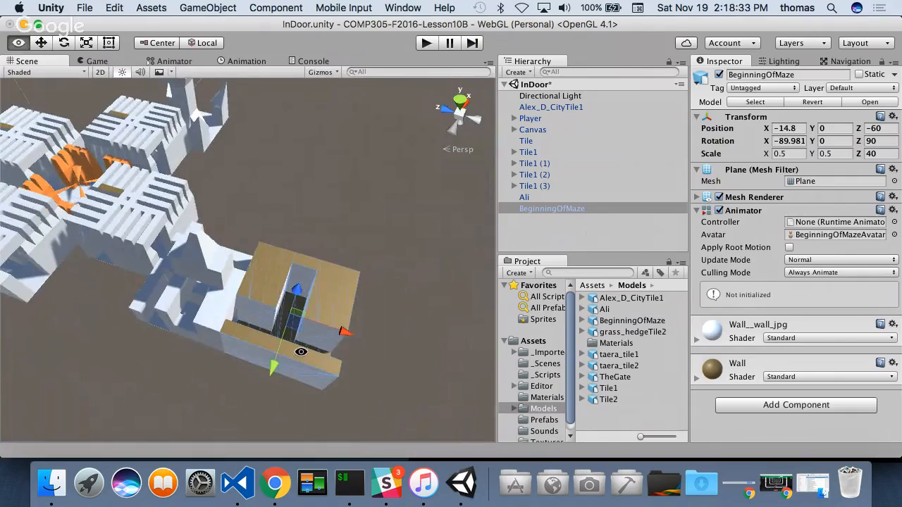
alt+drag(301, 352, 172, 301)
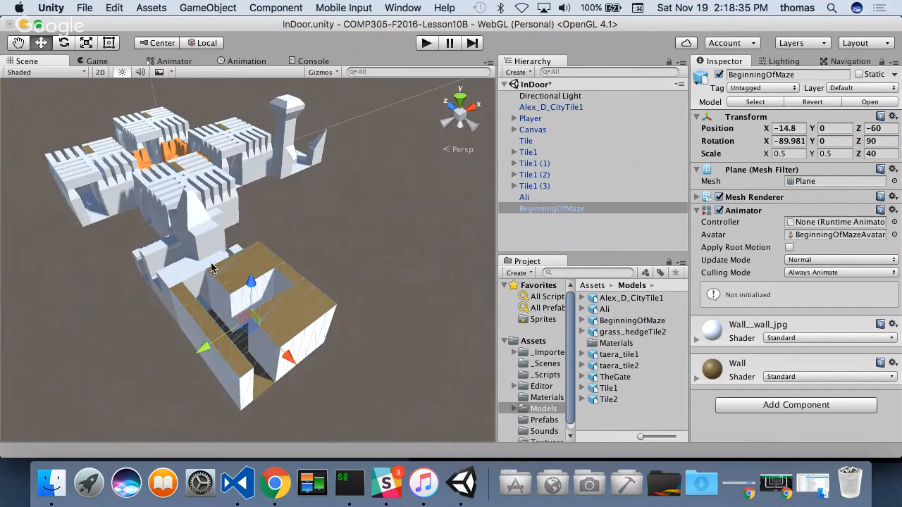
- Duplicate the BeginningOfMaze model and move the copy away from the original along Z to about -85.97
drag(294, 363, 307, 371)
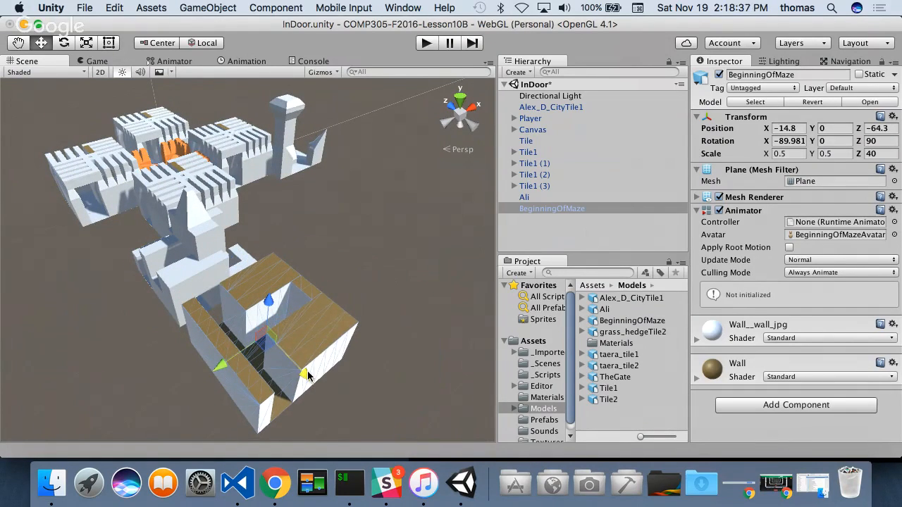
key(super+z)
key(super+d)
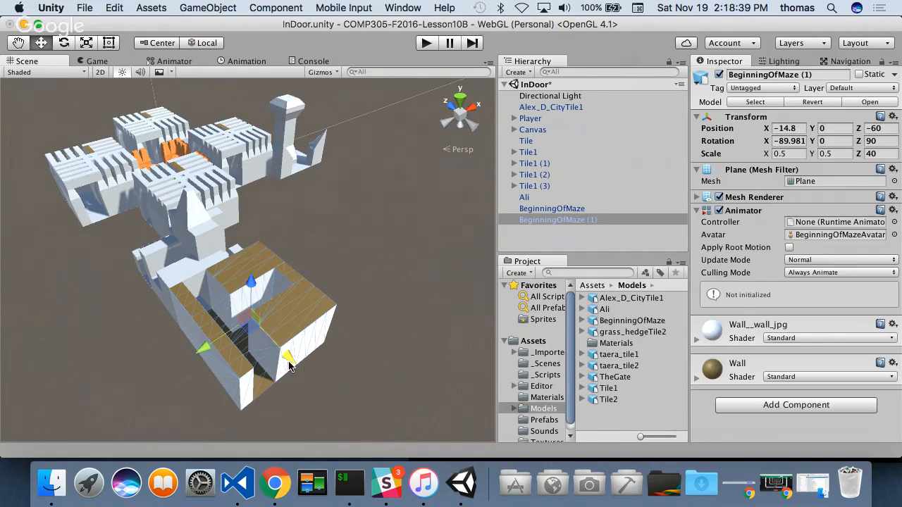
drag(305, 370, 410, 424)
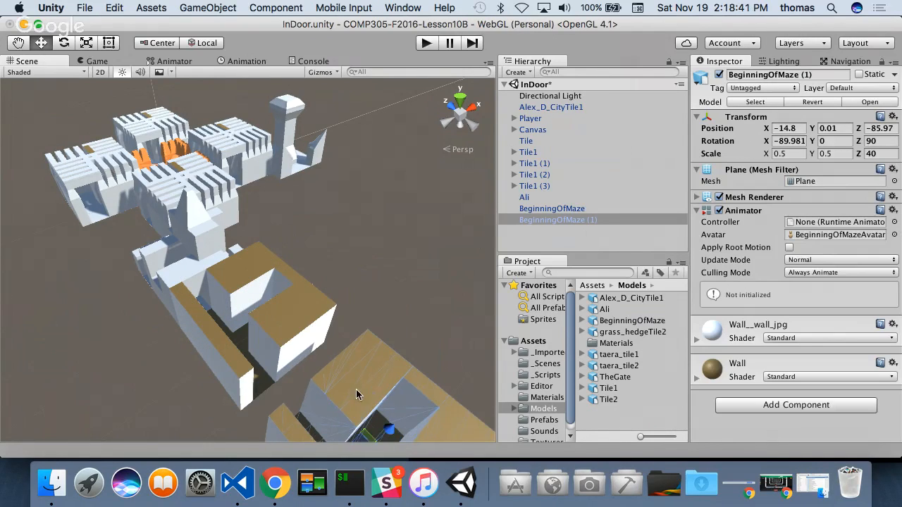
scroll(360, 395, down, 5)
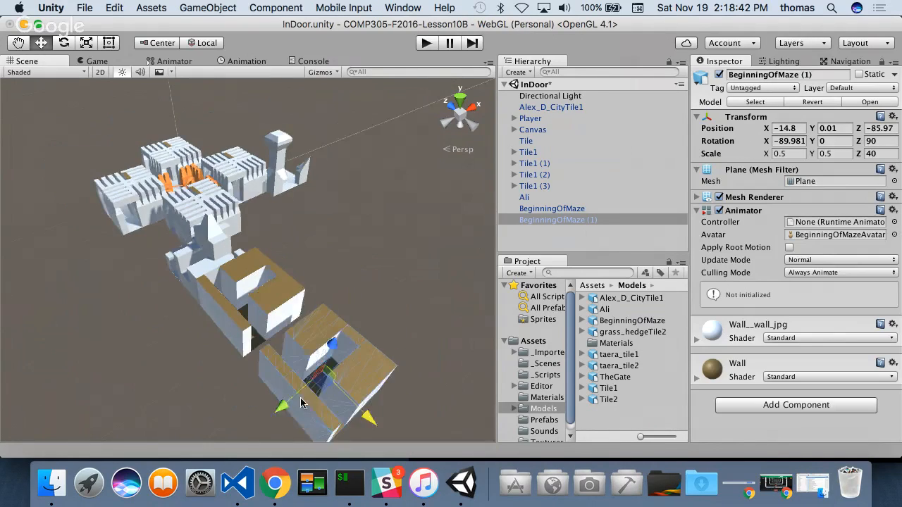
- Set the BeginningOfMaze copy's Z rotation to -90 and align it with the original's open end at X -24.7, Z -80
click(879, 141)
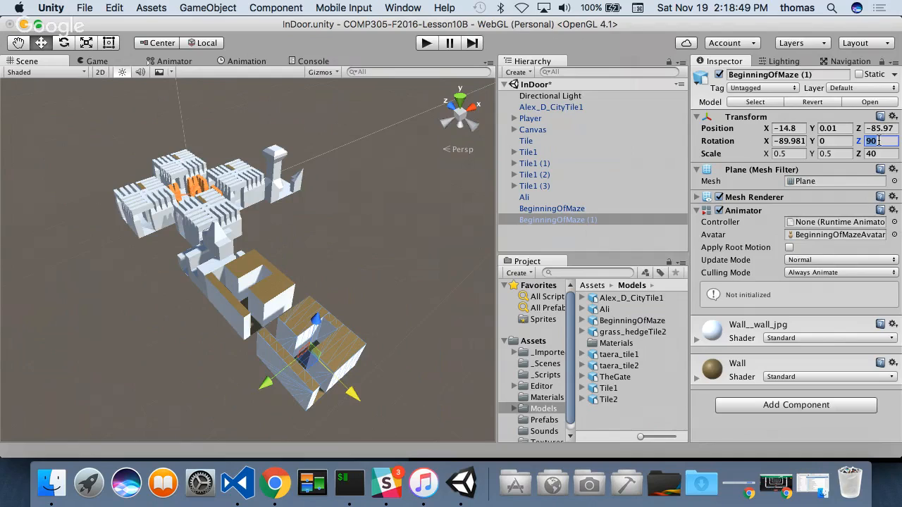
text(-90)
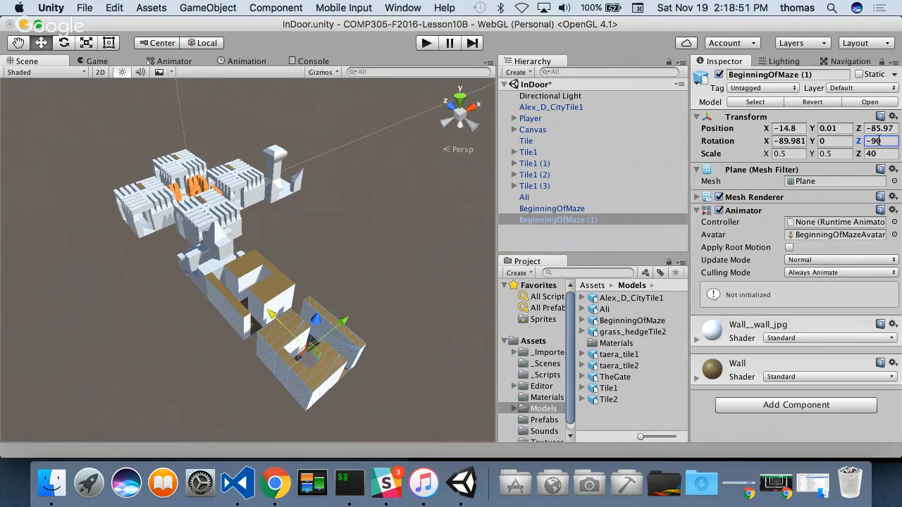
drag(345, 322, 218, 344)
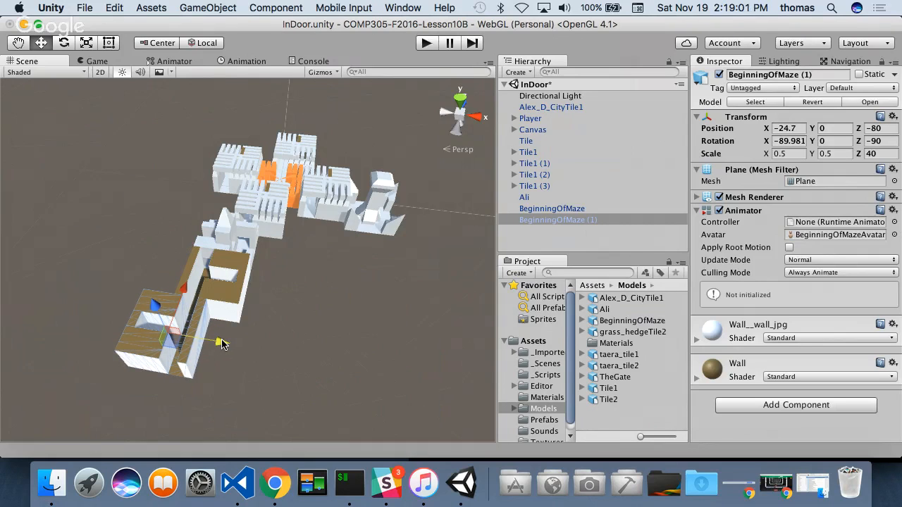
- Examine the joint between the two BeginningOfMaze tiles and the overall maze layout from several angles
alt+drag(149, 304, 208, 298)
scroll(208, 297, up, 6)
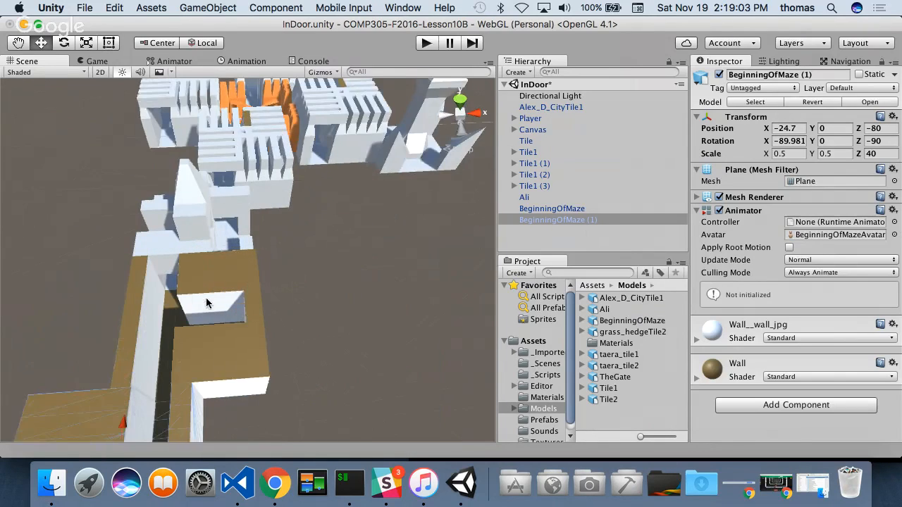
alt+drag(131, 378, 184, 272)
scroll(184, 271, up, 2)
scroll(192, 270, down, 8)
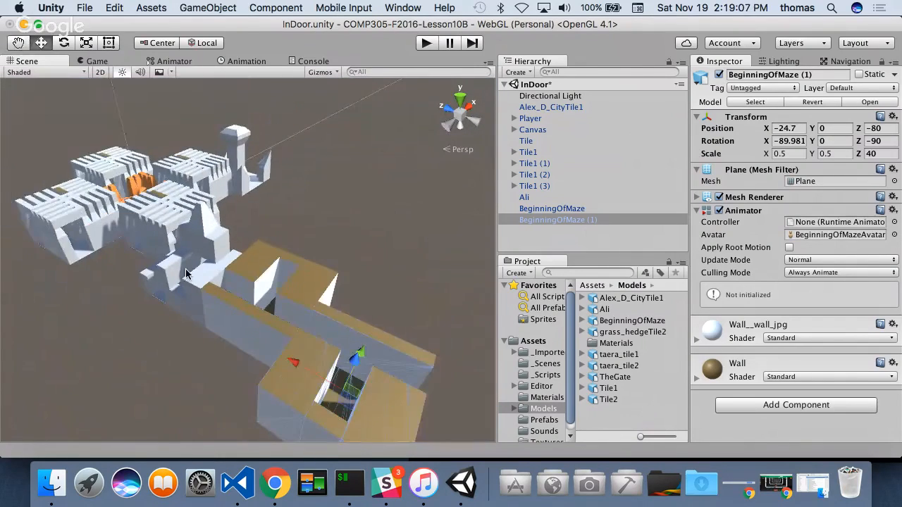
alt+drag(134, 257, 263, 341)
scroll(179, 311, down, 2)
alt+drag(179, 312, 301, 271)
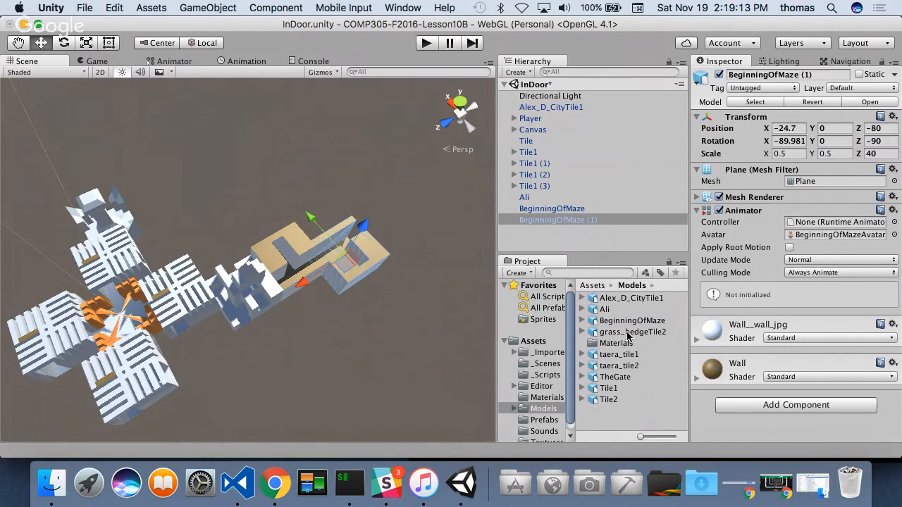
- Add the grass_hedgeTile2 model from the Models folder to the scene and move it along Z to about -112.5
drag(627, 333, 525, 245)
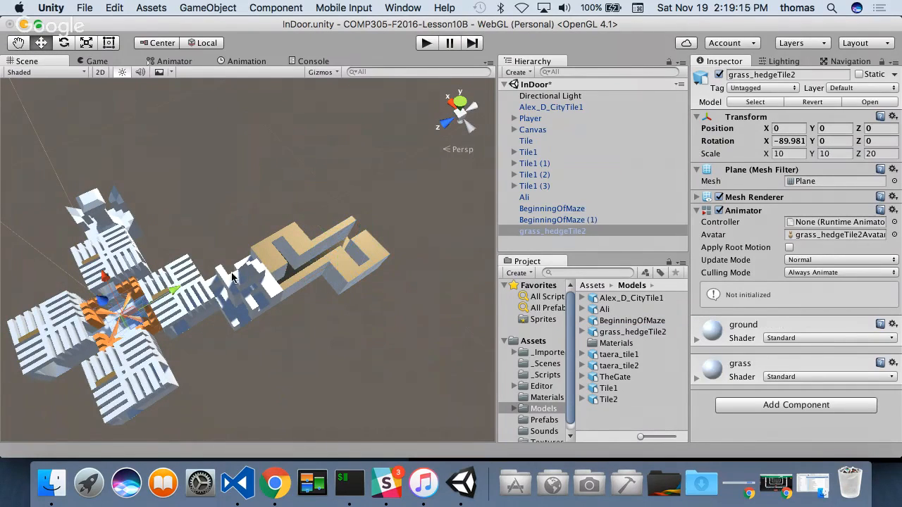
drag(171, 289, 414, 204)
key(f)
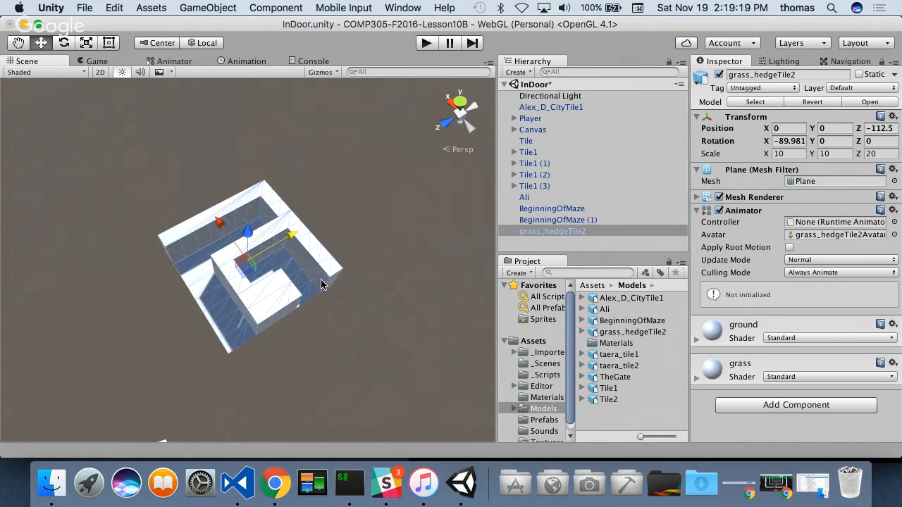
- Set the grass_hedgeTile2 model's Z scale to 40
alt+drag(328, 339, 293, 236)
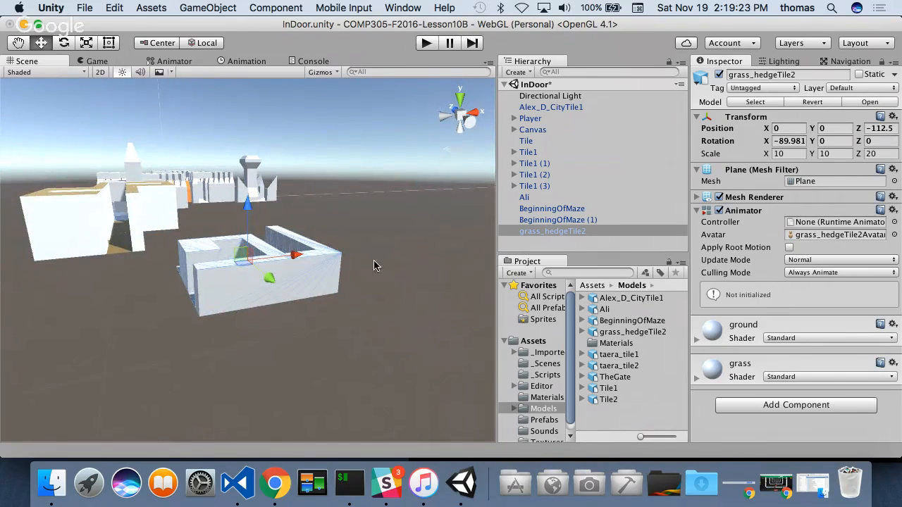
click(879, 153)
text(40)
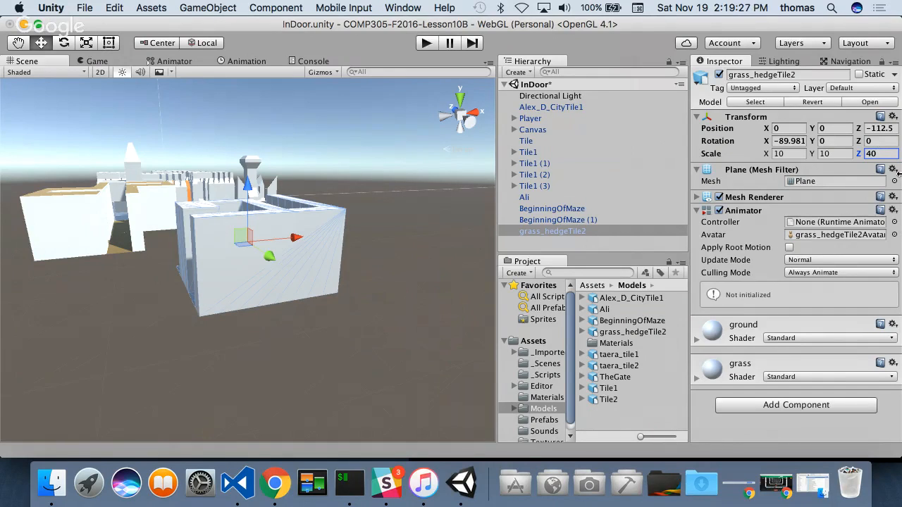
- Move the grass_hedgeTile2 model near the outer slatted maze tile, to about X -45.9 and Z 5.9
alt+drag(348, 375, 238, 331)
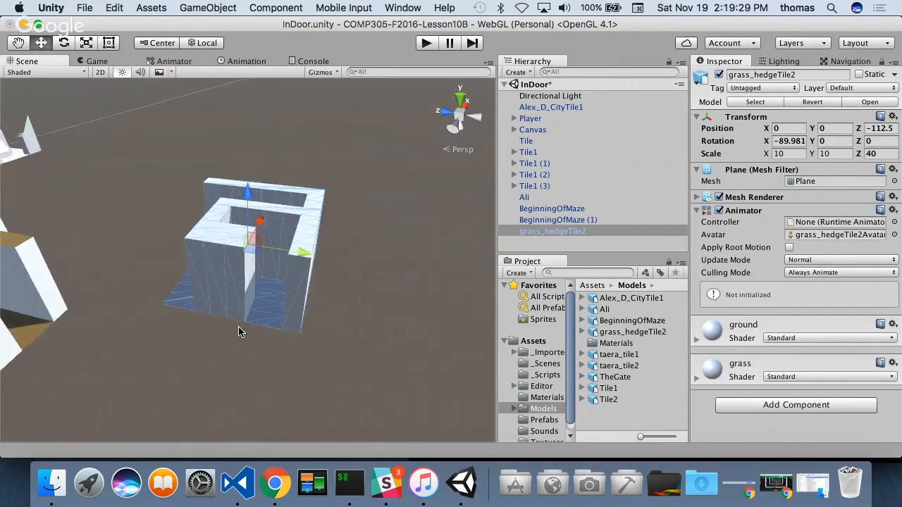
scroll(275, 329, down, 10)
scroll(269, 315, up, 6)
scroll(286, 313, down, 2)
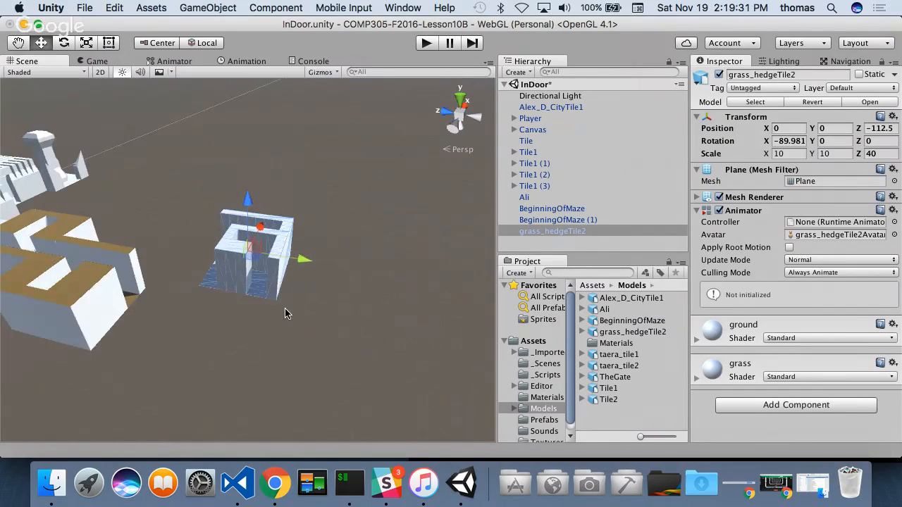
drag(260, 227, 182, 311)
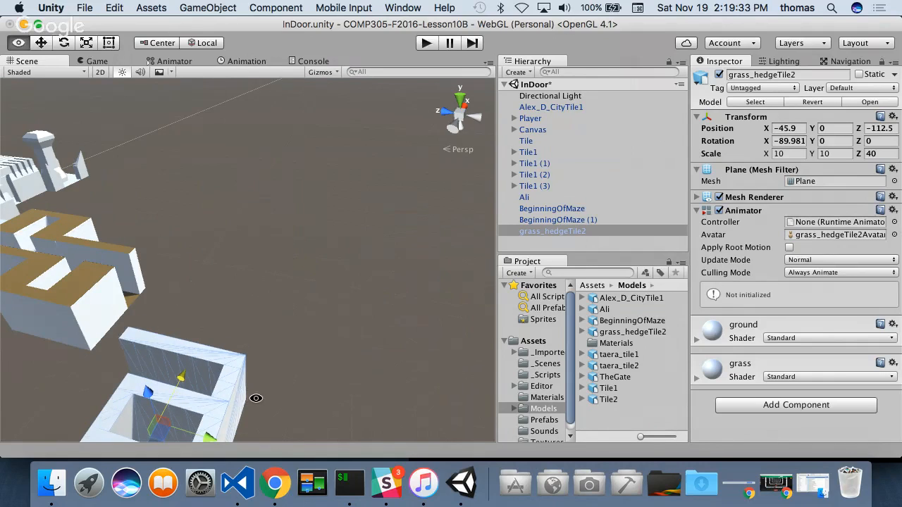
scroll(258, 396, down, 10)
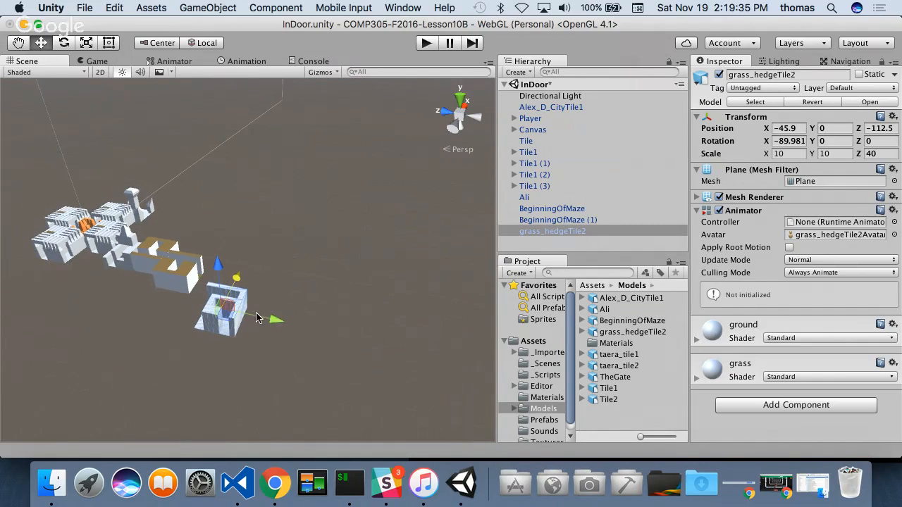
drag(275, 323, 46, 278)
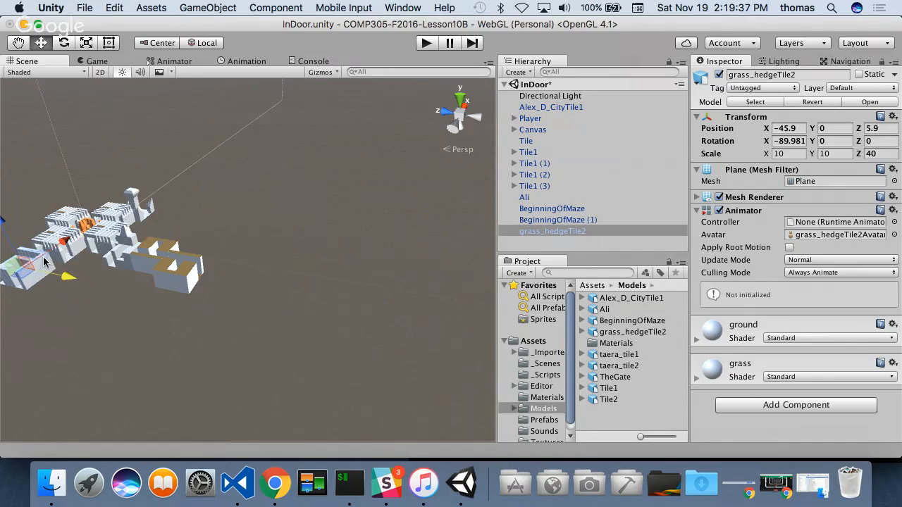
- Set the grass_hedgeTile2 model's Z rotation to 90
key(f)
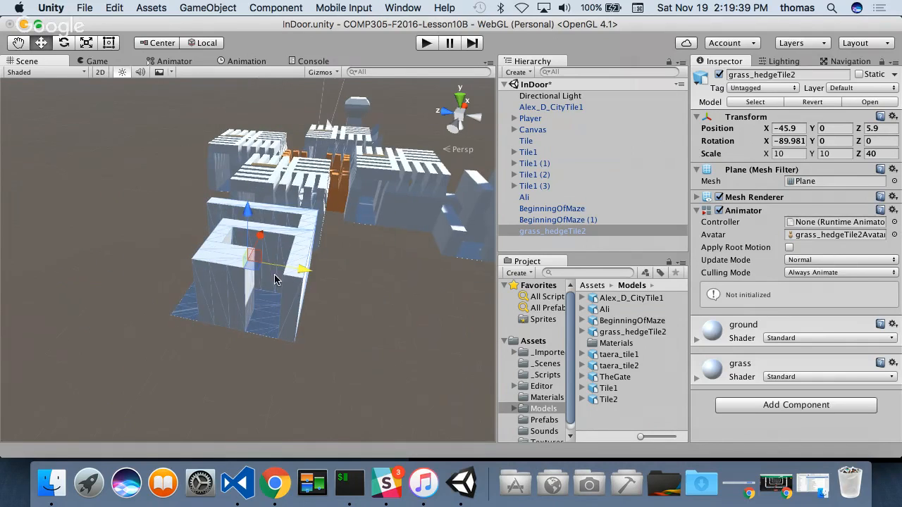
alt+drag(275, 279, 399, 375)
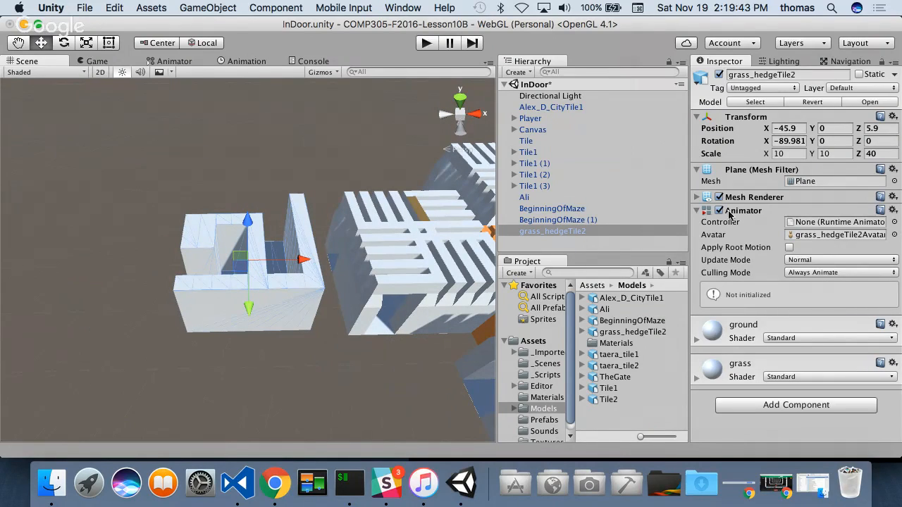
click(874, 141)
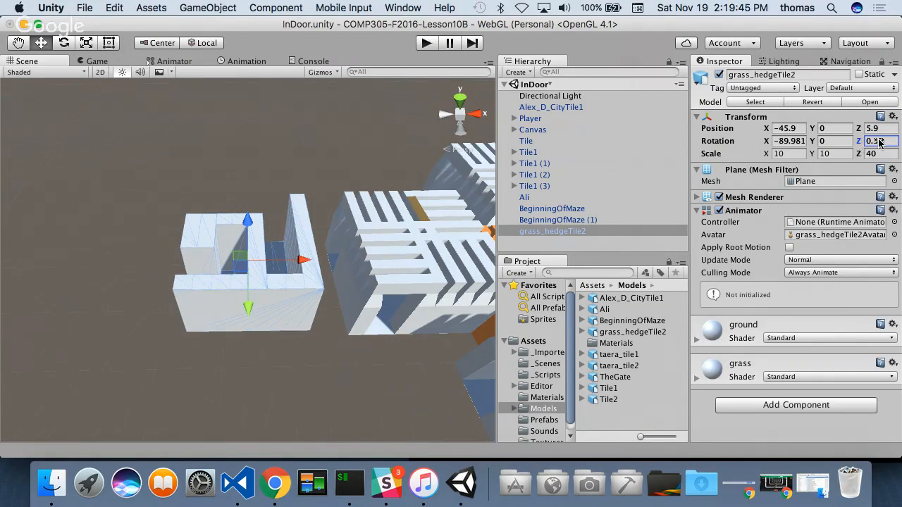
text(90)
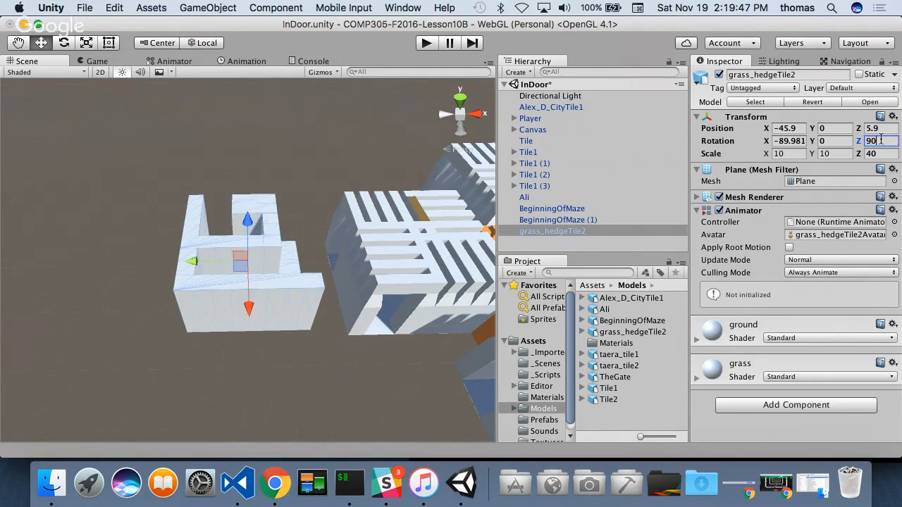
- Bring the grass_hedgeTile2 model against the side of the slatted maze tile by vertex snapping, to X -40 and Z 9.8
drag(252, 271, 345, 334)
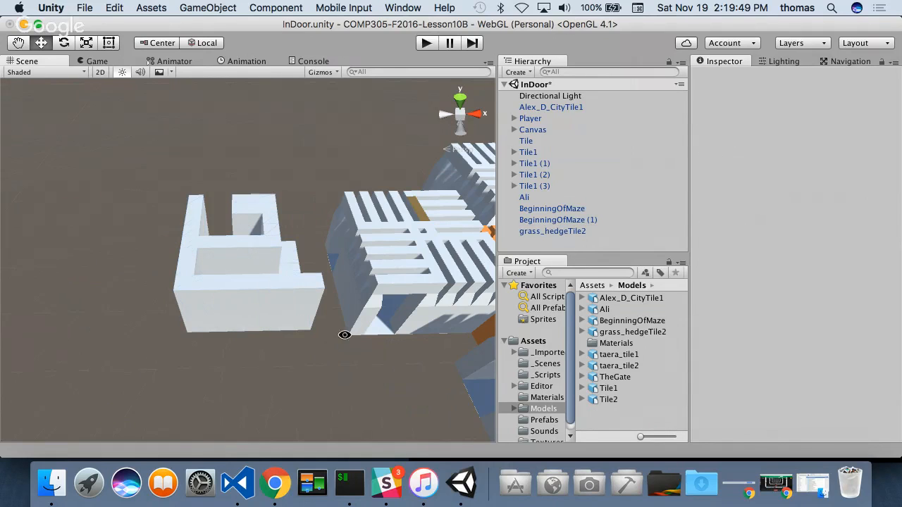
mouse_move(202, 243)
alt+mouse_down()
mouse_move(312, 352)
mouse_move(298, 223)
mouse_move(413, 292)
mouse_move(218, 241)
alt+mouse_up()
click(215, 244)
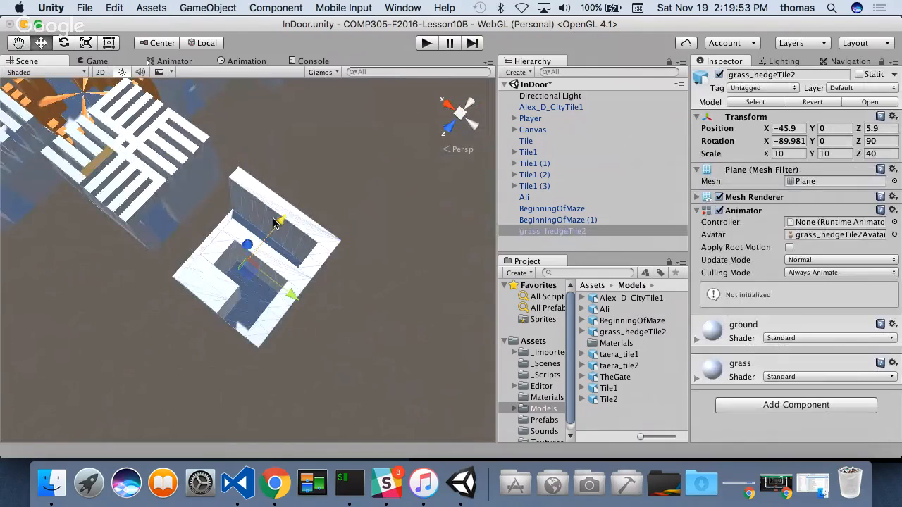
drag(281, 221, 235, 240)
alt+drag(76, 275, 126, 392)
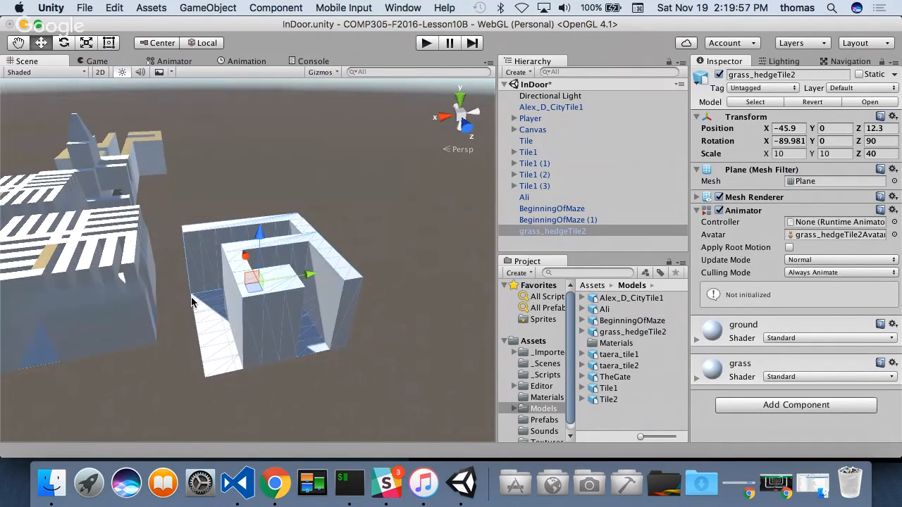
key(v)
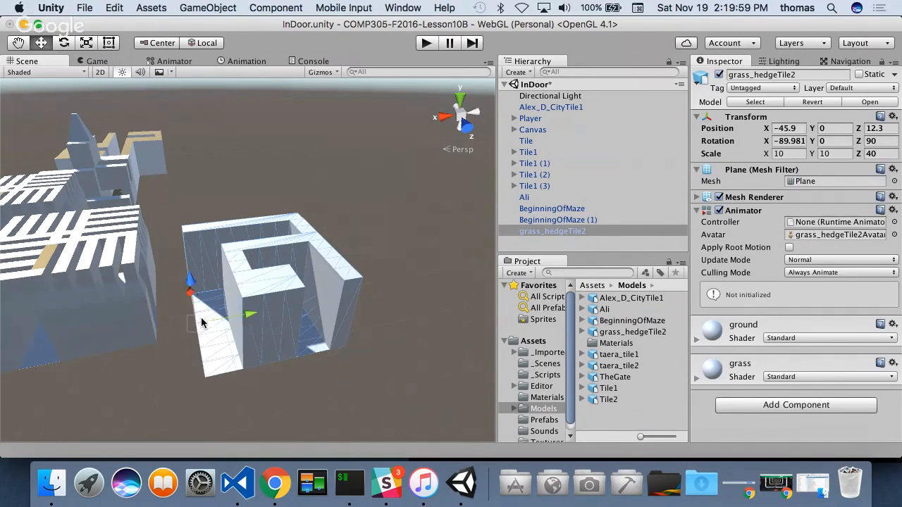
drag(191, 292, 157, 291)
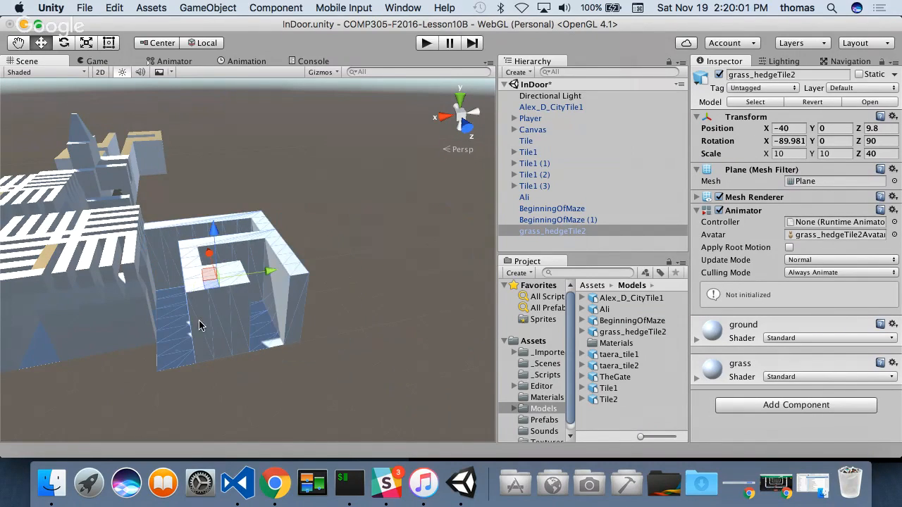
- Duplicate the grass_hedgeTile2 model and move the copy out beside the original, to about Z 36
drag(264, 371, 204, 307)
alt+drag(256, 364, 215, 394)
click(255, 274)
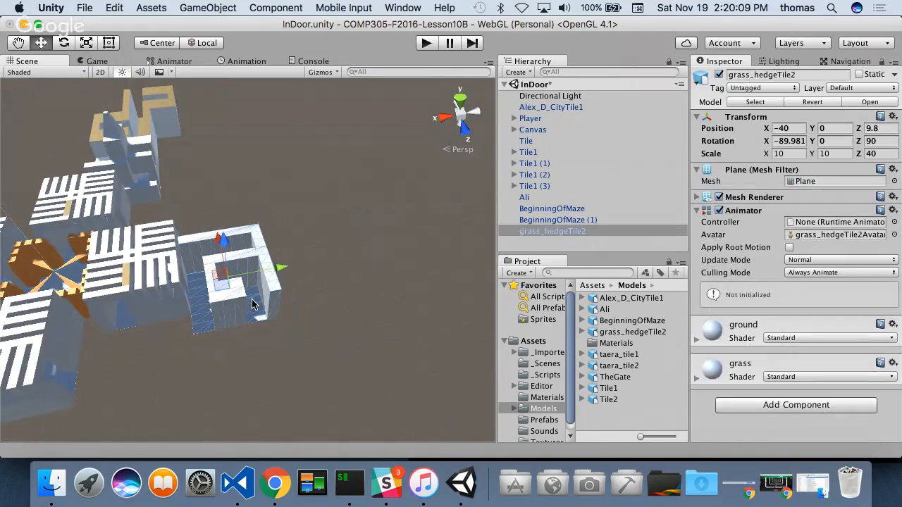
scroll(224, 330, down, 3)
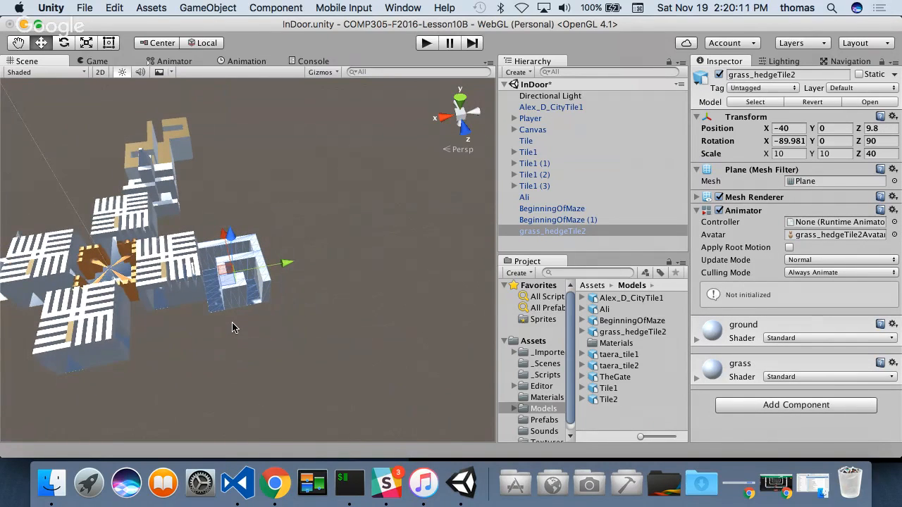
key(super+d)
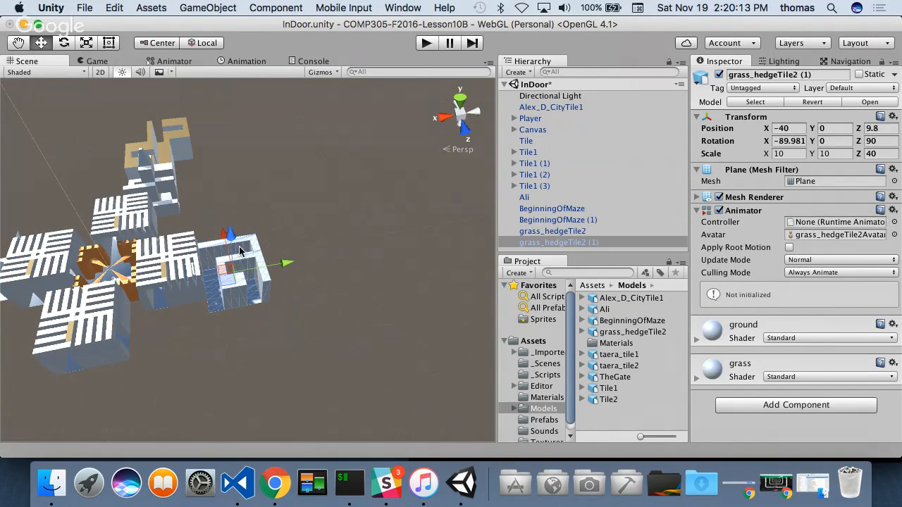
drag(230, 239, 226, 371)
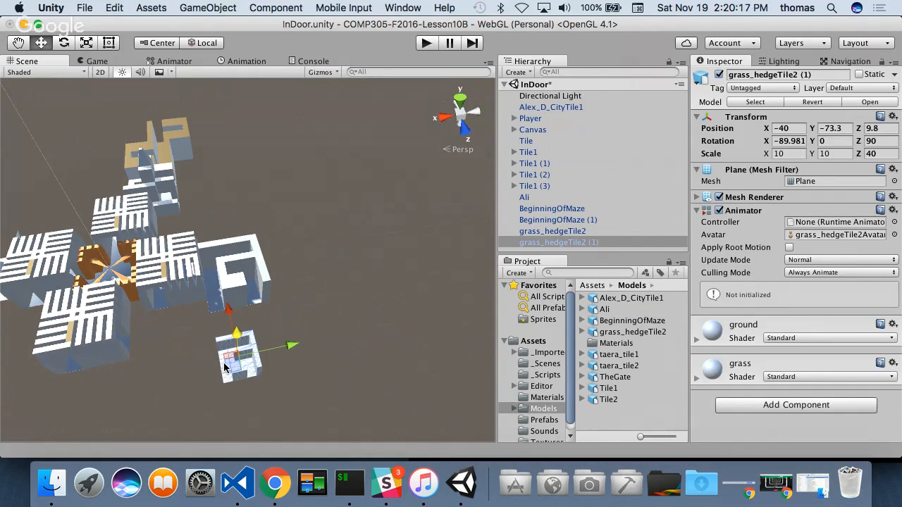
key(super+z)
alt+drag(192, 335, 271, 352)
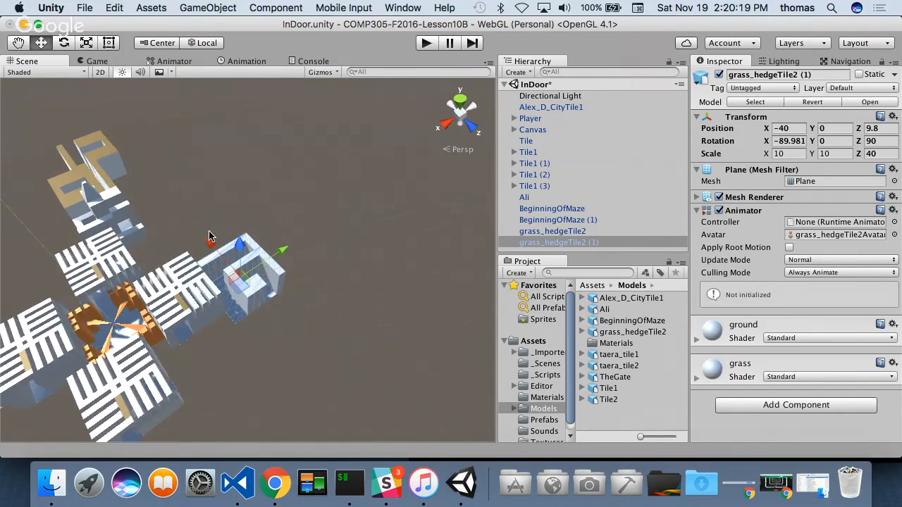
drag(211, 239, 254, 305)
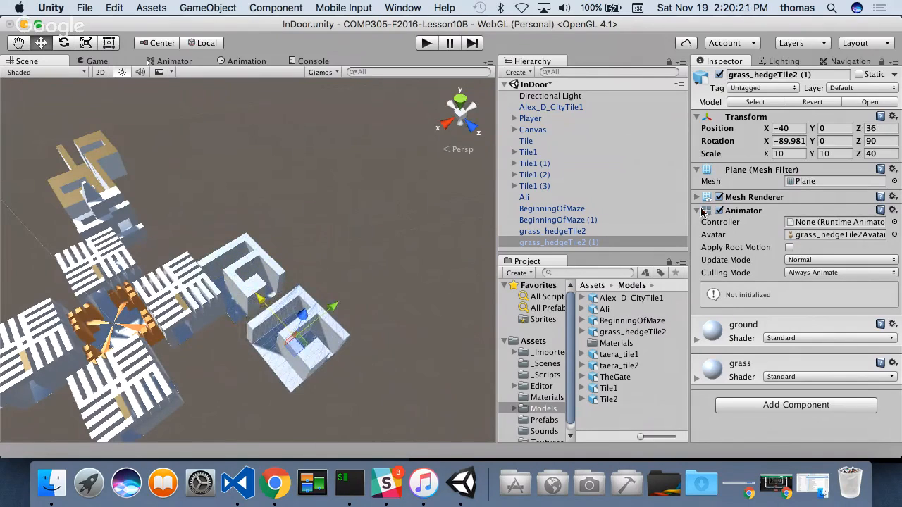
- Set the Z rotation of the grass_hedgeTile2 copy to -90
click(881, 141)
text(0)
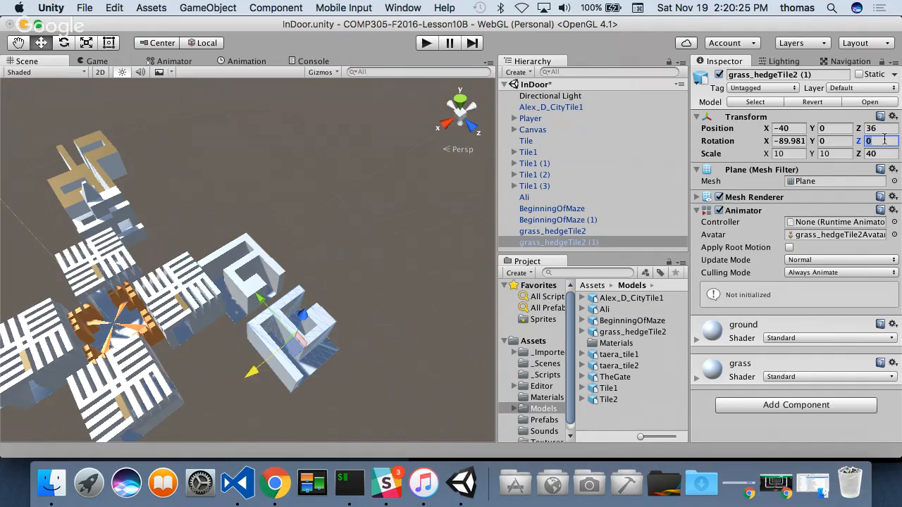
text(-90)
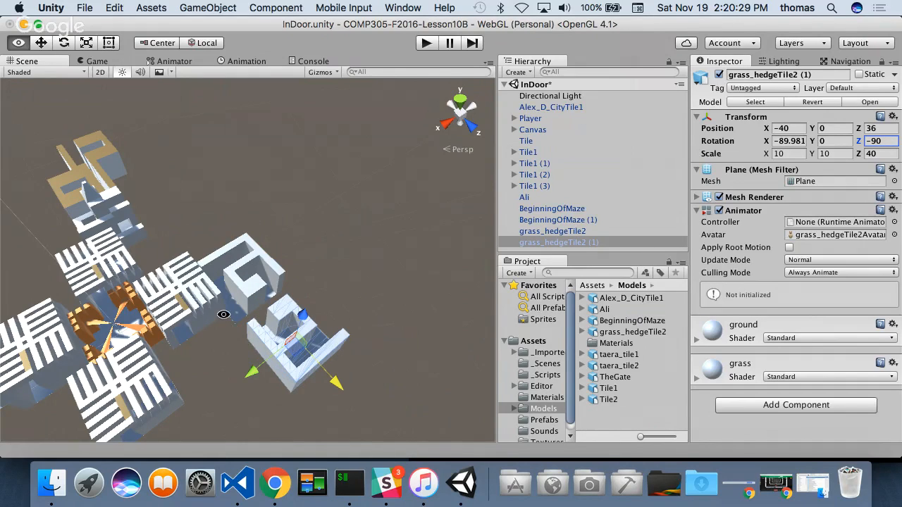
- Vertex-snap the grass_hedgeTile2 copy against the original tile at Z 29.8, and shift it sideways to about X -37.4
alt+drag(223, 315, 368, 320)
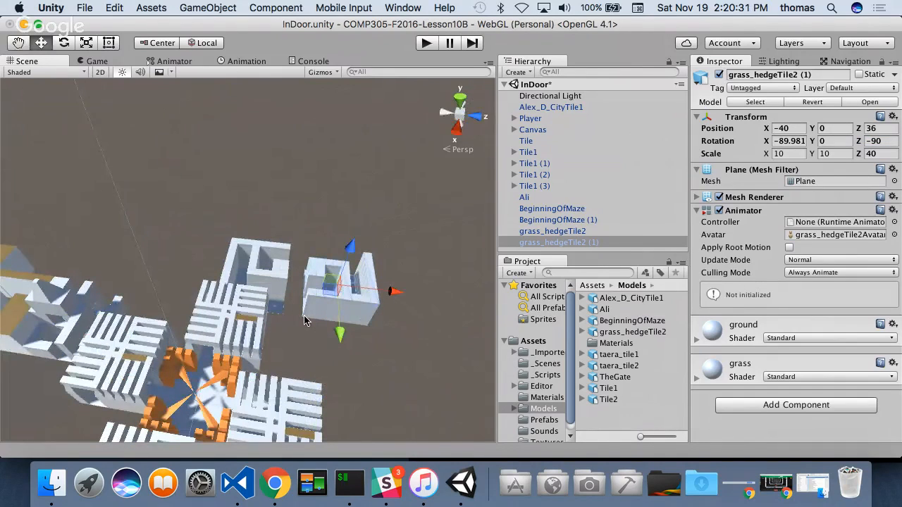
key(v)
drag(303, 322, 336, 338)
alt+drag(374, 264, 192, 329)
scroll(246, 352, up, 10)
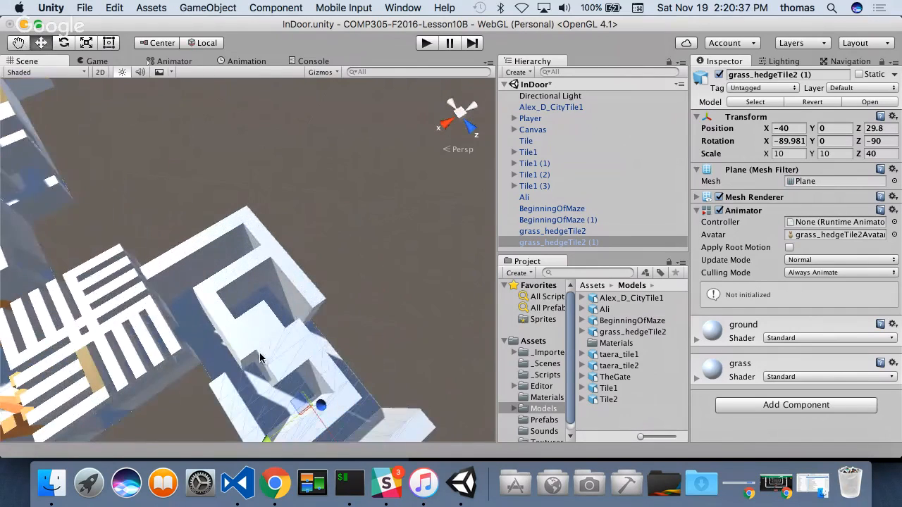
scroll(257, 379, down, 5)
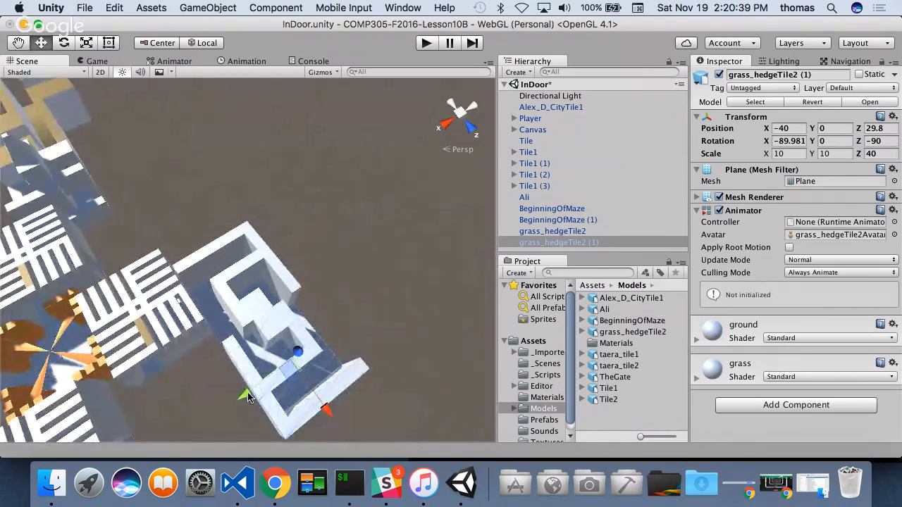
drag(252, 395, 234, 399)
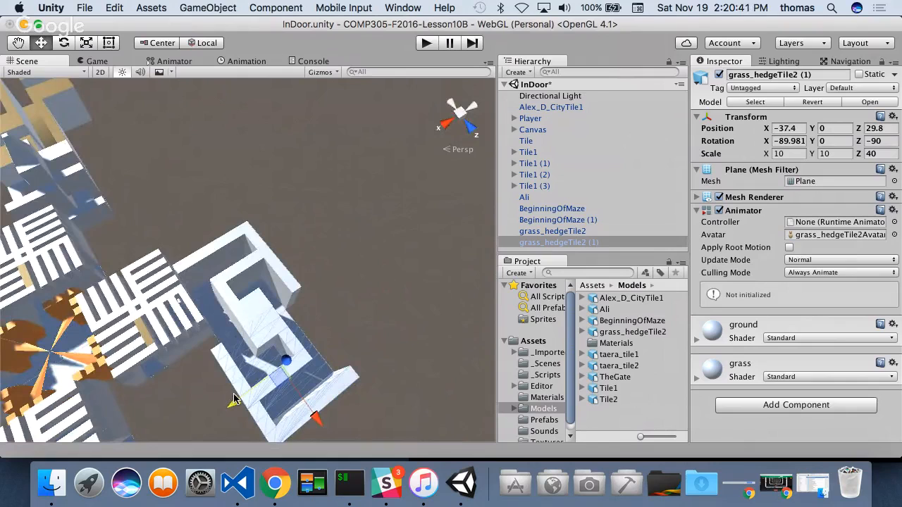
- Add the taera_tile1 model to the scene and move it beyond the hedge tiles, to about X -73.7 and Z 28.3
alt+drag(323, 355, 219, 322)
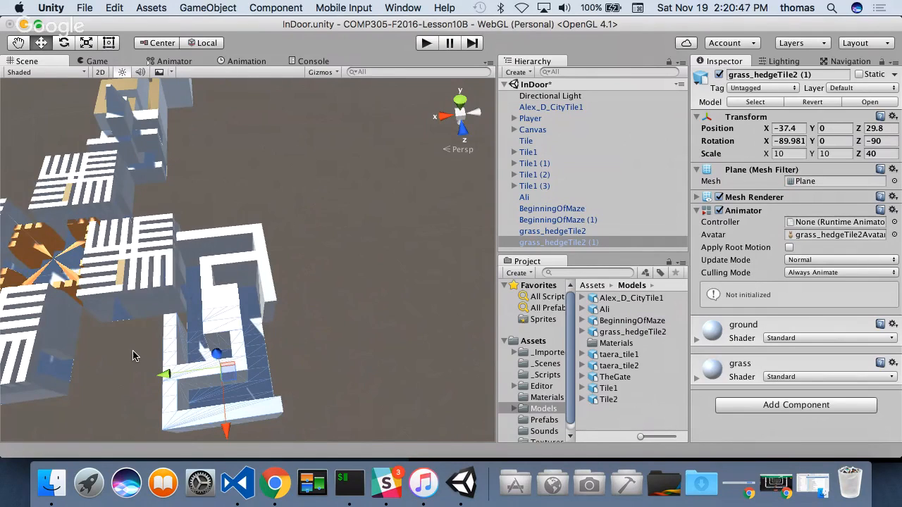
scroll(250, 373, down, 6)
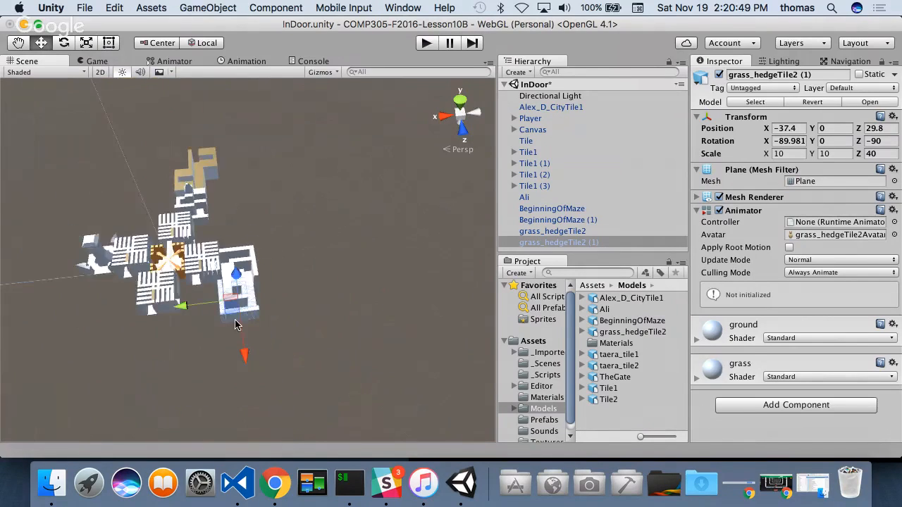
scroll(237, 317, up, 3)
alt+drag(195, 281, 237, 328)
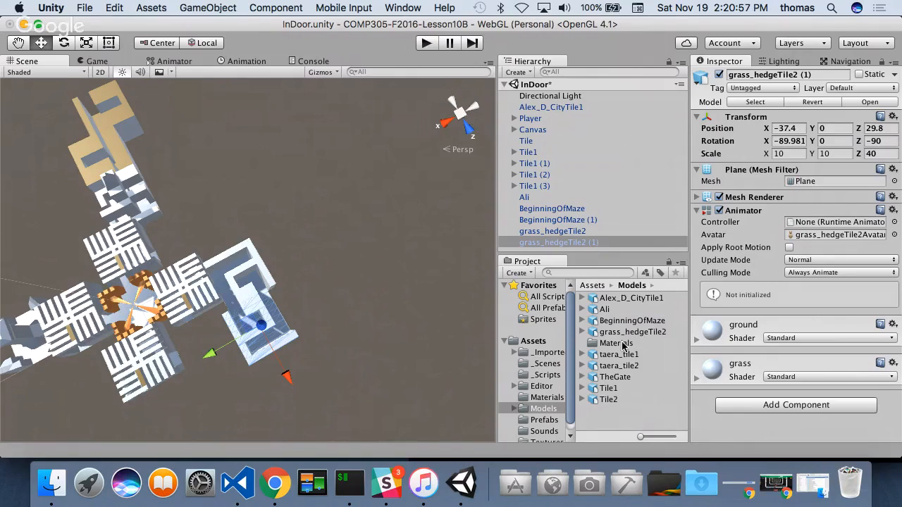
drag(634, 359, 531, 192)
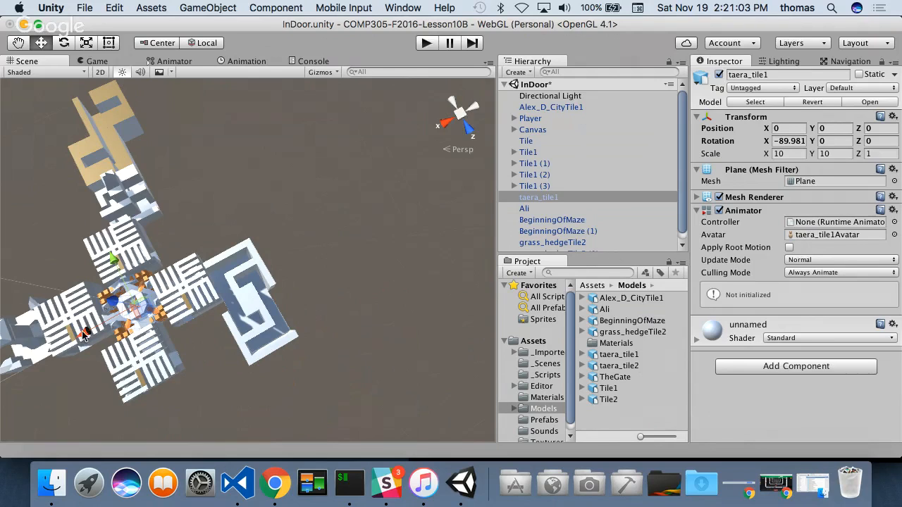
drag(83, 334, 259, 248)
alt+drag(361, 268, 299, 293)
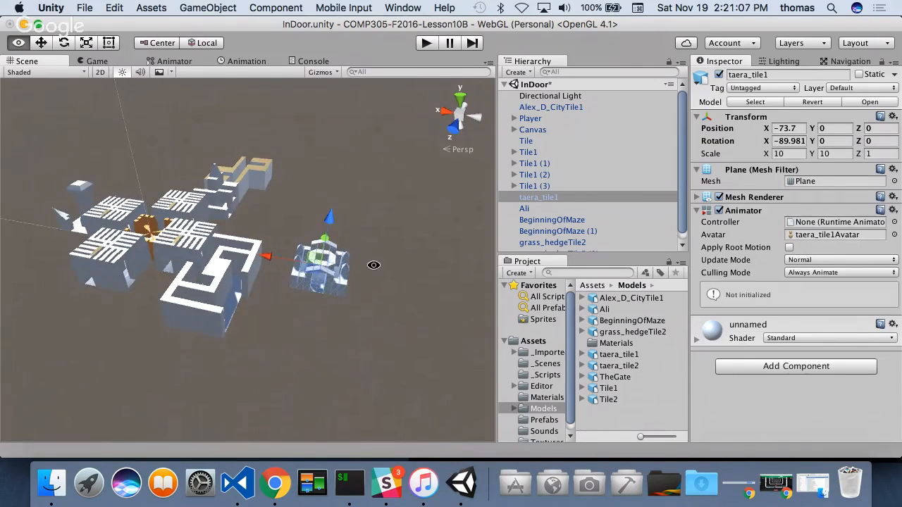
alt+drag(373, 261, 272, 283)
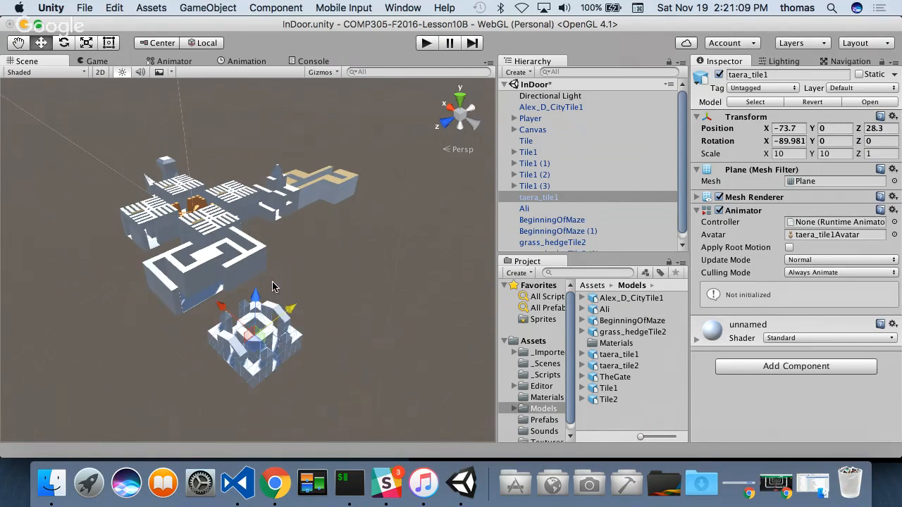
- Scale the taera_tile1 model to 15 in X, 15 in Y and 1.5 in Z
alt+drag(301, 358, 380, 287)
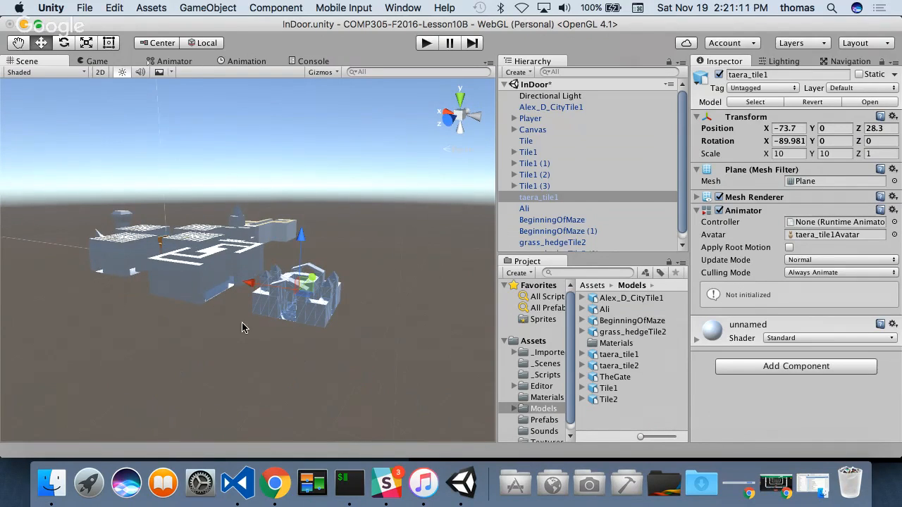
click(871, 154)
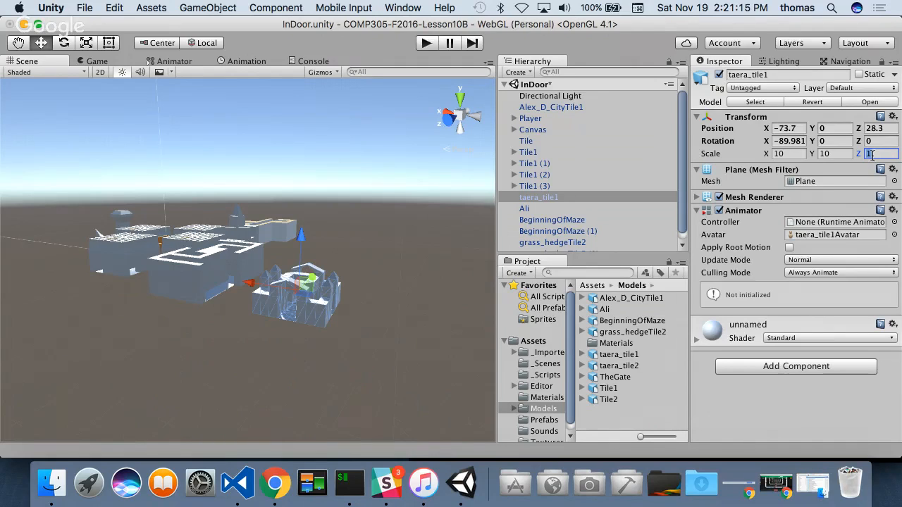
text(2)
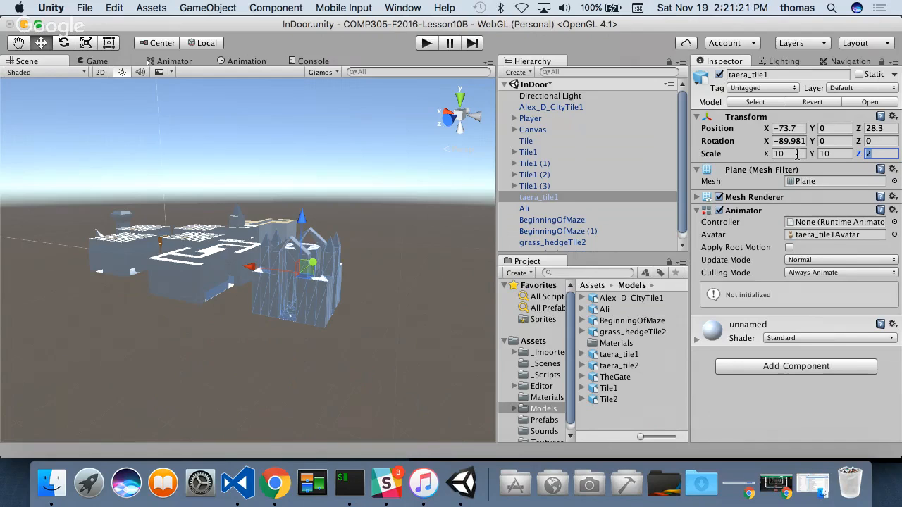
text(1.5)
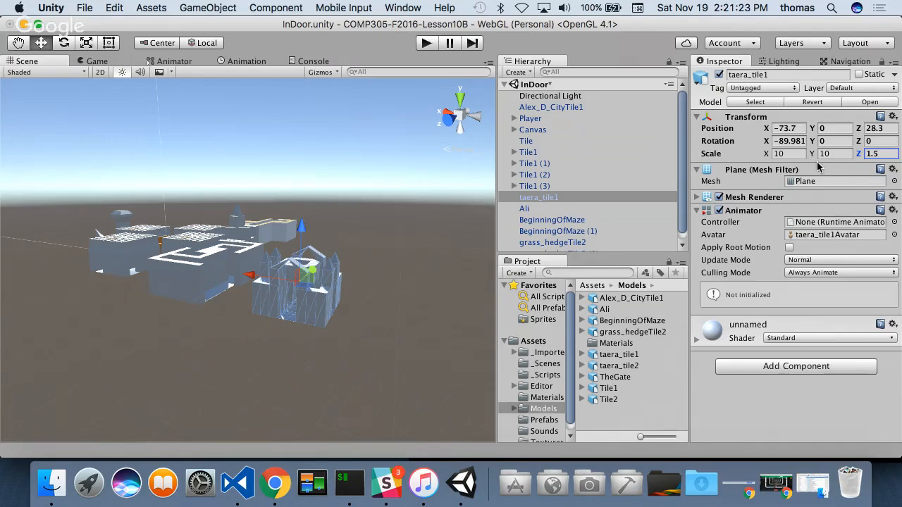
click(827, 155)
text(15)
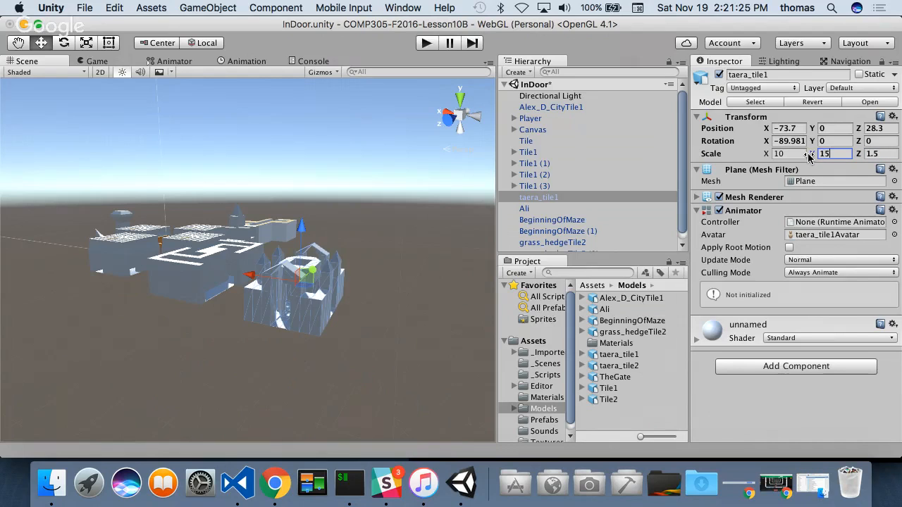
click(793, 154)
text(15)
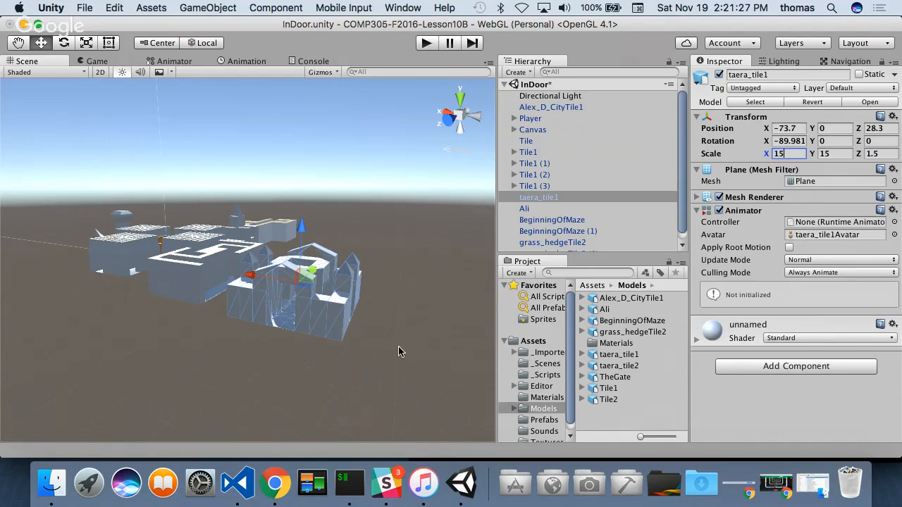
- Set the taera_tile1 model's Z rotation to 90
alt+drag(398, 351, 423, 413)
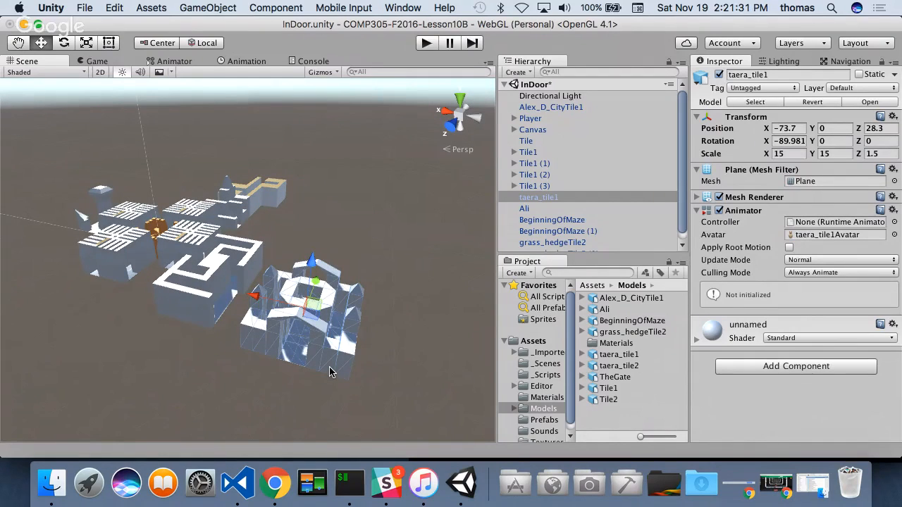
click(874, 141)
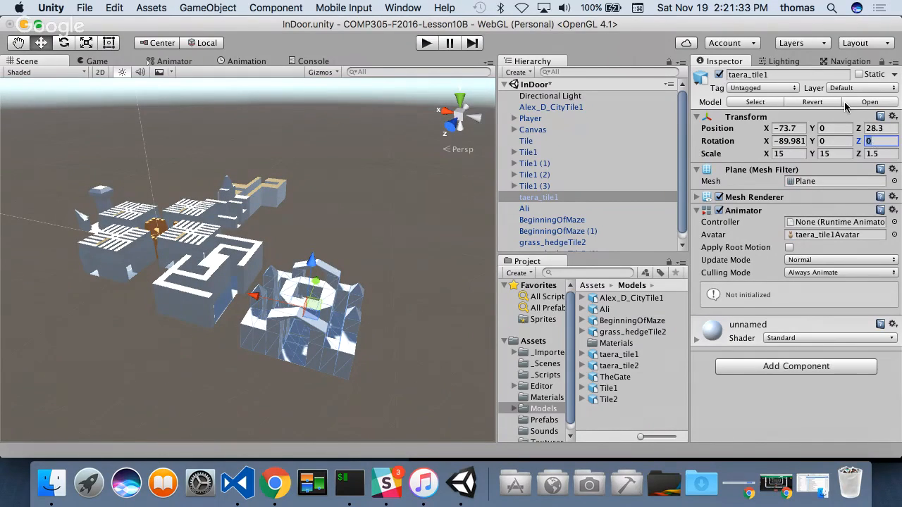
text(90)
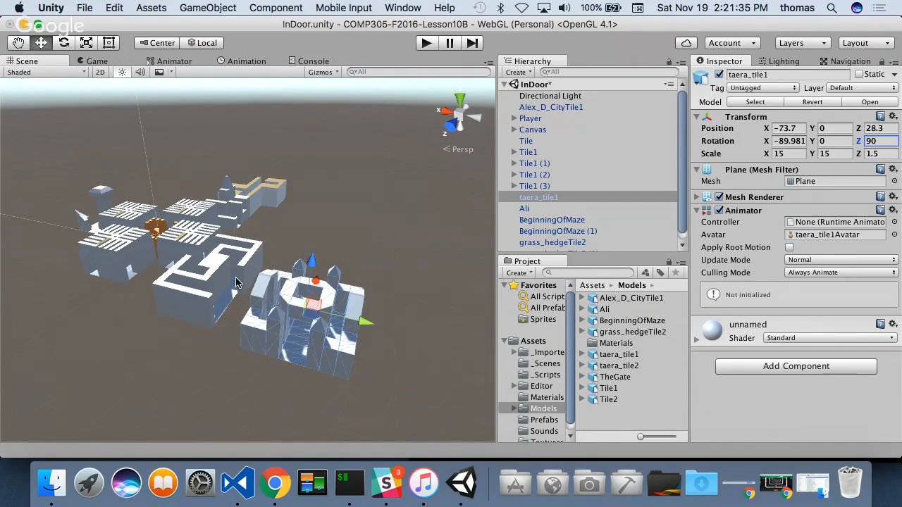
- Bring the taera_tile1 model against the outer side of the hedge tiles by vertex snapping, to X -62.4 and Z 24.8
alt+drag(236, 282, 411, 305)
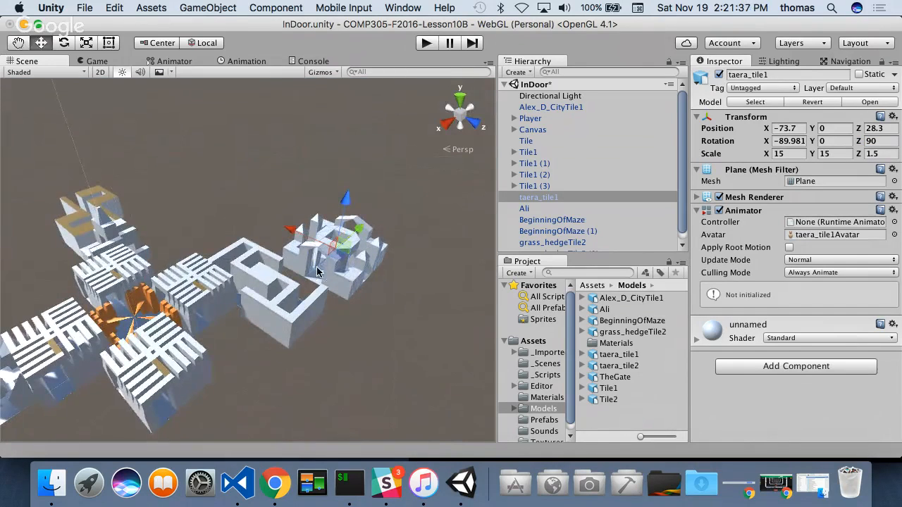
alt+drag(313, 266, 316, 322)
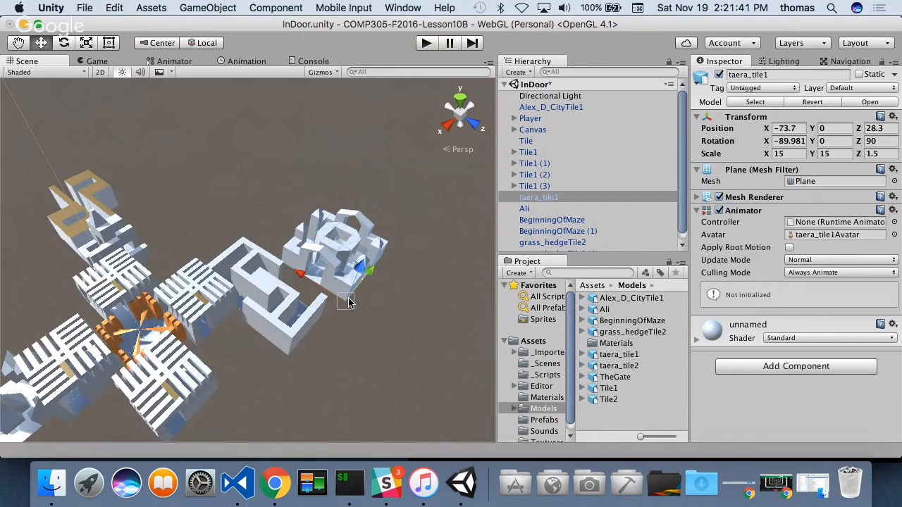
drag(348, 303, 327, 317)
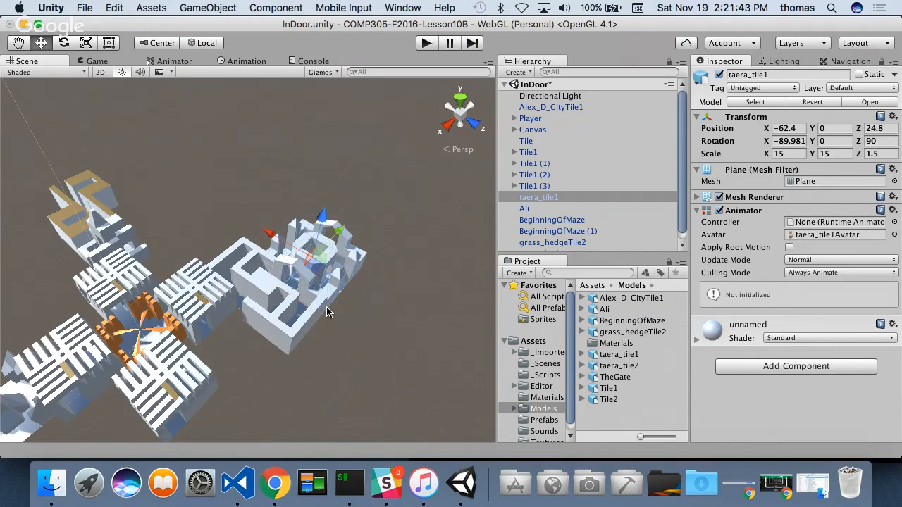
scroll(327, 310, up, 6)
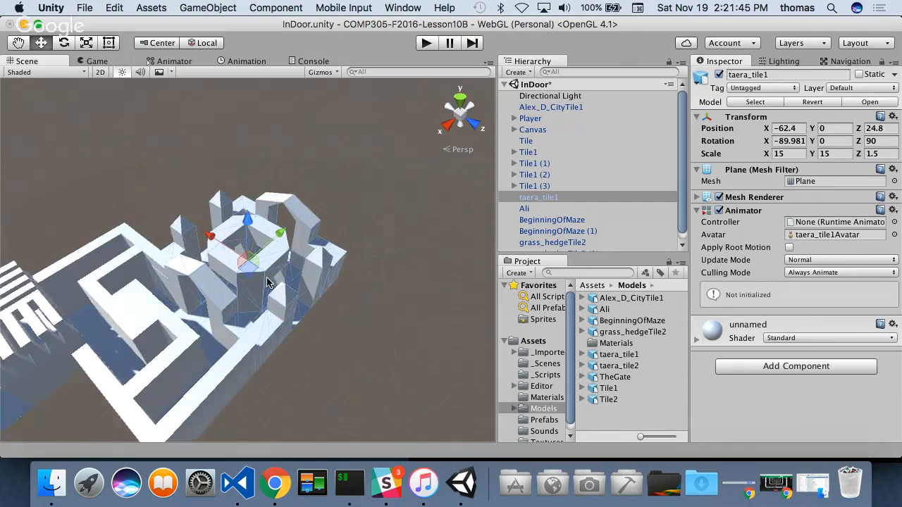
alt+drag(313, 355, 372, 364)
scroll(371, 320, down, 10)
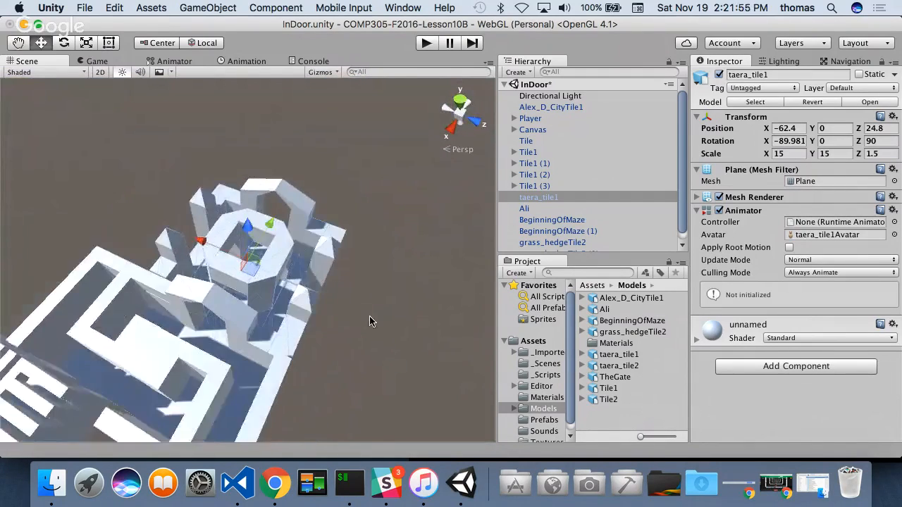
- Duplicate the taera_tile1 model and move the copy away from the original along Z, to about Z 67.8
scroll(296, 324, down, 5)
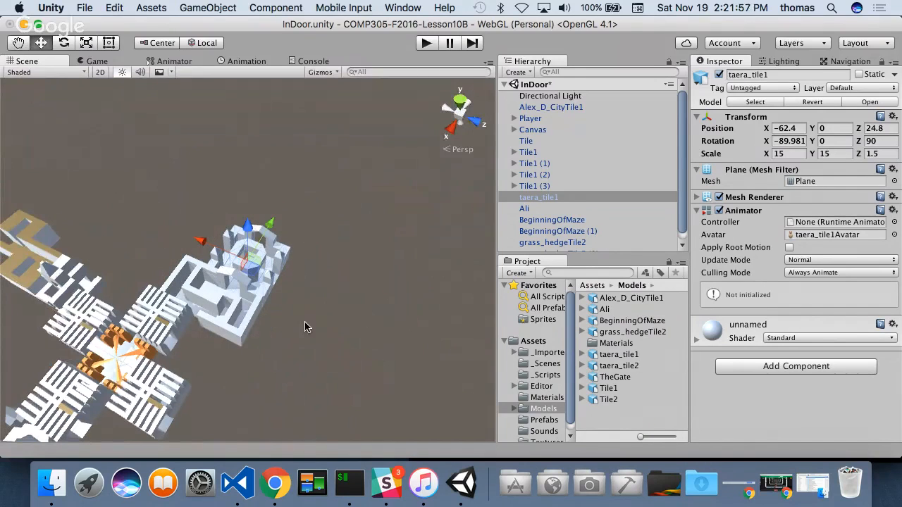
alt+drag(307, 342, 201, 335)
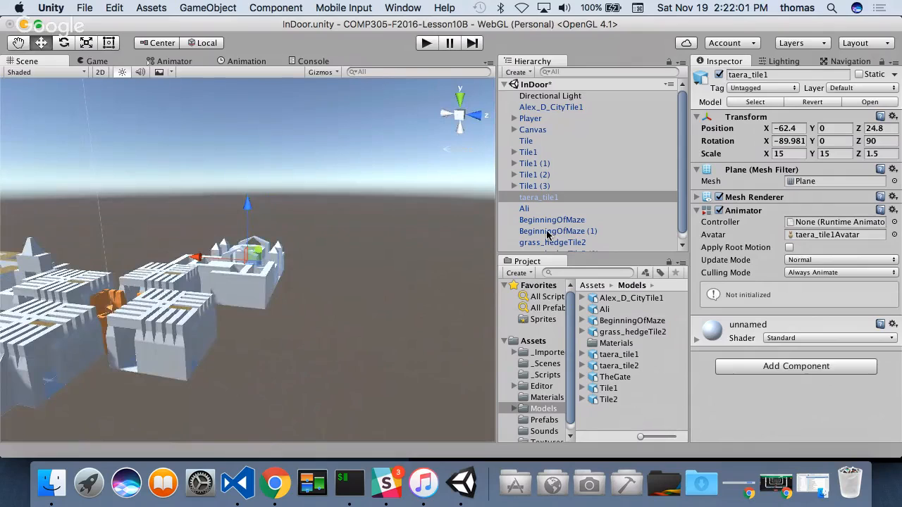
key(super+d)
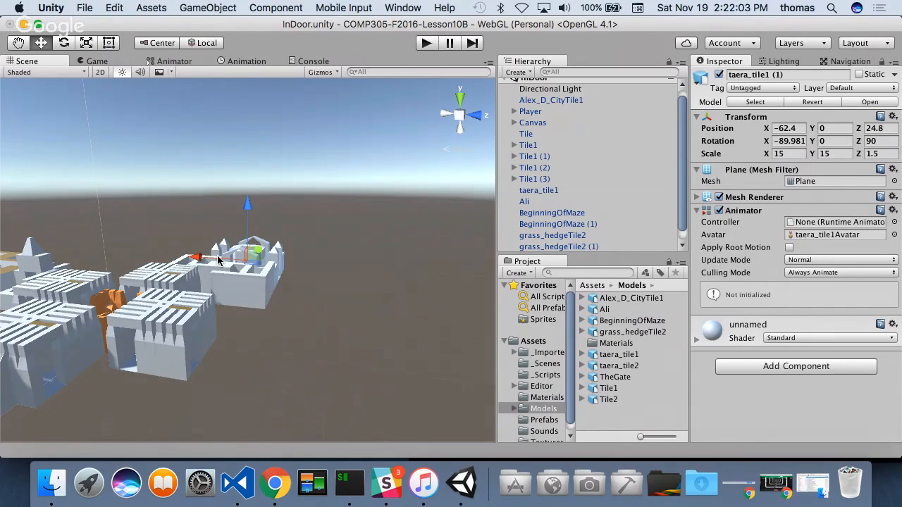
drag(206, 260, 290, 265)
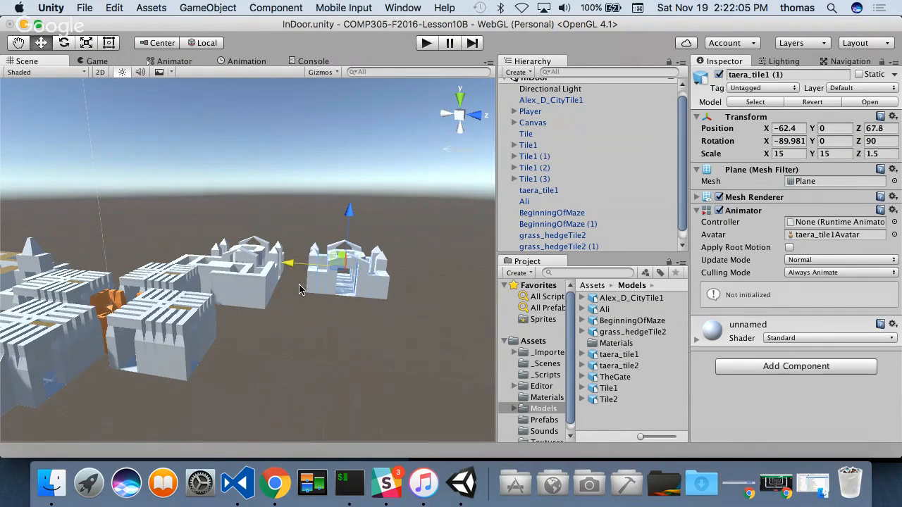
- Bring the taera_tile1 copy against the free outer end of the slatted tile by vertex snapping, to X 30 and Z 45
alt+drag(294, 316, 446, 421)
drag(305, 214, 348, 323)
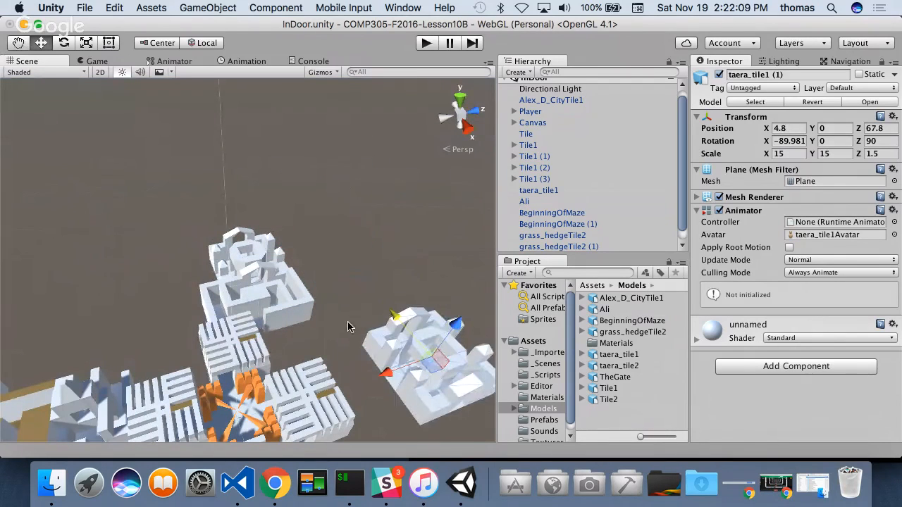
alt+drag(385, 416, 287, 401)
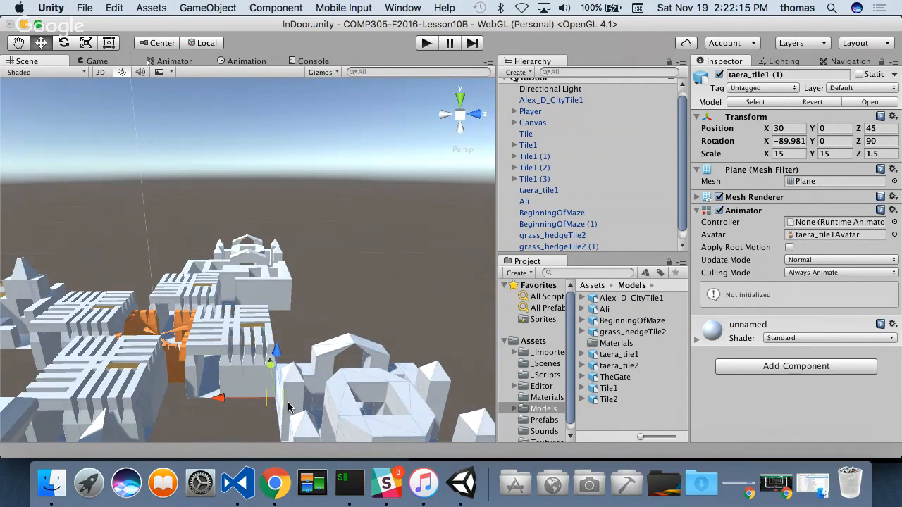
- Move the taera_tile1 copy along X to 9.2 so that it lines up with the adjoining slatted tile
alt+drag(408, 289, 169, 299)
drag(48, 335, 155, 319)
alt+drag(9, 326, 324, 379)
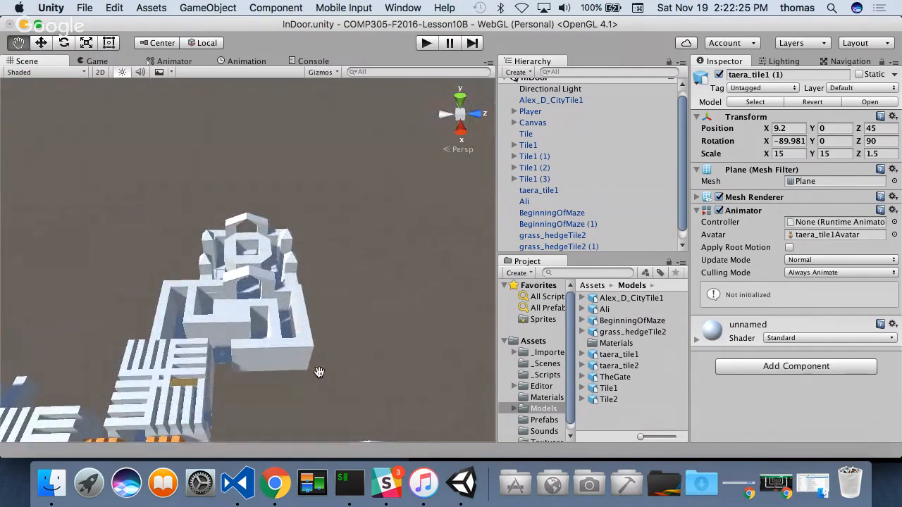
scroll(288, 229, up, 10)
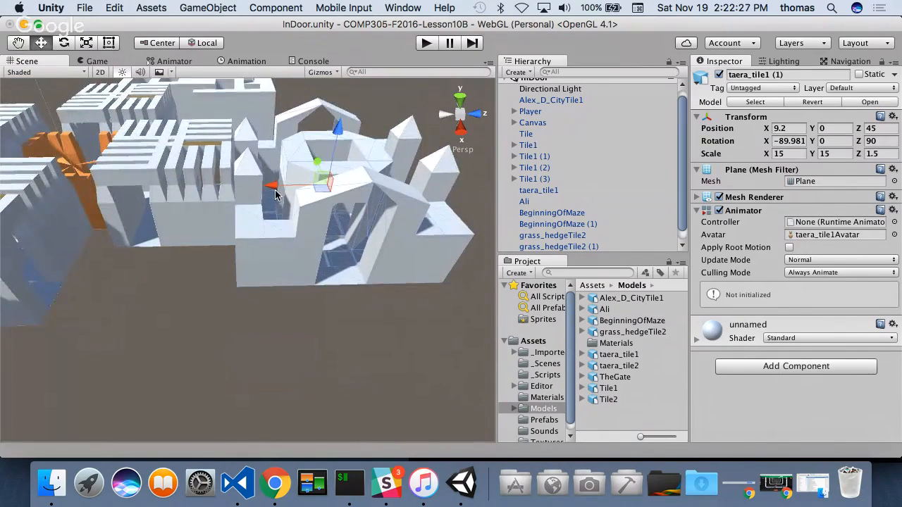
alt+drag(269, 162, 259, 298)
middle_drag(273, 377, 275, 270)
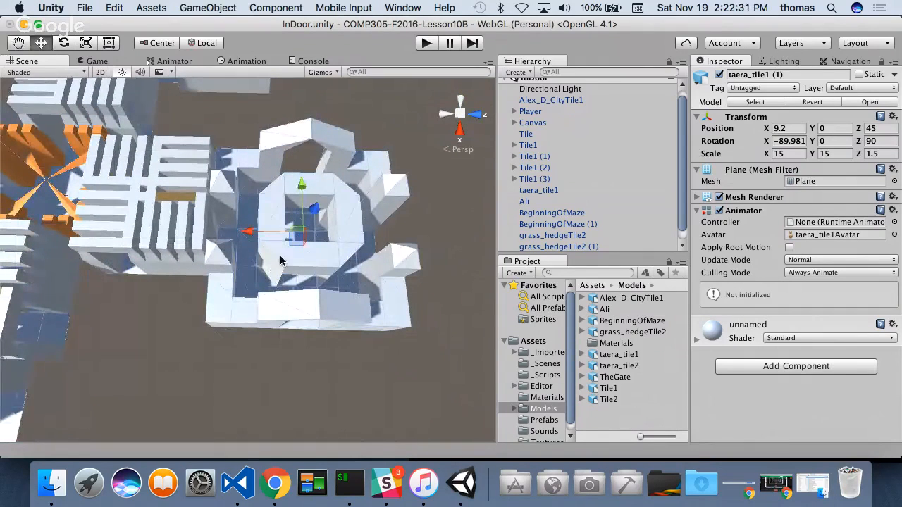
- Fine-tune the taera_tile1 copy's alignment with the slatted tile by shifting it to X 9.79, and deselect it
scroll(281, 238, up, 3)
alt+drag(281, 240, 96, 196)
alt+drag(176, 201, 201, 194)
drag(261, 267, 255, 268)
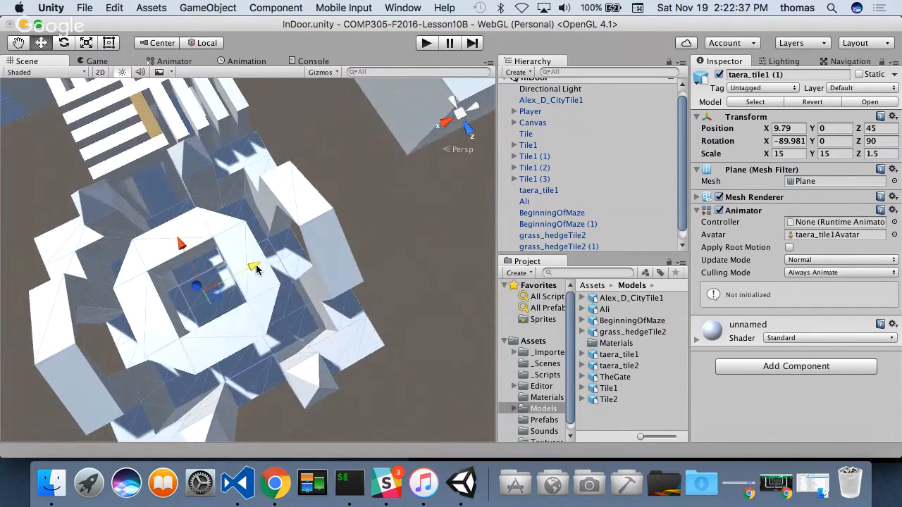
click(311, 186)
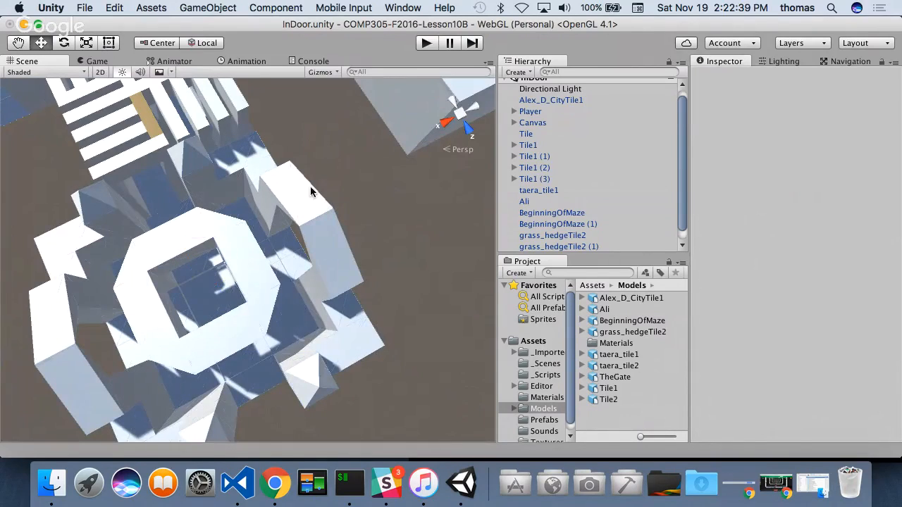
- Add the taera_tile2 model to the scene and move it along X to about 71.1, clear of the tower tile
scroll(341, 315, down, 10)
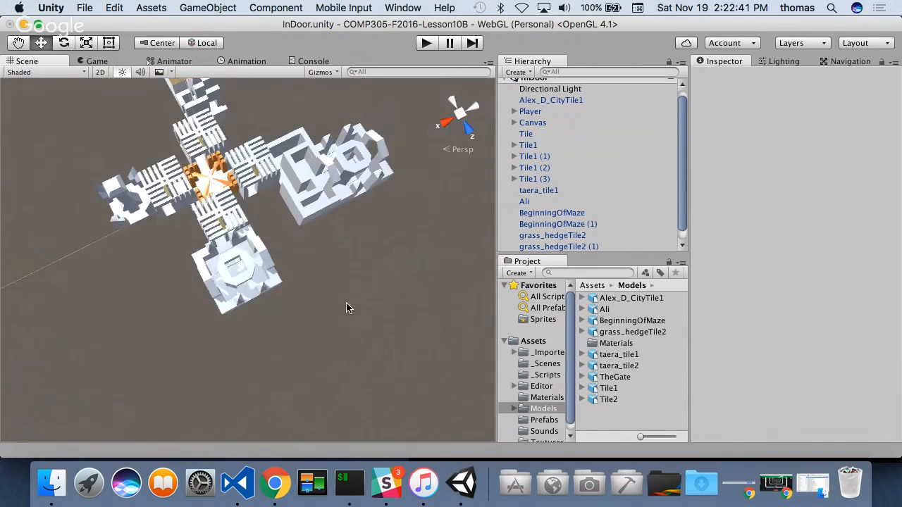
scroll(346, 308, down, 2)
scroll(359, 261, up, 2)
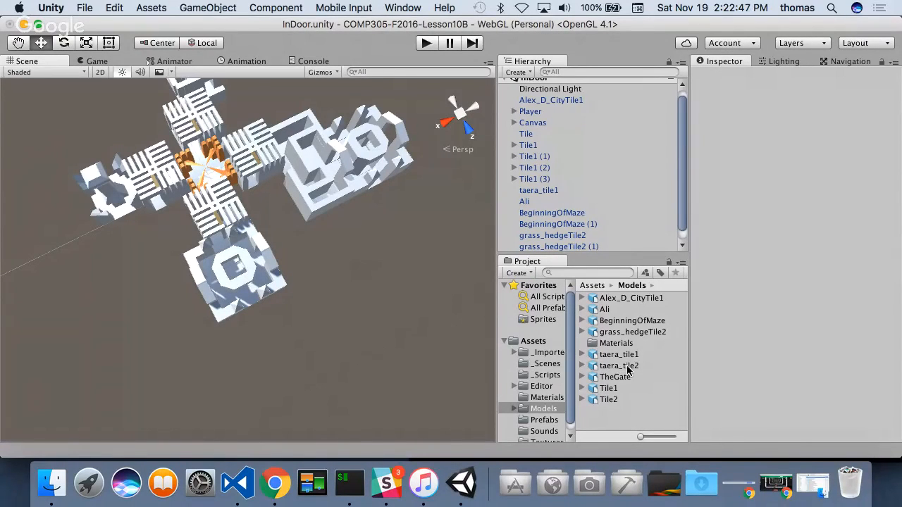
drag(608, 368, 543, 182)
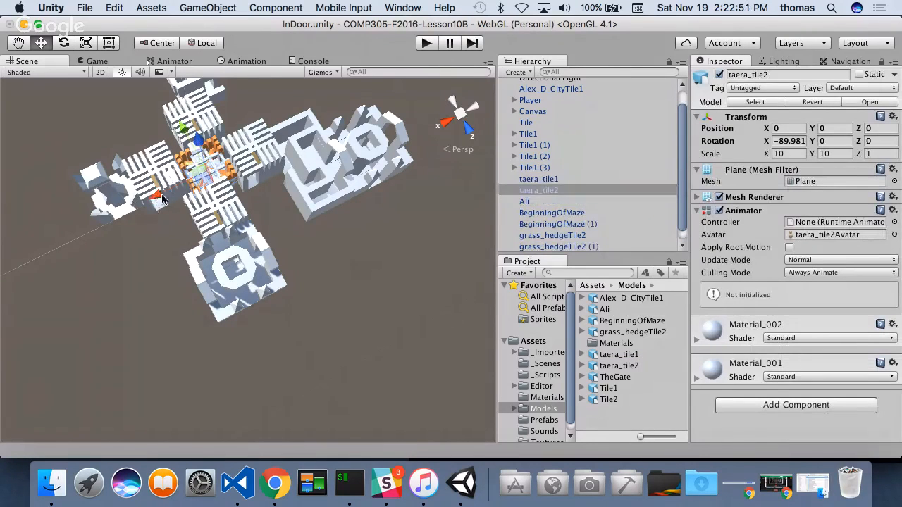
drag(161, 199, 21, 224)
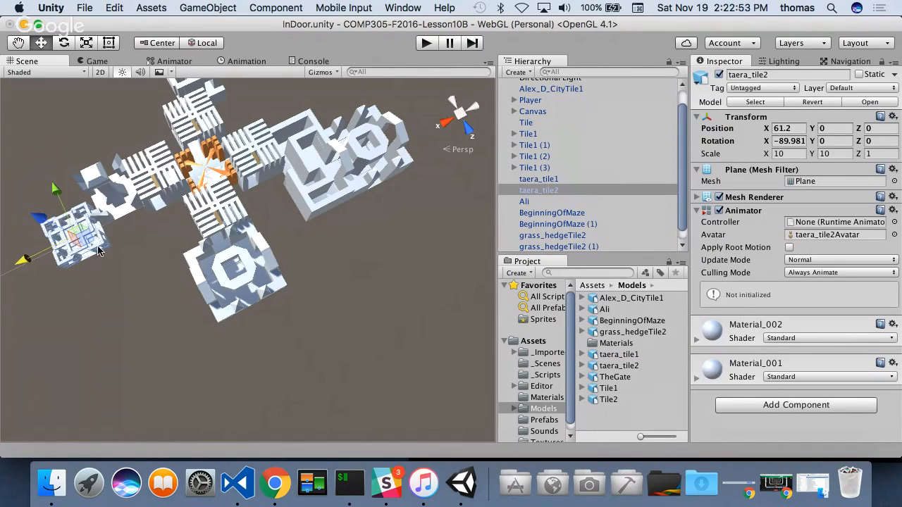
key(f)
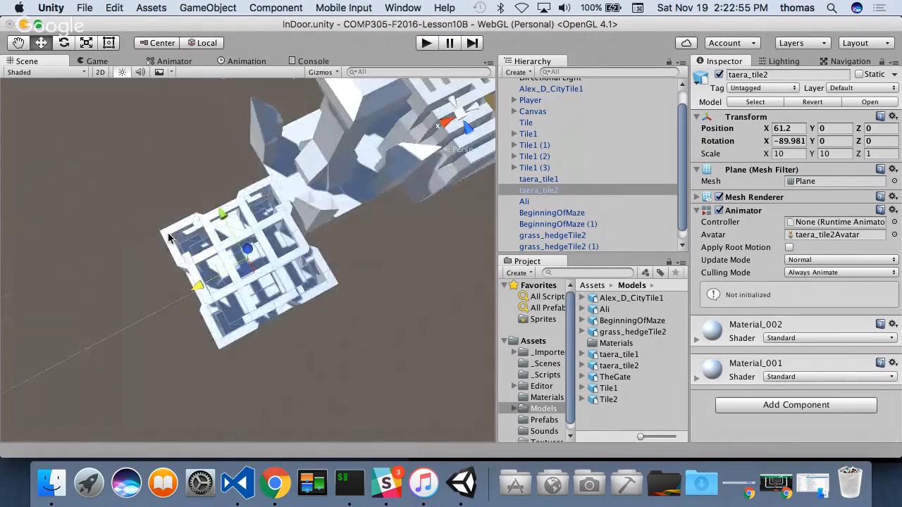
alt+drag(280, 305, 161, 72)
click(160, 73)
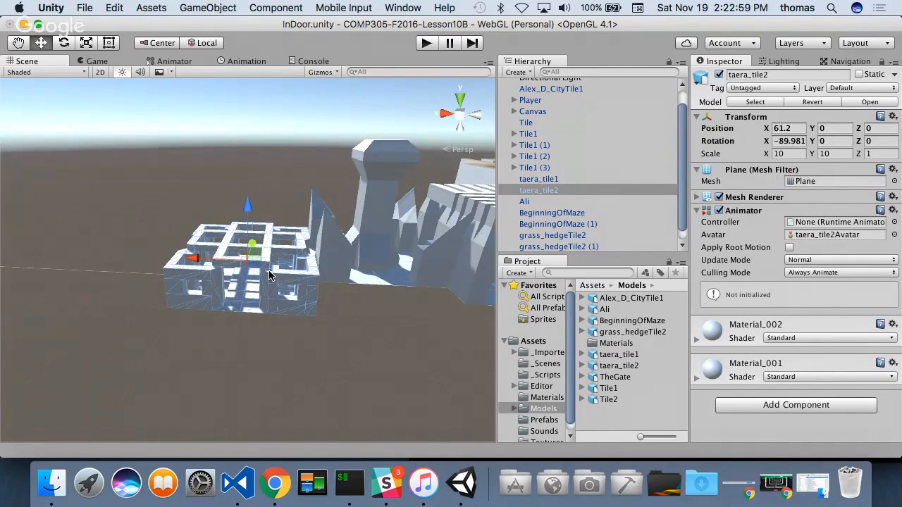
drag(192, 259, 132, 256)
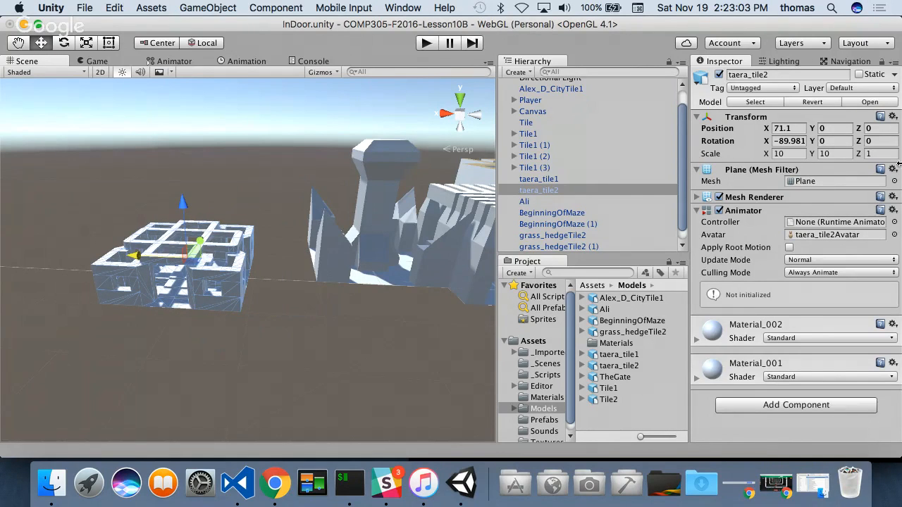
- Scale the taera_tile2 model to 15 in X, 15 in Y and 1.5 in Z
click(881, 155)
text(2)
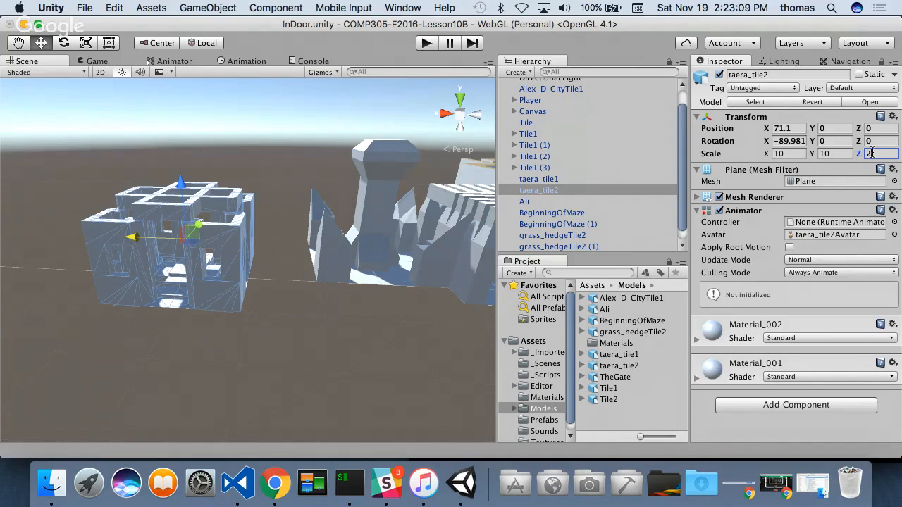
drag(881, 155, 854, 153)
text(1)
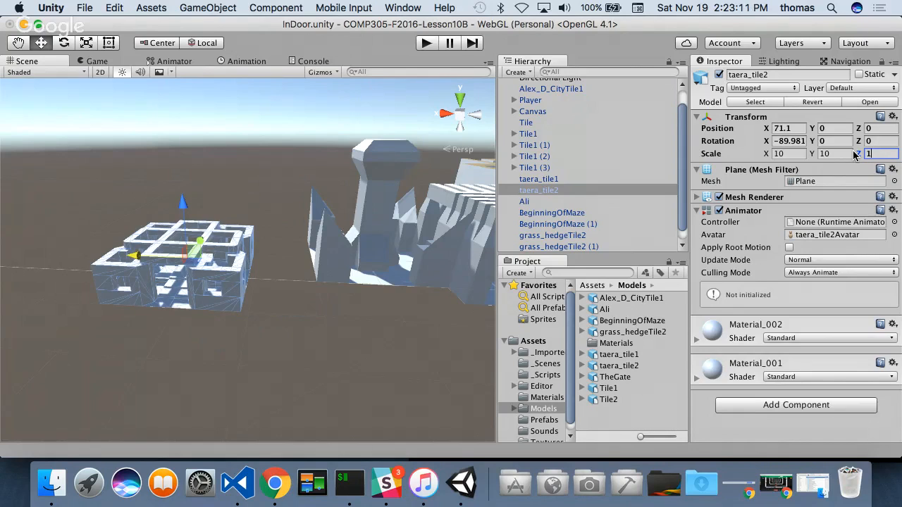
text(.5)
click(767, 155)
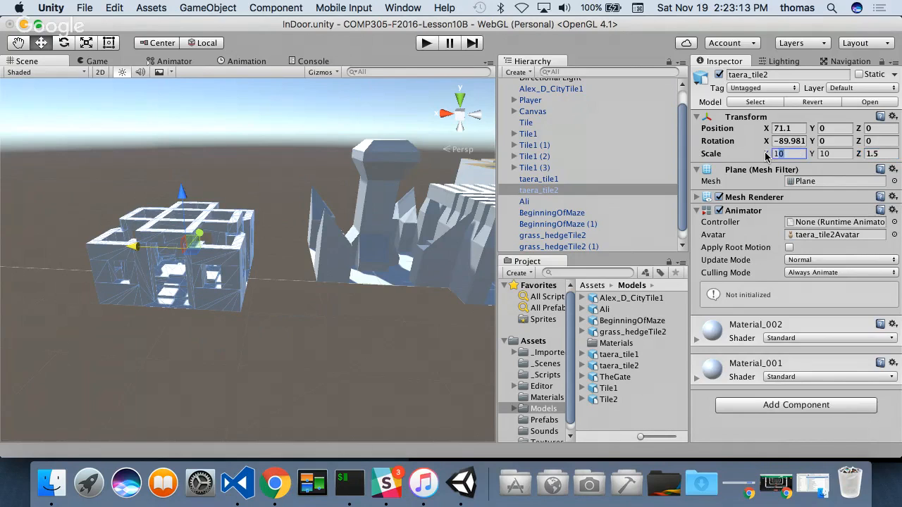
text(15)
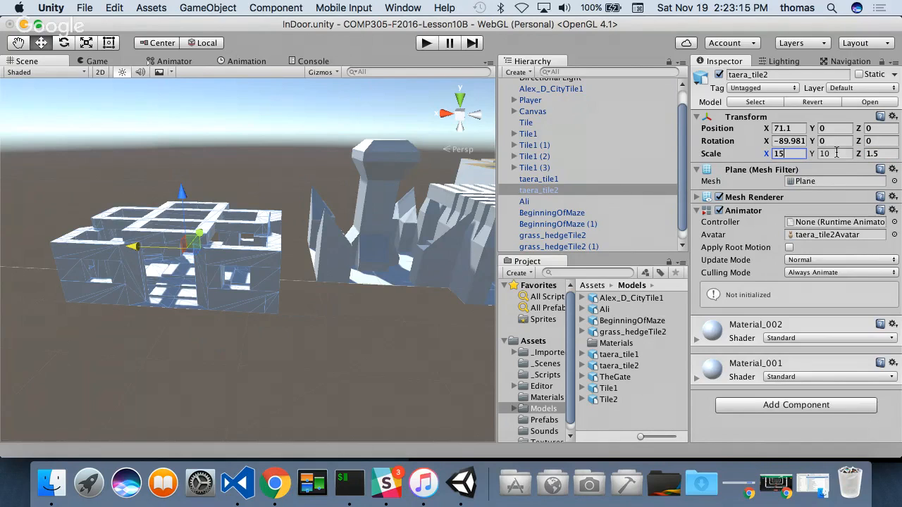
click(824, 154)
text(15)
- Bring taera_tile2 against the tower tile's outer side by vertex snapping to X 65, and shift it to Z -9
alt+drag(163, 311, 267, 325)
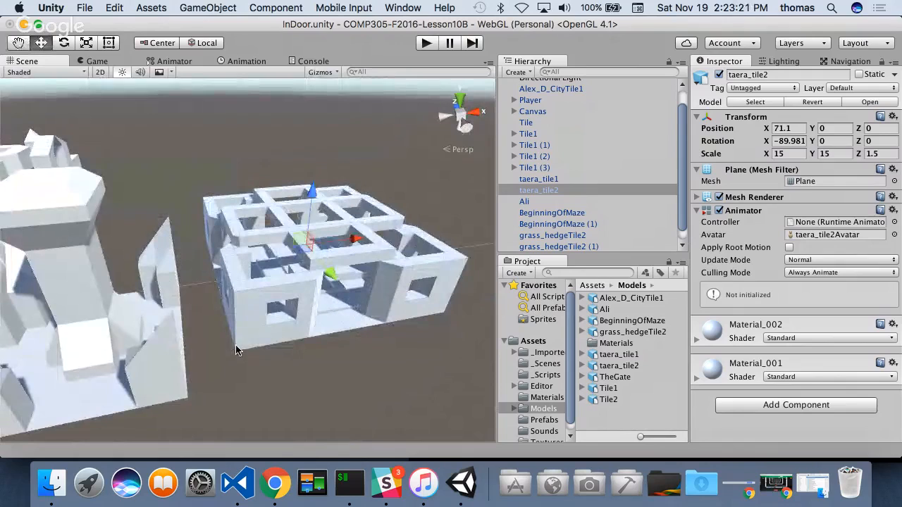
key(v)
drag(233, 354, 194, 398)
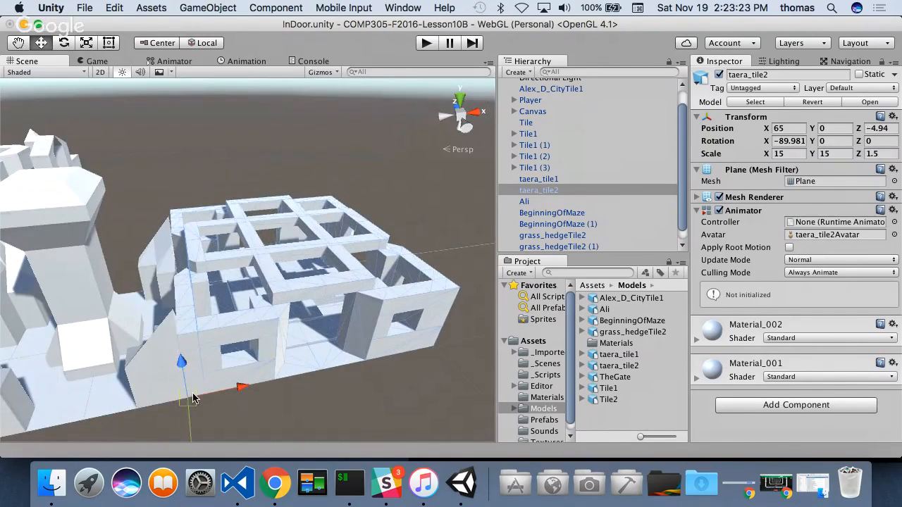
drag(305, 296, 318, 330)
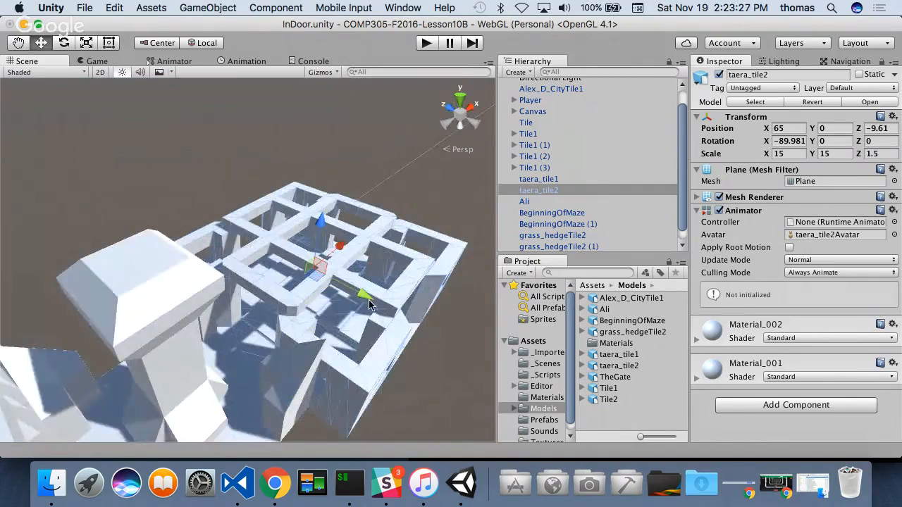
drag(367, 301, 362, 299)
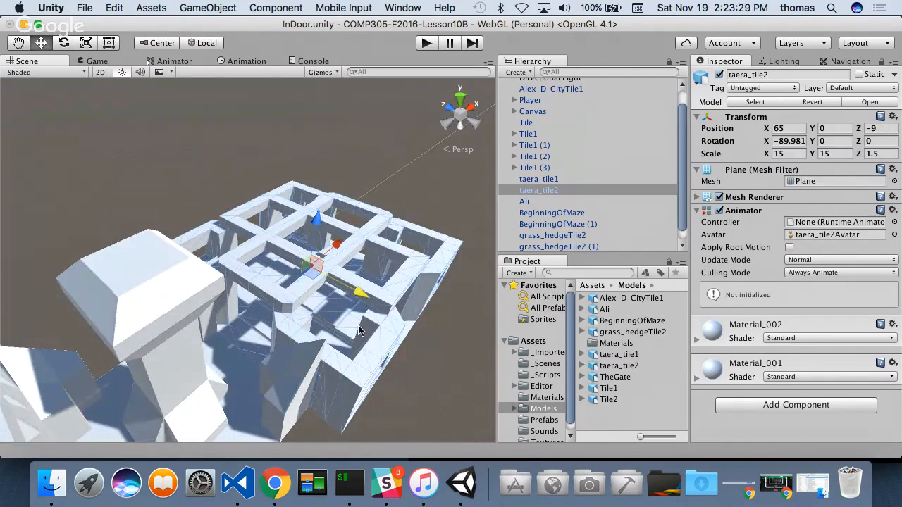
- Add TheGate model to the scene and move it beyond taera_tile2, to about X 101.6, Y 22.4 and Z -26
scroll(299, 324, down, 5)
alt+drag(313, 328, 226, 304)
alt+drag(156, 322, 206, 299)
alt+drag(140, 321, 121, 246)
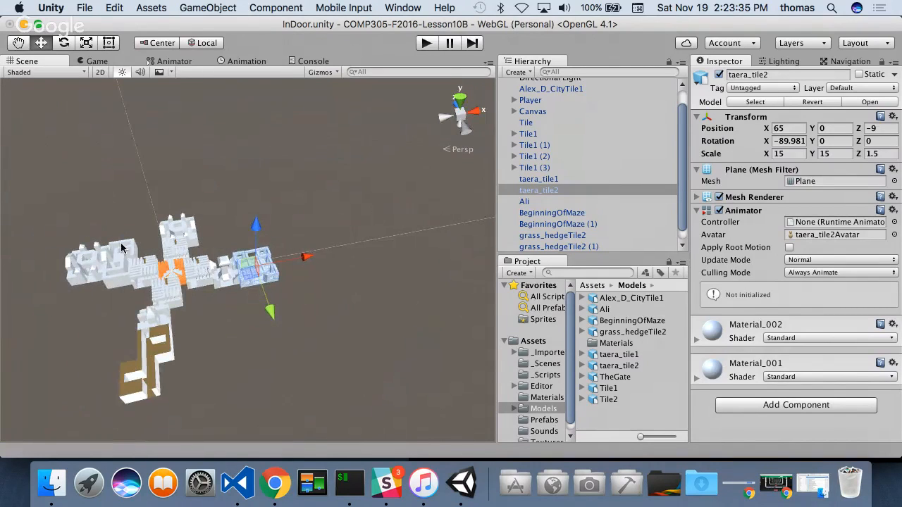
scroll(219, 331, up, 5)
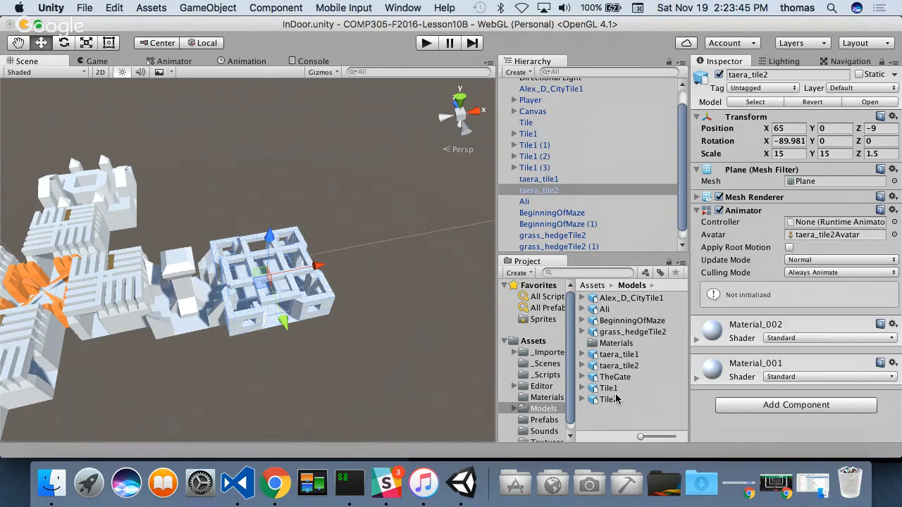
drag(615, 380, 395, 165)
scroll(323, 315, down, 10)
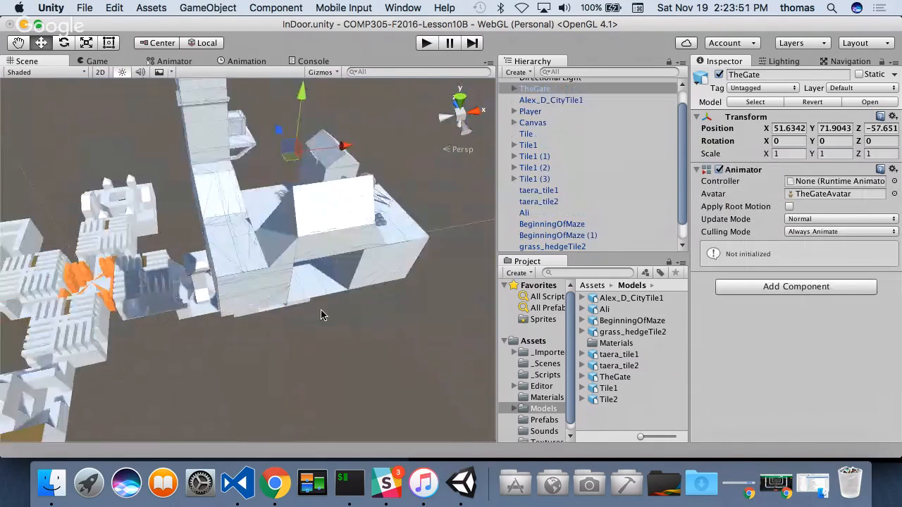
drag(282, 148, 476, 301)
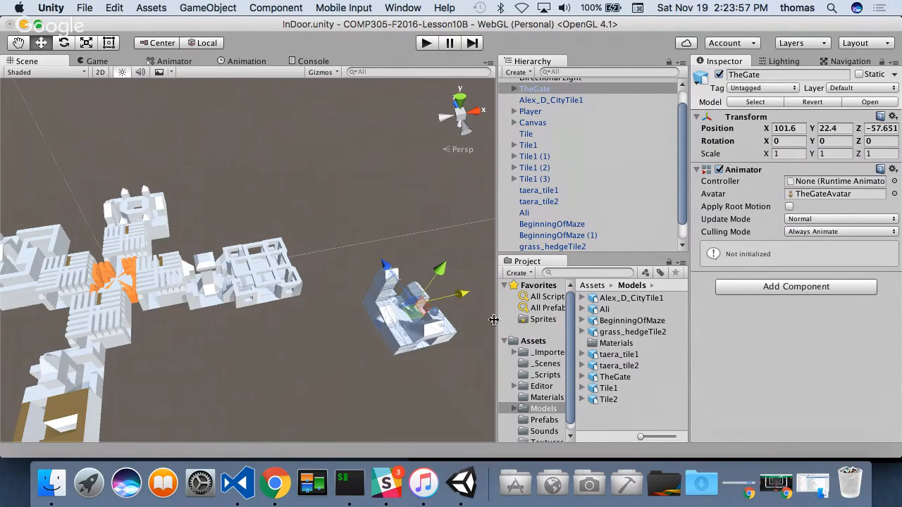
drag(407, 292, 307, 207)
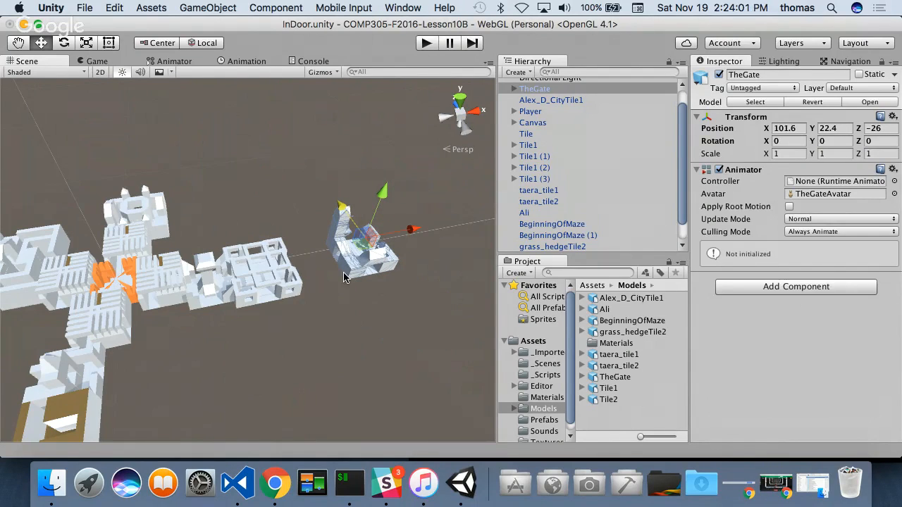
- Bring TheGate against the outer side of taera_tile2 by vertex snapping, to X 90, Y 0 and Z -14
key(f)
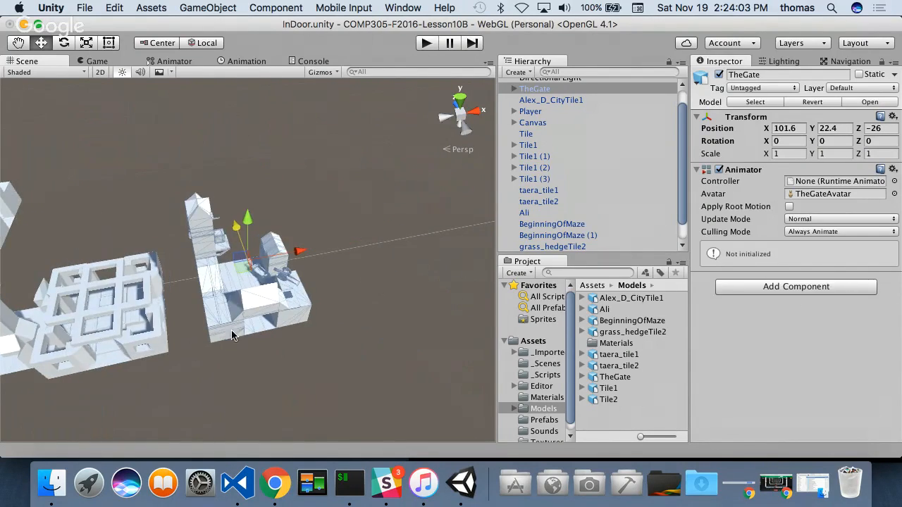
key(v)
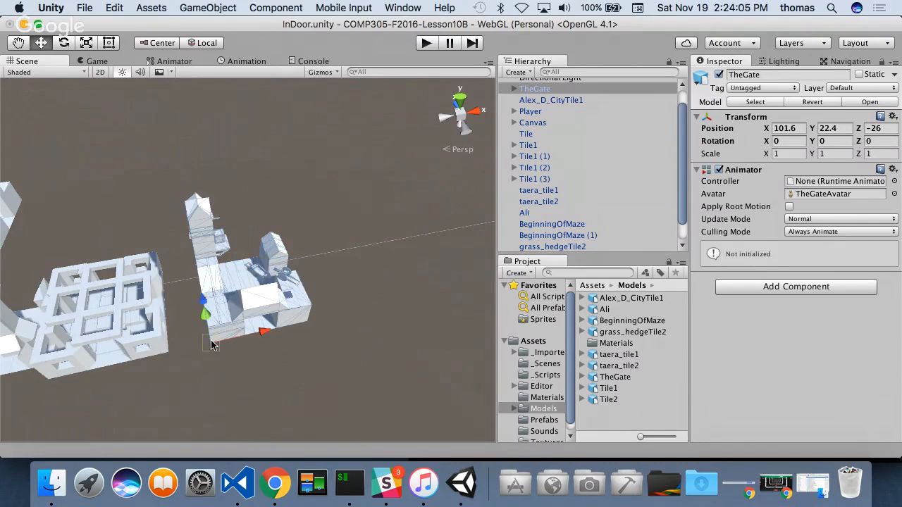
drag(211, 344, 175, 300)
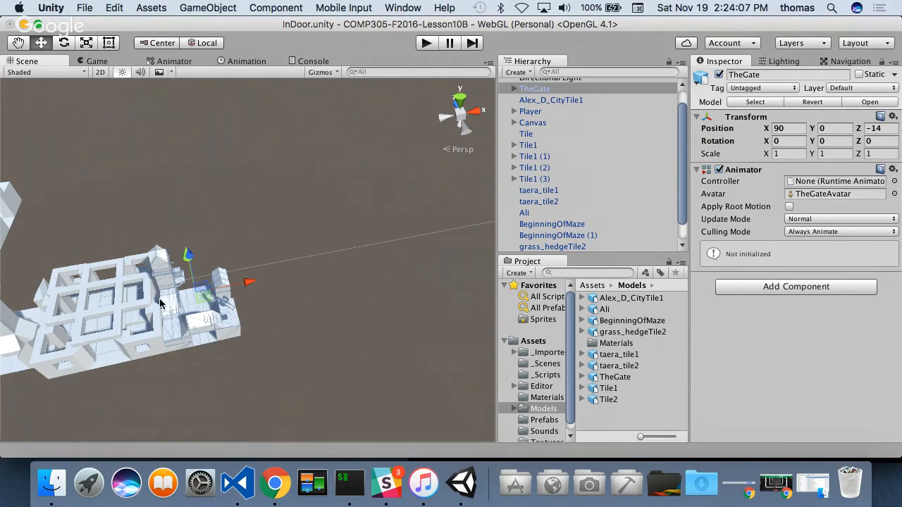
scroll(161, 303, up, 6)
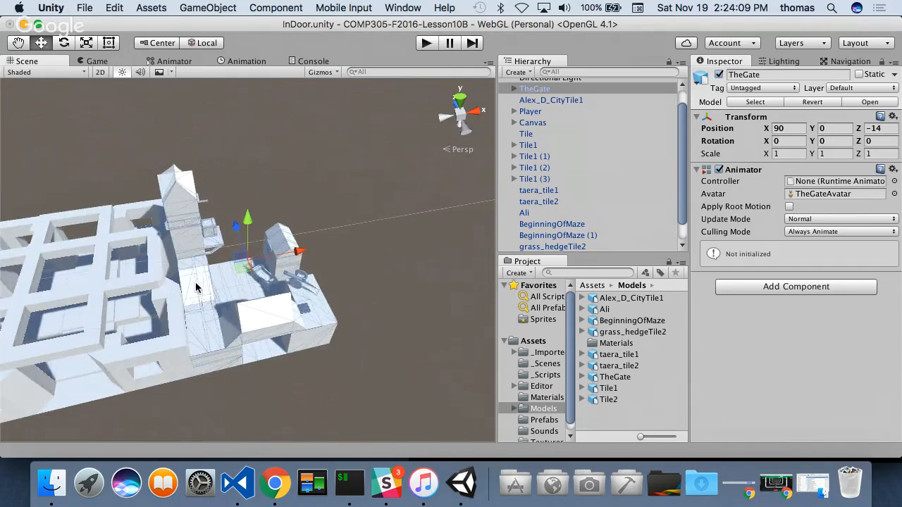
- Shift TheGate along Z to -10.15 to line it up with taera_tile2, and check the joint from several angles
alt+drag(196, 288, 39, 254)
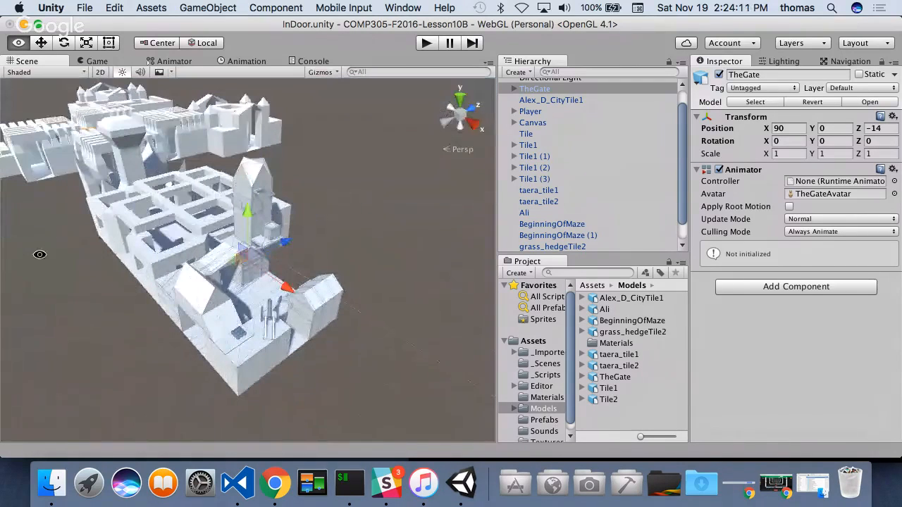
alt+drag(210, 274, 169, 264)
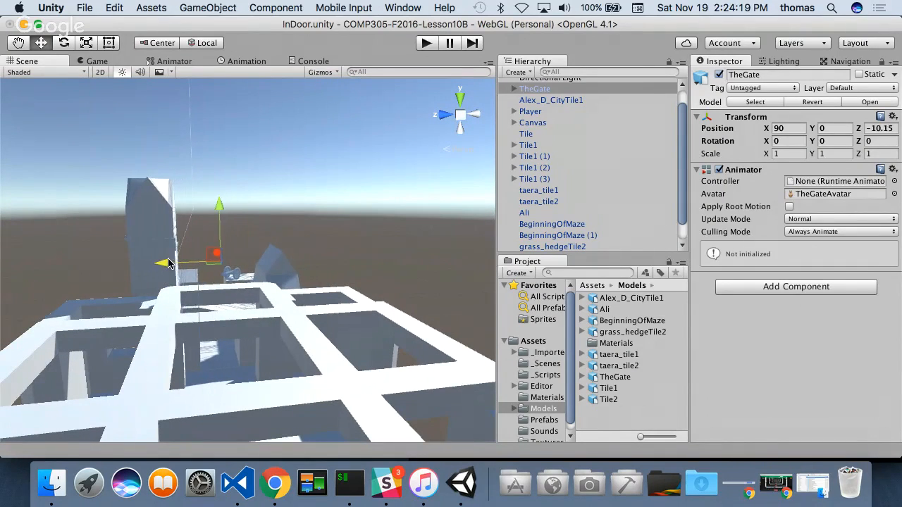
alt+drag(302, 259, 141, 317)
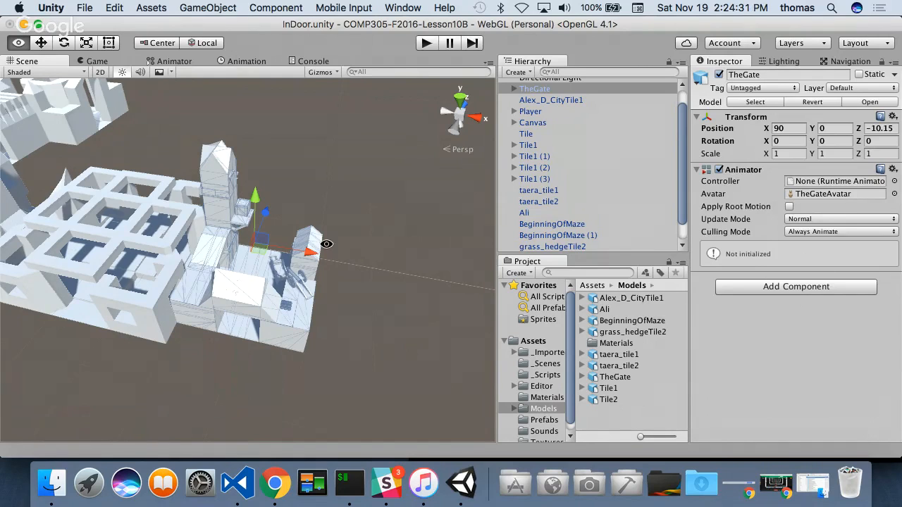
alt+drag(325, 242, 289, 238)
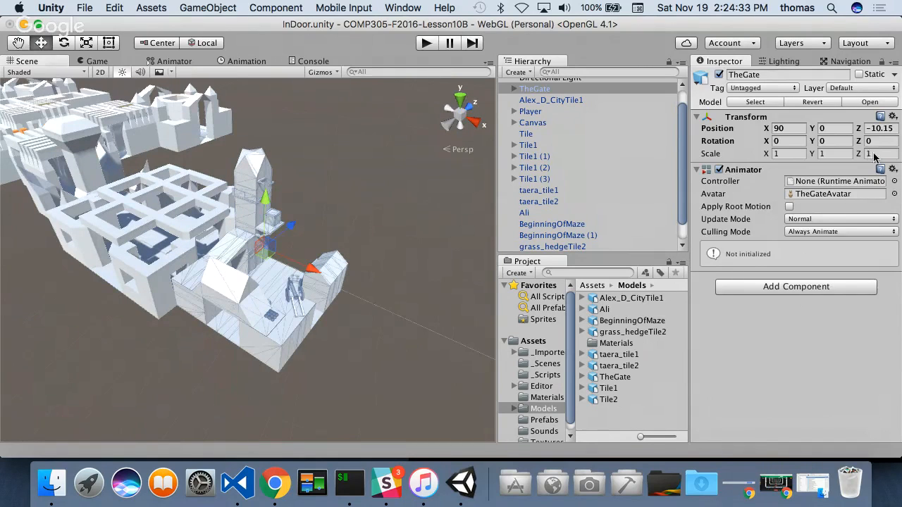
- Scale TheGate uniformly to 1.5 on the X, Y and Z axes
click(789, 153)
text(.5)
click(838, 155)
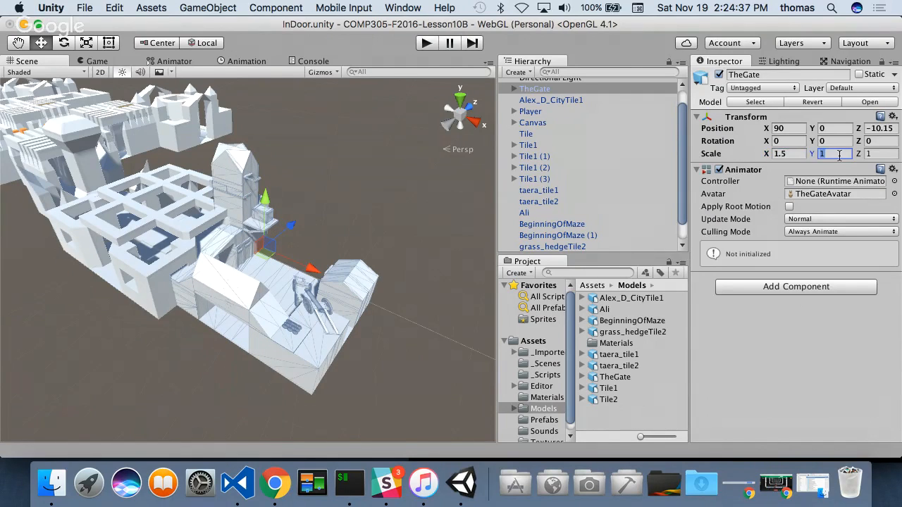
text(.5)
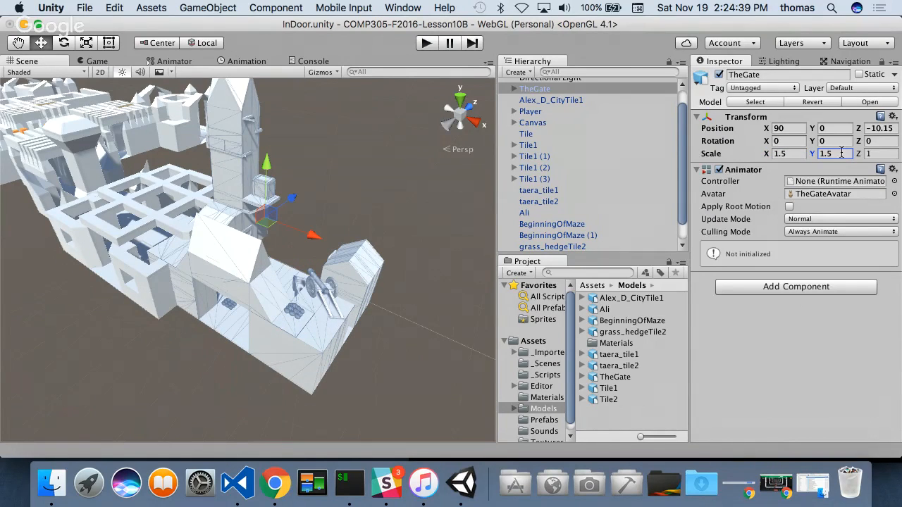
click(887, 154)
text(.5)
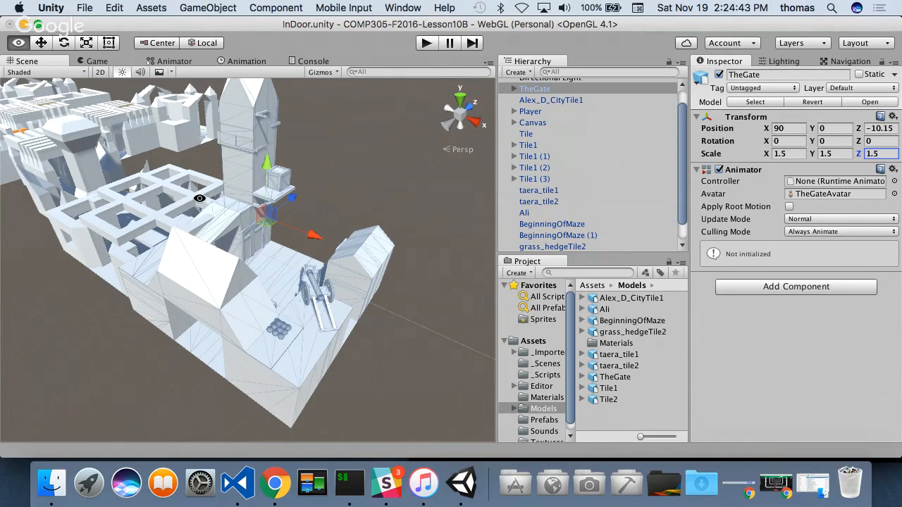
- Move the enlarged TheGate outward and bring it against taera_tile2 by vertex snapping, to X 95 and Z -9
alt+drag(198, 199, 497, 197)
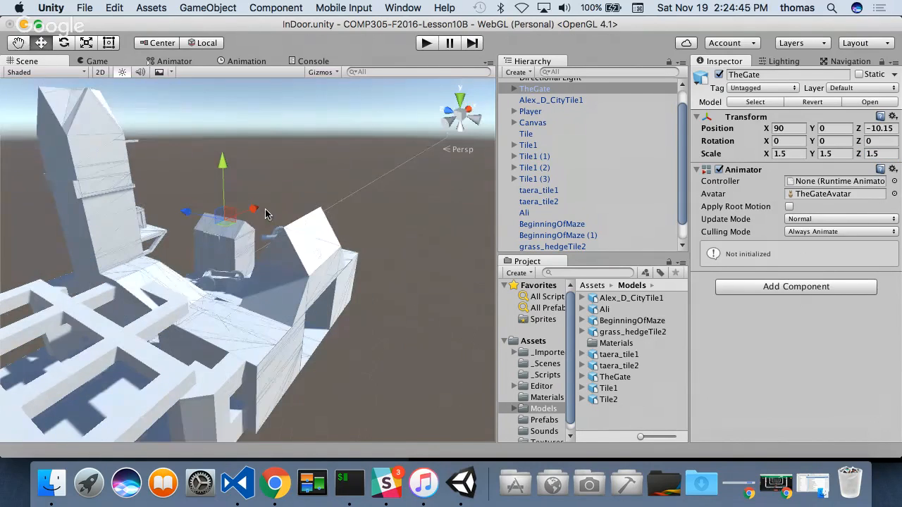
drag(272, 204, 261, 358)
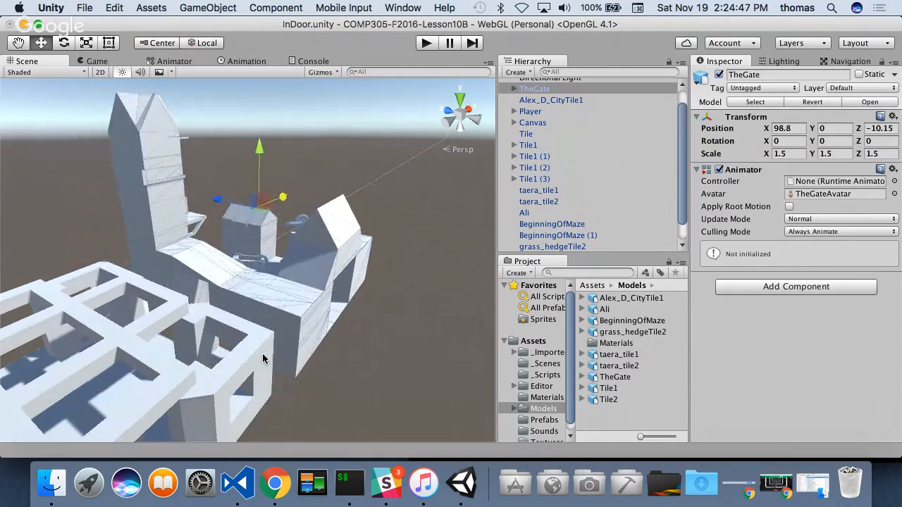
mouse_move(301, 389)
mouse_down()
mouse_move(298, 378)
mouse_move(287, 393)
mouse_up()
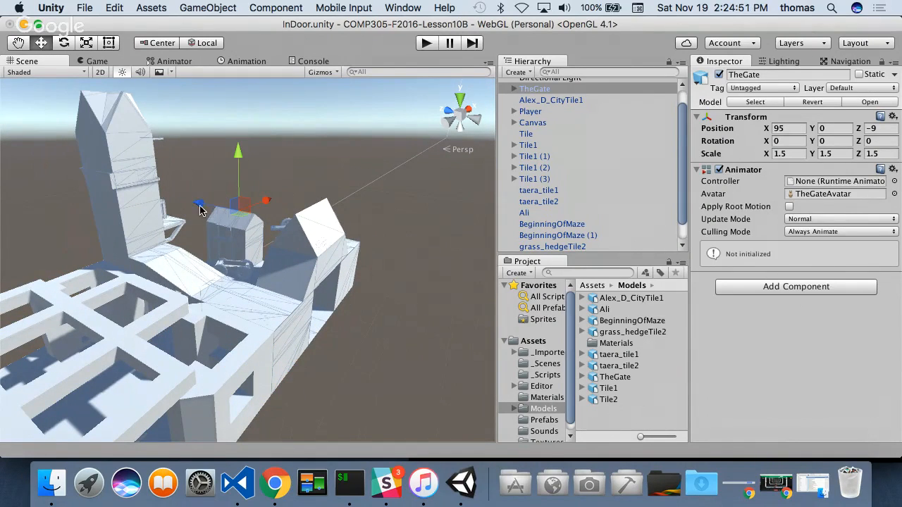
- Shift TheGate along Z to -10.5 to line it up with the maze passage, and check the joint from several angles
drag(199, 204, 215, 221)
alt+drag(116, 354, 280, 245)
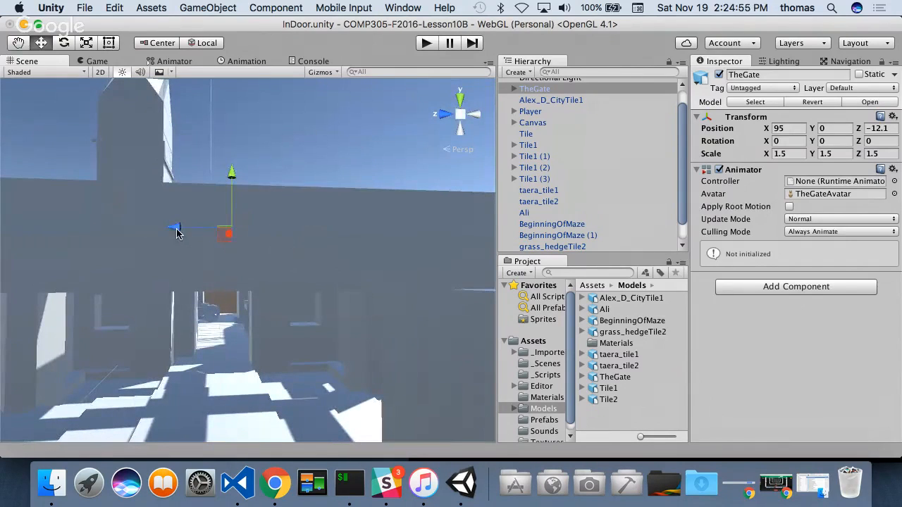
drag(176, 234, 167, 230)
alt+drag(270, 274, 326, 256)
alt+drag(416, 304, 137, 222)
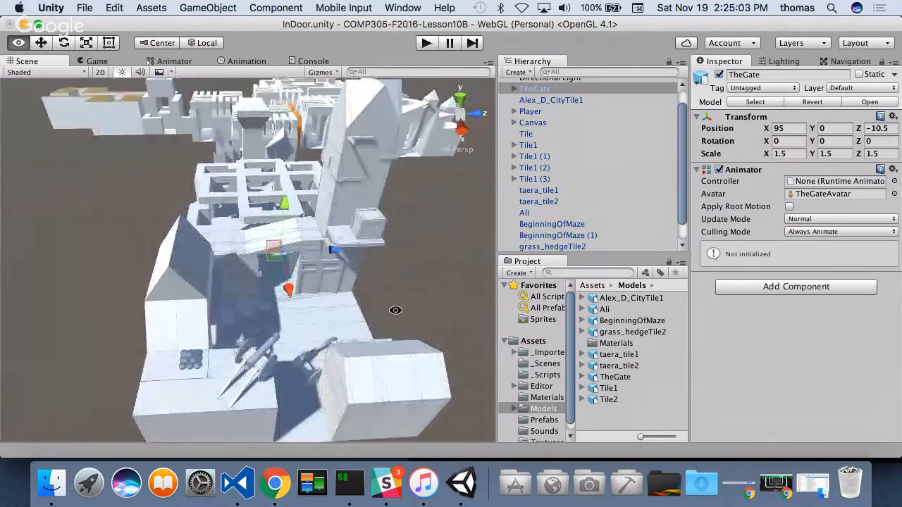
alt+drag(396, 311, 275, 318)
alt+drag(393, 360, 282, 372)
alt+drag(318, 410, 276, 421)
alt+drag(252, 384, 310, 328)
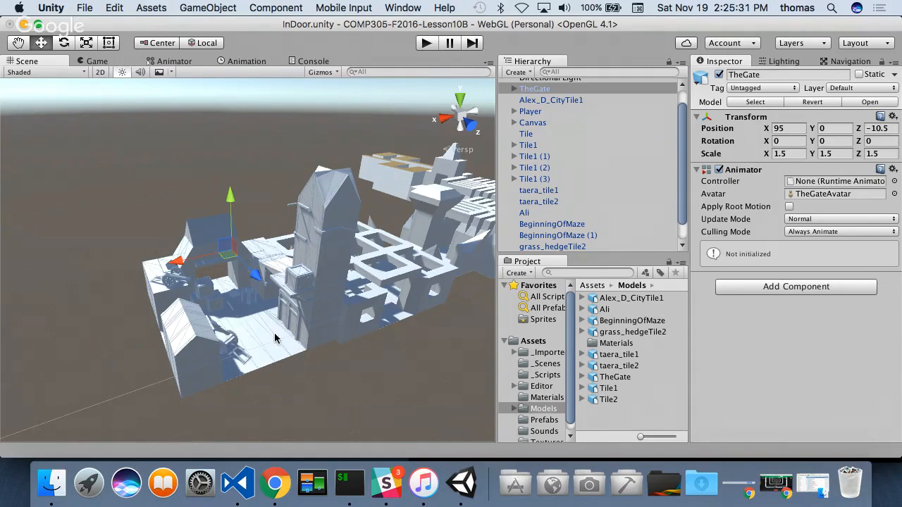
- Add a 3D cylinder to the scene and shift it along X to 93.82, inside TheGate's courtyard
scroll(686, 145, down, 2)
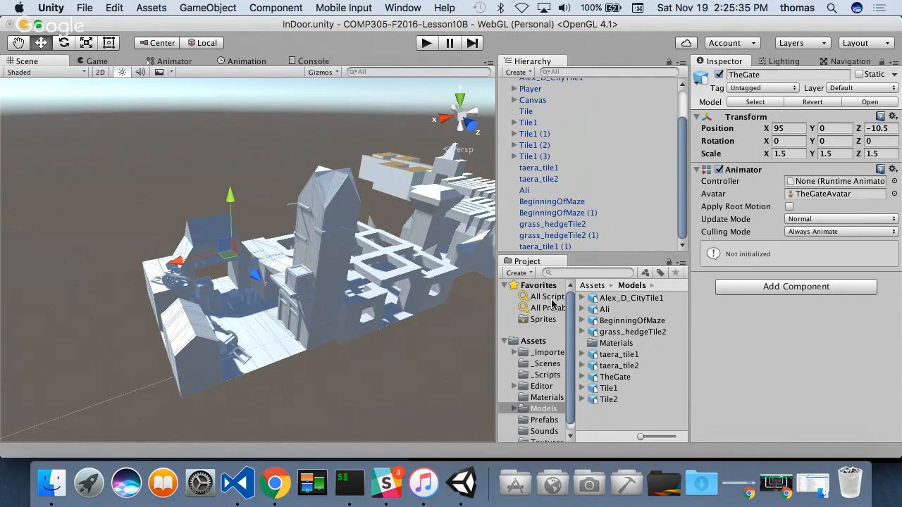
click(525, 72)
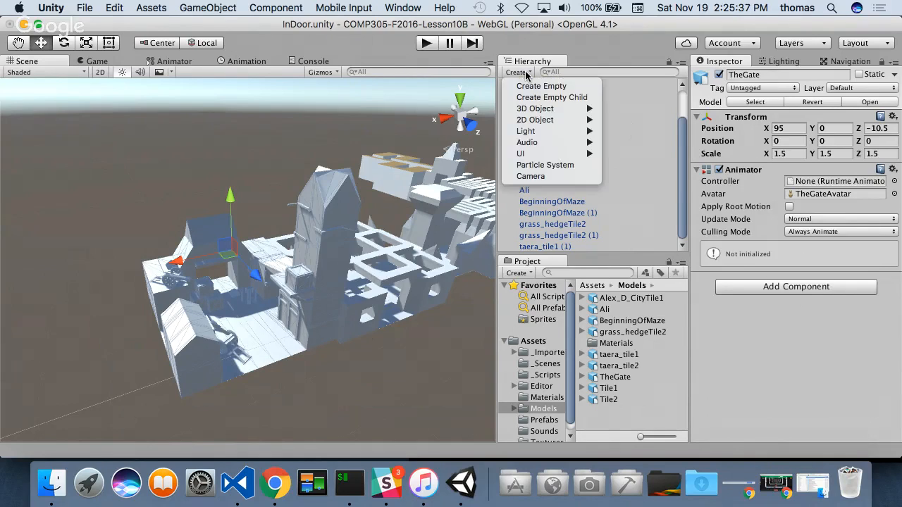
mouse_move(530, 109)
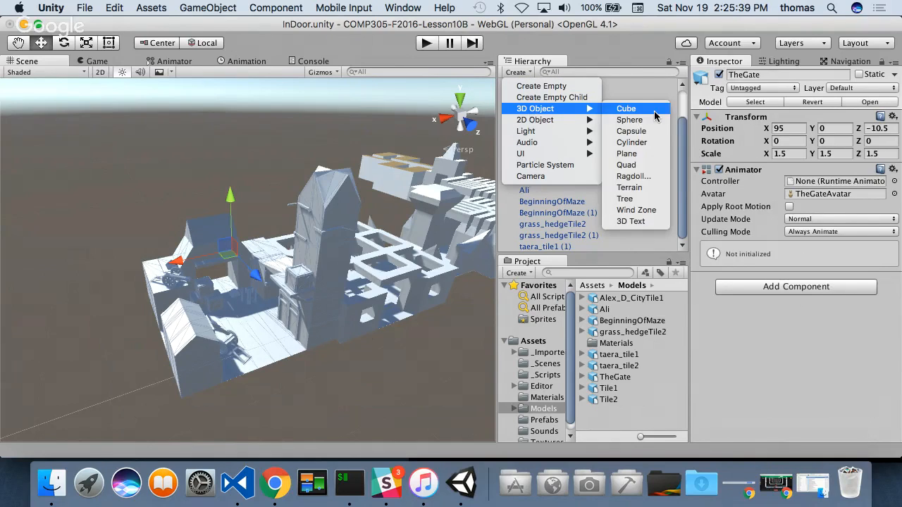
click(640, 143)
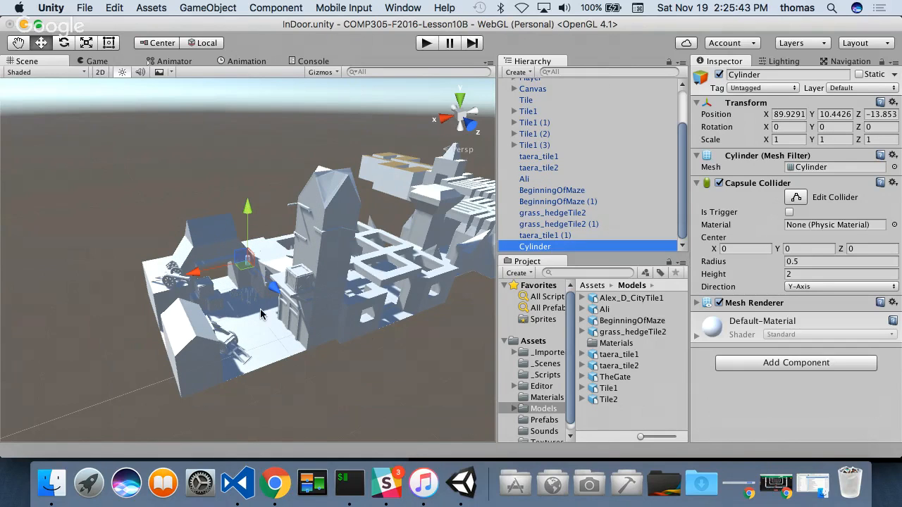
key(f)
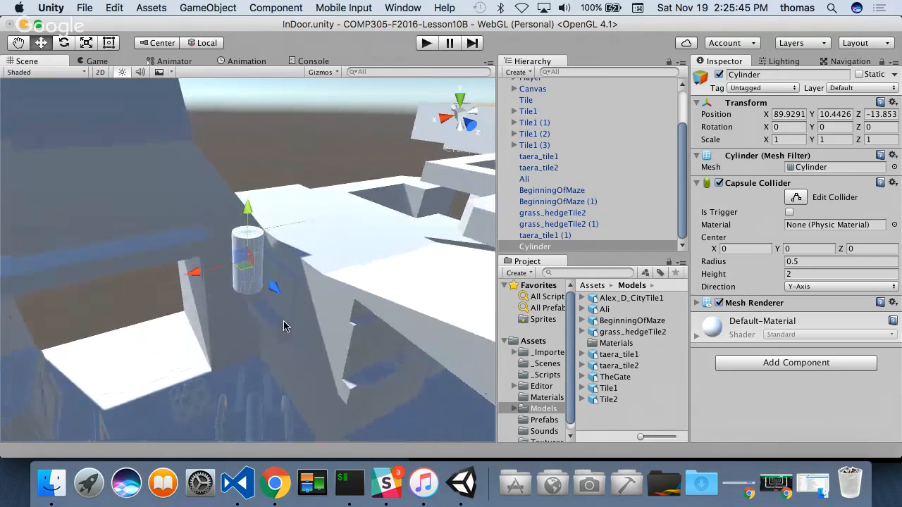
drag(191, 276, 116, 285)
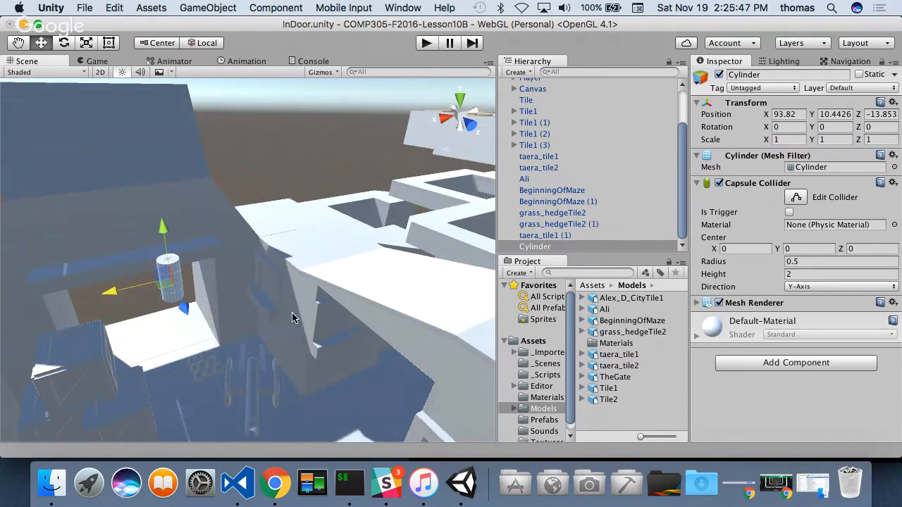
- Scale the cylinder uniformly to about 4.85
click(84, 44)
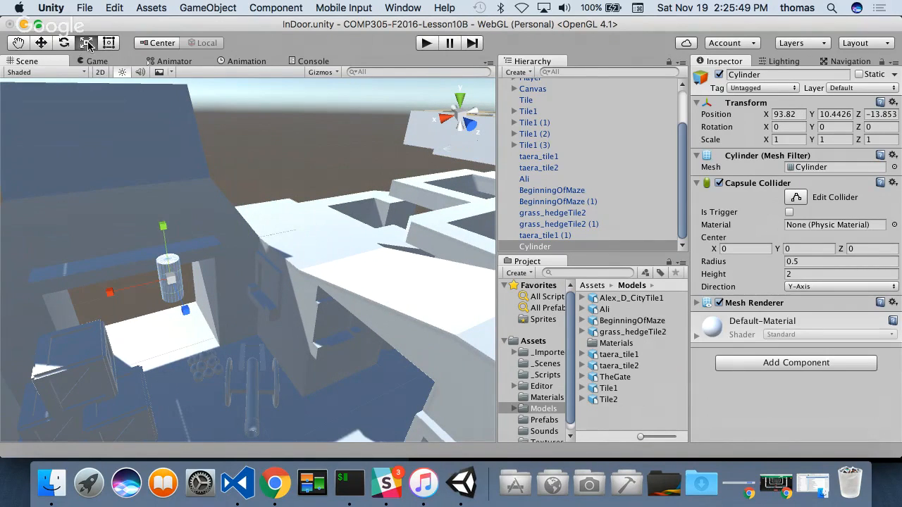
drag(175, 278, 421, 328)
scroll(98, 324, down, 5)
scroll(98, 323, down, 5)
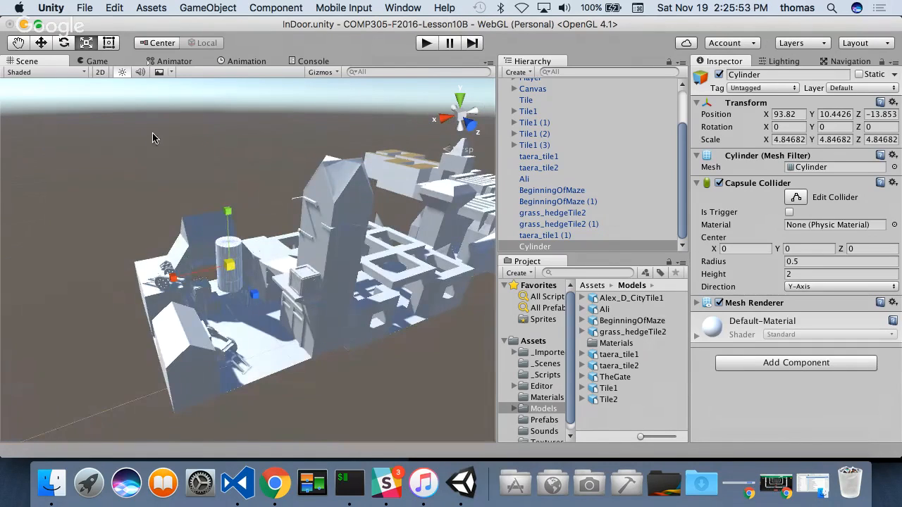
- Move the cylinder down onto TheGate's courtyard floor, to X 95.2, Y 5.8 and Z -7.5
click(41, 43)
drag(258, 291, 274, 268)
drag(246, 233, 243, 250)
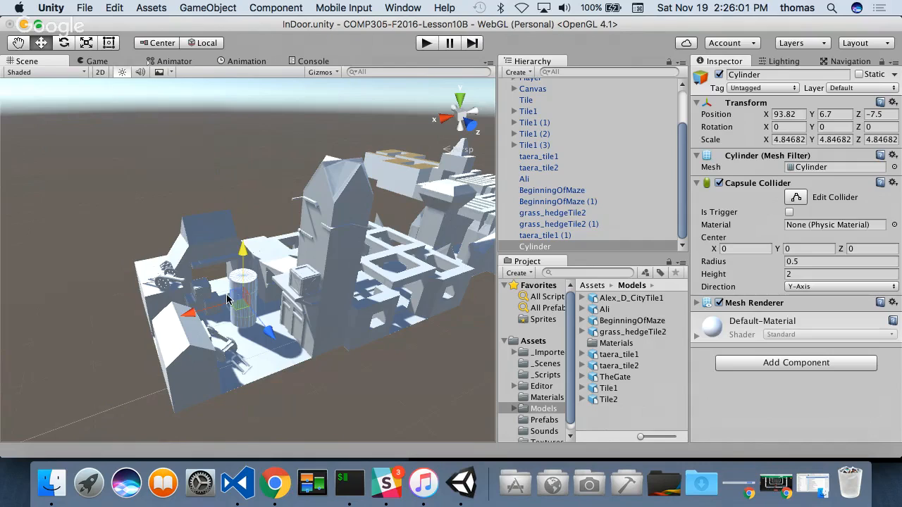
drag(190, 313, 184, 311)
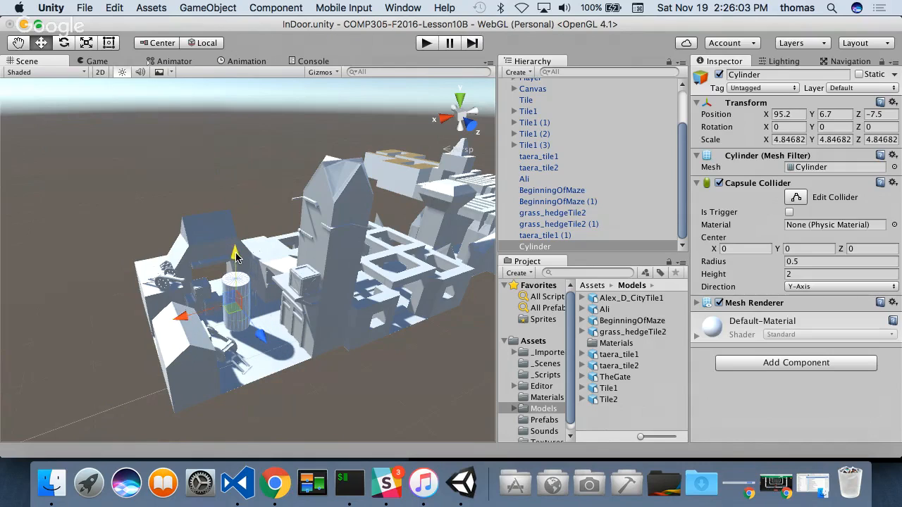
drag(237, 258, 234, 256)
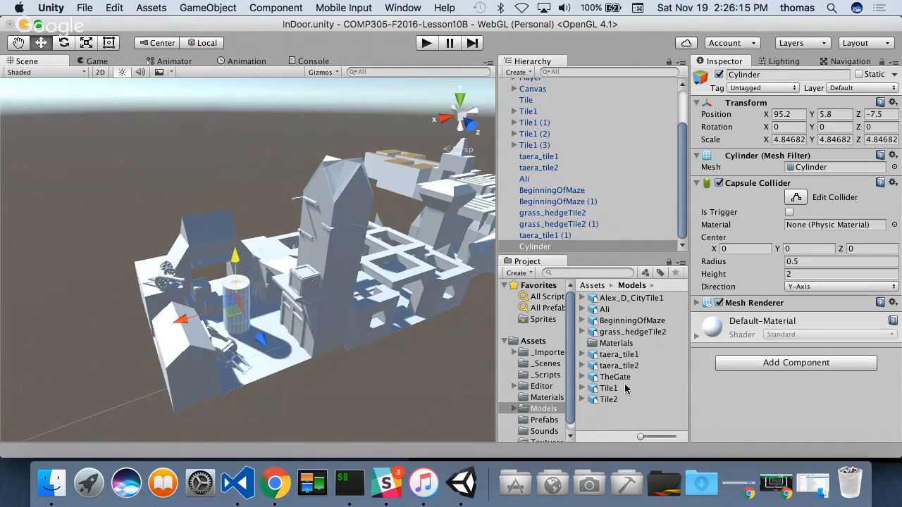
- Create a new material named Gate in the project's Materials folder
click(550, 398)
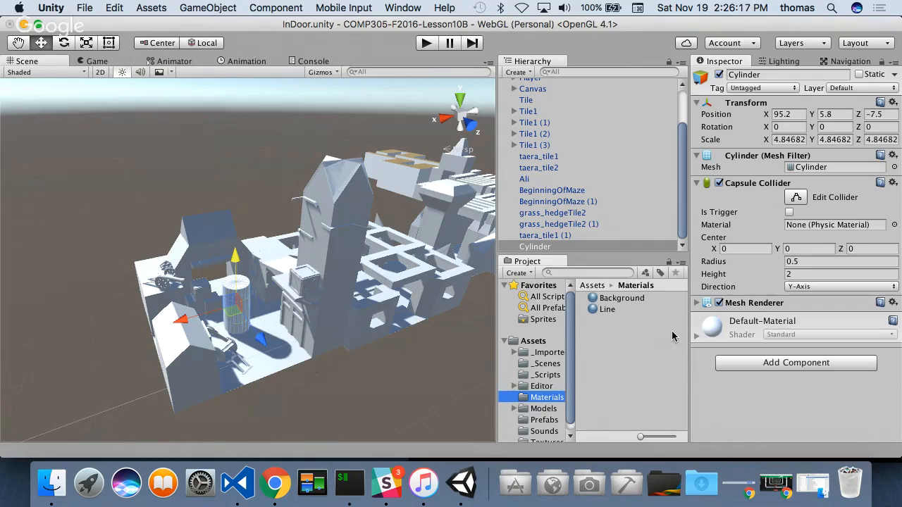
right_click(589, 340)
mouse_move(614, 215)
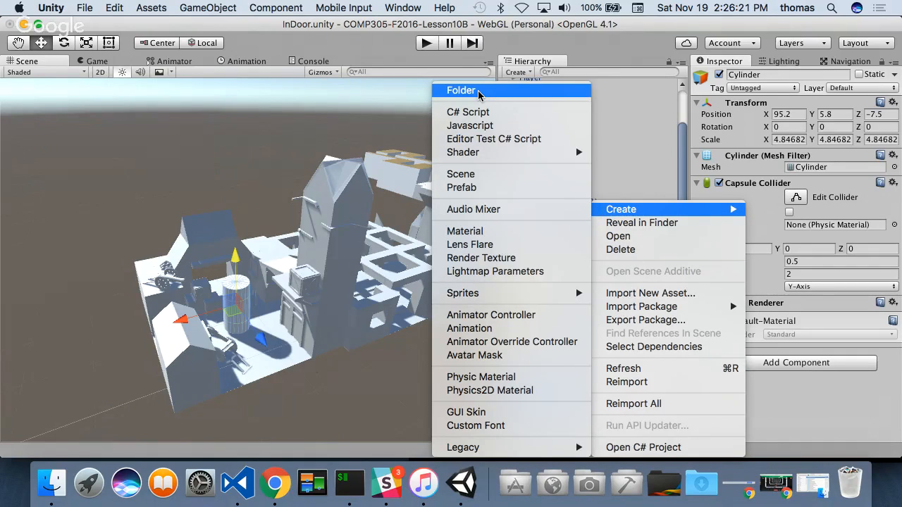
click(471, 231)
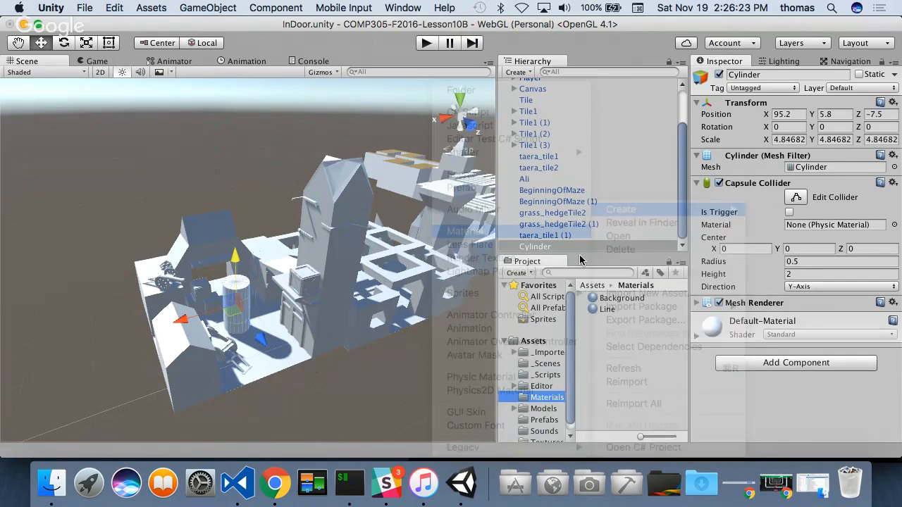
text(Gate)
key(Return)
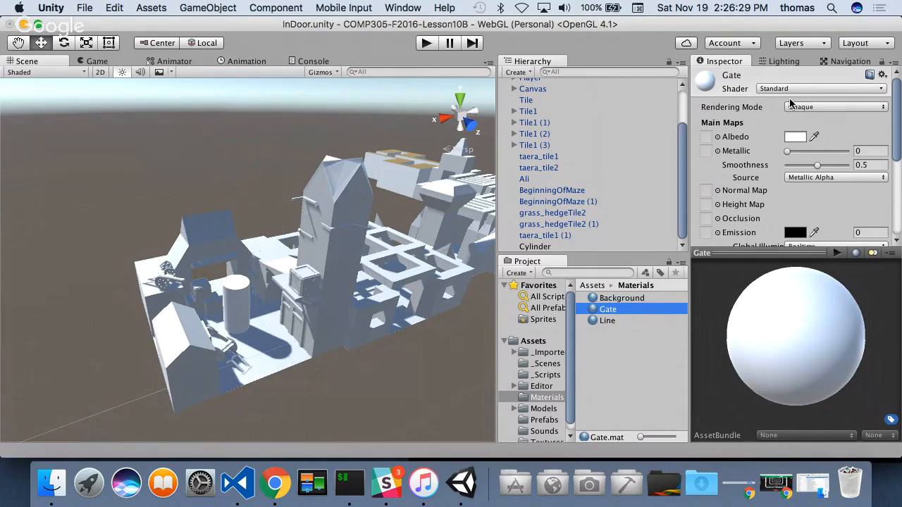
- Set the Gate material's albedo colour to bright green, hex 00FF36FF
click(796, 137)
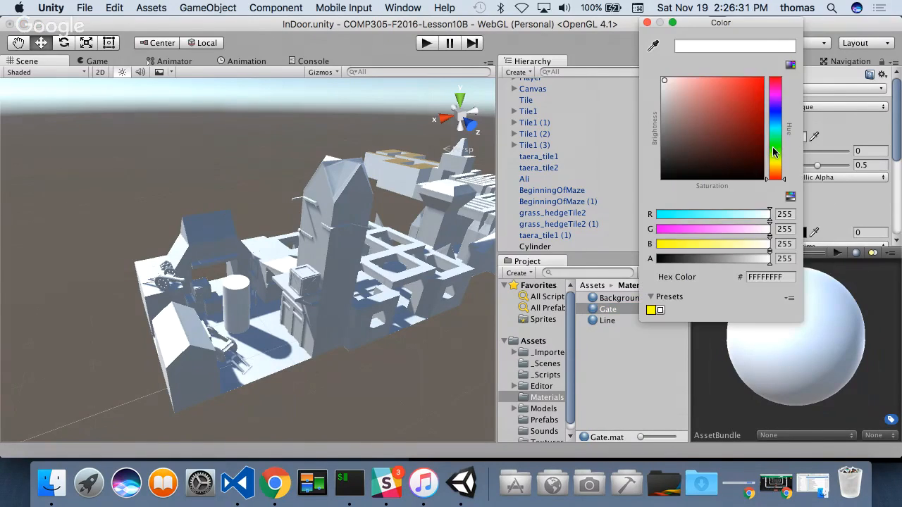
click(775, 143)
drag(762, 79, 774, 66)
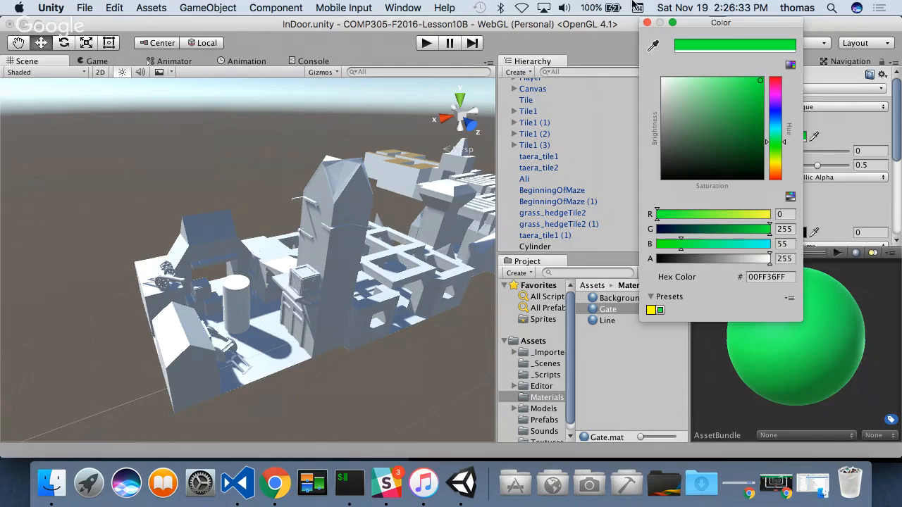
click(647, 22)
- Switch the Gate material to the Standard (Specular setup) shader and raise its smoothness to 0.85
click(801, 87)
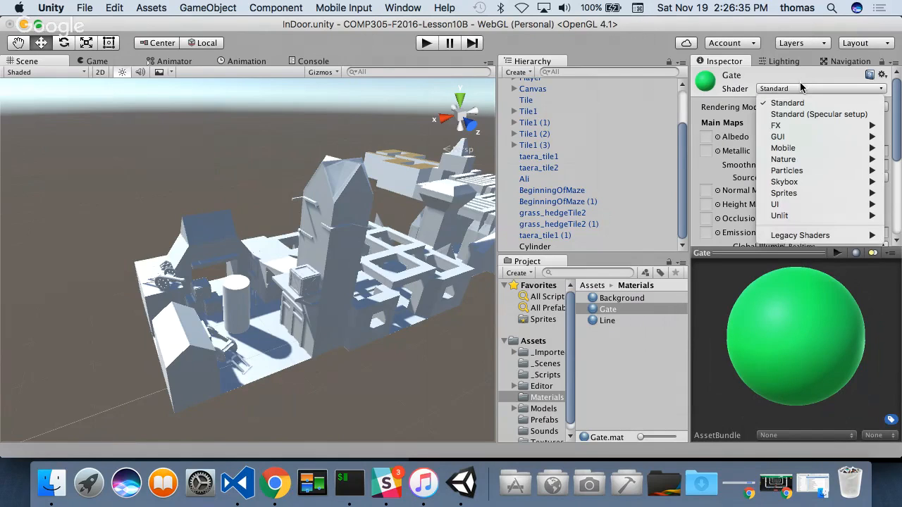
click(804, 115)
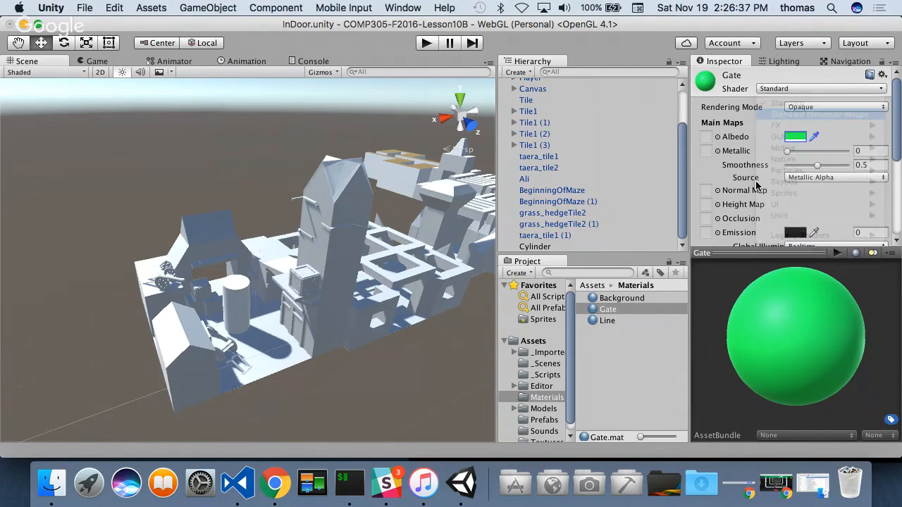
drag(818, 166, 840, 168)
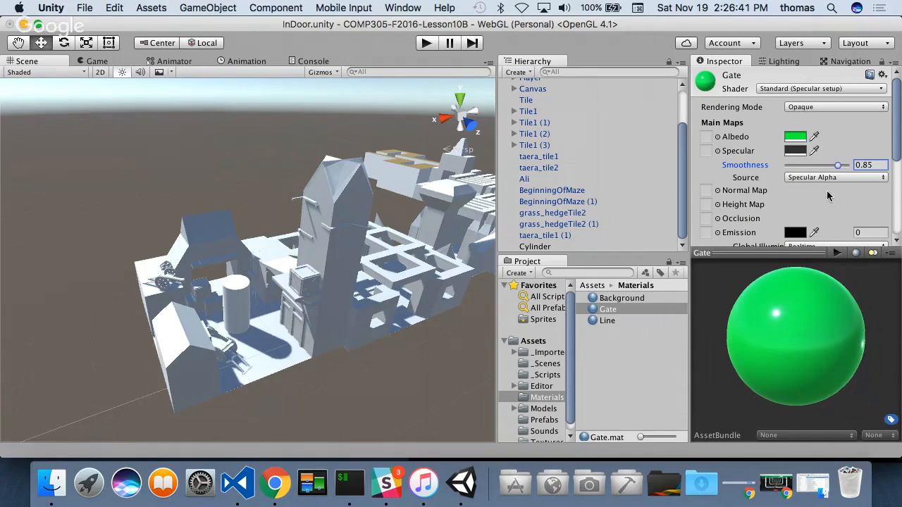
scroll(774, 204, down, 5)
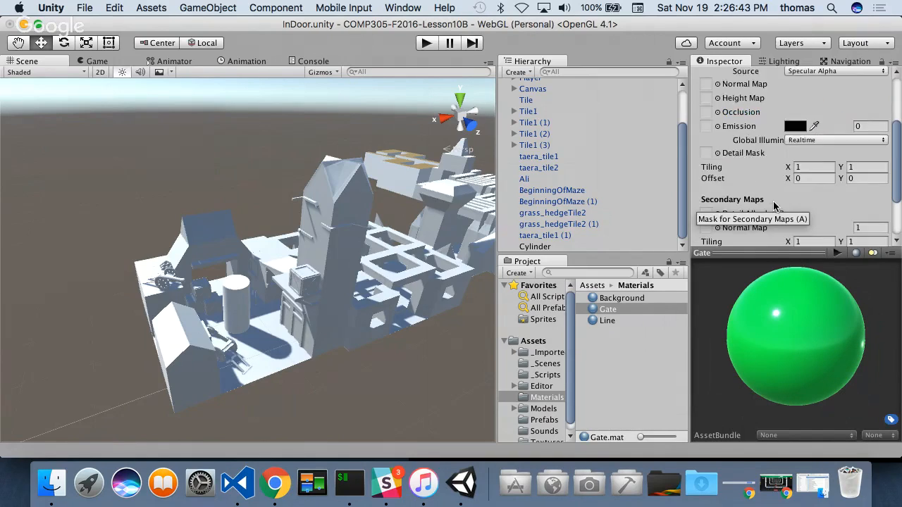
scroll(764, 194, down, 1)
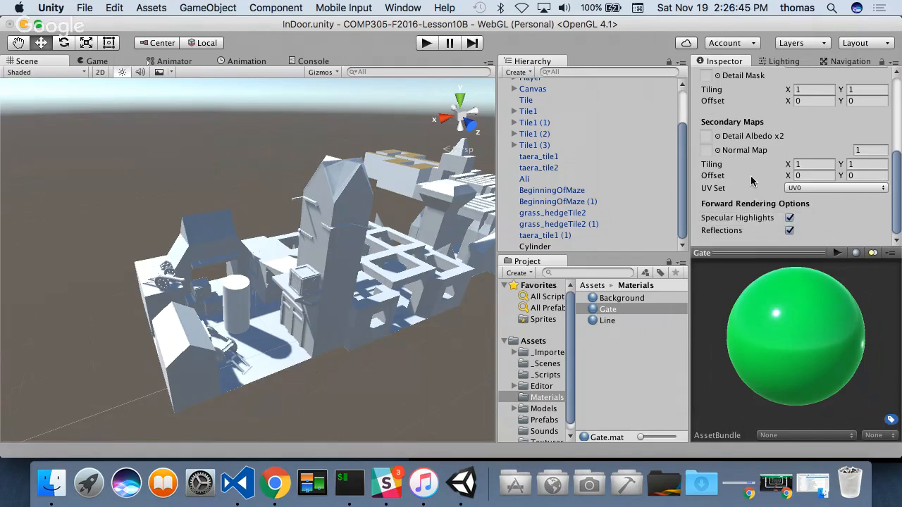
scroll(753, 182, up, 6)
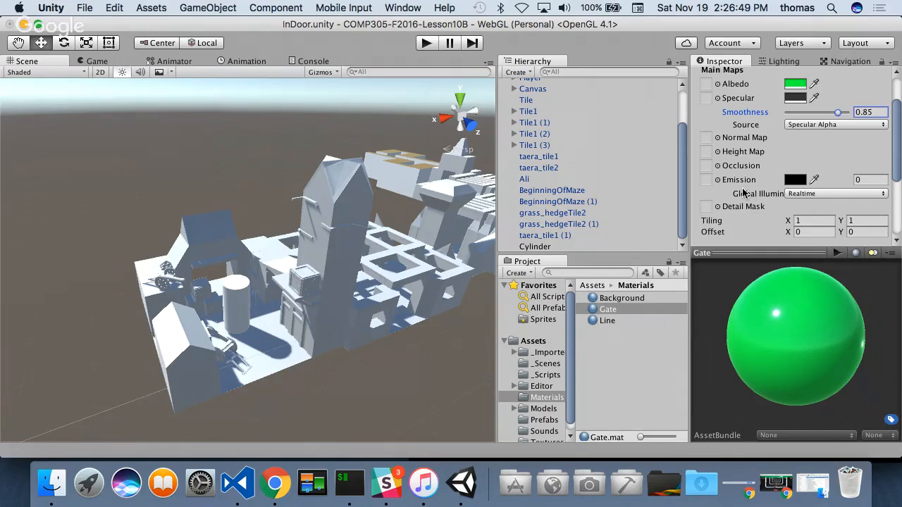
scroll(744, 194, up, 3)
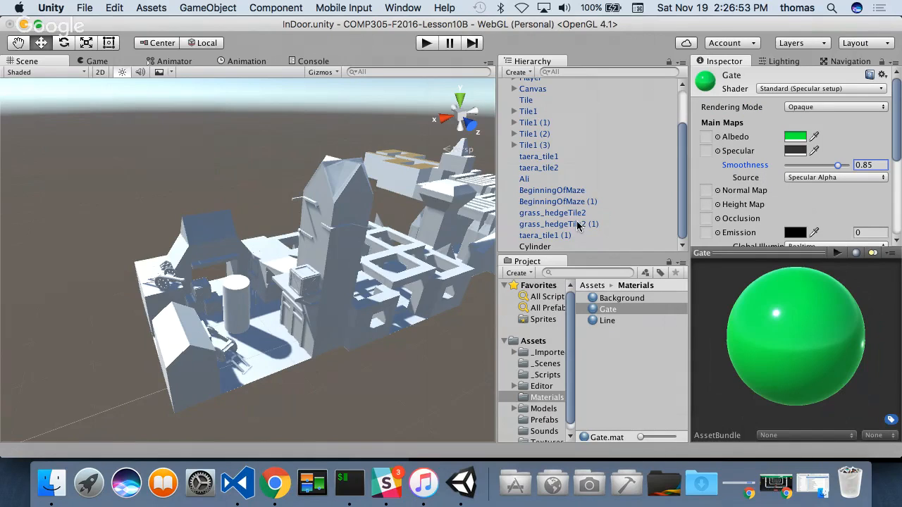
- Rename the cylinder in TheGate's courtyard to Exit
click(241, 301)
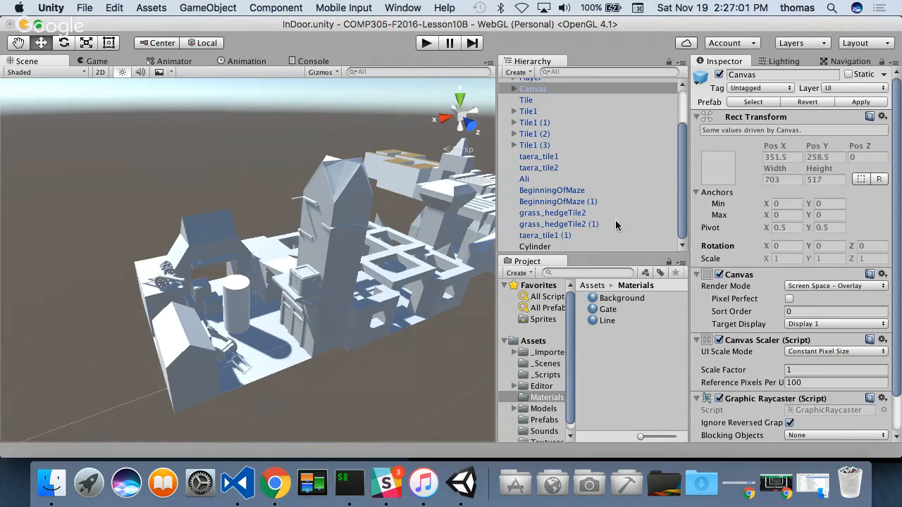
click(545, 246)
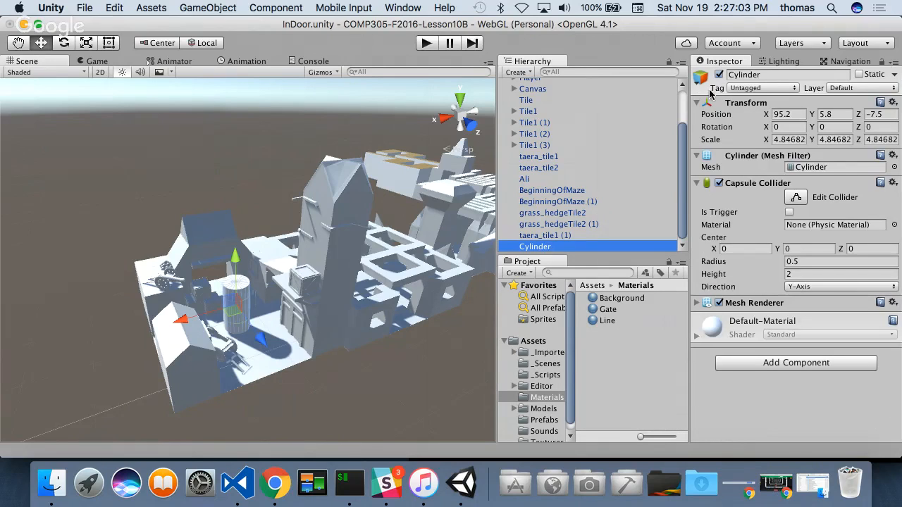
click(761, 74)
drag(768, 76, 636, 78)
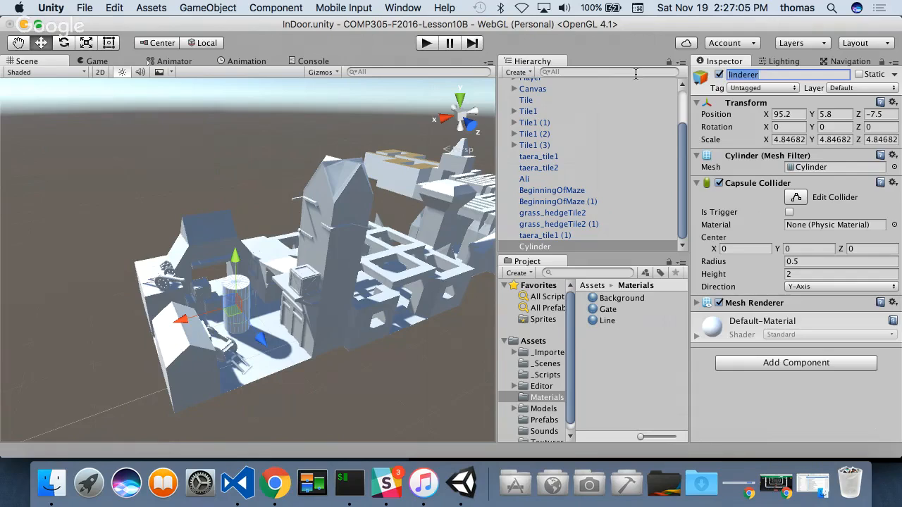
text(Exit)
key(Return)
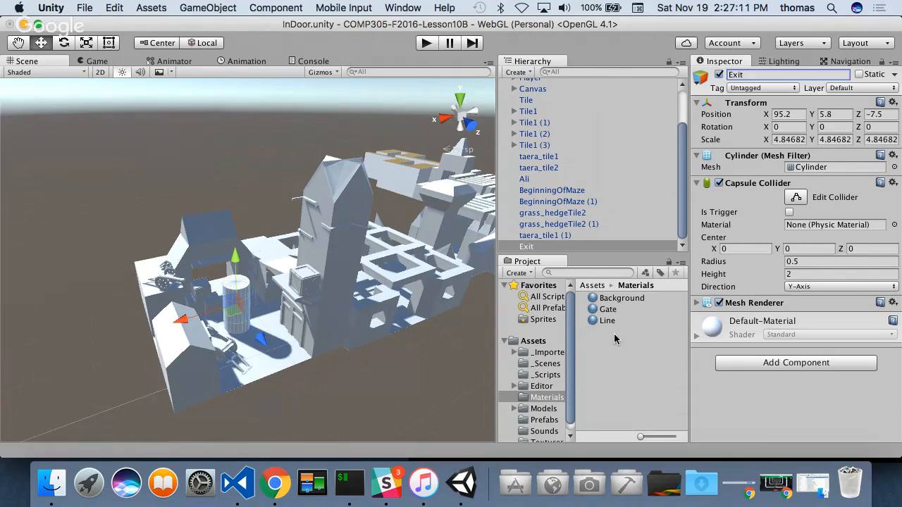
- Apply the Gate material to the Exit cylinder and make its capsule collider a trigger
drag(606, 314, 766, 373)
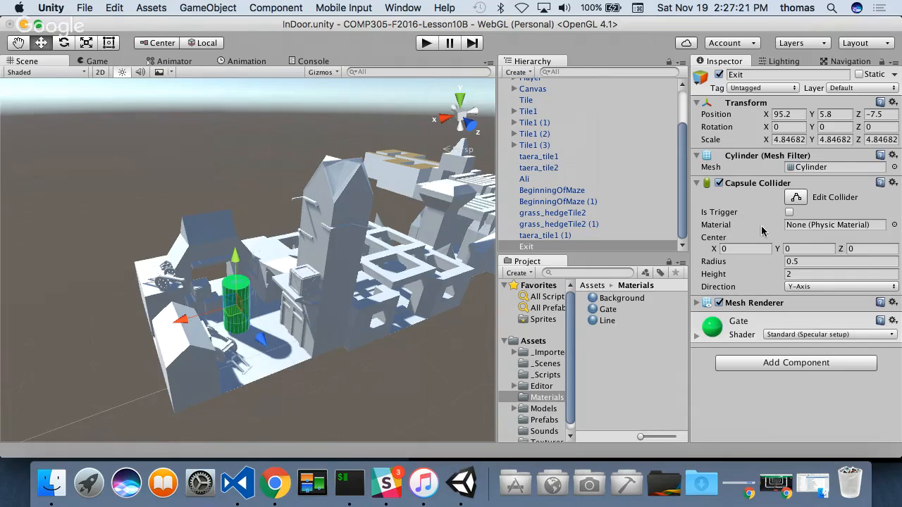
click(790, 213)
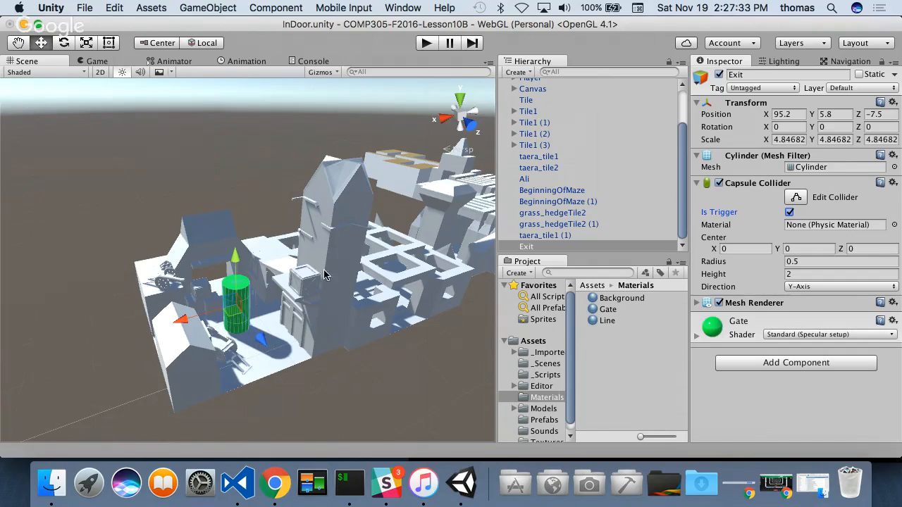
- Add a Mesh Collider to all tile objects from taera_tile1 through taera_tile1 (1) at once, leaving out Exit
alt+drag(324, 286, 77, 253)
scroll(151, 256, down, 5)
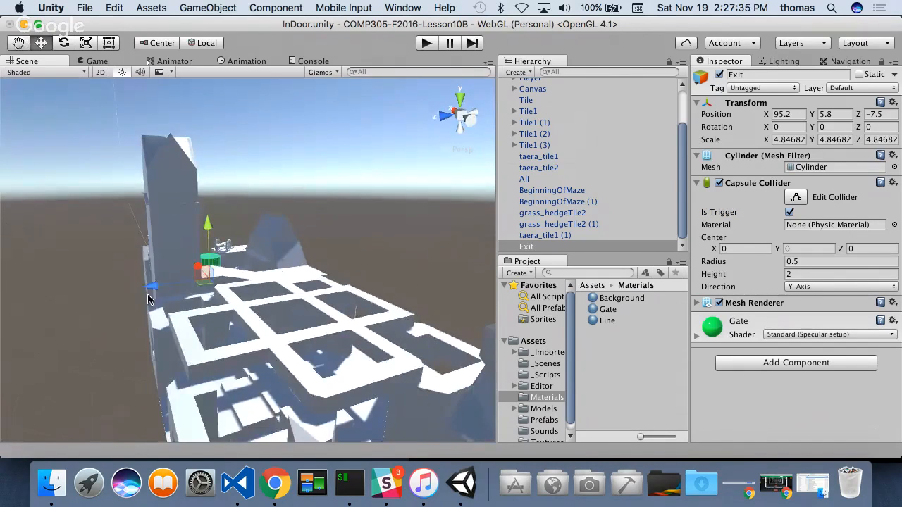
scroll(150, 256, down, 5)
alt+drag(343, 319, 243, 333)
click(285, 368)
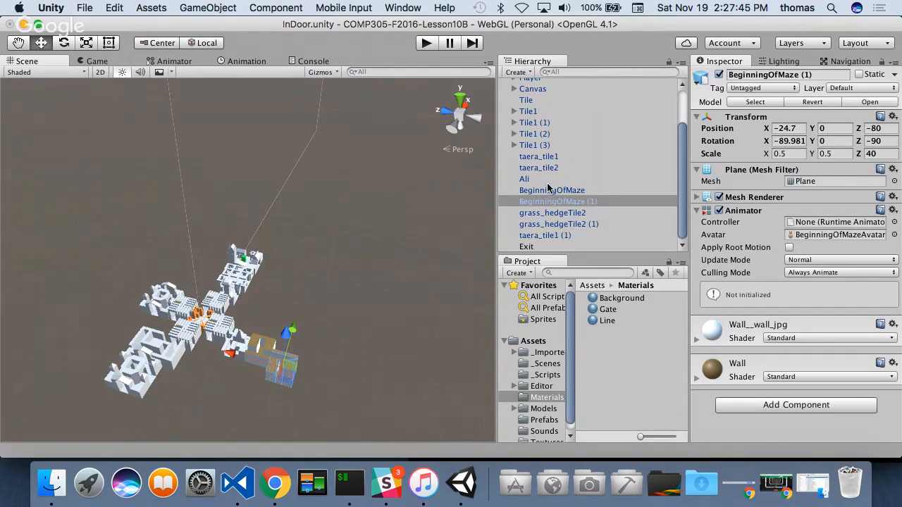
click(536, 158)
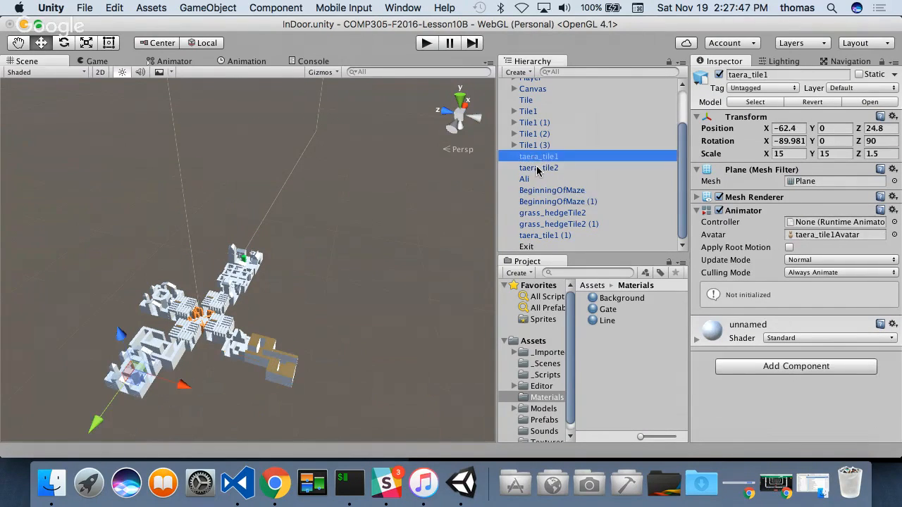
shift+click(539, 169)
shift+click(529, 181)
shift+click(536, 191)
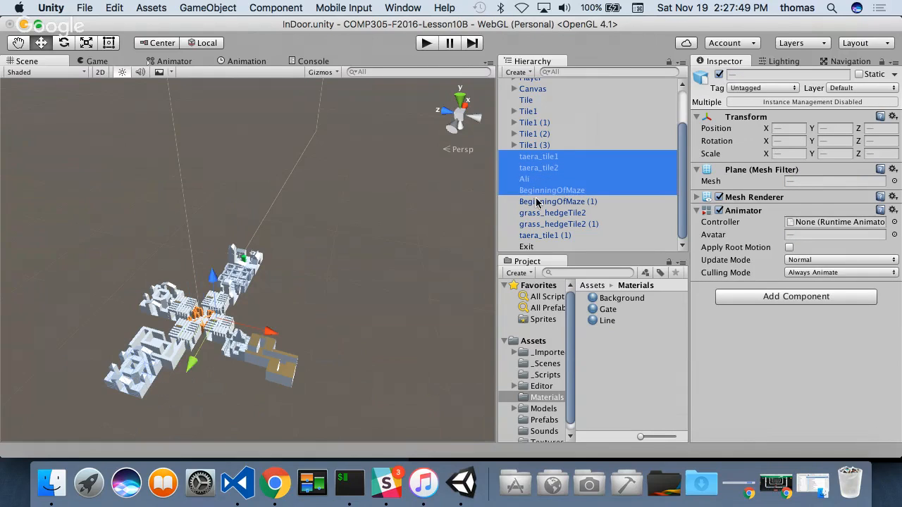
shift+click(537, 203)
shift+click(544, 213)
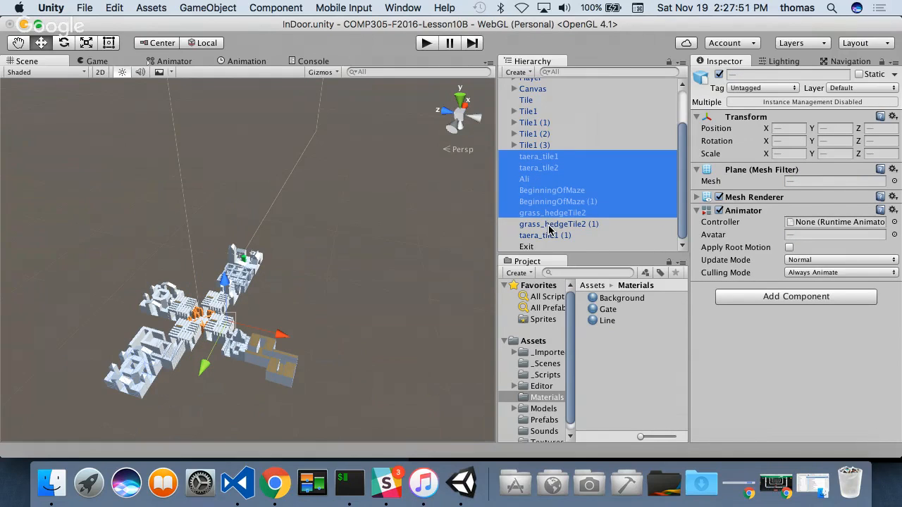
shift+click(550, 225)
shift+click(551, 236)
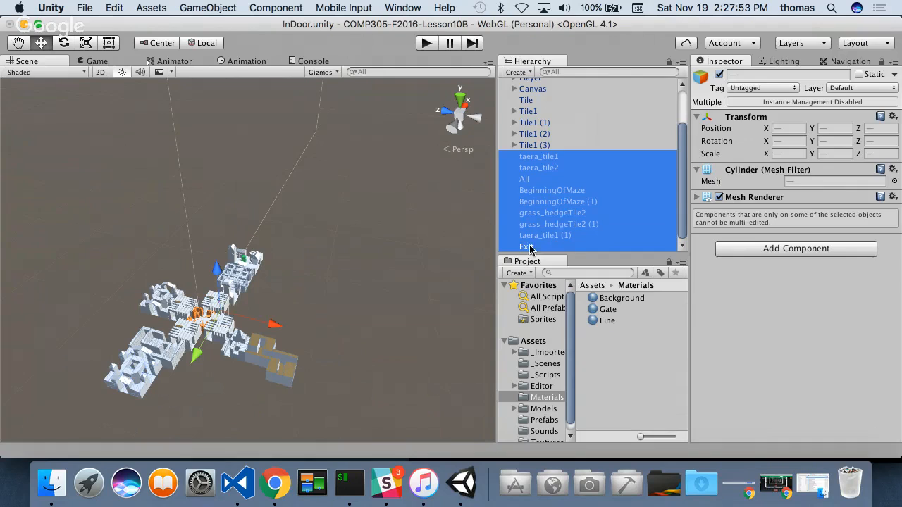
click(542, 237)
shift+click(534, 158)
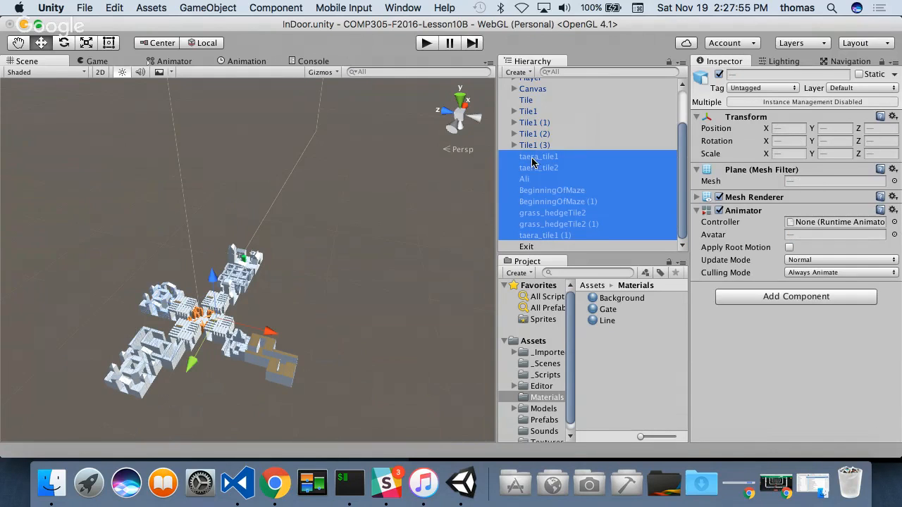
click(829, 301)
click(738, 138)
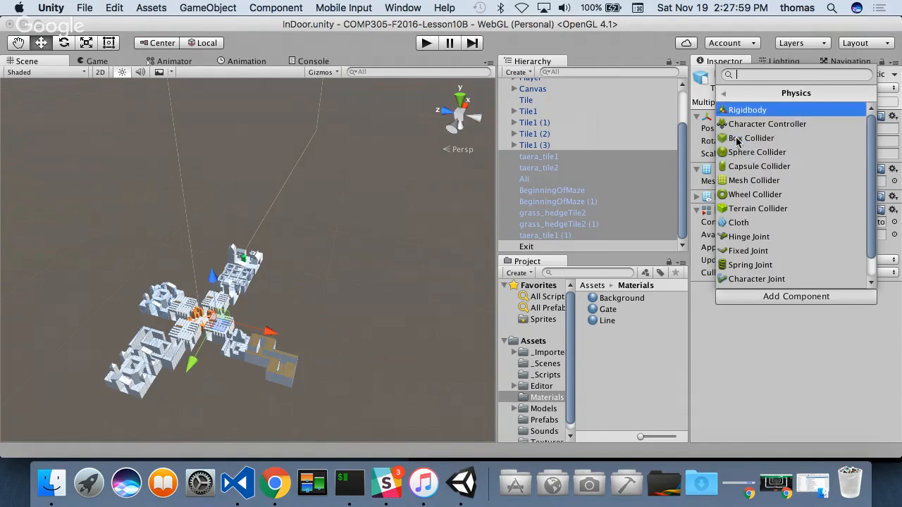
click(771, 179)
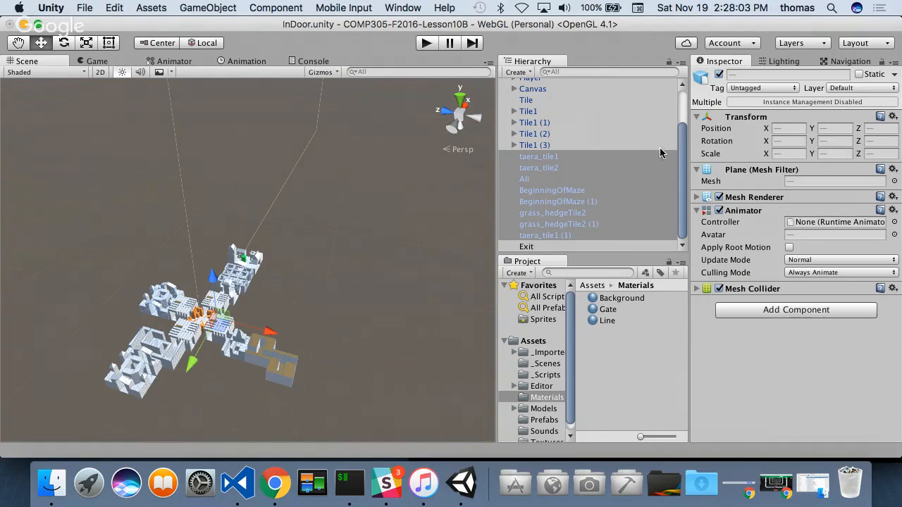
- Add a Mesh Collider to Alex_D_CityTile1
drag(679, 141, 682, 94)
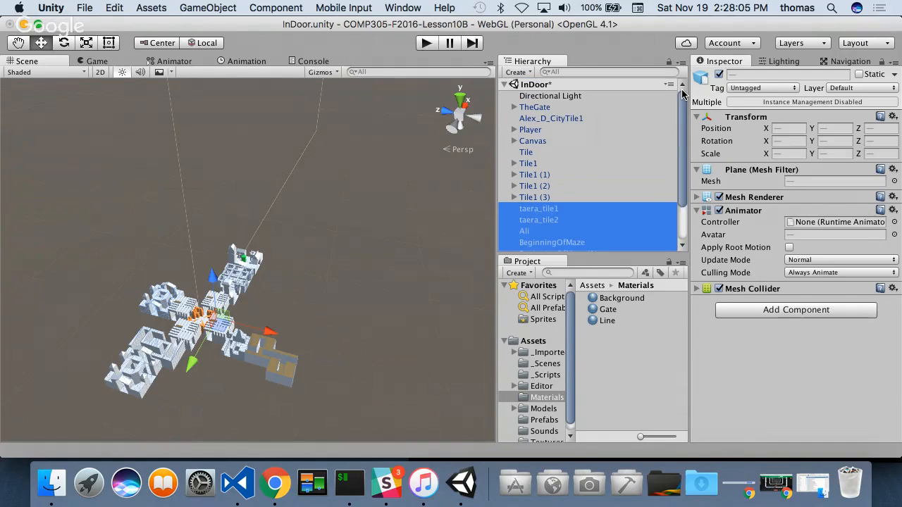
click(563, 120)
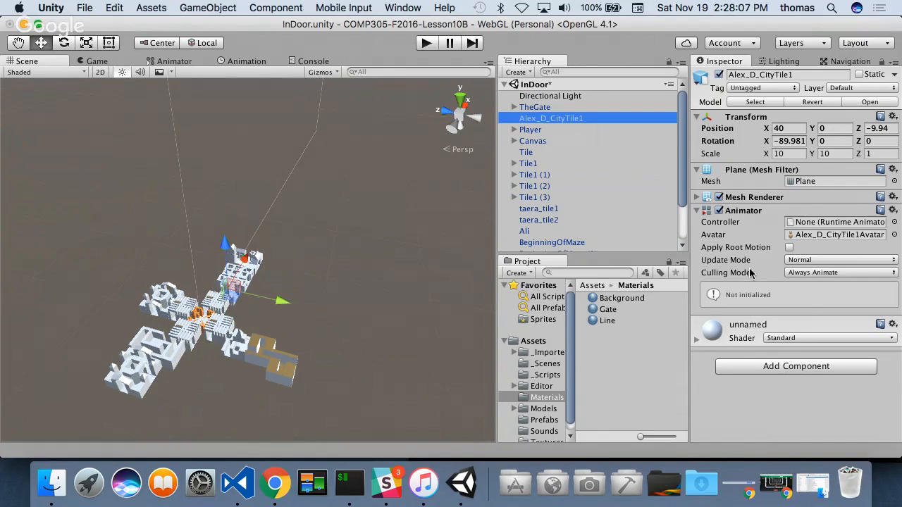
click(796, 368)
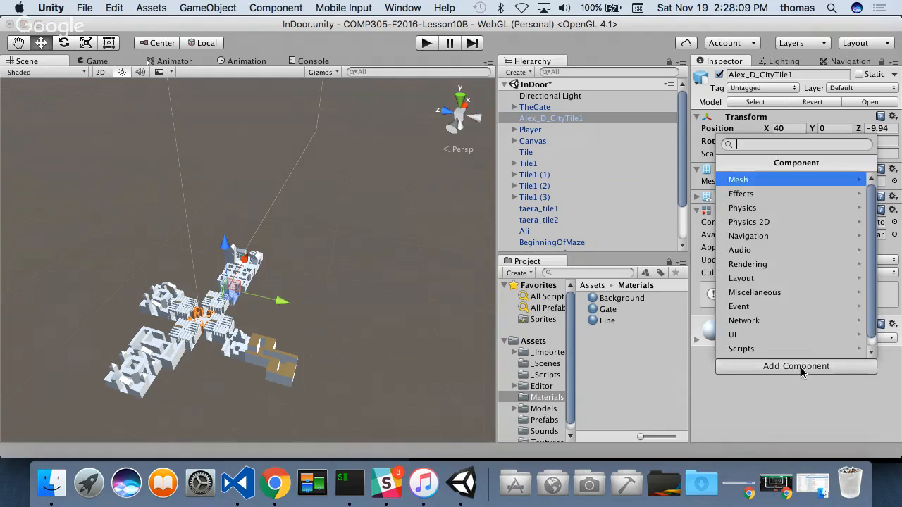
click(787, 209)
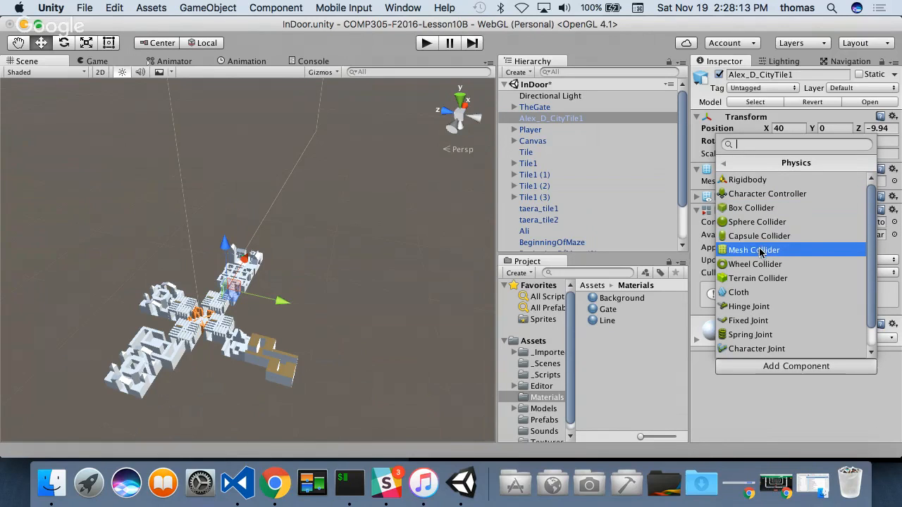
click(762, 250)
- Expand TheGate to list its child parts and remove its Animator component
click(537, 108)
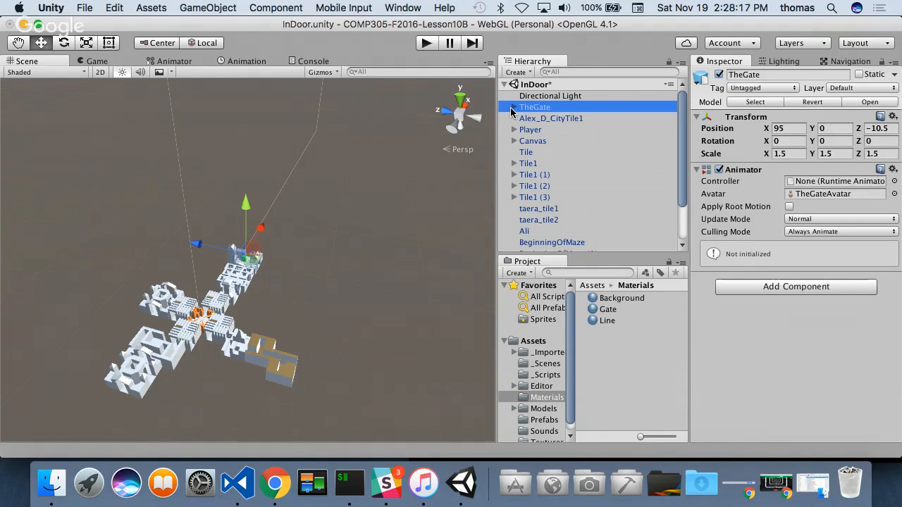
click(512, 108)
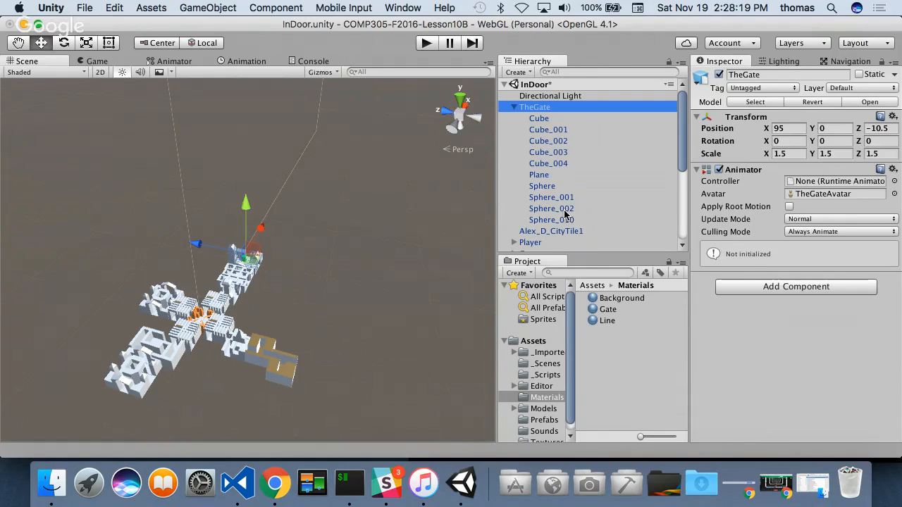
click(893, 170)
click(810, 214)
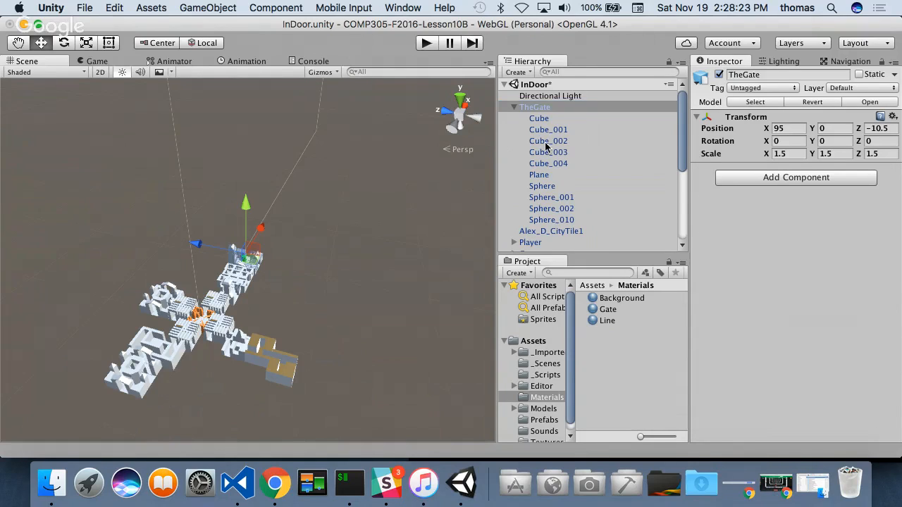
- Add a Mesh Collider to all of TheGate's child parts from Cube through Sphere_010 at once
click(539, 122)
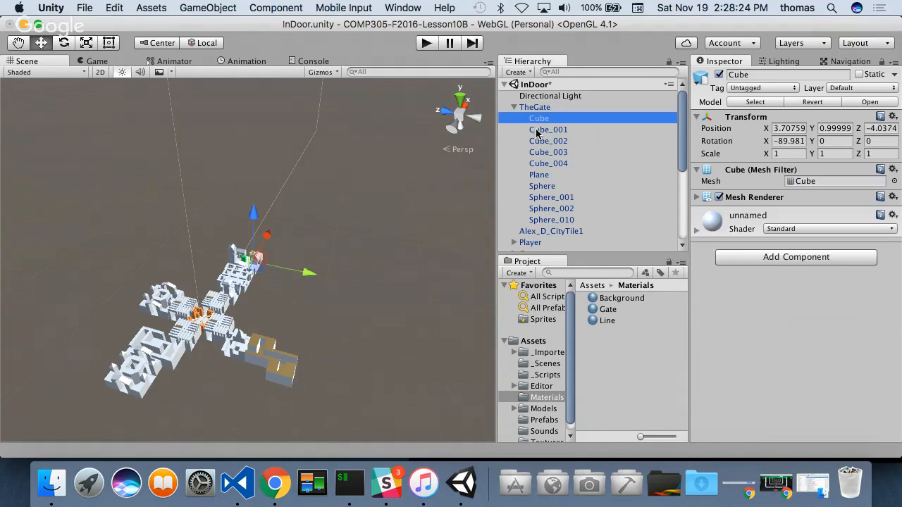
shift+click(548, 220)
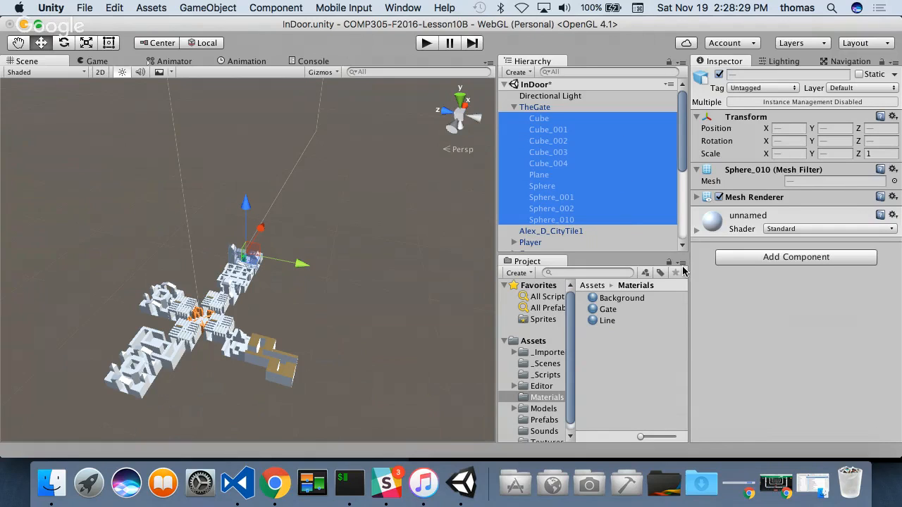
click(820, 259)
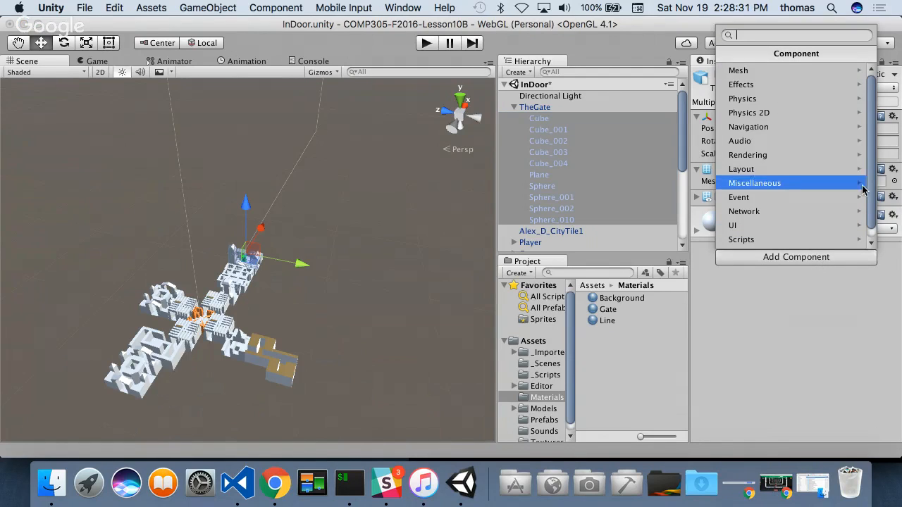
click(775, 99)
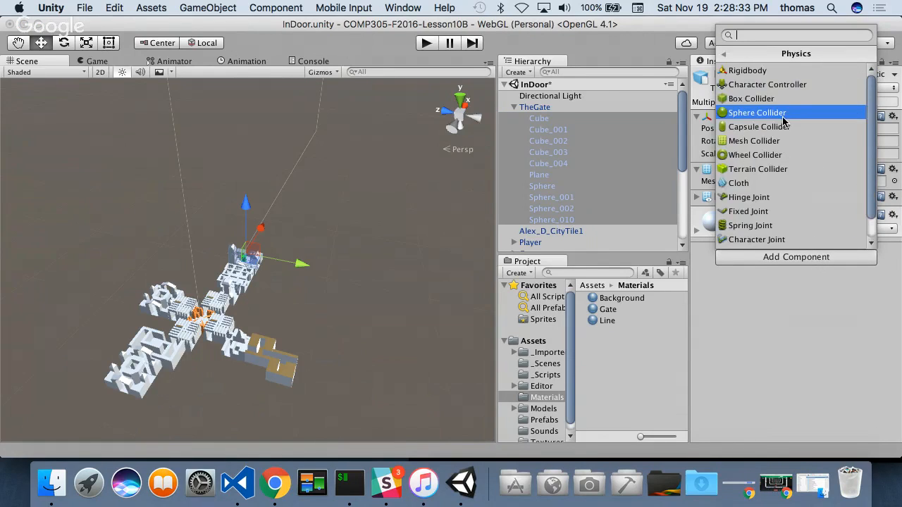
click(755, 142)
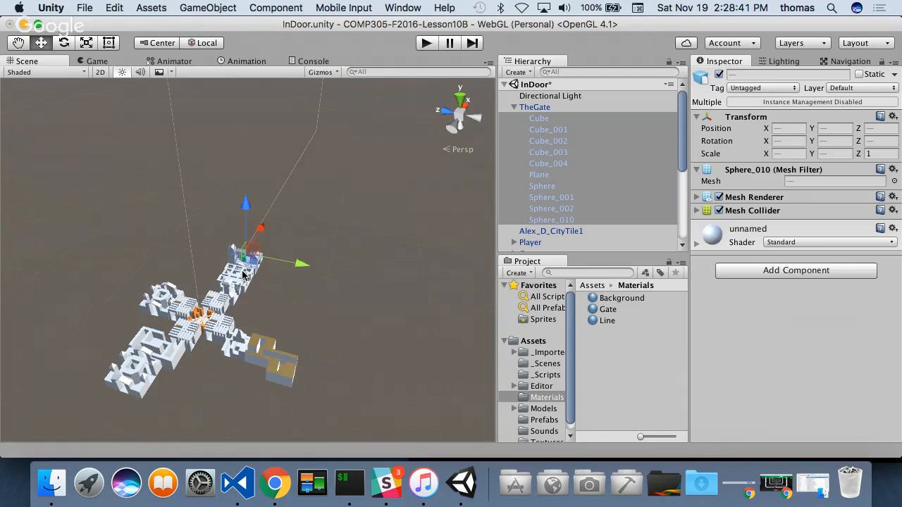
- Inspect TheGate's collider meshes up close, check its Plane part on its own, and review the remaining objects in the hierarchy
scroll(255, 292, up, 5)
alt+drag(341, 306, 184, 272)
scroll(273, 306, up, 8)
alt+drag(285, 317, 13, 291)
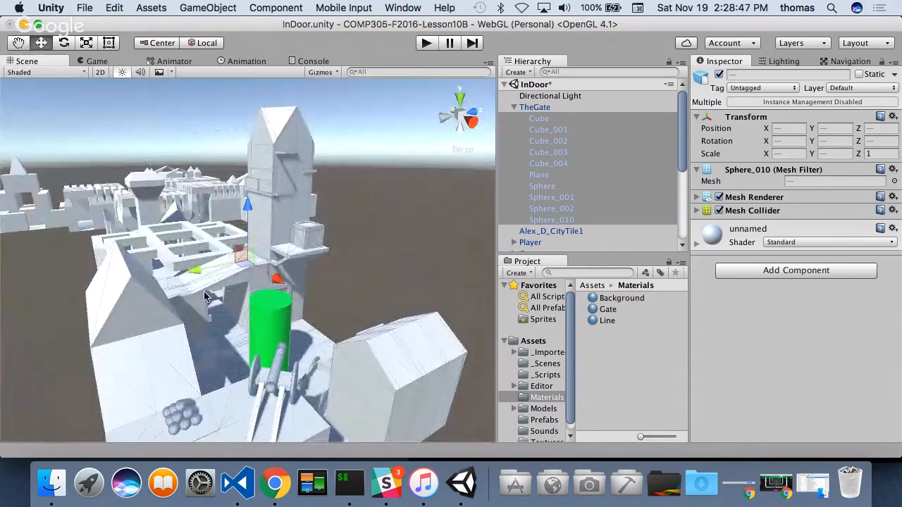
click(540, 176)
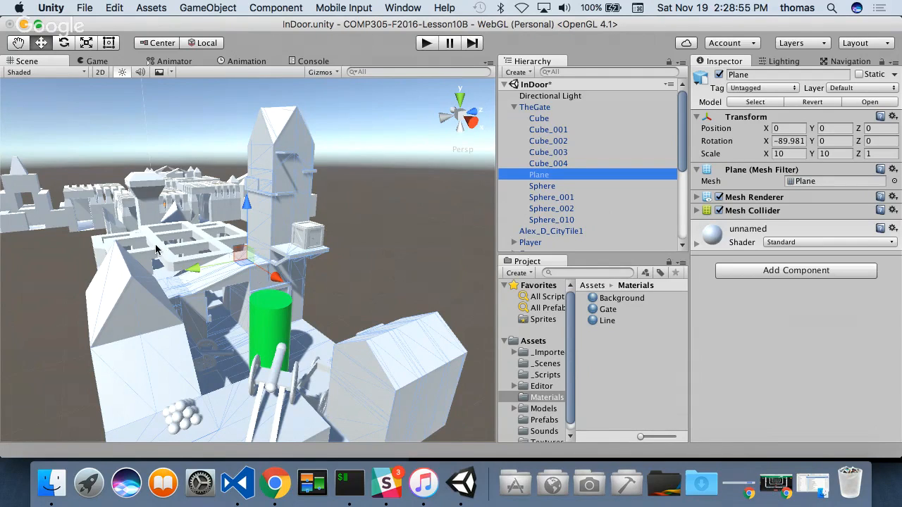
scroll(671, 246, down, 5)
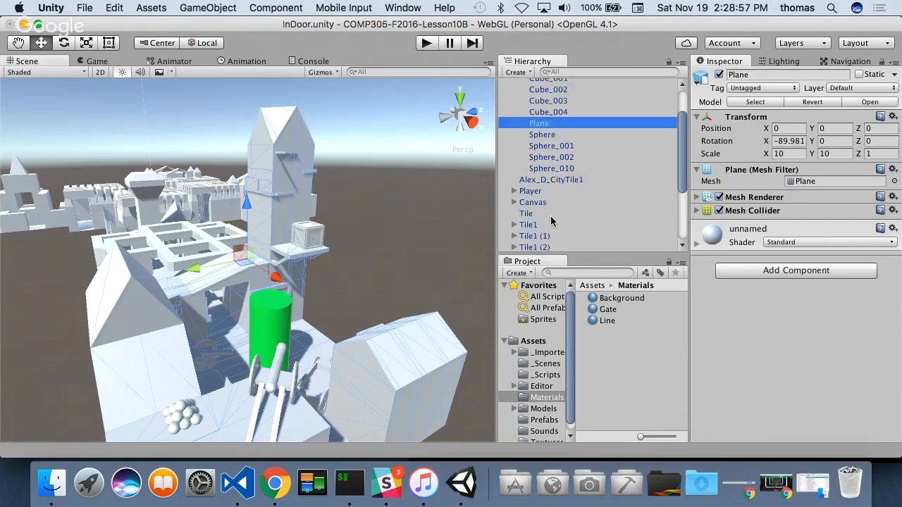
scroll(351, 218, down, 1)
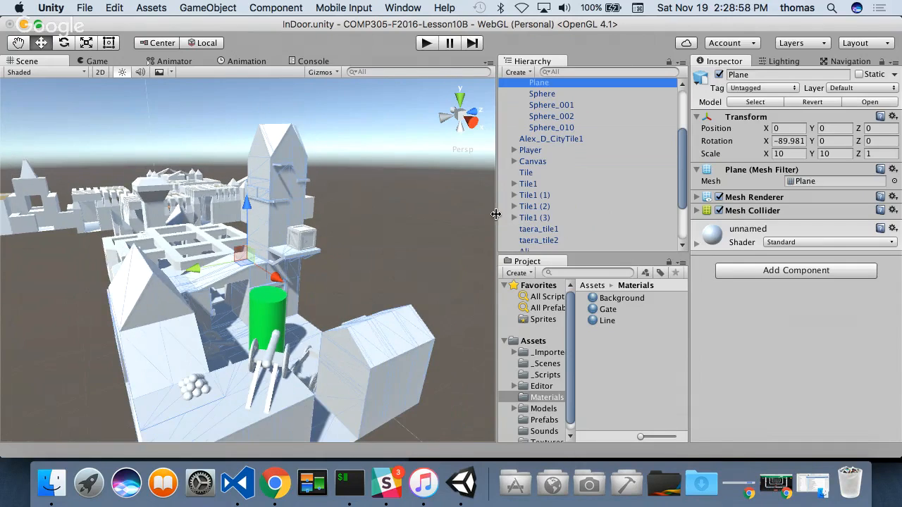
scroll(530, 215, down, 4)
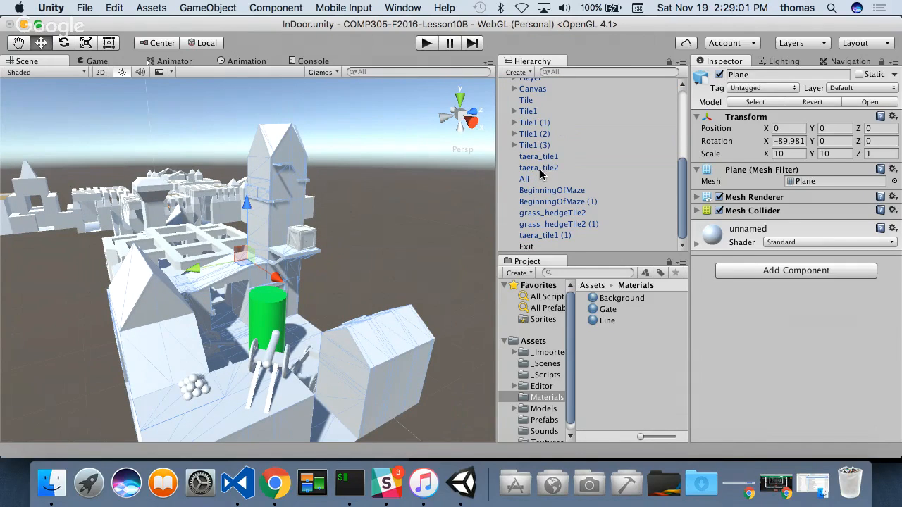
- Play the scene and walk from the orange start tile through the grey corridors to the far end of the brown-floored tiles
click(427, 44)
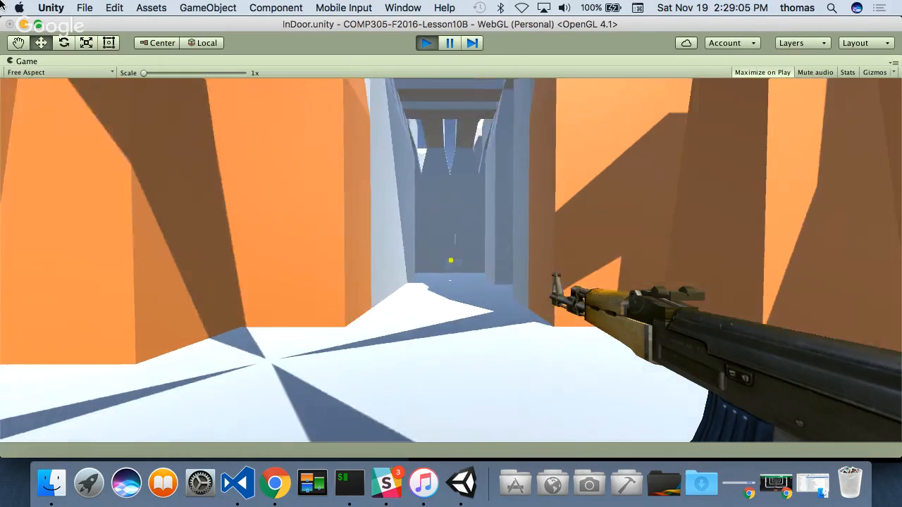
key(w)
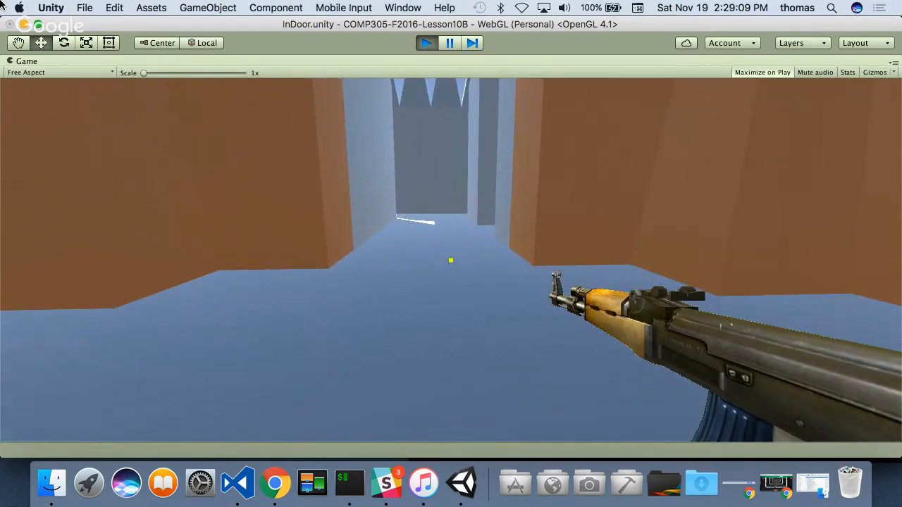
key(w)
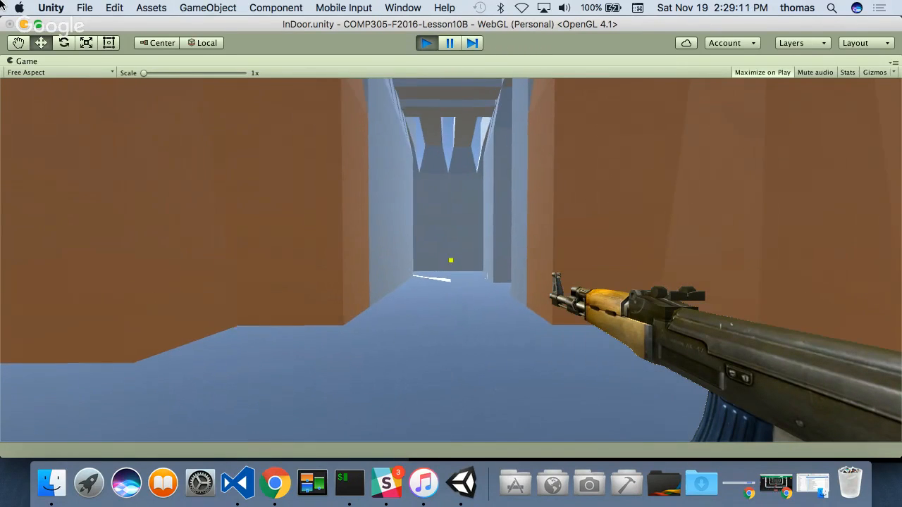
key(w)
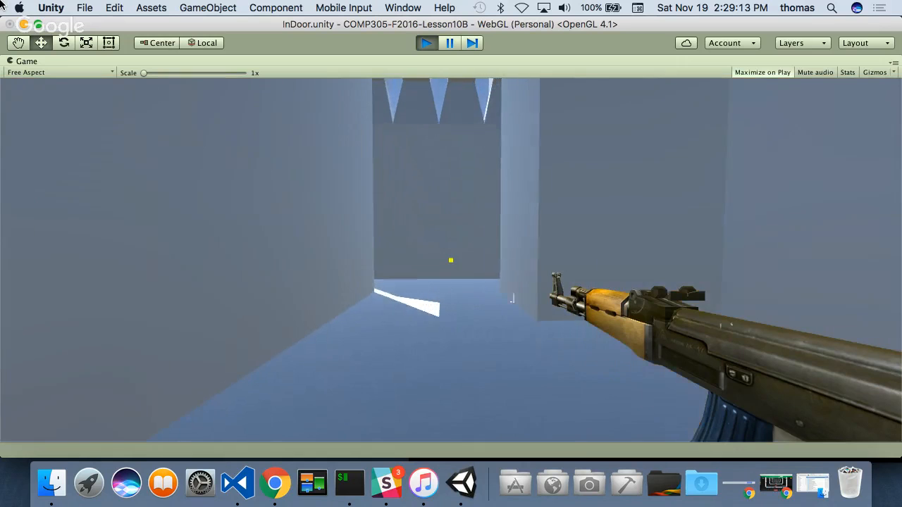
key(w)
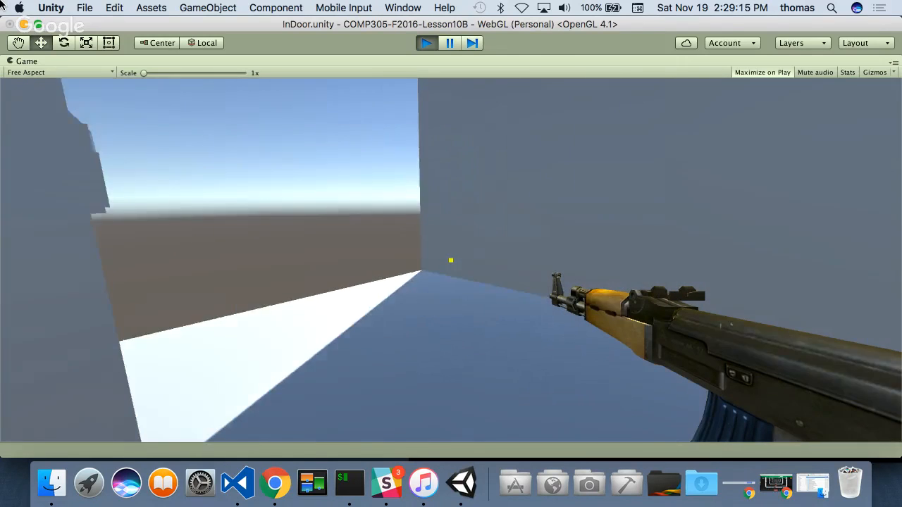
key(w)
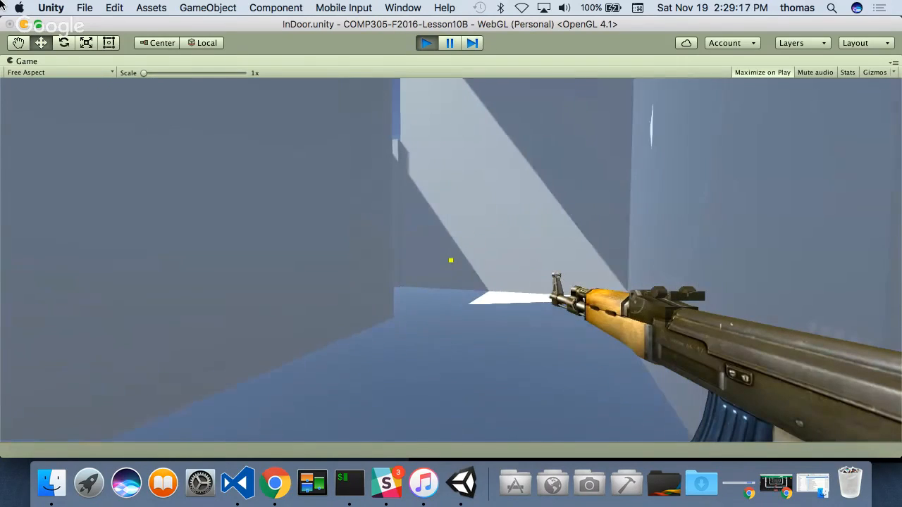
key(w)
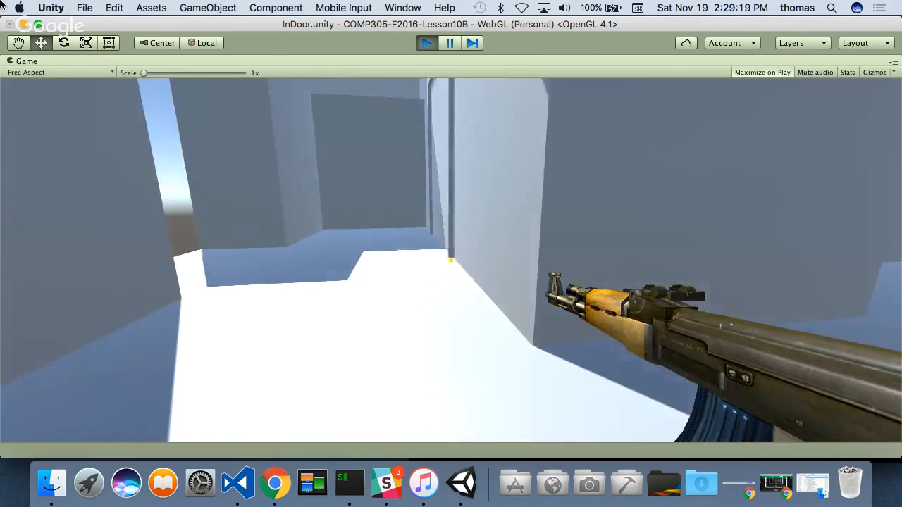
key(w)
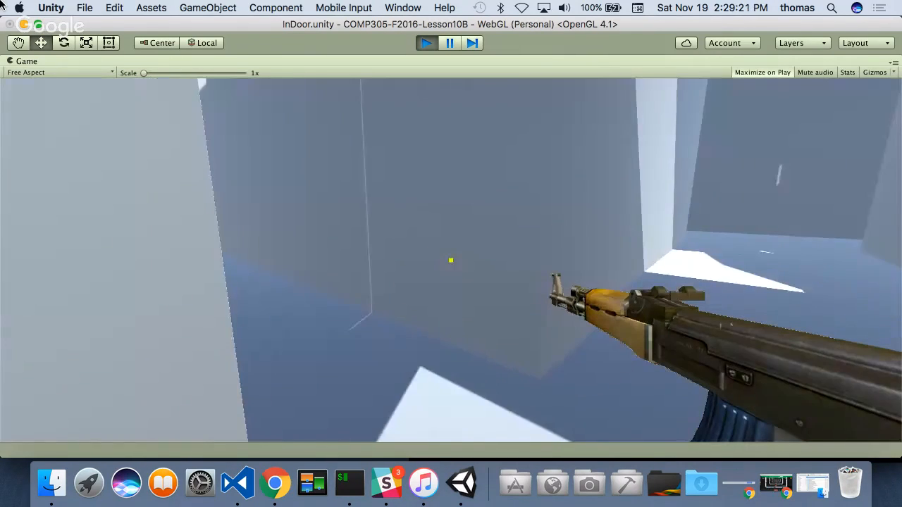
key(w)
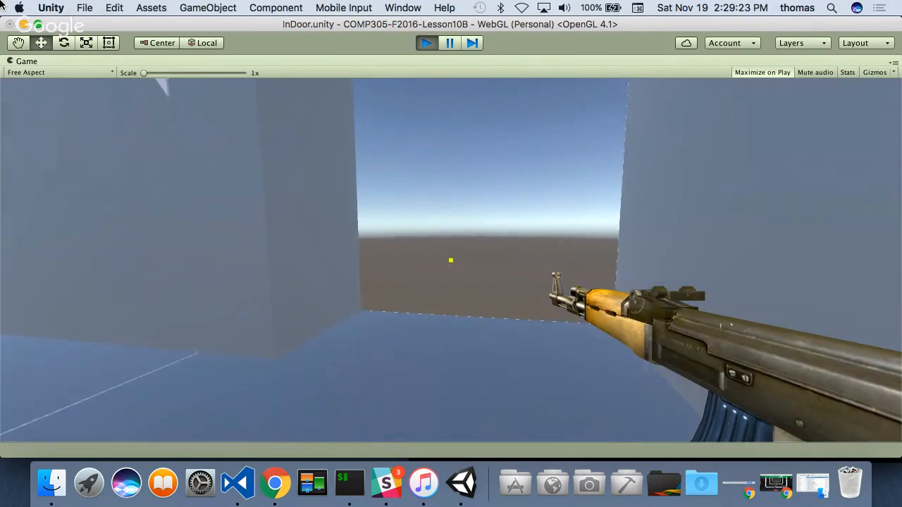
key(w)
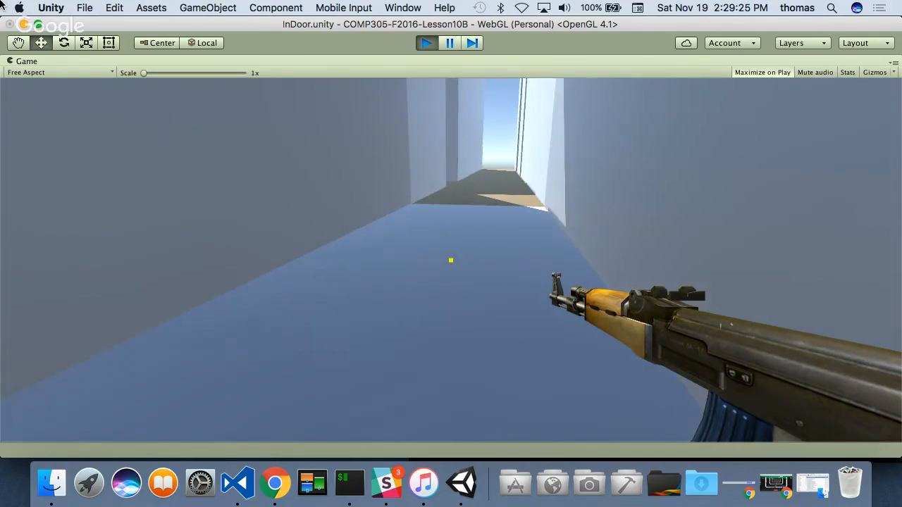
key(w)
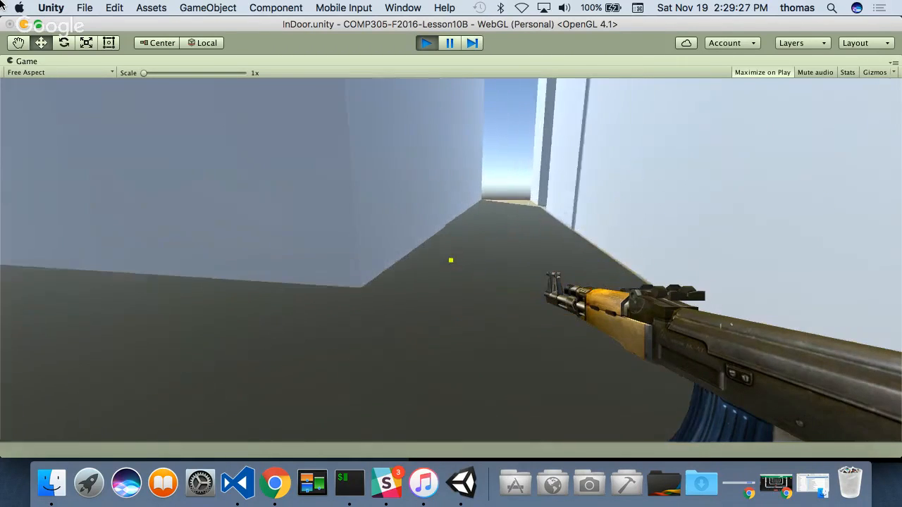
key(w)
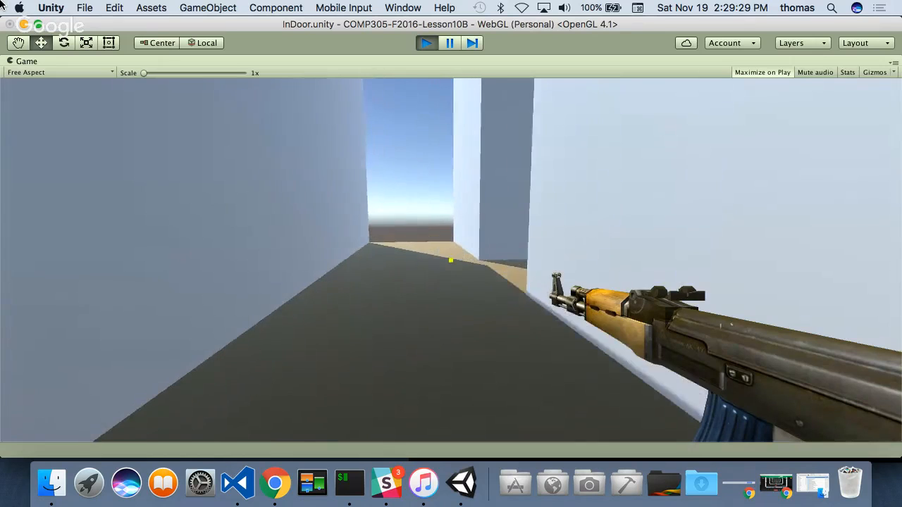
key(w)
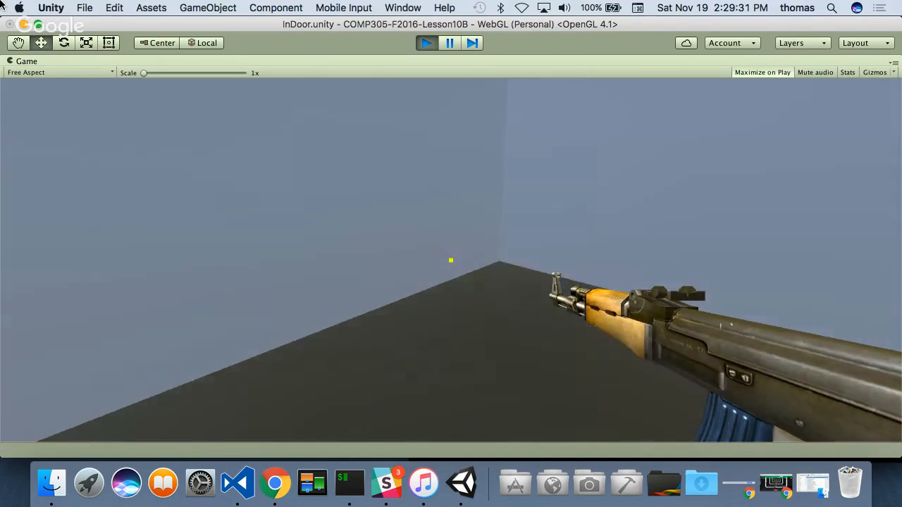
key(w)
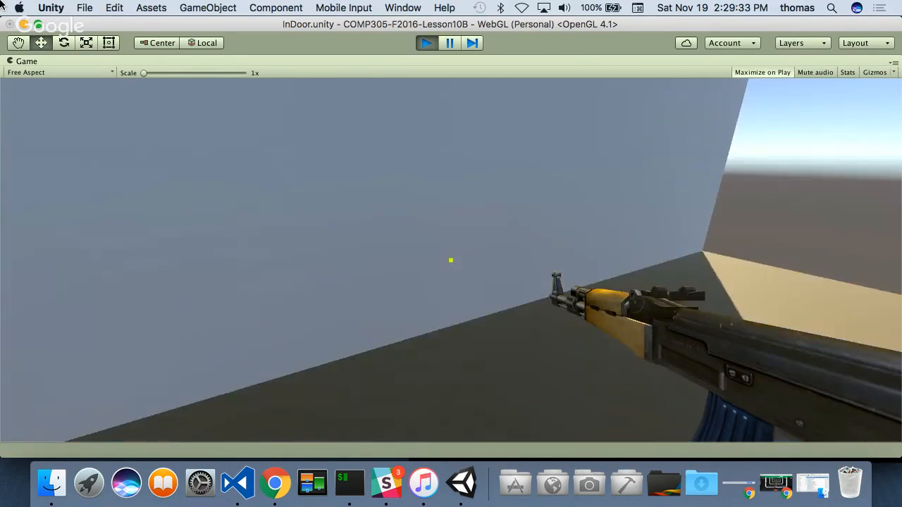
- Turn around and walk the player back through the corridors to the orange central tile
key(w)
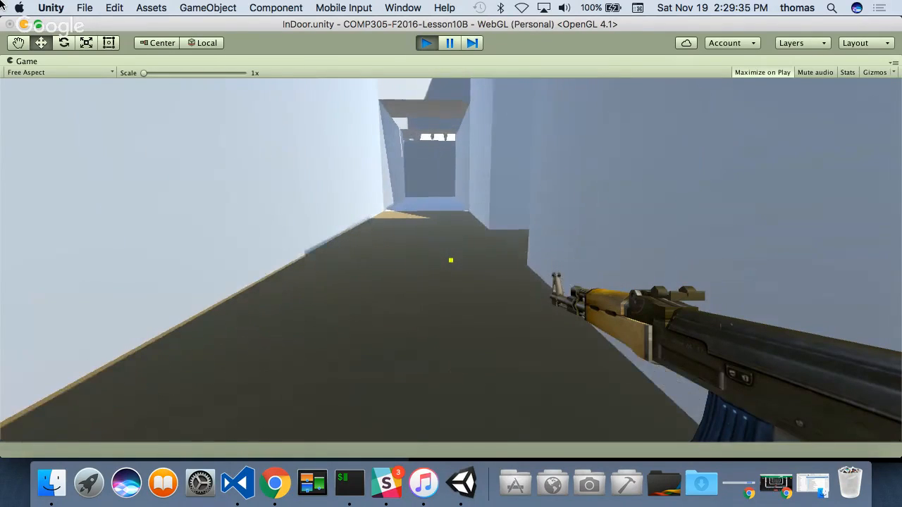
key(w)
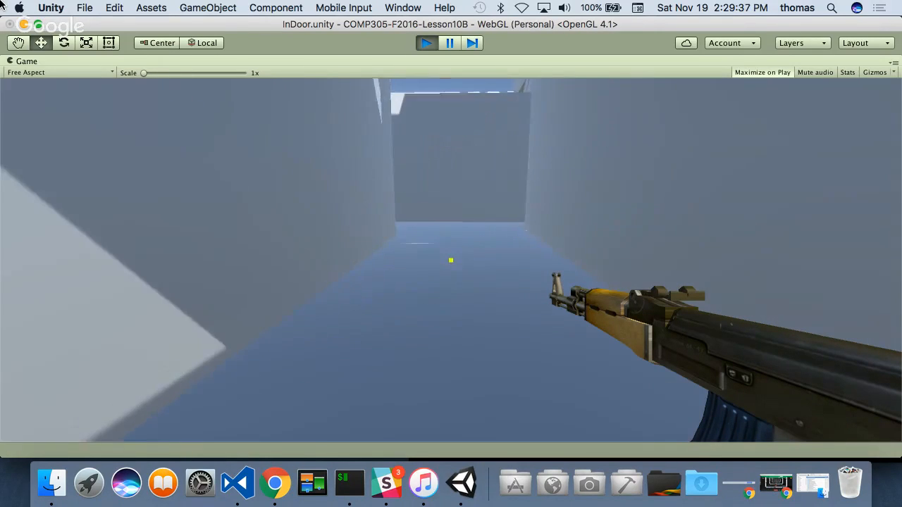
key(w)
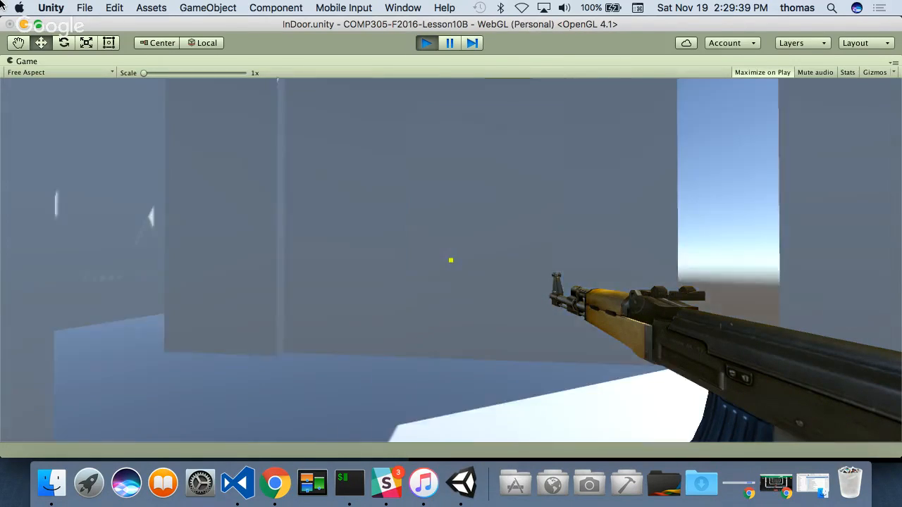
key(w)
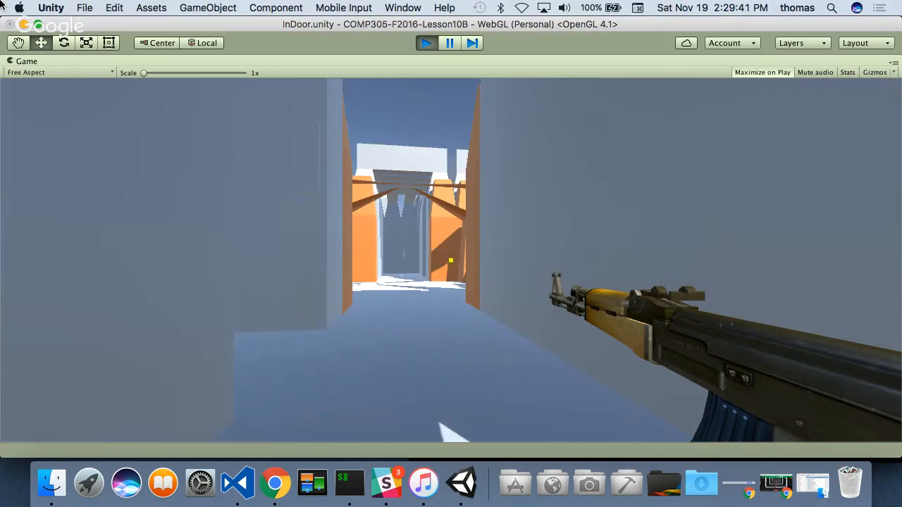
key(w)
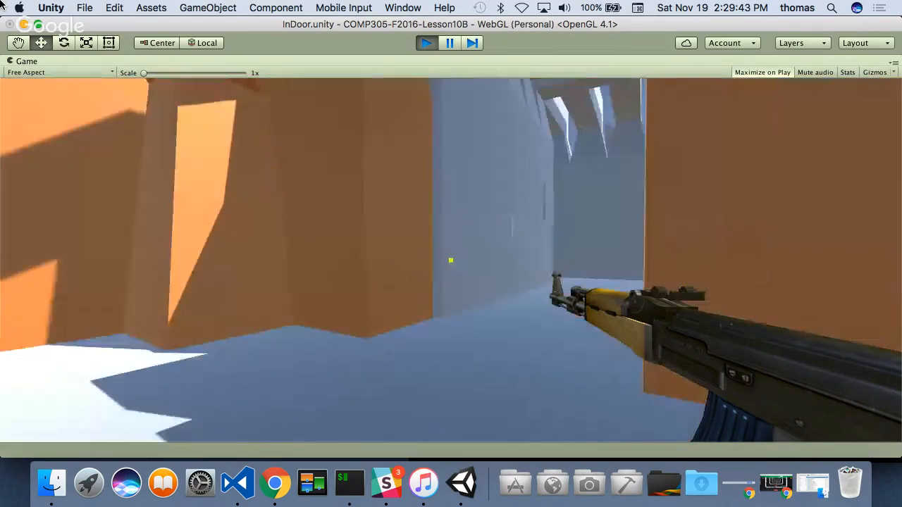
- Walk the player from the central tile through the stepped hall to the green Exit cylinder and into TheGate's courtyard
key(w)
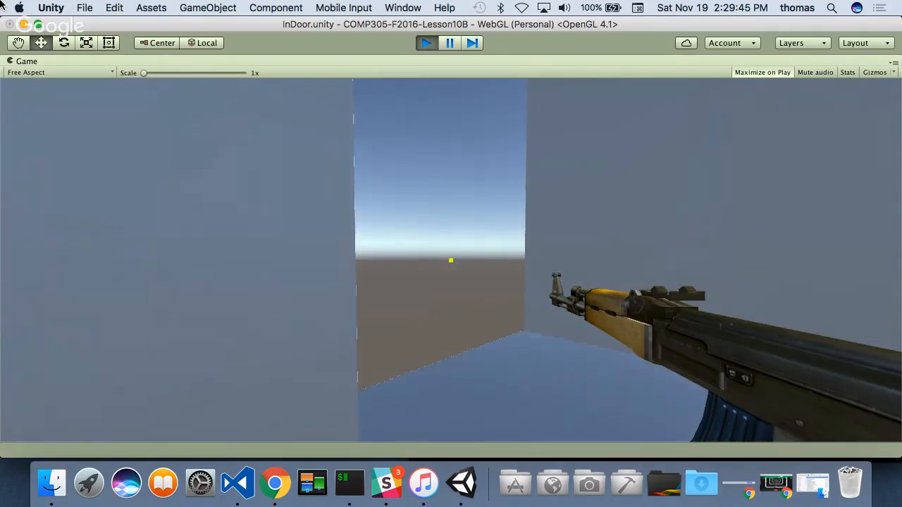
key(w)
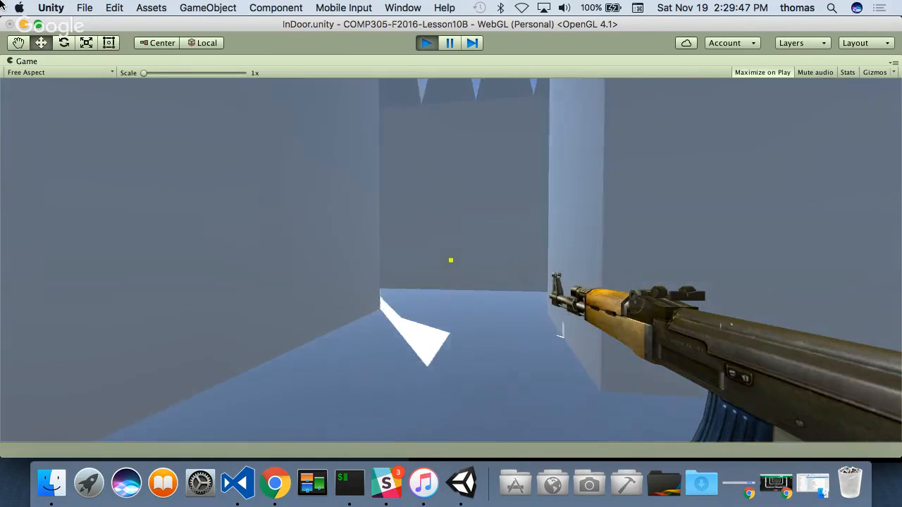
key(w)
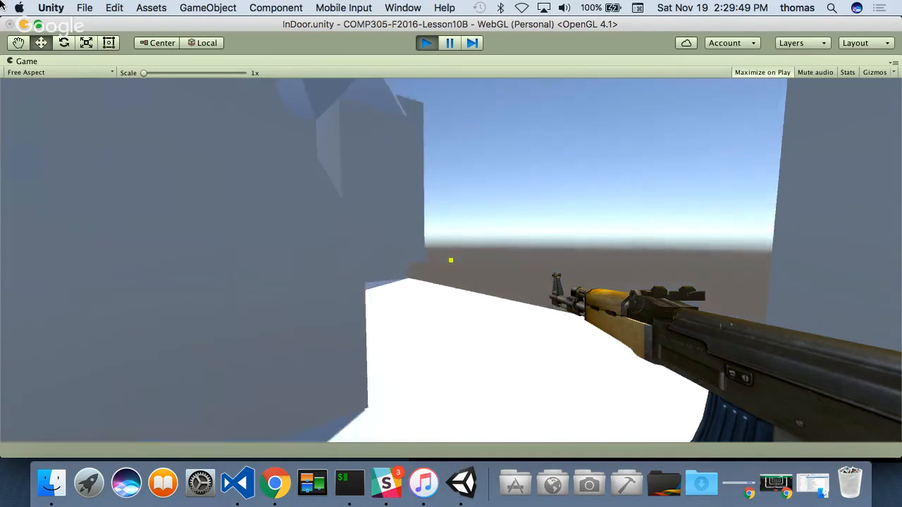
key(w)
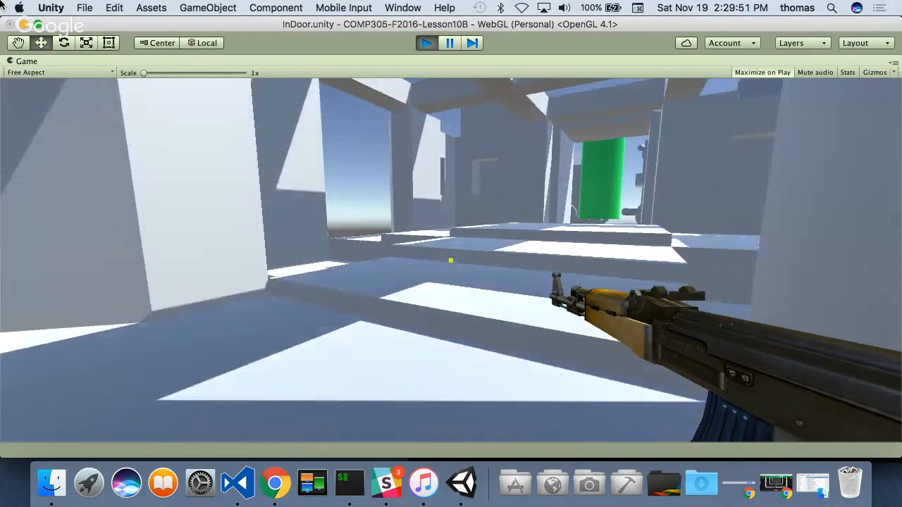
key(w)
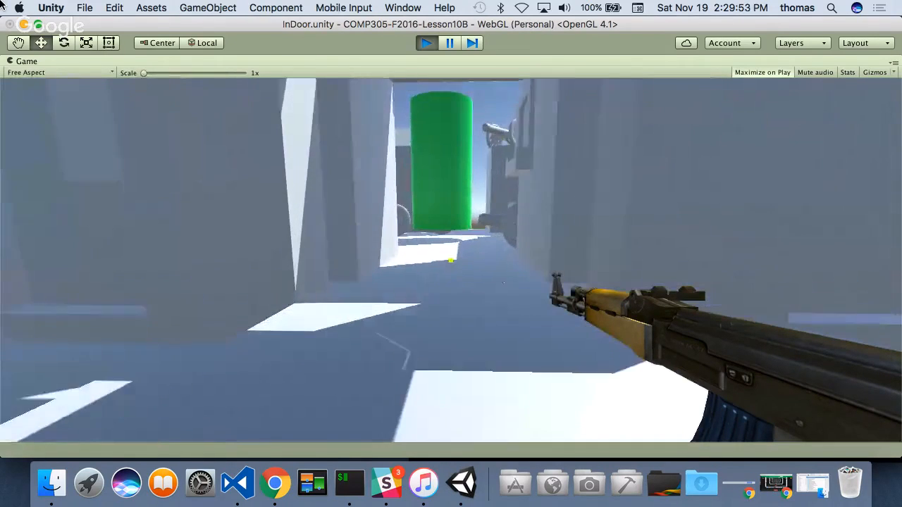
key(w)
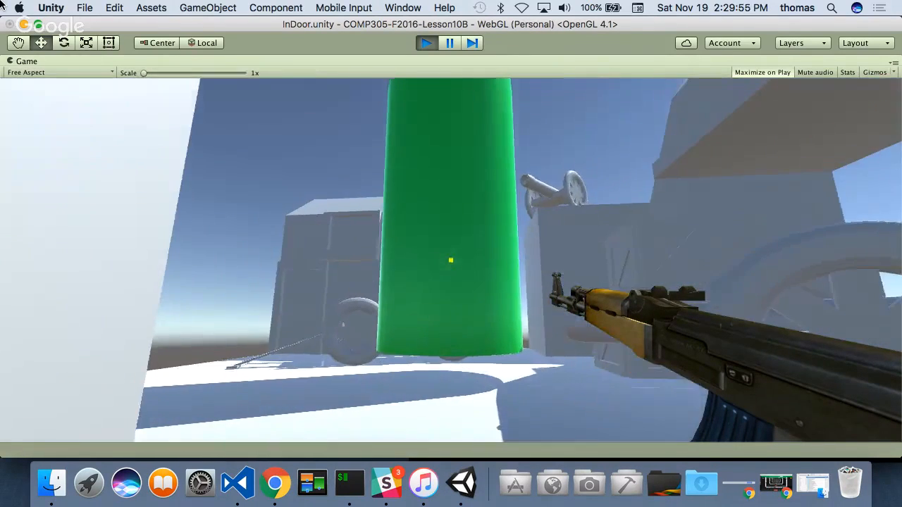
key(w)
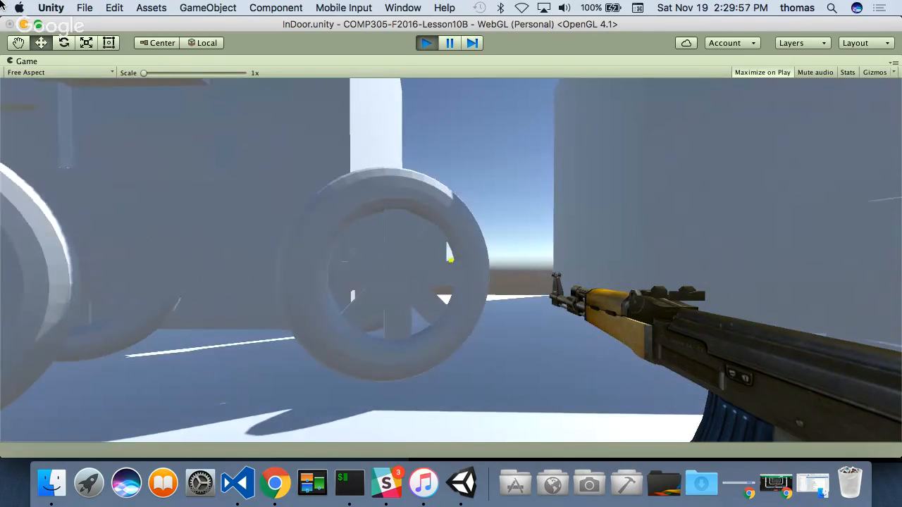
- Walk and jump the player around the Exit cylinder, cannons and crates in TheGate's courtyard, and stop the playtest
key(s)
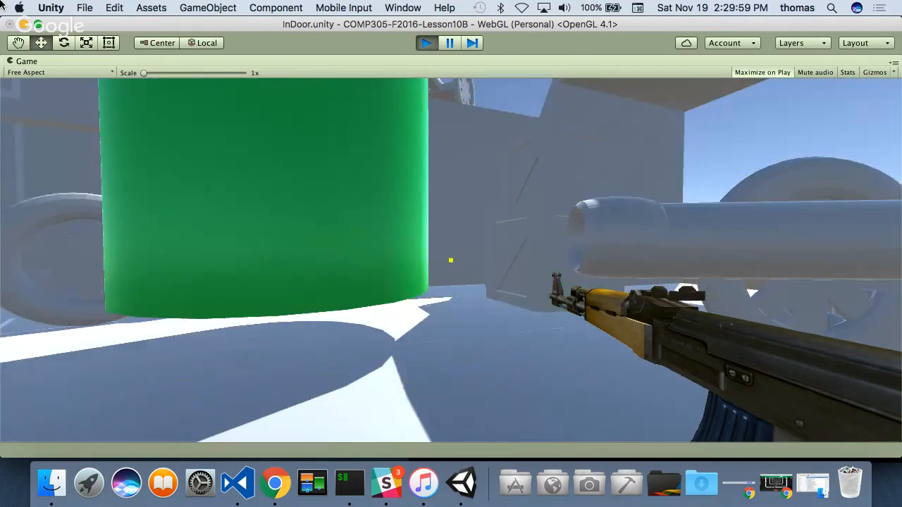
key(w)
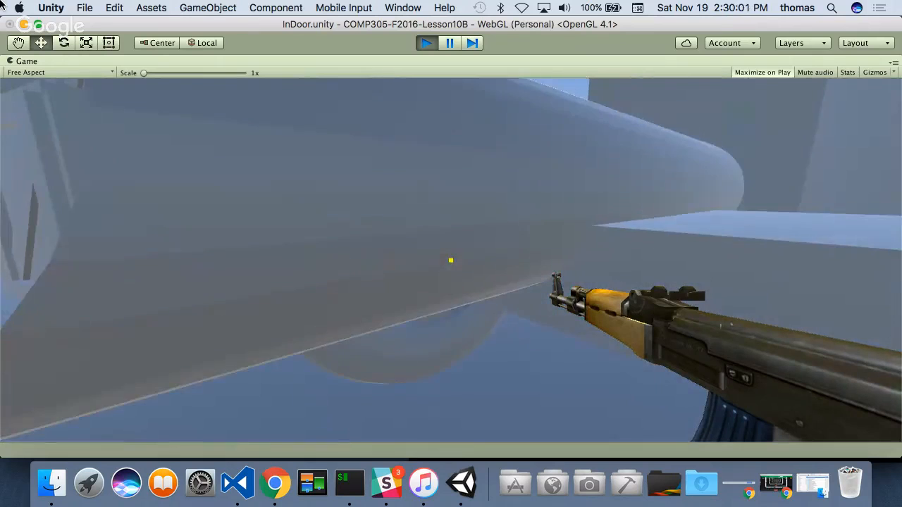
key(w)
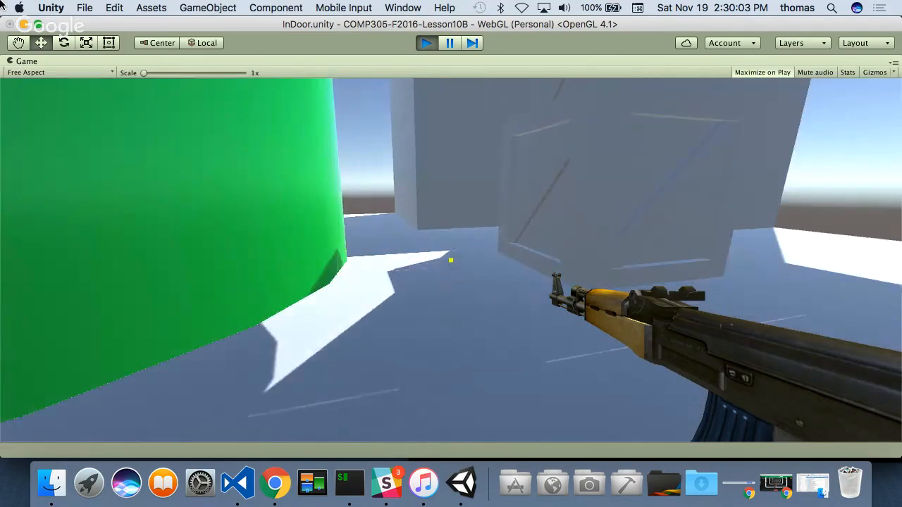
key(w)
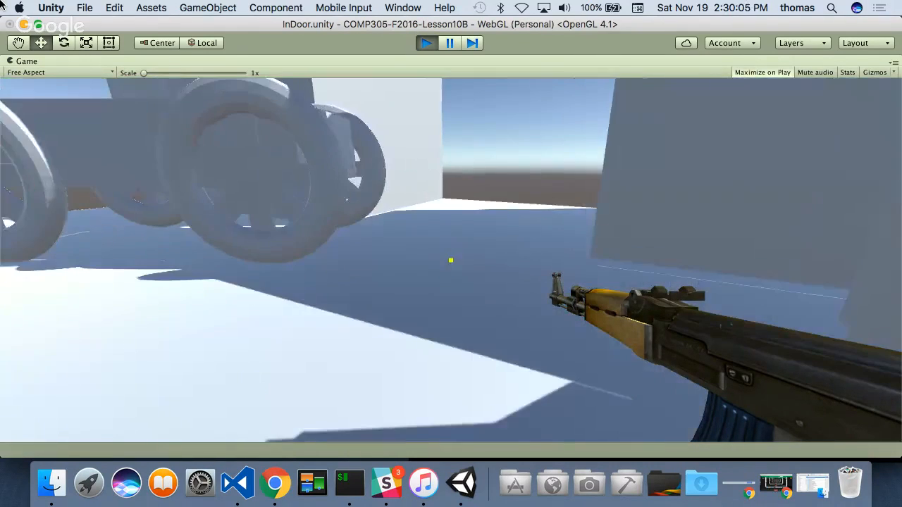
key(w)
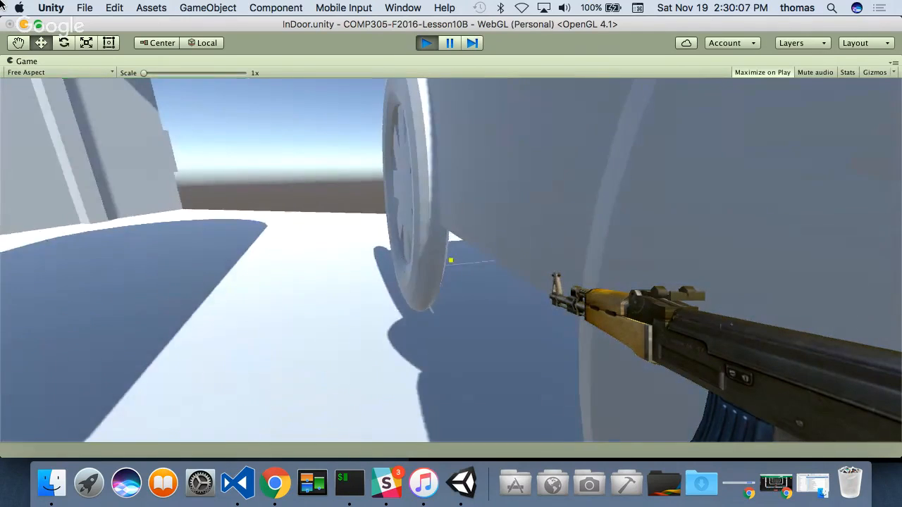
key(space)
key(w)
key(space)
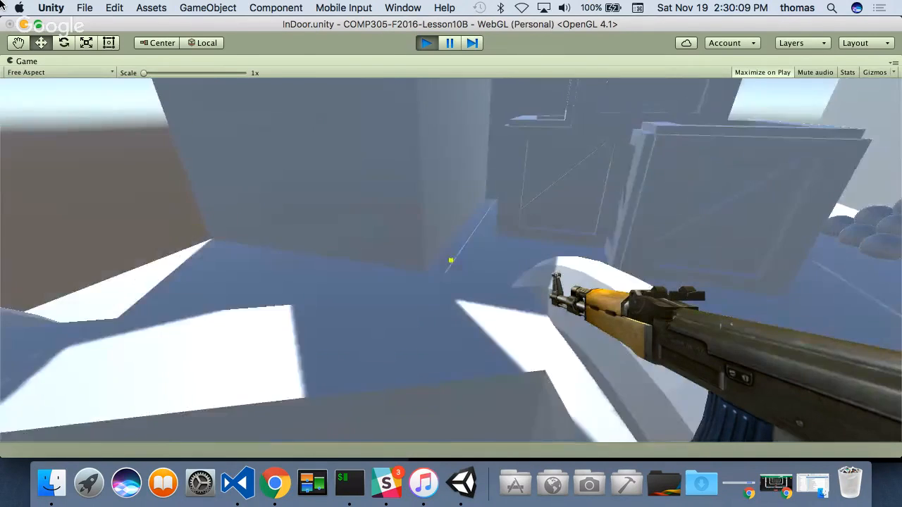
key(w)
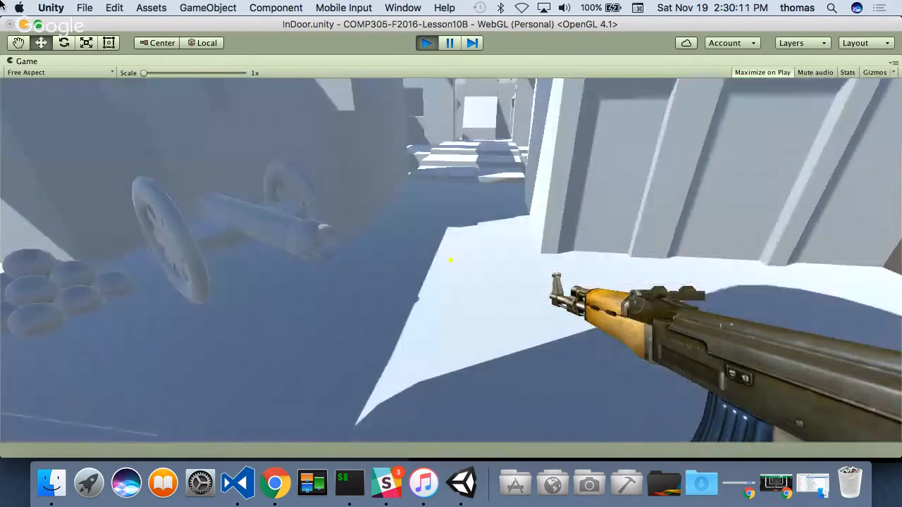
key(w)
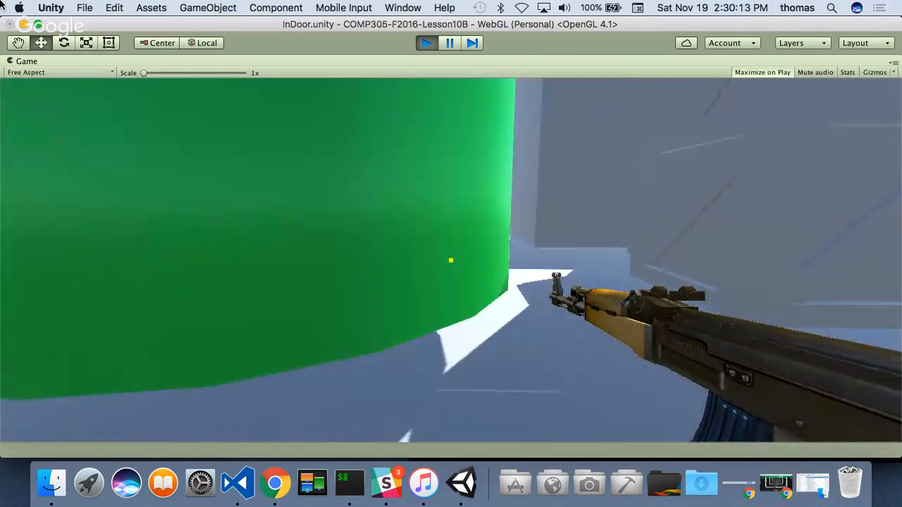
key(s)
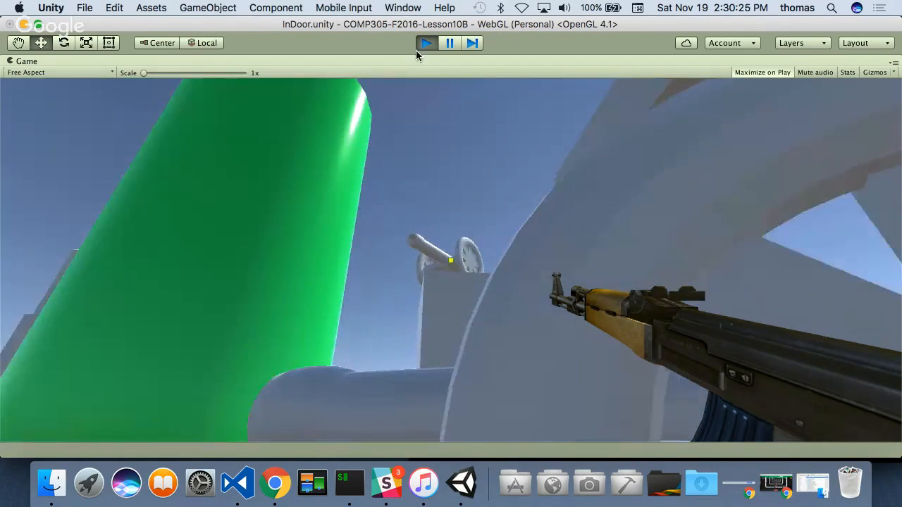
click(420, 46)
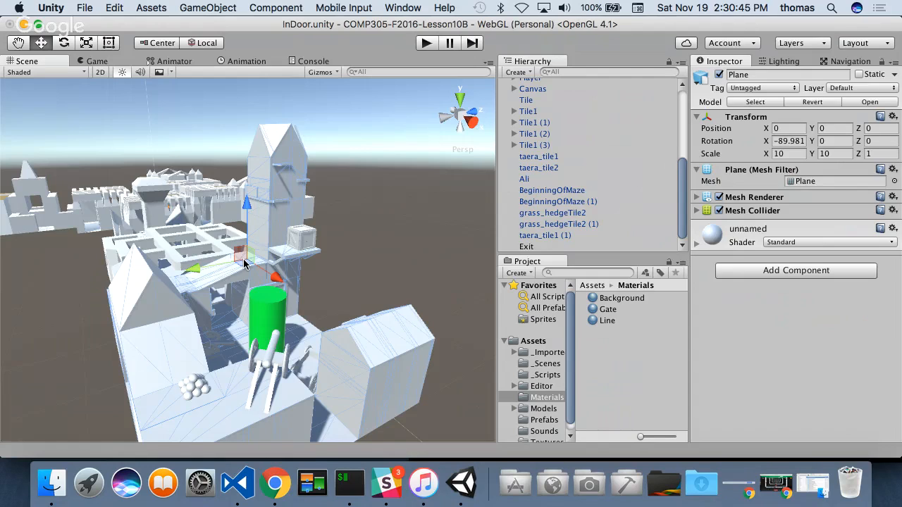
- Save the InDoor scene and the project, and quit Unity
click(85, 9)
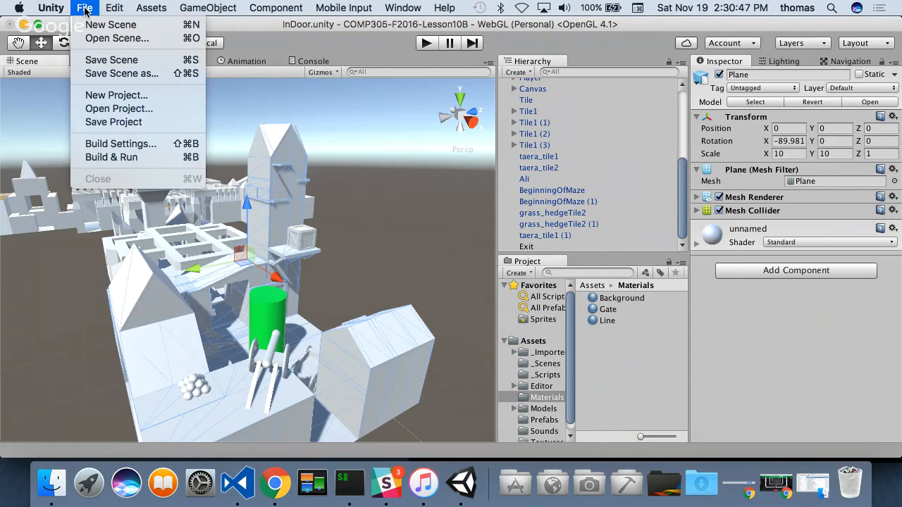
click(104, 60)
click(87, 12)
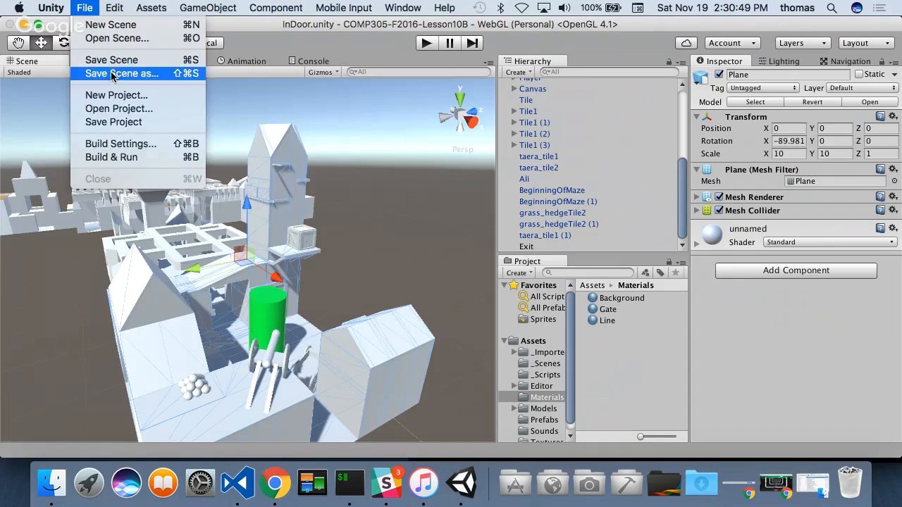
click(112, 121)
click(52, 9)
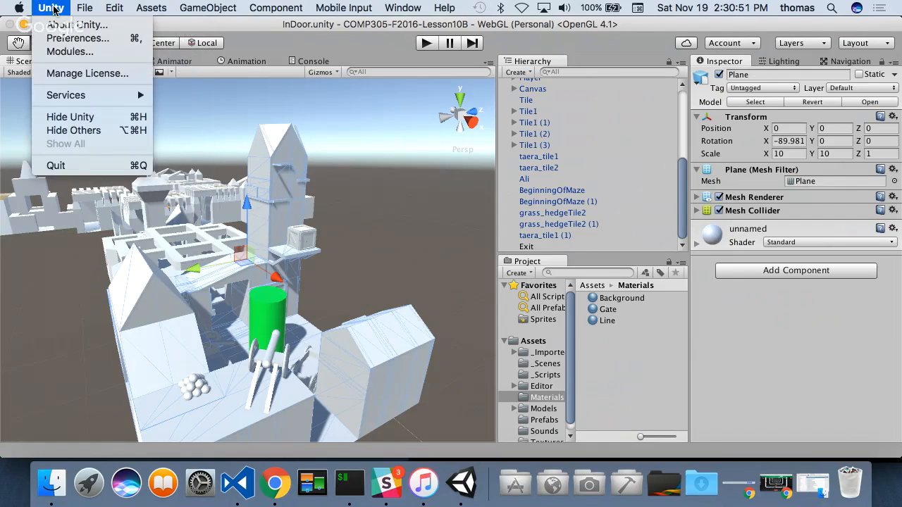
click(62, 165)
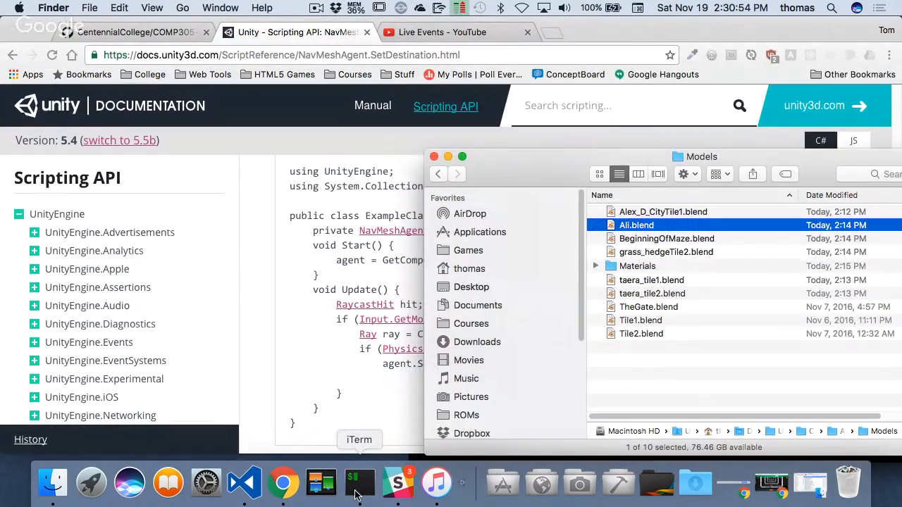
- Switch to iTerm, clear the terminal in the COMP305-F2016-Lesson10B folder and stage all project changes with git add
click(356, 495)
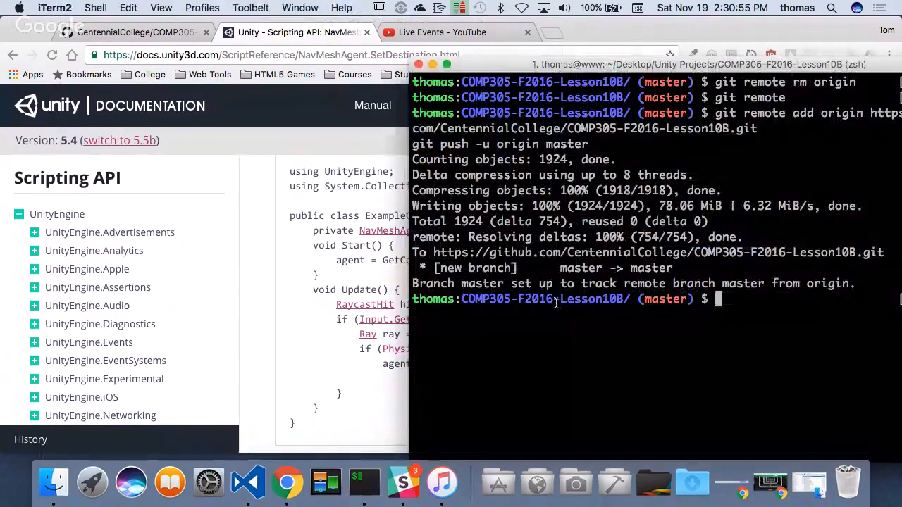
text(cler)
key(Return)
text(dle)
key(BackSpace)
key(BackSpace)
key(BackSpace)
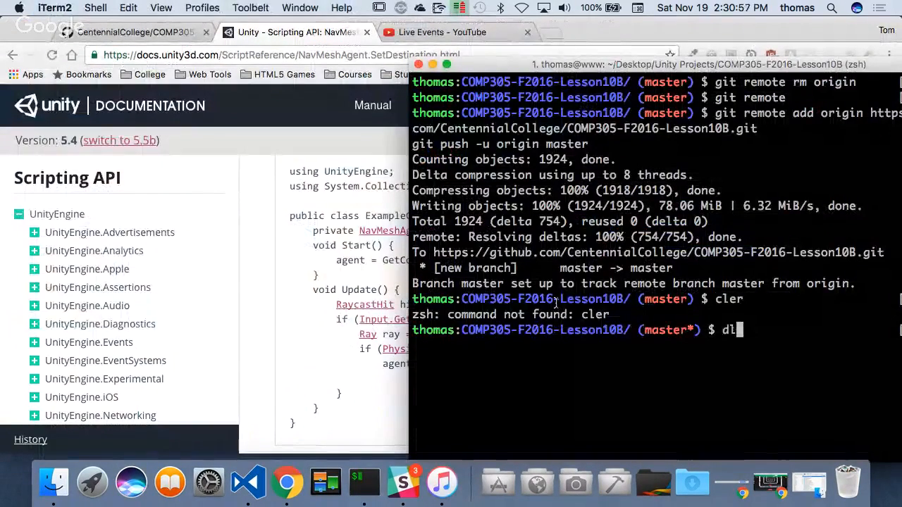
text(cla)
key(BackSpace)
text(ear)
key(Return)
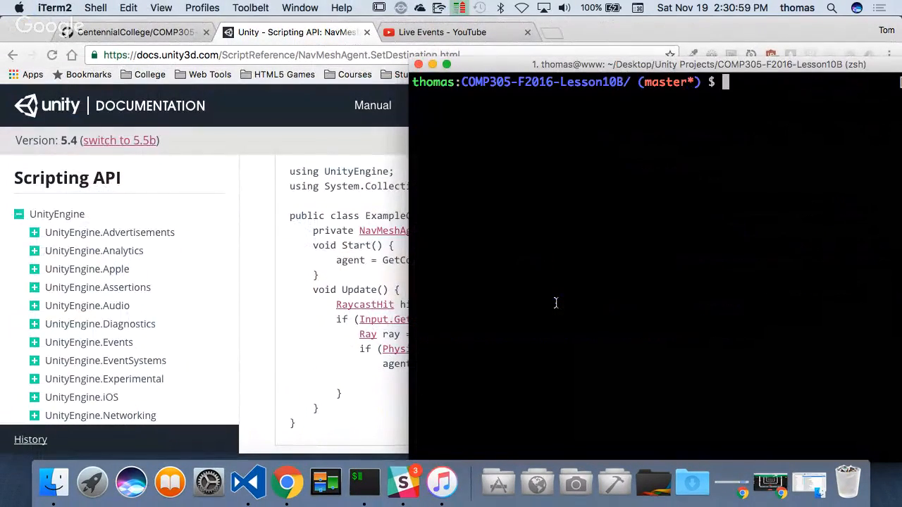
text(git add .)
key(Return)
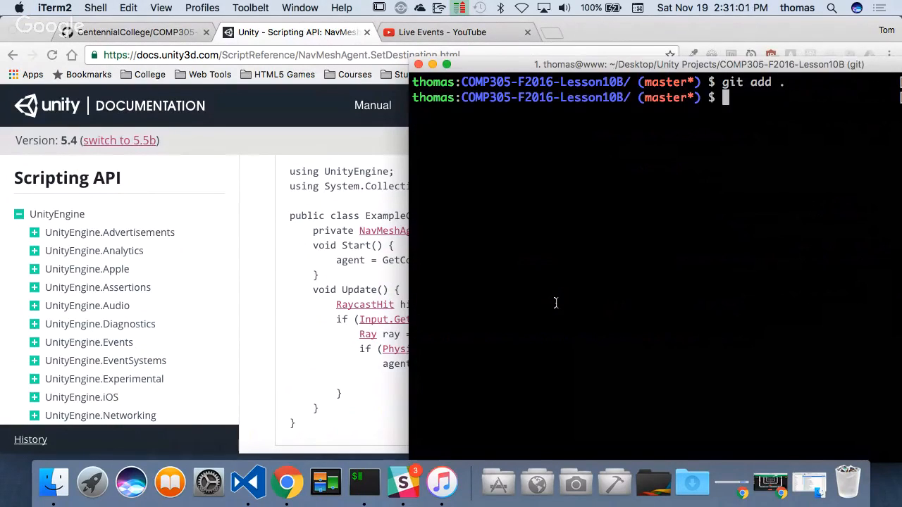
- Commit the staged changes with a message beginning "created outdoor" and push them to origin master
text(git commit -m ")
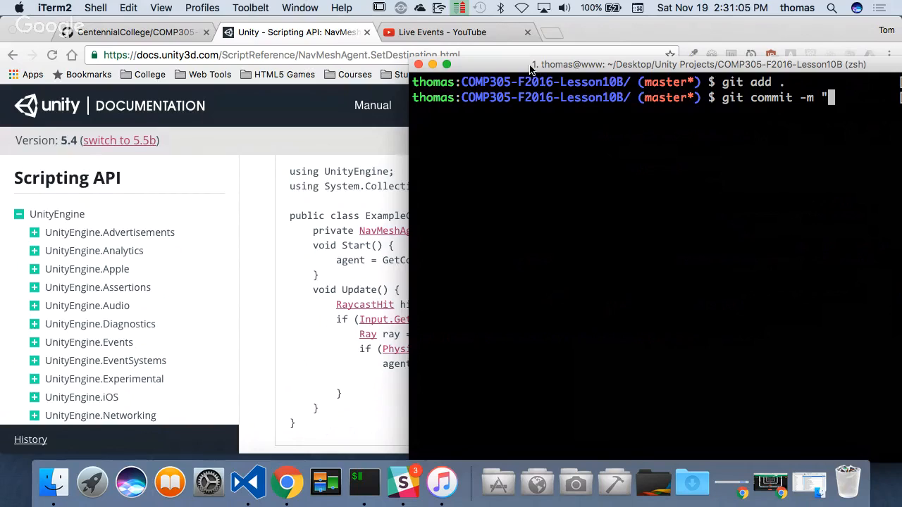
drag(531, 69, 210, 26)
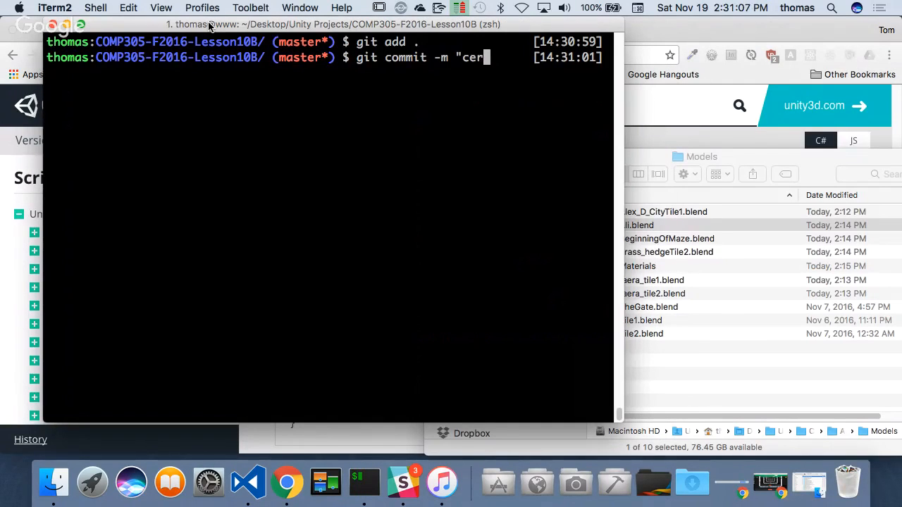
text(m "created outdoor scene")
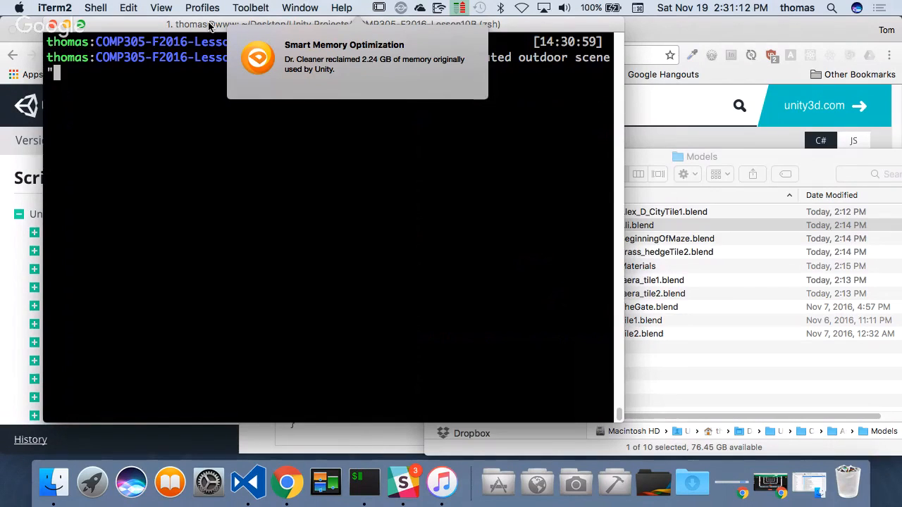
key(Return)
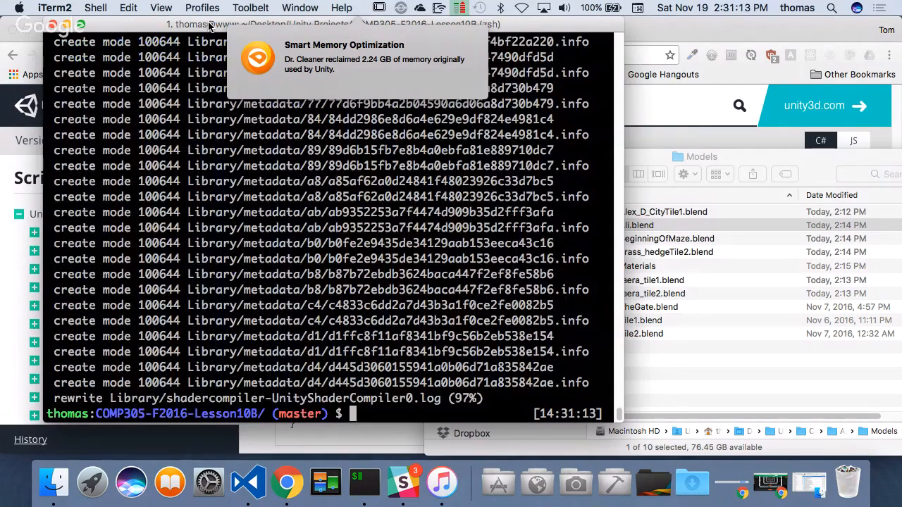
text(git push origin master)
key(Return)
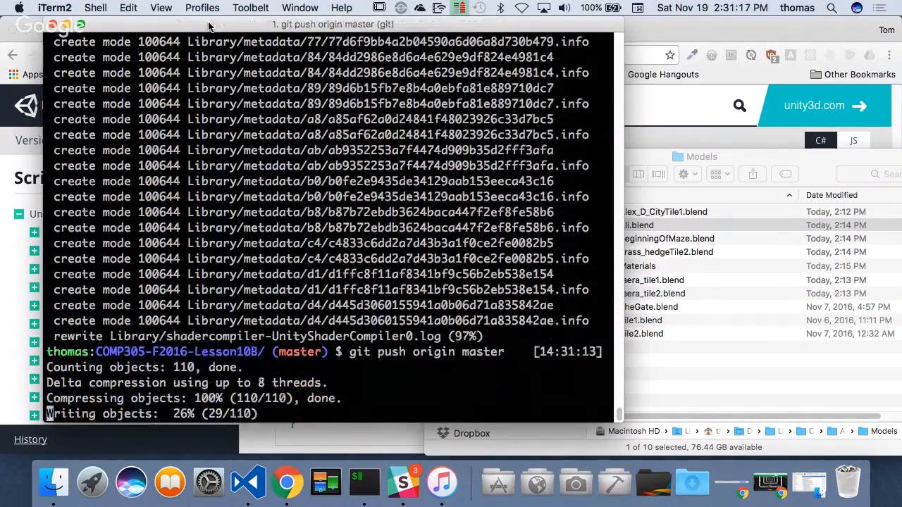